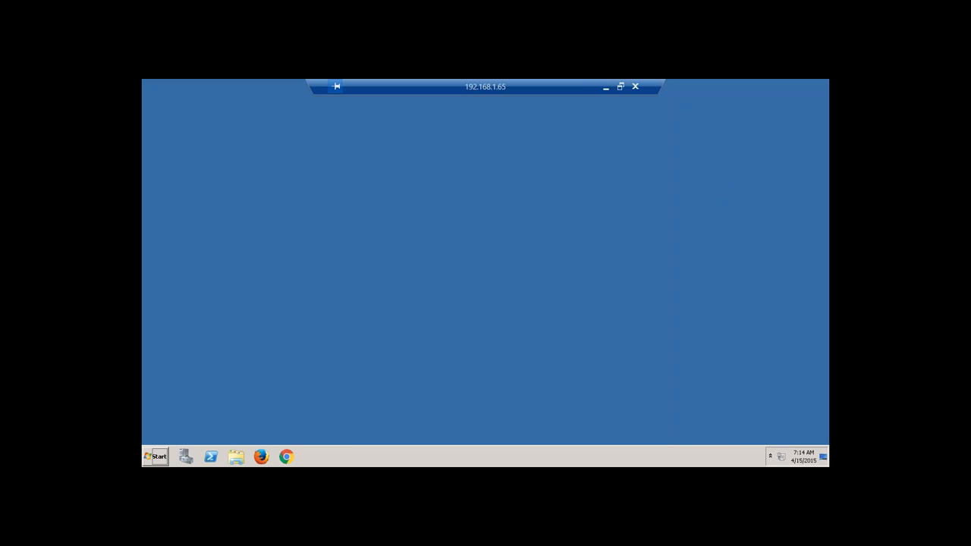
Launch Microsoft Excel 2010 from the Start menu to get a blank workbook.
{"action": "left_click", "coordinate": [155, 456]}
{"action": "left_click", "coordinate": [198, 214]}
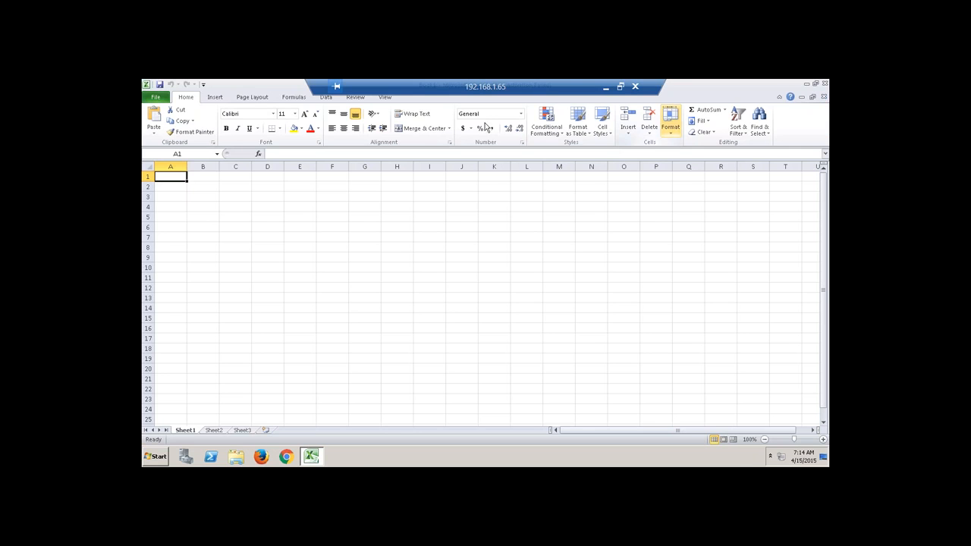
Hide gridlines and enter 'Native HANA / Enterprise HANA / Hana As Datamart / Data Warehousing' in D2.
{"action": "left_click", "coordinate": [384, 98]}
{"action": "left_click", "coordinate": [289, 132]}
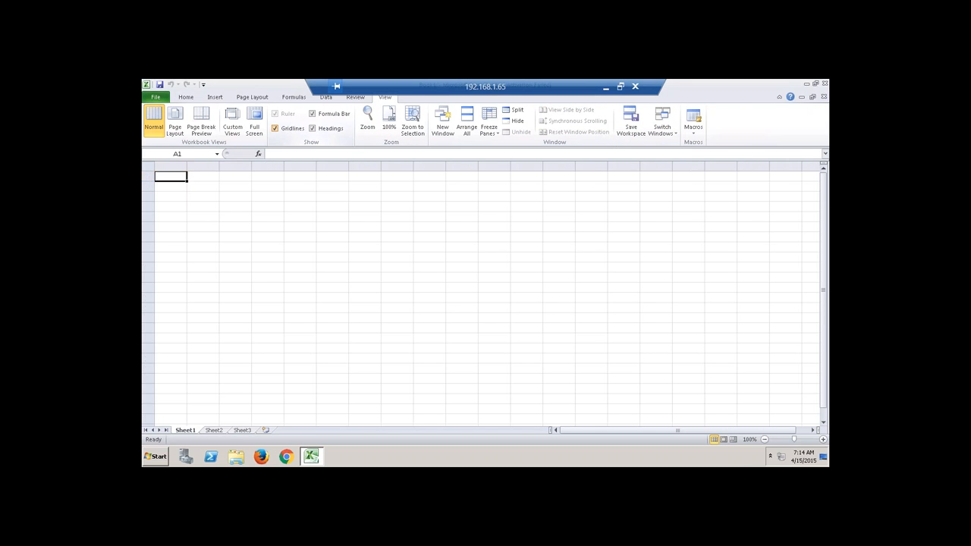
{"action": "left_click", "coordinate": [269, 184]}
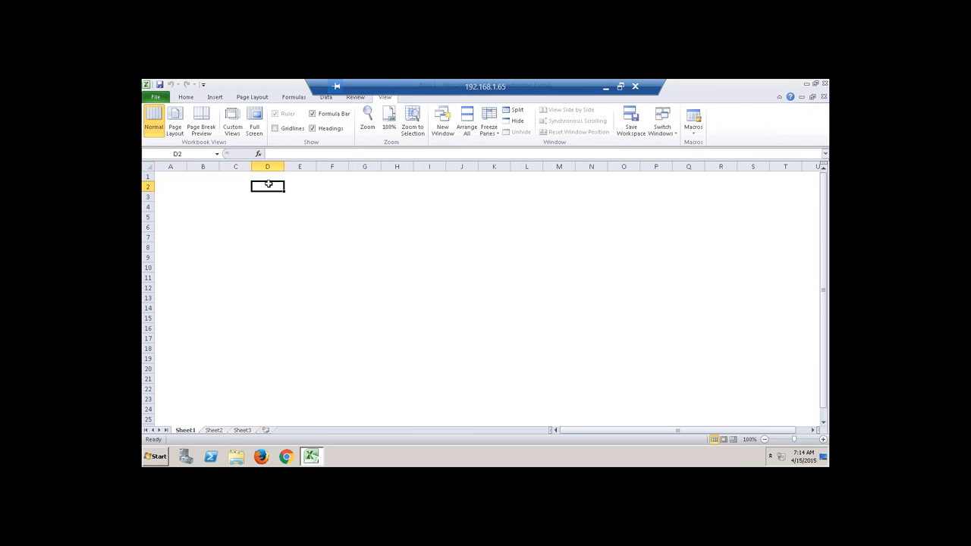
{"action": "type", "text": "SAP"}
{"action": "key", "text": "BackSpace"}
{"action": "key", "text": "BackSpace"}
{"action": "key", "text": "BackSpace"}
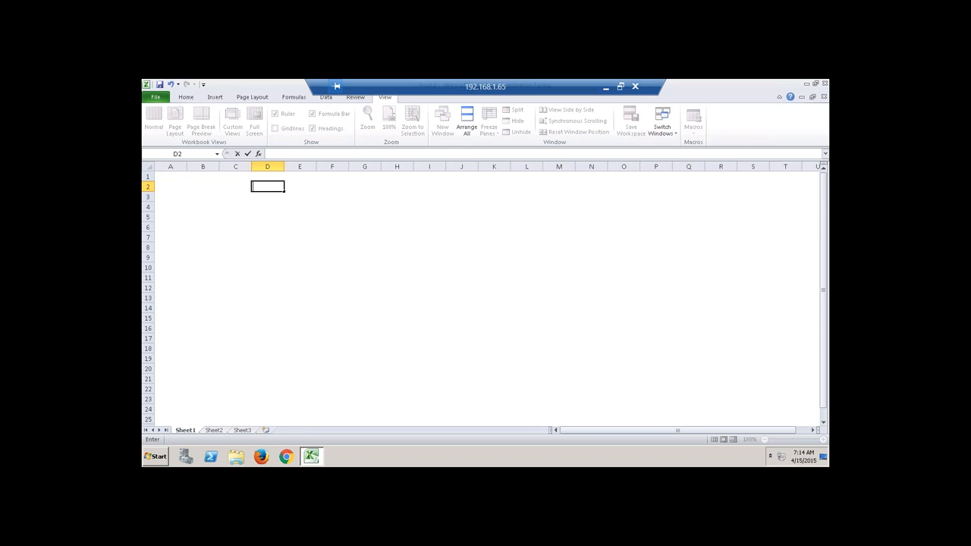
{"action": "type", "text": "Native HANA / Enterprise HANA"}
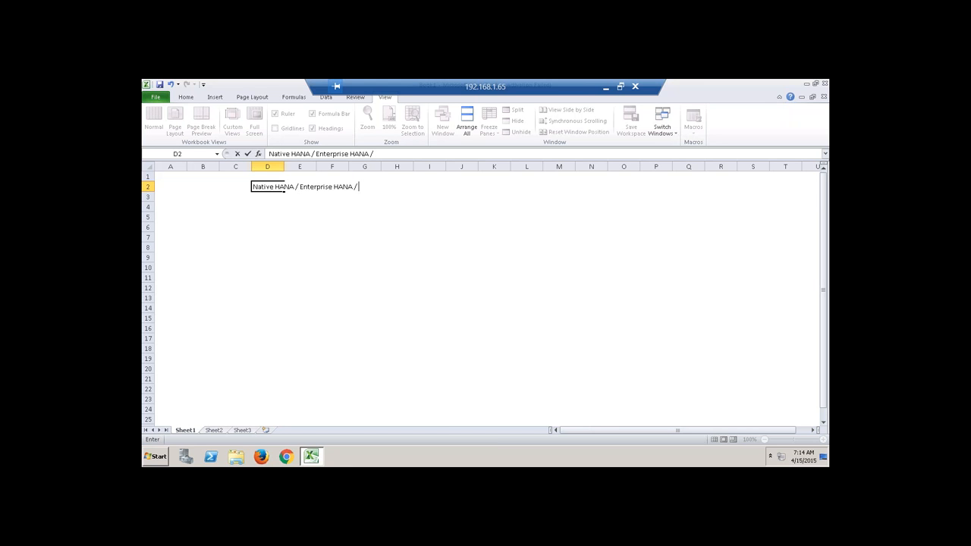
{"action": "type", "text": " / Hana As Datamart / Dt"}
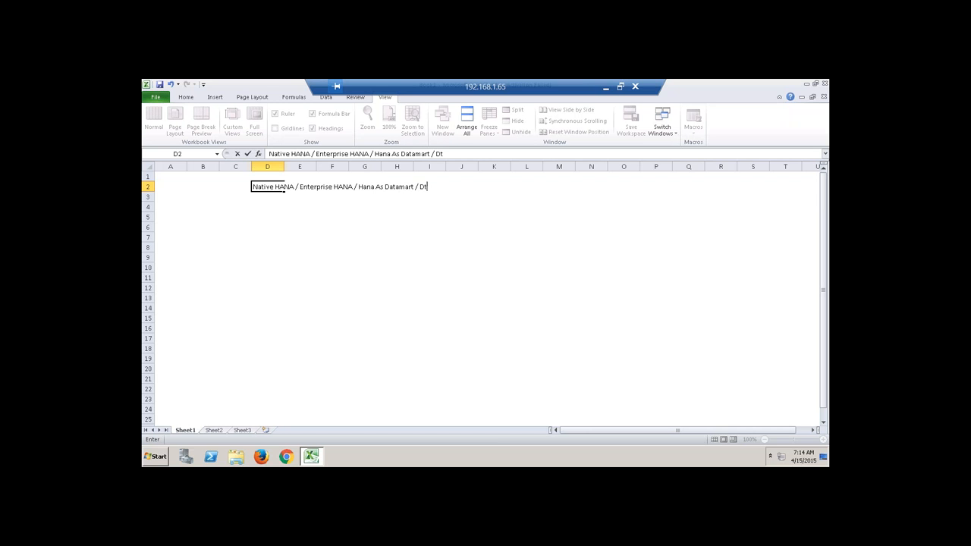
{"action": "type", "text": "as"}
{"action": "key", "text": "BackSpace"}
{"action": "key", "text": "BackSpace"}
{"action": "key", "text": "BackSpace"}
{"action": "type", "text": "ata Warehous"}
{"action": "type", "text": "ing"}
Dismiss the activation message and give D2:K2 a yellow fill with a box border.
{"action": "left_click", "coordinate": [303, 230]}
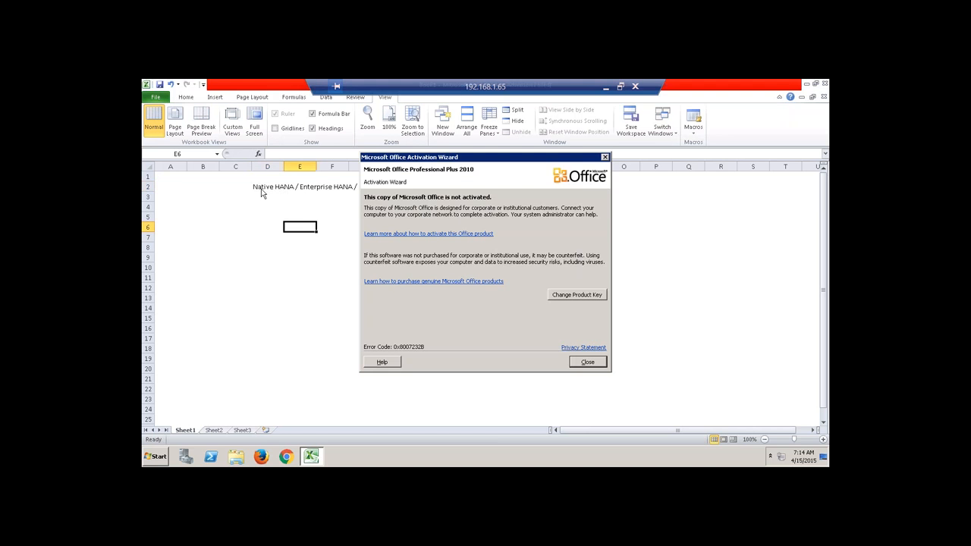
{"action": "left_click", "coordinate": [588, 362]}
{"action": "left_click_drag", "start_coordinate": [275, 189], "coordinate": [470, 181]}
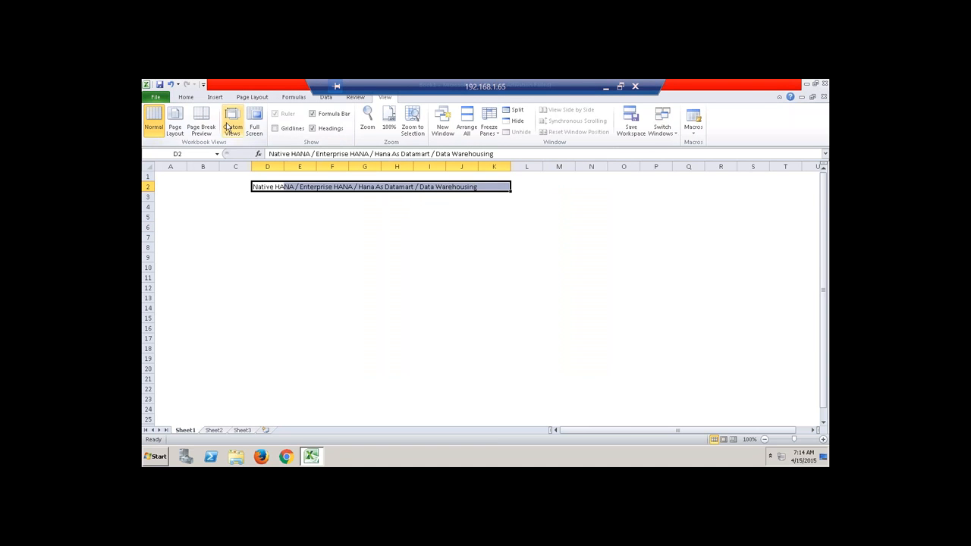
{"action": "left_click", "coordinate": [186, 97]}
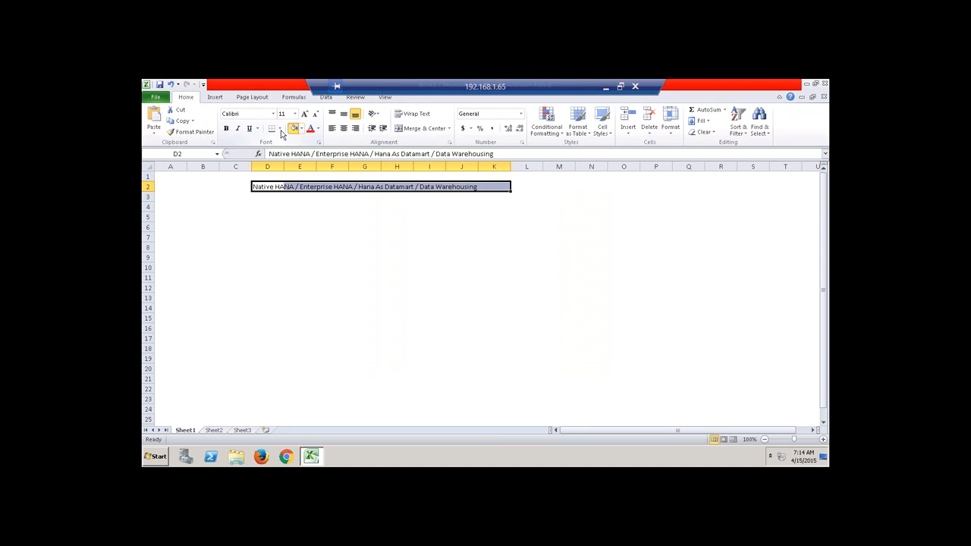
{"action": "left_click", "coordinate": [293, 129]}
{"action": "left_click", "coordinate": [279, 129]}
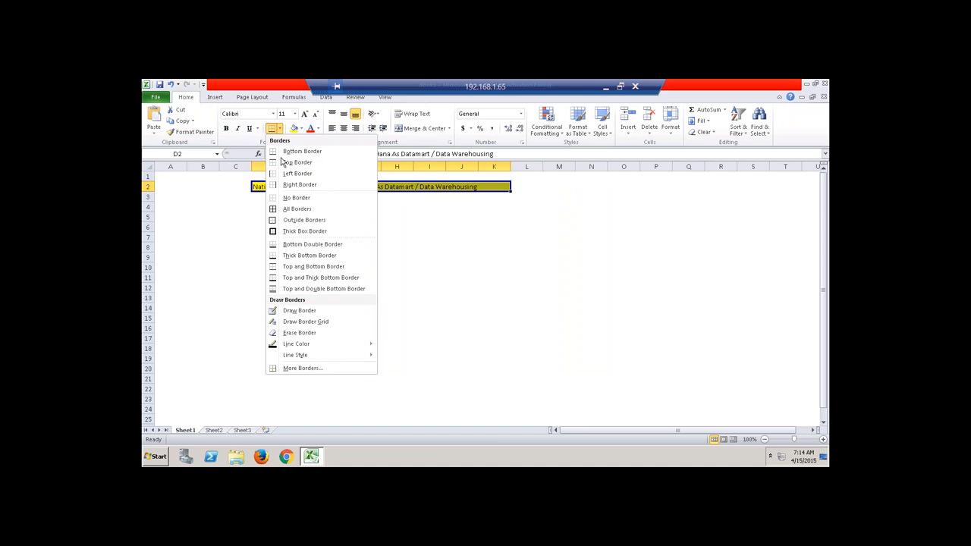
{"action": "left_click", "coordinate": [297, 228]}
Autofit column D and center the title text in D2.
{"action": "double_click", "coordinate": [283, 165]}
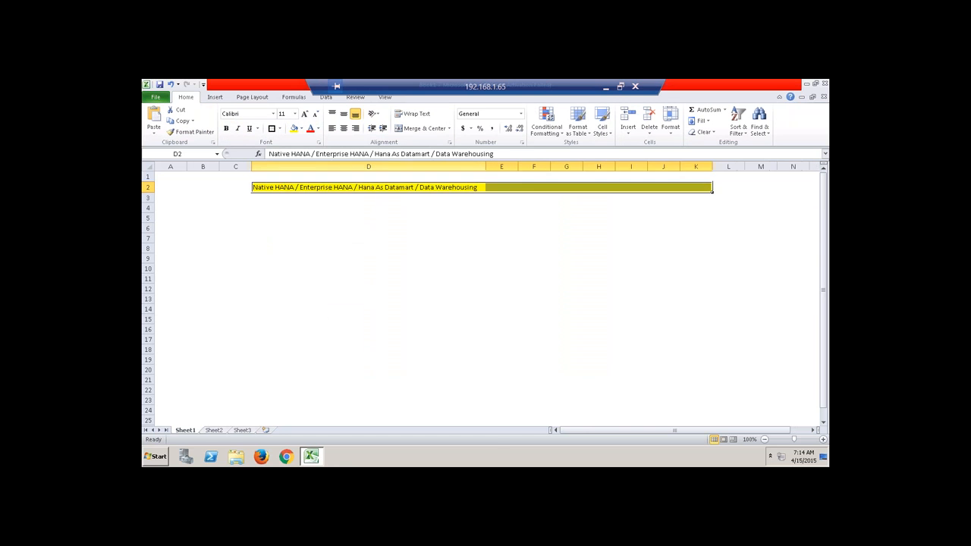
{"action": "left_click", "coordinate": [342, 219]}
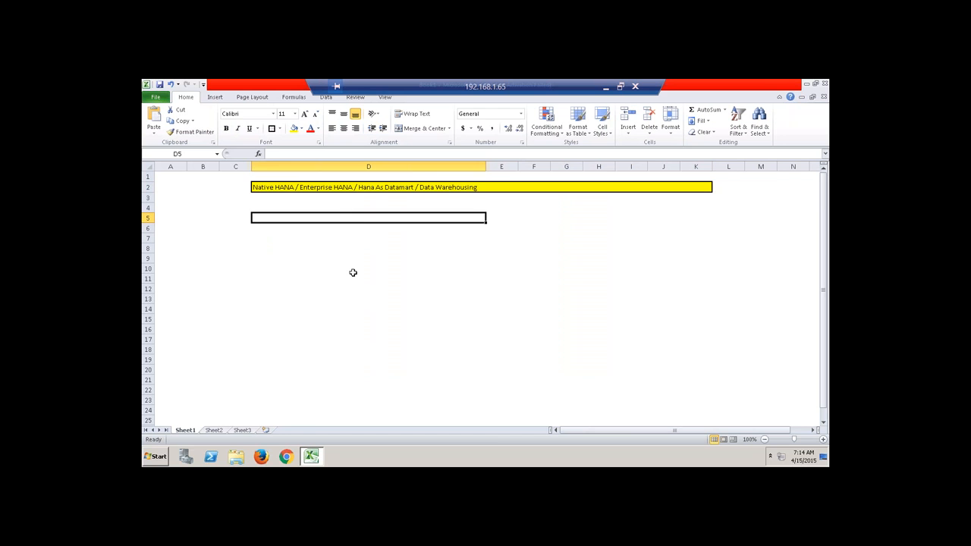
{"action": "left_click", "coordinate": [411, 186]}
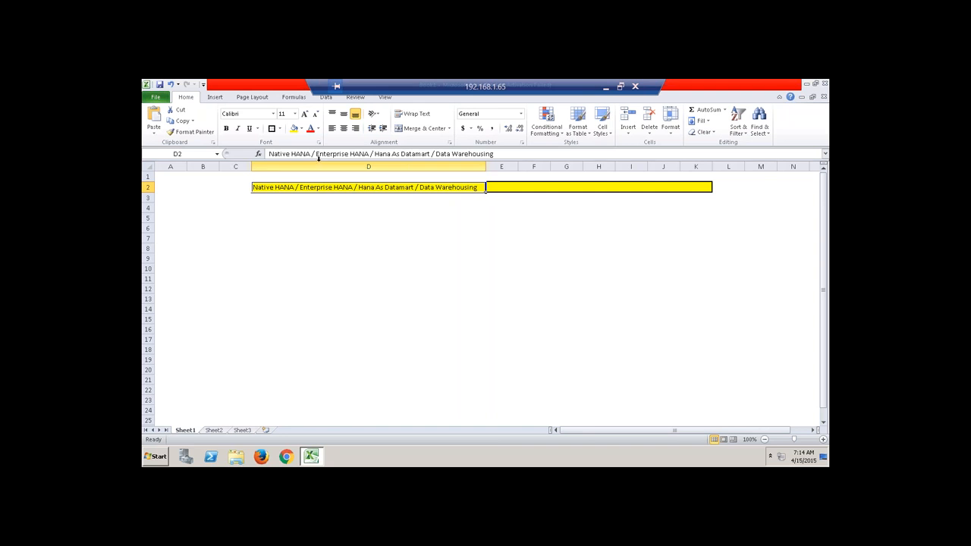
{"action": "left_click", "coordinate": [344, 128]}
{"action": "left_click", "coordinate": [368, 248]}
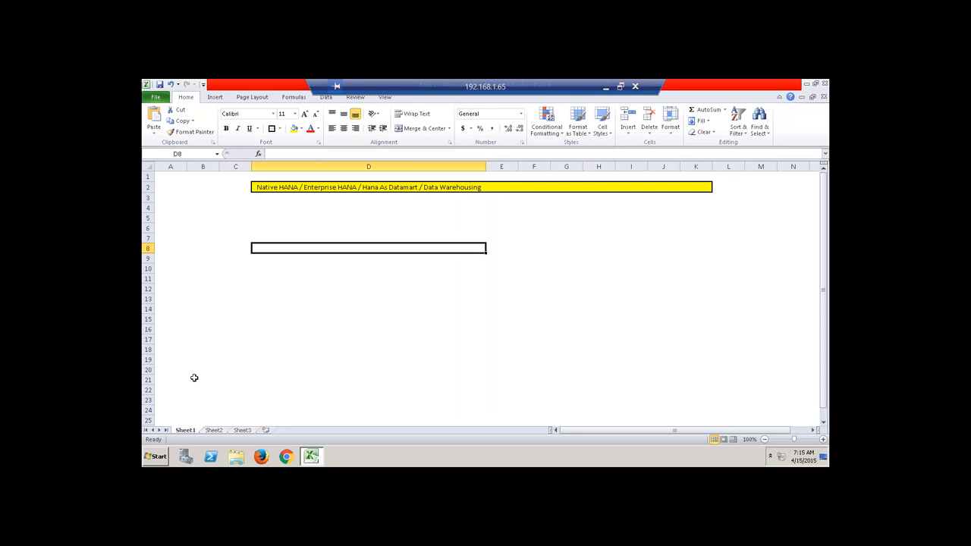
Label A19 'Source Systems' and widen column A to fit it.
{"action": "left_click", "coordinate": [161, 359]}
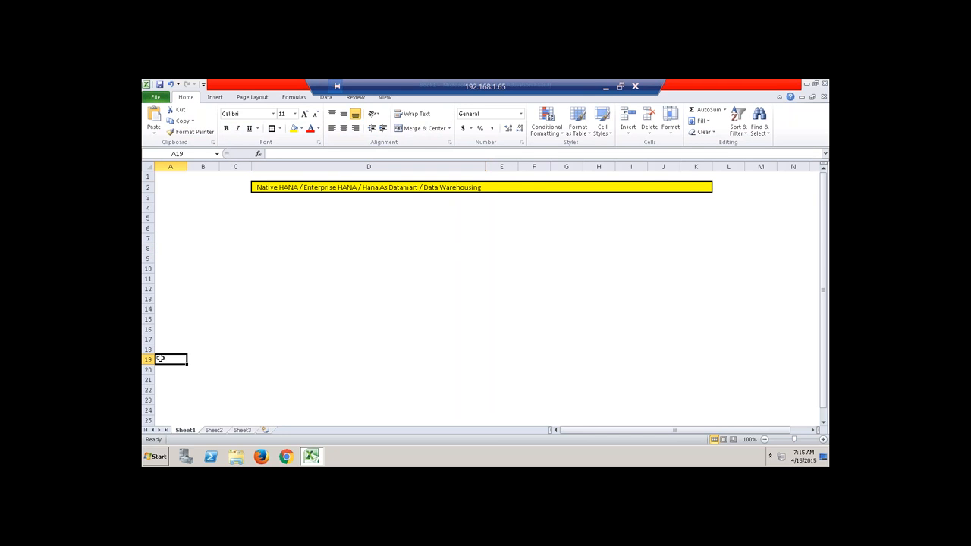
{"action": "type", "text": "Source S"}
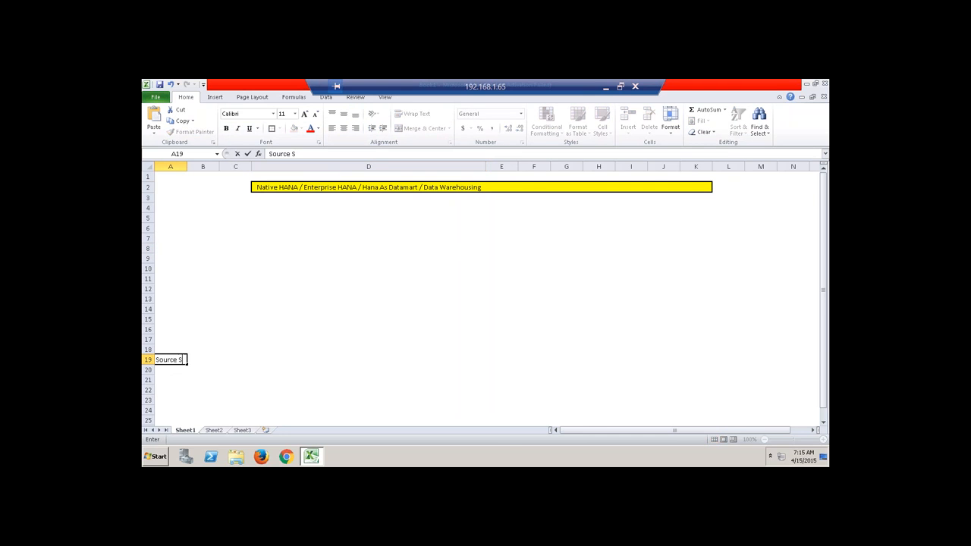
{"action": "type", "text": "ystems"}
{"action": "left_click", "coordinate": [368, 380]}
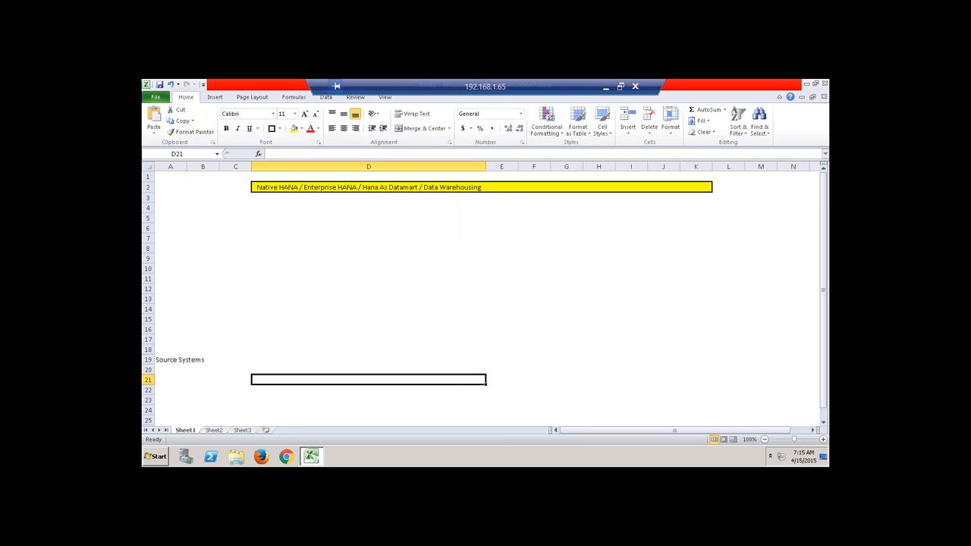
{"action": "left_click_drag", "start_coordinate": [187, 166], "coordinate": [217, 166]}
Draw a thick box border around B18:J20.
{"action": "left_click", "coordinate": [241, 351]}
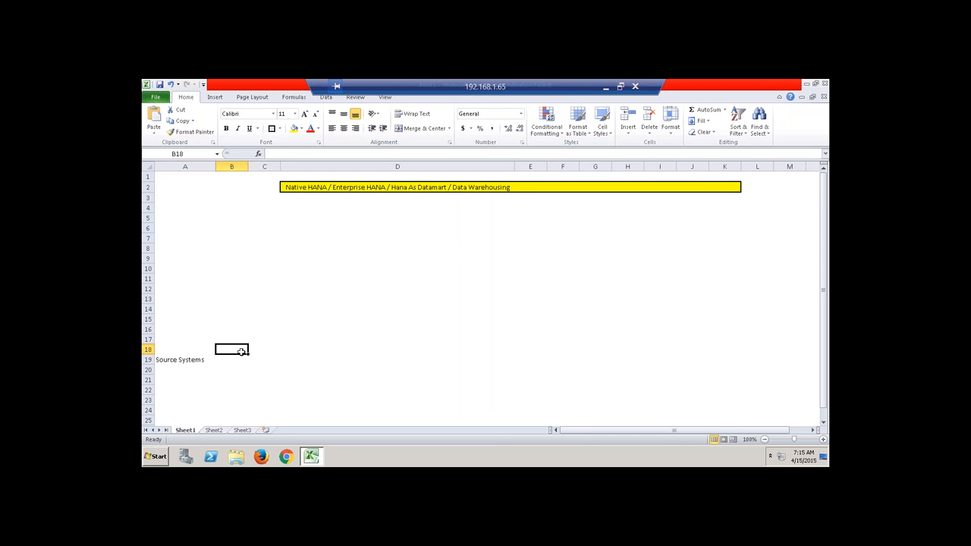
{"action": "key", "text": "shift+Down"}
{"action": "key", "text": "shift+Down"}
{"action": "key", "text": "shift+Down"}
{"action": "key", "text": "shift+Right"}
{"action": "key", "text": "shift+Up"}
{"action": "key", "text": "shift+Right"}
{"action": "key", "text": "shift+Right"}
{"action": "key", "text": "shift+Right"}
{"action": "key", "text": "shift+Right"}
{"action": "key", "text": "shift+Right"}
{"action": "key", "text": "shift+Right"}
{"action": "key", "text": "shift+Right"}
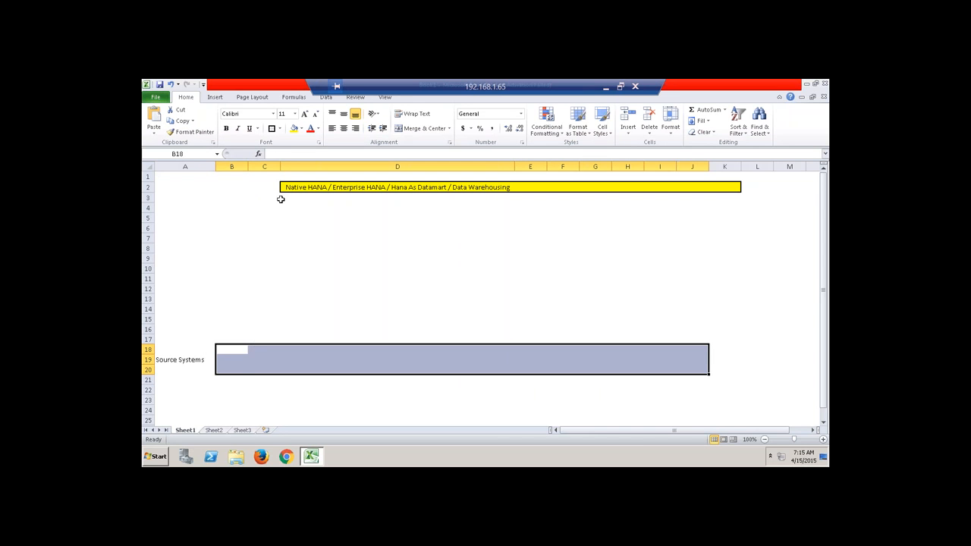
{"action": "left_click", "coordinate": [271, 129]}
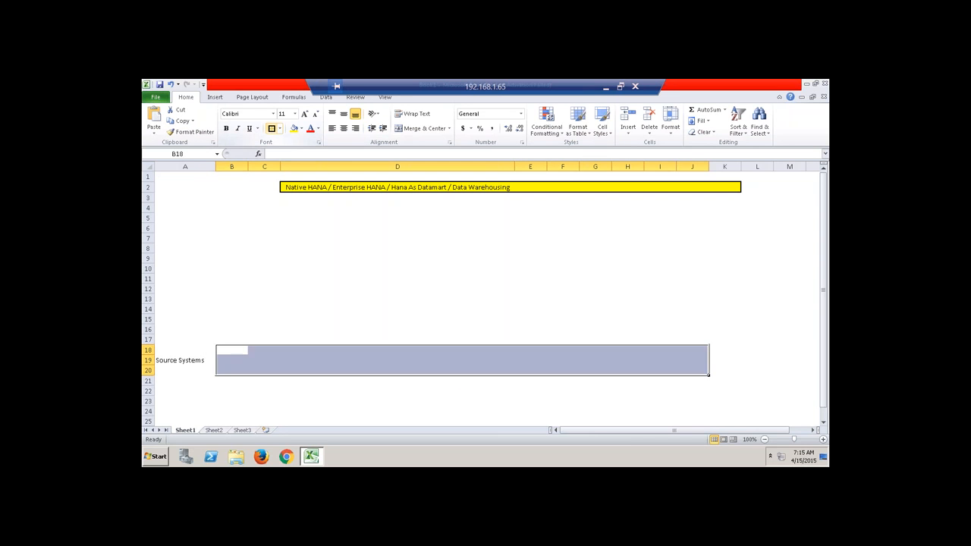
{"action": "left_click", "coordinate": [167, 308]}
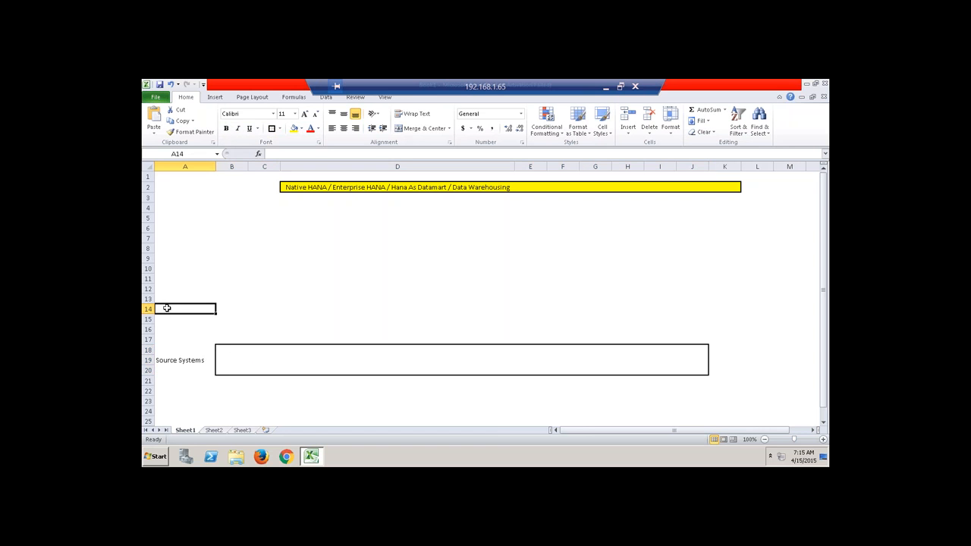
Label A14 'ETL Layer' and draw a thick box border around B13:J15, replacing a too-wide attempt.
{"action": "type", "text": "ET"}
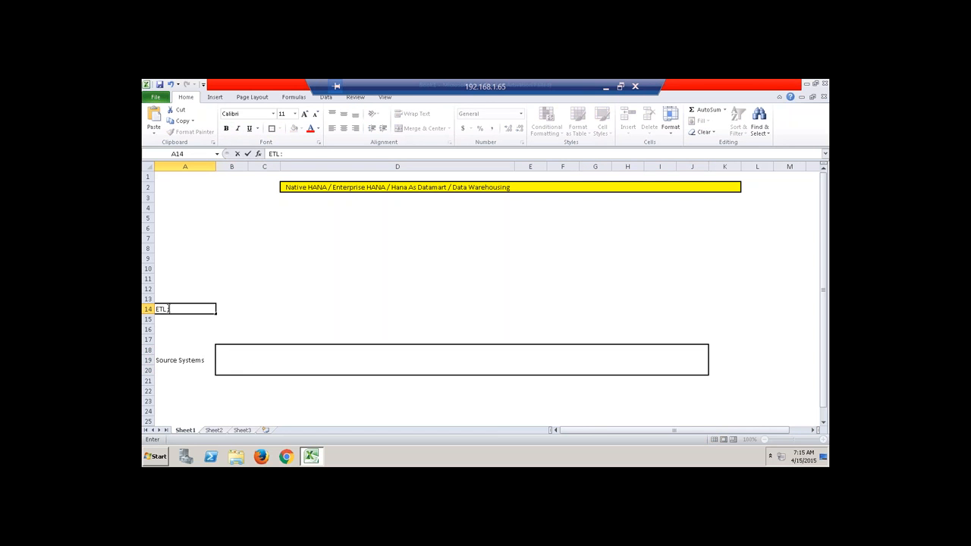
{"action": "type", "text": "L Layer"}
{"action": "left_click", "coordinate": [247, 311]}
{"action": "left_click_drag", "start_coordinate": [221, 299], "coordinate": [707, 320]}
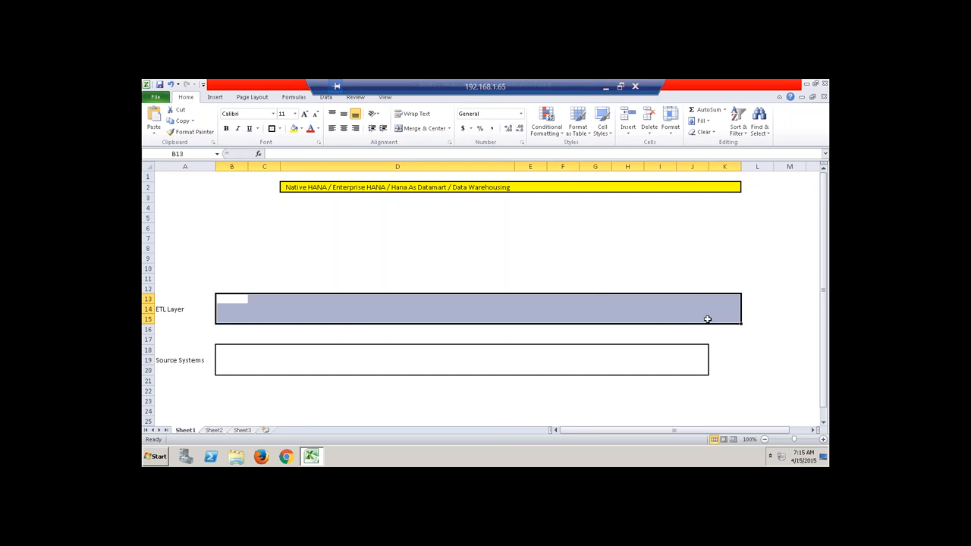
{"action": "left_click", "coordinate": [271, 129]}
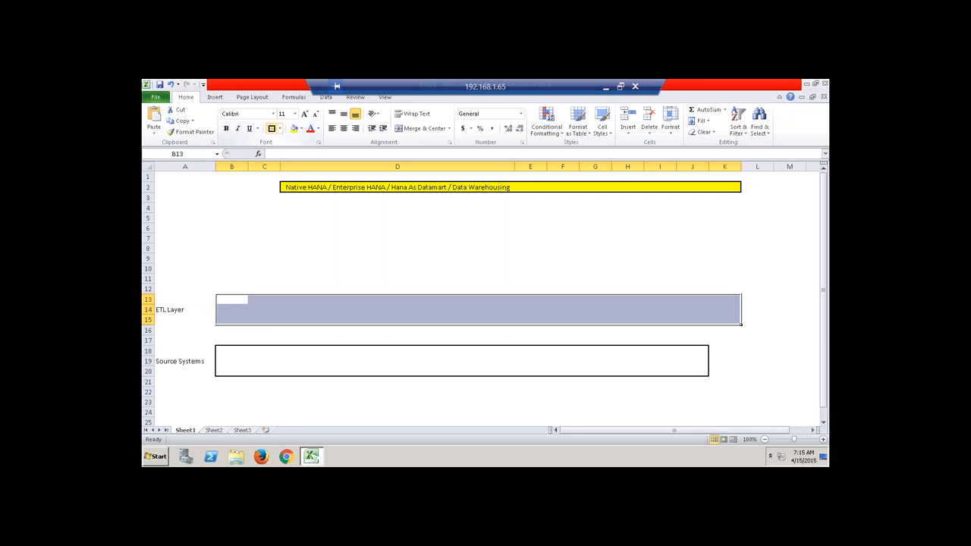
{"action": "left_click", "coordinate": [365, 308]}
{"action": "key", "text": "ctrl+z"}
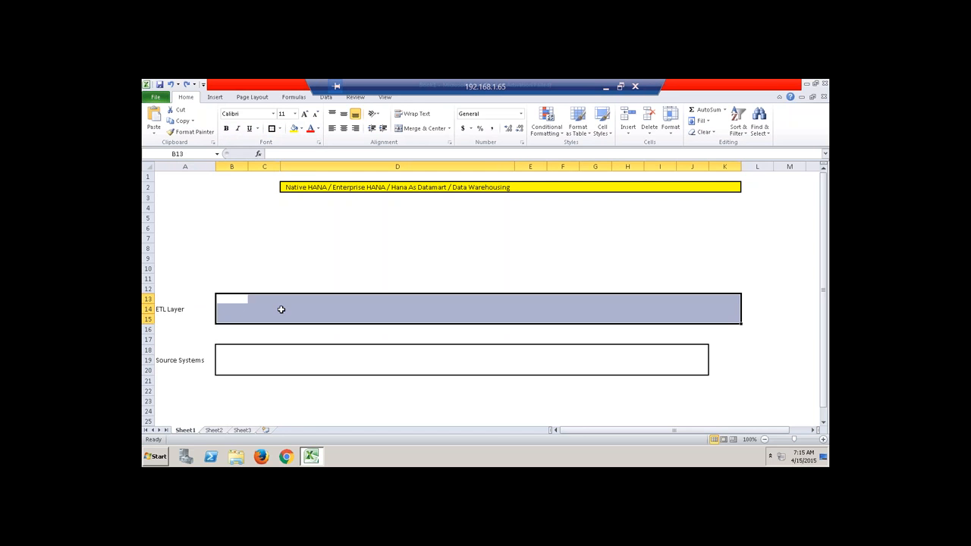
{"action": "left_click_drag", "start_coordinate": [233, 301], "coordinate": [686, 314]}
{"action": "left_click", "coordinate": [272, 130]}
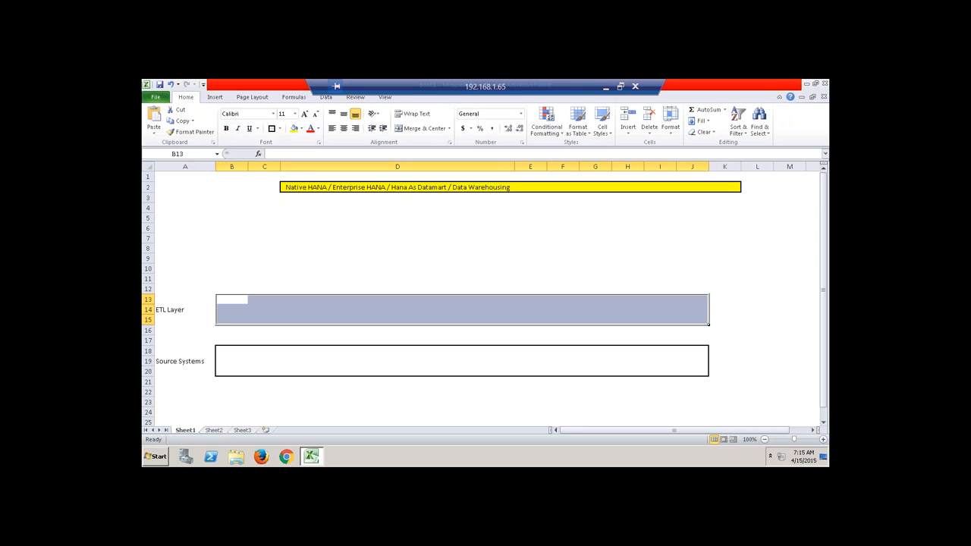
{"action": "left_click", "coordinate": [368, 308]}
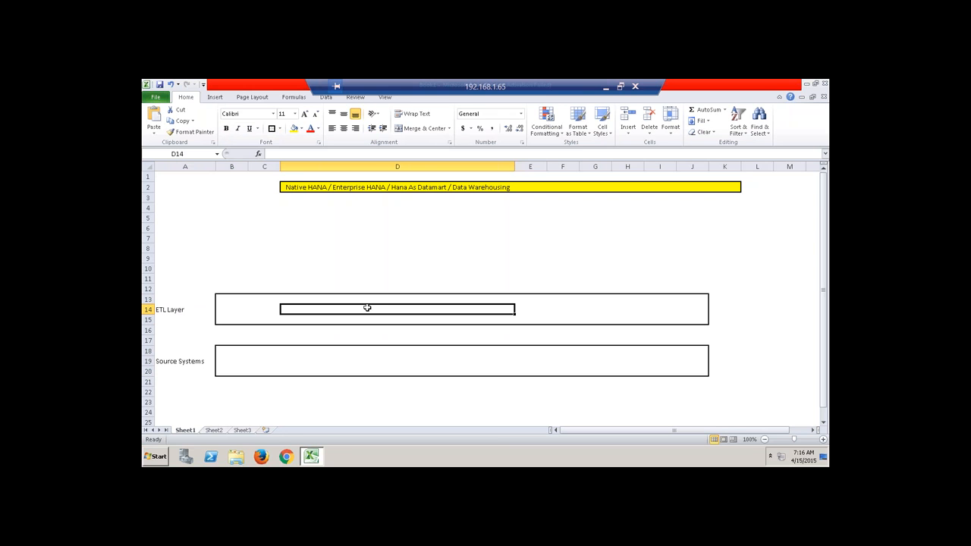
Narrow column D to width 37 and enter 'BODS / SLT / SDA / DXC' in C14.
{"action": "left_click_drag", "start_coordinate": [515, 166], "coordinate": [317, 167]}
{"action": "left_click", "coordinate": [274, 308]}
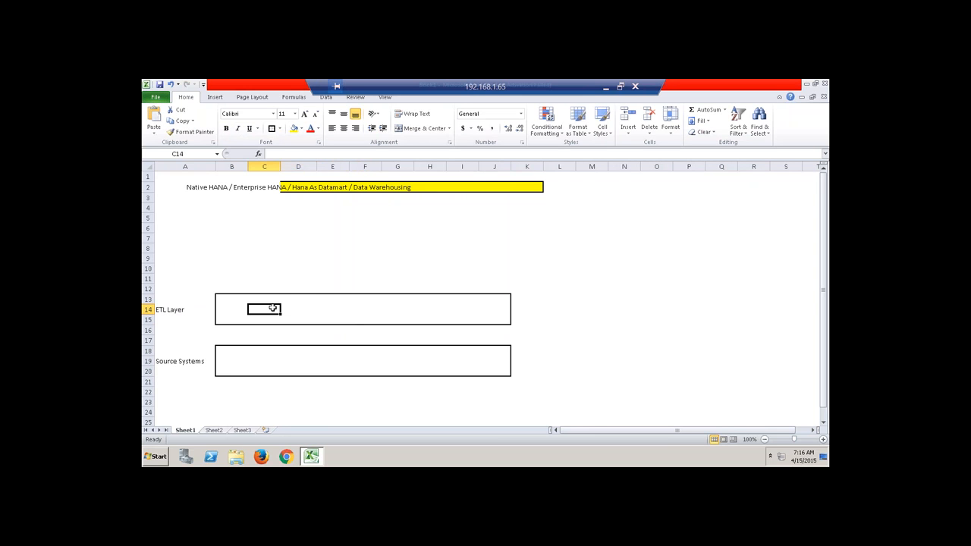
{"action": "type", "text": "BODS"}
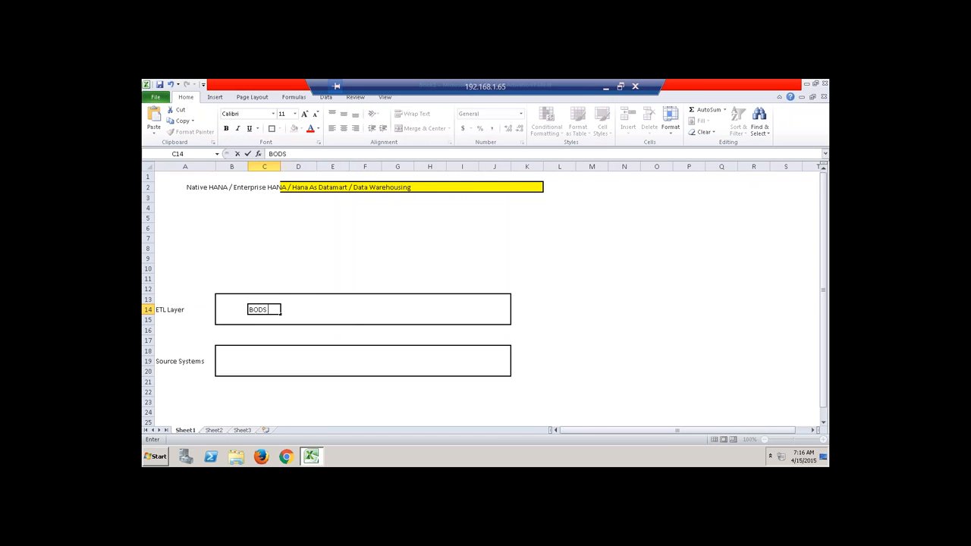
{"action": "type", "text": " / SLT / SDA"}
{"action": "key", "text": "BackSpace"}
{"action": "type", "text": "A /"}
{"action": "type", "text": " DXC"}
{"action": "type", "text": " /"}
Drop the trailing slash in C14, label A9 'Database / Warehouse', and widen column A.
{"action": "key", "text": "BackSpace"}
{"action": "key", "text": "BackSpace"}
{"action": "left_click", "coordinate": [275, 268]}
{"action": "left_click", "coordinate": [169, 257]}
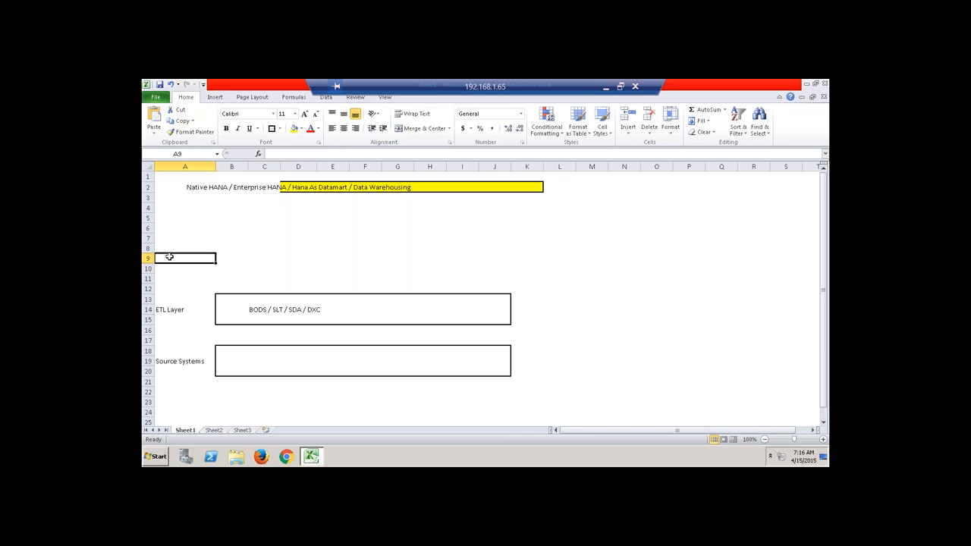
{"action": "type", "text": "D"}
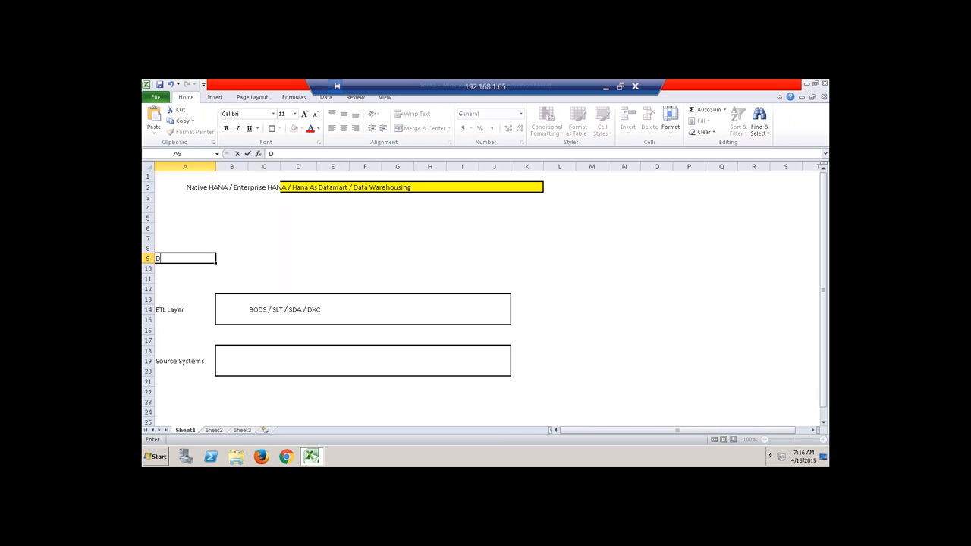
{"action": "type", "text": "atabase / Warehouse"}
{"action": "left_click", "coordinate": [264, 268]}
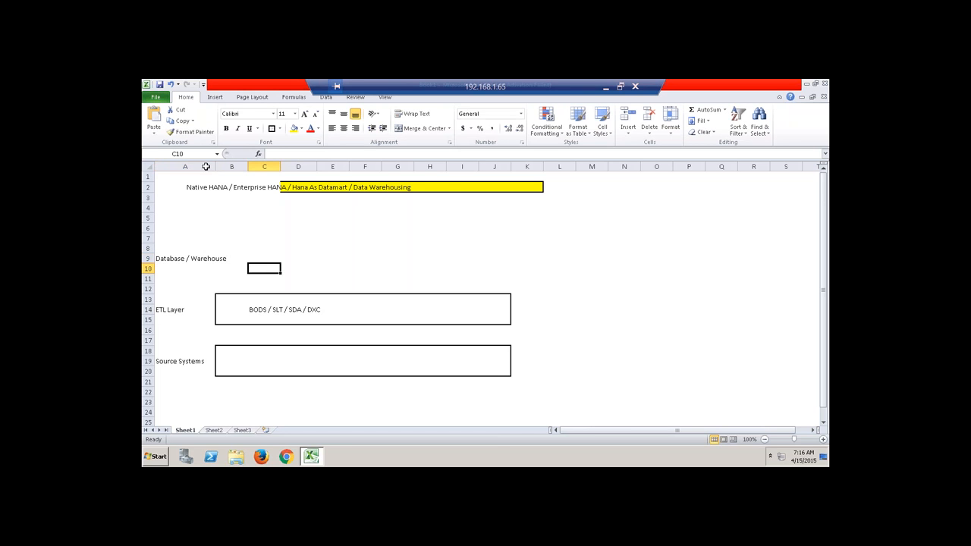
{"action": "left_click_drag", "start_coordinate": [216, 166], "coordinate": [260, 166]}
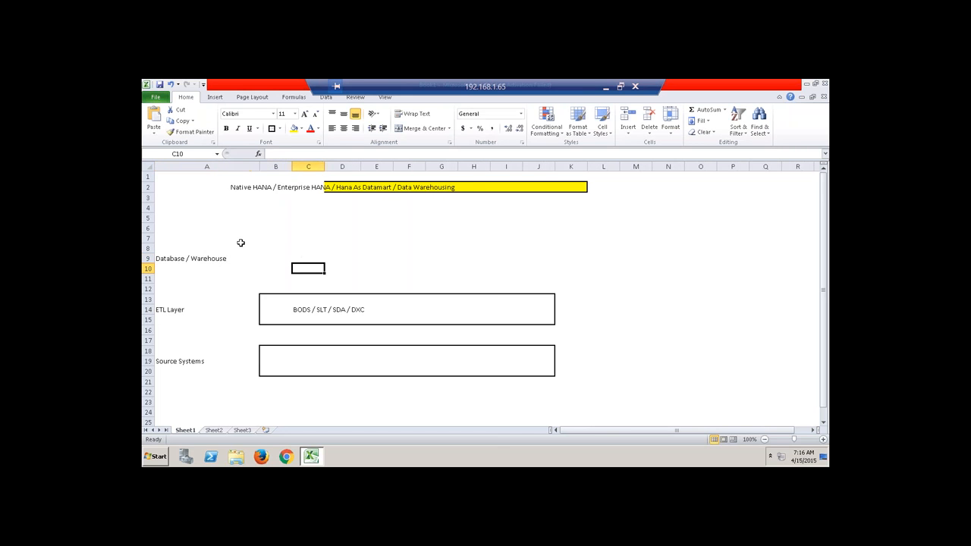
Insert three blank rows (rows 3–5) below the title.
{"action": "left_click", "coordinate": [245, 240]}
{"action": "left_click_drag", "start_coordinate": [269, 249], "coordinate": [541, 264]}
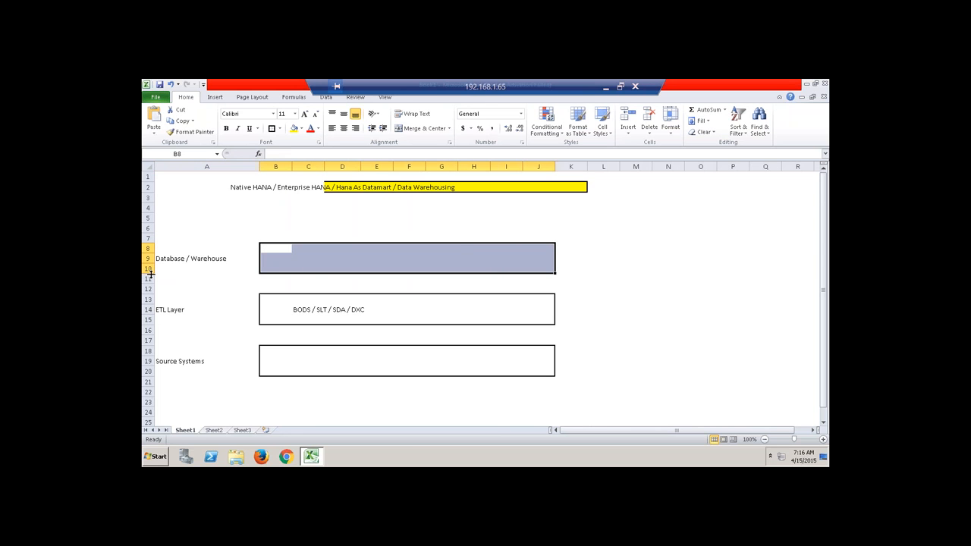
{"action": "left_click_drag", "start_coordinate": [267, 232], "coordinate": [373, 271]}
{"action": "left_click_drag", "start_coordinate": [148, 198], "coordinate": [151, 219]}
{"action": "right_click", "coordinate": [153, 220]}
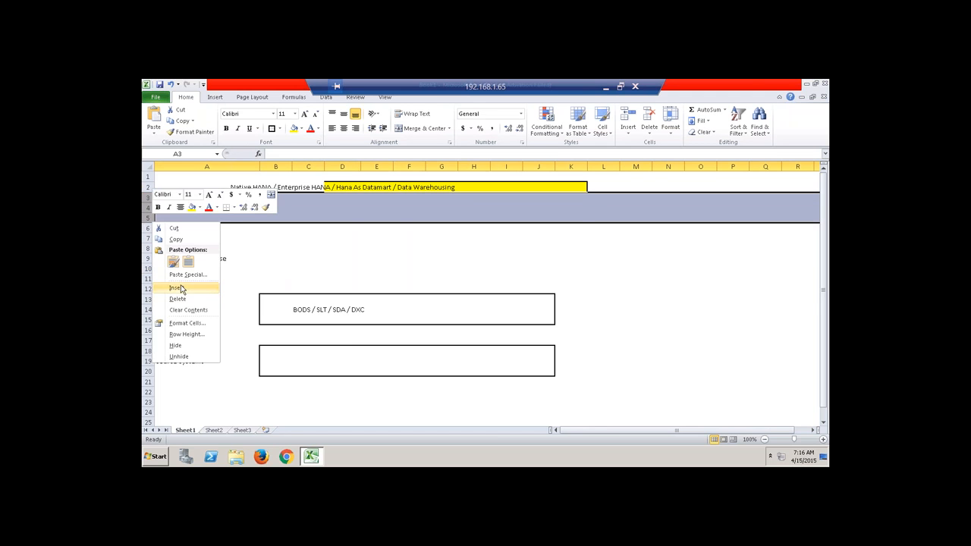
{"action": "left_click", "coordinate": [176, 287]}
{"action": "left_click", "coordinate": [254, 237]}
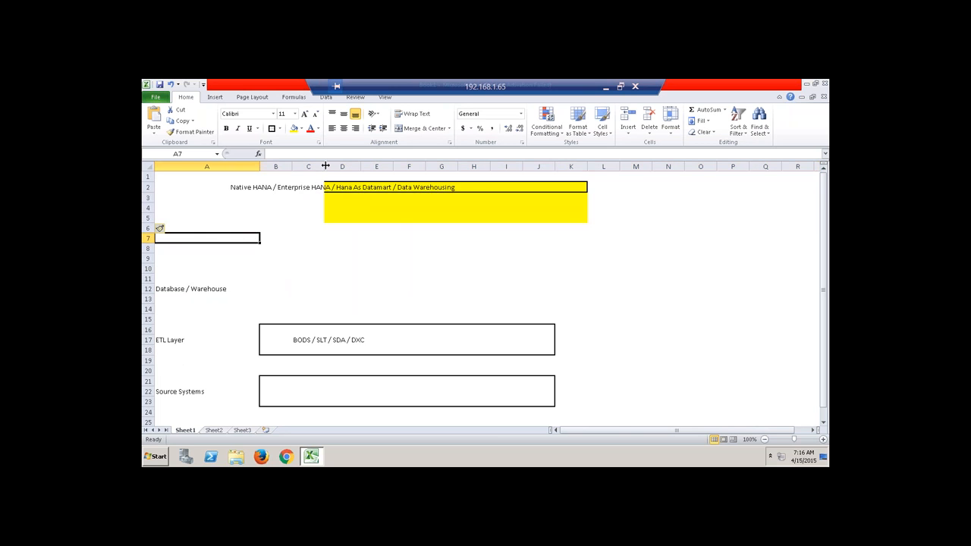
Outline B9:J14 with a box border beside the Database / Warehouse label.
{"action": "left_click", "coordinate": [244, 188]}
{"action": "left_click_drag", "start_coordinate": [244, 188], "coordinate": [570, 208]}
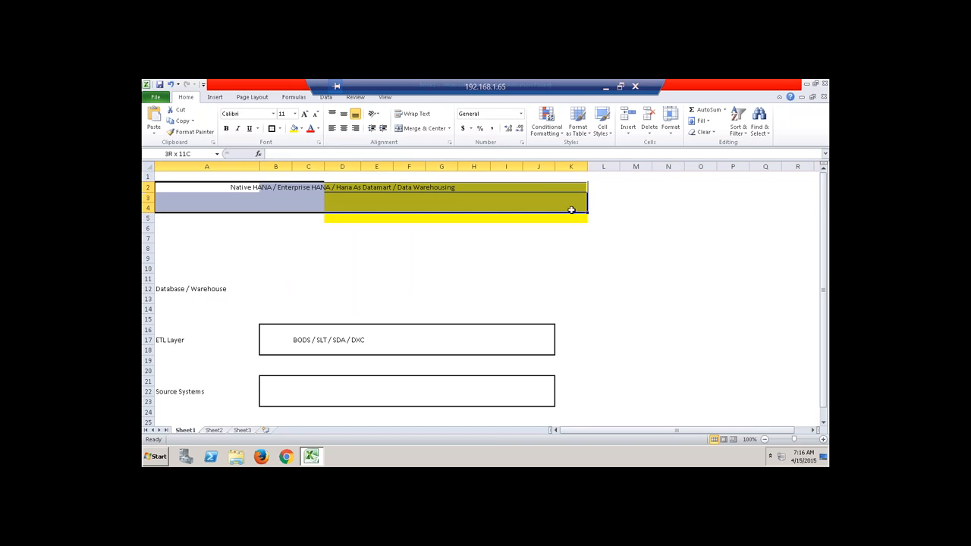
{"action": "left_click", "coordinate": [548, 240]}
{"action": "left_click", "coordinate": [265, 282]}
{"action": "left_click_drag", "start_coordinate": [265, 282], "coordinate": [477, 308]}
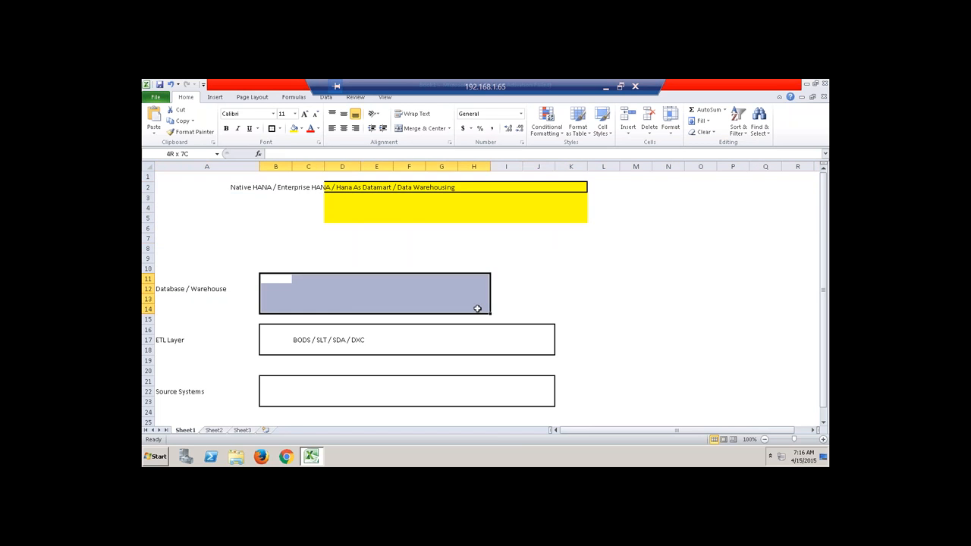
{"action": "left_click_drag", "start_coordinate": [266, 260], "coordinate": [546, 306]}
{"action": "left_click", "coordinate": [274, 130]}
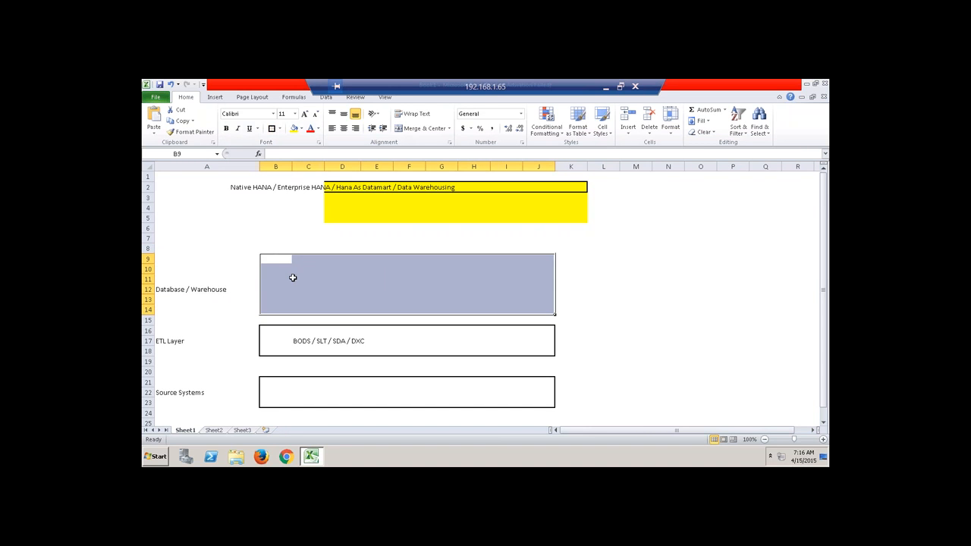
{"action": "left_click", "coordinate": [275, 258]}
Enter 'SAP HANA' in B9 and 'Physical Tables' in B13 inside the database box.
{"action": "type", "text": "SAP HANA"}
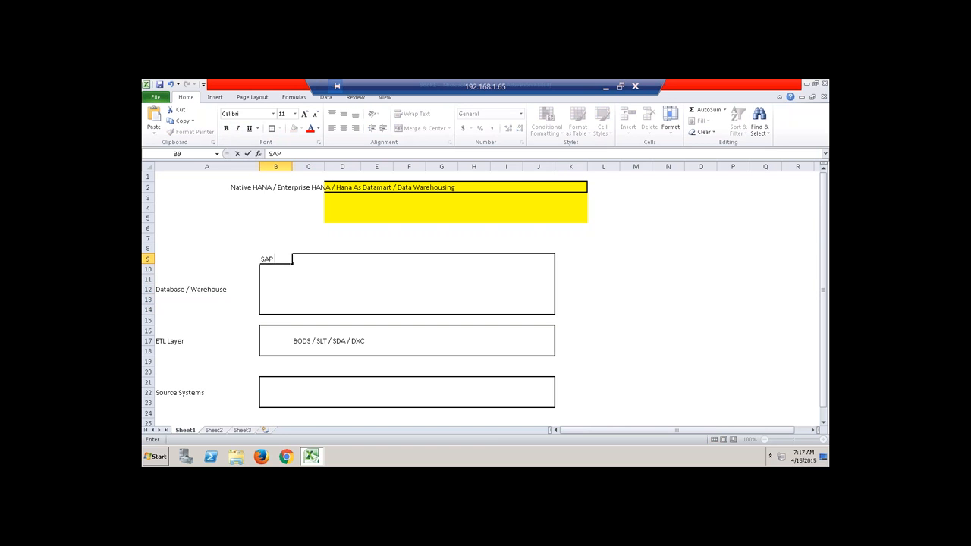
{"action": "left_click", "coordinate": [296, 289]}
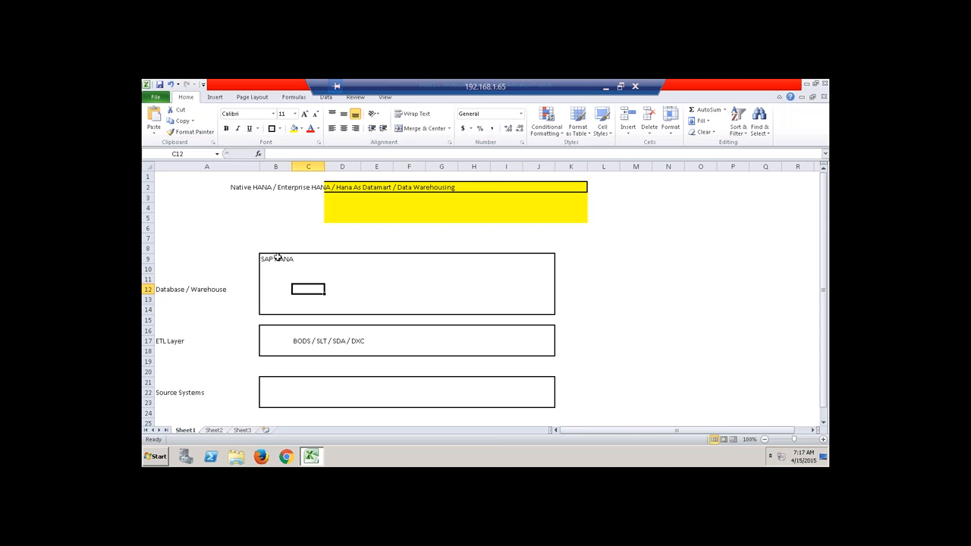
{"action": "left_click", "coordinate": [278, 298]}
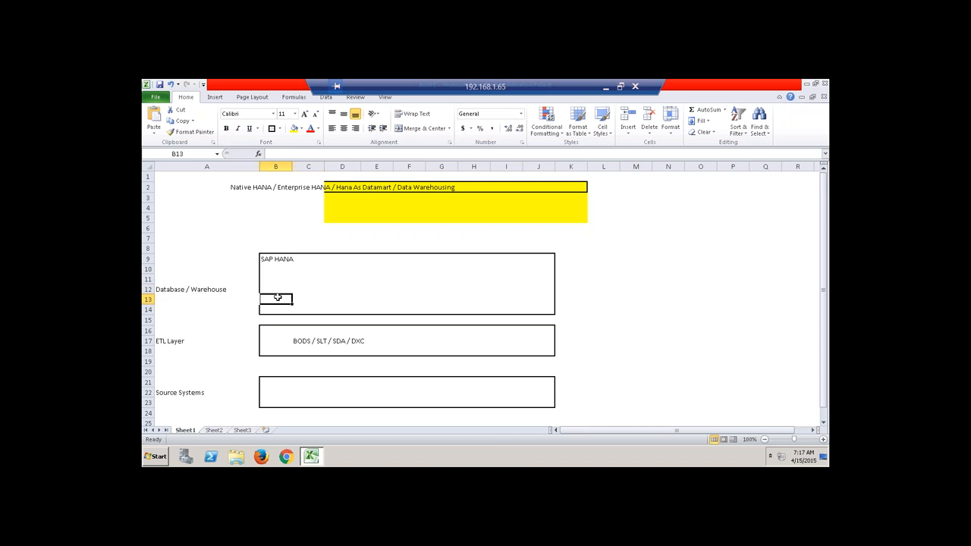
{"action": "type", "text": "Physi"}
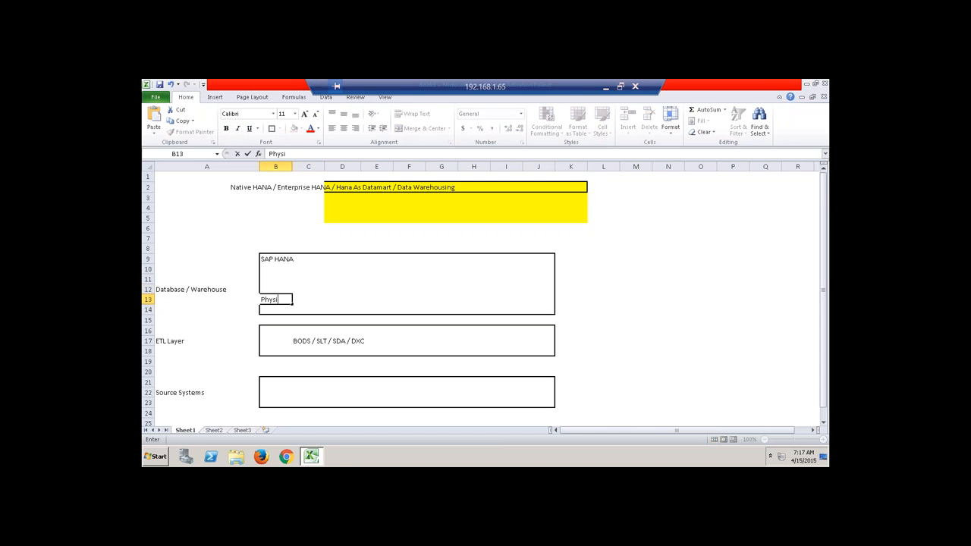
{"action": "type", "text": "cal Tables"}
{"action": "left_click", "coordinate": [340, 300]}
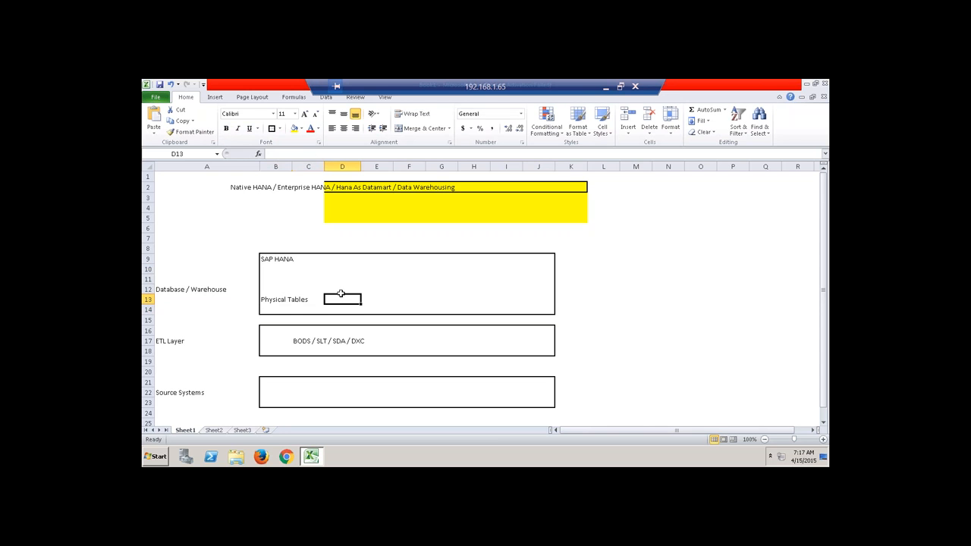
Draw a small blue rectangle near Physical Tables and duplicate it five times.
{"action": "left_click", "coordinate": [215, 97]}
{"action": "left_click", "coordinate": [251, 118]}
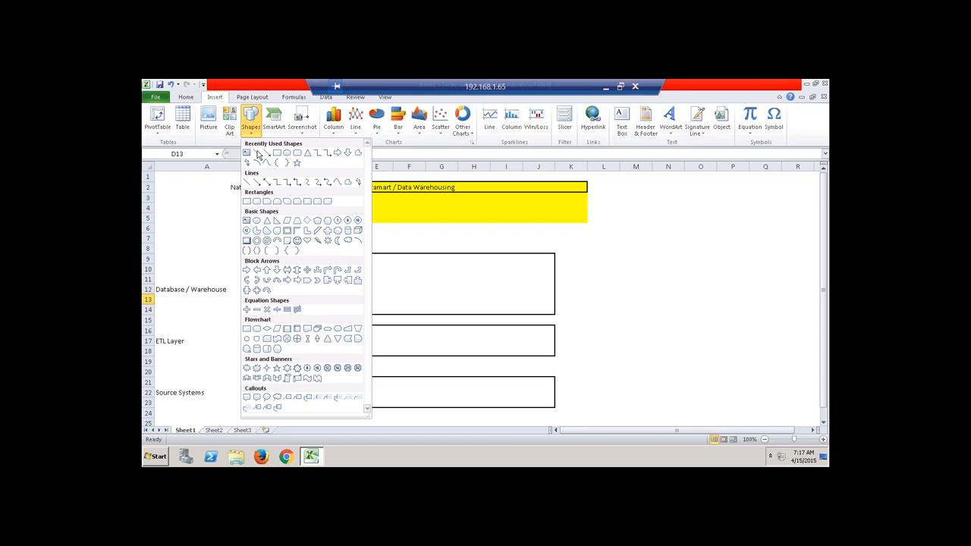
{"action": "left_click", "coordinate": [261, 209]}
{"action": "left_click_drag", "start_coordinate": [323, 289], "coordinate": [348, 306]}
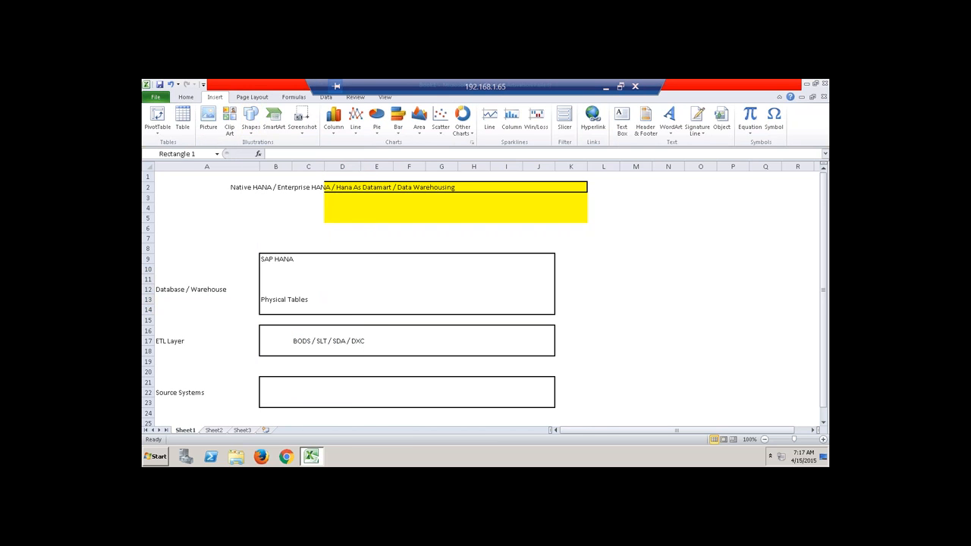
{"action": "key", "text": "ctrl+d"}
{"action": "key", "text": "ctrl+d"}
{"action": "key", "text": "ctrl+d"}
{"action": "key", "text": "ctrl+d"}
{"action": "key", "text": "ctrl+d"}
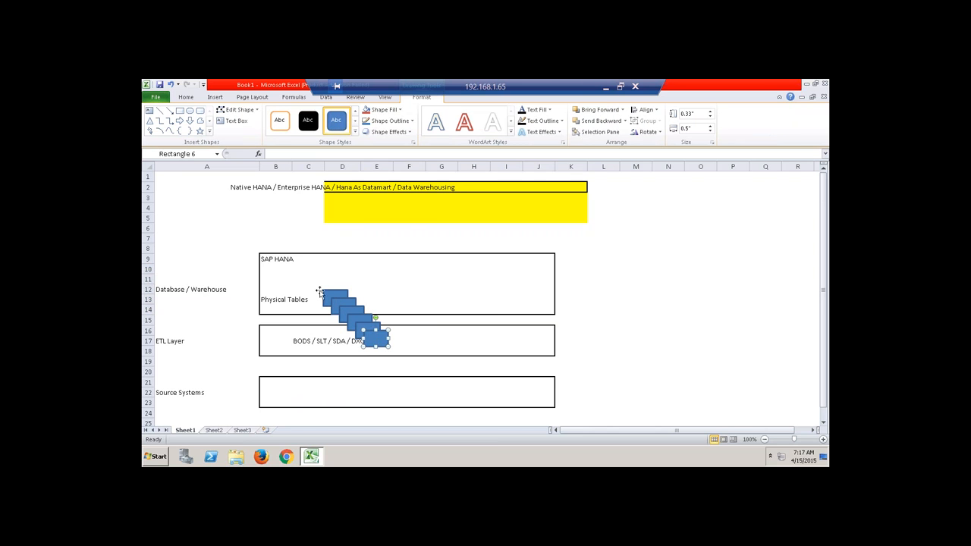
Arrange the rectangle copies into three overlapping pairs beside Physical Tables.
{"action": "left_click_drag", "start_coordinate": [375, 337], "coordinate": [423, 289]}
{"action": "left_click_drag", "start_coordinate": [369, 334], "coordinate": [466, 305]}
{"action": "left_click_drag", "start_coordinate": [349, 317], "coordinate": [480, 303]}
{"action": "left_click", "coordinate": [342, 307]}
{"action": "left_click_drag", "start_coordinate": [352, 305], "coordinate": [359, 304]}
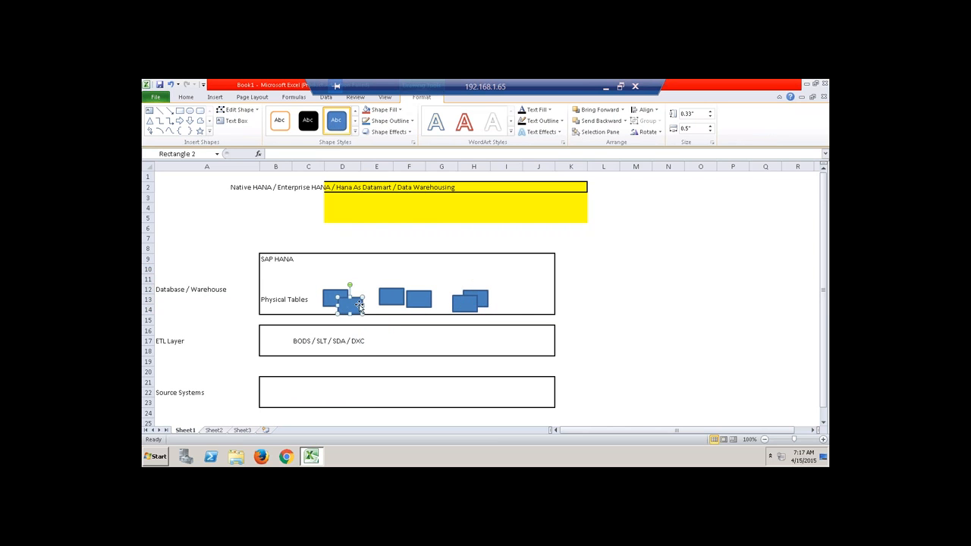
{"action": "left_click", "coordinate": [210, 132]}
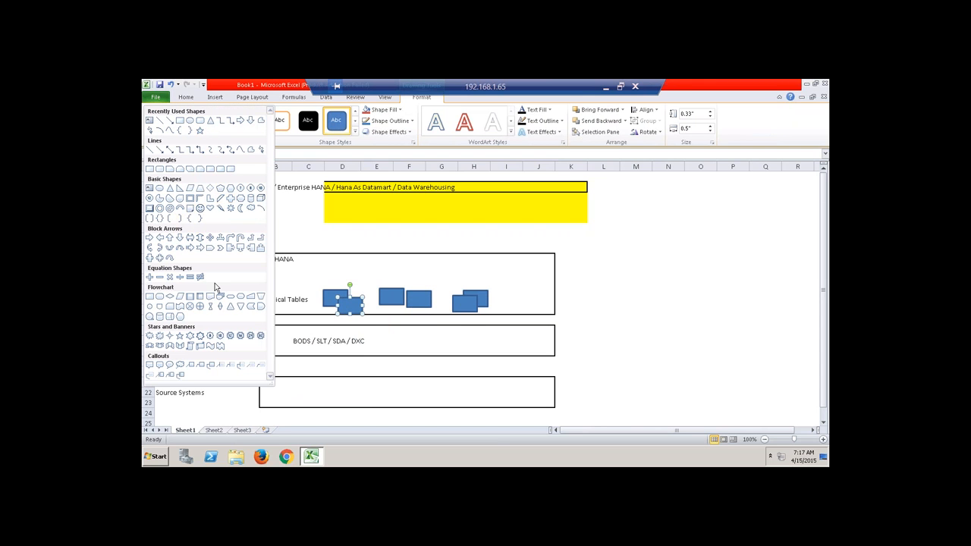
Draw an orange rounded Alternate Process bar labelled 'Virual Models' above the table shapes.
{"action": "left_click", "coordinate": [160, 296]}
{"action": "left_click_drag", "start_coordinate": [317, 258], "coordinate": [481, 277]}
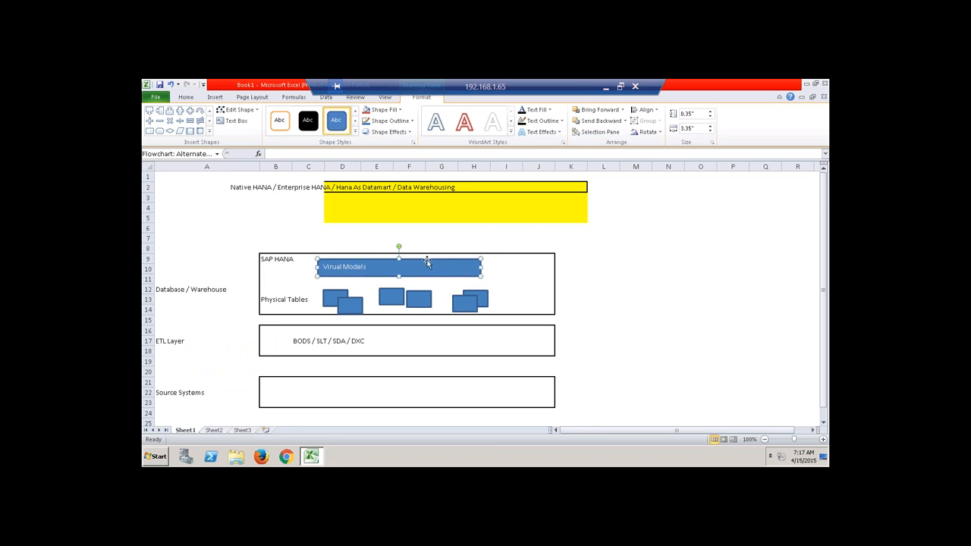
{"action": "left_click", "coordinate": [355, 132]}
{"action": "left_click", "coordinate": [450, 261]}
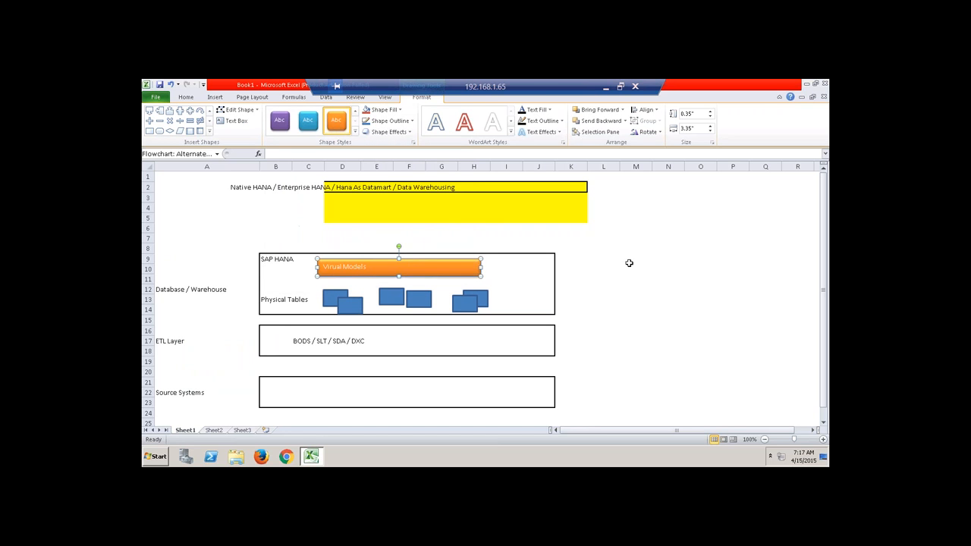
{"action": "left_click", "coordinate": [625, 262]}
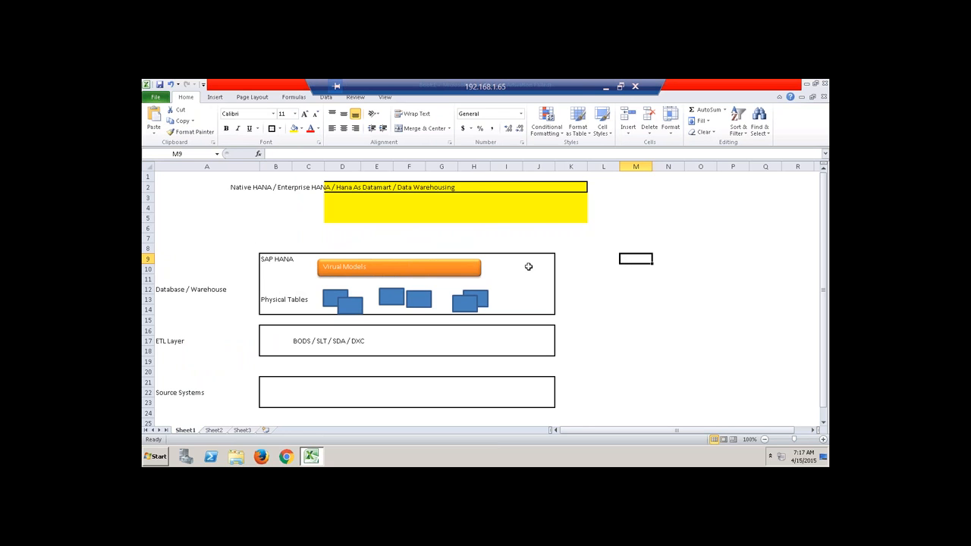
Delete rows 4–5 and then row 3 from the yellow band below the title.
{"action": "left_click_drag", "start_coordinate": [149, 208], "coordinate": [151, 219]}
{"action": "right_click", "coordinate": [151, 218]}
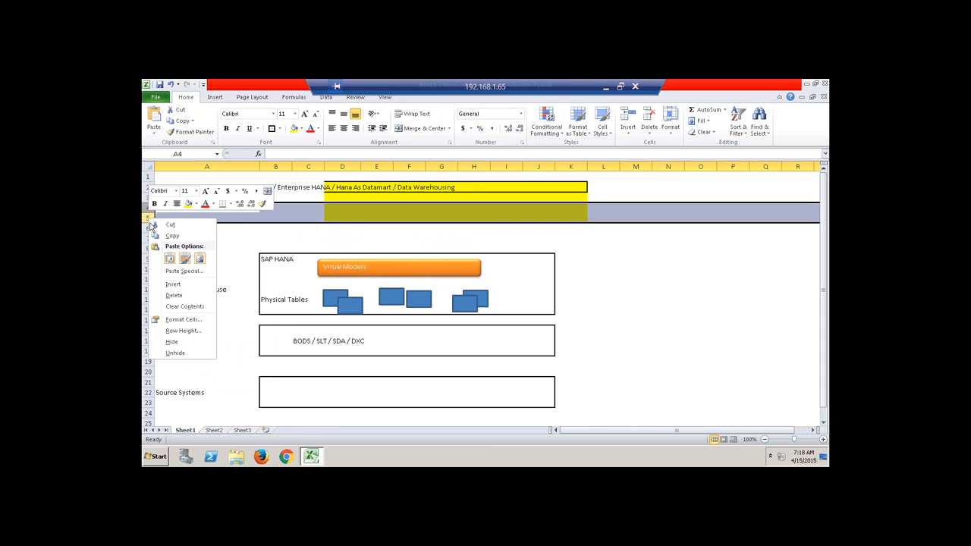
{"action": "left_click", "coordinate": [175, 292]}
{"action": "left_click", "coordinate": [149, 198]}
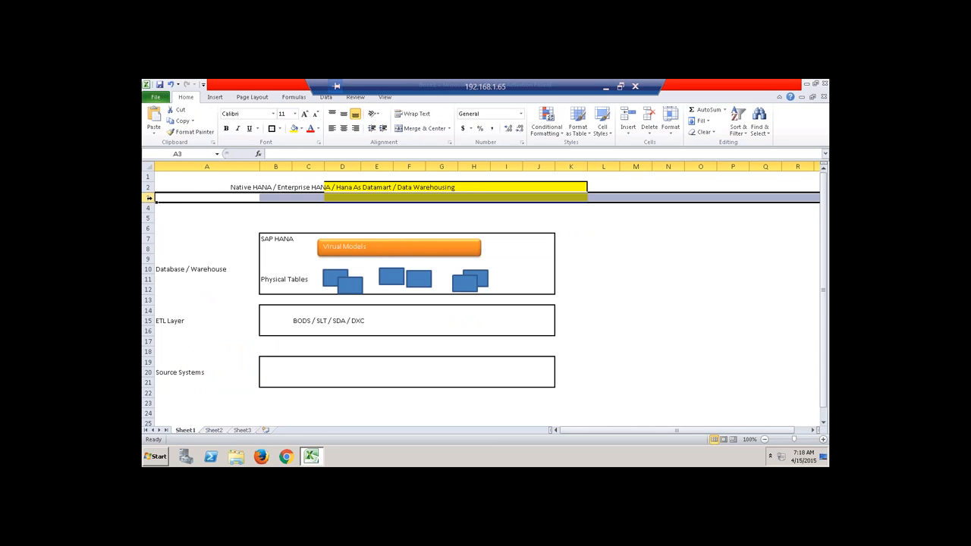
{"action": "right_click", "coordinate": [149, 197]}
{"action": "left_click", "coordinate": [182, 273]}
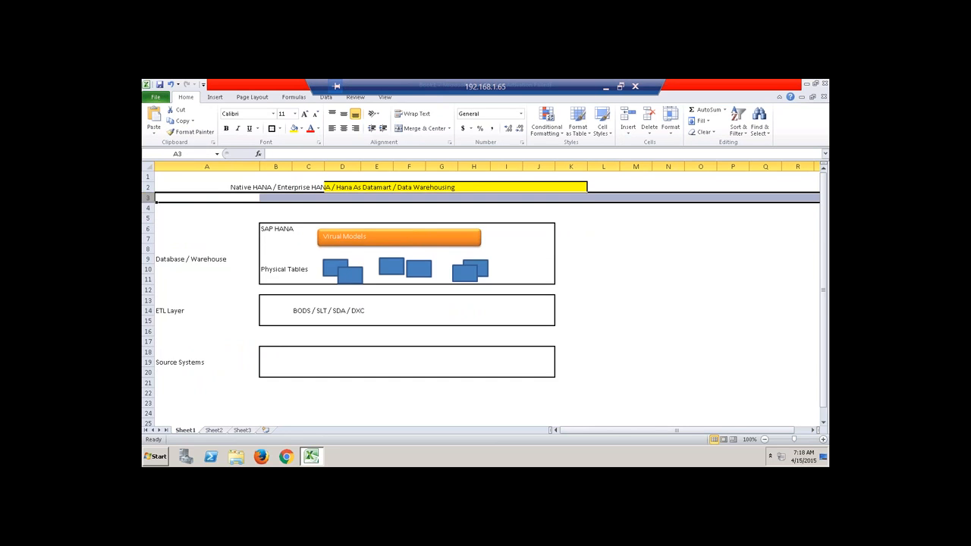
Insert two blank rows at rows 4–5 and move to cell A5.
{"action": "left_click", "coordinate": [149, 208]}
{"action": "left_click_drag", "start_coordinate": [151, 213], "coordinate": [150, 218]}
{"action": "right_click", "coordinate": [151, 216]}
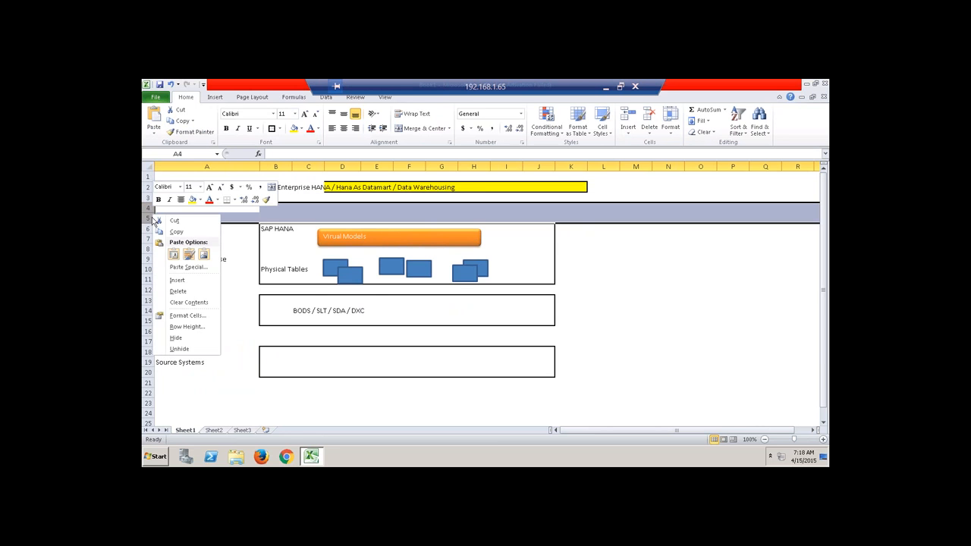
{"action": "left_click", "coordinate": [178, 280]}
{"action": "left_click", "coordinate": [183, 207]}
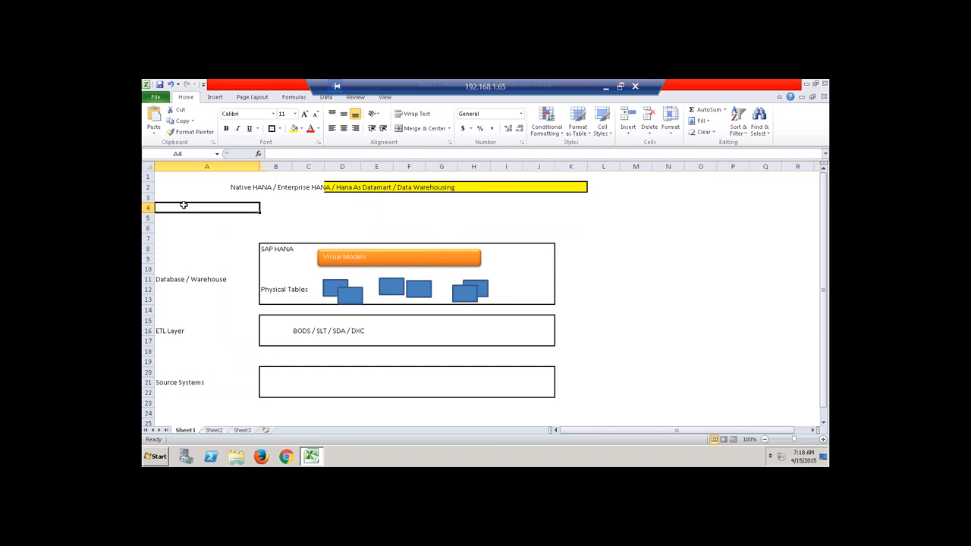
{"action": "key", "text": "Down"}
Type the label 'Reporting Layer / ANa' into cell A5 above the SAP HANA box.
{"action": "type", "text": "R"}
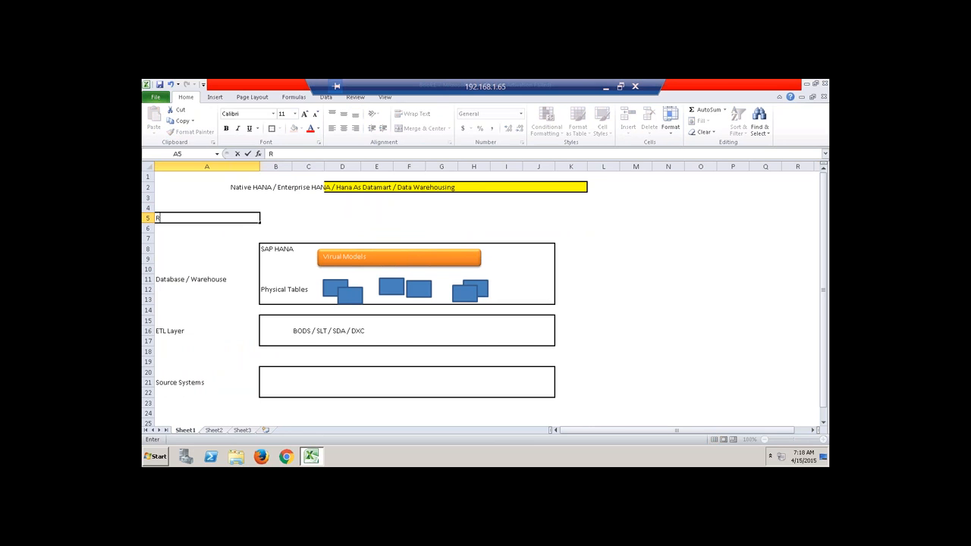
{"action": "type", "text": "eporting Layer / ANalytic"}
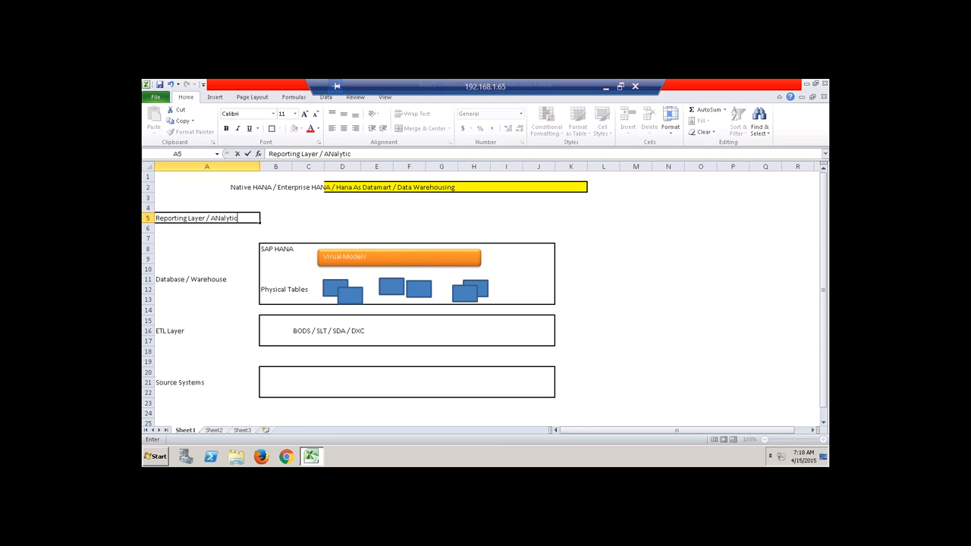
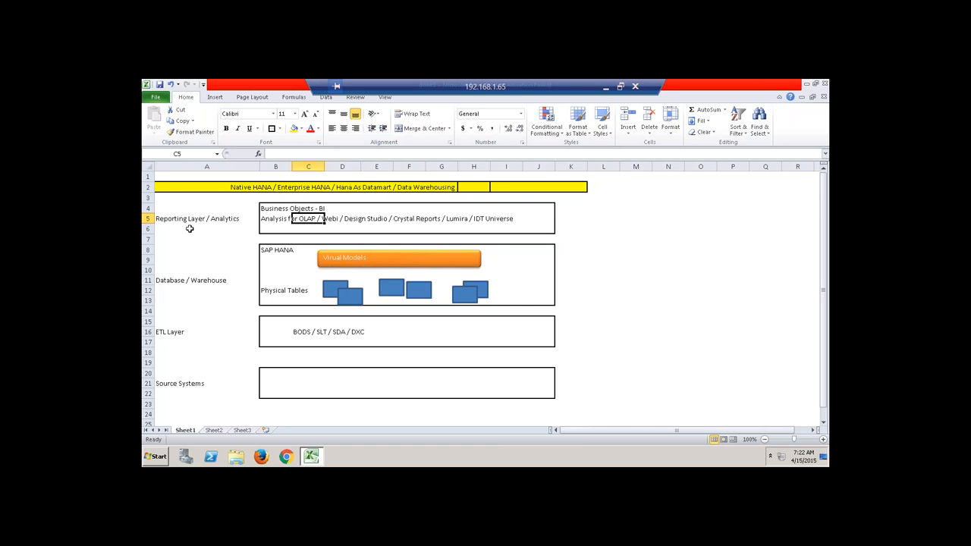
Enter 'MSSQL Server' in cell C21 of the Source Systems box, fixing the 'MSQL' typo.
{"action": "left_click", "coordinate": [170, 176]}
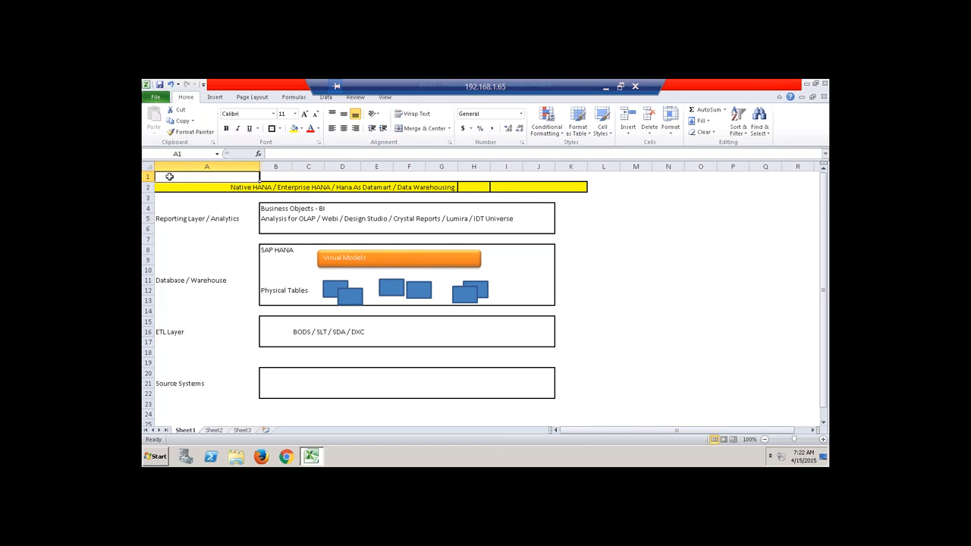
{"action": "left_click", "coordinate": [301, 384]}
{"action": "type", "text": "M"}
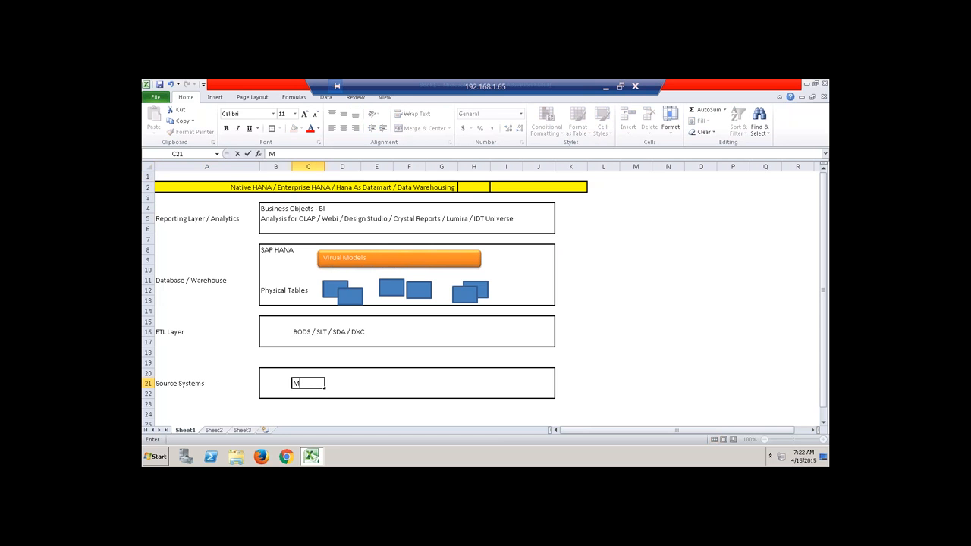
{"action": "type", "text": "SQL Server"}
{"action": "left_click", "coordinate": [279, 153]}
{"action": "type", "text": "S"}
{"action": "left_click", "coordinate": [634, 321]}
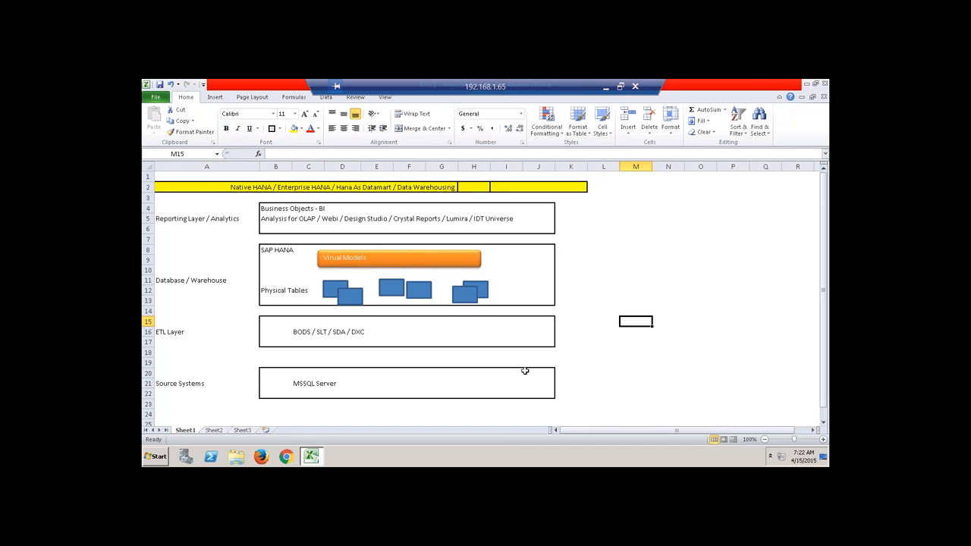
{"action": "left_click", "coordinate": [390, 384]}
{"action": "left_click", "coordinate": [456, 382]}
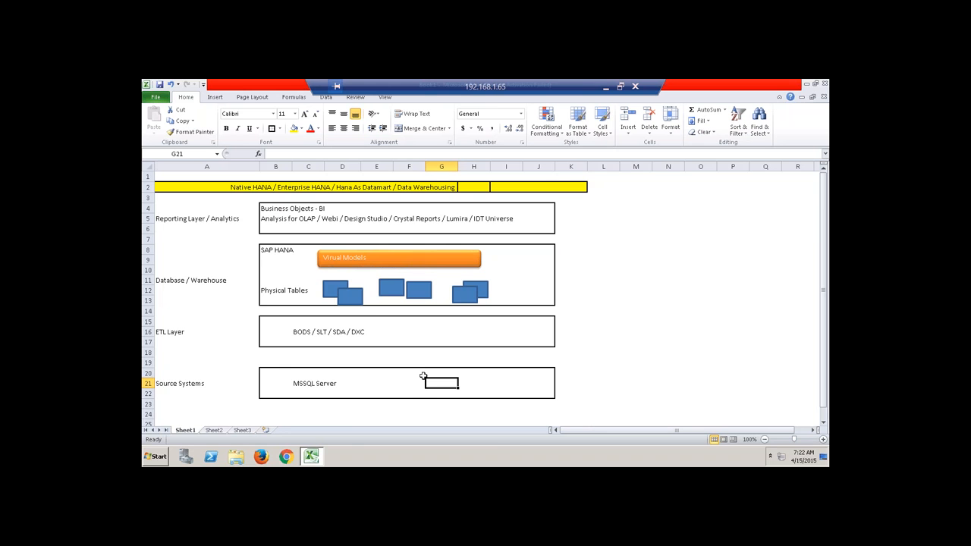
Start SQL Server 2012 Management Studio from the Start menu's program list.
{"action": "left_click", "coordinate": [157, 457]}
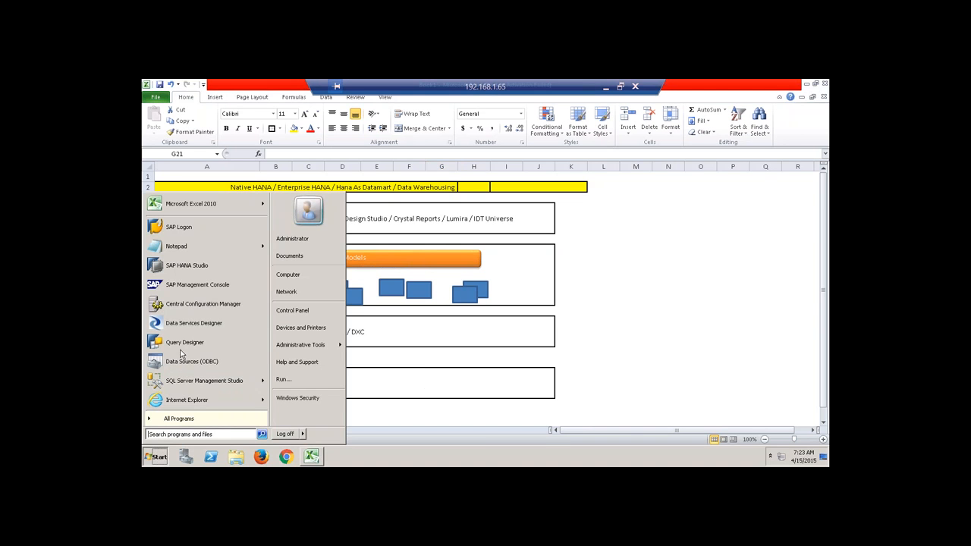
{"action": "left_click", "coordinate": [195, 380]}
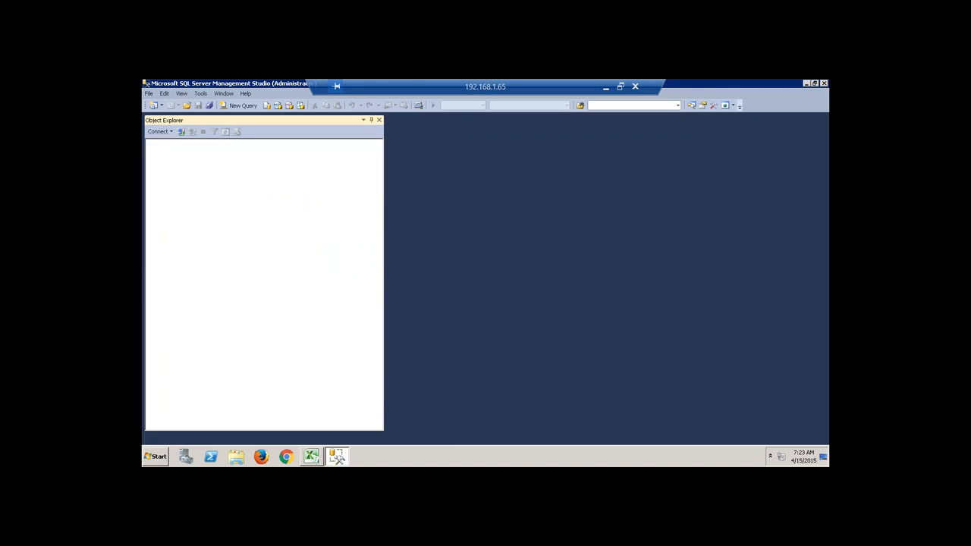
Look up this machine's computer name in the Computer system properties.
{"action": "left_click", "coordinate": [478, 245]}
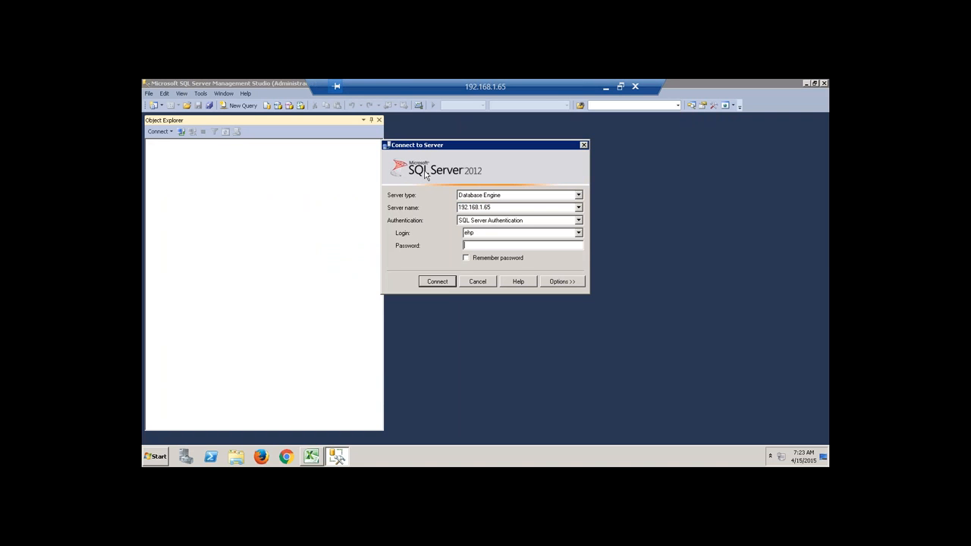
{"action": "double_click", "coordinate": [483, 208]}
{"action": "left_click", "coordinate": [236, 456]}
{"action": "left_click", "coordinate": [264, 283]}
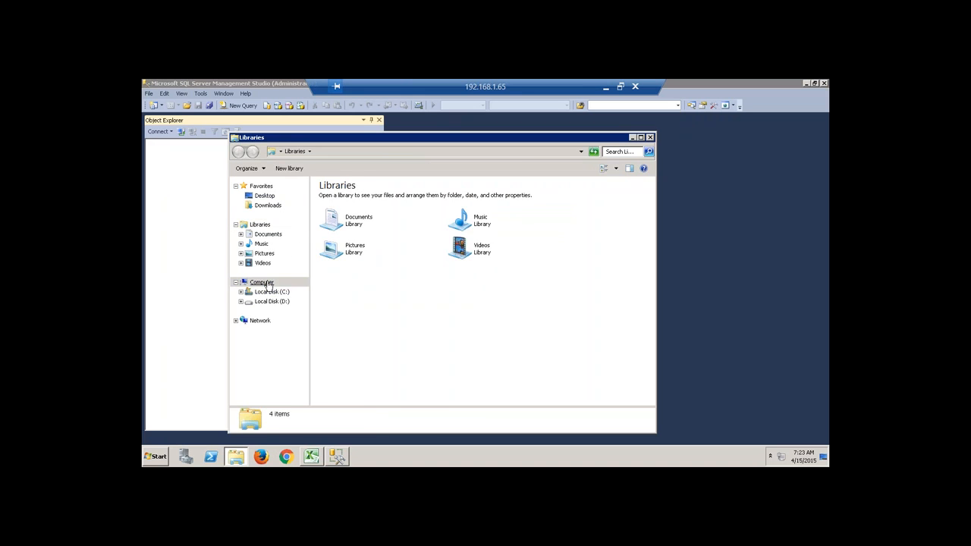
{"action": "right_click", "coordinate": [268, 282]}
{"action": "left_click", "coordinate": [303, 380]}
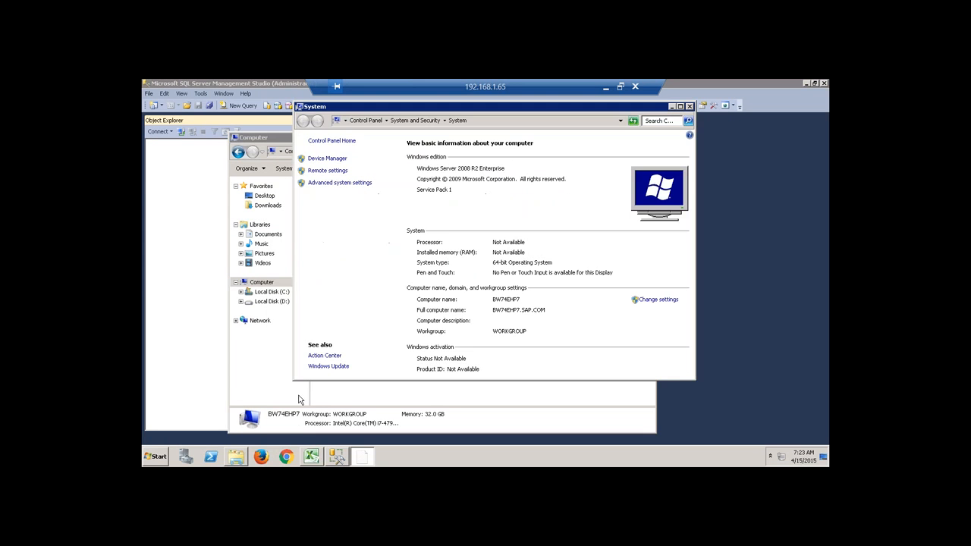
{"action": "left_click", "coordinate": [689, 107]}
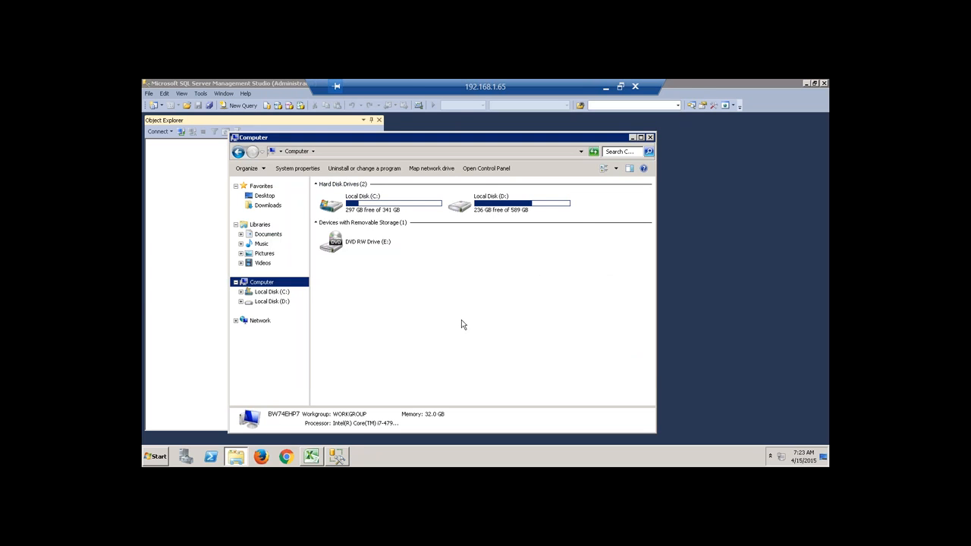
{"action": "left_click", "coordinate": [651, 137]}
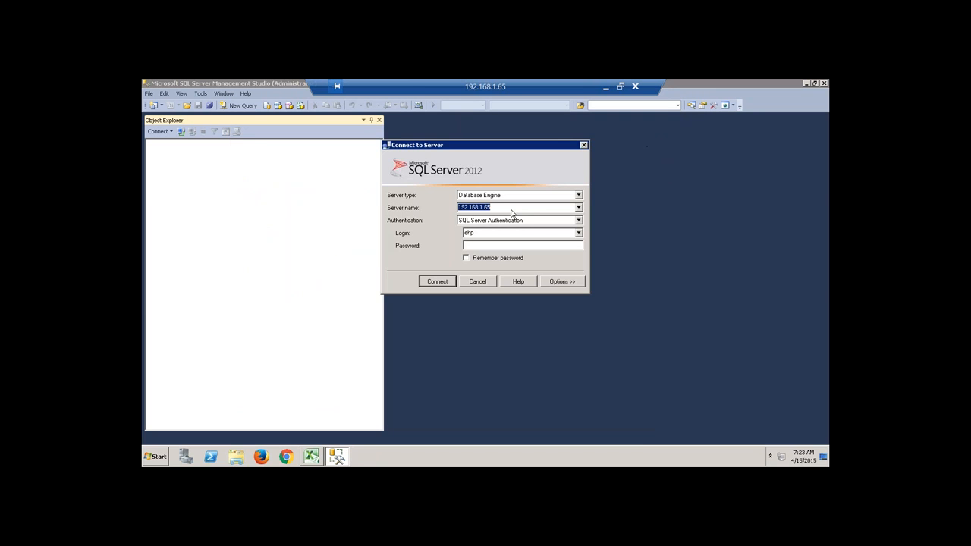
Connect to server BW74EHP7 using SQL Server Authentication and the account password.
{"action": "type", "text": "BW74EHP7"}
{"action": "left_click_drag", "start_coordinate": [507, 207], "coordinate": [438, 203]}
{"action": "left_click", "coordinate": [480, 247]}
{"action": "type", "text": "**********"}
{"action": "left_click", "coordinate": [445, 281]}
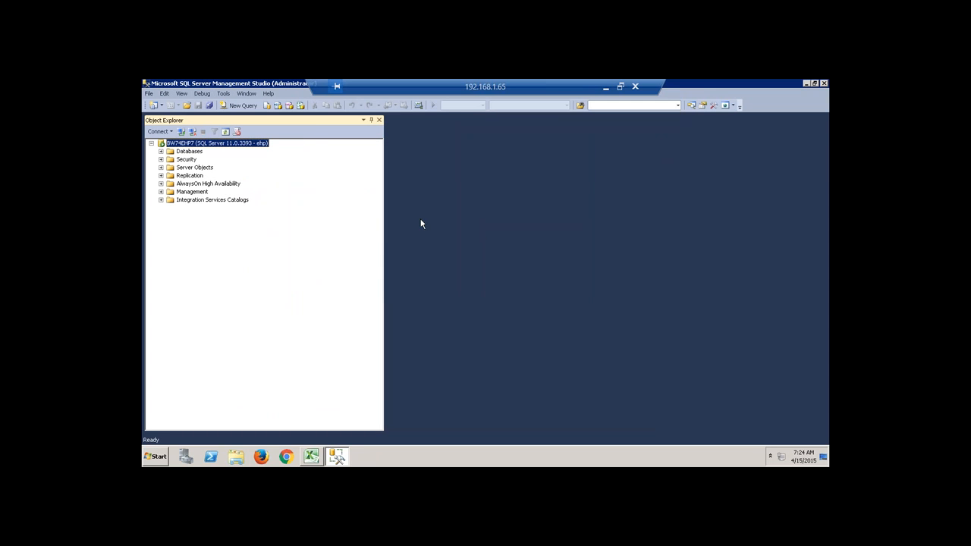
Expand Databases > AdventureWorks_OLTP > Tables in Object Explorer.
{"action": "left_click", "coordinate": [161, 151]}
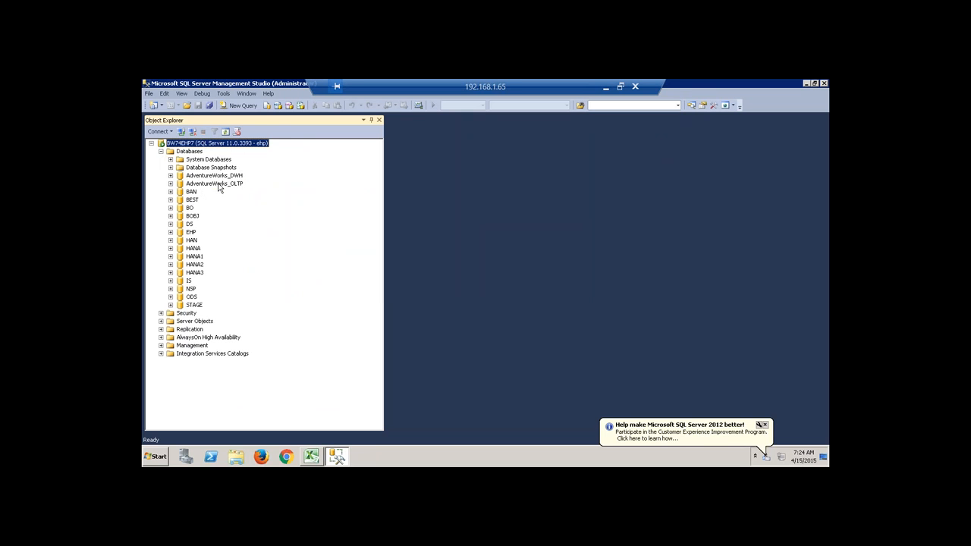
{"action": "left_click", "coordinate": [214, 184]}
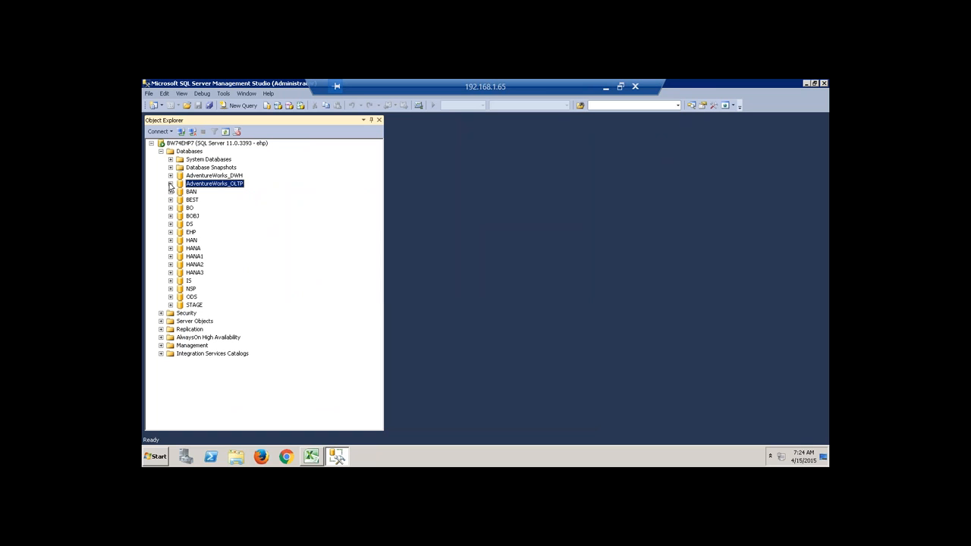
{"action": "left_click", "coordinate": [170, 184]}
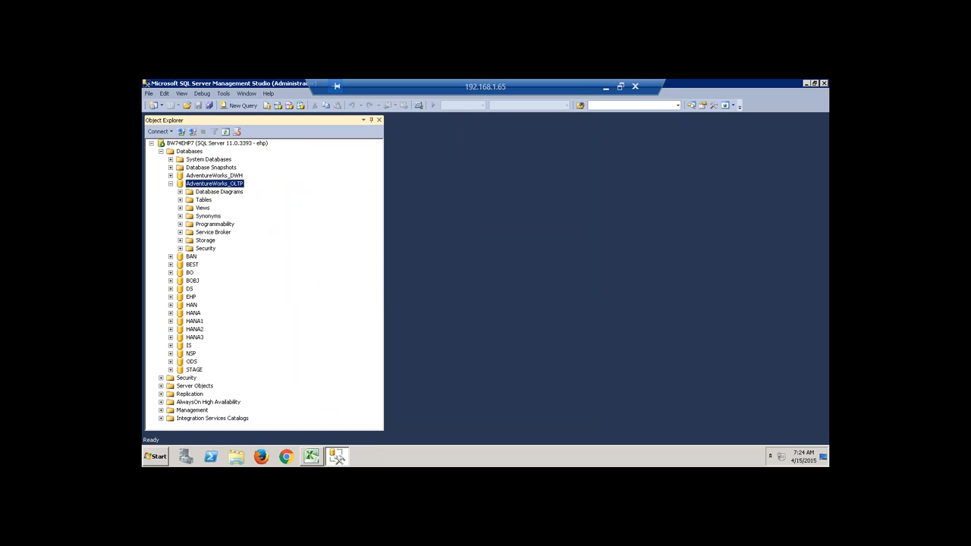
{"action": "left_click", "coordinate": [179, 200]}
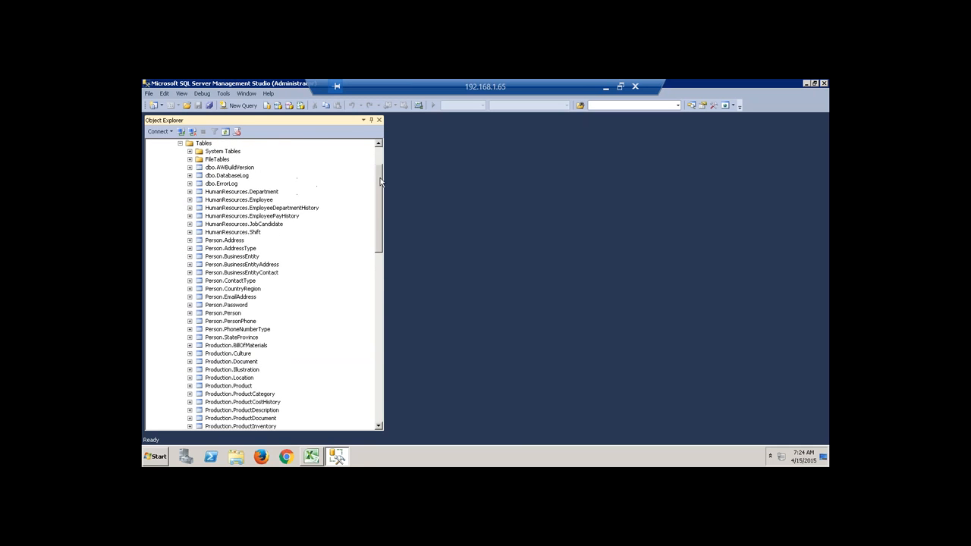
{"action": "scroll", "coordinate": [227, 197], "scroll_direction": "up", "scroll_amount": 2}
{"action": "left_click", "coordinate": [209, 175]}
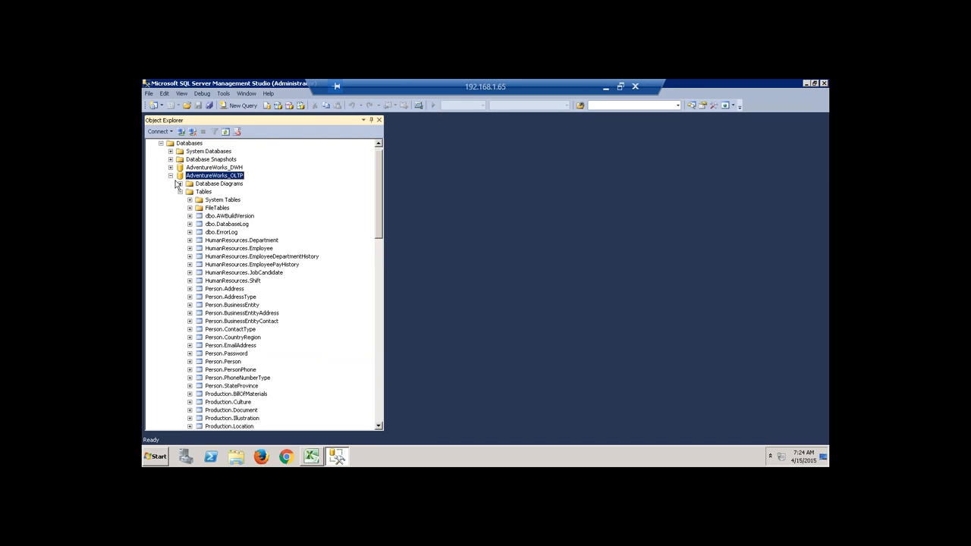
{"action": "left_click", "coordinate": [172, 176]}
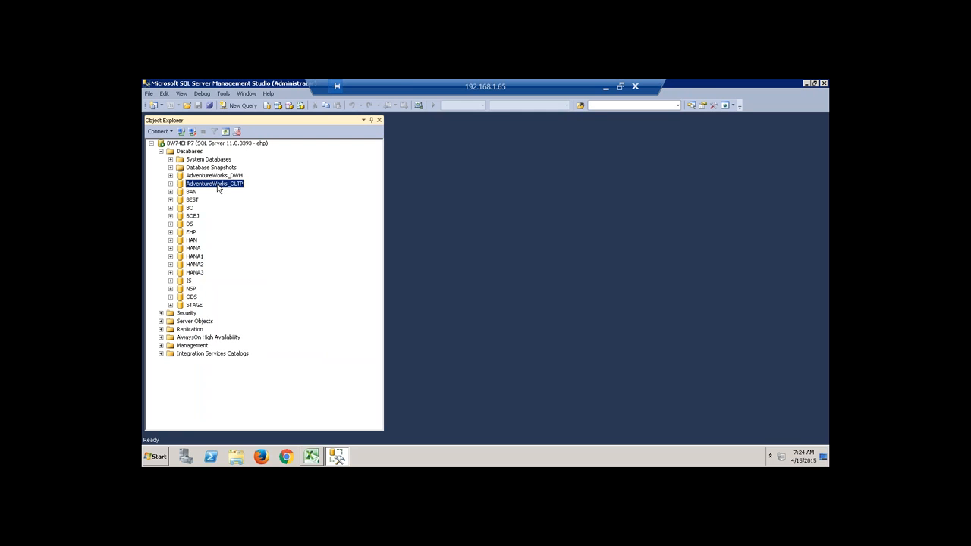
{"action": "left_click", "coordinate": [171, 184]}
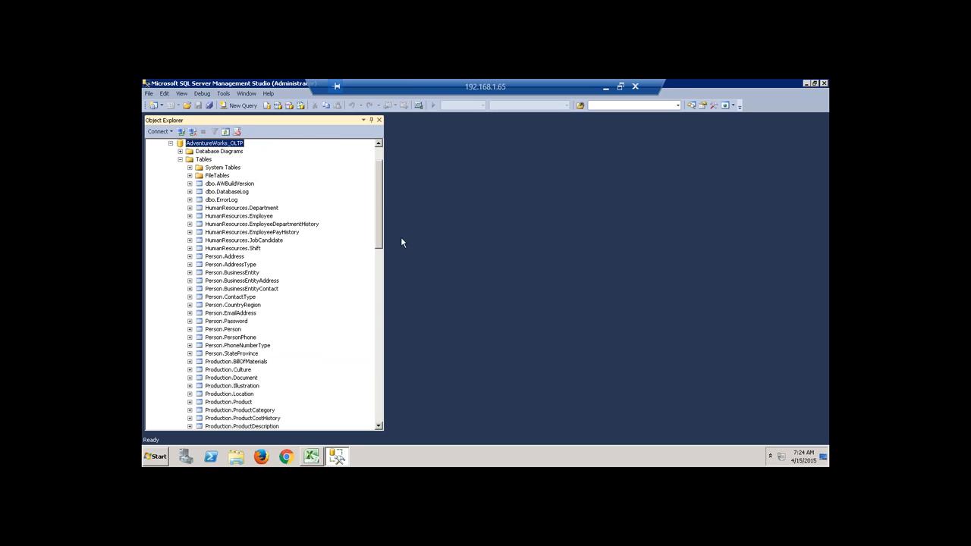
Scroll down the table list and select Sales.SalesOrderHeader.
{"action": "left_click_drag", "start_coordinate": [379, 211], "coordinate": [375, 296]}
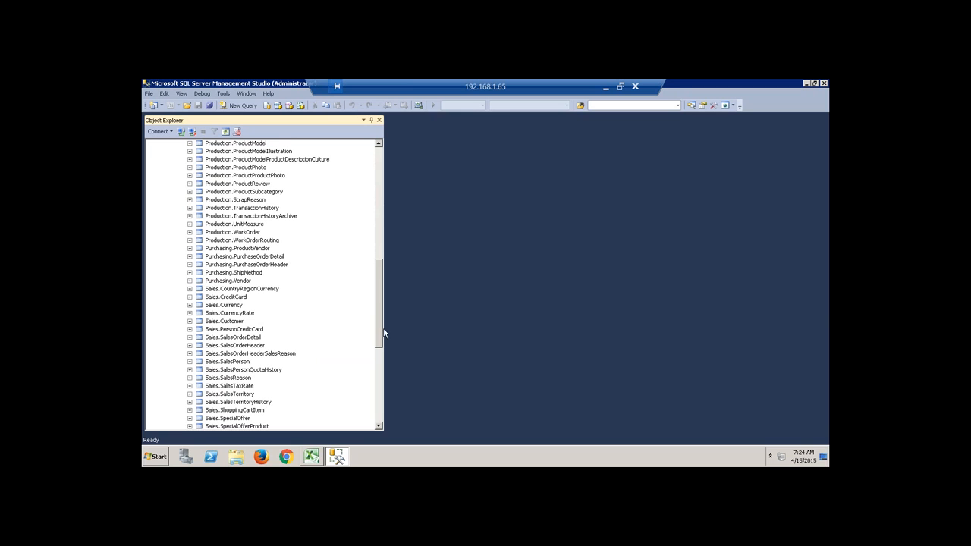
{"action": "scroll", "coordinate": [379, 329], "scroll_direction": "down", "scroll_amount": 1}
{"action": "left_click_drag", "start_coordinate": [378, 329], "coordinate": [377, 338]}
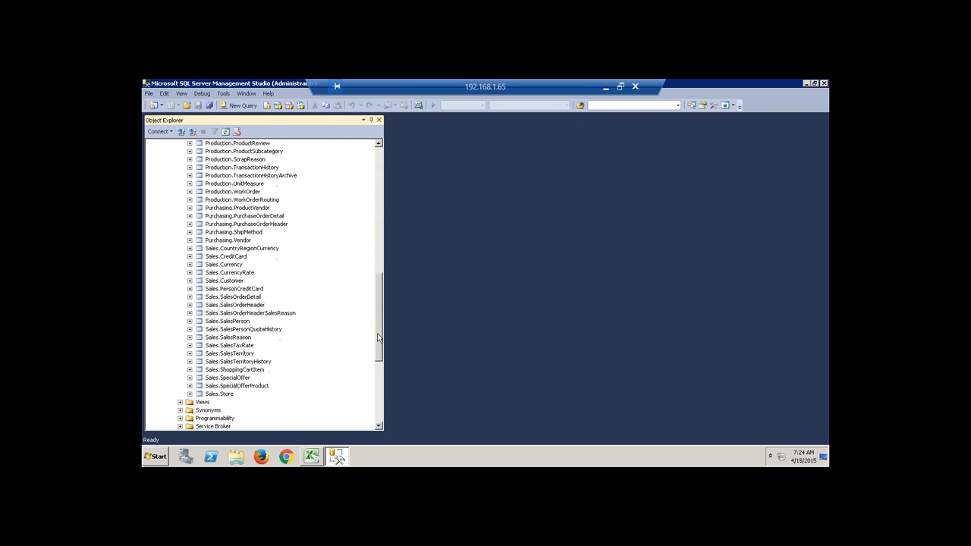
{"action": "left_click", "coordinate": [254, 305]}
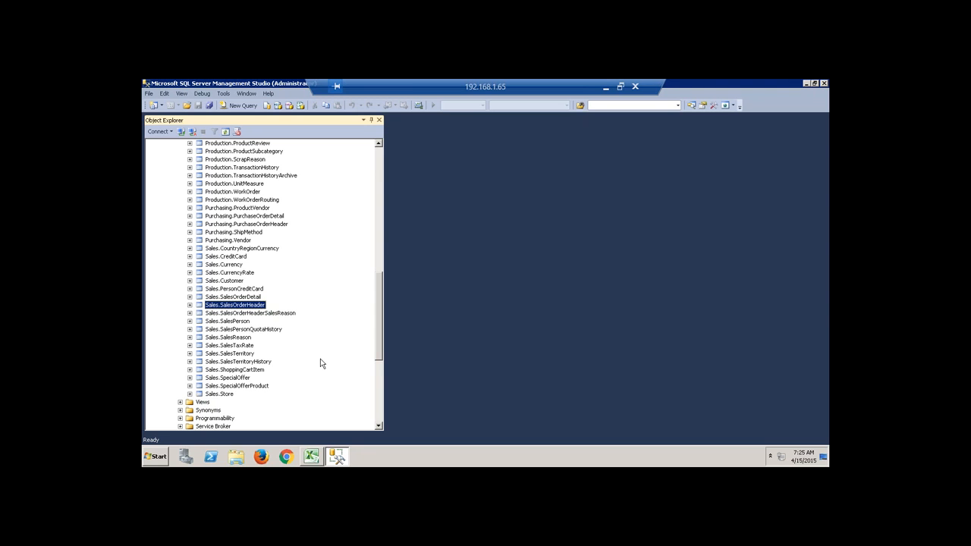
Run Select Top 1000 Rows on Sales.SalesOrderHeader and narrow the Object Explorer pane.
{"action": "right_click", "coordinate": [262, 307]}
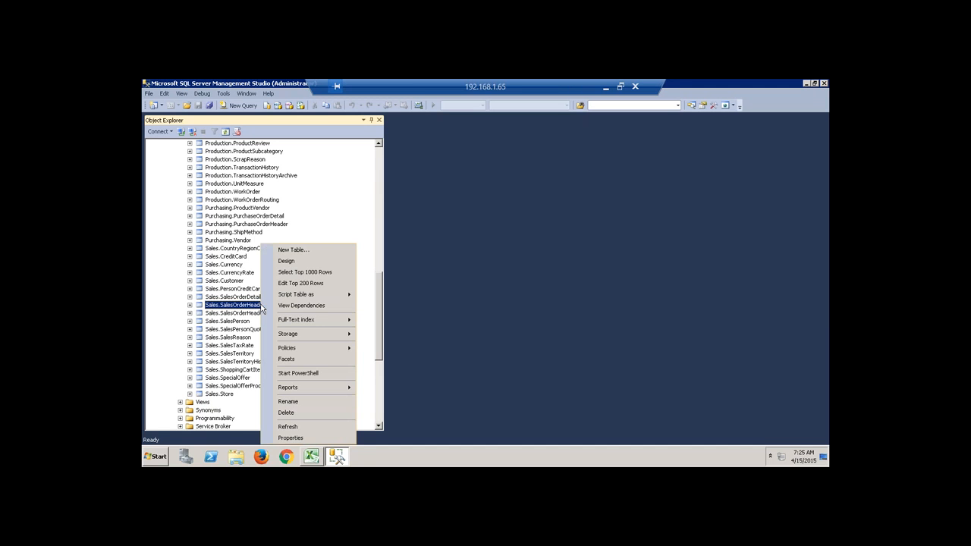
{"action": "left_click", "coordinate": [288, 275]}
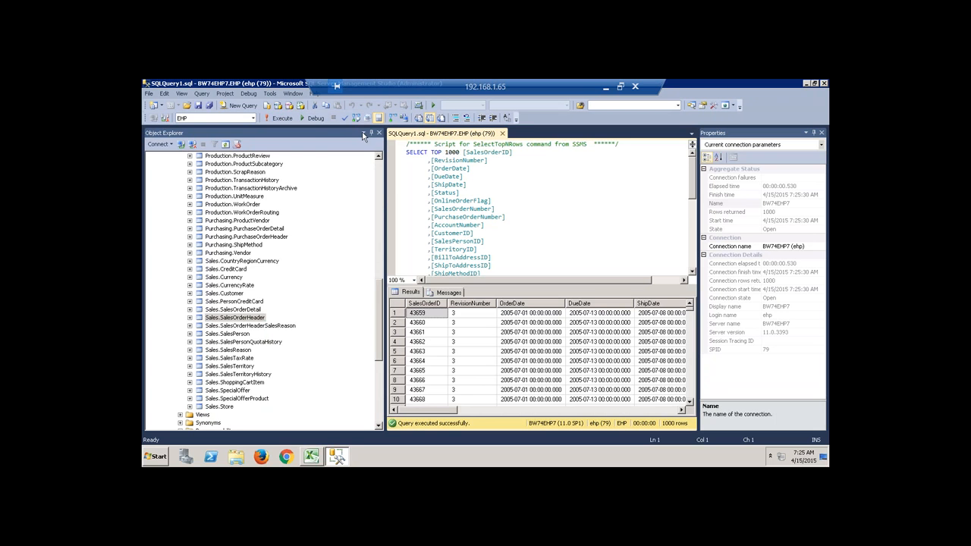
{"action": "left_click", "coordinate": [363, 134]}
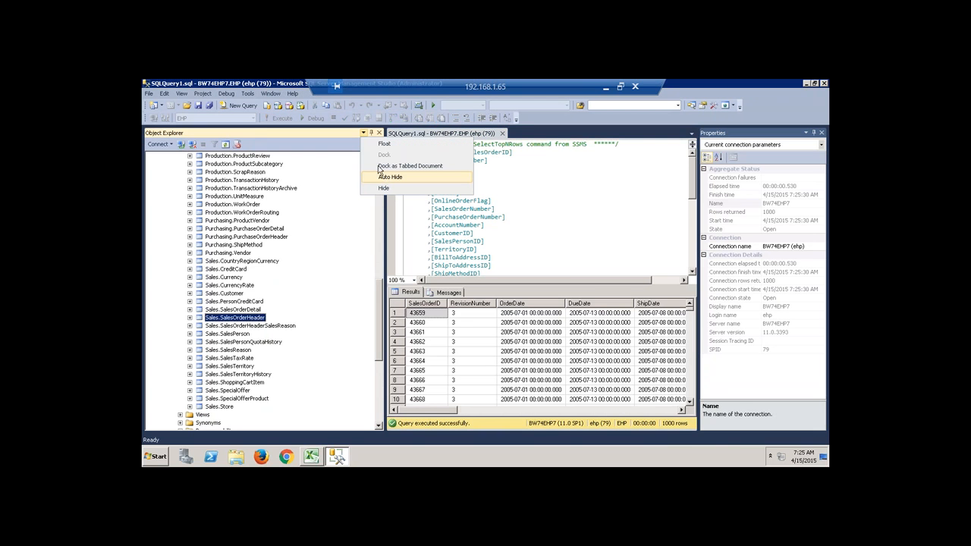
{"action": "left_click", "coordinate": [382, 244]}
{"action": "left_click_drag", "start_coordinate": [386, 224], "coordinate": [289, 217]}
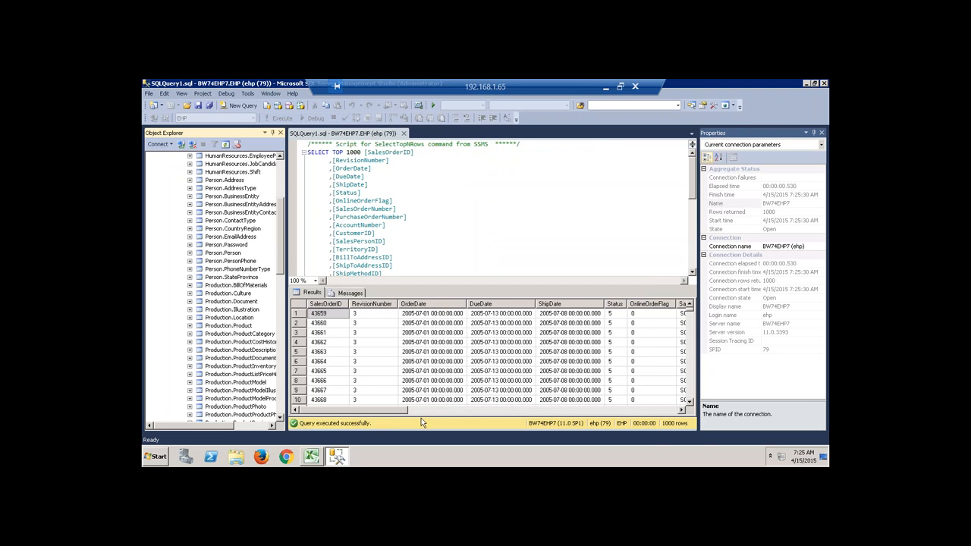
Scroll through all SalesOrderHeader result columns, then widen the Object Explorer pane.
{"action": "left_click_drag", "start_coordinate": [406, 410], "coordinate": [424, 411]}
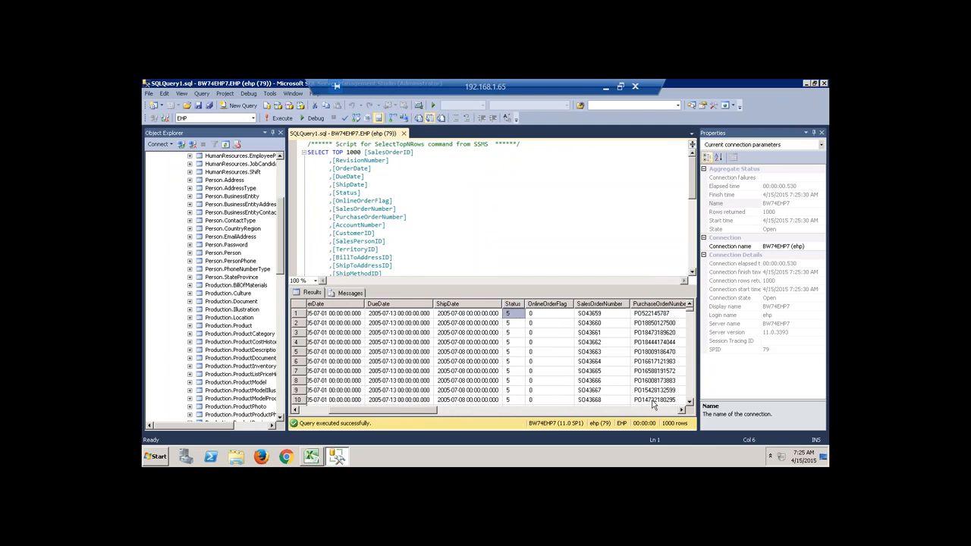
{"action": "mouse_move", "coordinate": [365, 415]}
{"action": "left_mouse_down"}
{"action": "mouse_move", "coordinate": [328, 418]}
{"action": "mouse_move", "coordinate": [383, 416]}
{"action": "left_mouse_up"}
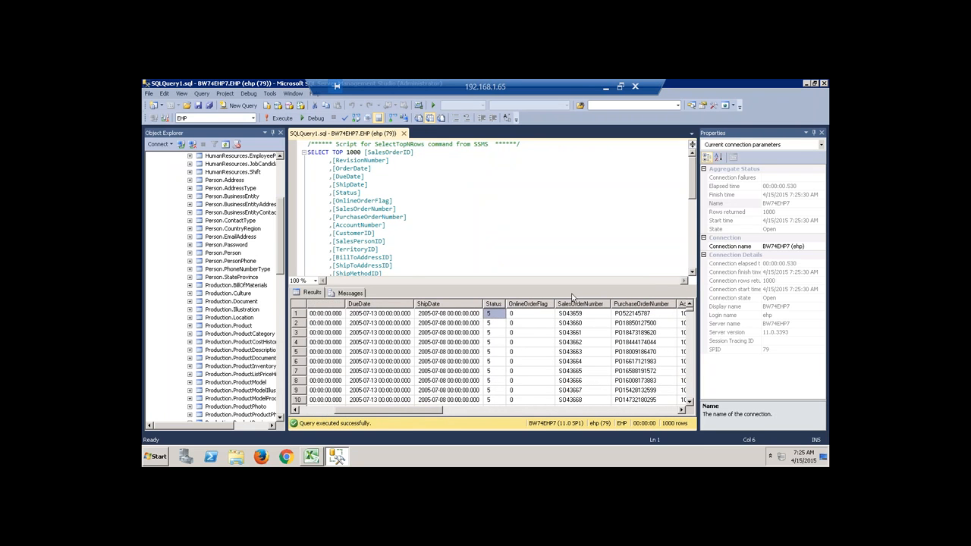
{"action": "left_click", "coordinate": [681, 411]}
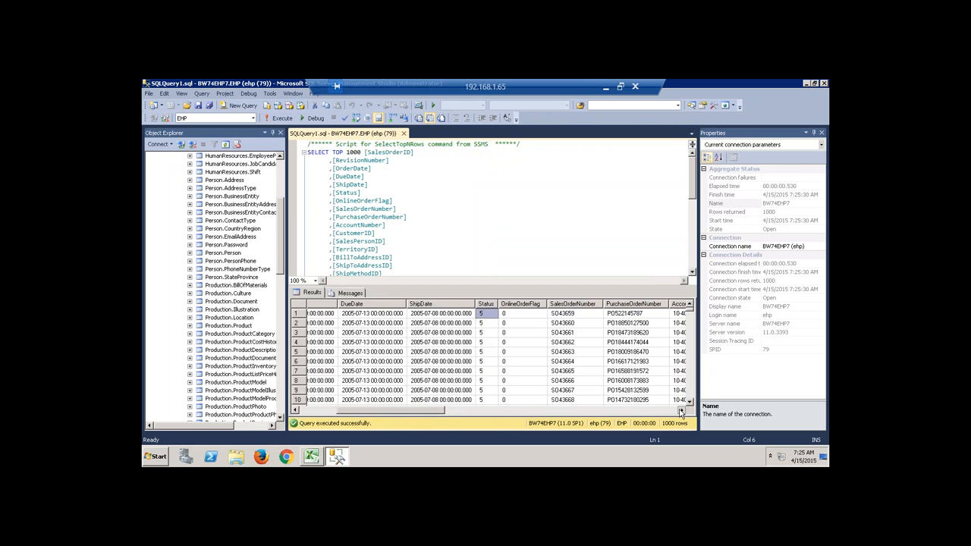
{"action": "left_click", "coordinate": [682, 410]}
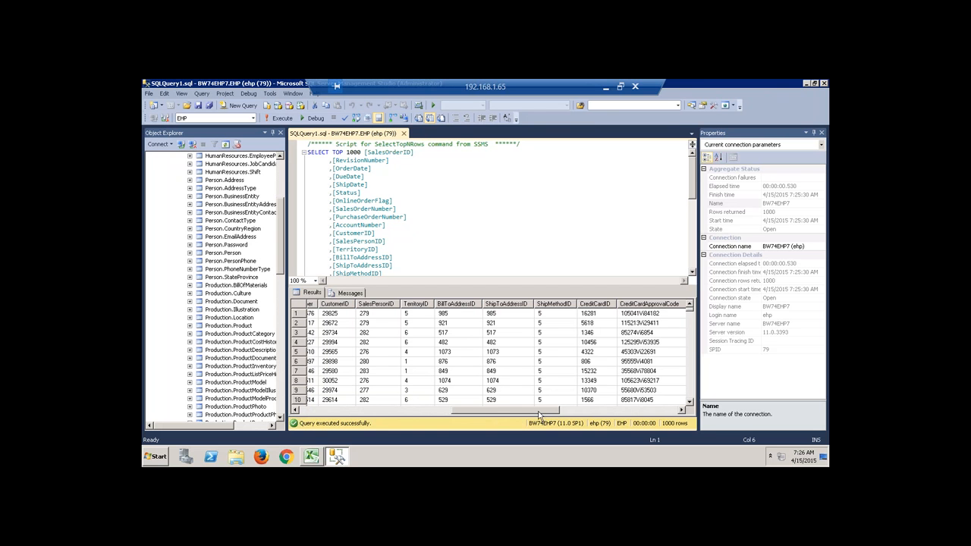
{"action": "left_click_drag", "start_coordinate": [542, 410], "coordinate": [643, 406]}
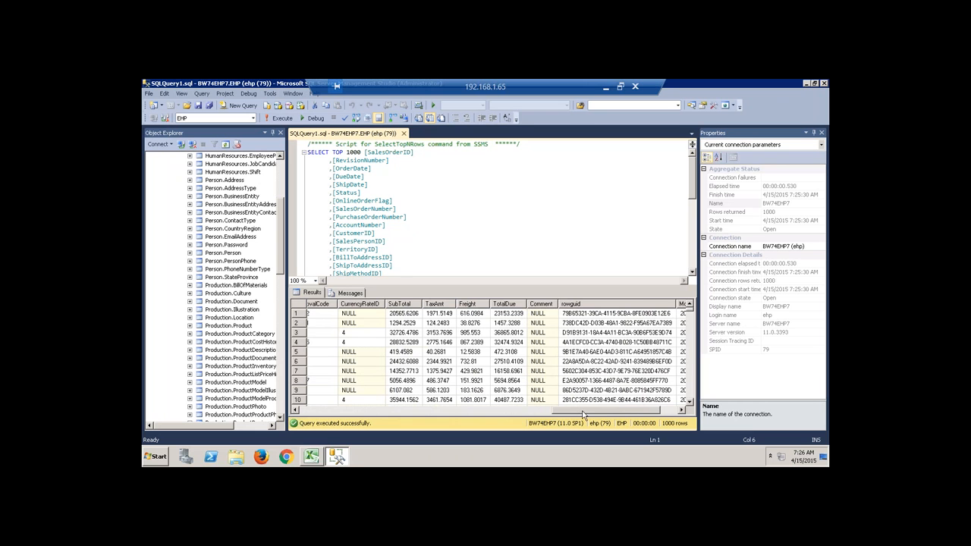
{"action": "left_click_drag", "start_coordinate": [576, 408], "coordinate": [632, 410]}
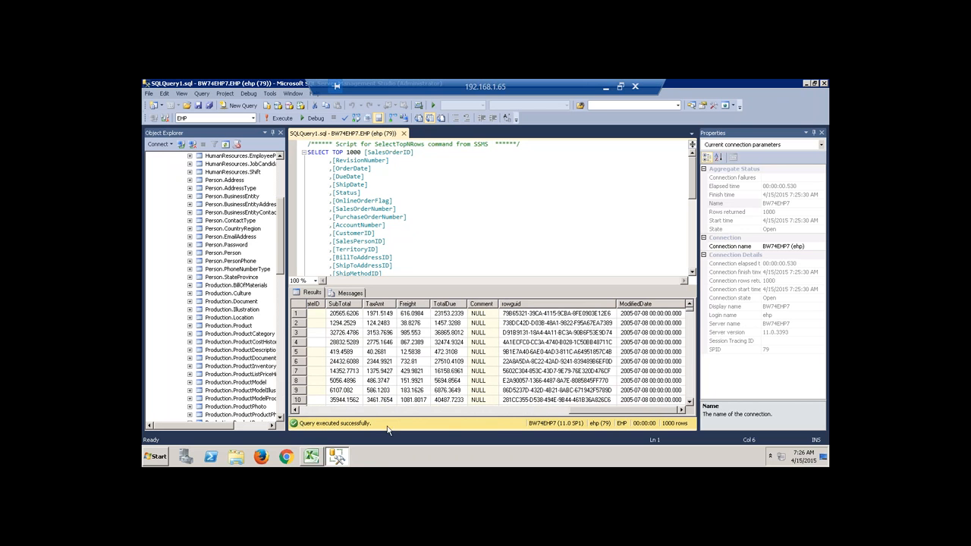
{"action": "left_click_drag", "start_coordinate": [596, 415], "coordinate": [305, 422]}
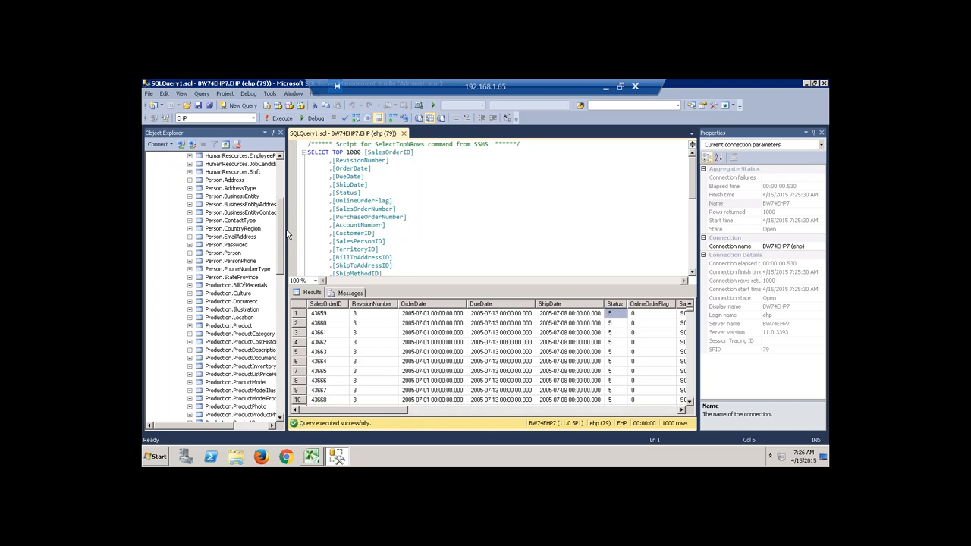
{"action": "left_click", "coordinate": [420, 410]}
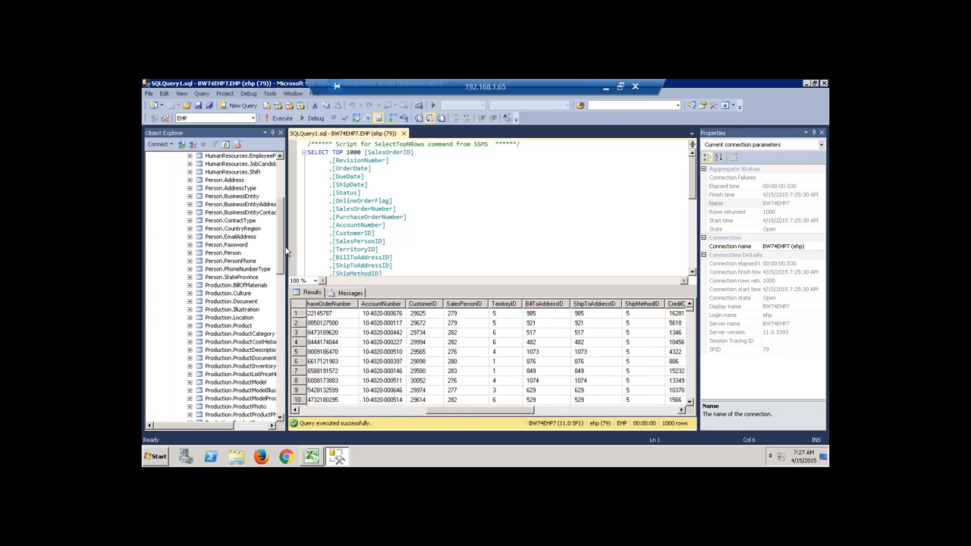
{"action": "left_click_drag", "start_coordinate": [287, 251], "coordinate": [351, 354]}
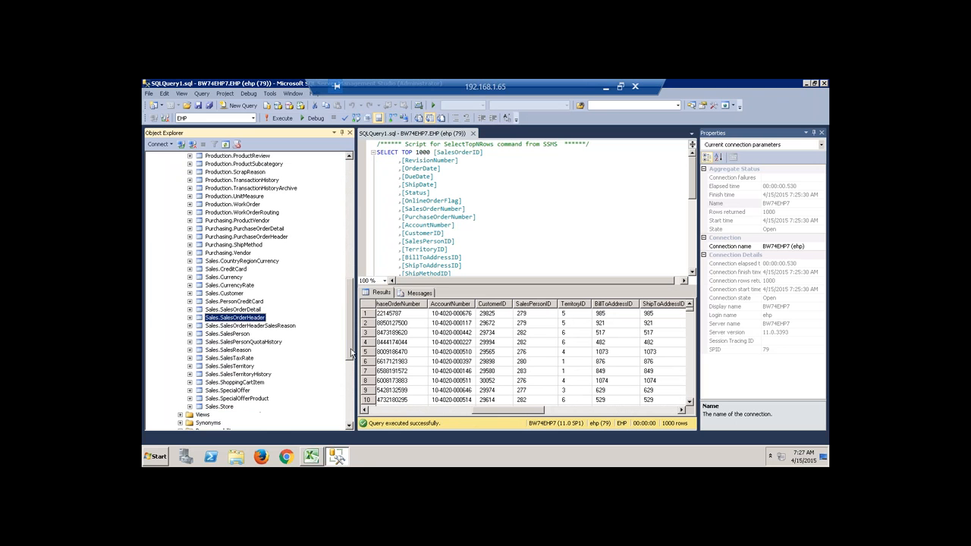
Run Select Top 1000 Rows on the Sales.Customer table.
{"action": "left_click", "coordinate": [229, 294]}
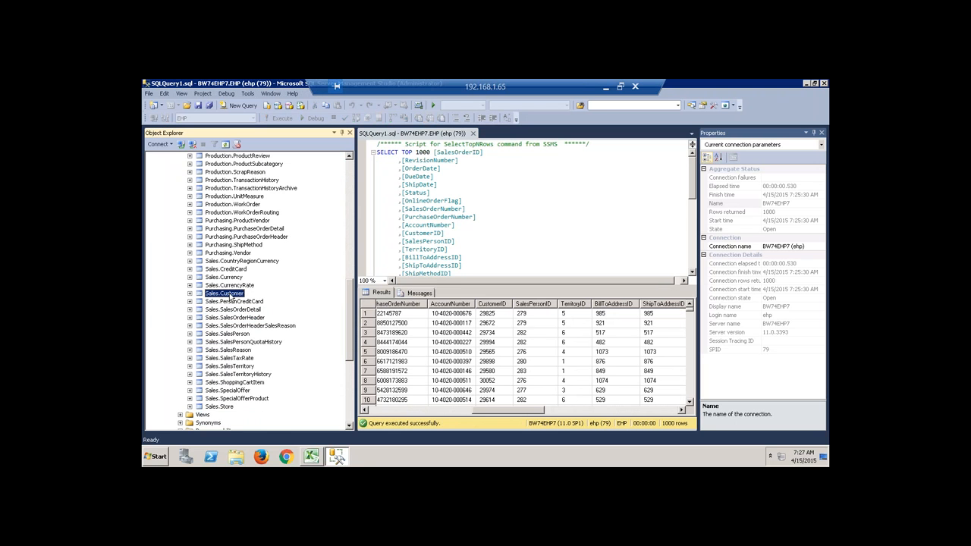
{"action": "right_click", "coordinate": [229, 296]}
{"action": "left_click", "coordinate": [261, 272]}
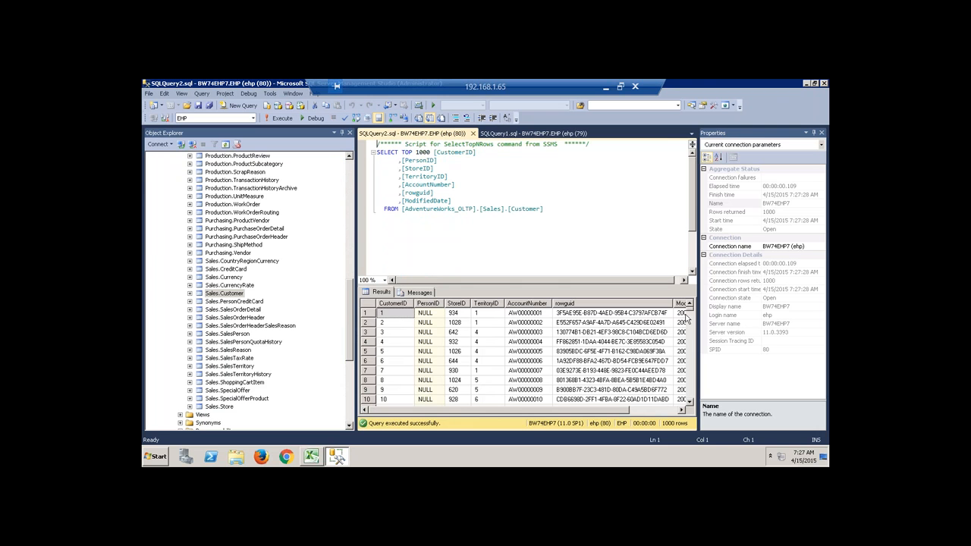
Browse the Customer results, checking CustomerID 11111 and 11113 and PersonID 10647.
{"action": "left_click_drag", "start_coordinate": [693, 313], "coordinate": [692, 383]}
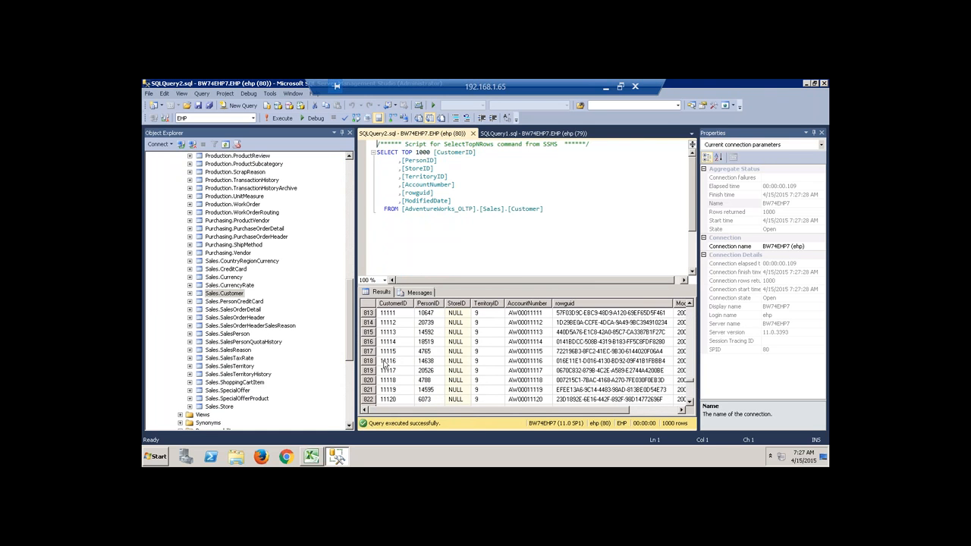
{"action": "left_click", "coordinate": [387, 332]}
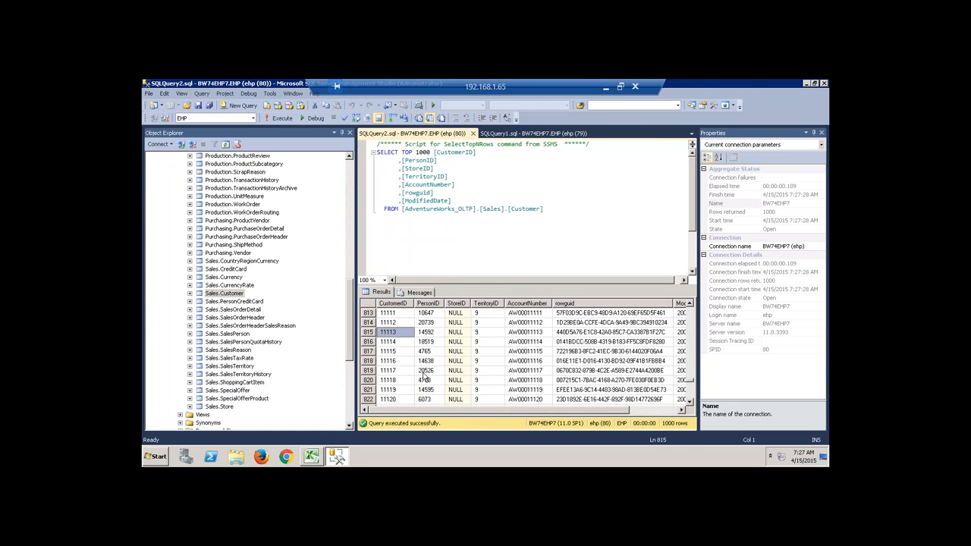
{"action": "left_click_drag", "start_coordinate": [516, 414], "coordinate": [464, 423]}
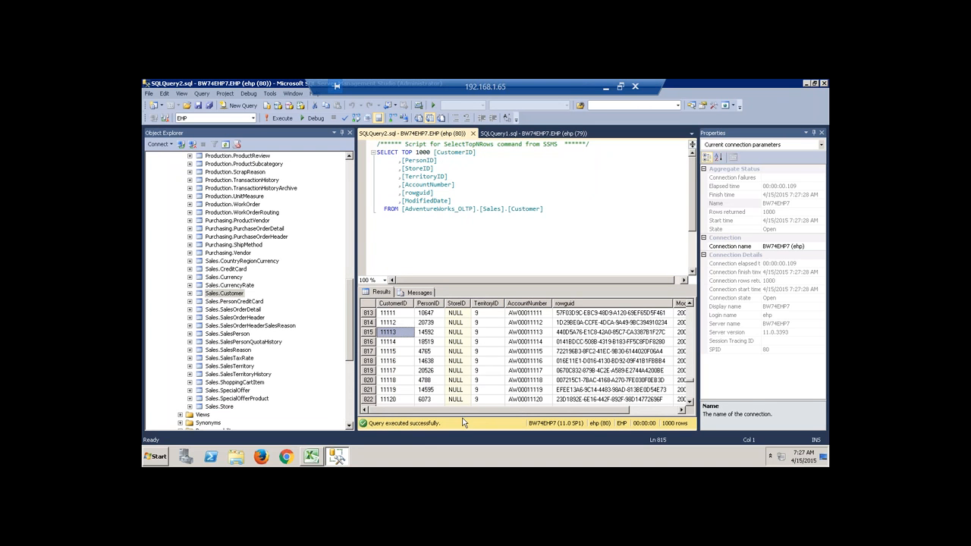
{"action": "left_click", "coordinate": [428, 315]}
{"action": "left_click", "coordinate": [385, 315]}
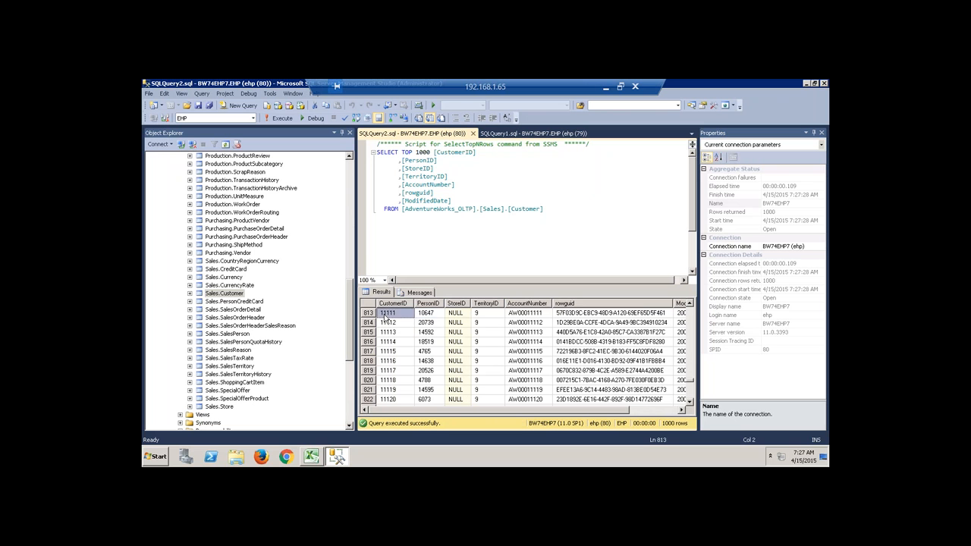
{"action": "left_click", "coordinate": [438, 315]}
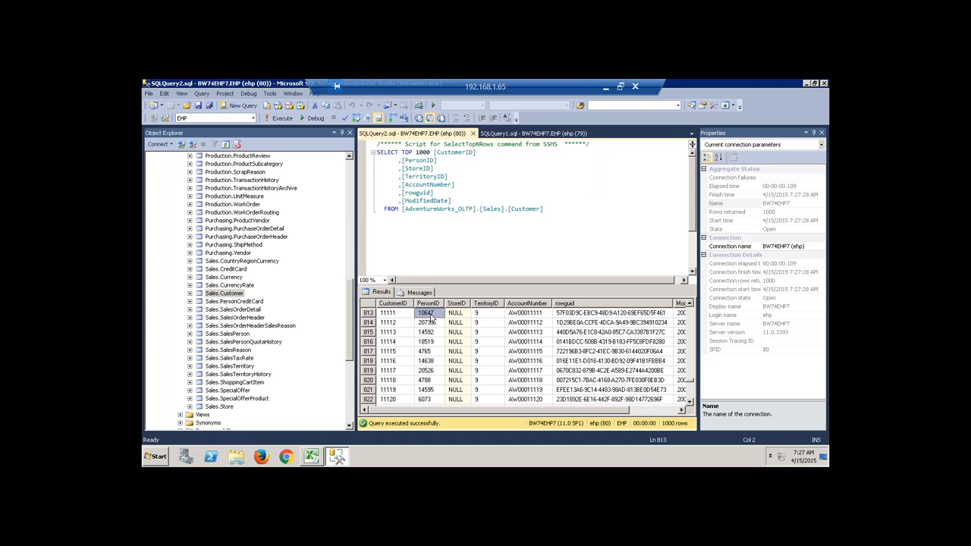
{"action": "left_click_drag", "start_coordinate": [351, 313], "coordinate": [353, 303]}
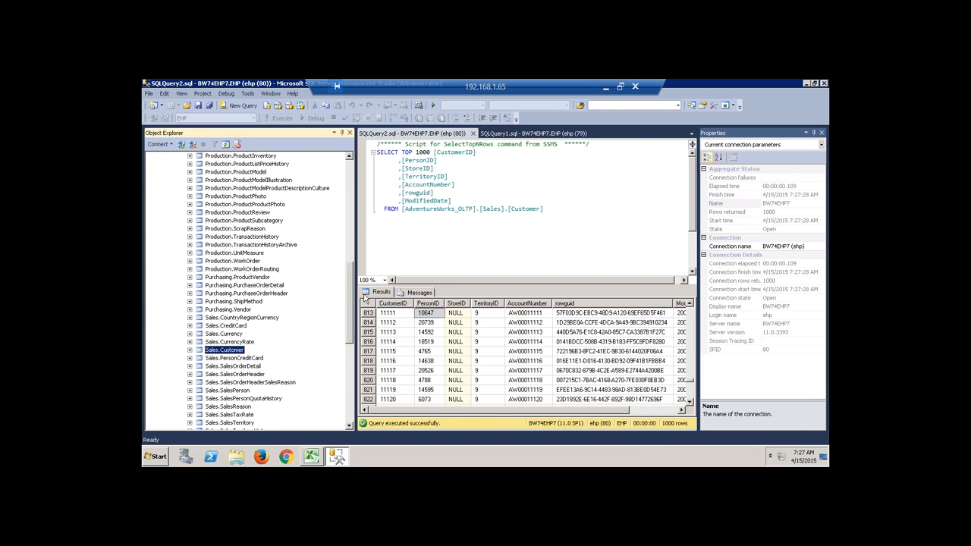
{"action": "left_click_drag", "start_coordinate": [350, 287], "coordinate": [346, 240]}
Preview the top 1000 rows of Person.Person and scroll through its result columns.
{"action": "left_click", "coordinate": [223, 188]}
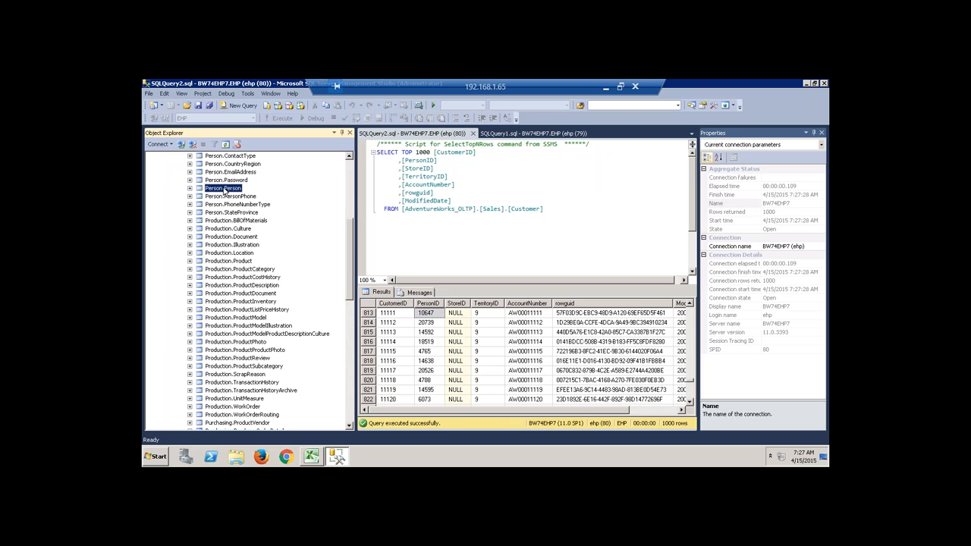
{"action": "right_click", "coordinate": [225, 193]}
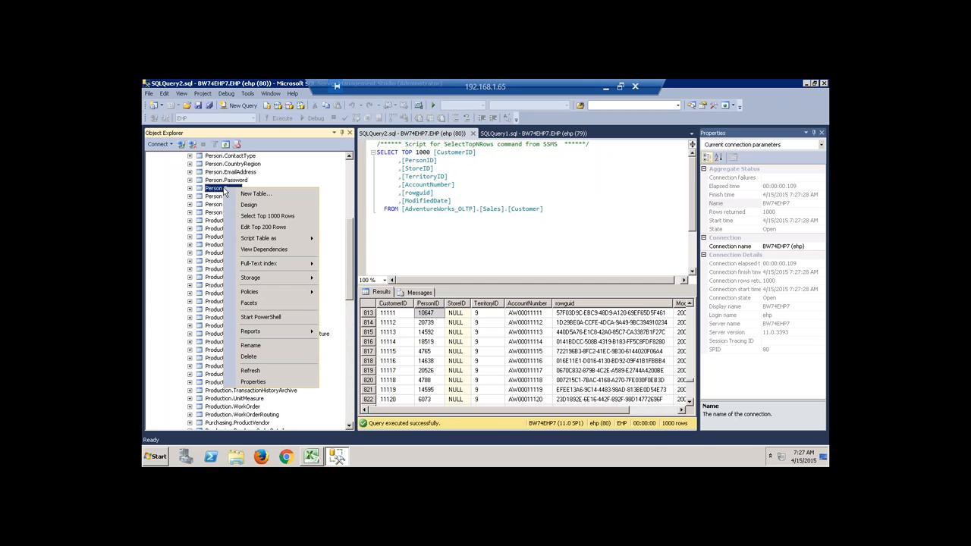
{"action": "left_click", "coordinate": [267, 216]}
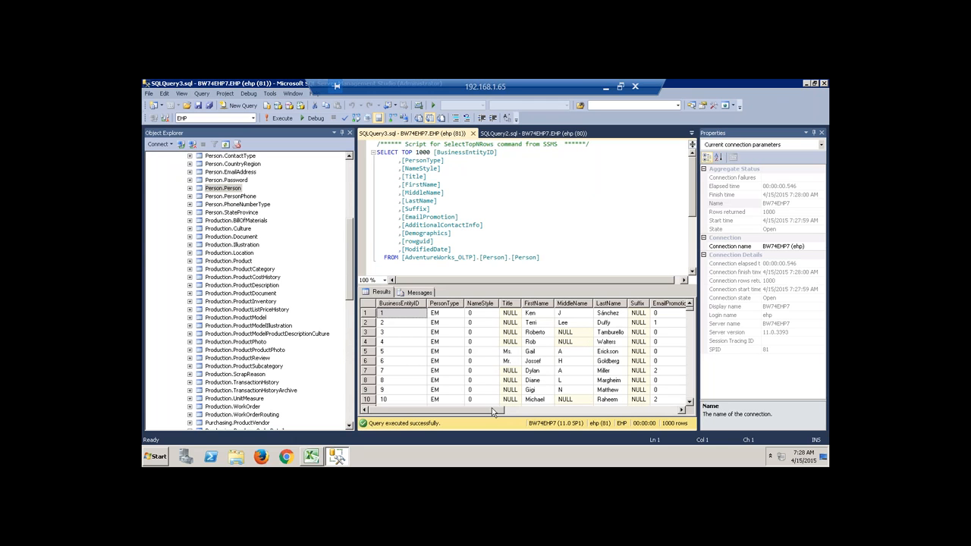
{"action": "left_click_drag", "start_coordinate": [493, 410], "coordinate": [503, 411]}
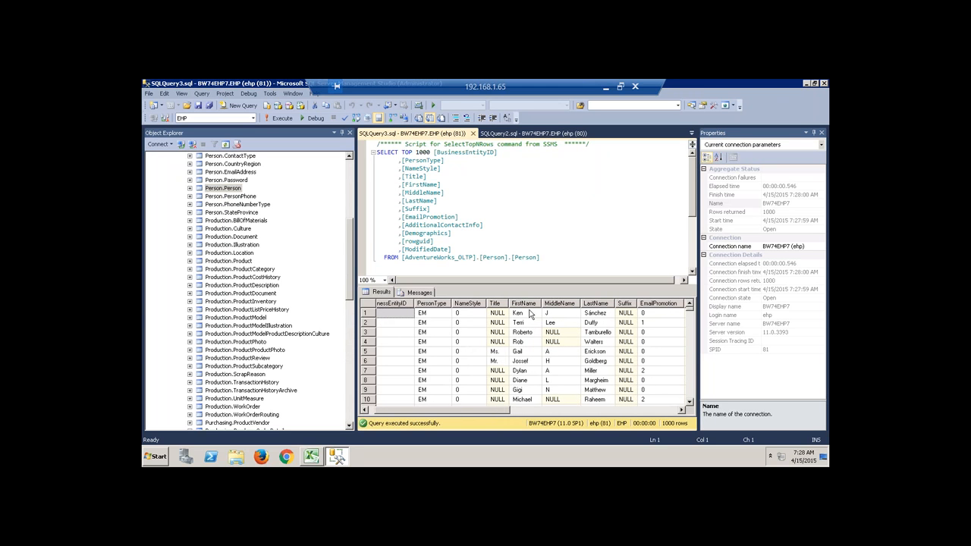
{"action": "left_click_drag", "start_coordinate": [503, 410], "coordinate": [461, 440]}
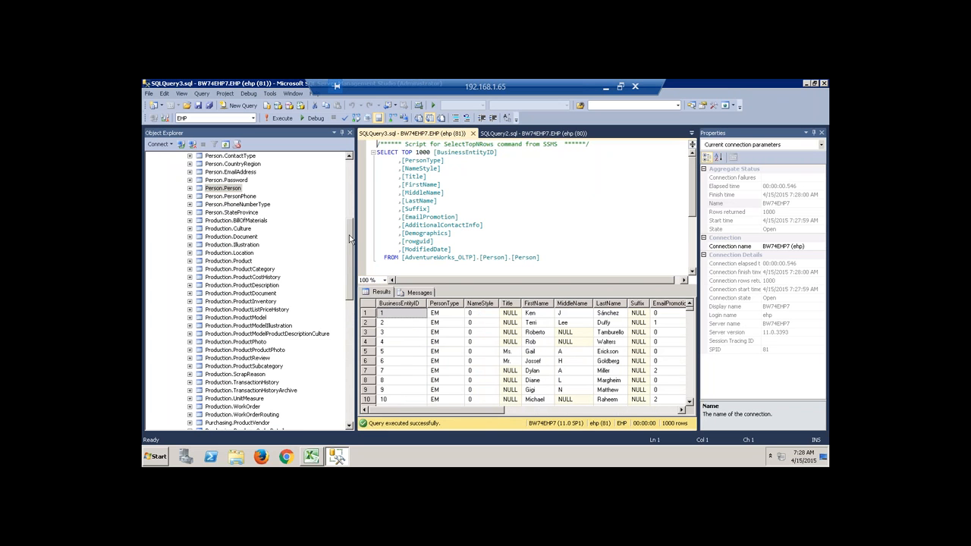
{"action": "left_click_drag", "start_coordinate": [353, 243], "coordinate": [353, 313]}
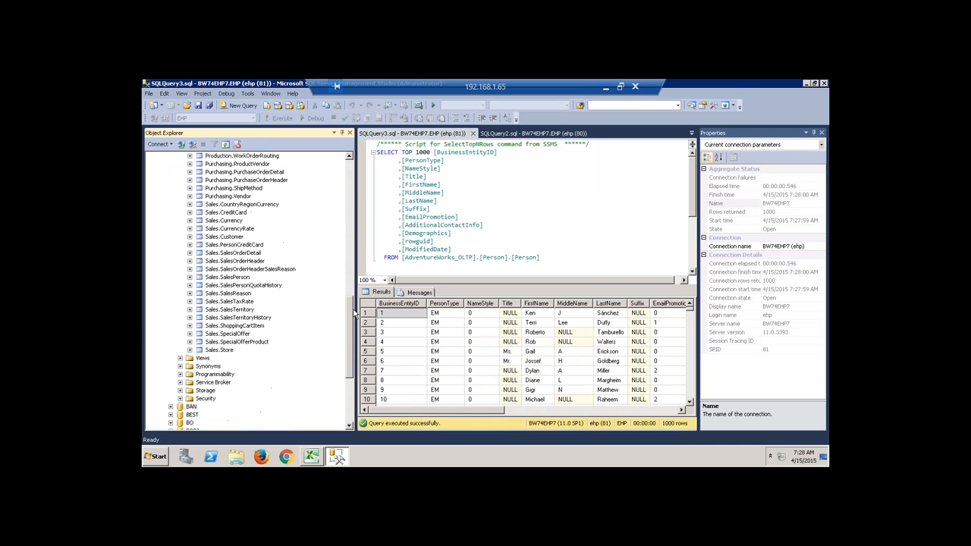
{"action": "left_click", "coordinate": [228, 351]}
Preview the top 1000 rows of Sales.SalesPerson, returning 17 rows.
{"action": "right_click", "coordinate": [245, 278]}
{"action": "left_click", "coordinate": [285, 272]}
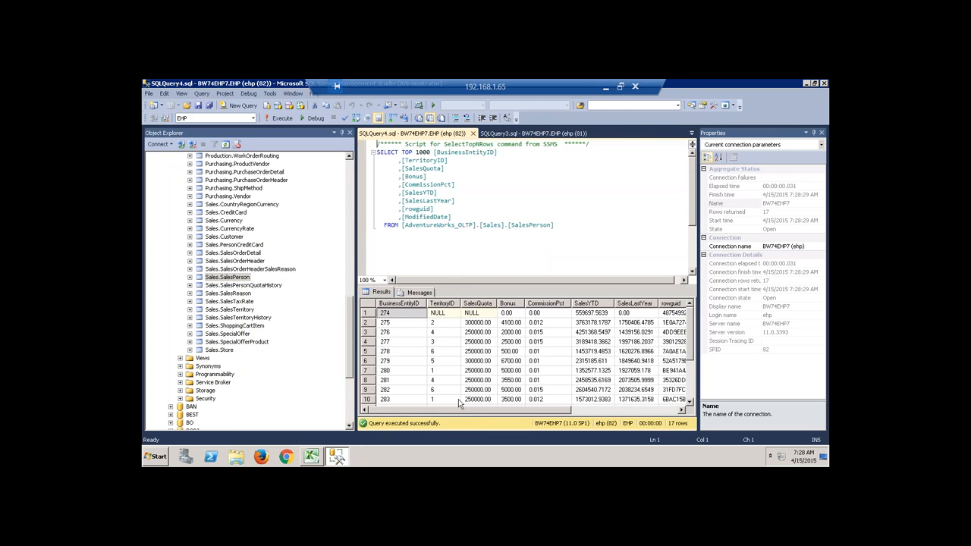
{"action": "left_click_drag", "start_coordinate": [498, 410], "coordinate": [569, 410]}
{"action": "left_click_drag", "start_coordinate": [351, 337], "coordinate": [351, 291]}
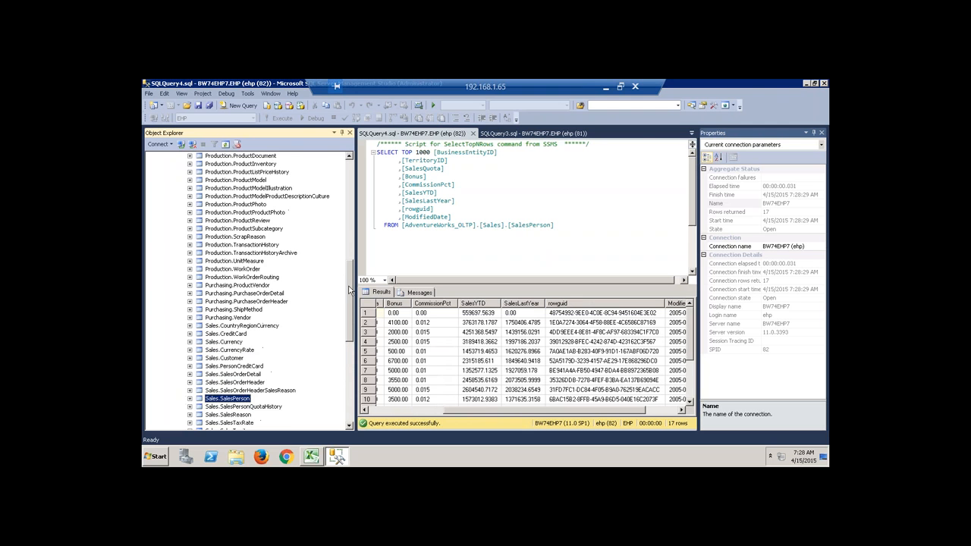
{"action": "left_click", "coordinate": [351, 157]}
Preview the top 1000 rows of Production.Product and scroll through its 504-row result columns.
{"action": "right_click", "coordinate": [247, 172]}
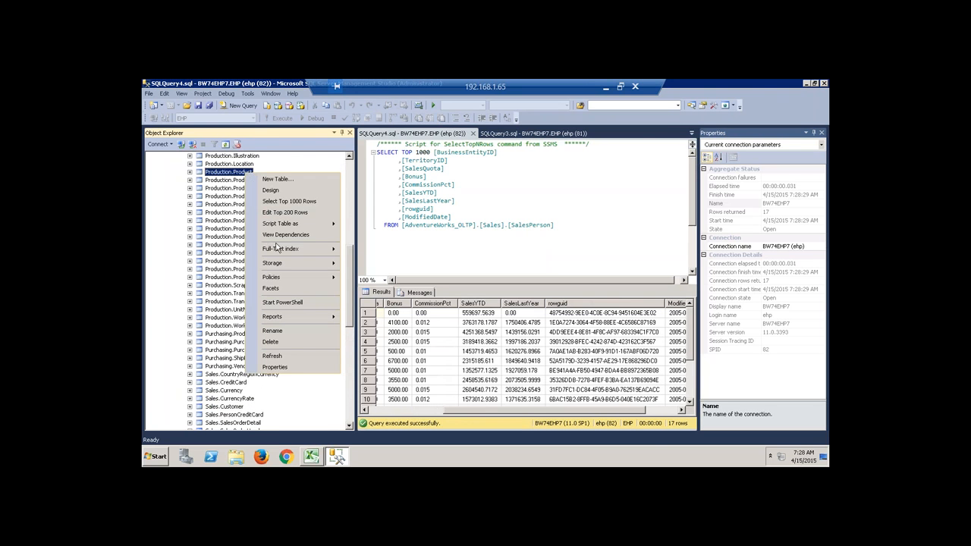
{"action": "left_click", "coordinate": [288, 202]}
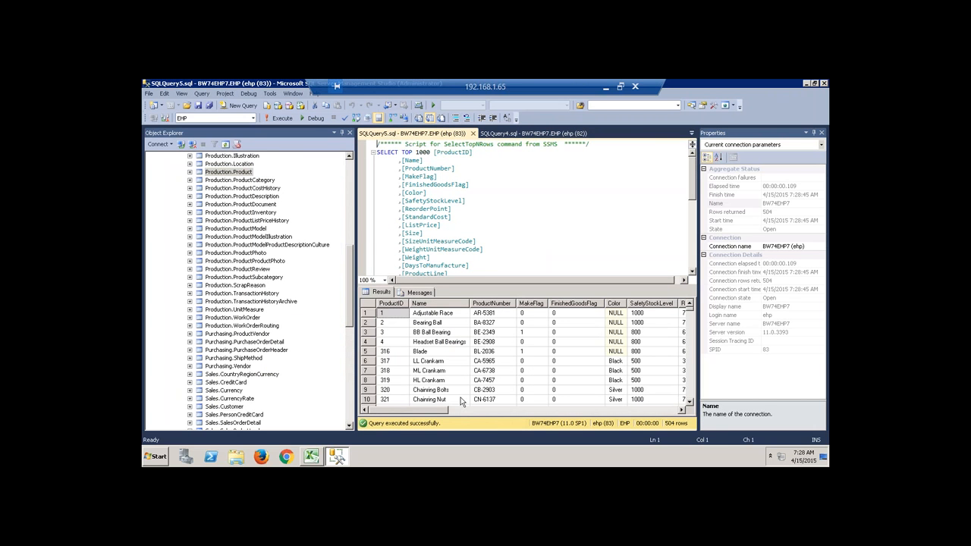
{"action": "left_click_drag", "start_coordinate": [444, 410], "coordinate": [575, 405]}
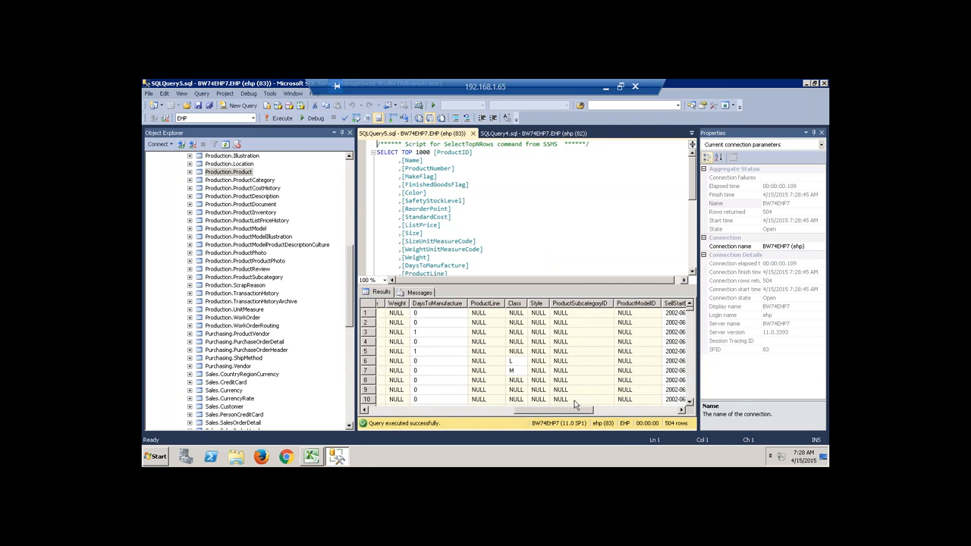
{"action": "left_click_drag", "start_coordinate": [548, 410], "coordinate": [448, 411]}
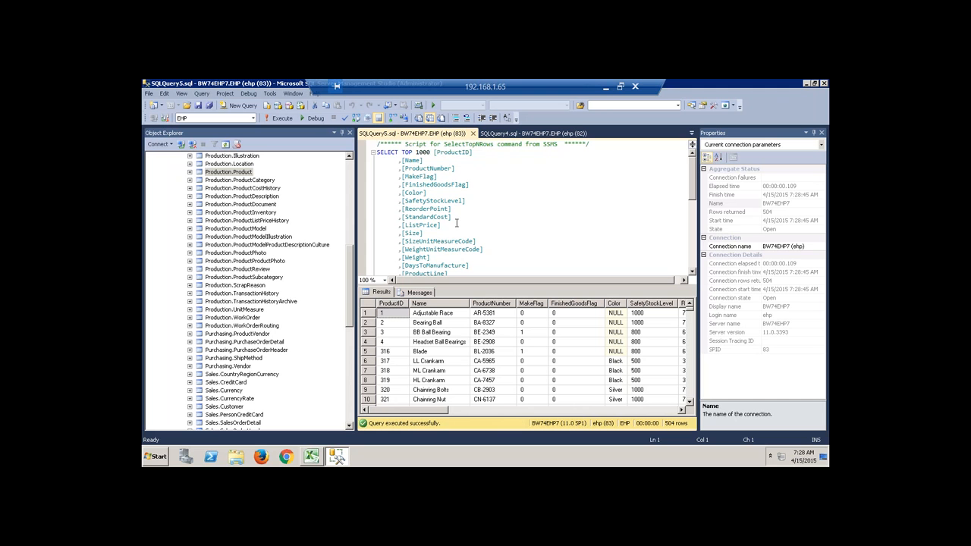
{"action": "left_click", "coordinate": [352, 282]}
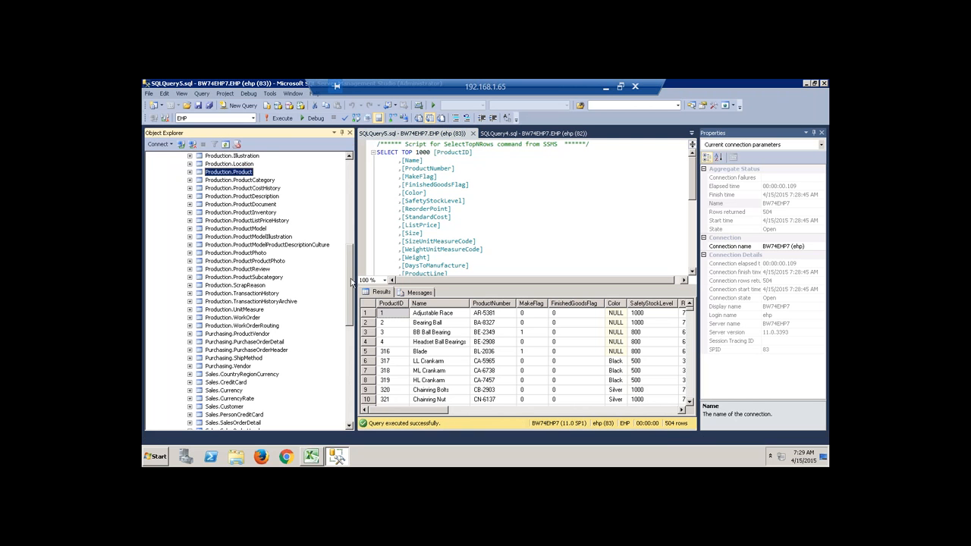
{"action": "left_click_drag", "start_coordinate": [351, 282], "coordinate": [350, 315]}
{"action": "left_click", "coordinate": [243, 384]}
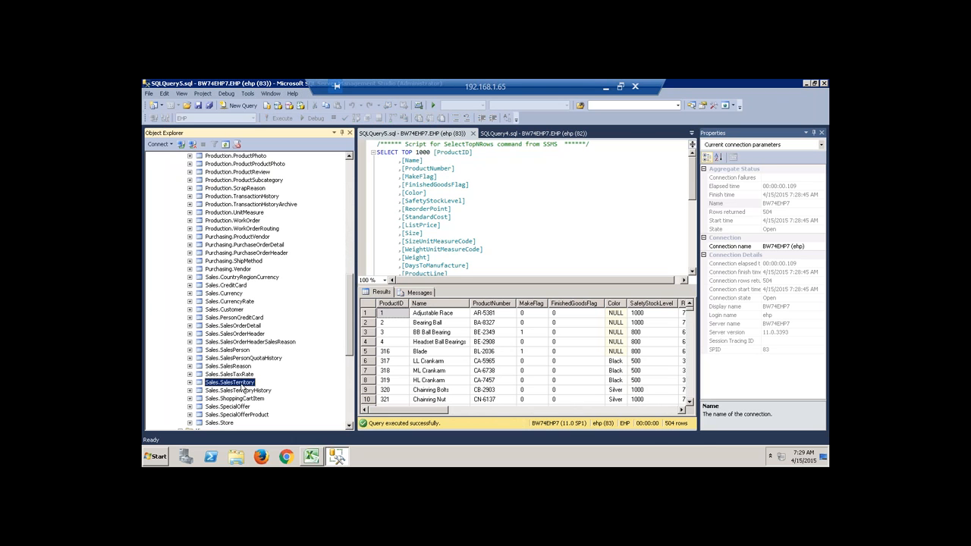
Preview the top 1000 rows of Sales.SalesTerritory, returning its 10 rows.
{"action": "right_click", "coordinate": [243, 387]}
{"action": "left_click", "coordinate": [290, 273]}
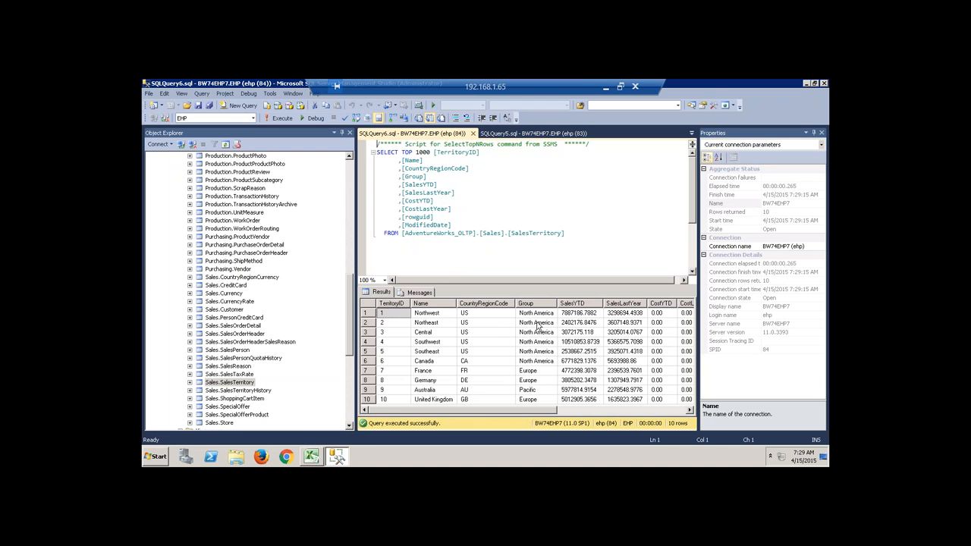
{"action": "left_click_drag", "start_coordinate": [529, 411], "coordinate": [500, 415]}
Close every open SQLQuery preview window, including the SalesTerritory, Product and SalesOrderHeader ones.
{"action": "left_click", "coordinate": [474, 134]}
{"action": "left_click", "coordinate": [474, 134]}
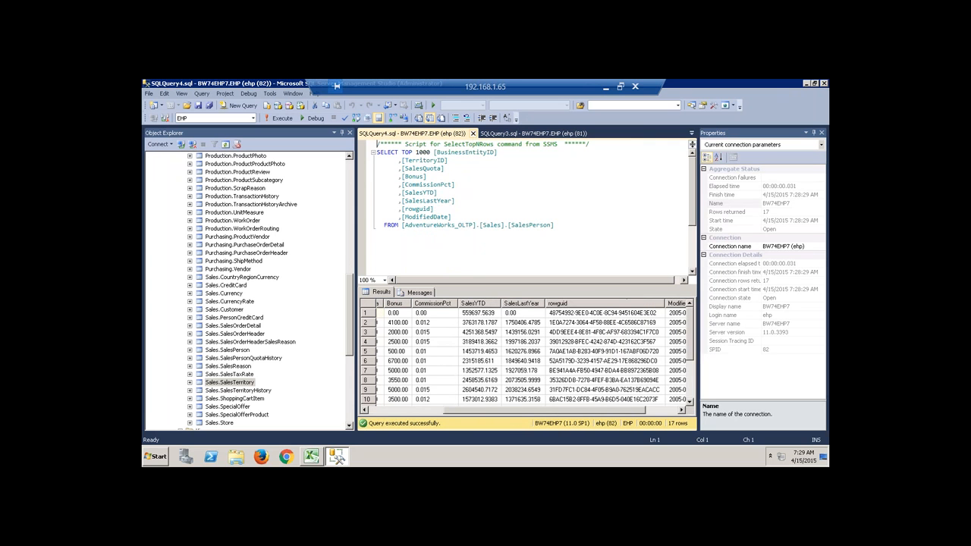
{"action": "left_click", "coordinate": [474, 133]}
{"action": "left_click", "coordinate": [473, 133]}
{"action": "left_click", "coordinate": [474, 133]}
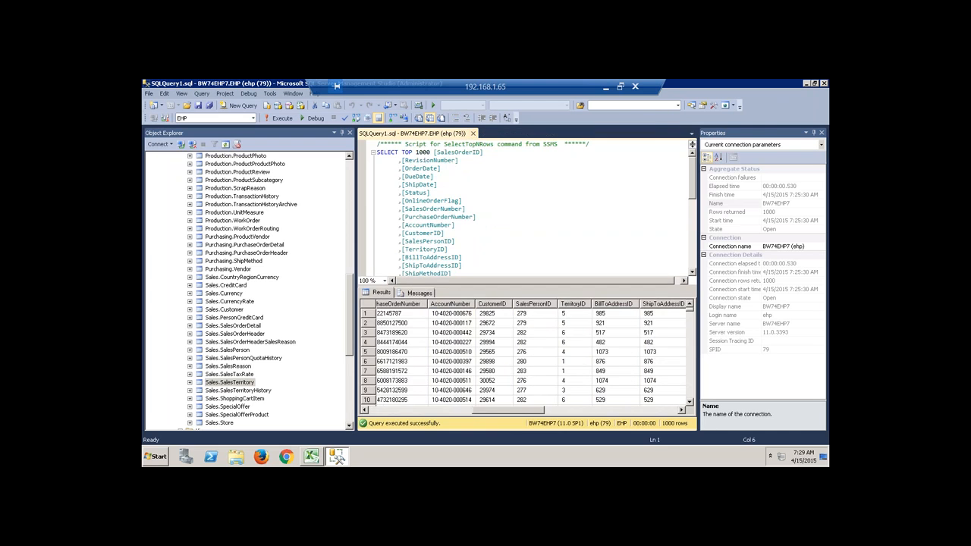
{"action": "left_click", "coordinate": [474, 134]}
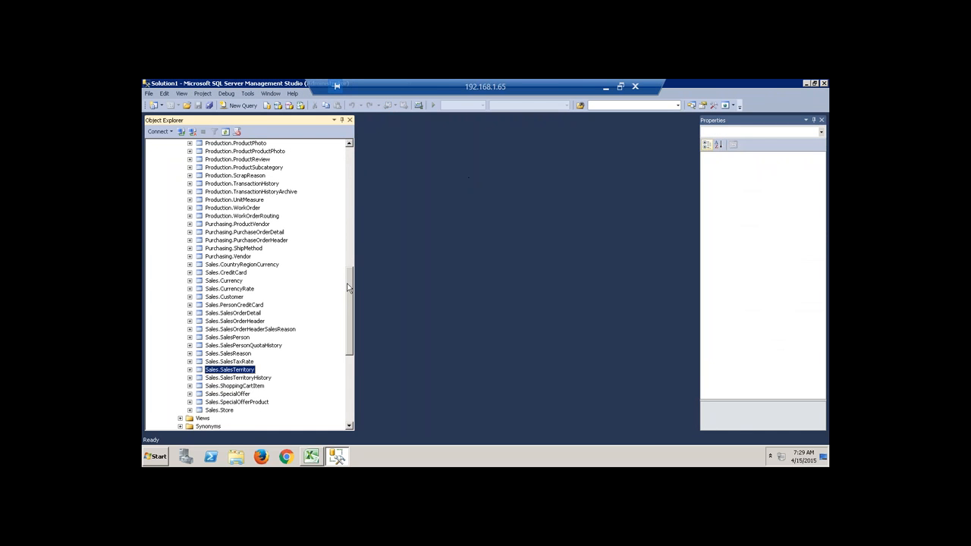
{"action": "left_click_drag", "start_coordinate": [347, 286], "coordinate": [349, 304]}
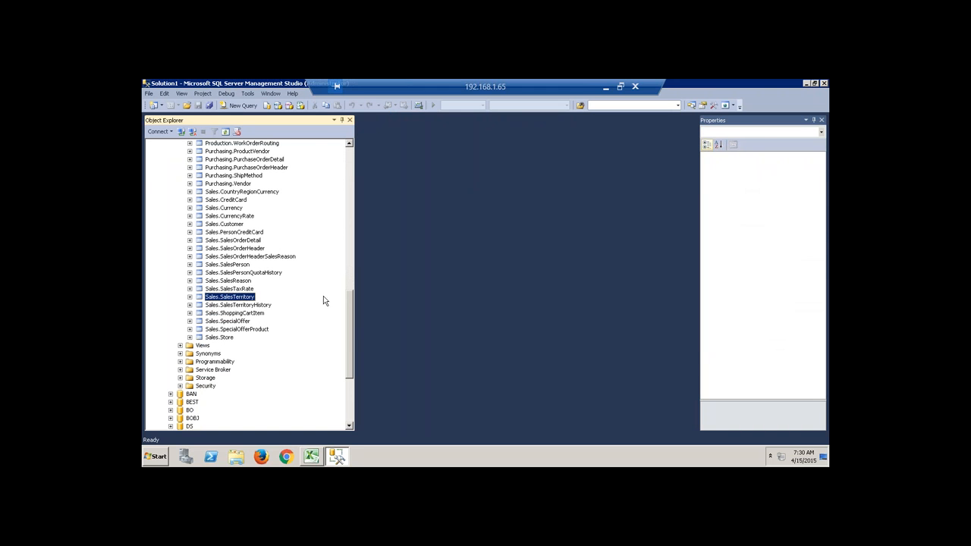
Preview the top 1000 rows of Sales.SalesOrderDetail, then close that query window.
{"action": "left_click", "coordinate": [258, 248]}
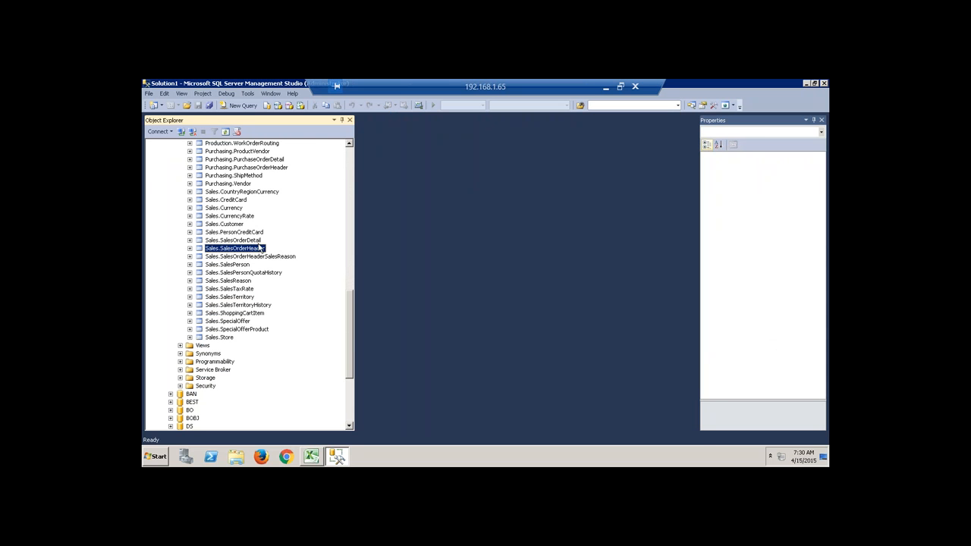
{"action": "right_click", "coordinate": [256, 240]}
{"action": "left_click", "coordinate": [296, 269]}
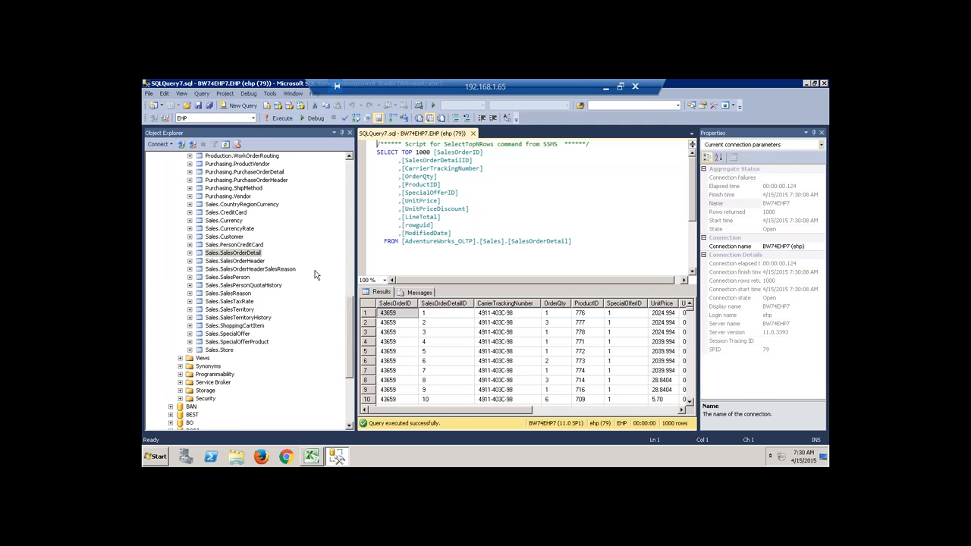
{"action": "left_click_drag", "start_coordinate": [481, 413], "coordinate": [617, 410]}
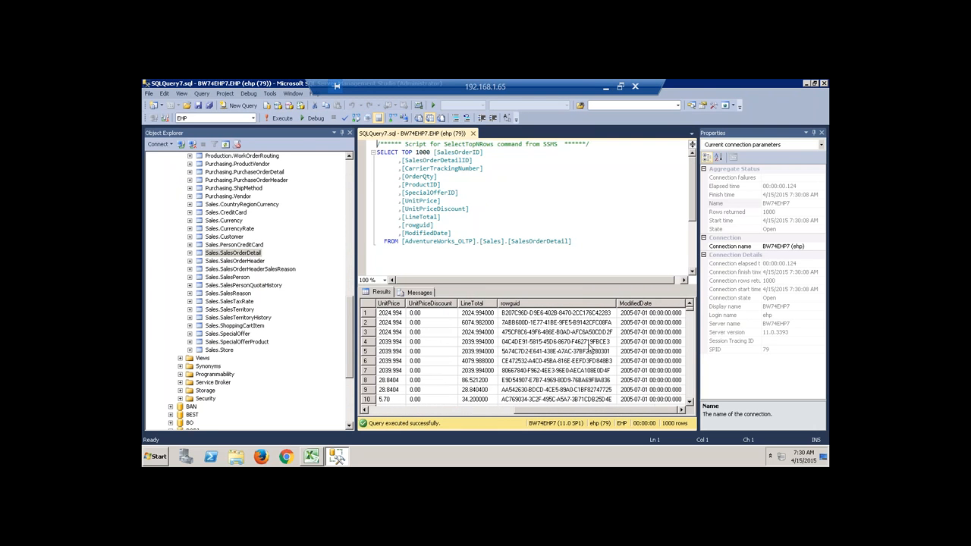
{"action": "left_click", "coordinate": [472, 134]}
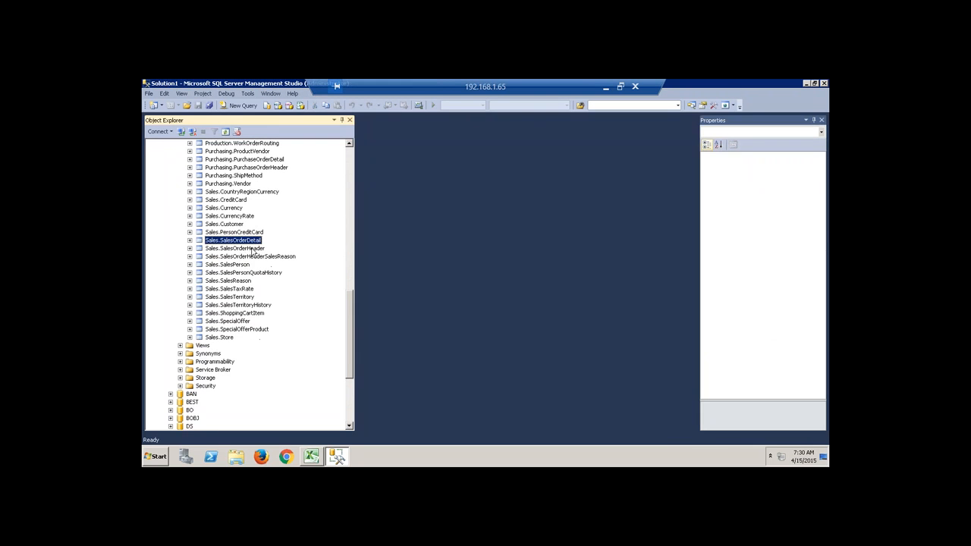
Point out the SalesOrderHeader, Customer and SalesTerritory tables, then return to the Excel diagram.
{"action": "left_click", "coordinate": [251, 249]}
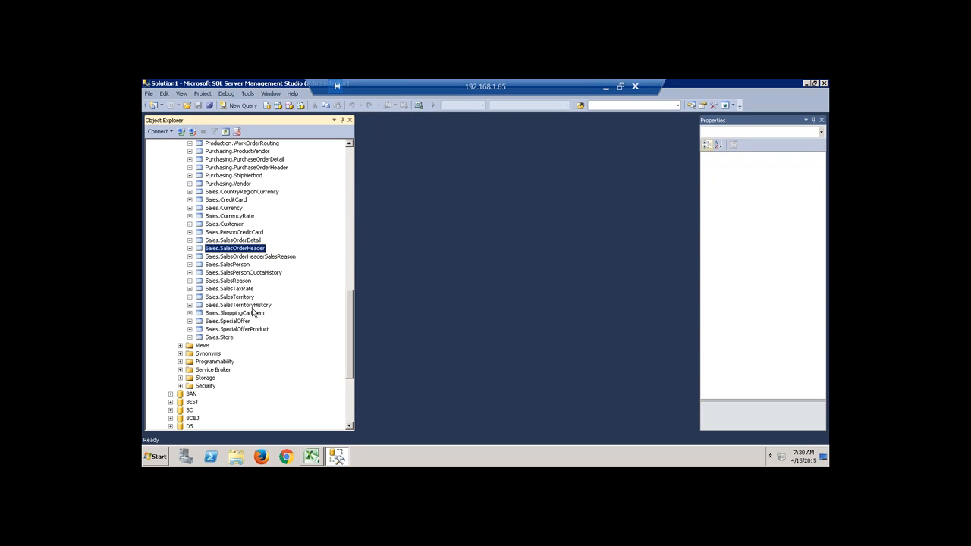
{"action": "left_click", "coordinate": [232, 225]}
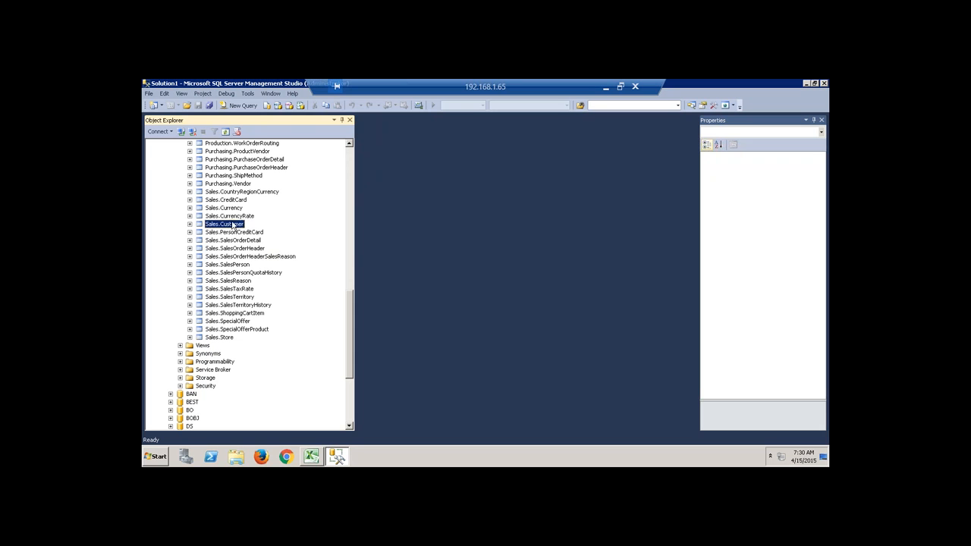
{"action": "left_click", "coordinate": [242, 299]}
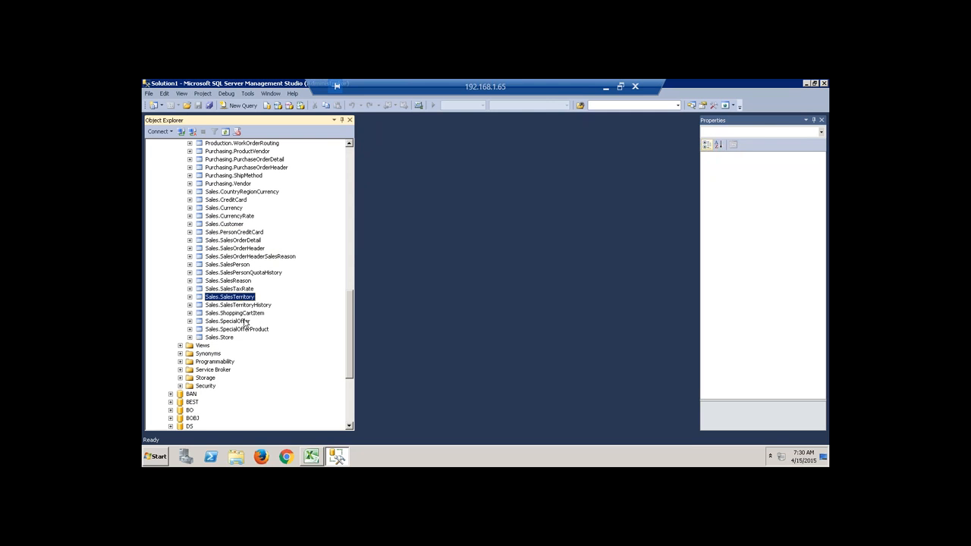
{"action": "left_click", "coordinate": [312, 456]}
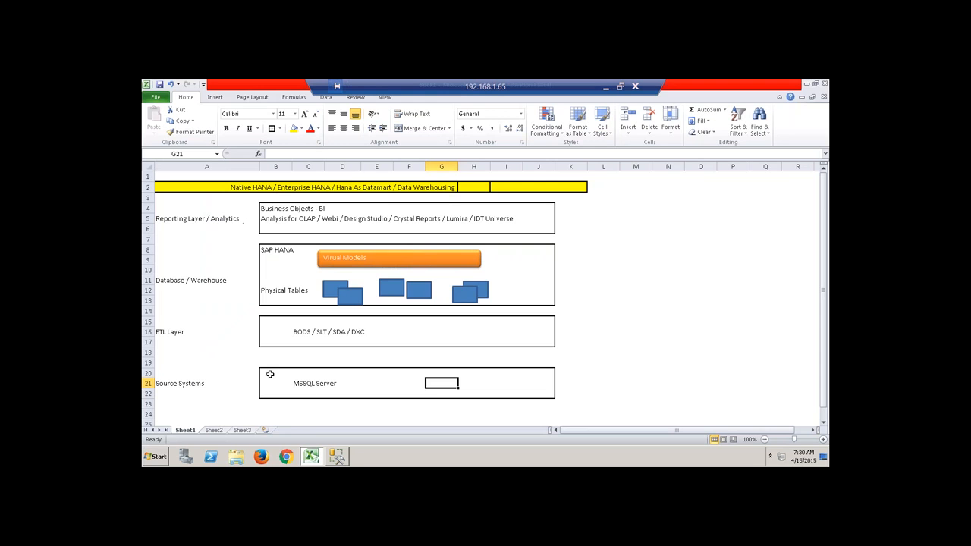
{"action": "left_click_drag", "start_coordinate": [269, 373], "coordinate": [552, 395]}
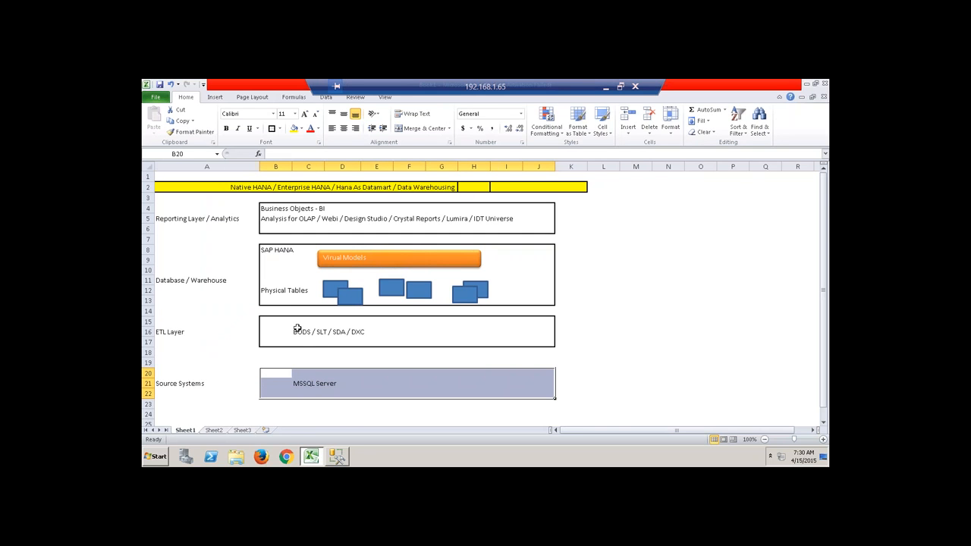
{"action": "left_click_drag", "start_coordinate": [277, 323], "coordinate": [523, 332]}
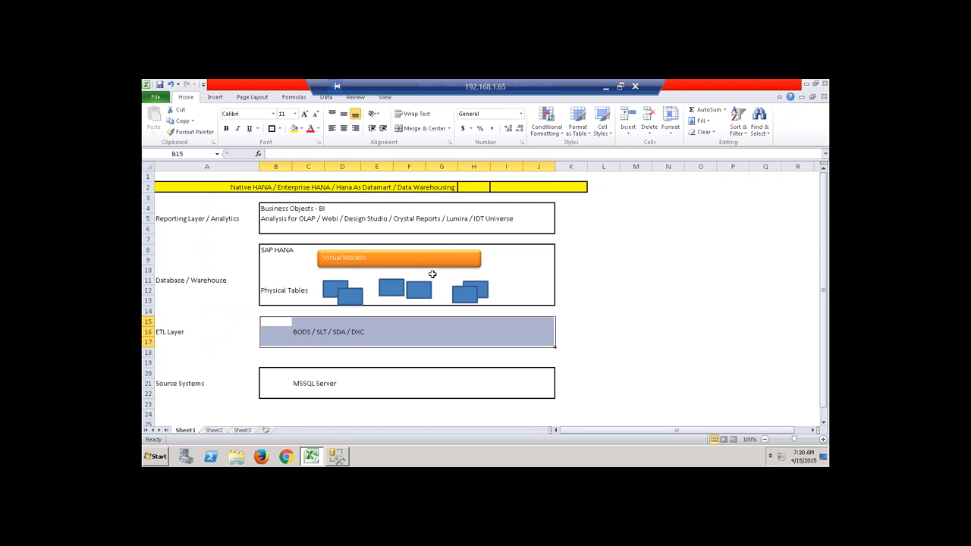
{"action": "left_click", "coordinate": [299, 331]}
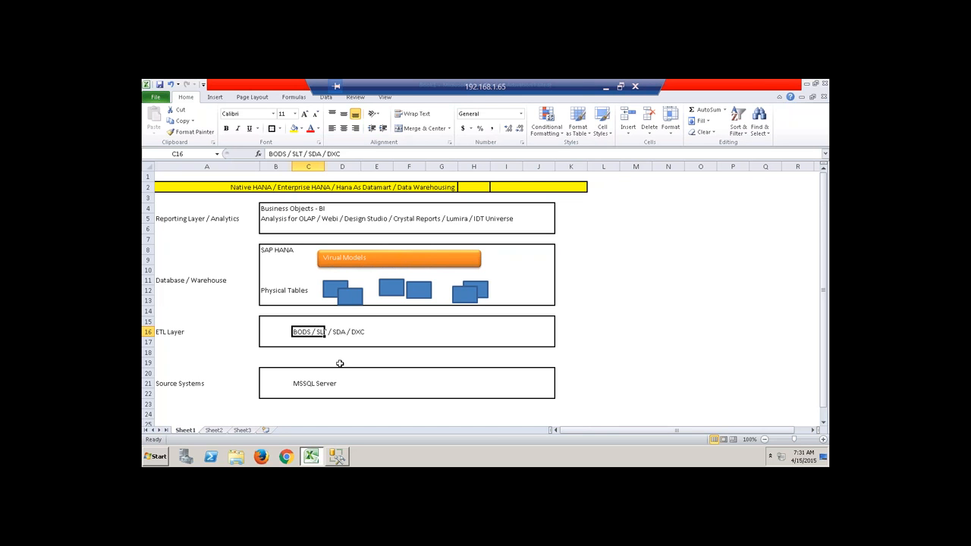
Launch Data Services Designer from the SAP Data Services 4.2 group under All Programs.
{"action": "left_click", "coordinate": [158, 457]}
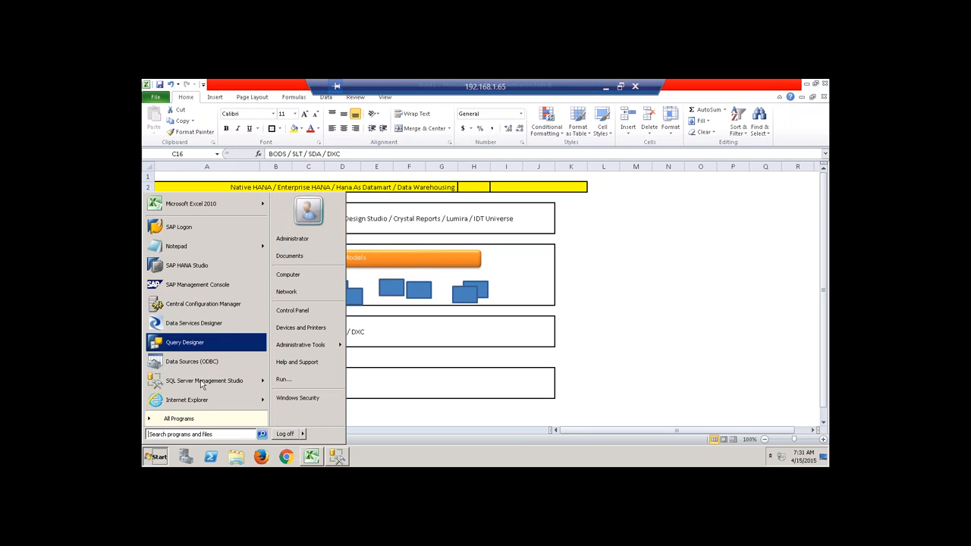
{"action": "left_click", "coordinate": [207, 422]}
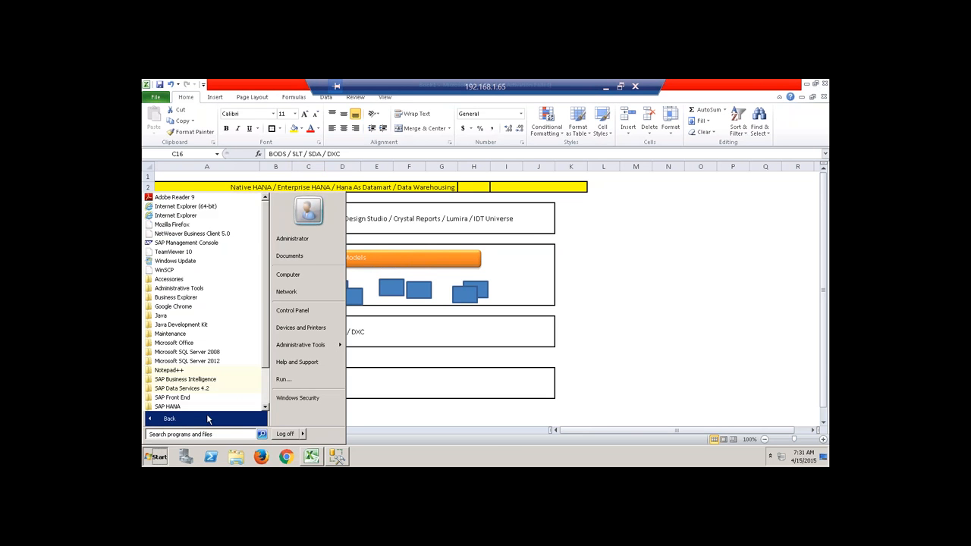
{"action": "left_click_drag", "start_coordinate": [263, 325], "coordinate": [265, 361]}
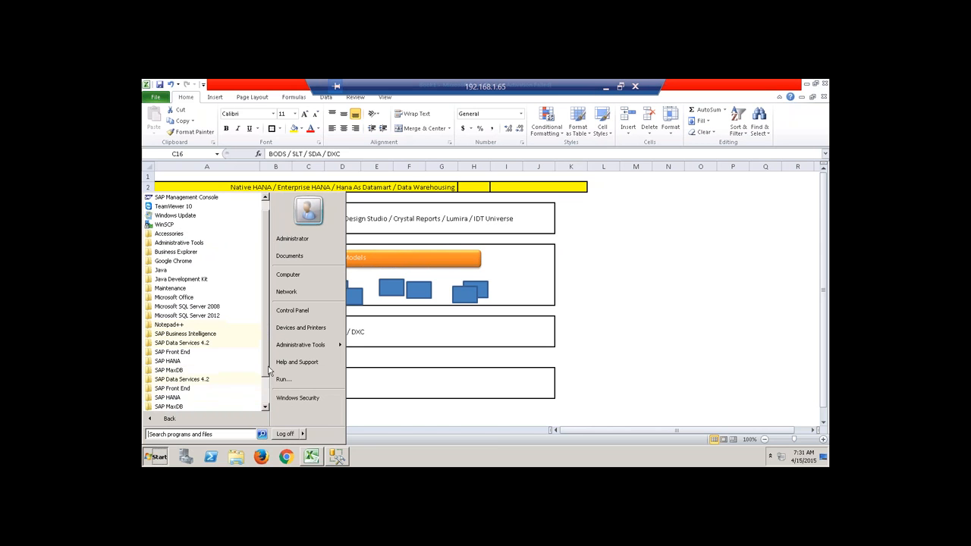
{"action": "left_click", "coordinate": [202, 347]}
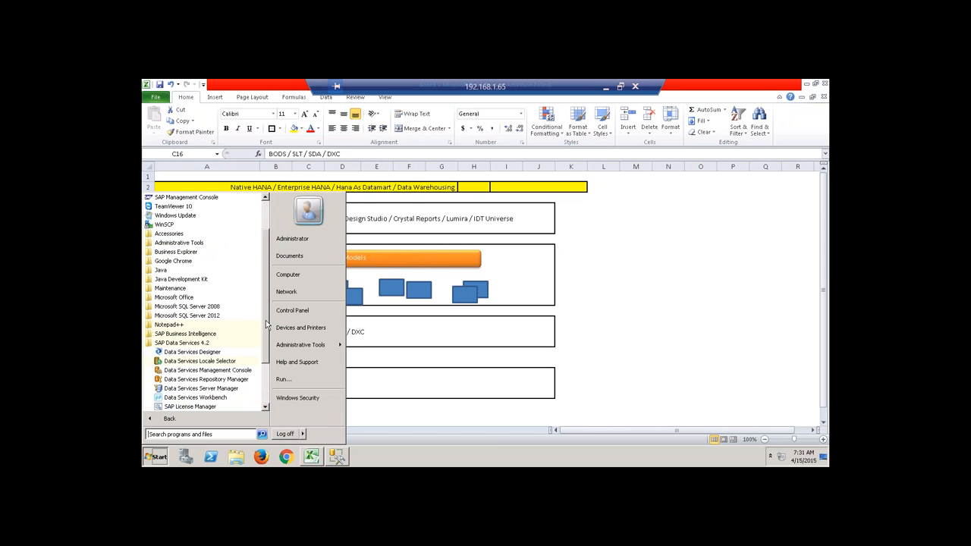
{"action": "left_click_drag", "start_coordinate": [267, 327], "coordinate": [257, 365]}
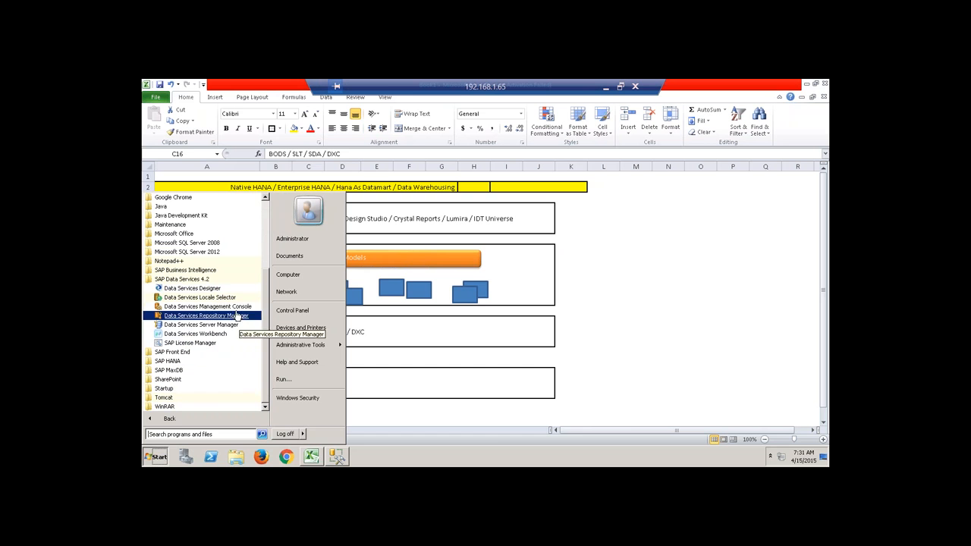
{"action": "left_click", "coordinate": [202, 289]}
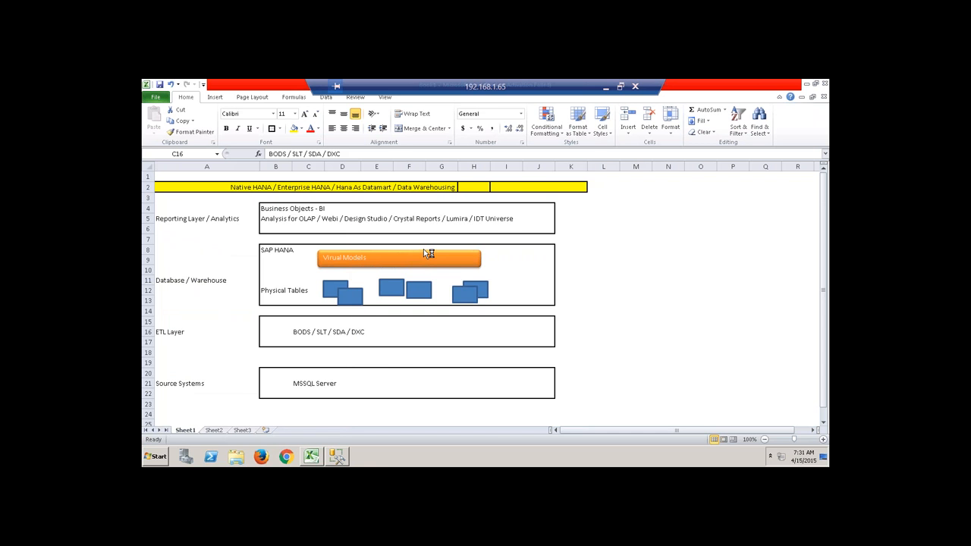
Log on with the Designer credentials, choose repository QBEX7 and submit its password.
{"action": "type", "text": "hana"}
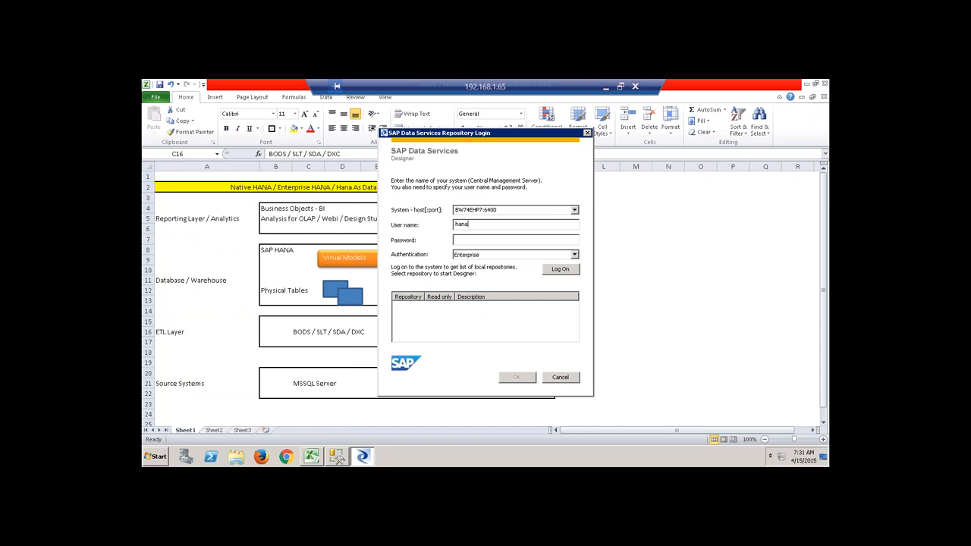
{"action": "type", "text": "*********"}
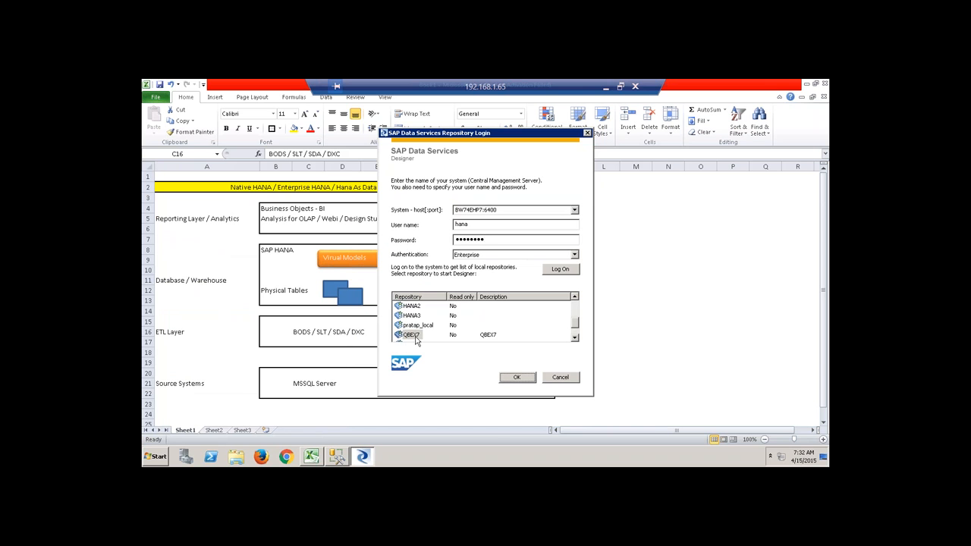
{"action": "left_click", "coordinate": [415, 335]}
{"action": "left_click", "coordinate": [519, 378]}
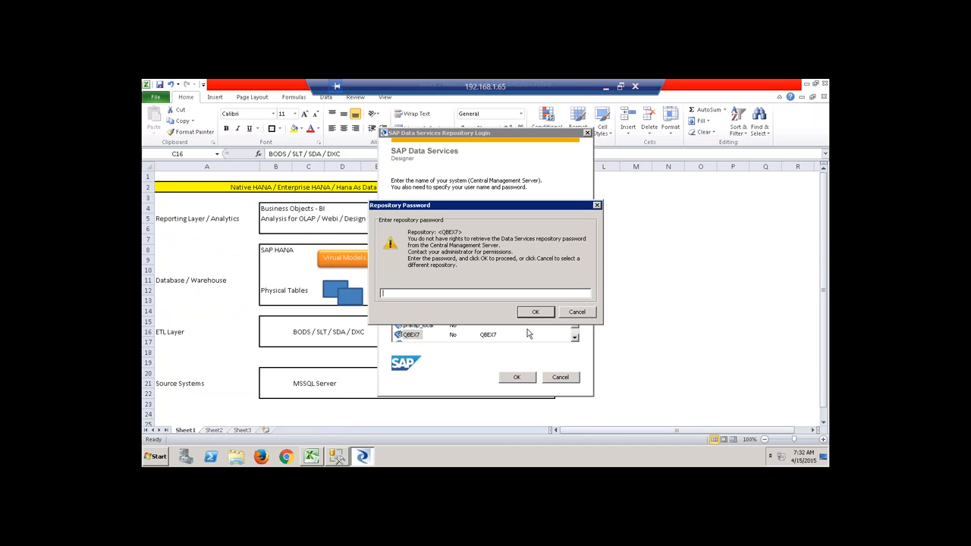
{"action": "type", "text": "*********"}
{"action": "key", "text": "Return"}
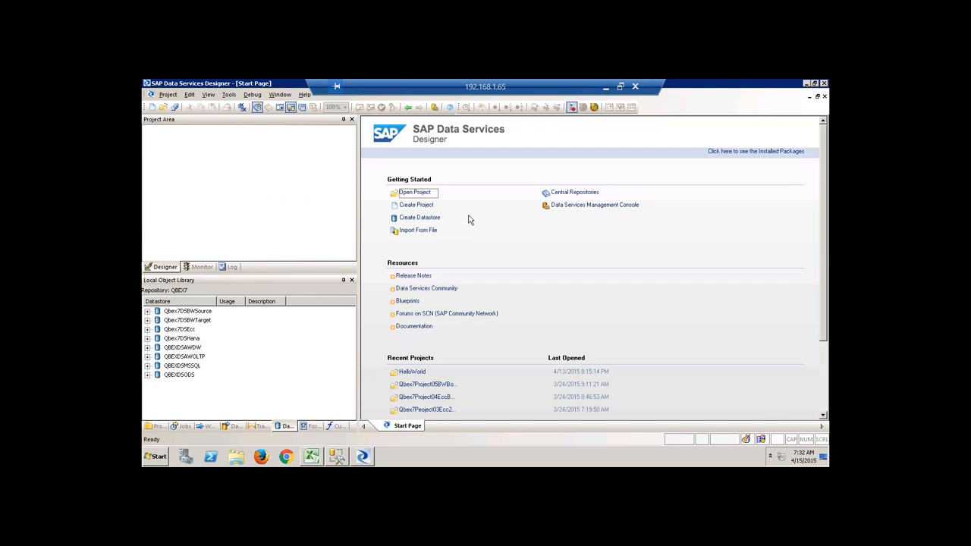
Create project Qbex8Demo containing a new batch job named Job_demo.
{"action": "left_click", "coordinate": [416, 205]}
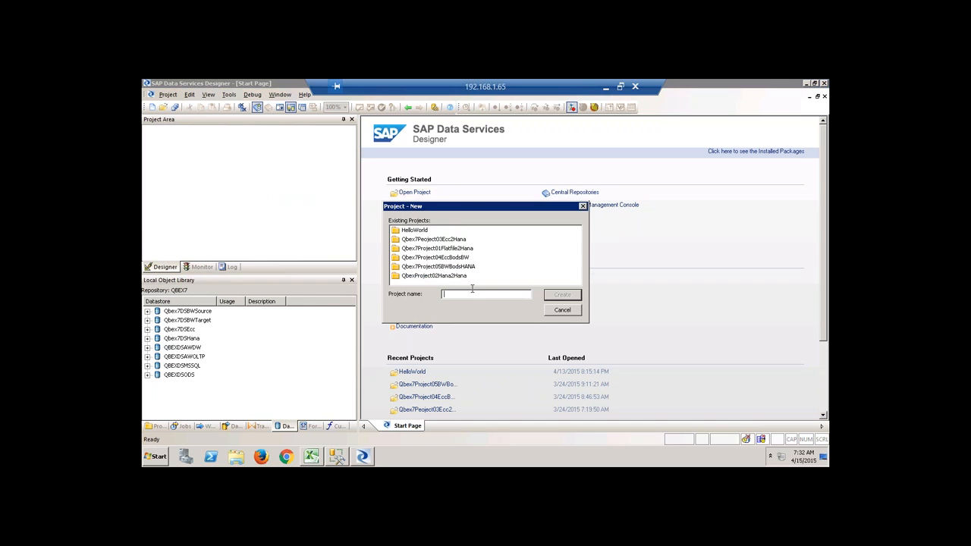
{"action": "type", "text": "Qbex8Demo"}
{"action": "left_click", "coordinate": [580, 296]}
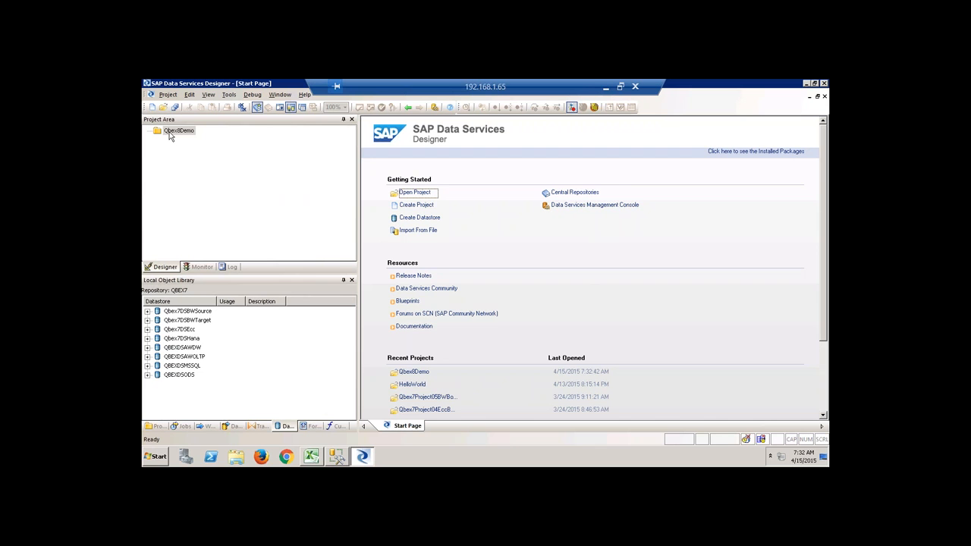
{"action": "right_click", "coordinate": [170, 133]}
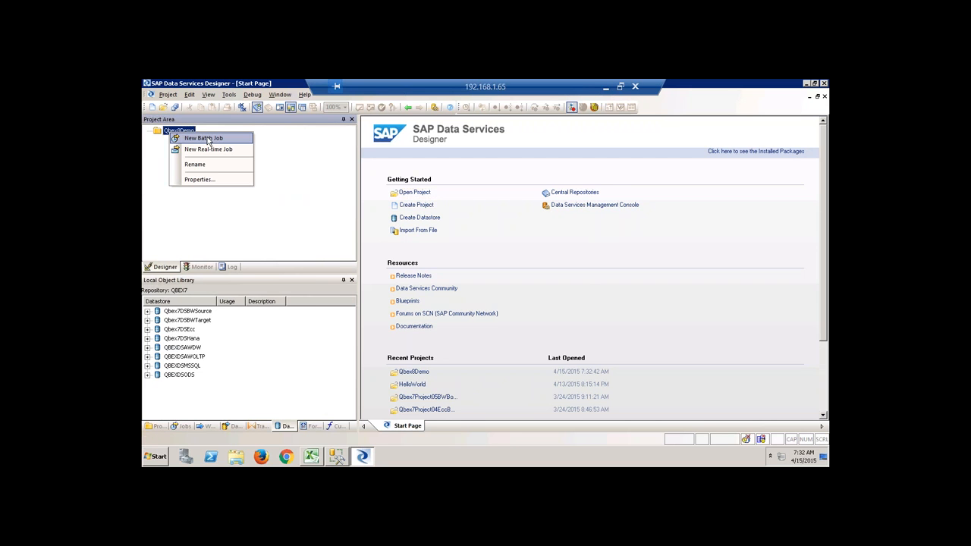
{"action": "left_click", "coordinate": [208, 139]}
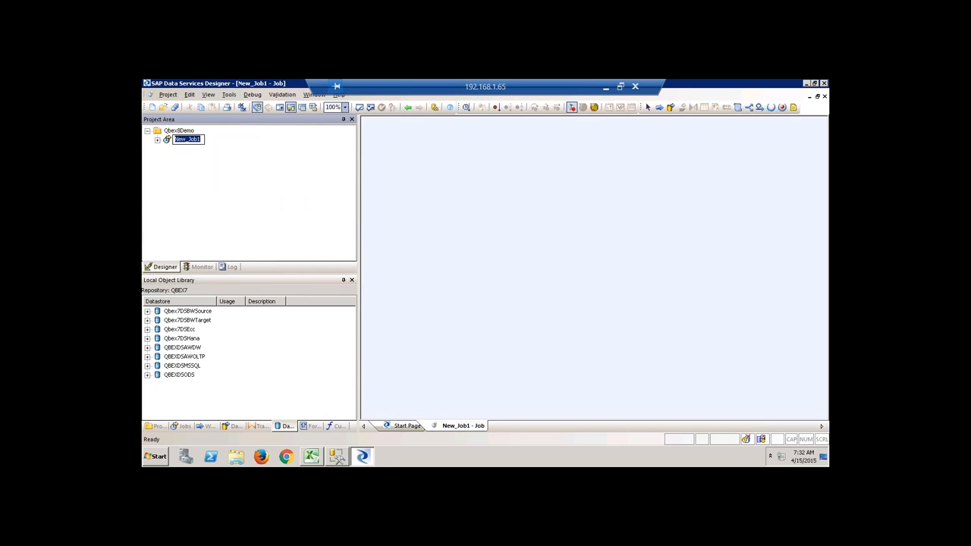
{"action": "type", "text": "Job_demo"}
{"action": "left_click", "coordinate": [220, 164]}
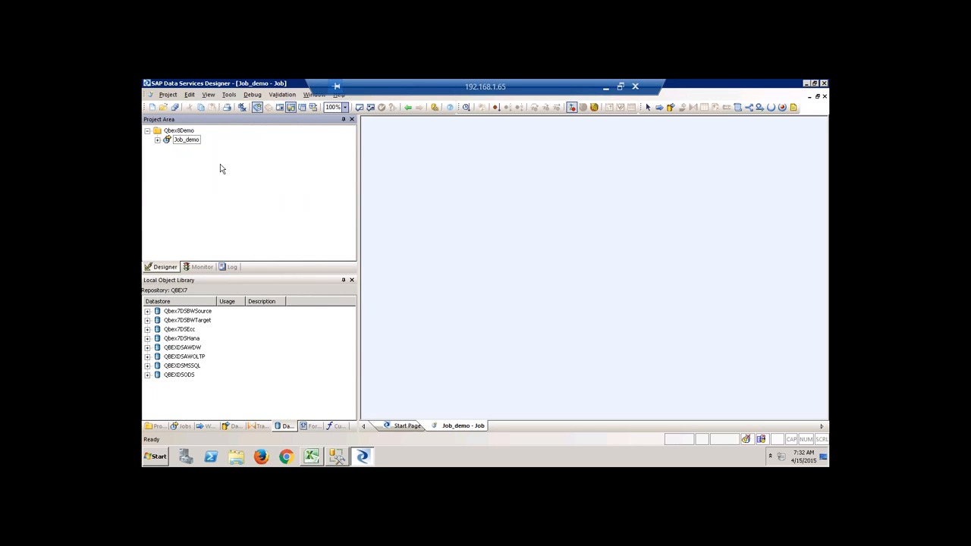
Add a data flow named DF_demo to the Job_demo workspace.
{"action": "left_click", "coordinate": [196, 141]}
{"action": "left_click", "coordinate": [671, 107]}
{"action": "left_click", "coordinate": [526, 167]}
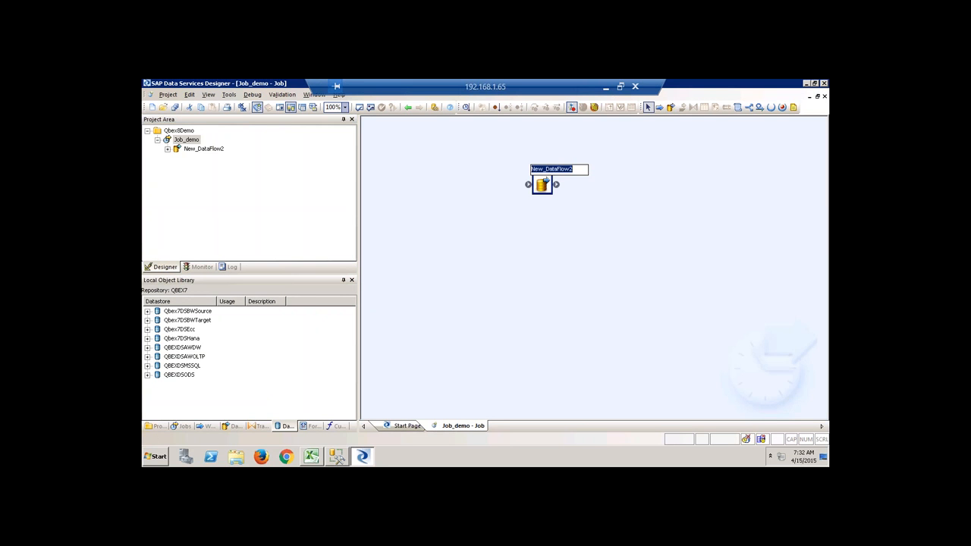
{"action": "type", "text": "DF_demo"}
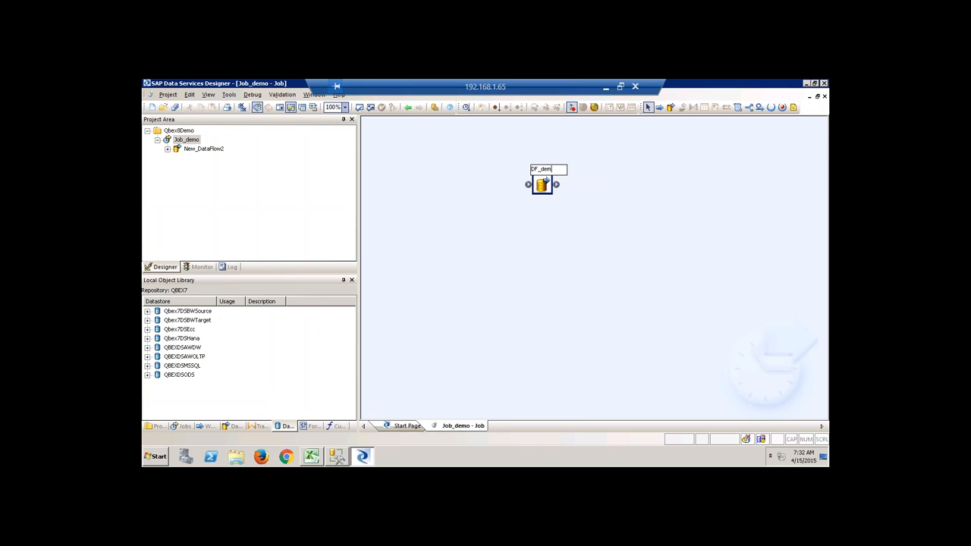
{"action": "key", "text": "Return"}
Open the DF_demo workspace and focus the Datastores list in the Local Object Library.
{"action": "double_click", "coordinate": [544, 185]}
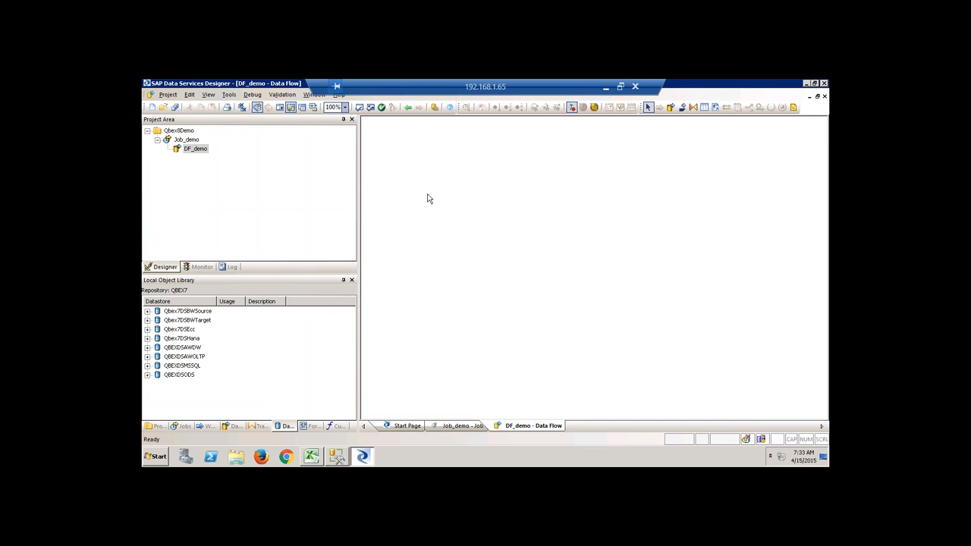
{"action": "left_click", "coordinate": [260, 383]}
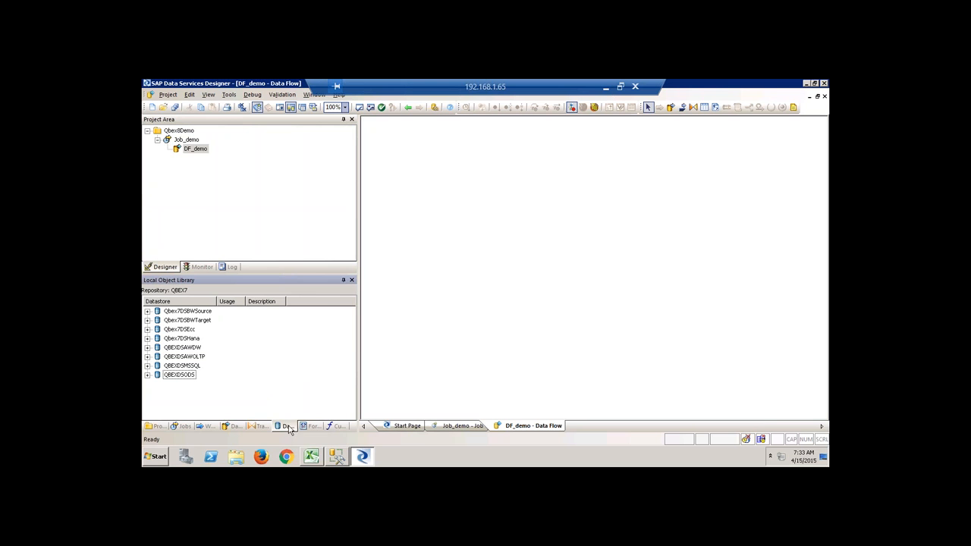
Start a new datastore QBEX8MSSQL of type Microsoft SQL Server, version 2012.
{"action": "right_click", "coordinate": [286, 354]}
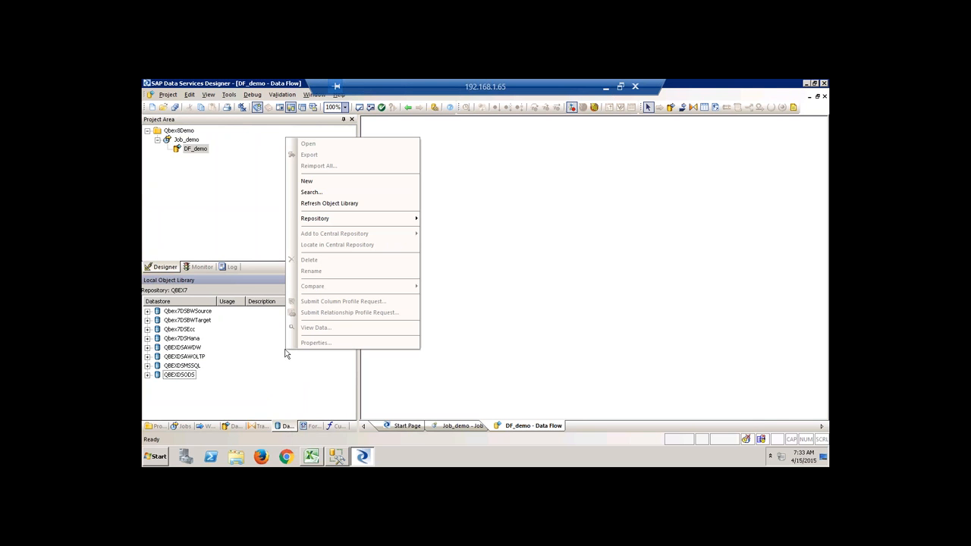
{"action": "left_click", "coordinate": [336, 182]}
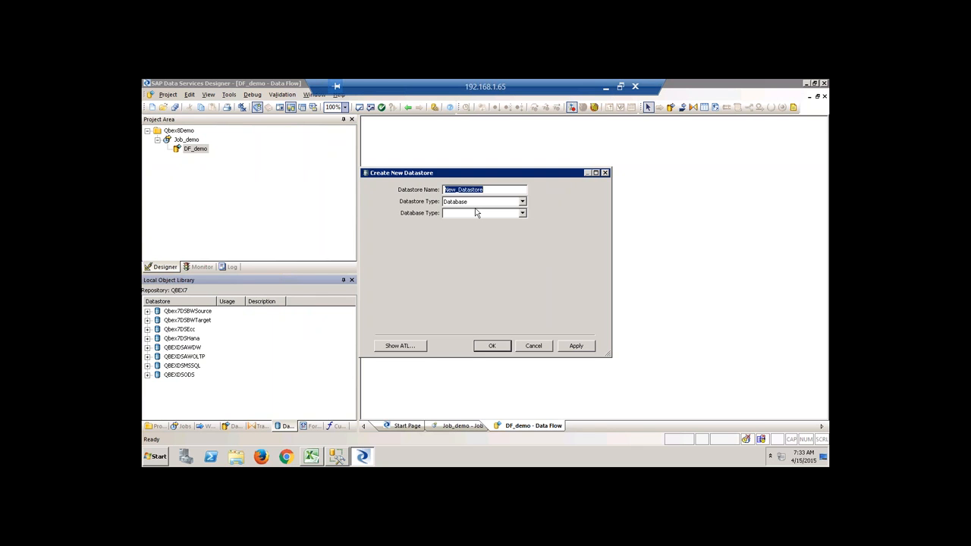
{"action": "type", "text": "QBEX8MSSQL"}
{"action": "key", "text": "Tab"}
{"action": "left_click", "coordinate": [523, 212]}
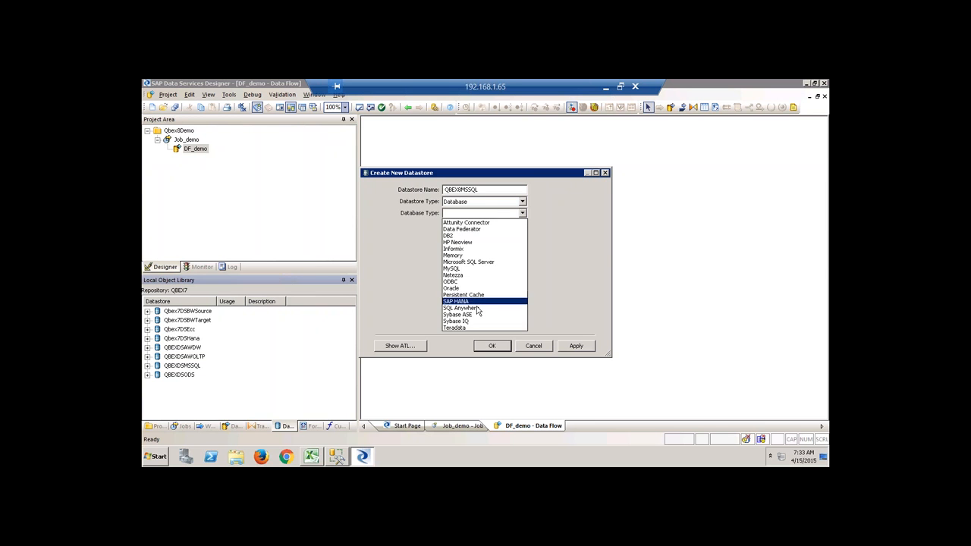
{"action": "left_click", "coordinate": [469, 261]}
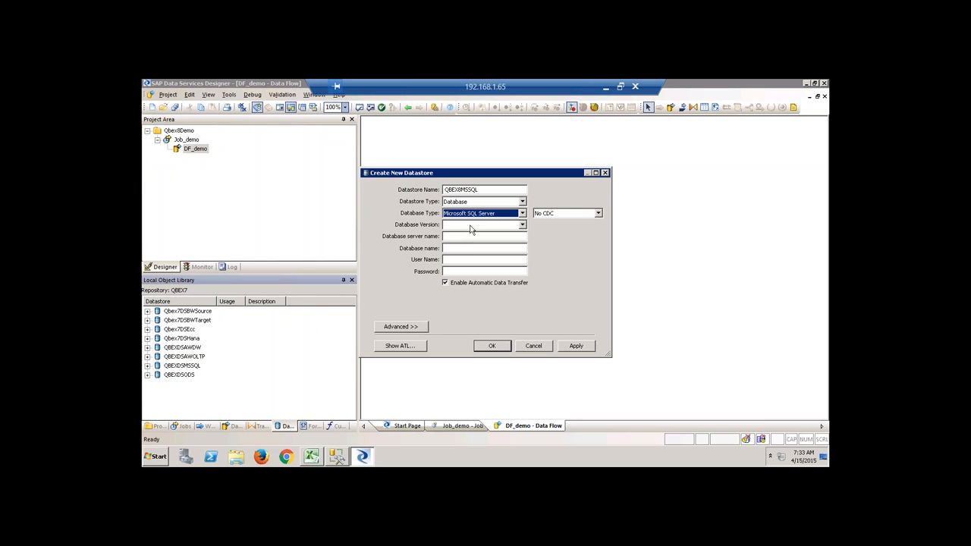
{"action": "left_click", "coordinate": [472, 226]}
{"action": "left_click", "coordinate": [500, 258]}
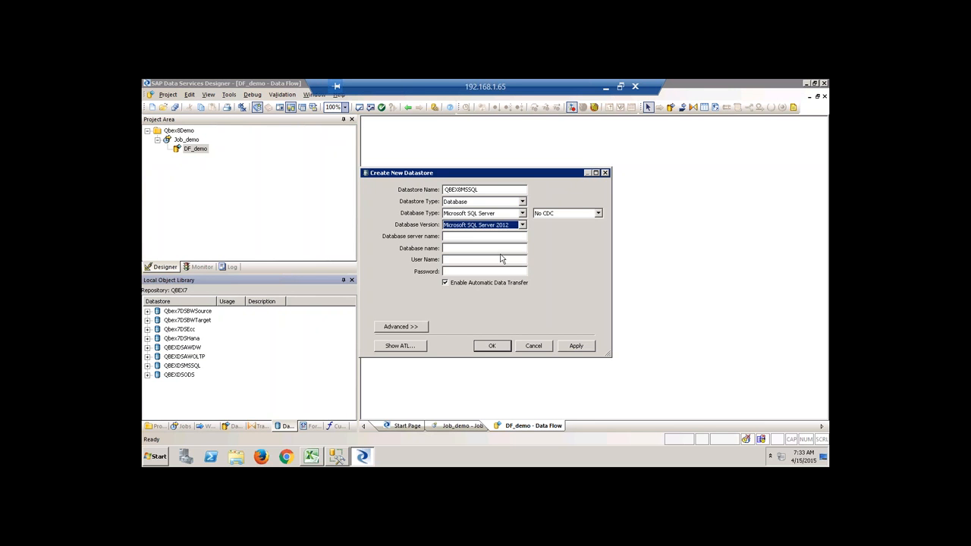
Look up the machine name, enter server BW74EHP7, and check the databases in Management Studio.
{"action": "left_click", "coordinate": [471, 236]}
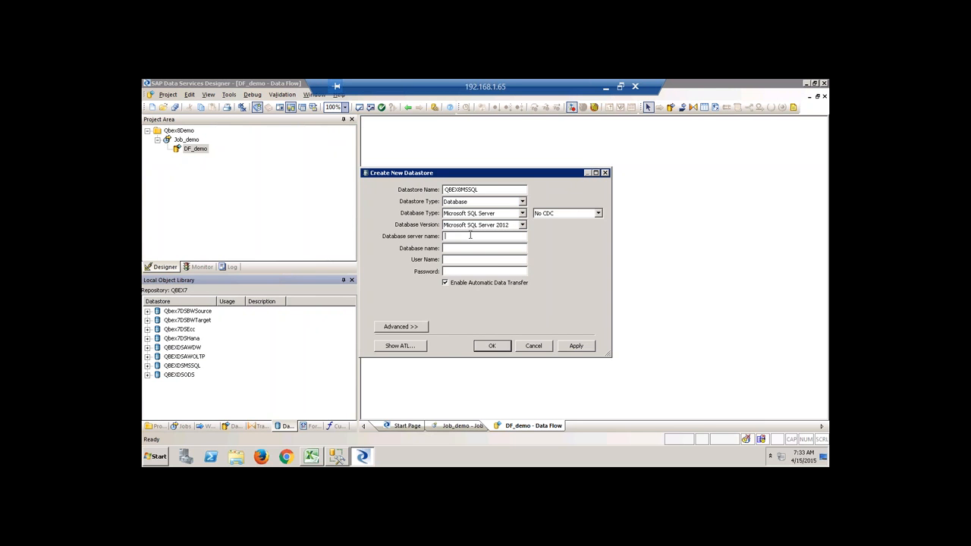
{"action": "left_click", "coordinate": [236, 456]}
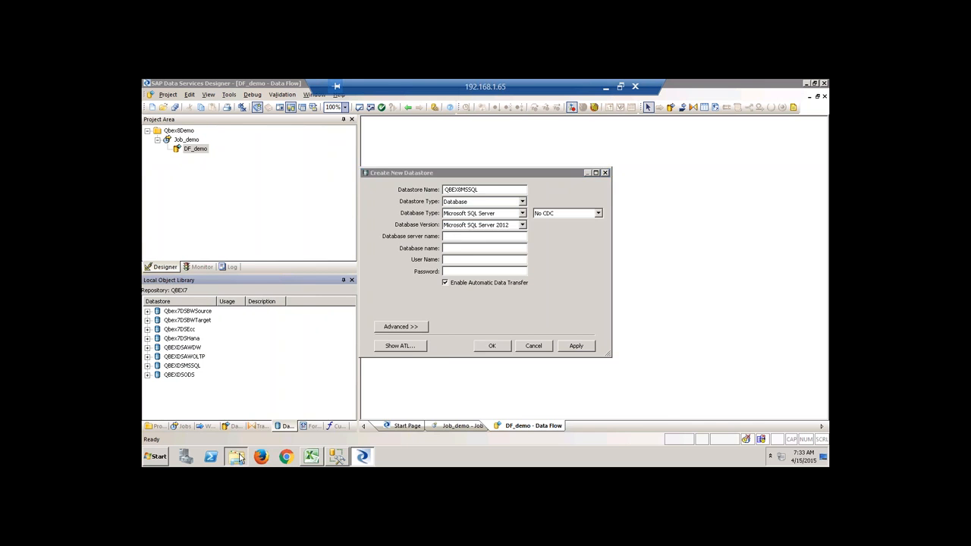
{"action": "left_click", "coordinate": [262, 282]}
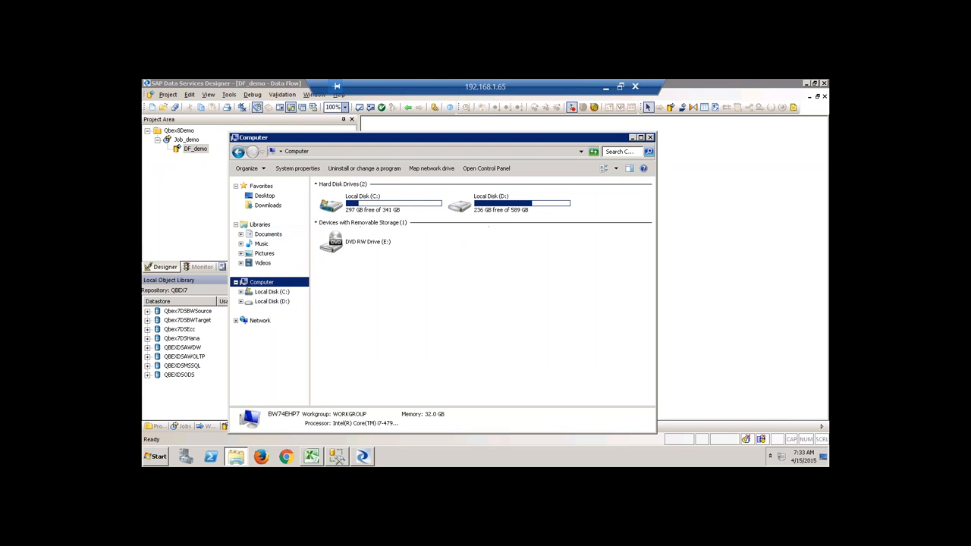
{"action": "left_click", "coordinate": [649, 137]}
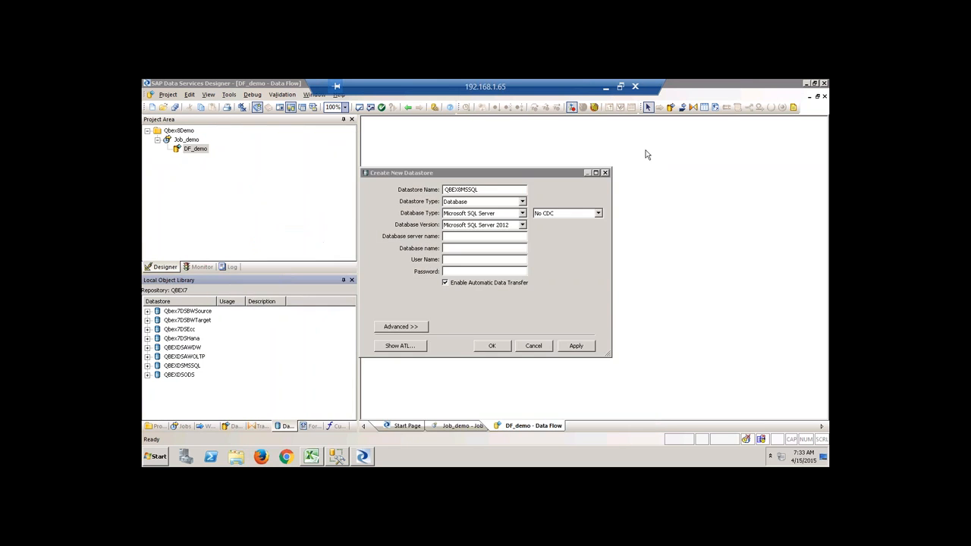
{"action": "left_click", "coordinate": [493, 236]}
{"action": "type", "text": "B"}
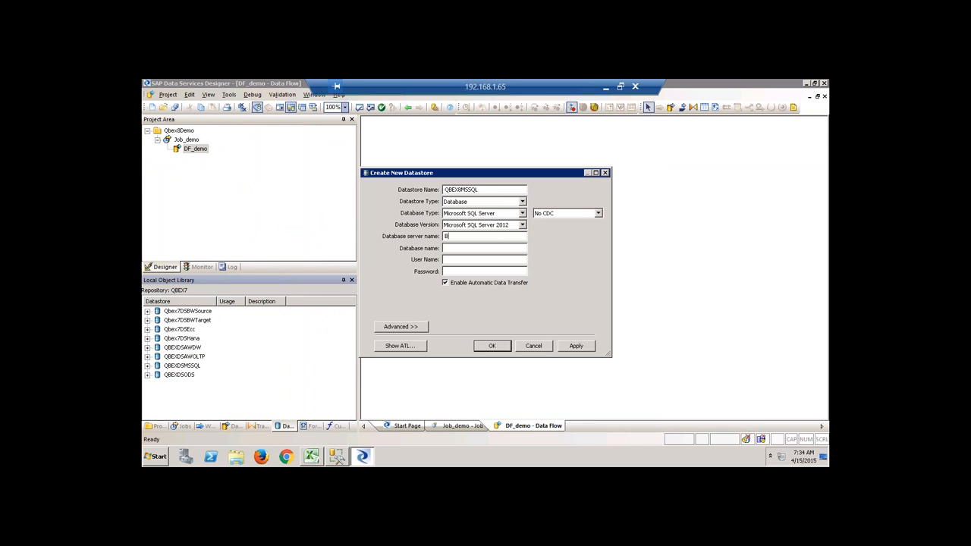
{"action": "type", "text": "W74EHP7"}
{"action": "left_click", "coordinate": [489, 247]}
{"action": "left_click", "coordinate": [338, 456]}
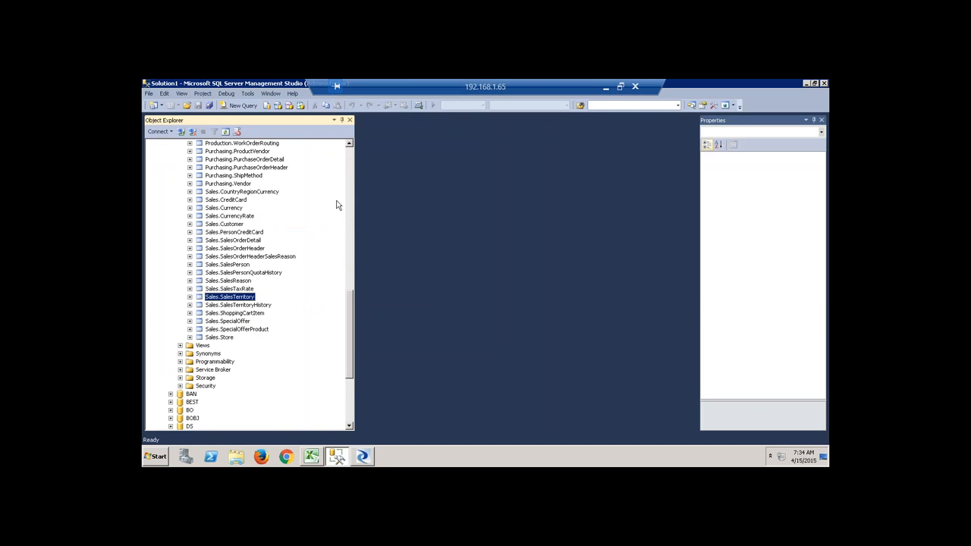
{"action": "scroll", "coordinate": [353, 162], "scroll_direction": "up", "scroll_amount": 19}
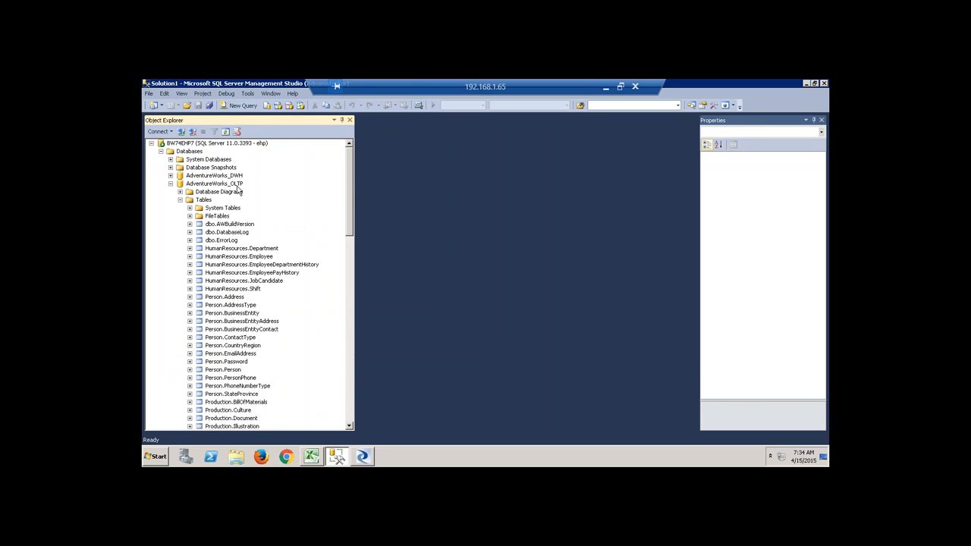
{"action": "left_click", "coordinate": [362, 456]}
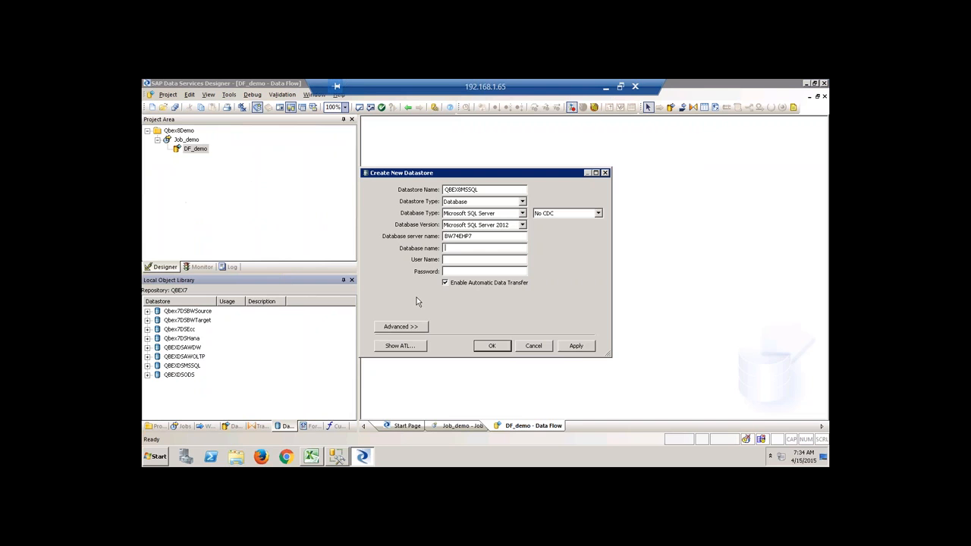
Set database AdventureWorks_OLTP with the login credentials, then apply and save the datastore.
{"action": "type", "text": "AdventureWorks_OLTPe***********"}
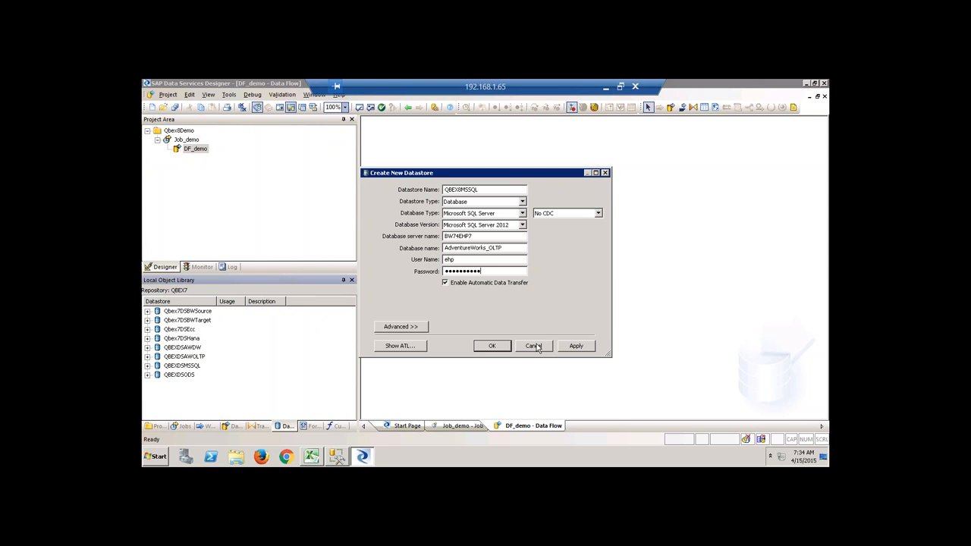
{"action": "left_click", "coordinate": [587, 347]}
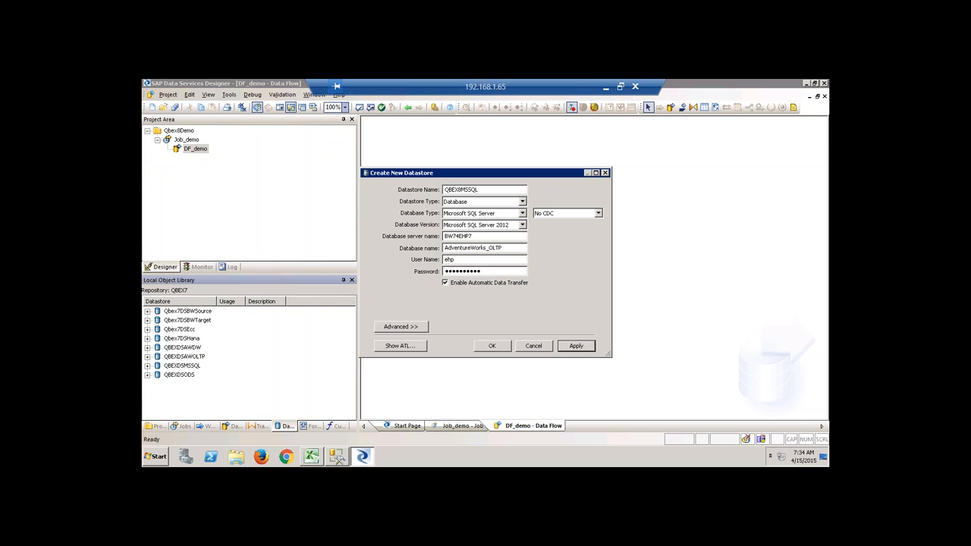
{"action": "left_click", "coordinate": [492, 346]}
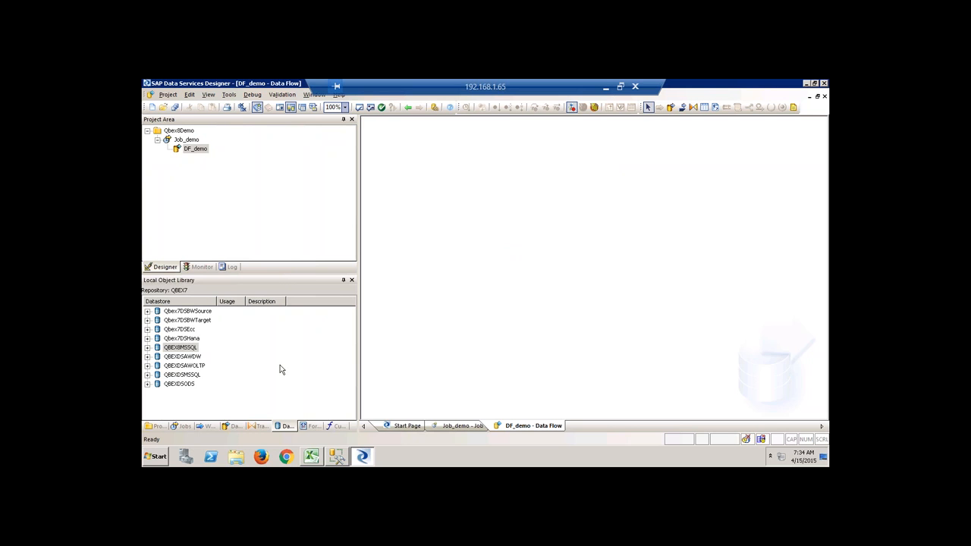
Launch SAP HANA Studio from the Start menu, then exit it once it has loaded.
{"action": "left_click", "coordinate": [157, 456]}
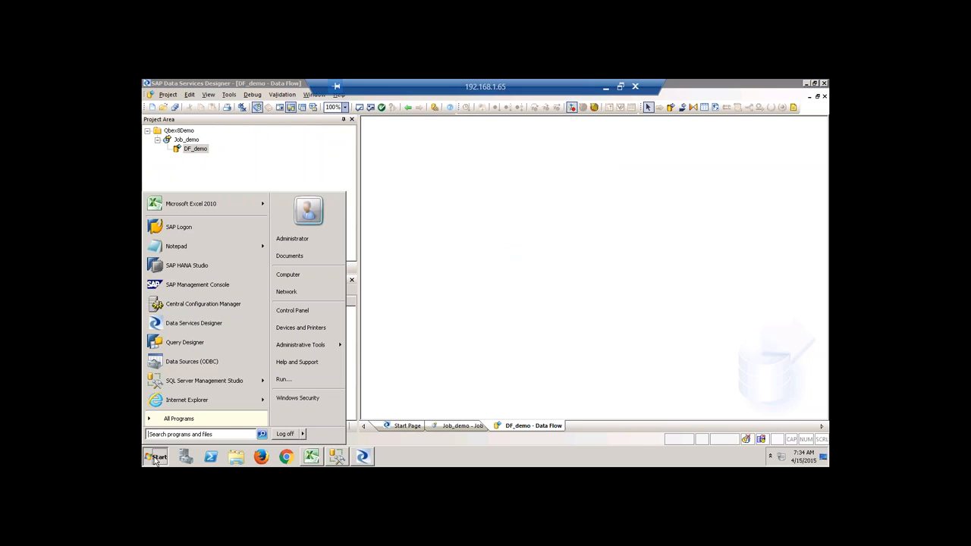
{"action": "left_click", "coordinate": [183, 266]}
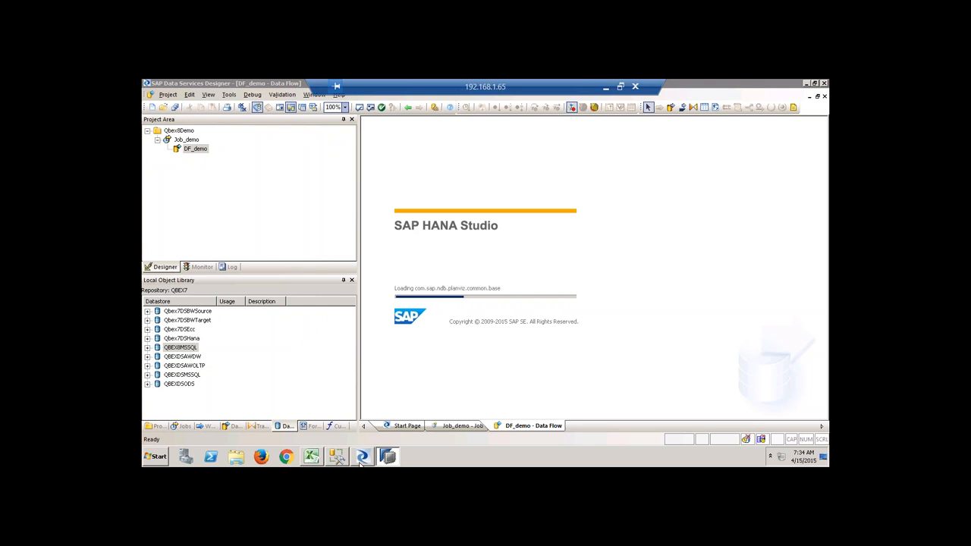
{"action": "mouse_move", "coordinate": [364, 459]}
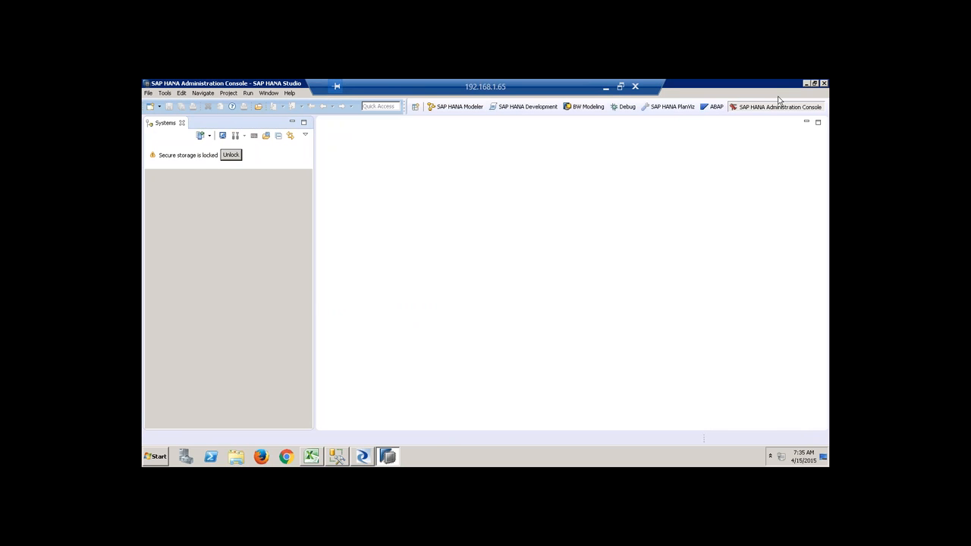
{"action": "left_click", "coordinate": [824, 83]}
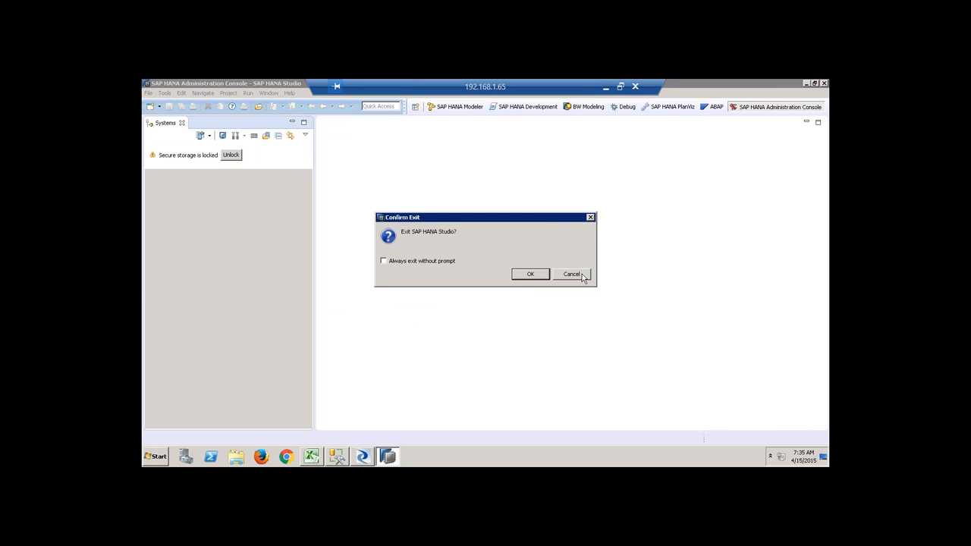
{"action": "left_click", "coordinate": [527, 278]}
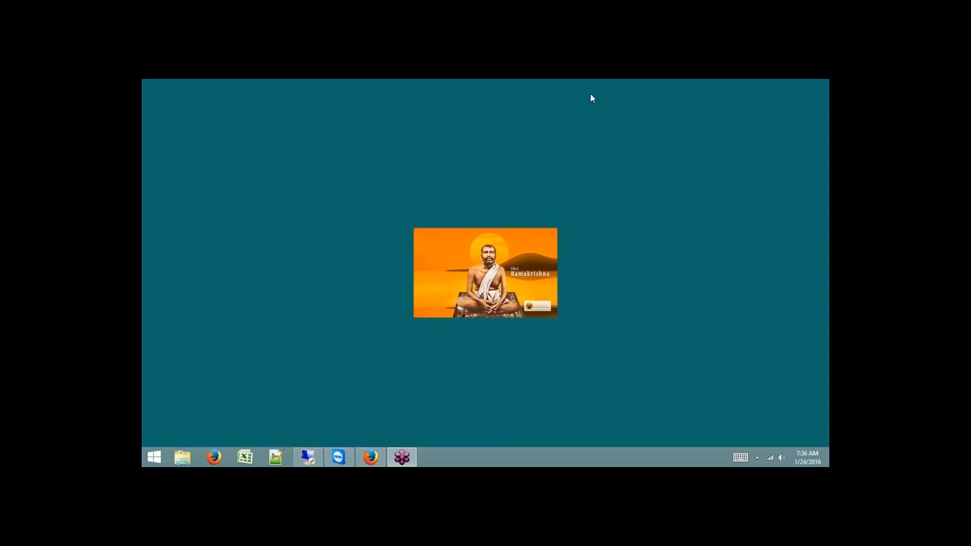
Search 'hana' from the Start screen and open SAP HANA Studio with the default workspace.
{"action": "left_click", "coordinate": [153, 457]}
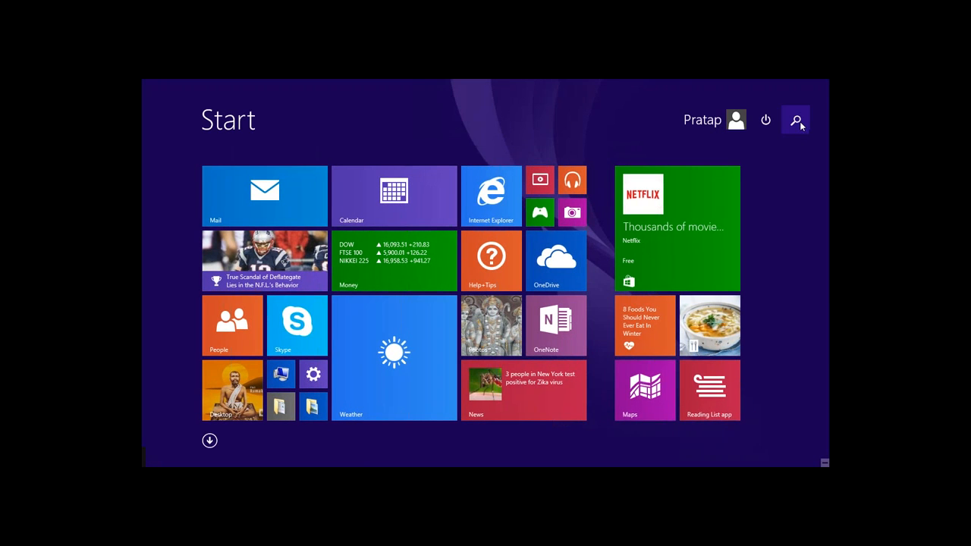
{"action": "left_click", "coordinate": [795, 120]}
{"action": "type", "text": "hana Studio"}
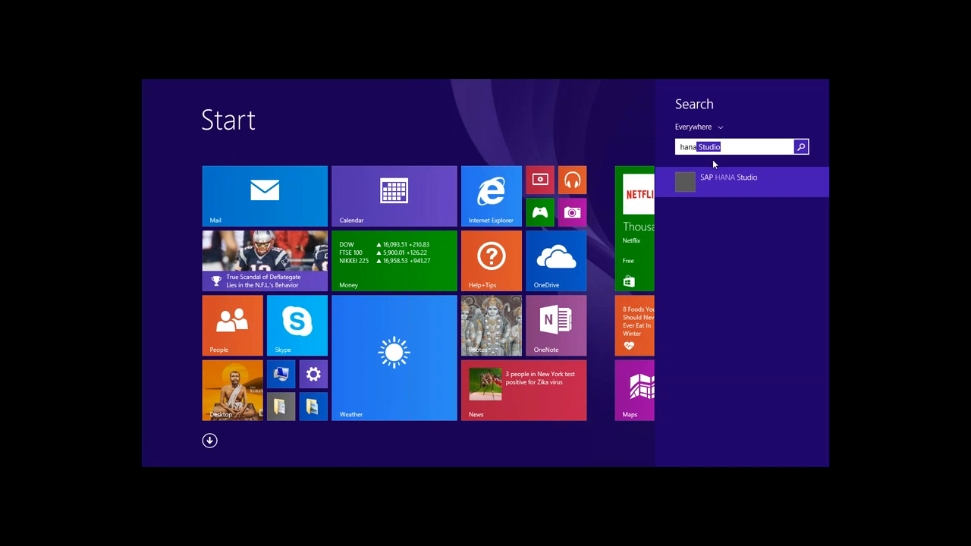
{"action": "left_click", "coordinate": [733, 179]}
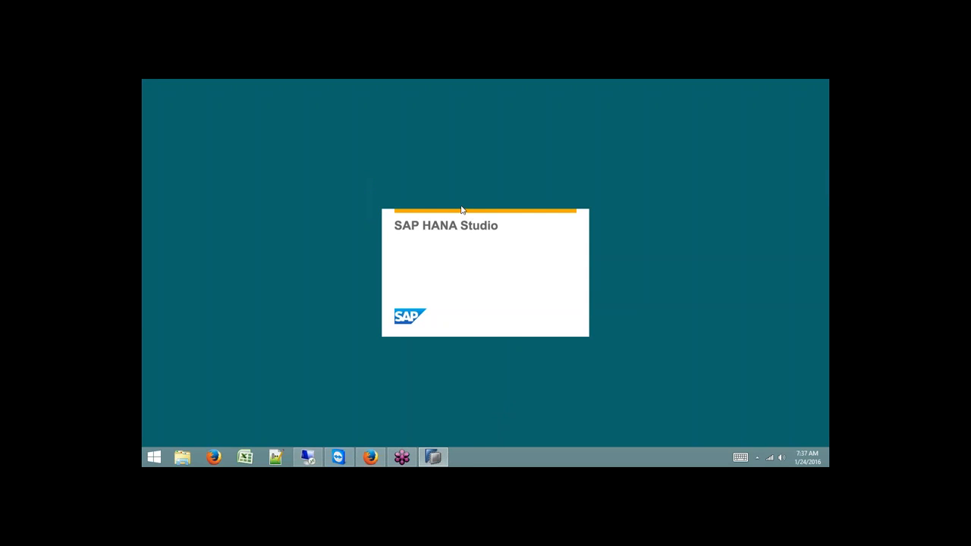
{"action": "left_click", "coordinate": [555, 298]}
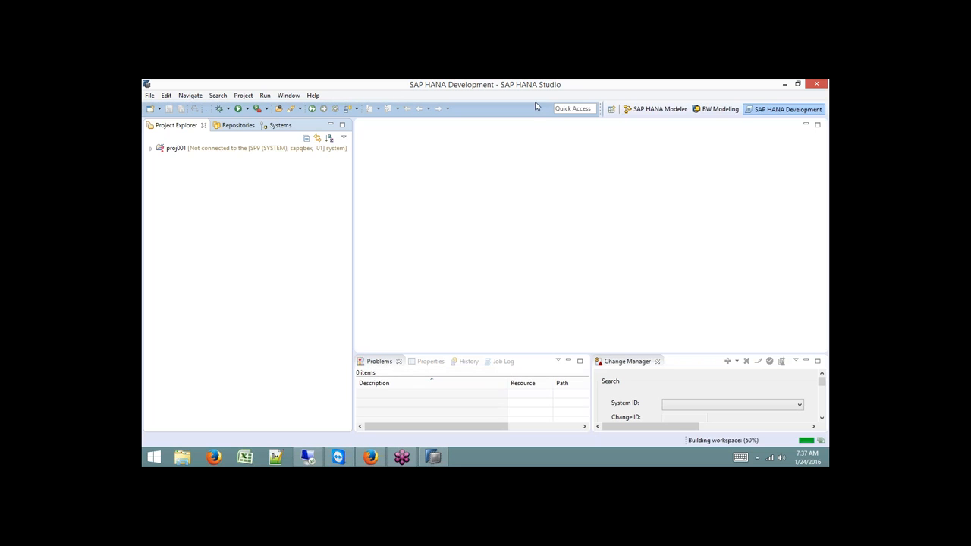
Switch to the SAP HANA Modeler perspective and log on to the SP9 system.
{"action": "left_click", "coordinate": [658, 111]}
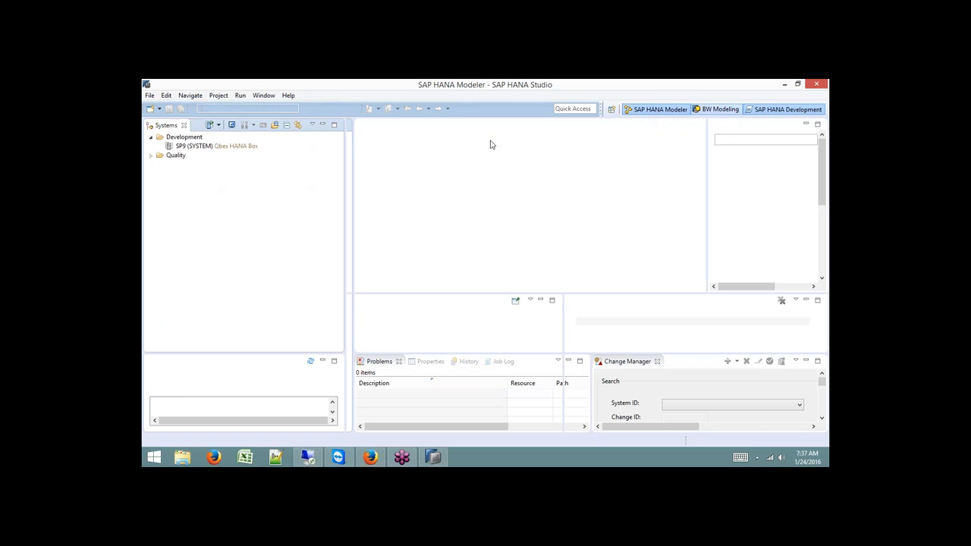
{"action": "left_click", "coordinate": [191, 147]}
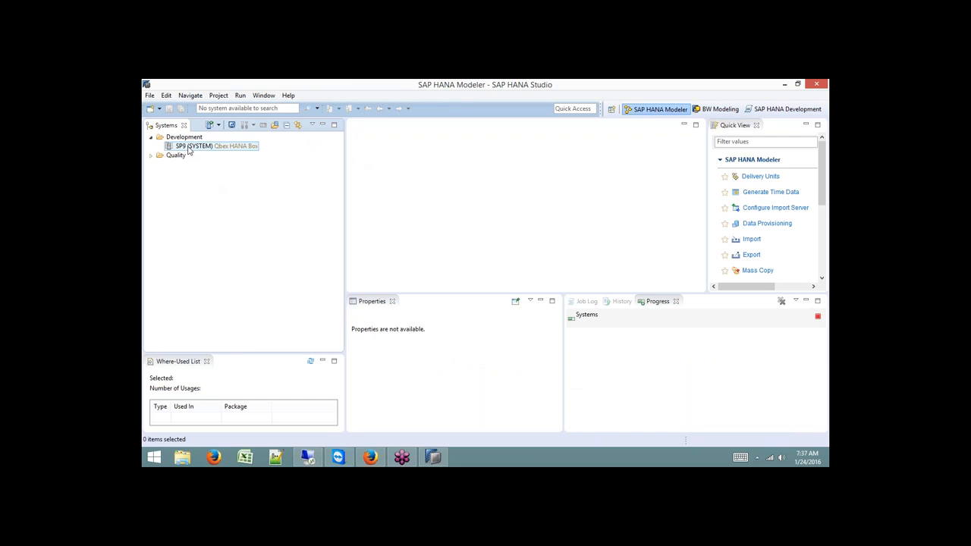
{"action": "right_click", "coordinate": [190, 149]}
{"action": "left_click", "coordinate": [212, 167]}
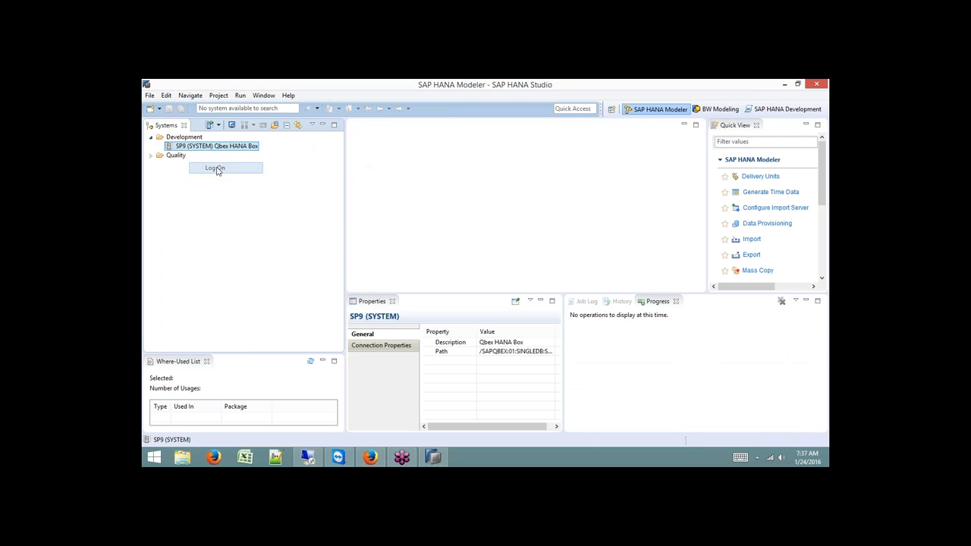
{"action": "type", "text": "•••••••••"}
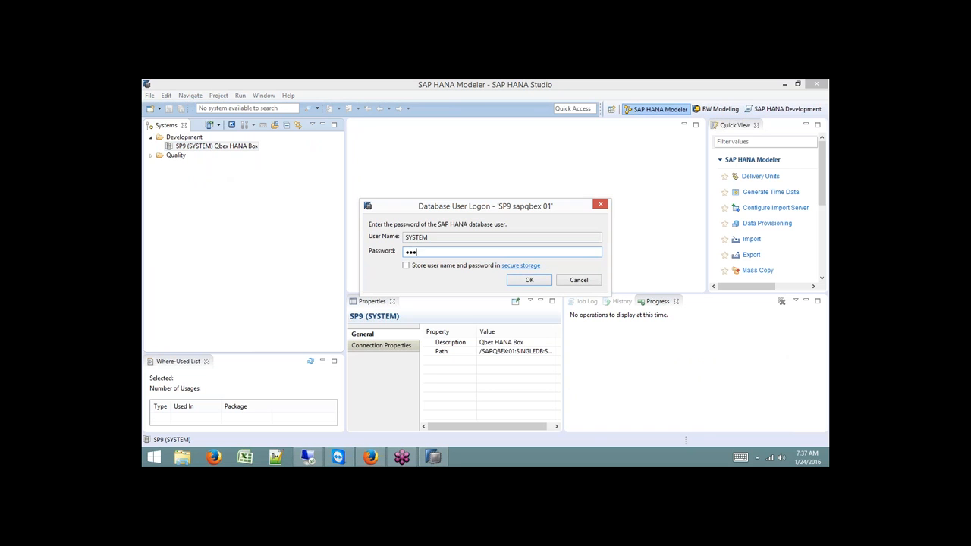
{"action": "left_click", "coordinate": [530, 280]}
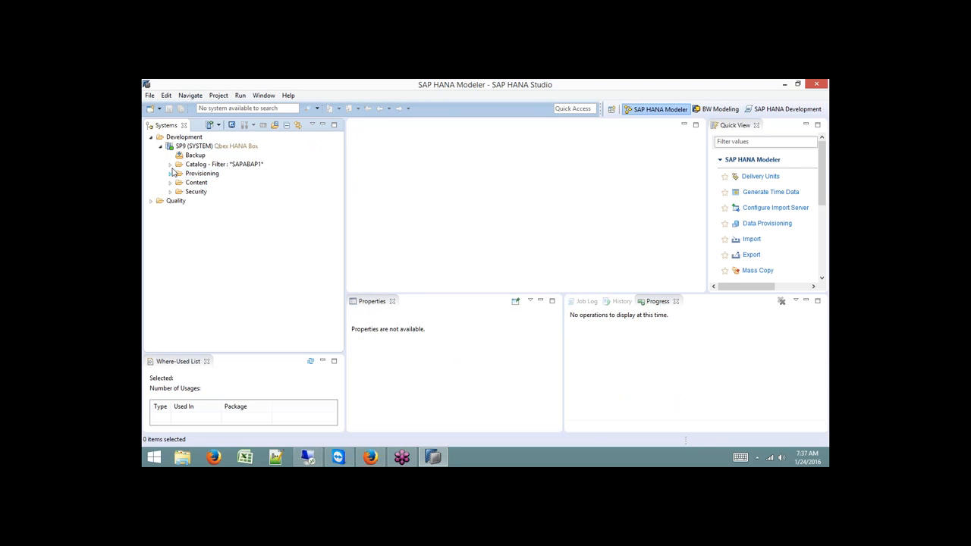
Remove the SAPABAP1 filter from Catalog and expand it to list all schemas.
{"action": "left_click", "coordinate": [219, 168]}
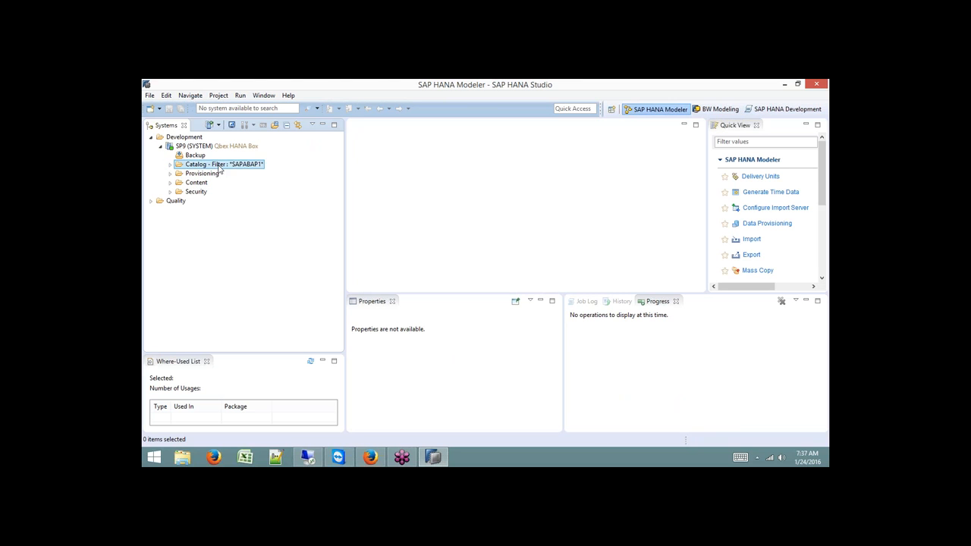
{"action": "right_click", "coordinate": [219, 168]}
{"action": "left_click", "coordinate": [263, 265]}
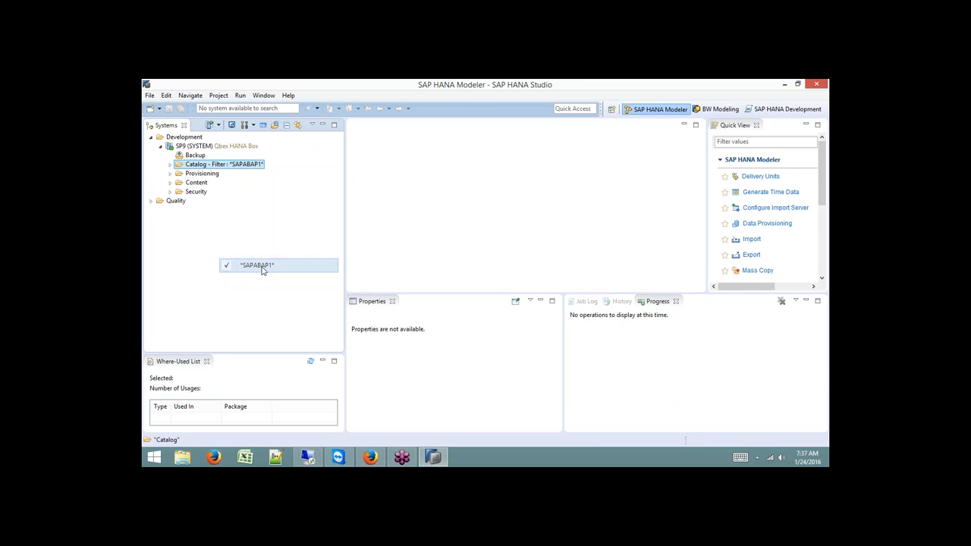
{"action": "left_click", "coordinate": [170, 164]}
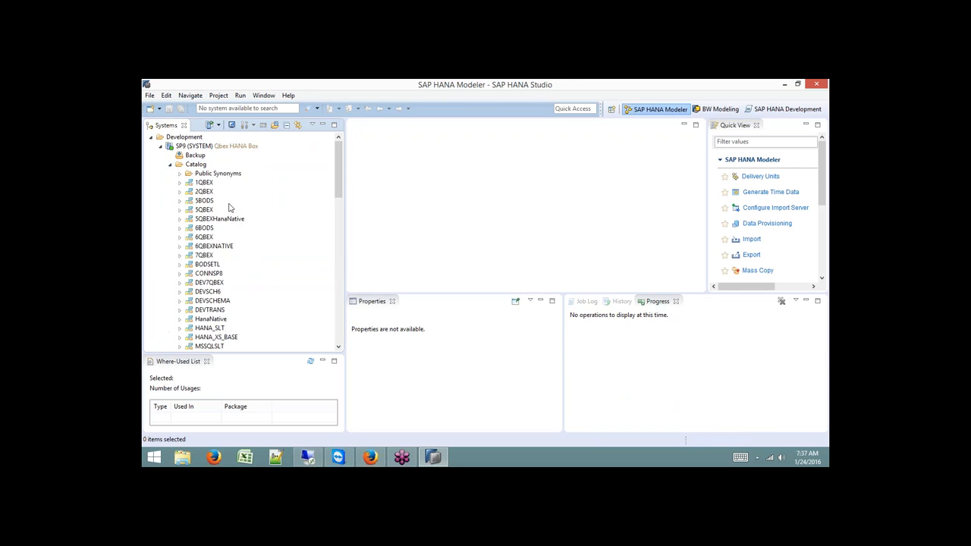
Browse the QBEX schema's Tables list in HANA Studio, then return to Data Services Designer.
{"action": "left_click_drag", "start_coordinate": [341, 173], "coordinate": [336, 245]}
{"action": "left_click", "coordinate": [181, 264]}
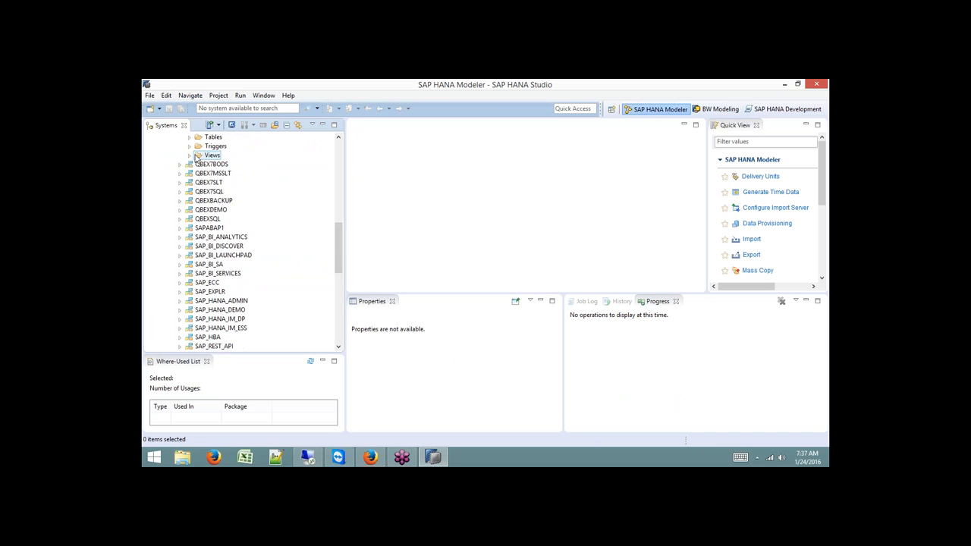
{"action": "left_click", "coordinate": [189, 137]}
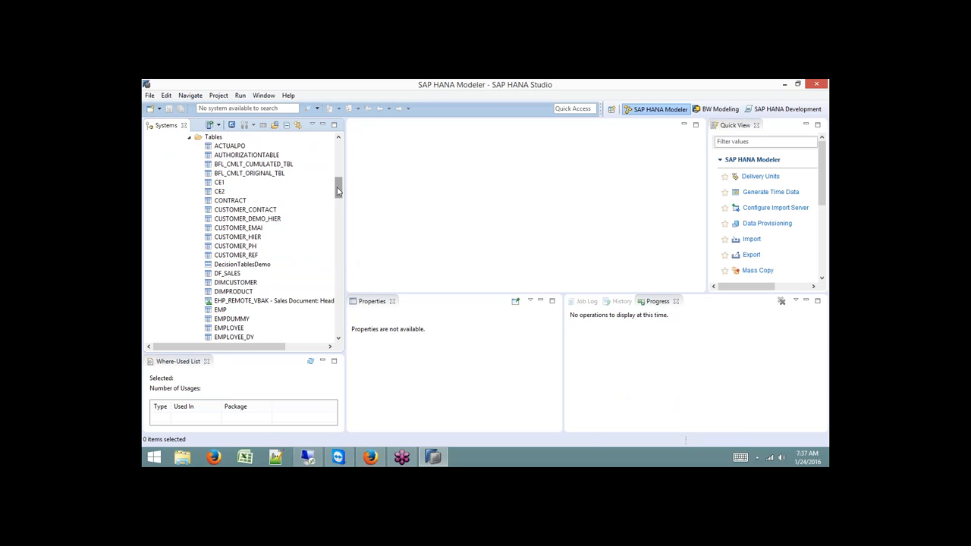
{"action": "left_click_drag", "start_coordinate": [336, 190], "coordinate": [339, 247]}
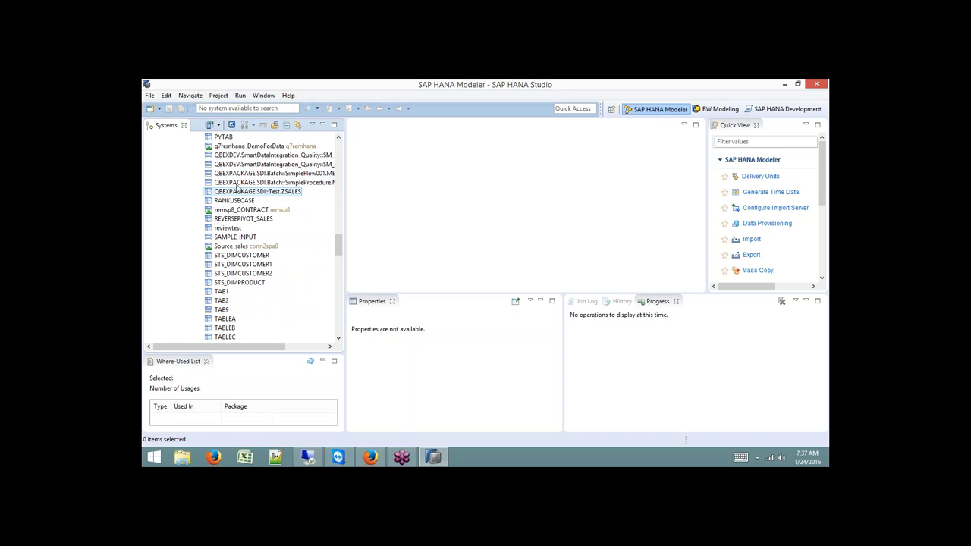
{"action": "left_click_drag", "start_coordinate": [338, 245], "coordinate": [336, 184]}
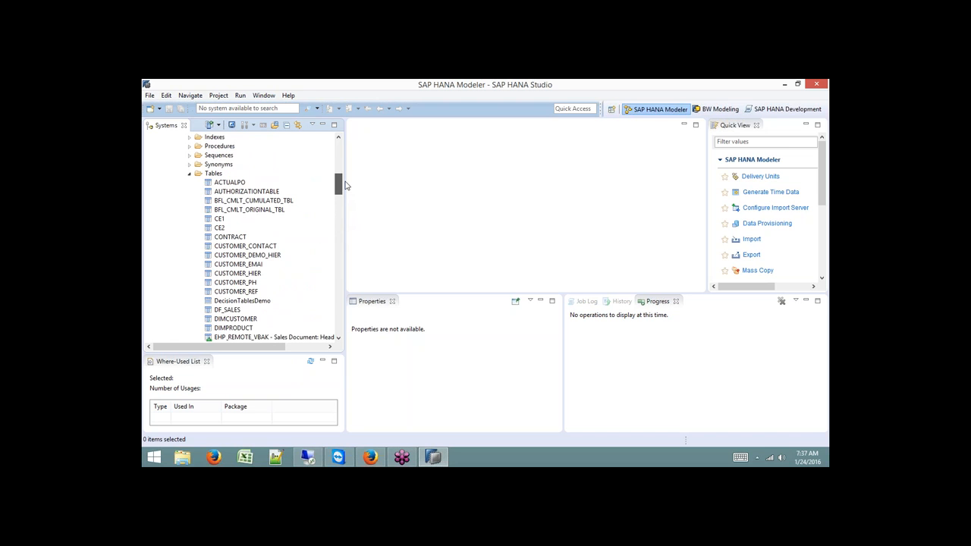
{"action": "left_click", "coordinate": [216, 173]}
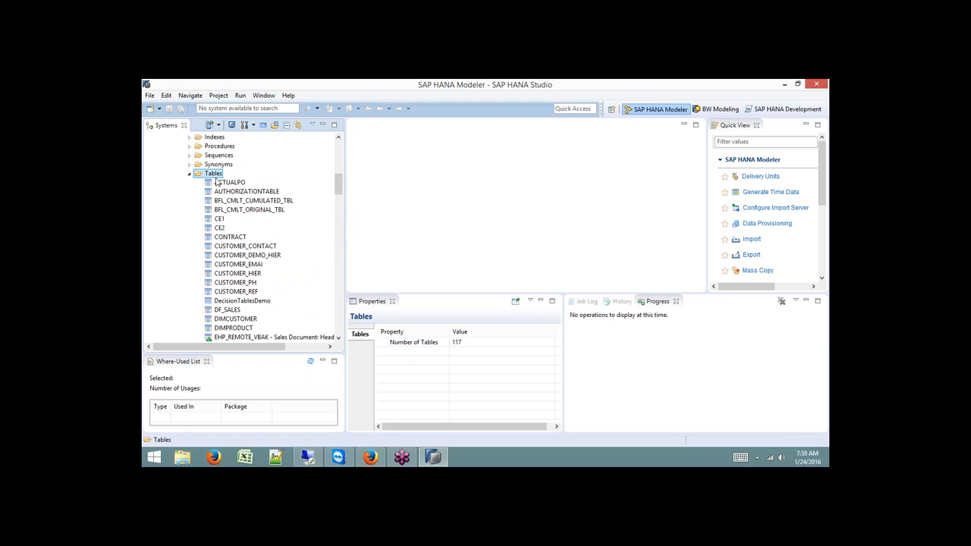
{"action": "left_click_drag", "start_coordinate": [337, 184], "coordinate": [339, 151]}
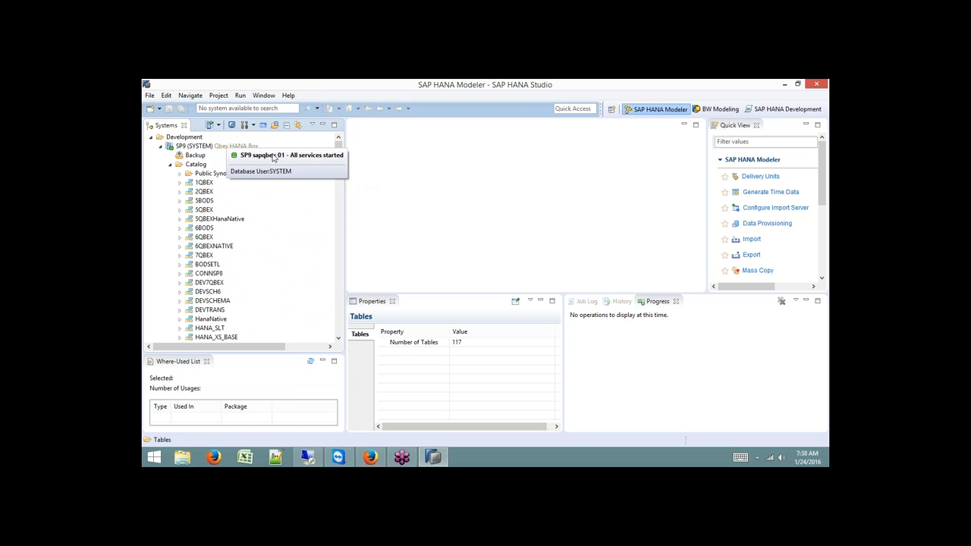
{"action": "scroll", "coordinate": [238, 164], "scroll_direction": "down", "scroll_amount": 10}
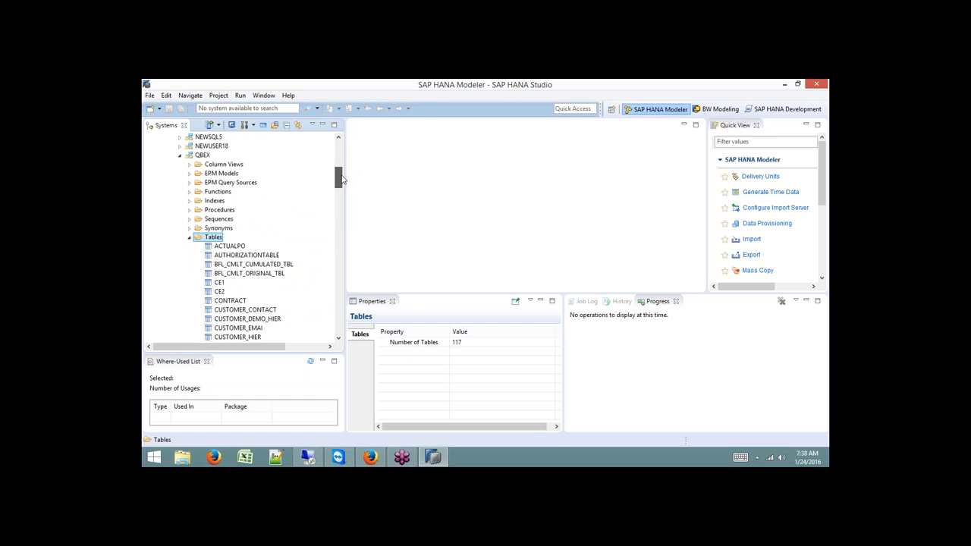
{"action": "left_click", "coordinate": [203, 155]}
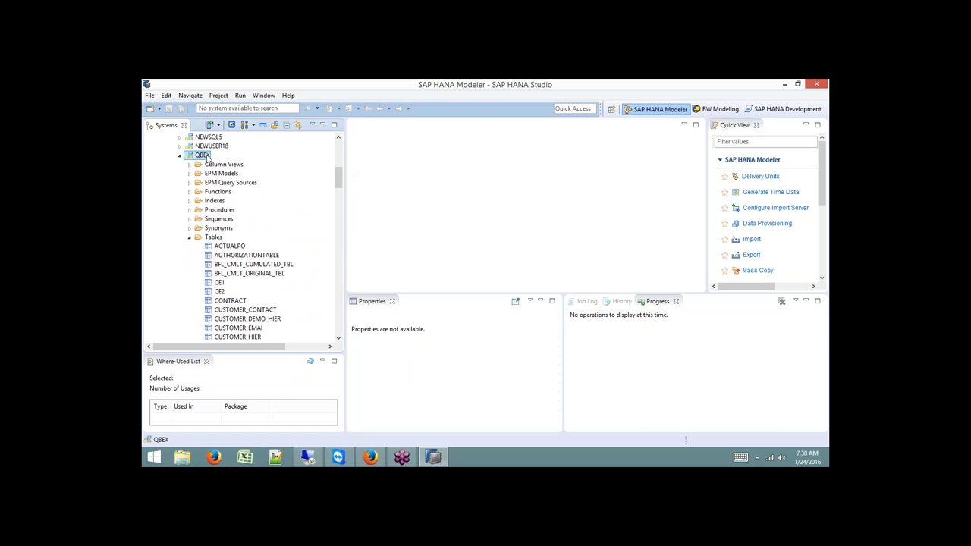
{"action": "left_click", "coordinate": [307, 457]}
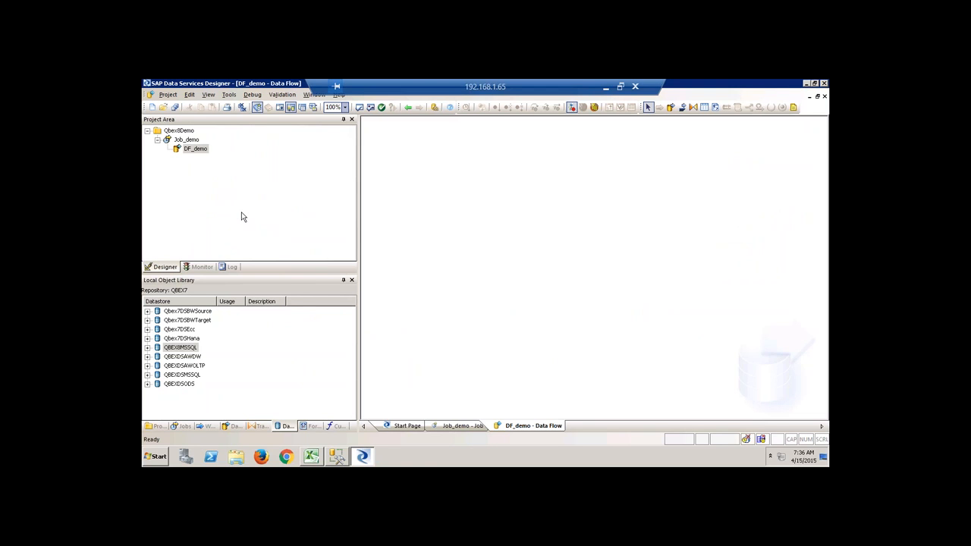
Start a new datastore named QBEX8HANA with database type SAP HANA, version HANA 1.x.
{"action": "right_click", "coordinate": [276, 384]}
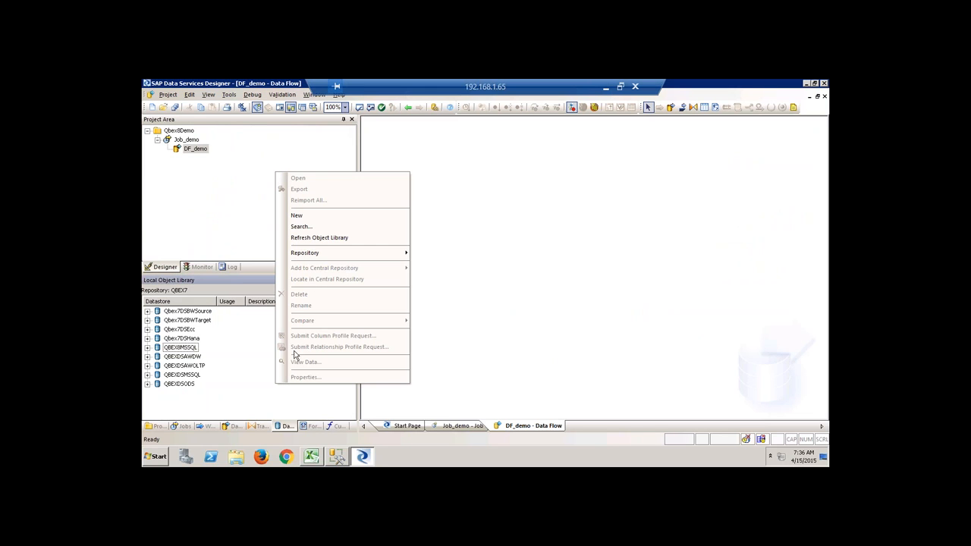
{"action": "left_click", "coordinate": [307, 217]}
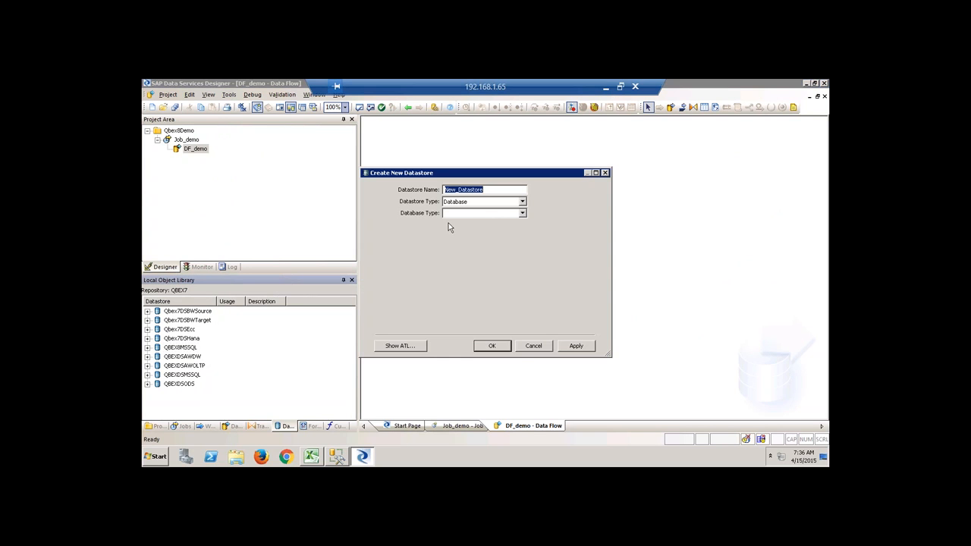
{"action": "type", "text": "QBEX8HANA"}
{"action": "key", "text": "Tab"}
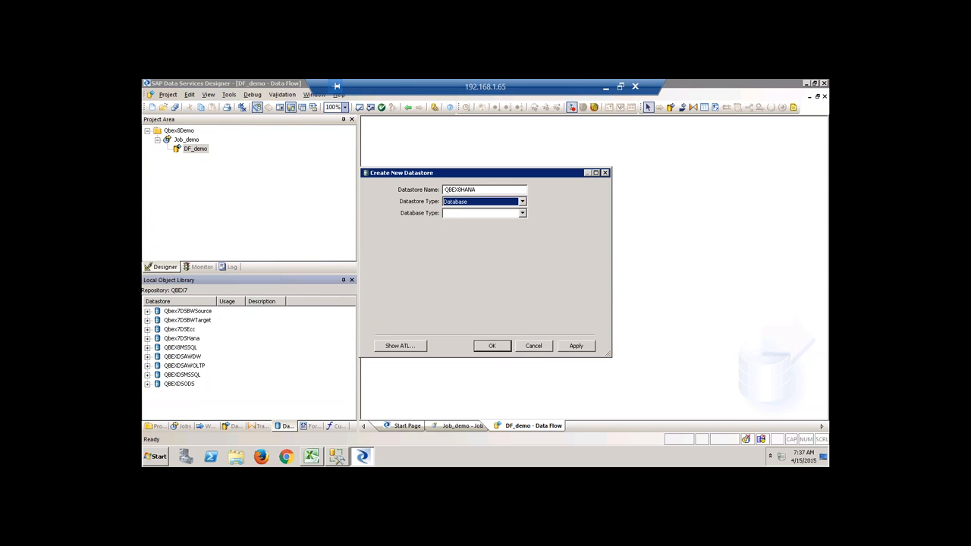
{"action": "left_click", "coordinate": [490, 218]}
{"action": "left_click", "coordinate": [472, 299]}
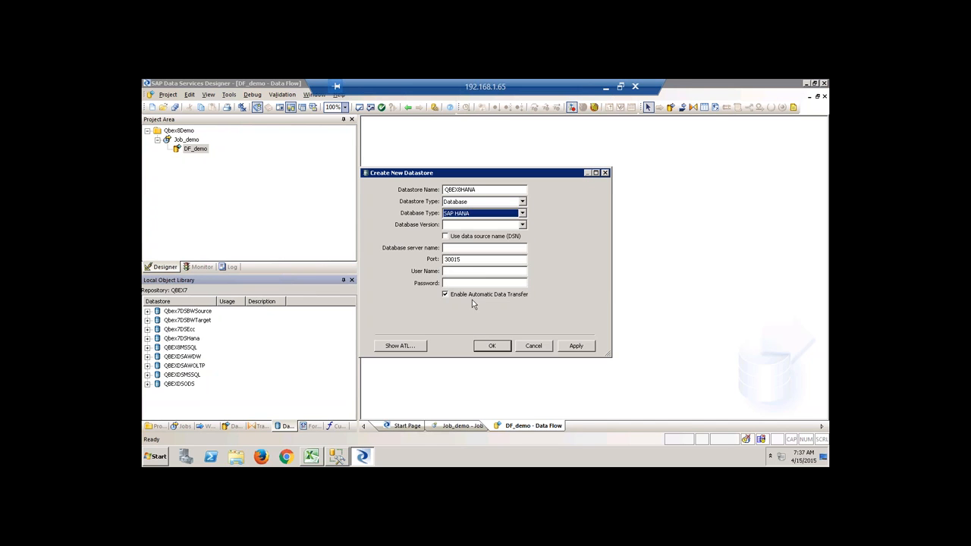
{"action": "left_click", "coordinate": [500, 224]}
{"action": "left_click", "coordinate": [500, 231]}
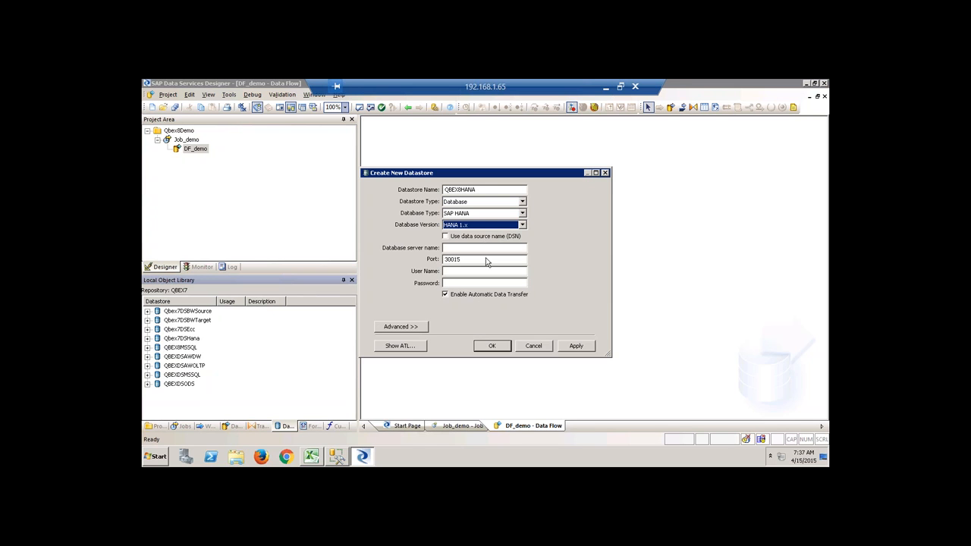
Enter the server name, set port 30115, fill in the user credentials, and create the datastore.
{"action": "left_click", "coordinate": [462, 249]}
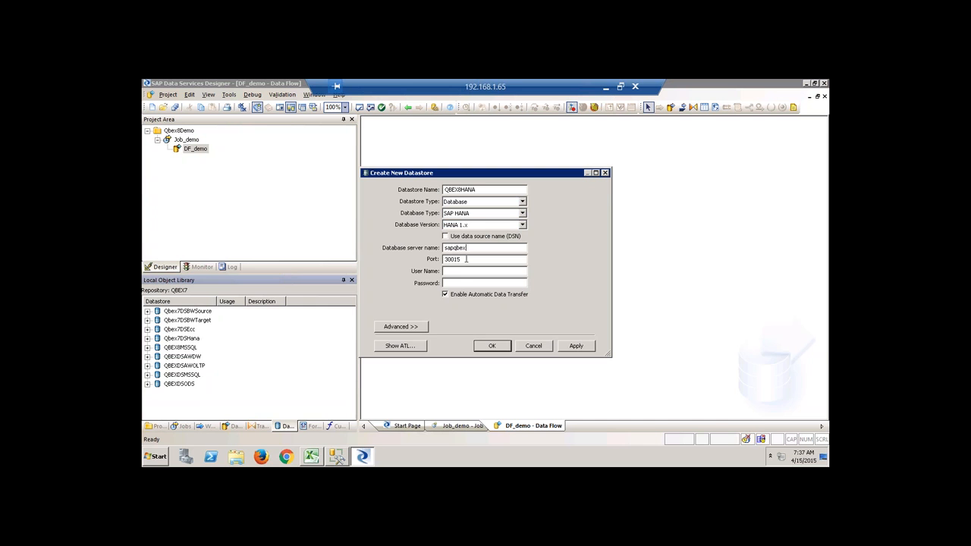
{"action": "left_click_drag", "start_coordinate": [466, 259], "coordinate": [457, 249]}
{"action": "type", "text": "1"}
{"action": "key", "text": "Tab"}
{"action": "type", "text": "***"}
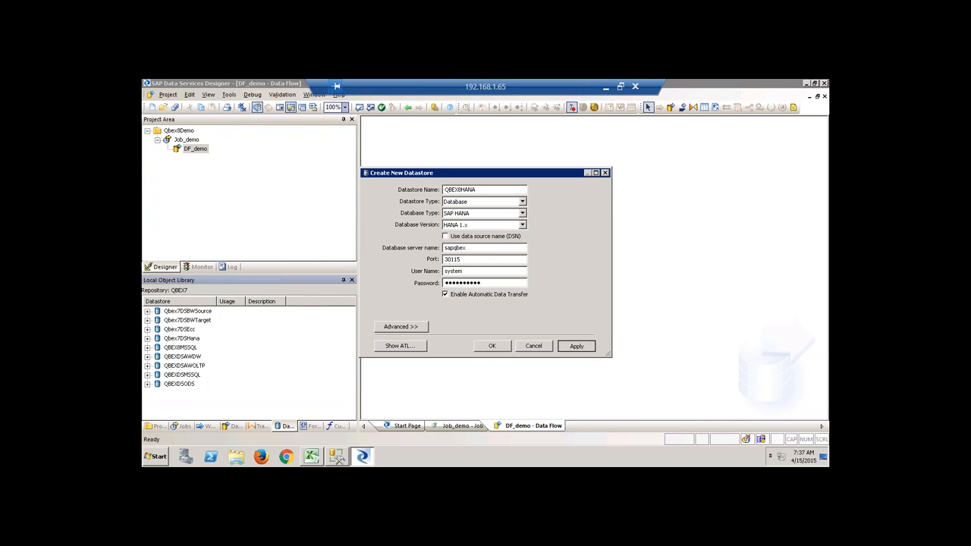
{"action": "left_click", "coordinate": [492, 346]}
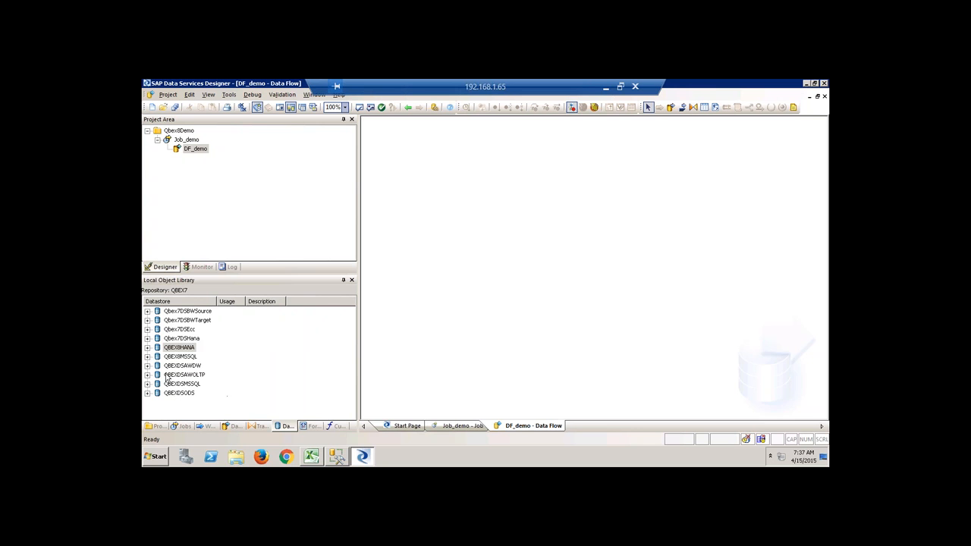
Expand QBEX8MSSQL in the Local Object Library and select its Tables node.
{"action": "left_click", "coordinate": [148, 357]}
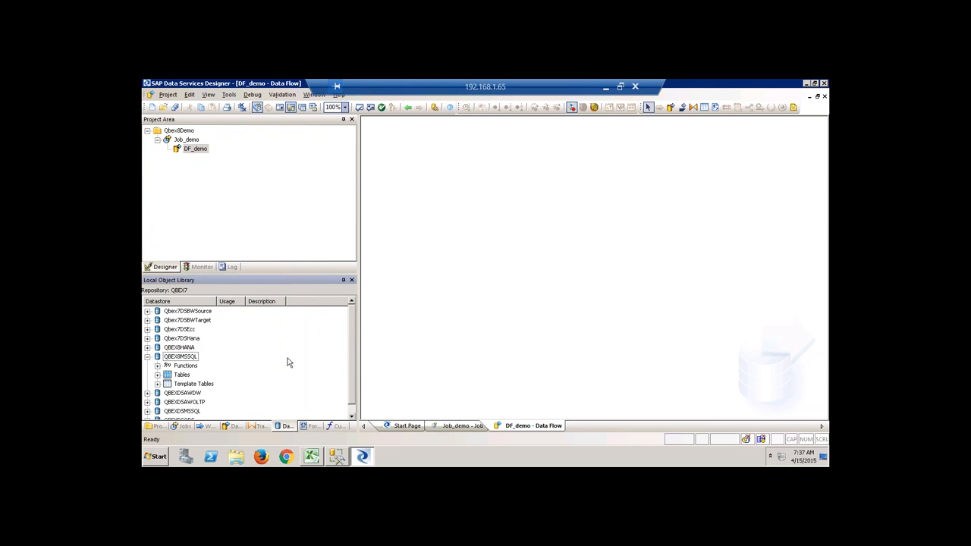
{"action": "left_click", "coordinate": [189, 358]}
{"action": "left_click", "coordinate": [183, 376]}
Open the QBEX8MSSQL explorer and import Sales.SalesOrderHeader, SalesPerson and Sales.Customer.
{"action": "double_click", "coordinate": [185, 377]}
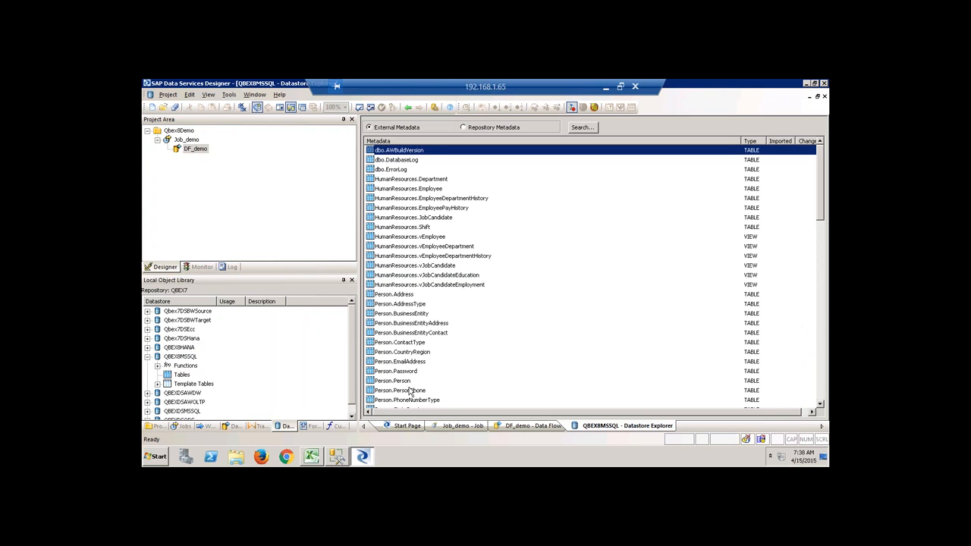
{"action": "scroll", "coordinate": [440, 350], "scroll_direction": "down", "scroll_amount": 7}
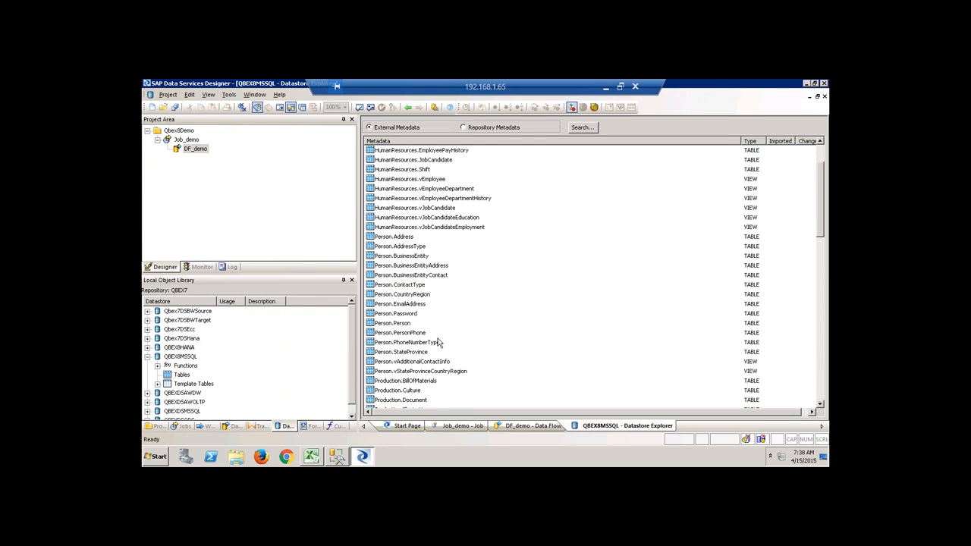
{"action": "scroll", "coordinate": [439, 343], "scroll_direction": "down", "scroll_amount": 4}
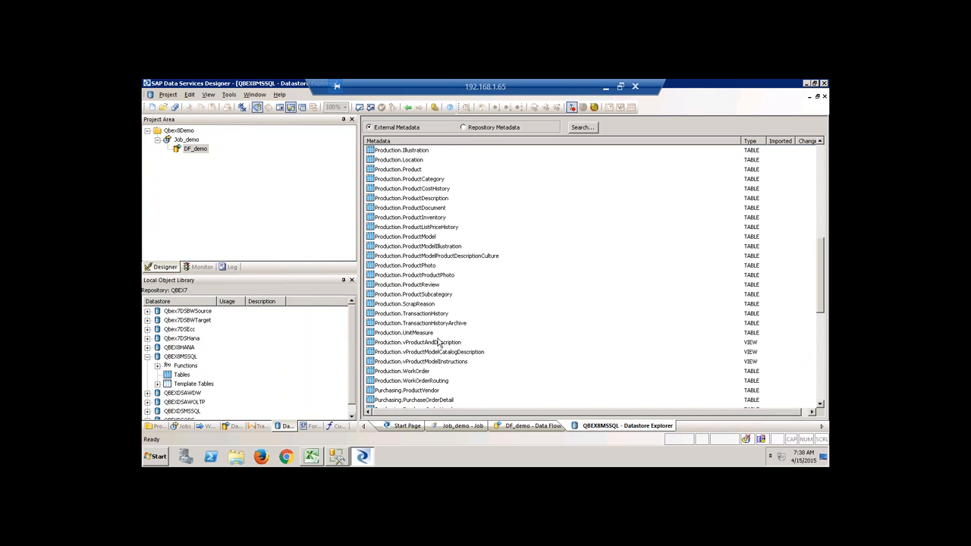
{"action": "scroll", "coordinate": [439, 343], "scroll_direction": "down", "scroll_amount": 2}
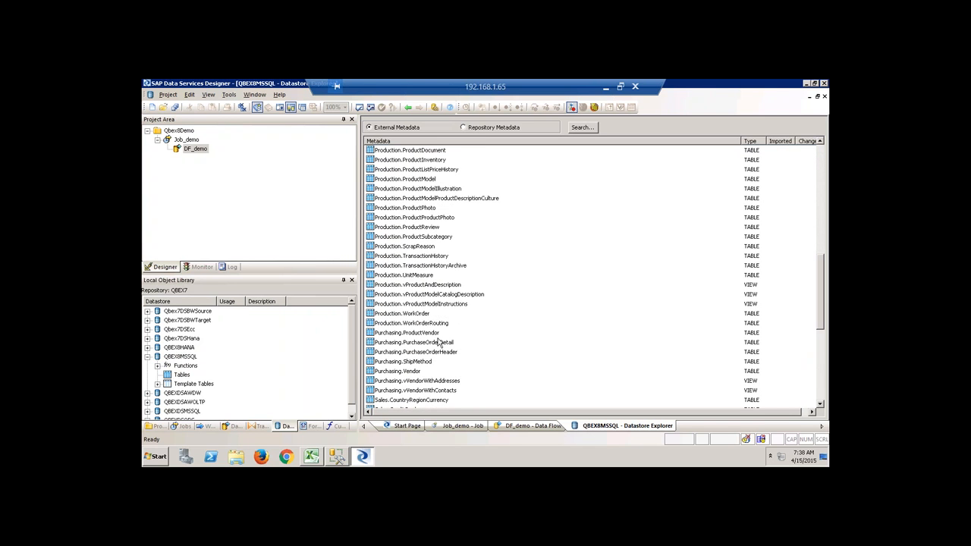
{"action": "scroll", "coordinate": [439, 343], "scroll_direction": "down", "scroll_amount": 5}
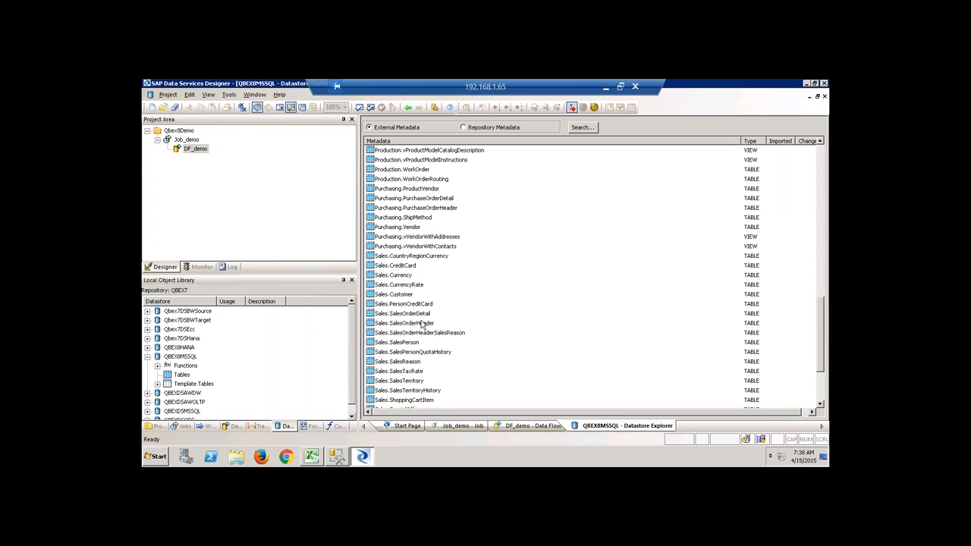
{"action": "left_click", "coordinate": [423, 323]}
{"action": "right_click", "coordinate": [422, 324]}
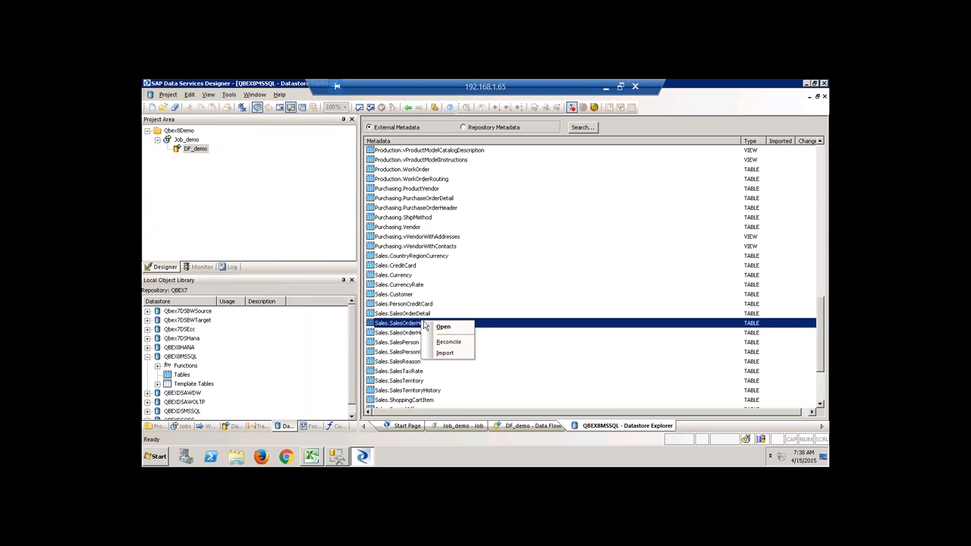
{"action": "left_click", "coordinate": [456, 356]}
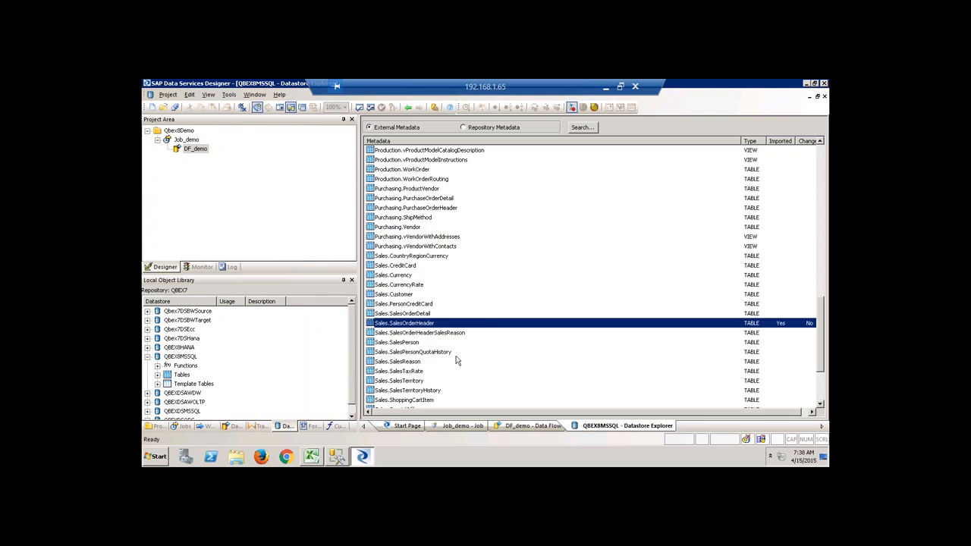
{"action": "right_click", "coordinate": [411, 346]}
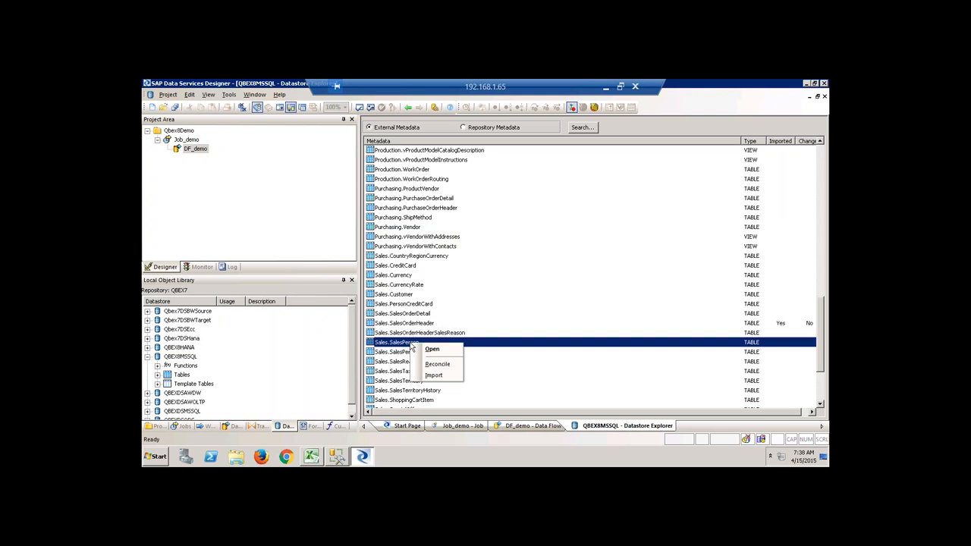
{"action": "left_click", "coordinate": [447, 375]}
{"action": "left_click", "coordinate": [404, 296]}
{"action": "right_click", "coordinate": [404, 295]}
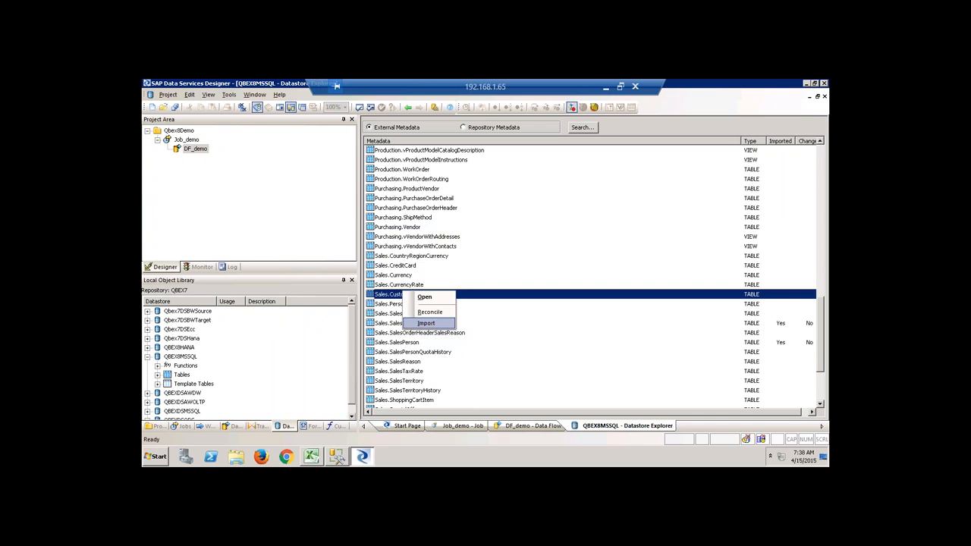
{"action": "left_click", "coordinate": [428, 324]}
Import SalesTerritory, Production.Product and ProductCategory, then close the datastore explorer.
{"action": "scroll", "coordinate": [474, 359], "scroll_direction": "down", "scroll_amount": 3}
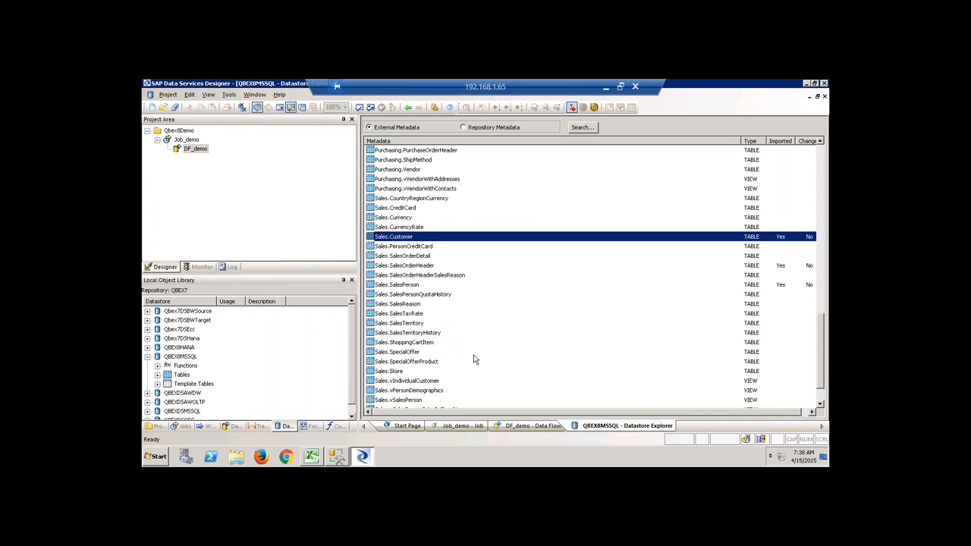
{"action": "scroll", "coordinate": [474, 359], "scroll_direction": "down", "scroll_amount": 1}
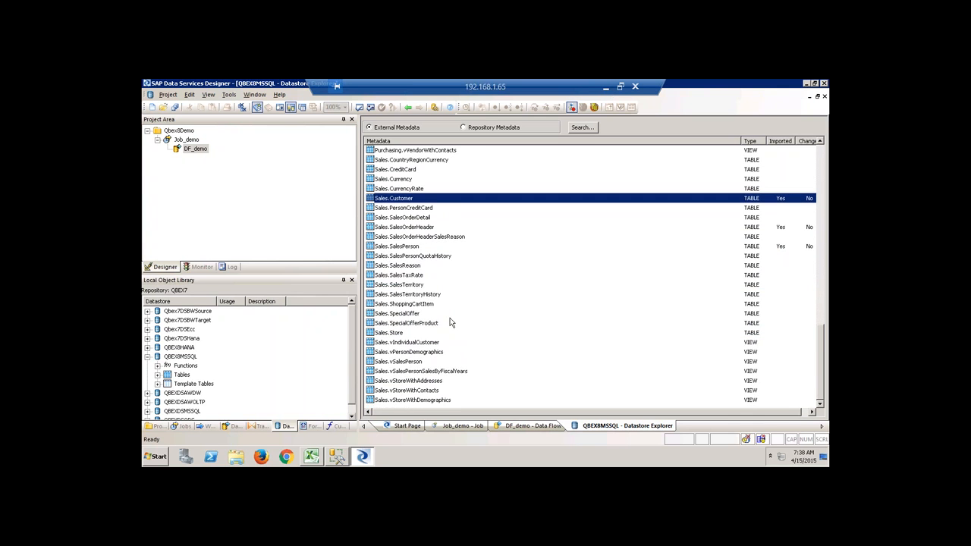
{"action": "right_click", "coordinate": [415, 287]}
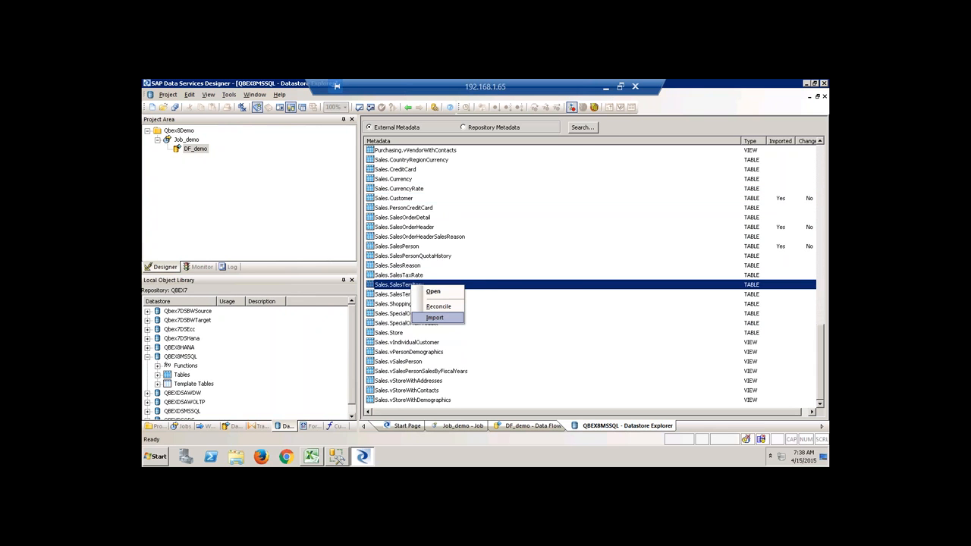
{"action": "left_click", "coordinate": [437, 319]}
{"action": "scroll", "coordinate": [458, 331], "scroll_direction": "up", "scroll_amount": 8}
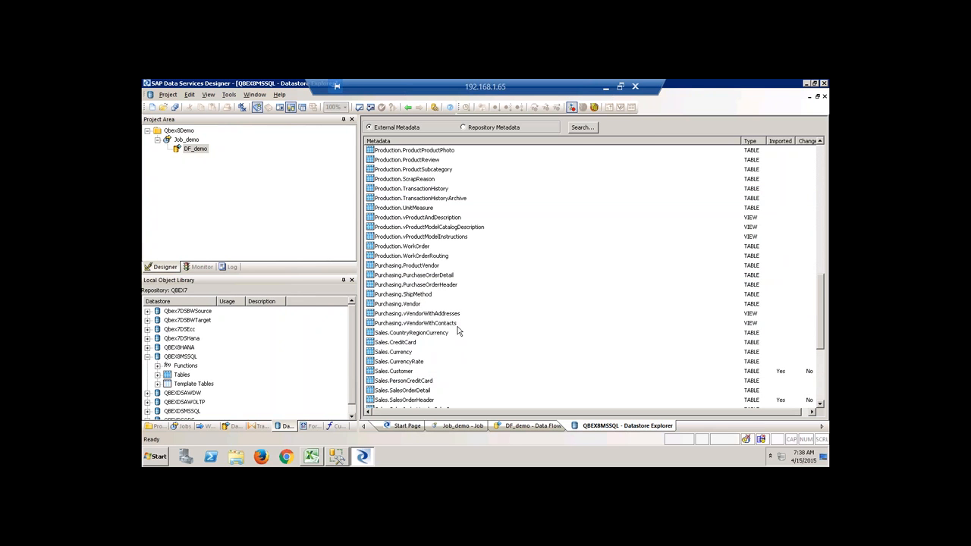
{"action": "scroll", "coordinate": [455, 328], "scroll_direction": "up", "scroll_amount": 2}
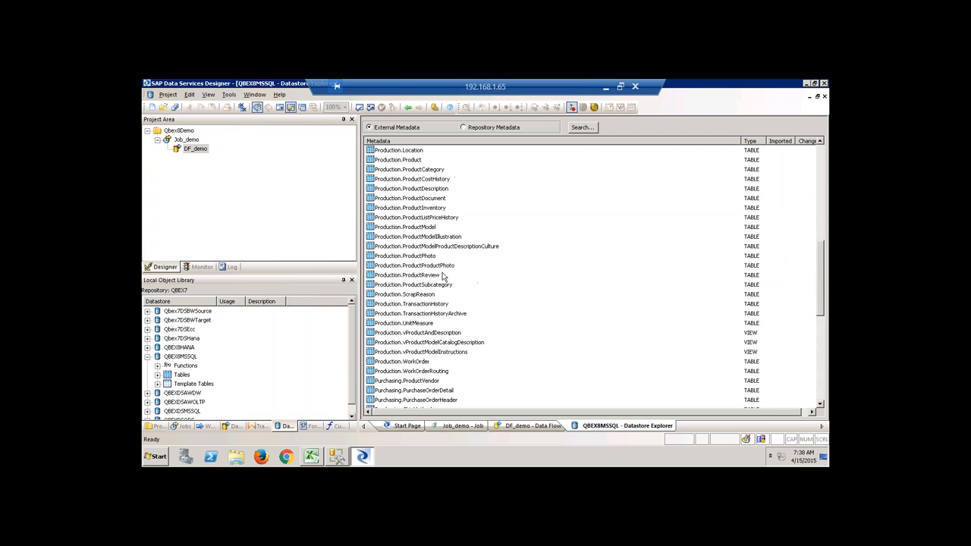
{"action": "scroll", "coordinate": [446, 240], "scroll_direction": "up", "scroll_amount": 1}
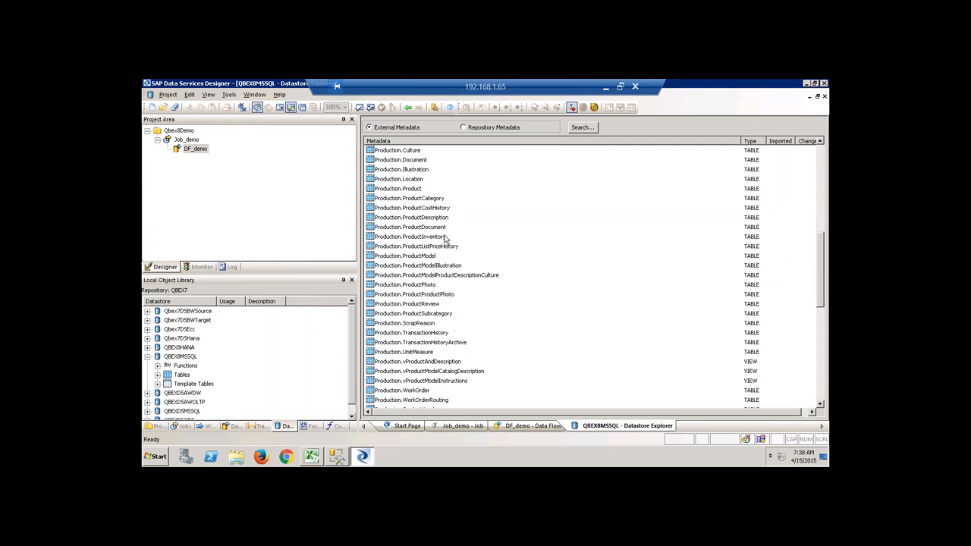
{"action": "right_click", "coordinate": [413, 190]}
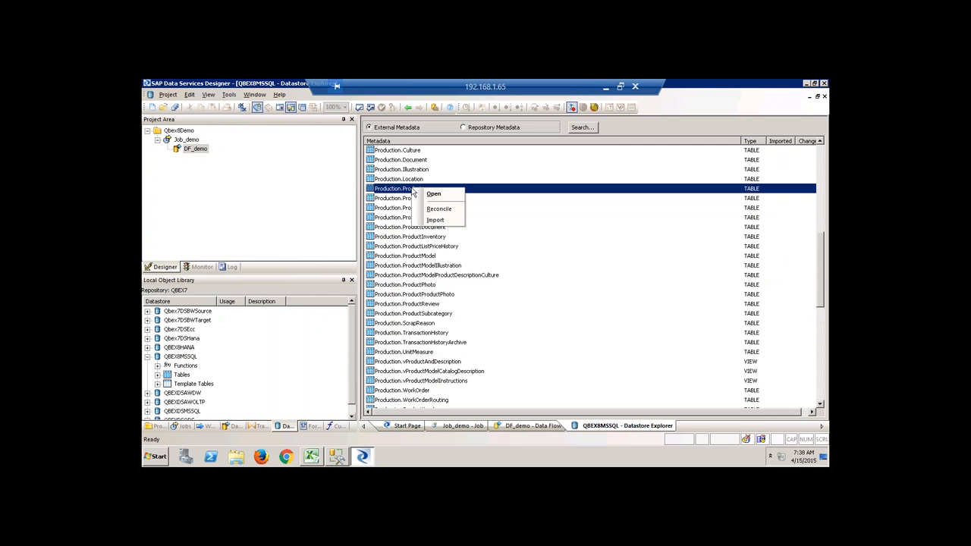
{"action": "left_click", "coordinate": [434, 220]}
{"action": "right_click", "coordinate": [434, 199]}
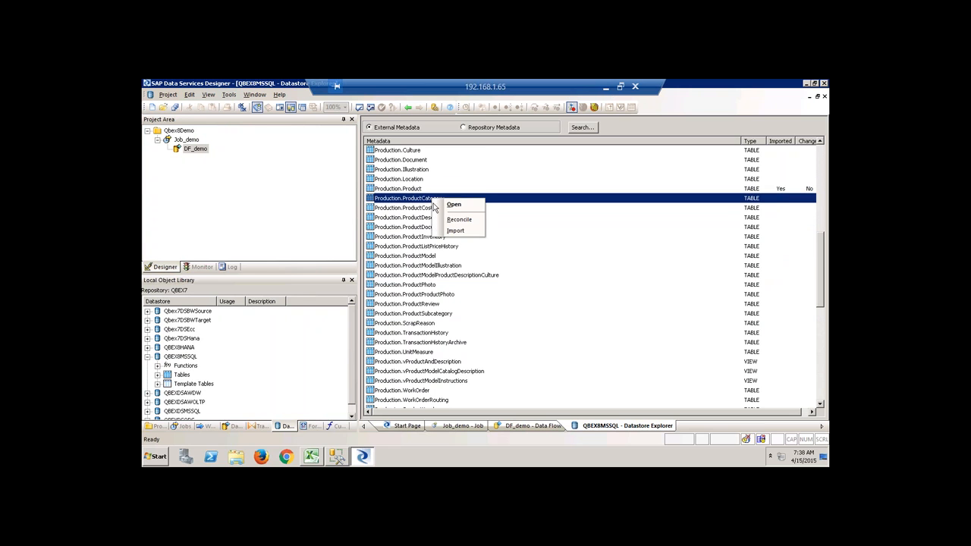
{"action": "left_click", "coordinate": [453, 234]}
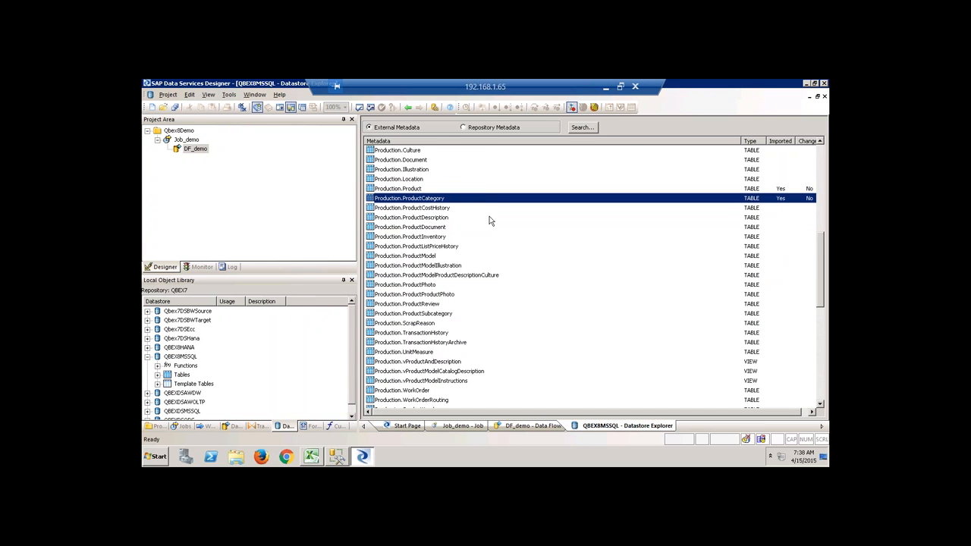
{"action": "left_click", "coordinate": [824, 97]}
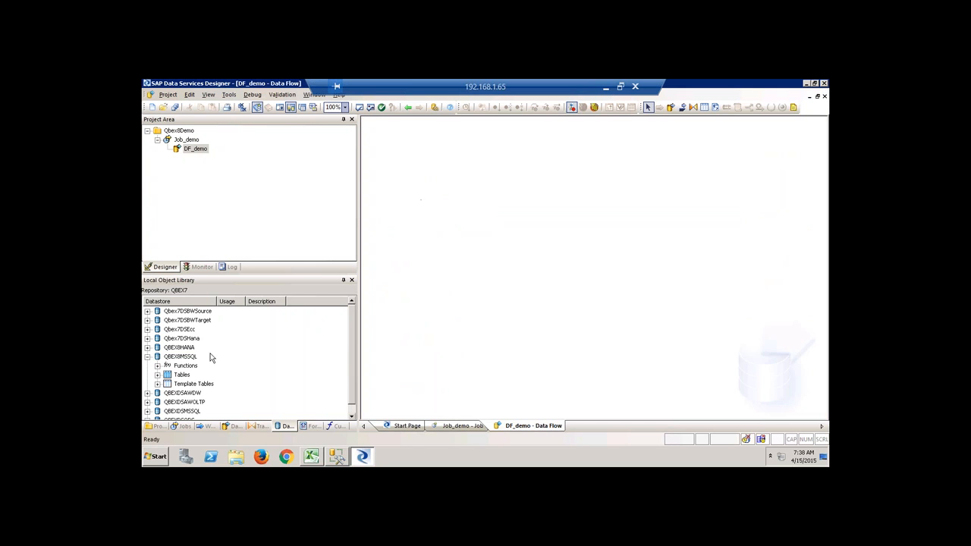
List QBEX8MSSQL's imported tables and open the DF_demo data flow in the Qbex8Demo project.
{"action": "left_click", "coordinate": [159, 375]}
{"action": "scroll", "coordinate": [238, 348], "scroll_direction": "down", "scroll_amount": 2}
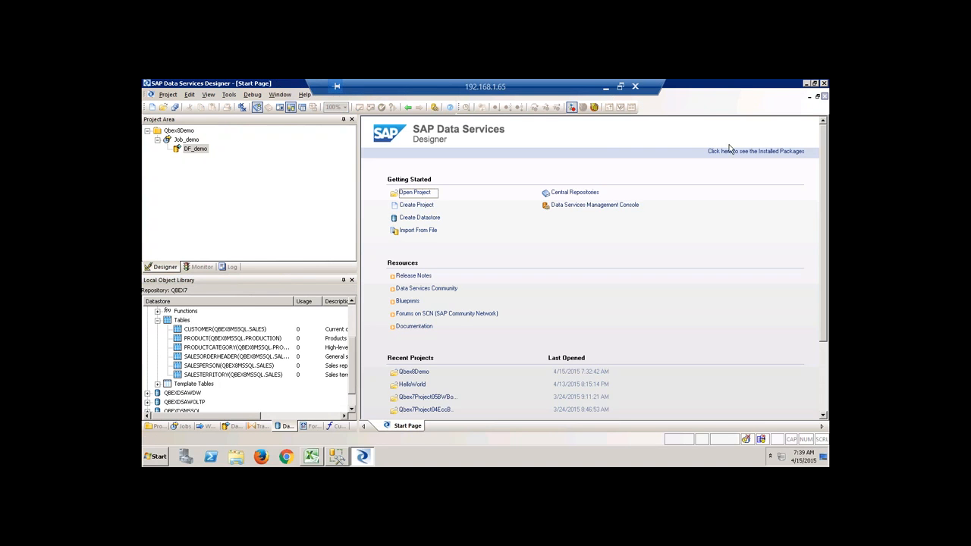
{"action": "left_click", "coordinate": [180, 131]}
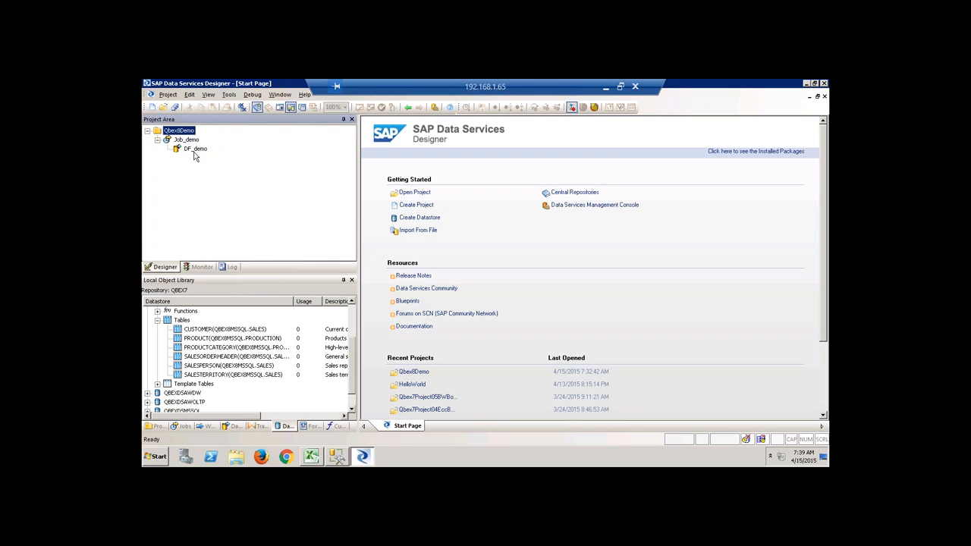
{"action": "left_click", "coordinate": [195, 151]}
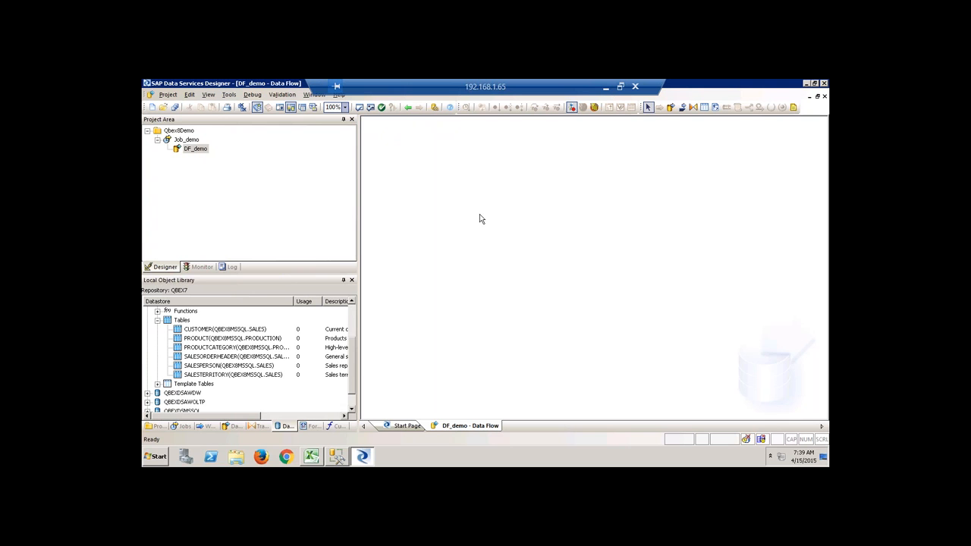
Add CUSTOMER, PRODUCT, PRODUCTCATEGORY, SALESORDERHEADER, SALESPERSON and SALESTERRITORY to DF_demo as sources.
{"action": "left_click_drag", "start_coordinate": [211, 331], "coordinate": [387, 176]}
{"action": "left_click", "coordinate": [417, 182]}
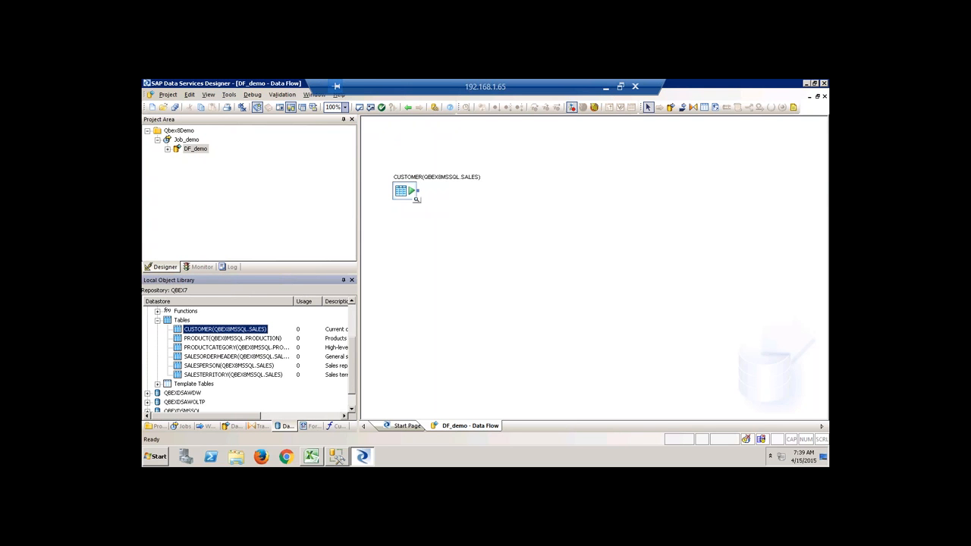
{"action": "left_click_drag", "start_coordinate": [226, 338], "coordinate": [402, 236]}
{"action": "left_click", "coordinate": [436, 244]}
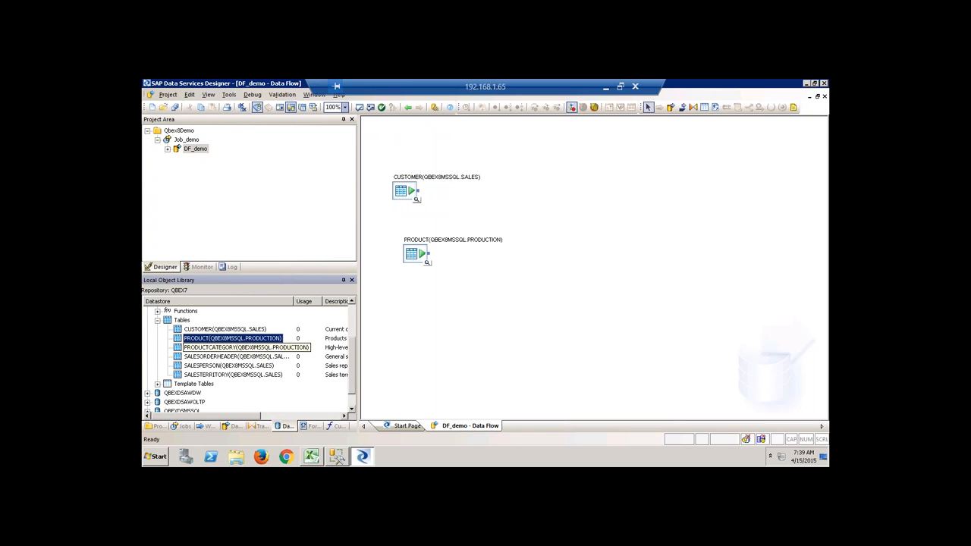
{"action": "left_click_drag", "start_coordinate": [228, 347], "coordinate": [401, 305]}
{"action": "left_click", "coordinate": [436, 310]}
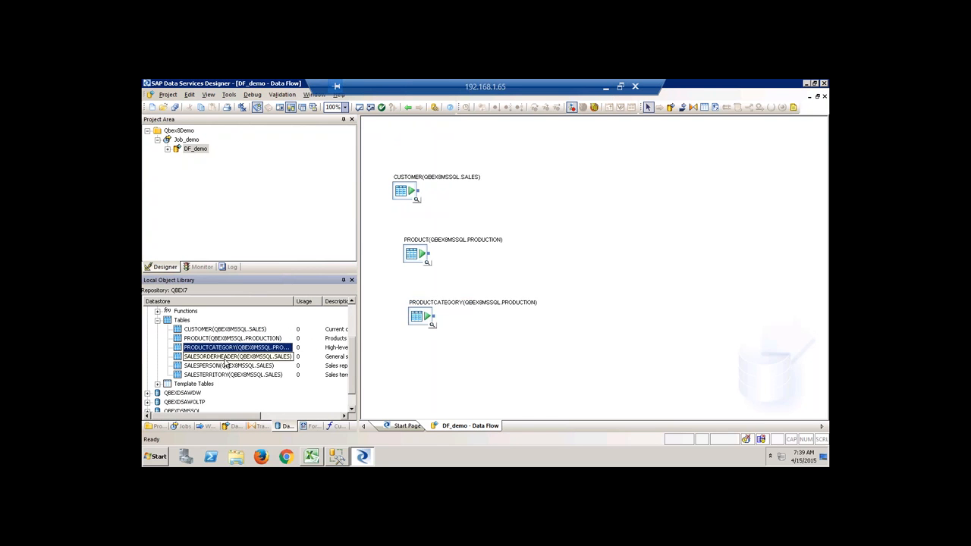
{"action": "left_click_drag", "start_coordinate": [225, 364], "coordinate": [410, 350]}
{"action": "left_click", "coordinate": [436, 357]}
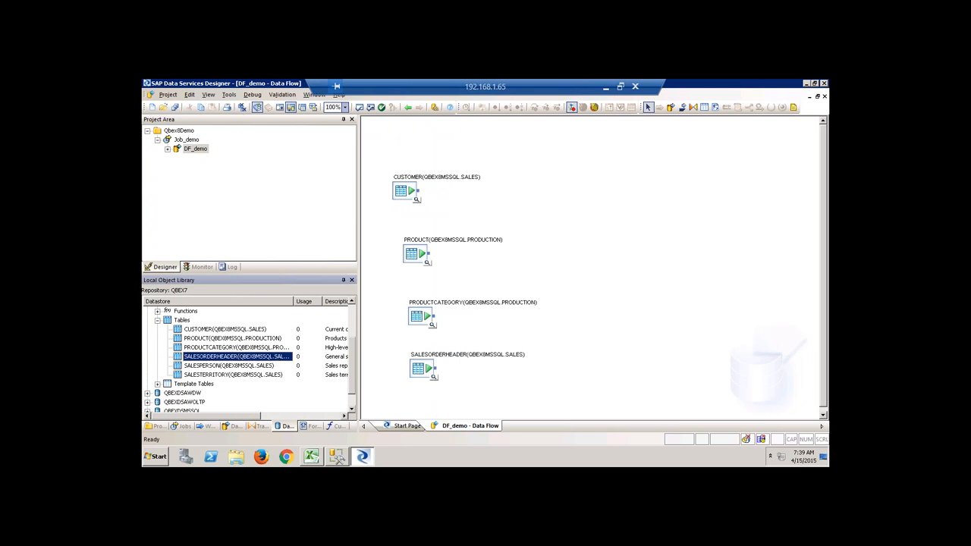
{"action": "left_click_drag", "start_coordinate": [228, 366], "coordinate": [422, 401]}
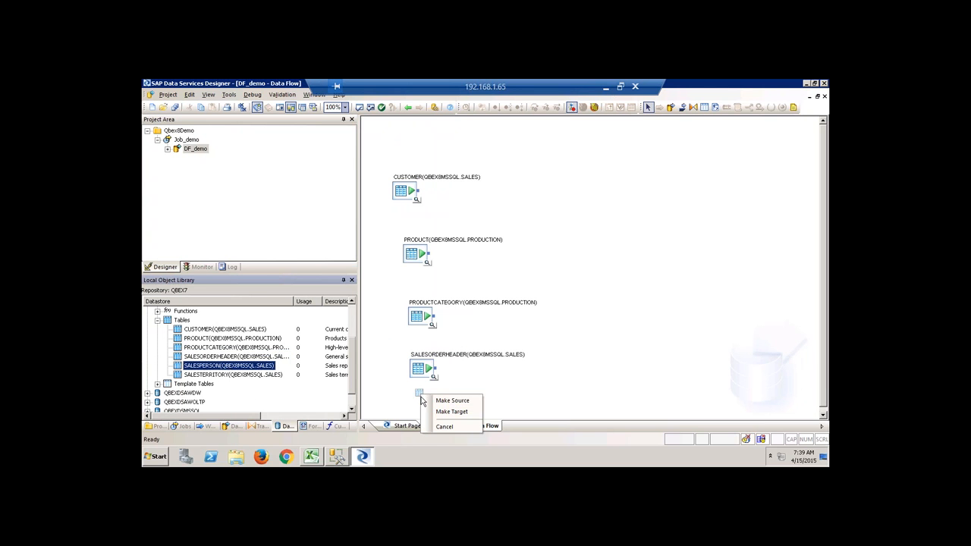
{"action": "left_click", "coordinate": [446, 402]}
{"action": "left_click_drag", "start_coordinate": [216, 376], "coordinate": [408, 135]}
{"action": "left_click", "coordinate": [434, 140]}
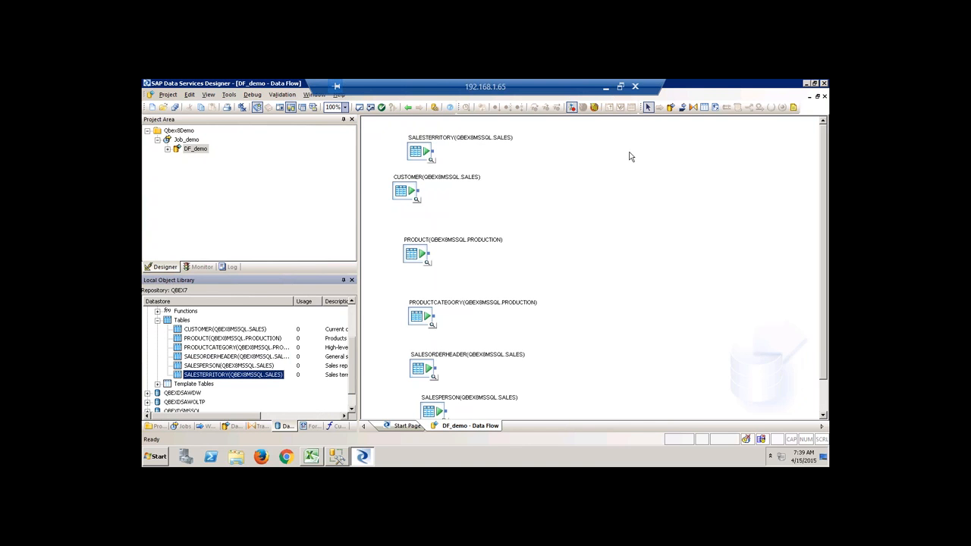
Place a SALESTET template table in the QBEX8HANA datastore and begin replacing its SYSTEM owner.
{"action": "left_click", "coordinate": [704, 110]}
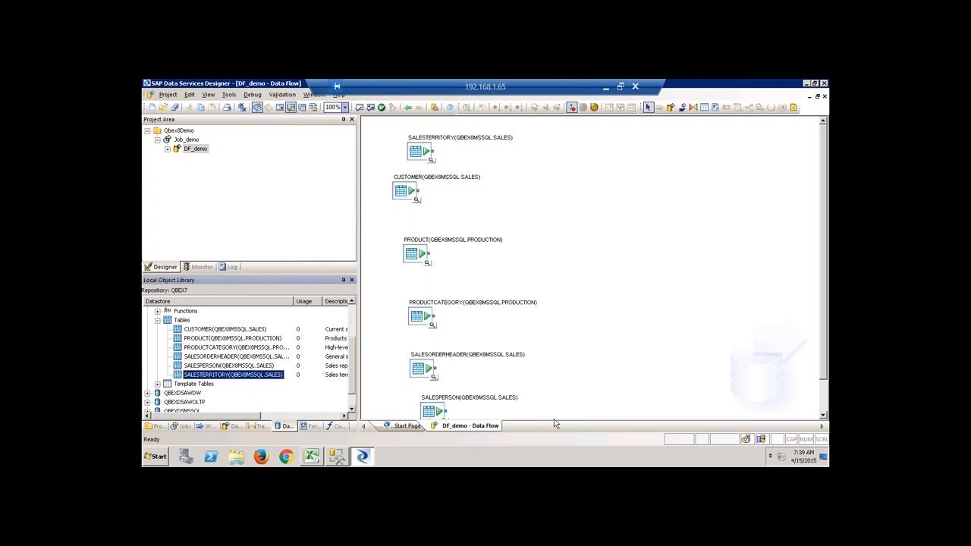
{"action": "left_click", "coordinate": [703, 107]}
{"action": "left_click", "coordinate": [664, 142]}
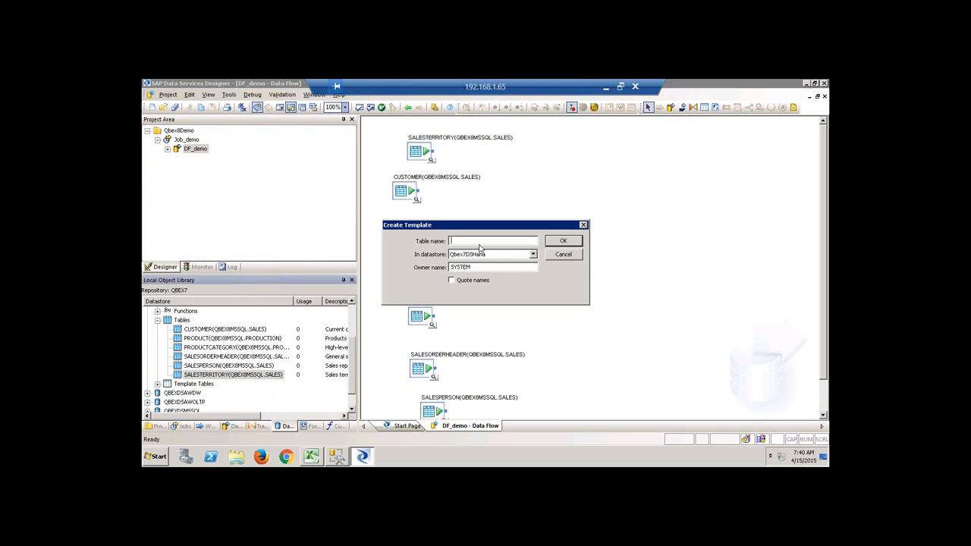
{"action": "type", "text": "SALESTET"}
{"action": "left_click", "coordinate": [491, 256]}
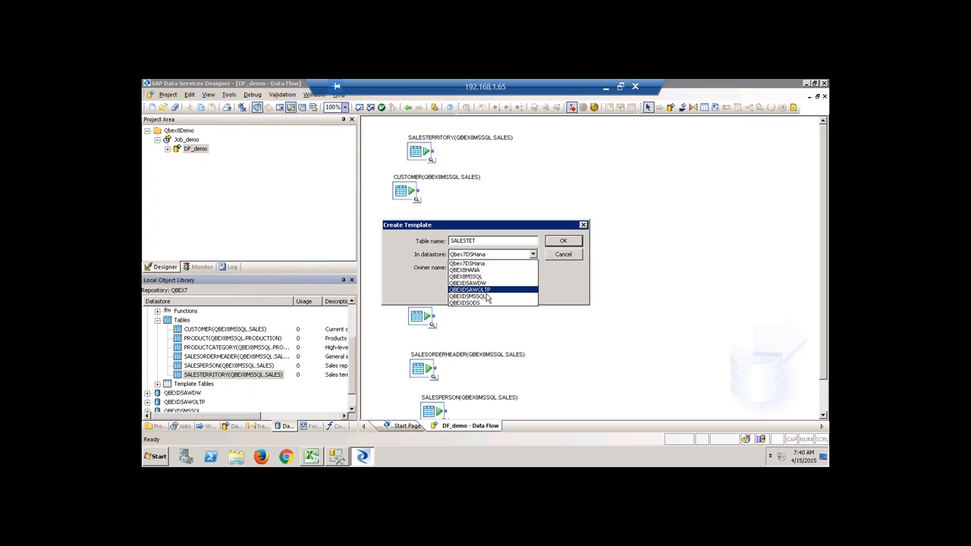
{"action": "left_click", "coordinate": [465, 270]}
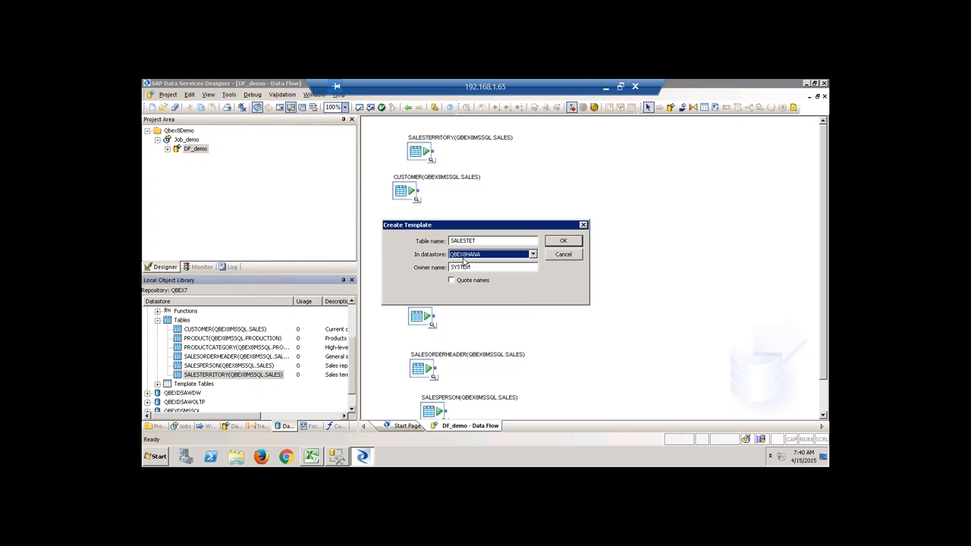
{"action": "double_click", "coordinate": [481, 270]}
{"action": "key", "text": "BackSpace"}
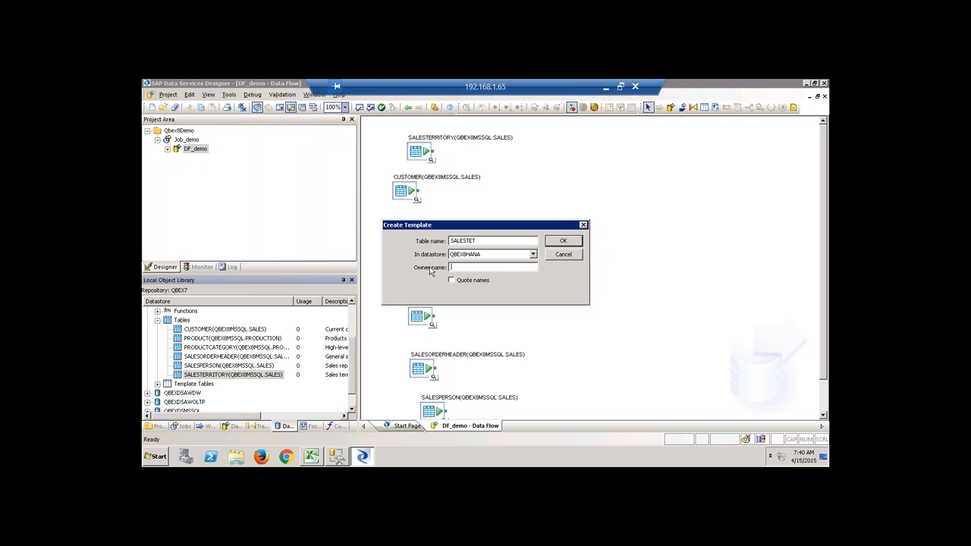
{"action": "type", "text": "QBEX"}
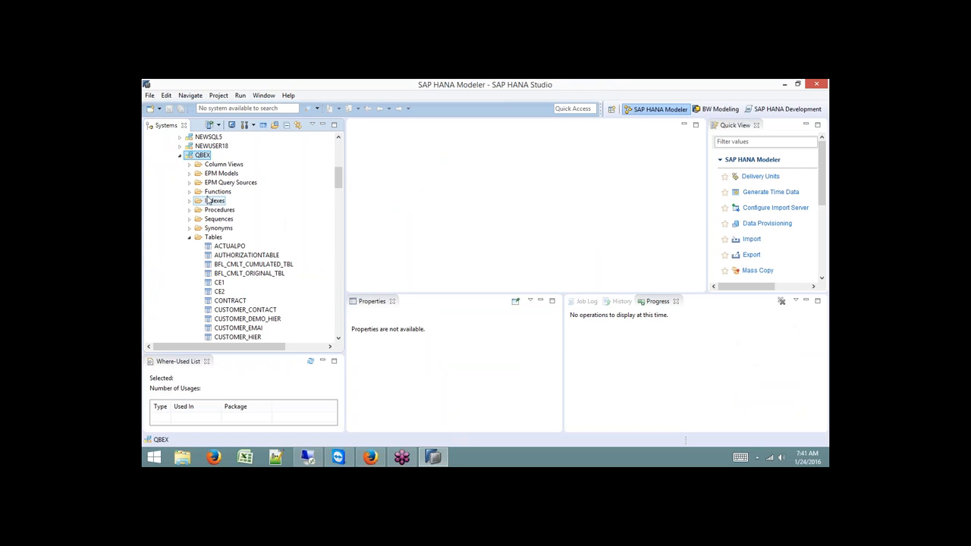
{"action": "left_click", "coordinate": [179, 155]}
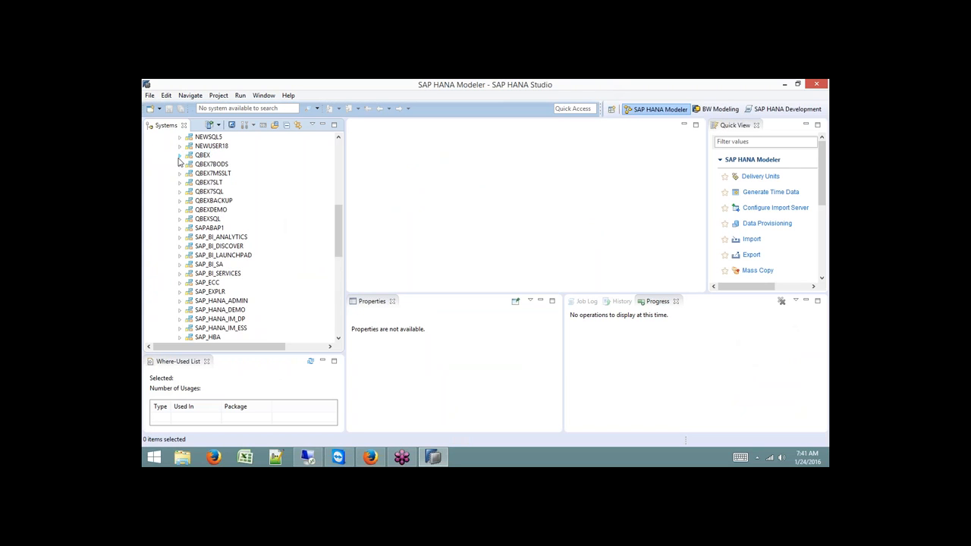
Open an SQL console on the SP9 system and run CREATE SCHEMA with single quotes.
{"action": "scroll", "coordinate": [340, 166], "scroll_direction": "up", "scroll_amount": 10}
{"action": "left_click", "coordinate": [263, 145]}
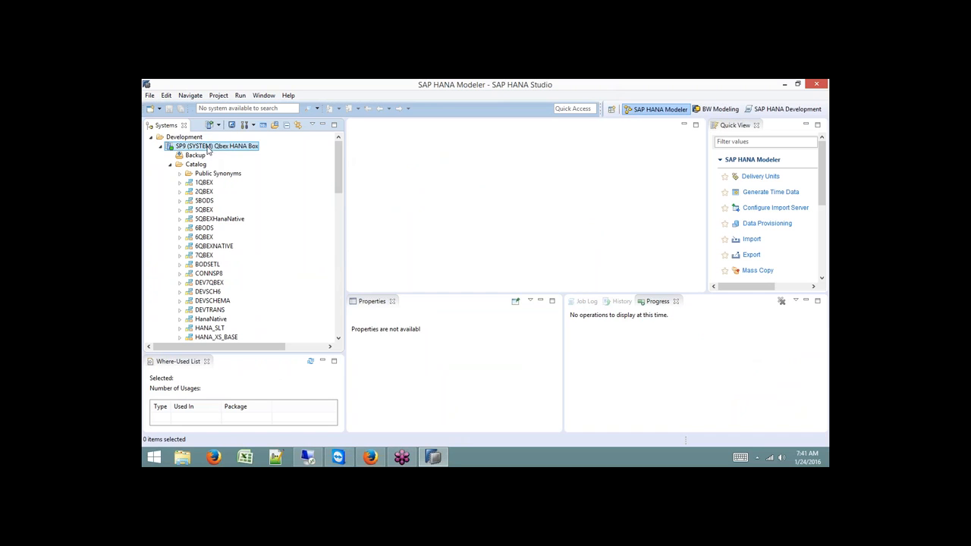
{"action": "left_click", "coordinate": [263, 125]}
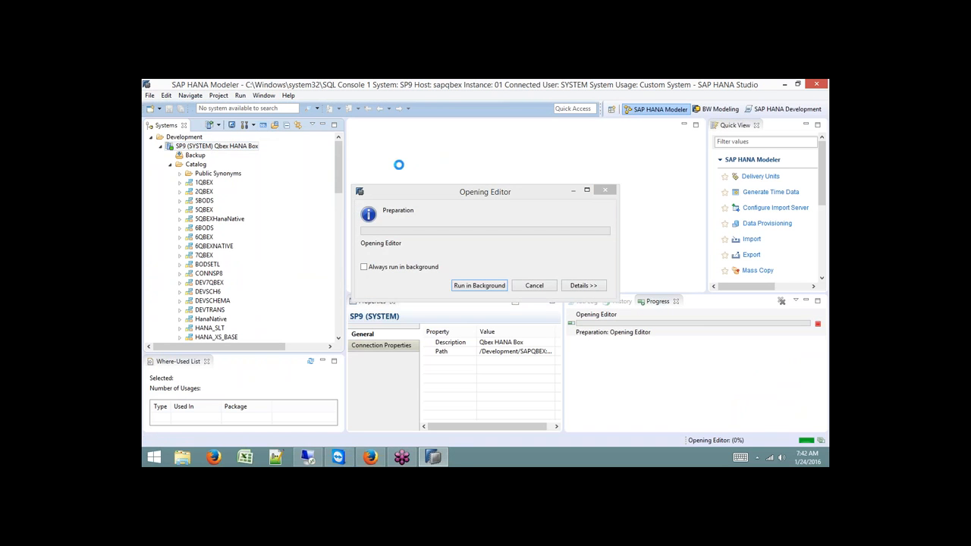
{"action": "key", "text": "Return"}
{"action": "type", "text": "C"}
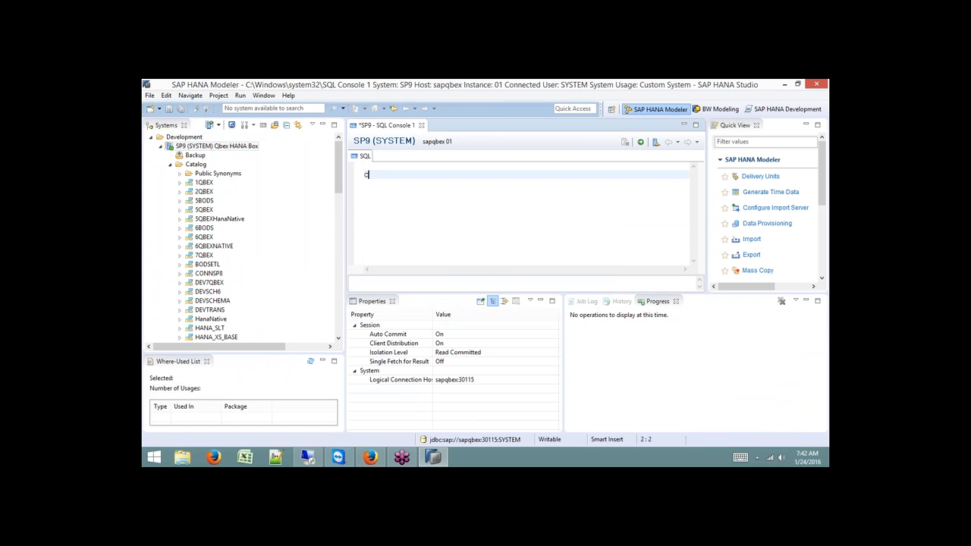
{"action": "type", "text": "REATE SCHE"}
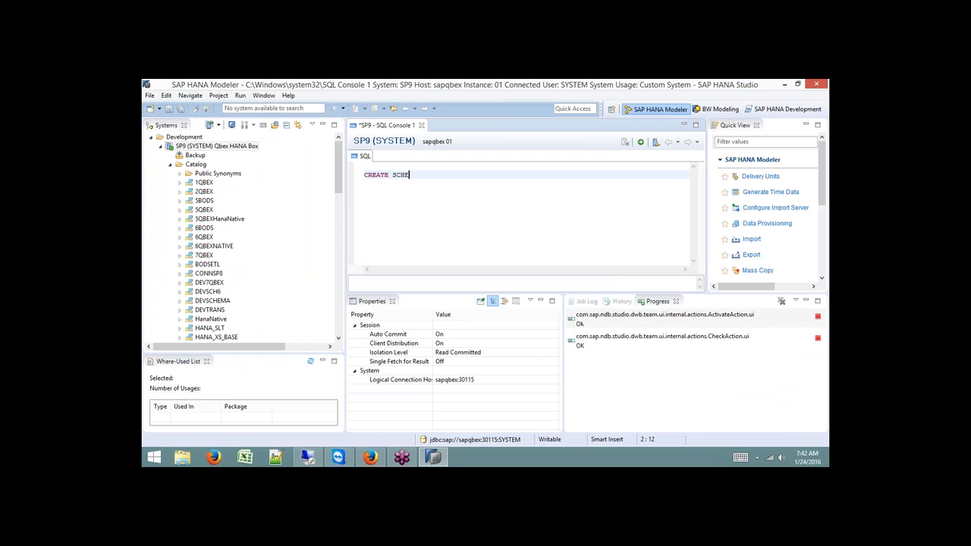
{"action": "type", "text": "MA 'QBE"}
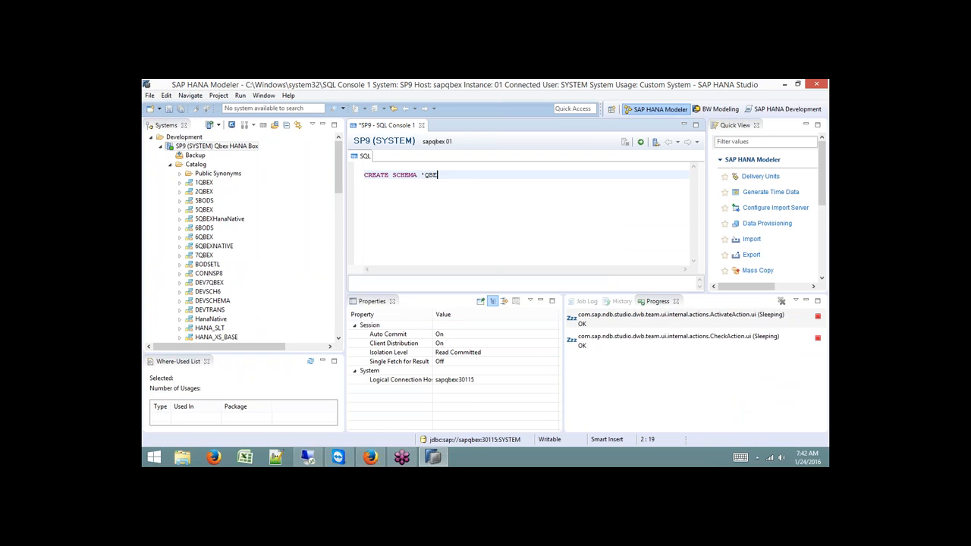
{"action": "type", "text": "XSDEMO';"}
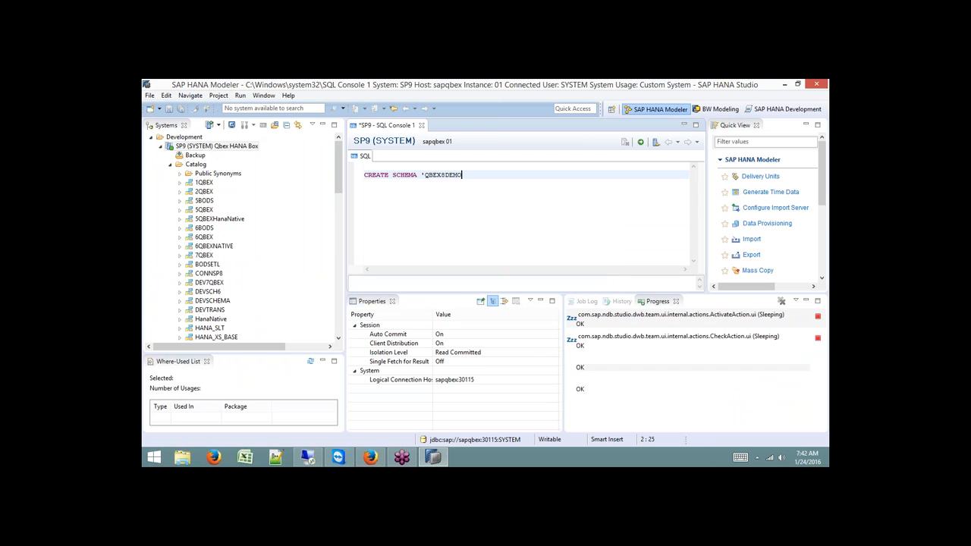
{"action": "key", "text": "shift+Home"}
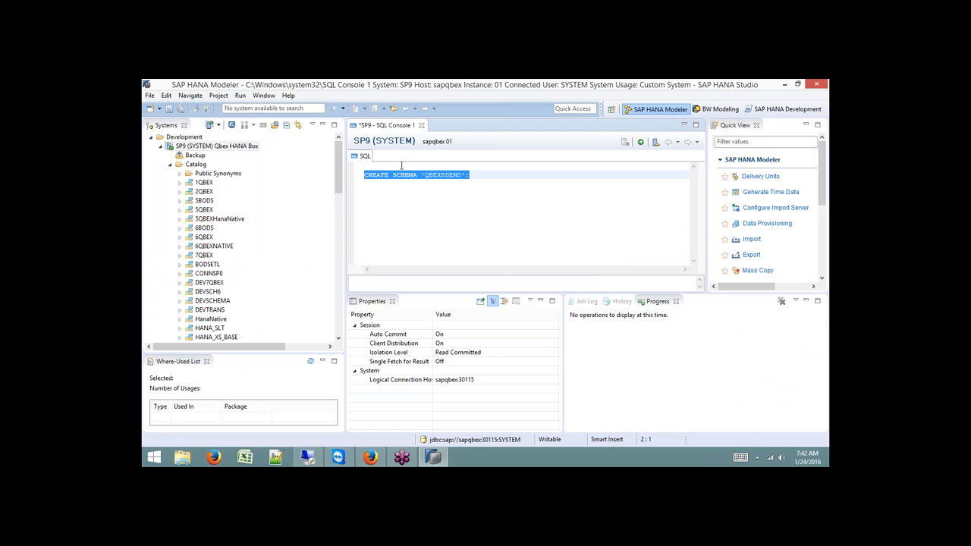
{"action": "left_click", "coordinate": [640, 142]}
Rerun the statement as CREATE SCHEMA "QBEX8DEMO"; with double quotes, then return to Data Services.
{"action": "left_click", "coordinate": [423, 173]}
{"action": "key", "text": "BackSpace"}
{"action": "type", "text": "\""}
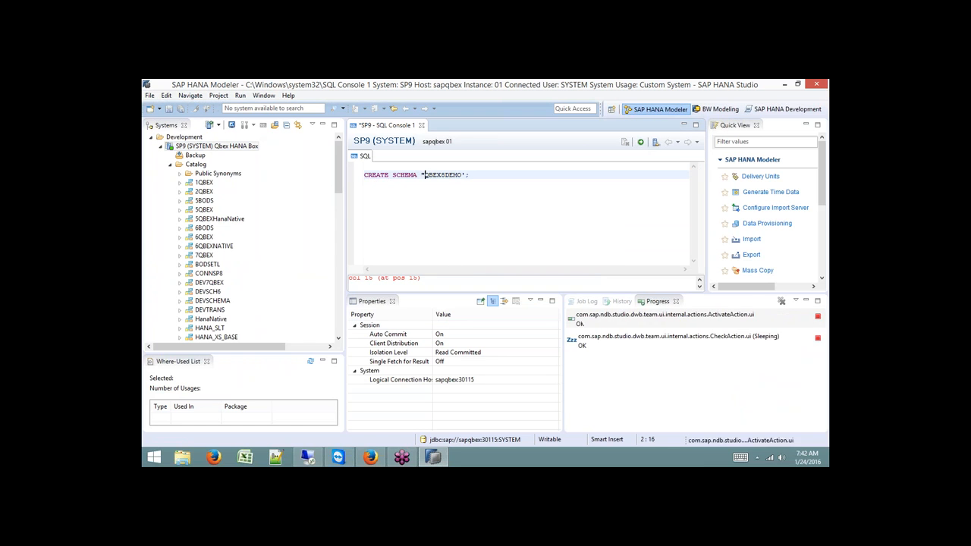
{"action": "key", "text": "Right"}
{"action": "key", "text": "Right"}
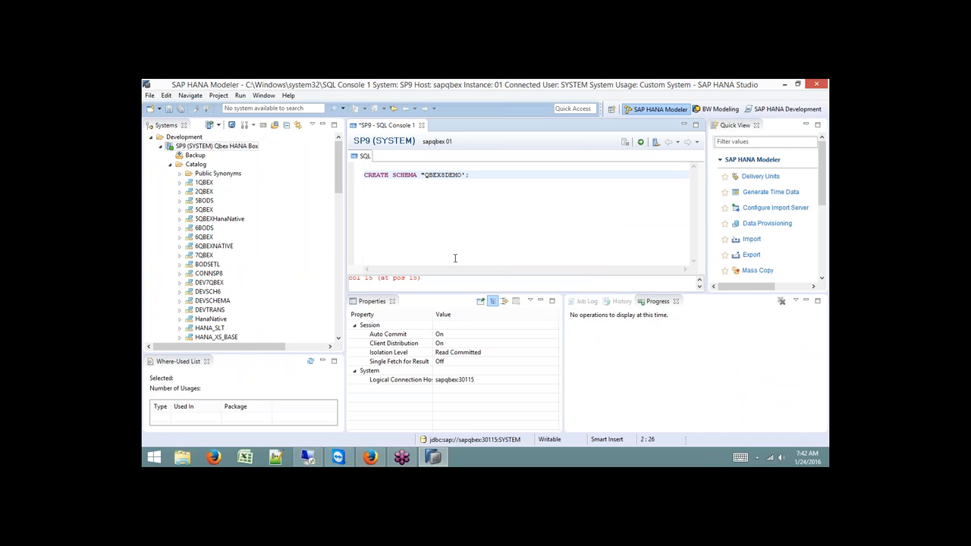
{"action": "key", "text": "Right"}
{"action": "key", "text": "Right"}
{"action": "key", "text": "Right"}
{"action": "key", "text": "BackSpace"}
{"action": "type", "text": "\""}
{"action": "left_click_drag", "start_coordinate": [468, 175], "coordinate": [365, 165]}
{"action": "left_click", "coordinate": [640, 142]}
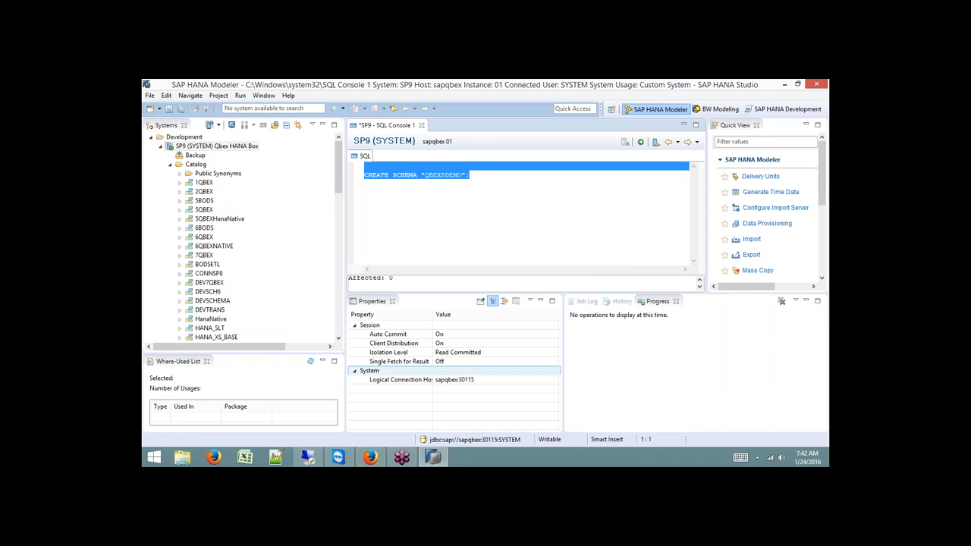
{"action": "left_click", "coordinate": [371, 459]}
{"action": "left_click", "coordinate": [311, 460]}
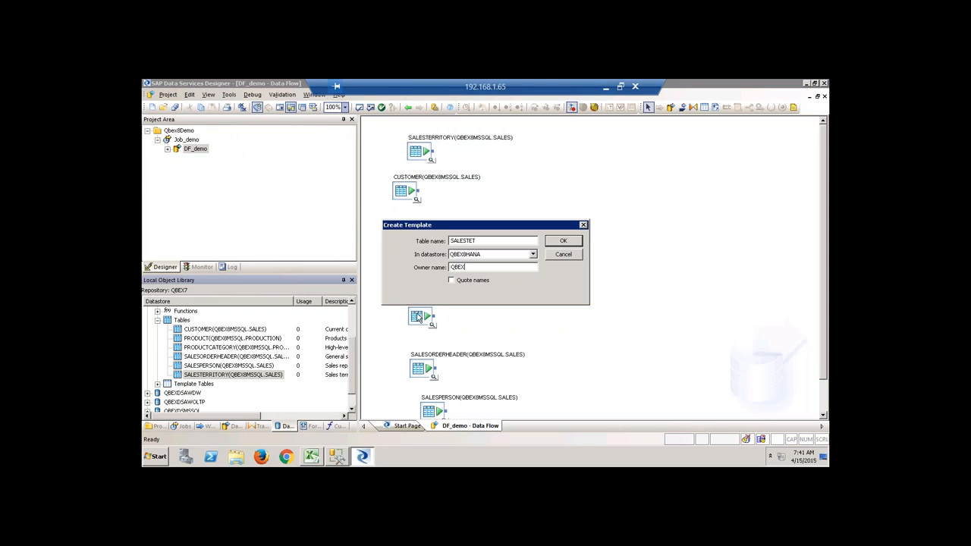
Finish SALESTET with owner QBEX8DEMO and connect SALESTERRITORY to it.
{"action": "type", "text": "DEMO"}
{"action": "left_click", "coordinate": [557, 245]}
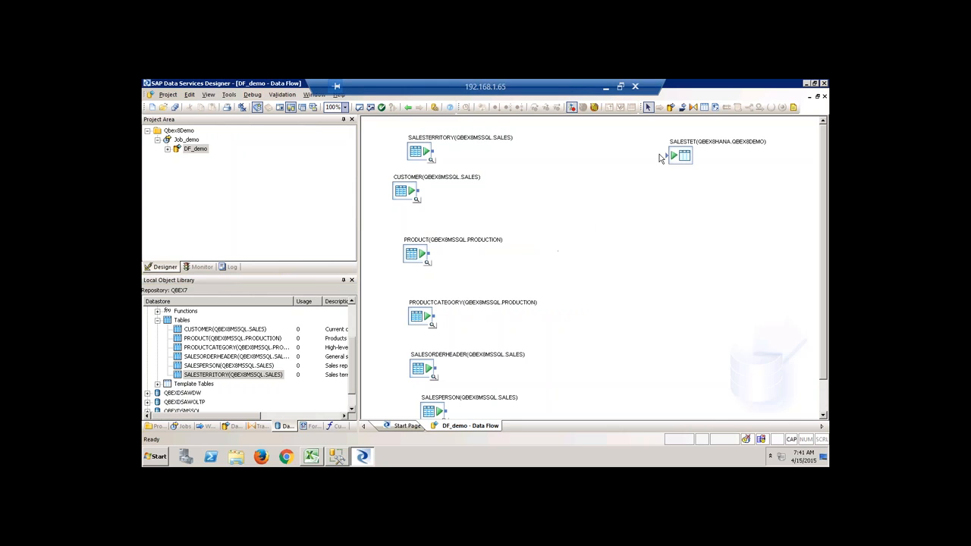
{"action": "left_click_drag", "start_coordinate": [434, 153], "coordinate": [669, 163]}
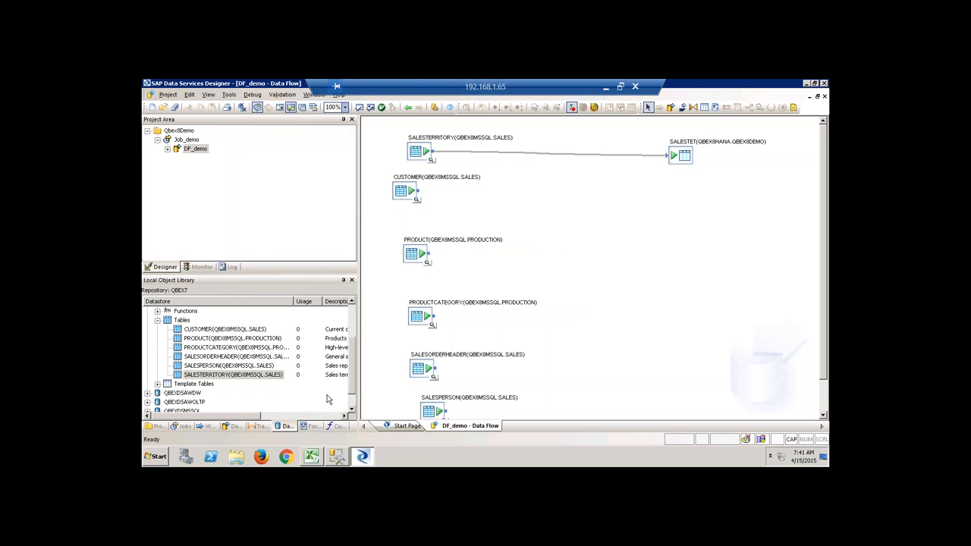
Add a CUSTOMER template table in QBEX8HANA owned by QBEX8DEMO and connect the CUSTOMER source to it.
{"action": "left_click", "coordinate": [260, 427]}
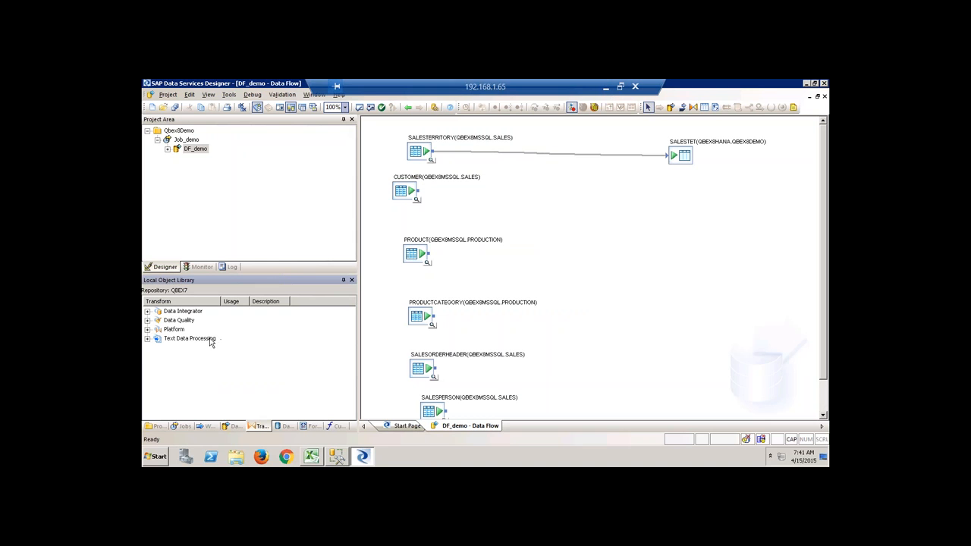
{"action": "left_click", "coordinate": [704, 107]}
{"action": "left_click", "coordinate": [671, 191]}
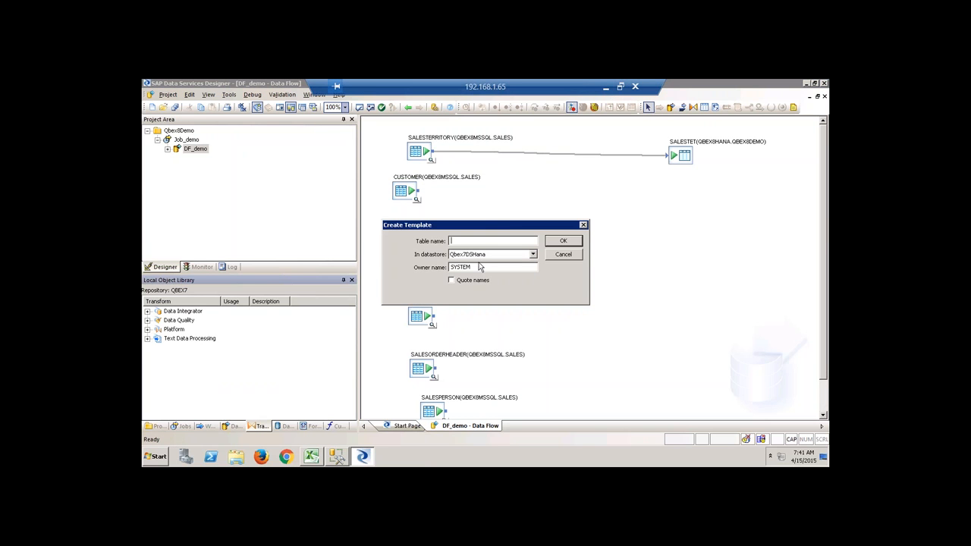
{"action": "type", "text": "CUSTOMER"}
{"action": "left_click", "coordinate": [490, 254]}
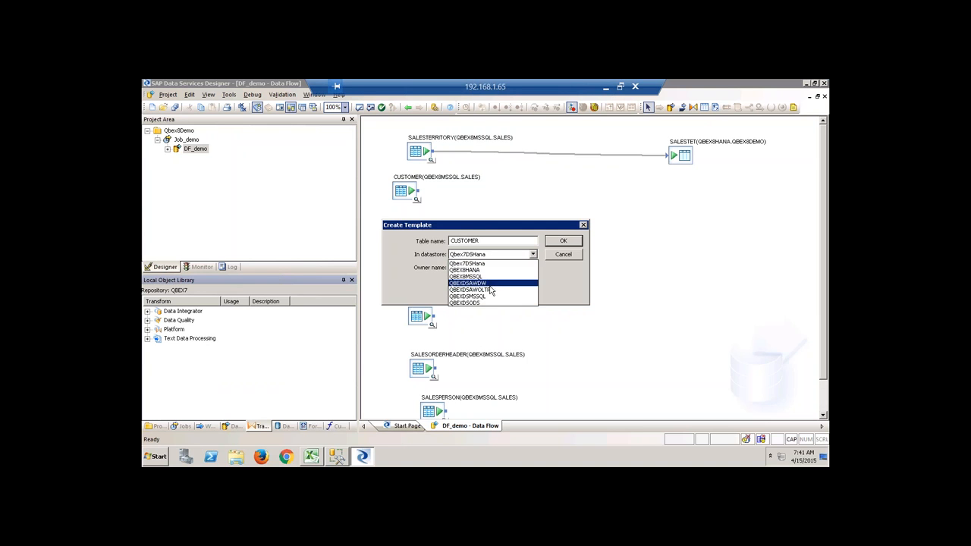
{"action": "left_click", "coordinate": [480, 271]}
{"action": "left_click_drag", "start_coordinate": [475, 267], "coordinate": [422, 261]}
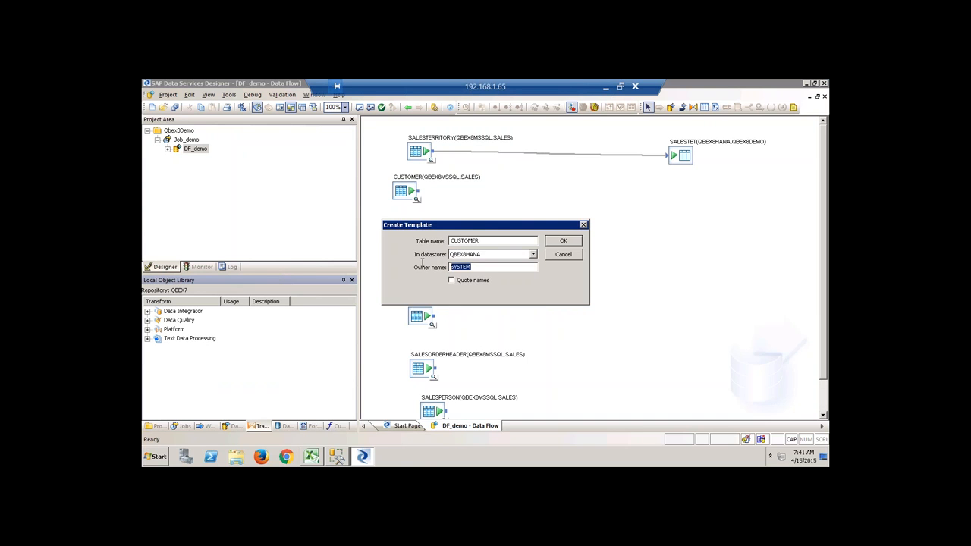
{"action": "type", "text": "QBEX8DEMO"}
{"action": "left_click", "coordinate": [563, 241]}
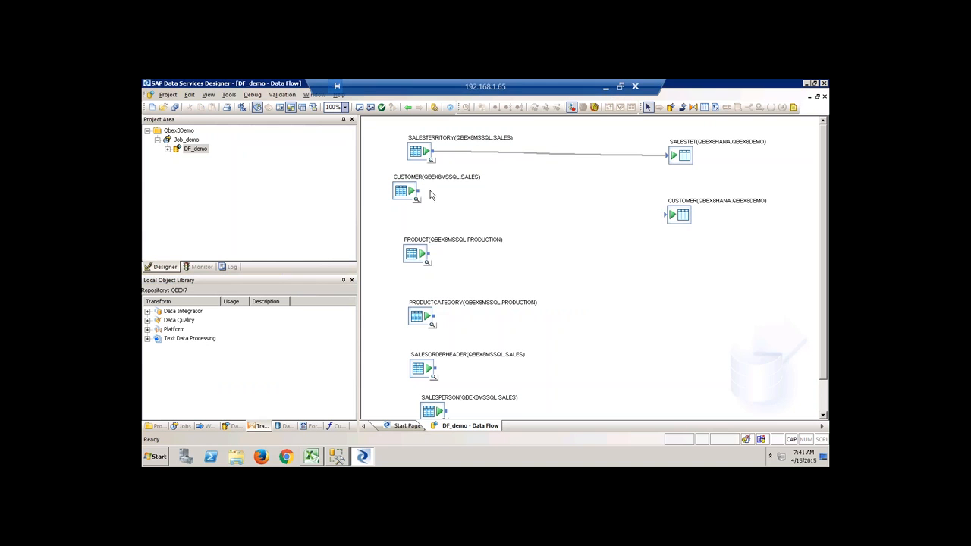
{"action": "left_click_drag", "start_coordinate": [422, 191], "coordinate": [667, 215]}
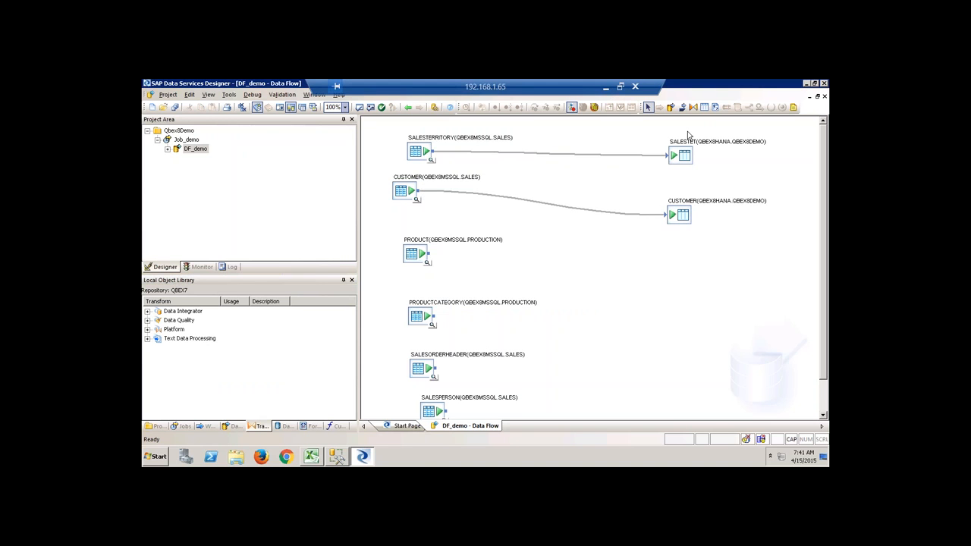
Add a PRODUCT template table in QBEX8HANA owned by QBEX8DEMO and connect the PRODUCT source to it.
{"action": "left_click", "coordinate": [673, 255]}
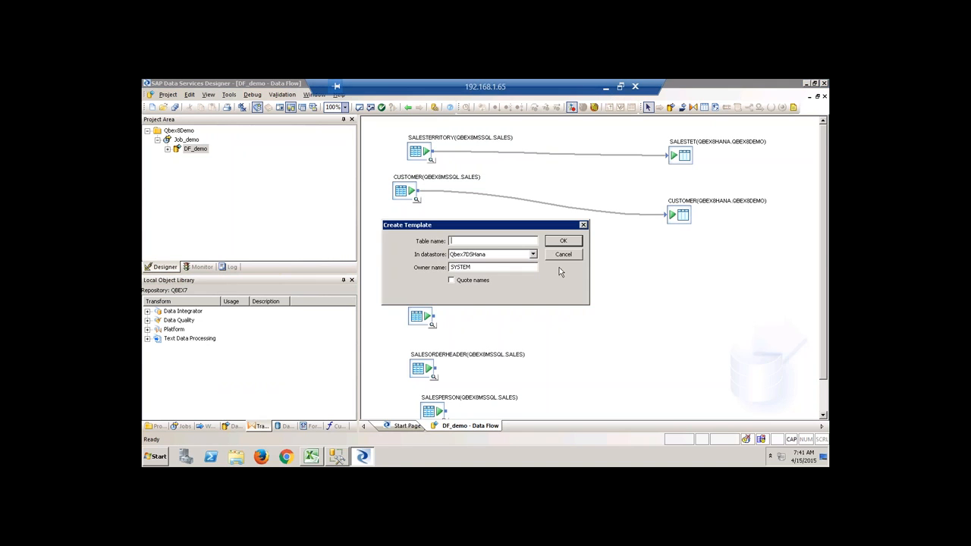
{"action": "left_click_drag", "start_coordinate": [517, 227], "coordinate": [605, 199]}
{"action": "type", "text": "PRODUCT"}
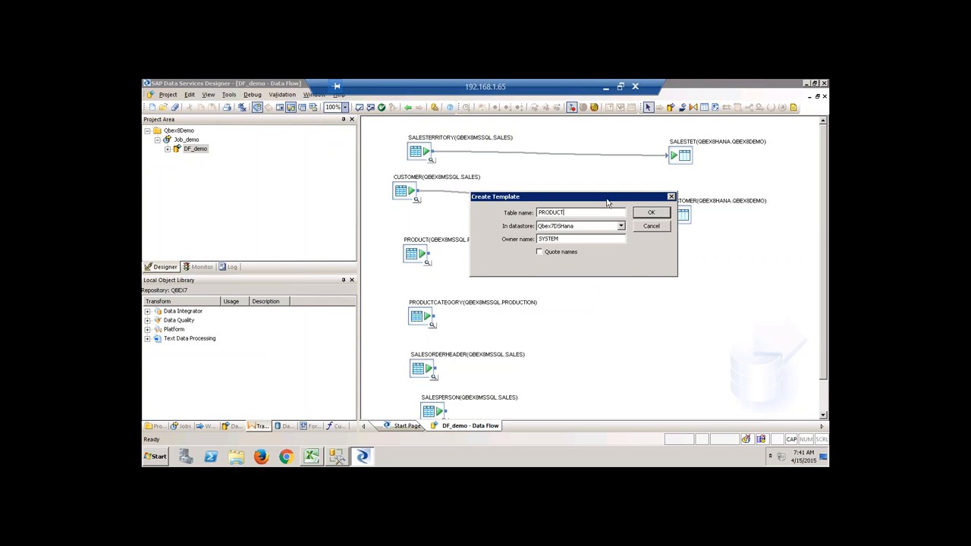
{"action": "left_click", "coordinate": [620, 226]}
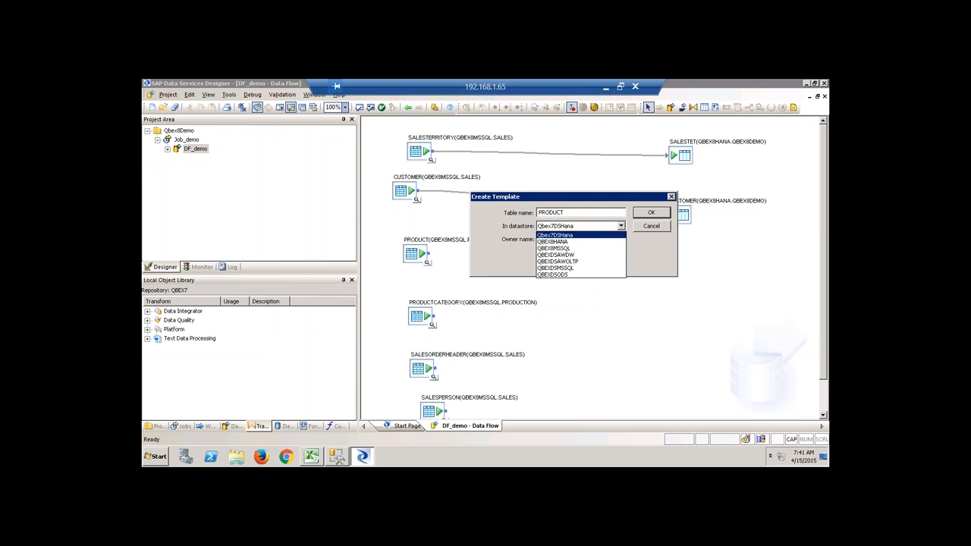
{"action": "left_click", "coordinate": [554, 241]}
{"action": "left_click_drag", "start_coordinate": [570, 241], "coordinate": [518, 234]}
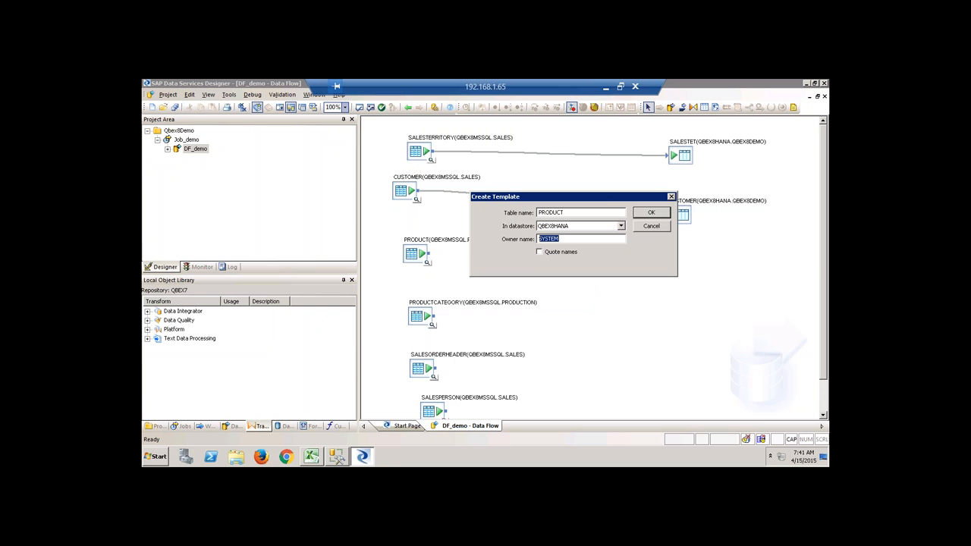
{"action": "type", "text": "QBEX8DEMO"}
{"action": "left_click", "coordinate": [651, 213]}
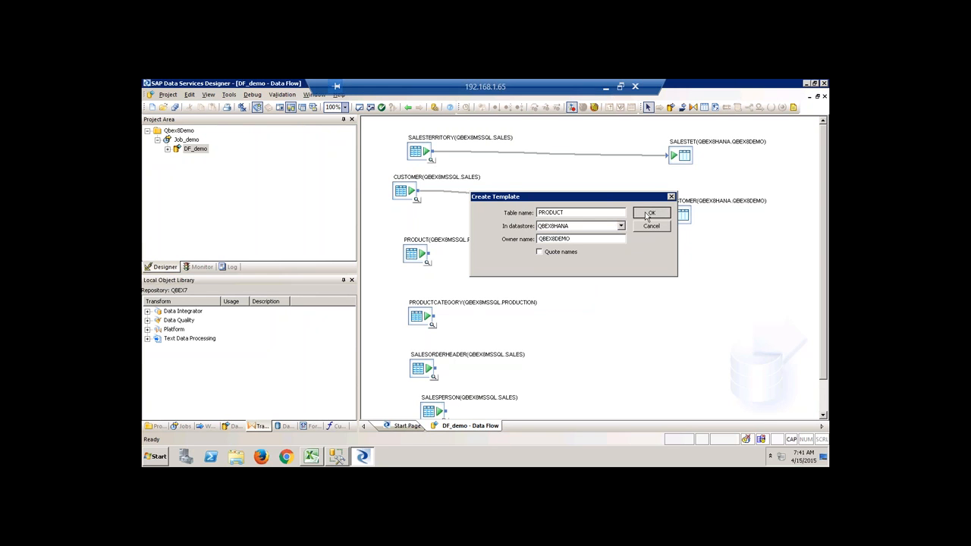
{"action": "left_click_drag", "start_coordinate": [431, 254], "coordinate": [686, 273]}
Add a PRODUCTCAT template table in QBEX8HANA owned by QBEX8DEMO and connect PRODUCTCATEGORY to it.
{"action": "left_click", "coordinate": [704, 108]}
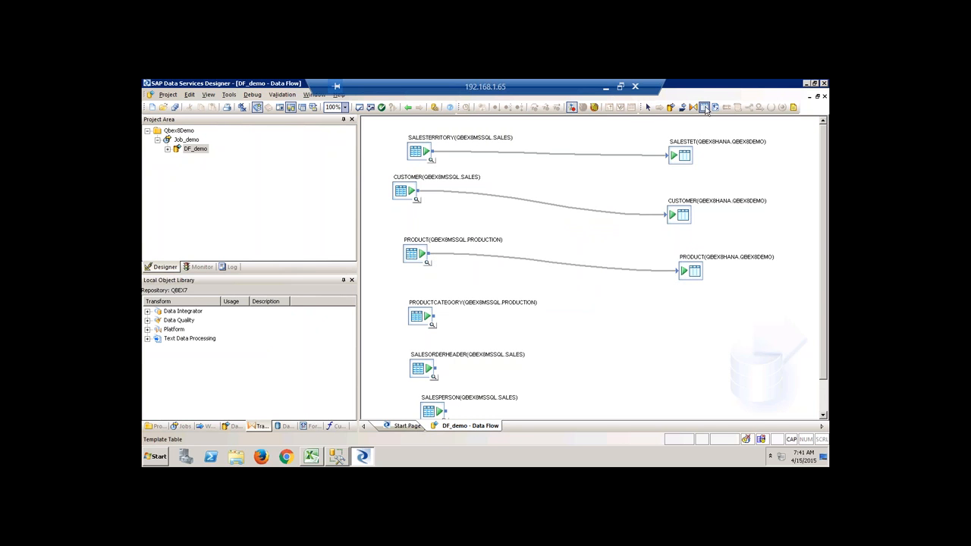
{"action": "left_click", "coordinate": [683, 324]}
{"action": "left_click_drag", "start_coordinate": [499, 225], "coordinate": [517, 193]}
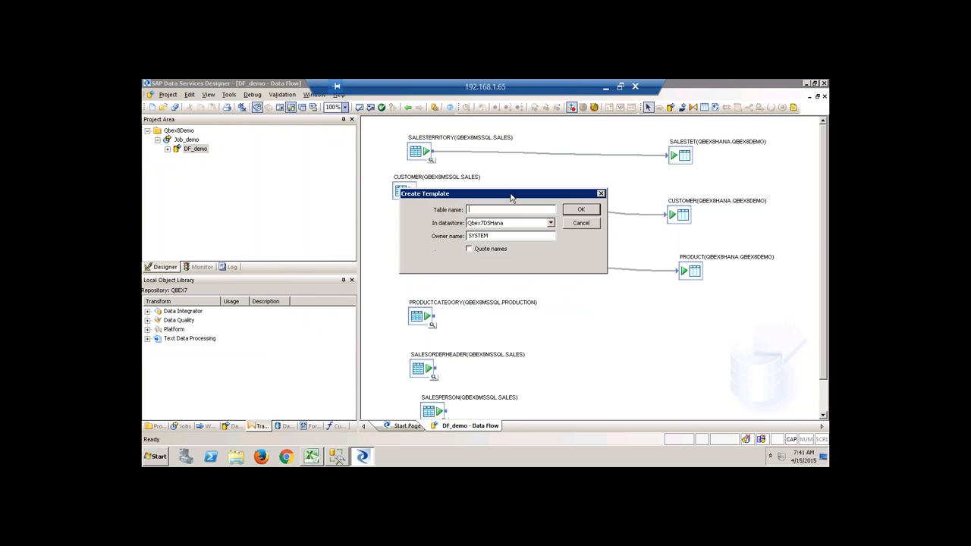
{"action": "type", "text": "PRODUCTCAT"}
{"action": "left_click", "coordinate": [523, 224]}
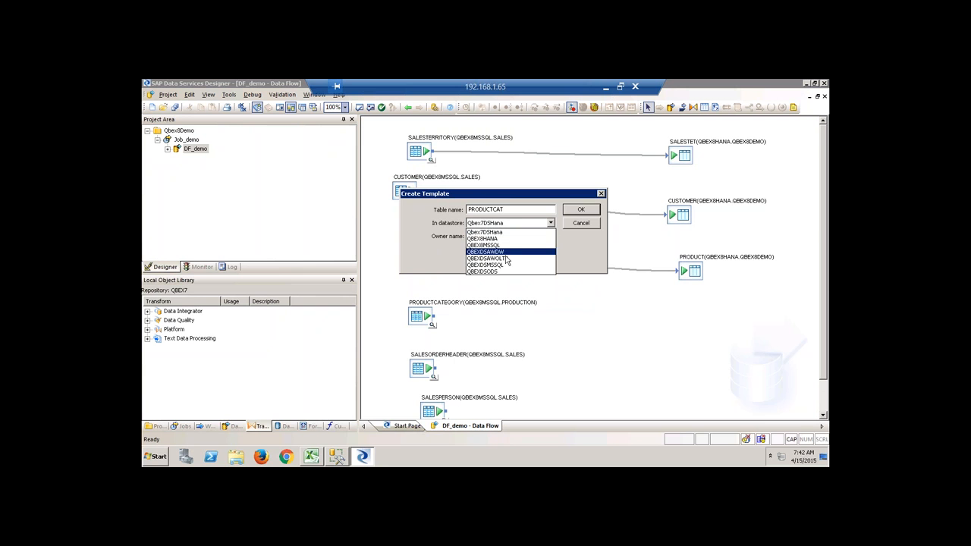
{"action": "left_click", "coordinate": [502, 254]}
{"action": "key", "text": "Tab"}
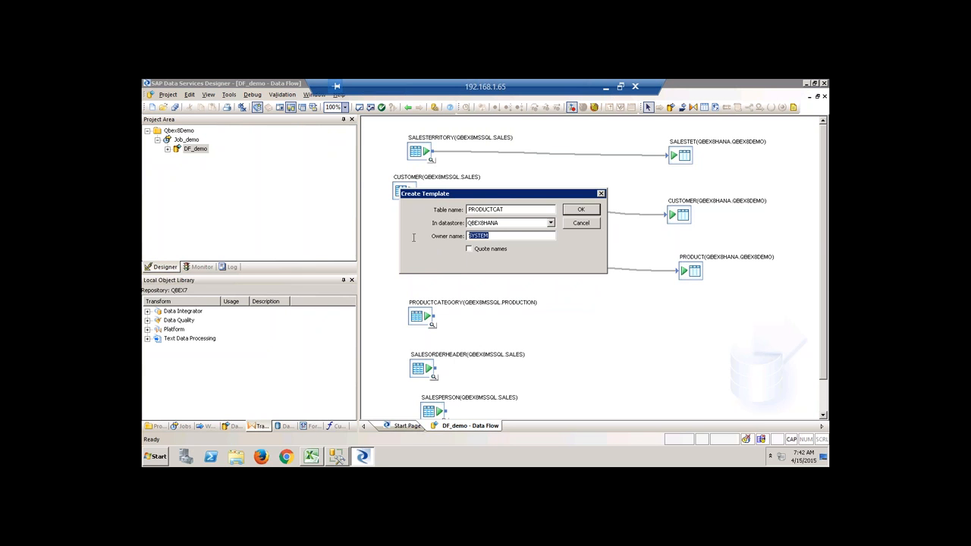
{"action": "type", "text": "QBEX8DEMO"}
{"action": "left_click", "coordinate": [581, 213]}
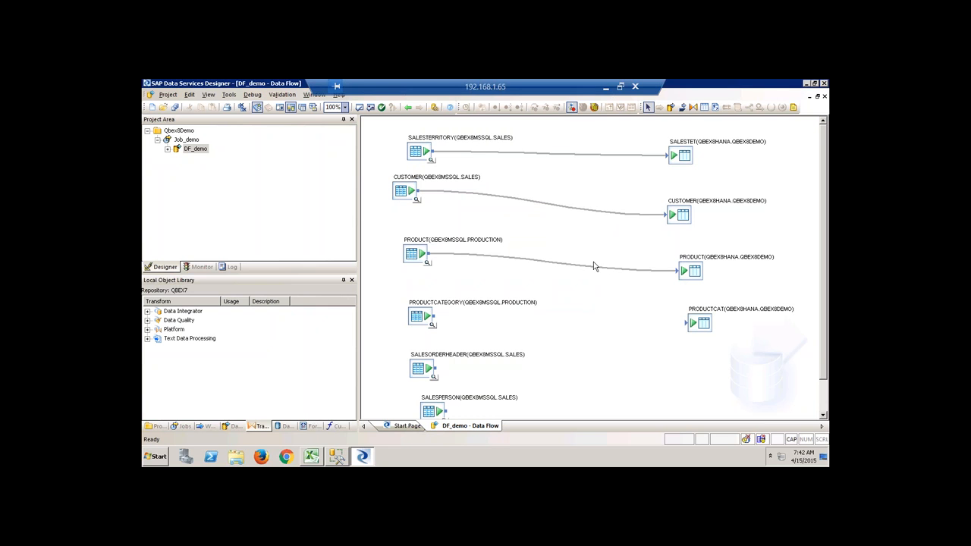
{"action": "left_click_drag", "start_coordinate": [436, 316], "coordinate": [689, 323]}
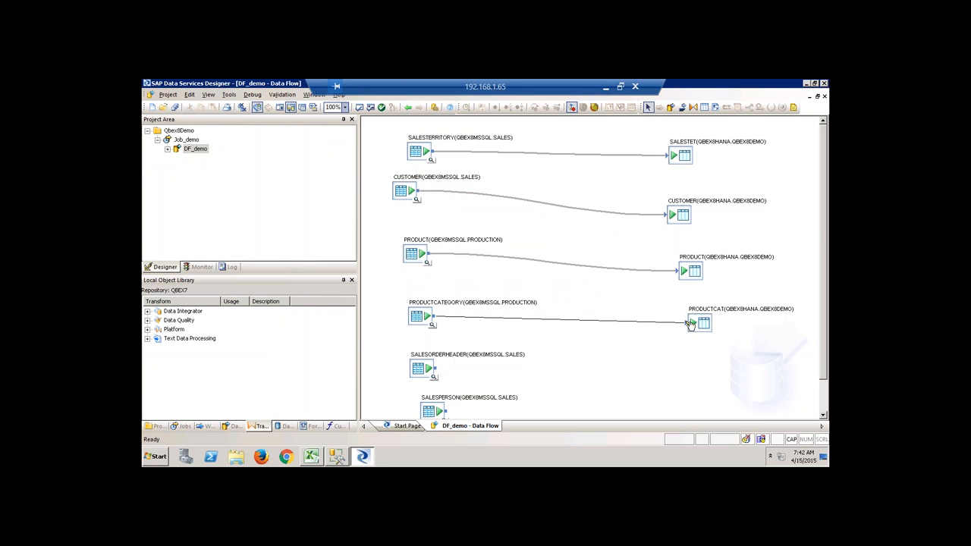
{"action": "left_click", "coordinate": [705, 107]}
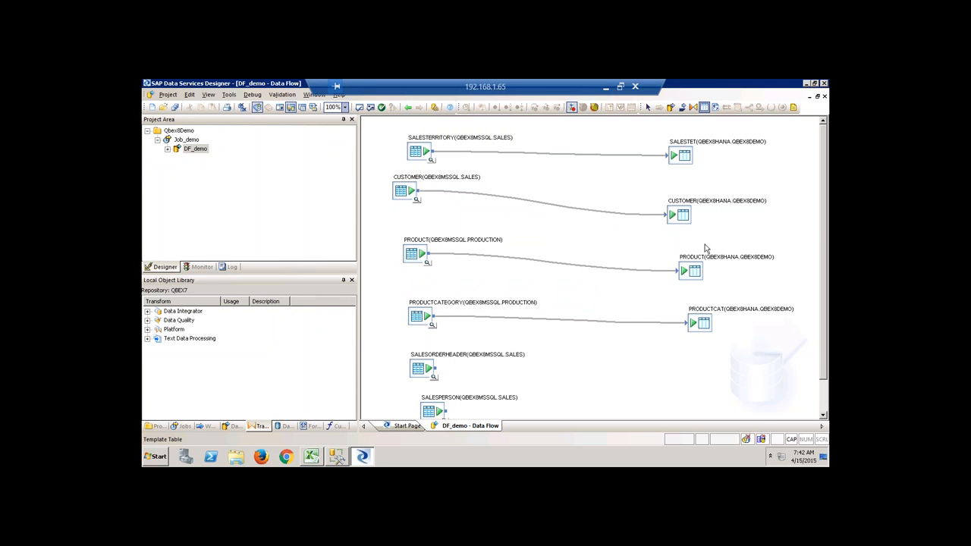
{"action": "left_click", "coordinate": [697, 359]}
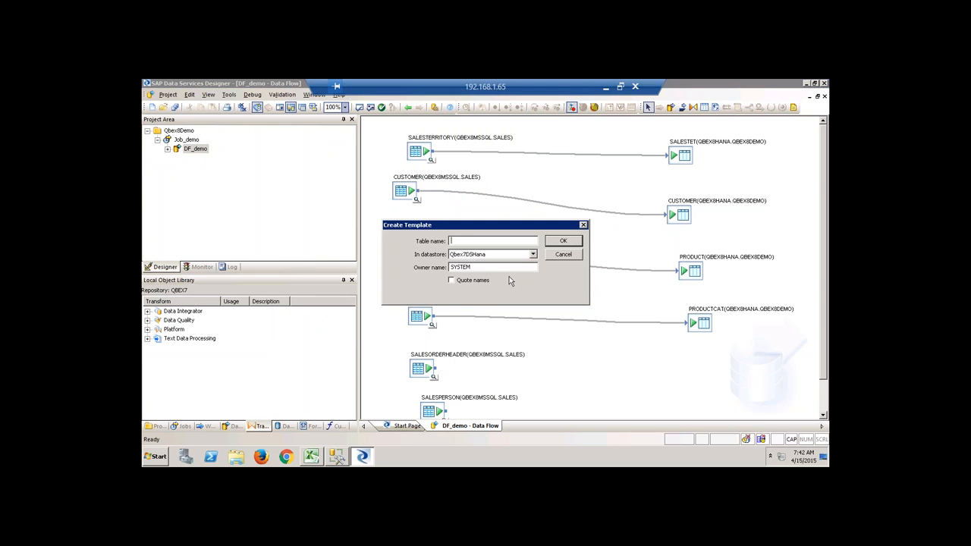
Create the SALESORDERHDR template table in QBEX8HANA, owner QBEX8DEMO, and connect SALESORDERHEADER to it.
{"action": "type", "text": "SALESORDERHDR"}
{"action": "left_click", "coordinate": [533, 254]}
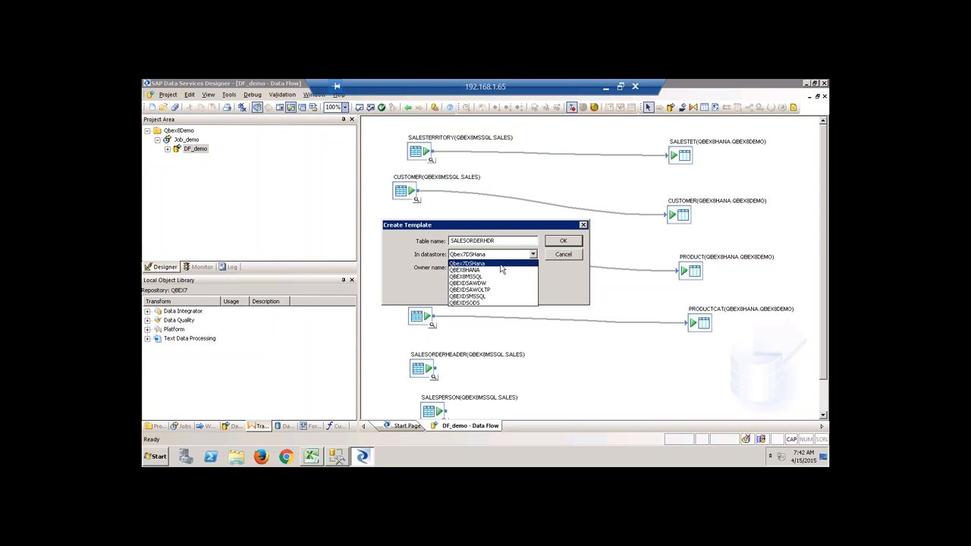
{"action": "left_click", "coordinate": [484, 271]}
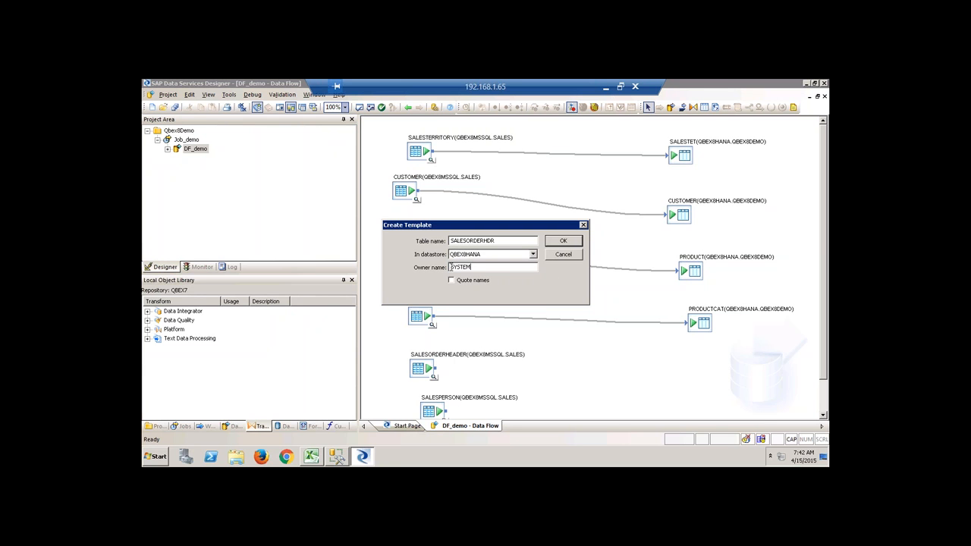
{"action": "key", "text": "Tab"}
{"action": "type", "text": "QBEX8DEMO"}
{"action": "left_click", "coordinate": [564, 241]}
{"action": "left_click_drag", "start_coordinate": [437, 369], "coordinate": [706, 369]}
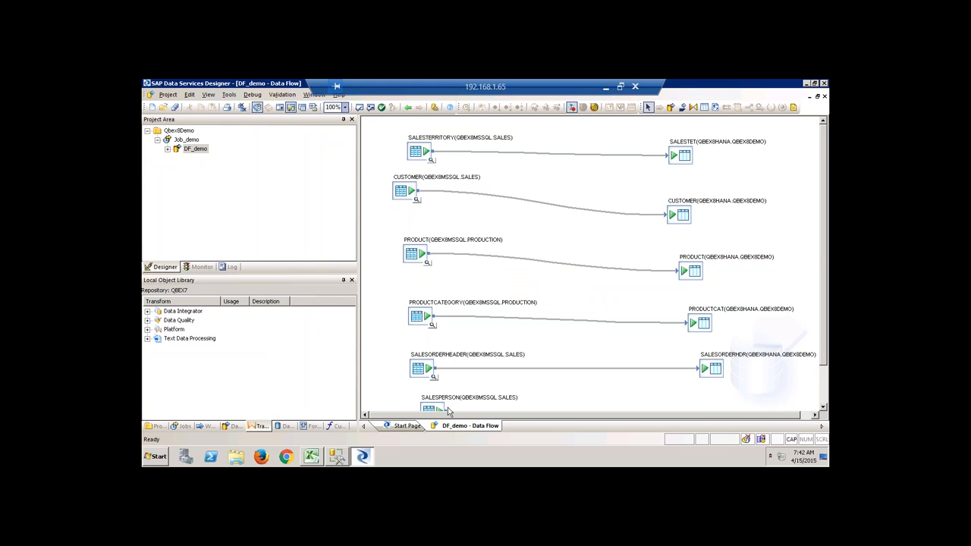
Add a SALESPER template table in QBEX8HANA, owner QBEX8DEMO, and link SALESPERSON to it.
{"action": "left_click", "coordinate": [705, 107]}
{"action": "left_click", "coordinate": [715, 400]}
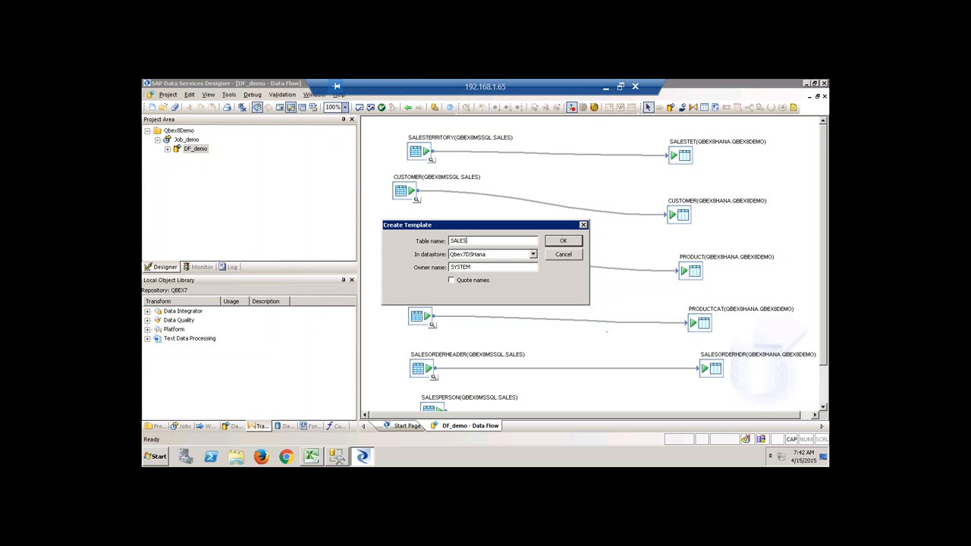
{"action": "left_click", "coordinate": [533, 254]}
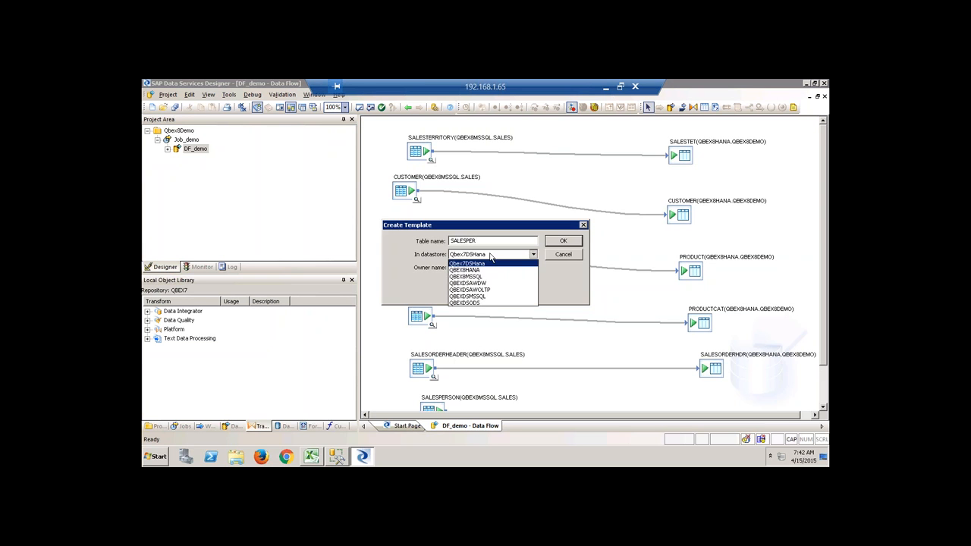
{"action": "left_click", "coordinate": [481, 272]}
{"action": "key", "text": "Tab"}
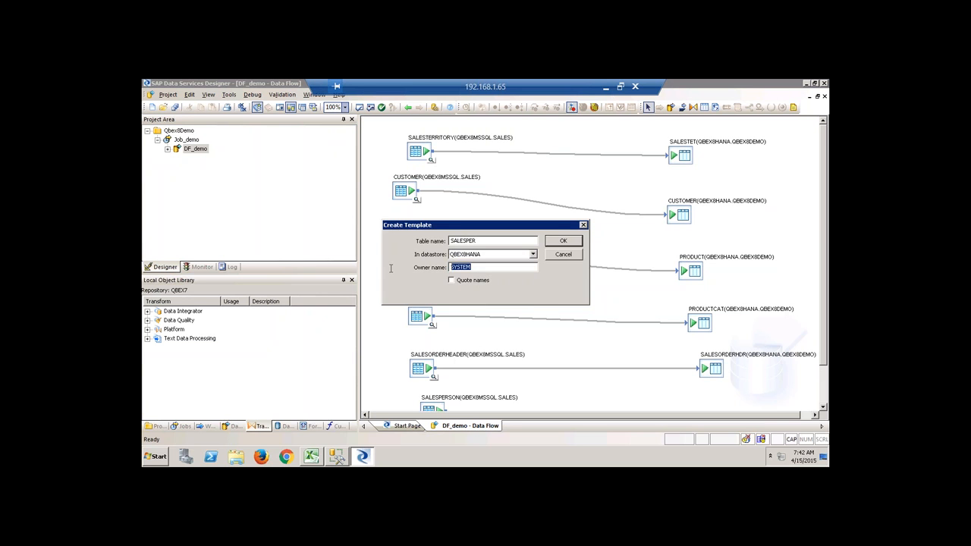
{"action": "type", "text": "QBEX8DEMO"}
{"action": "left_click_drag", "start_coordinate": [485, 268], "coordinate": [415, 260]}
{"action": "left_click_drag", "start_coordinate": [479, 241], "coordinate": [419, 234]}
{"action": "left_click_drag", "start_coordinate": [490, 269], "coordinate": [399, 261]}
{"action": "left_click", "coordinate": [562, 242]}
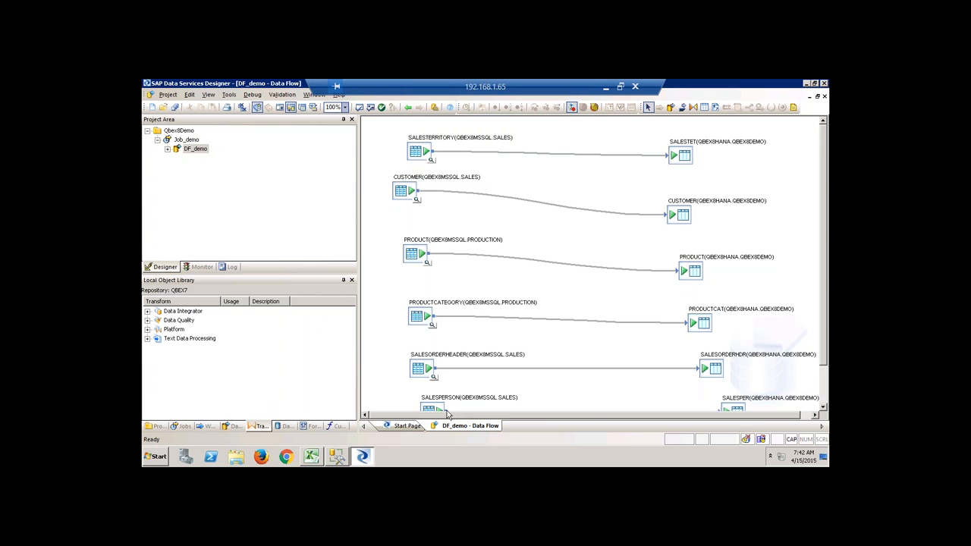
{"action": "mouse_move", "coordinate": [448, 414]}
{"action": "left_mouse_down"}
{"action": "mouse_move", "coordinate": [609, 405]}
{"action": "mouse_move", "coordinate": [722, 369]}
{"action": "left_mouse_up"}
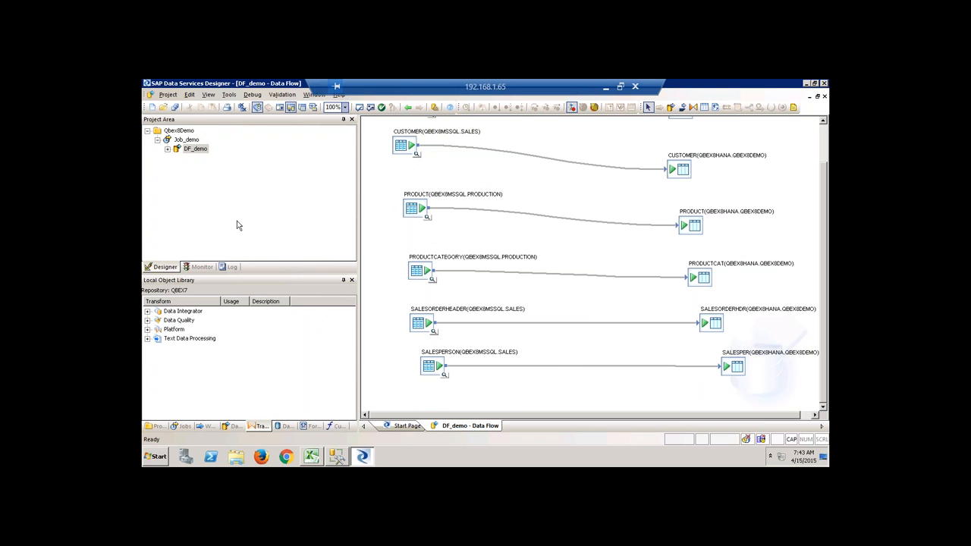
Open the Job_demo workspace in the Qbex8Demo project and expand DF_demo's tables.
{"action": "right_click", "coordinate": [191, 142]}
{"action": "left_click", "coordinate": [189, 133]}
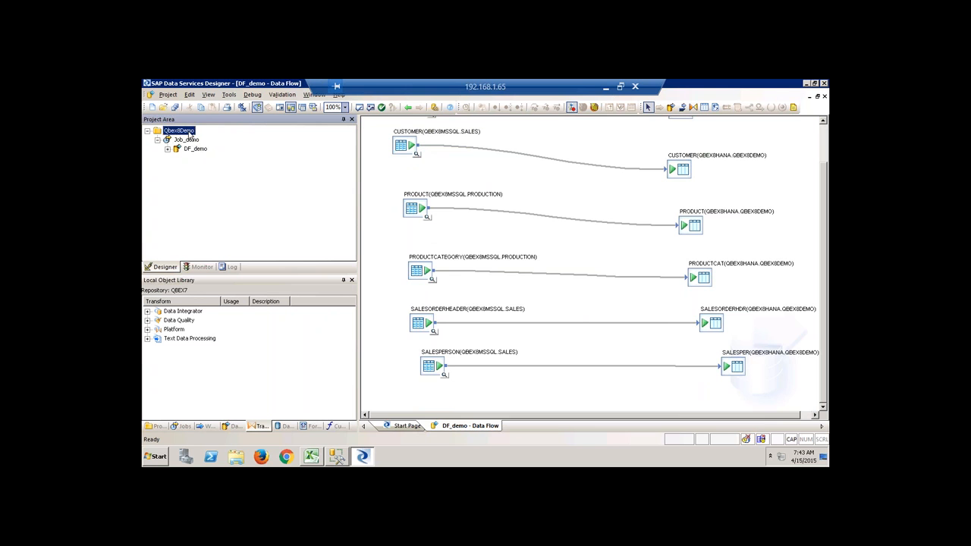
{"action": "double_click", "coordinate": [186, 139]}
{"action": "double_click", "coordinate": [195, 149]}
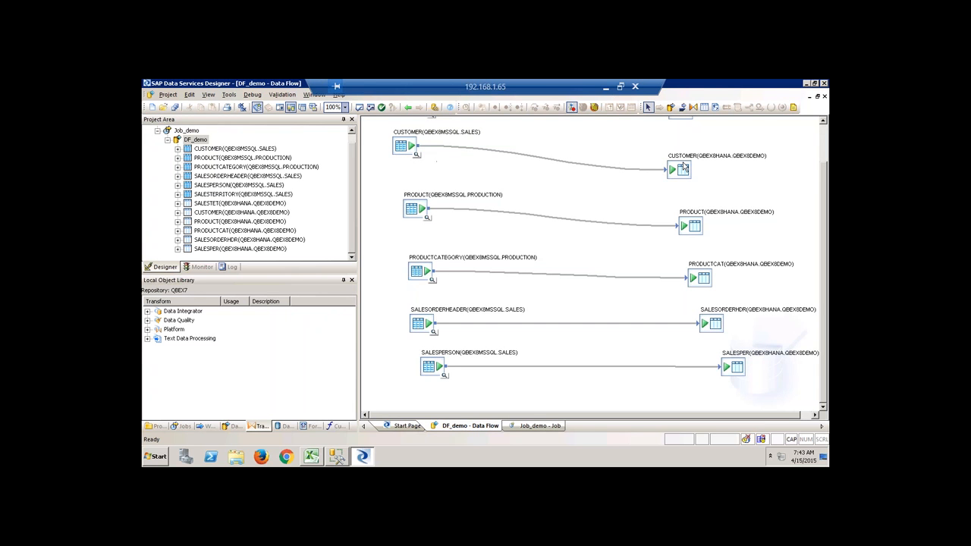
{"action": "double_click", "coordinate": [190, 131]}
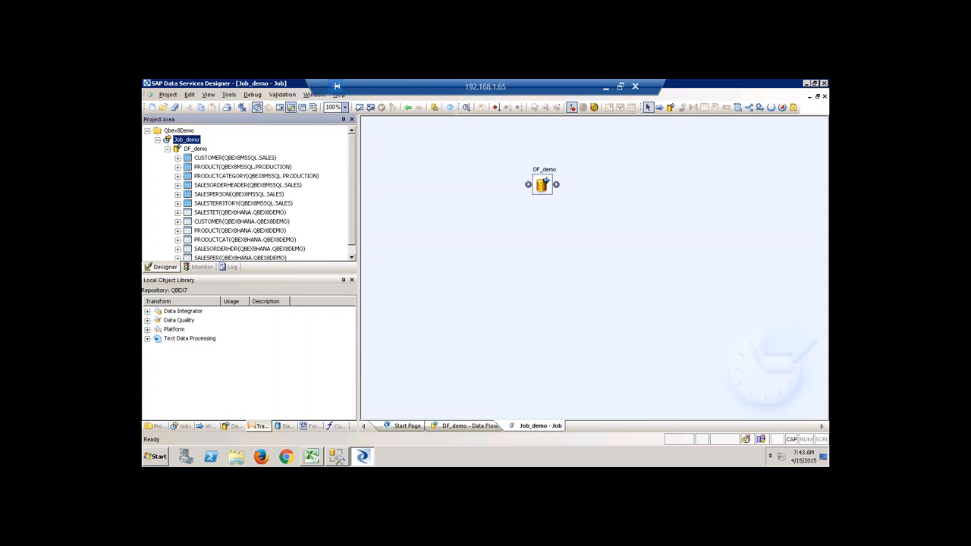
Execute Job_demo with all changes saved and default execution properties; dismiss the job server warning.
{"action": "right_click", "coordinate": [189, 141]}
{"action": "left_click", "coordinate": [218, 146]}
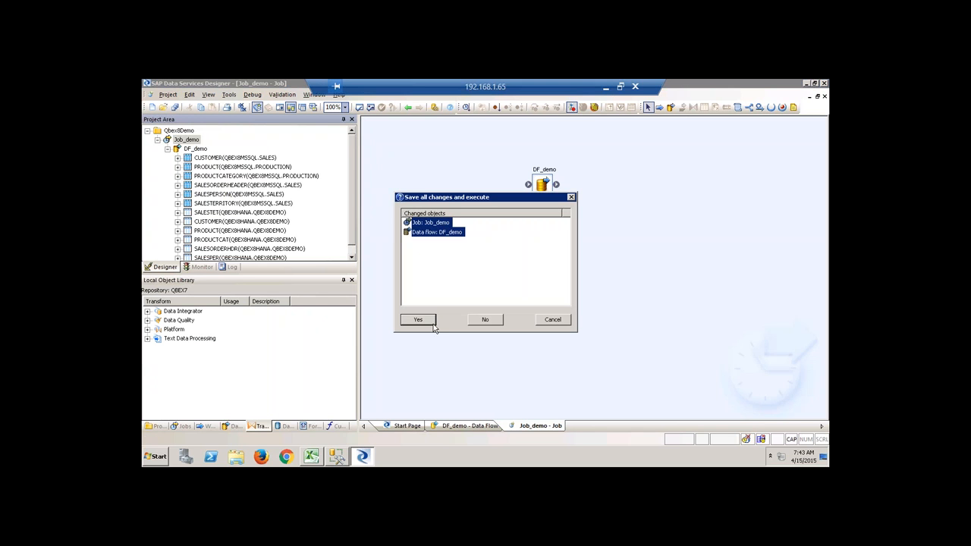
{"action": "left_click", "coordinate": [418, 323]}
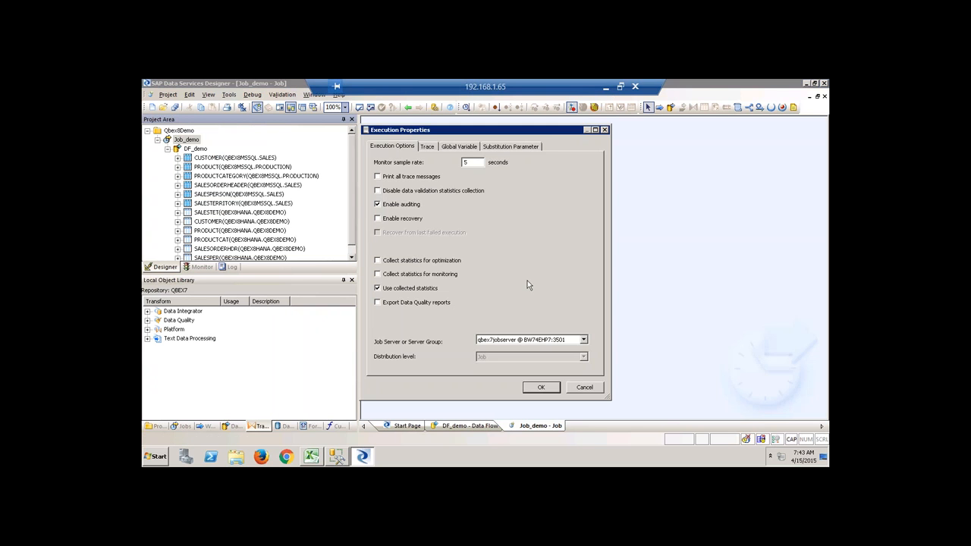
{"action": "left_click", "coordinate": [541, 388]}
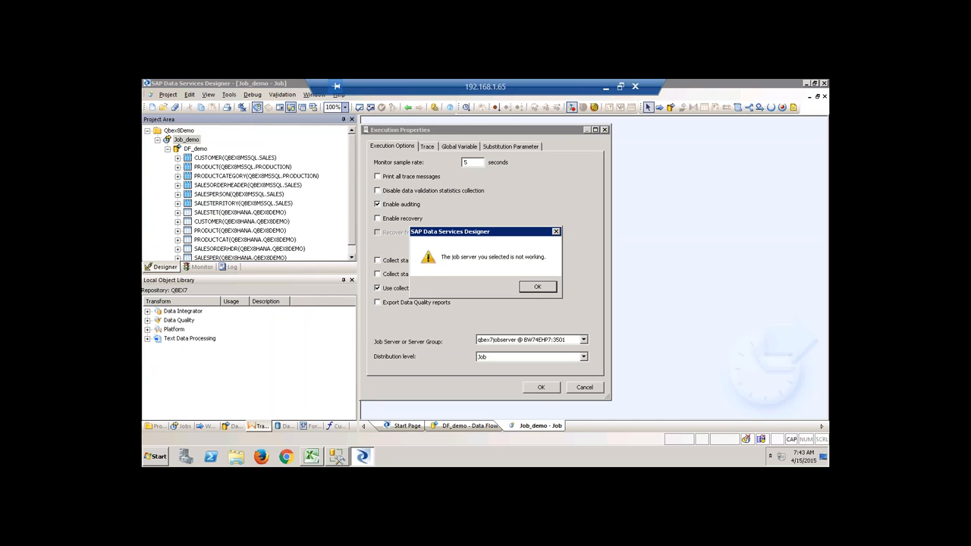
{"action": "left_click", "coordinate": [537, 288]}
Launch Data Services Server Manager from the SAP Data Services 4.2 program group.
{"action": "left_click", "coordinate": [156, 459]}
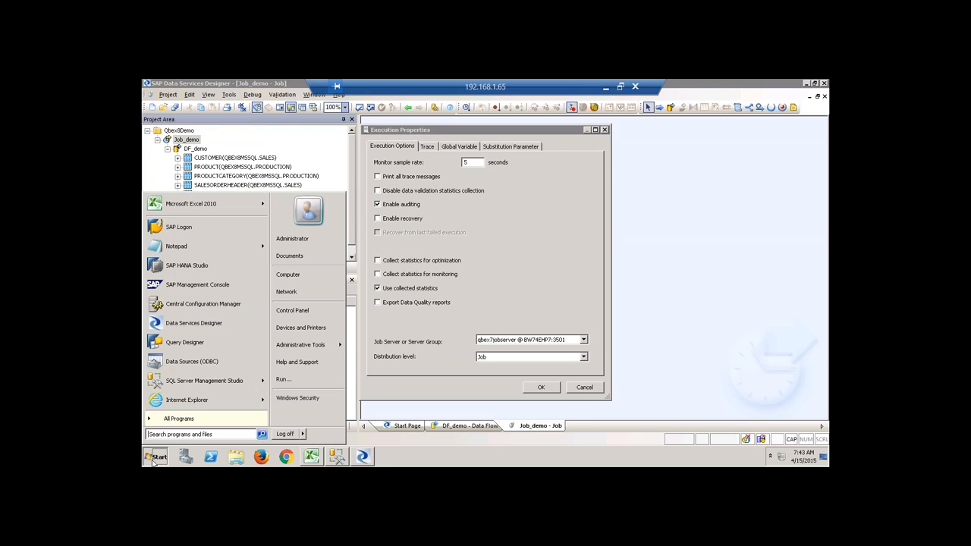
{"action": "left_click", "coordinate": [179, 419]}
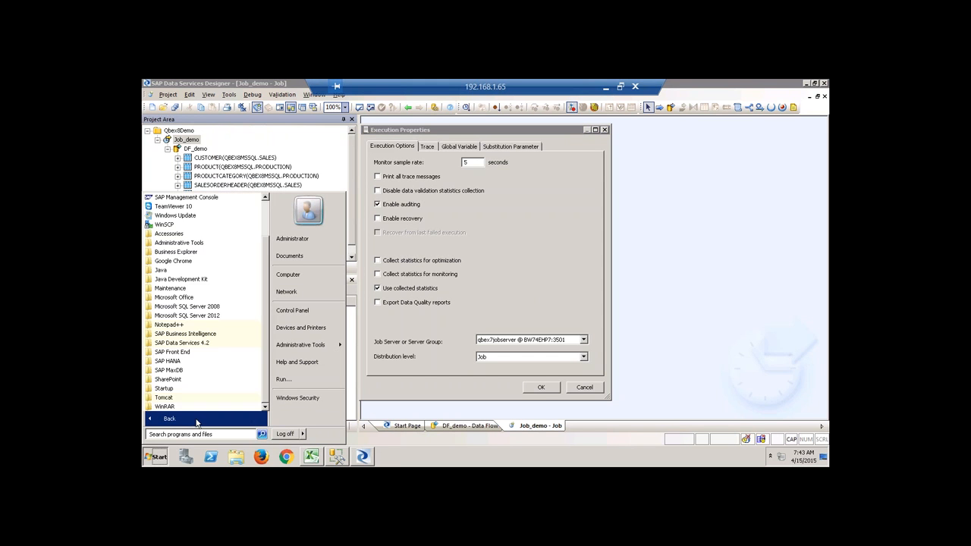
{"action": "left_click", "coordinate": [202, 343]}
{"action": "scroll", "coordinate": [264, 346], "scroll_direction": "down", "scroll_amount": 2}
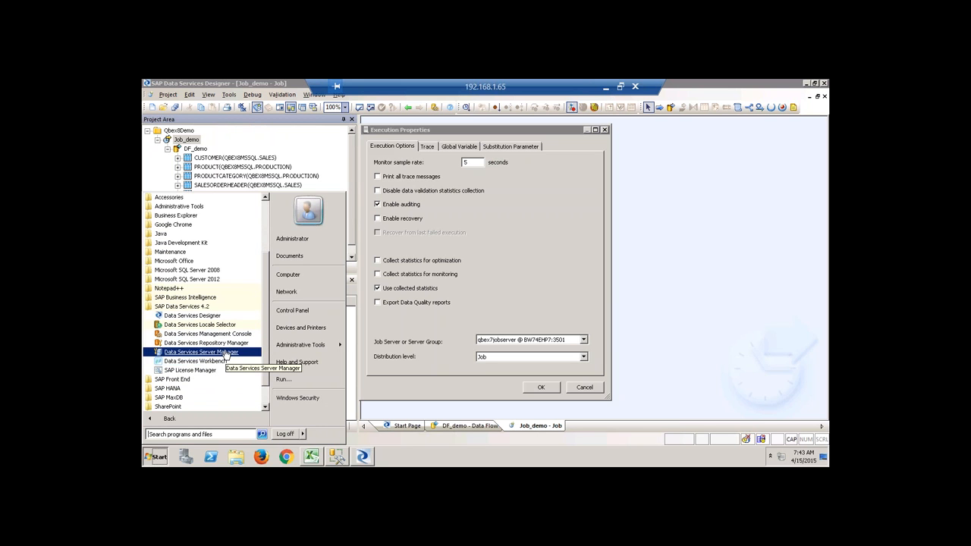
{"action": "left_click", "coordinate": [226, 353]}
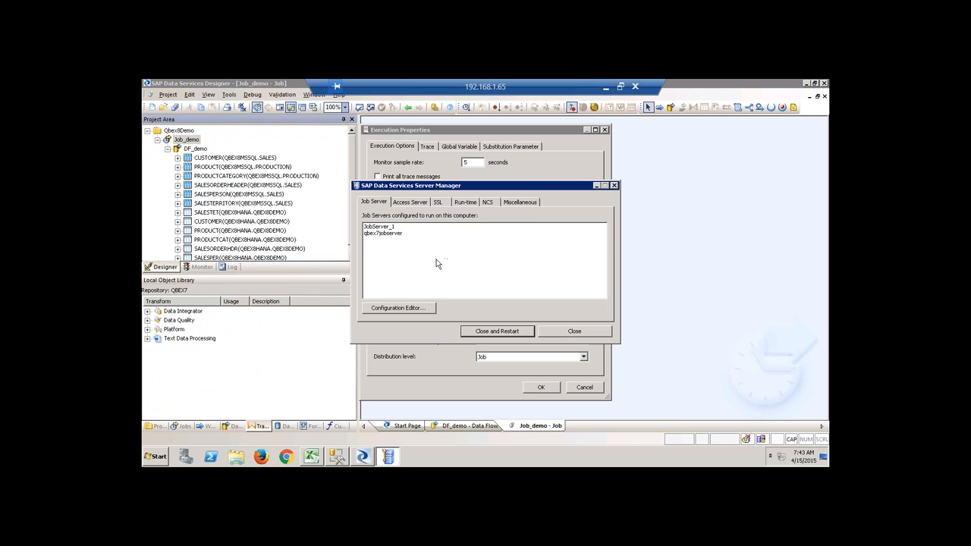
Resync qbex7jobserver with its repository, re-entering the repository password, and save its properties.
{"action": "left_click", "coordinate": [427, 310]}
{"action": "left_click", "coordinate": [423, 209]}
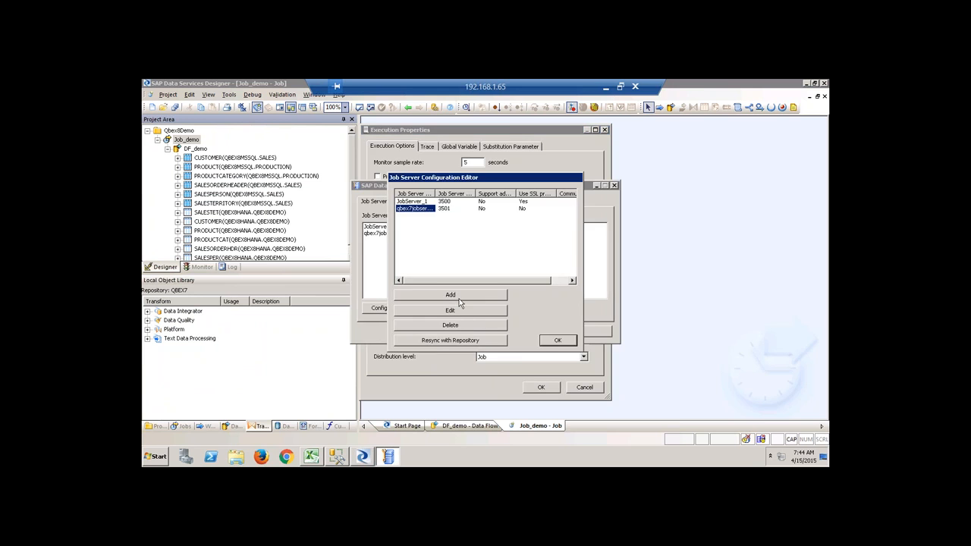
{"action": "left_click", "coordinate": [465, 310]}
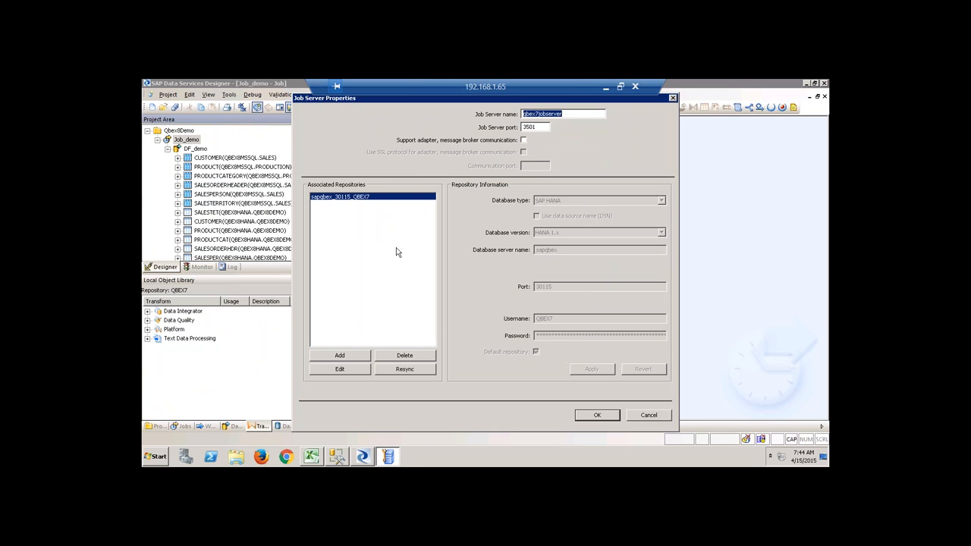
{"action": "left_click", "coordinate": [411, 369]}
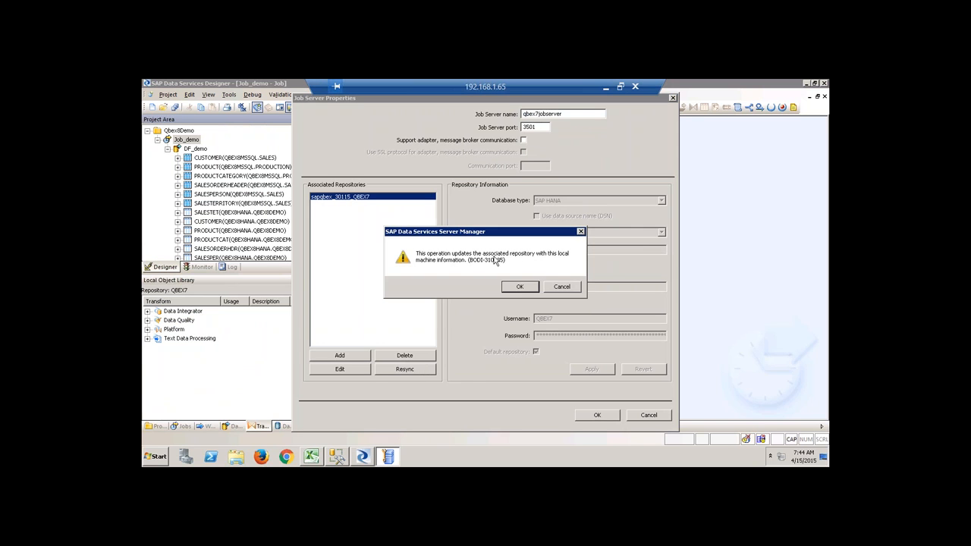
{"action": "left_click", "coordinate": [518, 287]}
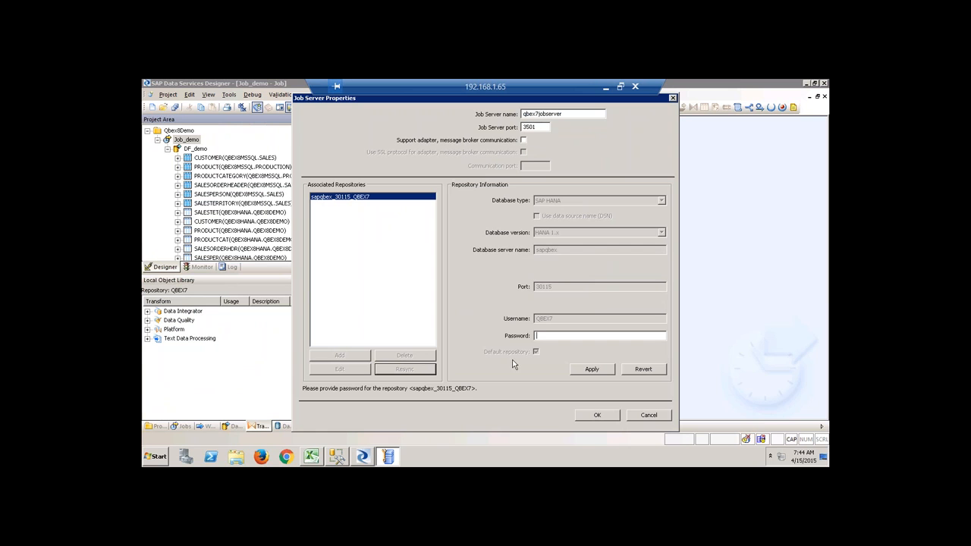
{"action": "type", "text": "*******"}
{"action": "left_click", "coordinate": [606, 372]}
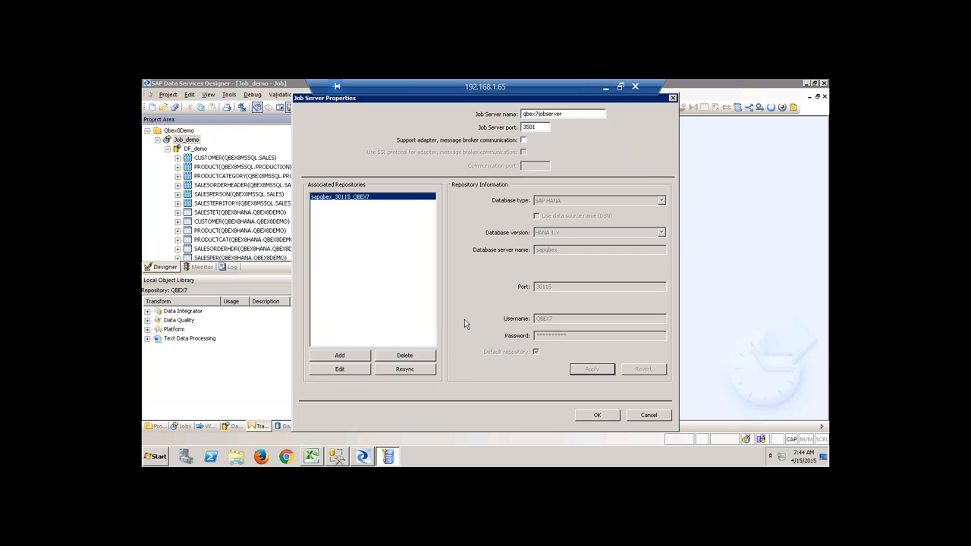
{"action": "left_click", "coordinate": [595, 416]}
{"action": "left_click", "coordinate": [557, 341]}
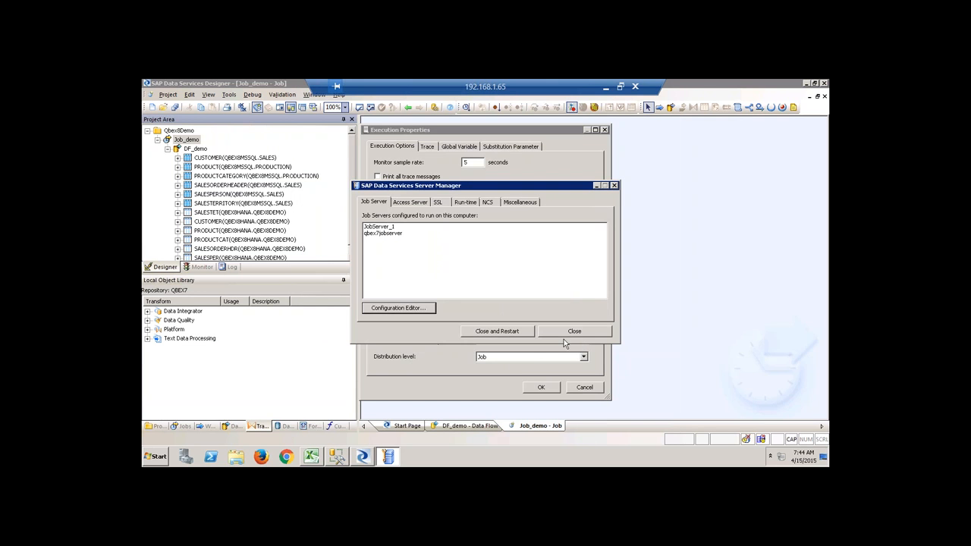
Close the Configuration Editor and Server Manager, restarting the Data Services service, and close the execution settings.
{"action": "left_click", "coordinate": [574, 331]}
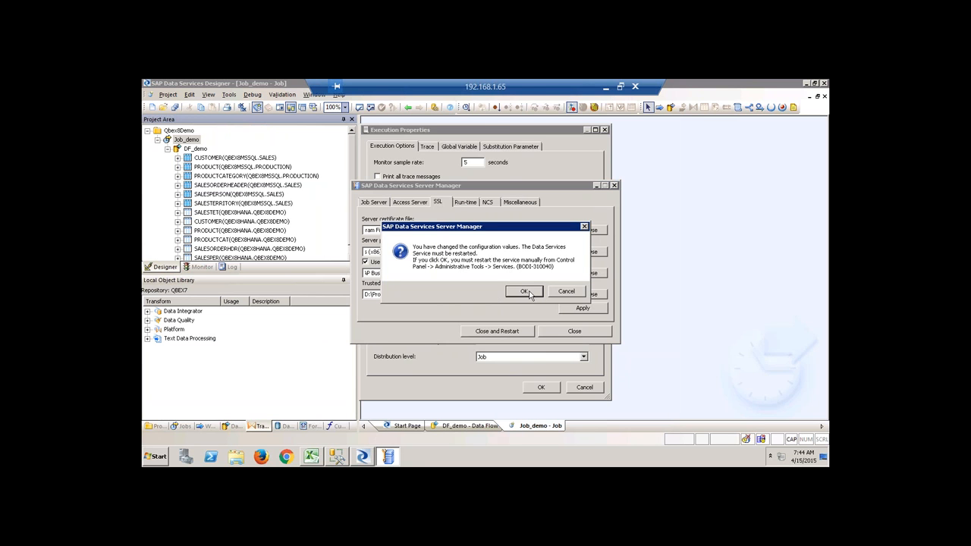
{"action": "left_click", "coordinate": [565, 293]}
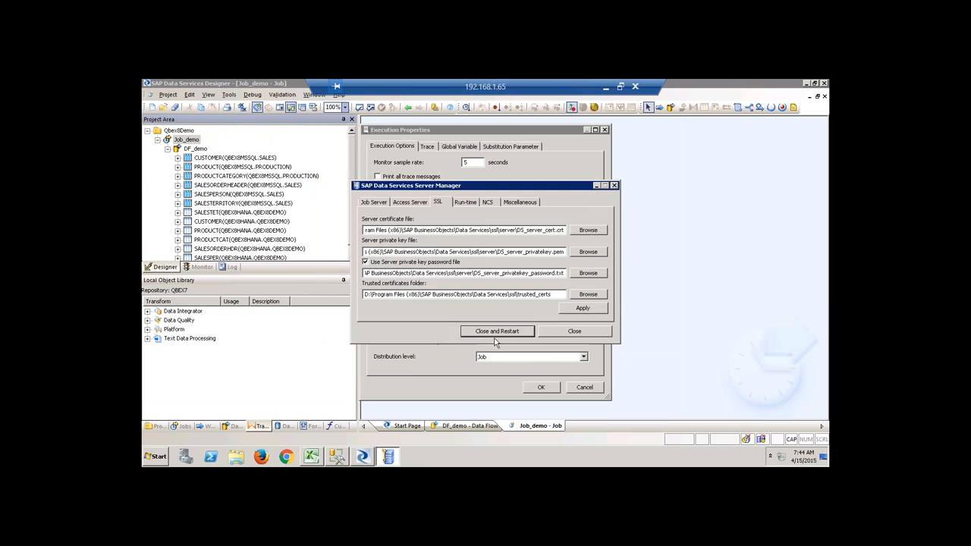
{"action": "left_click", "coordinate": [497, 331]}
{"action": "left_click", "coordinate": [509, 286]}
{"action": "left_click", "coordinate": [566, 287]}
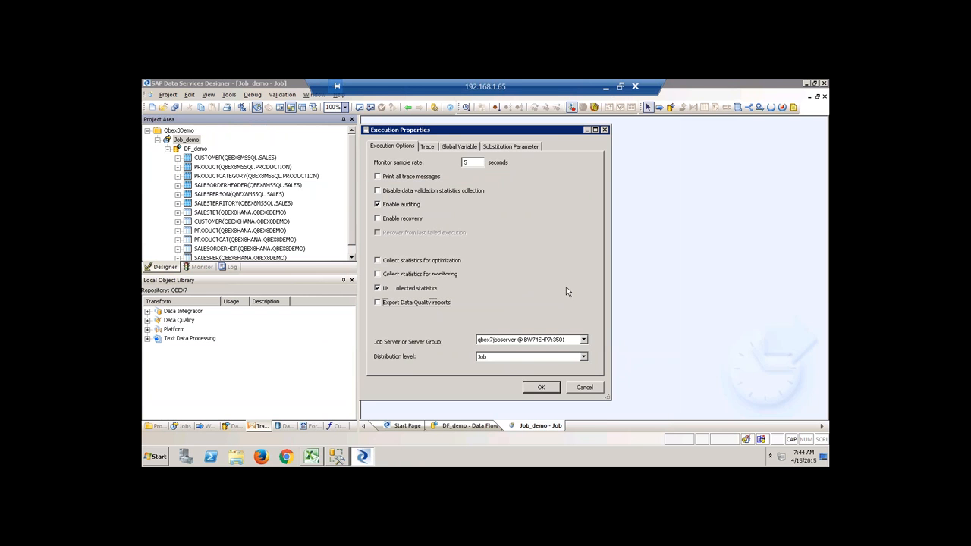
{"action": "left_click", "coordinate": [584, 387]}
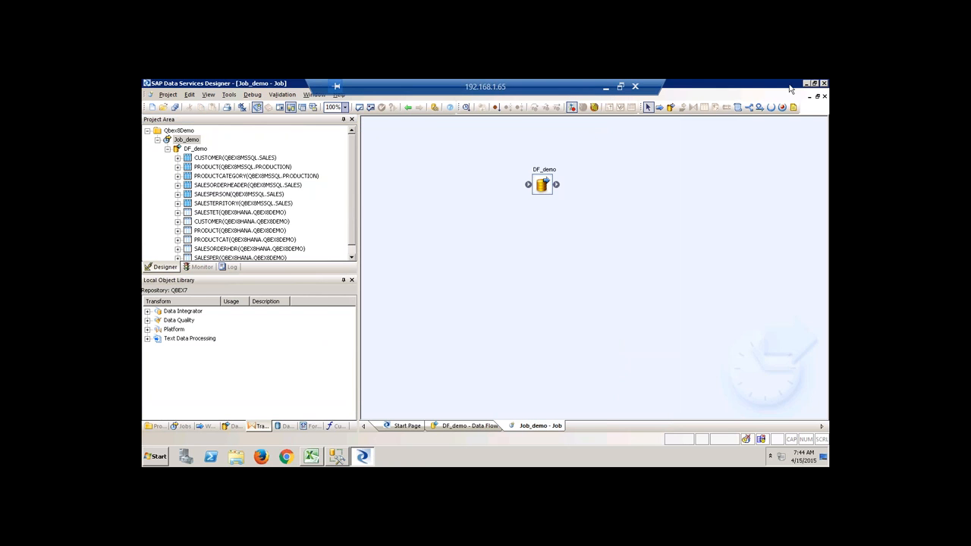
Close the Designer and relaunch Data Services Designer from the SAP Data Services 4.2 program group.
{"action": "left_click", "coordinate": [824, 84]}
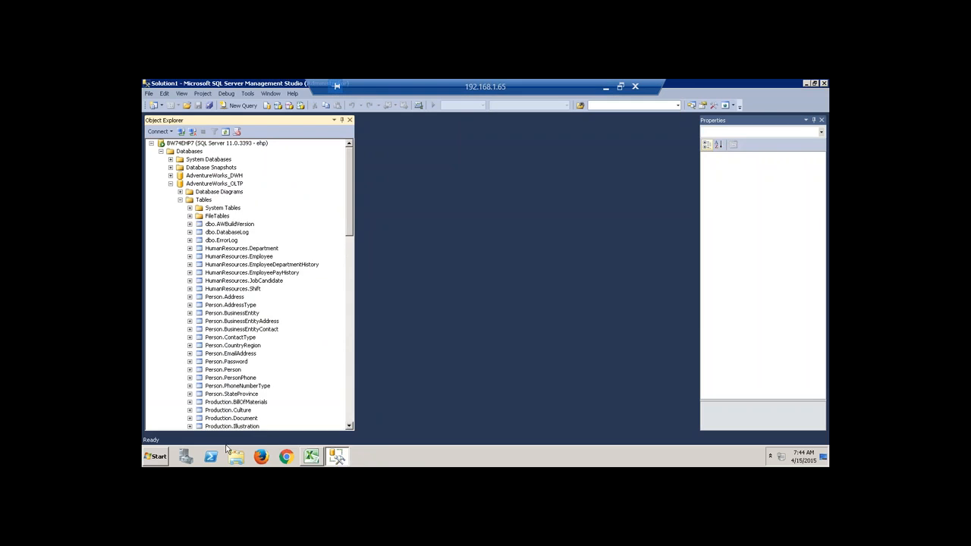
{"action": "left_click", "coordinate": [157, 456]}
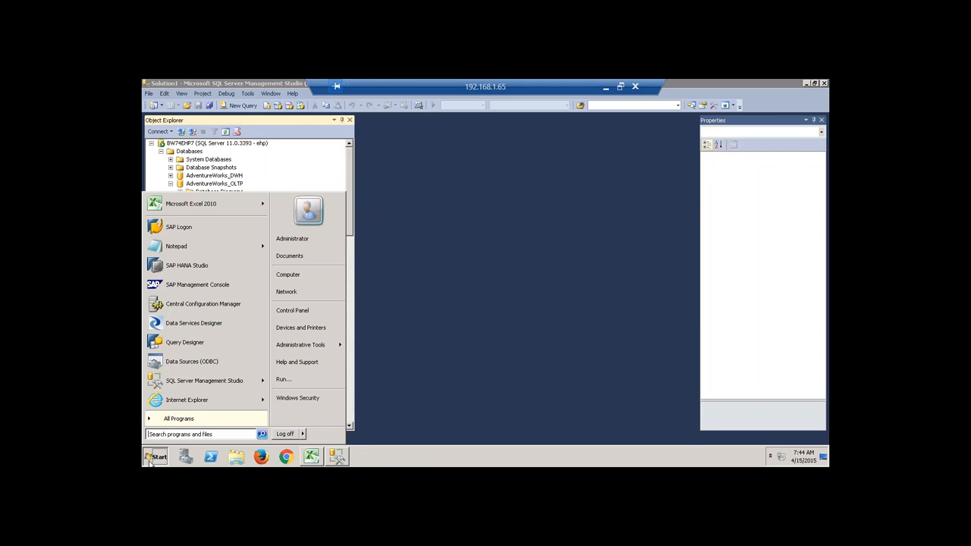
{"action": "left_click", "coordinate": [195, 422]}
{"action": "left_click", "coordinate": [212, 343]}
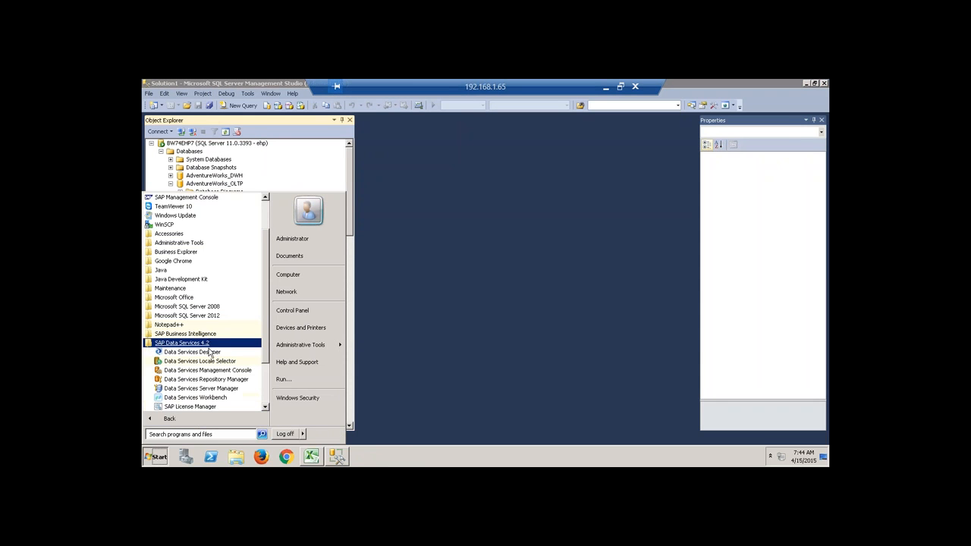
{"action": "left_click", "coordinate": [192, 352]}
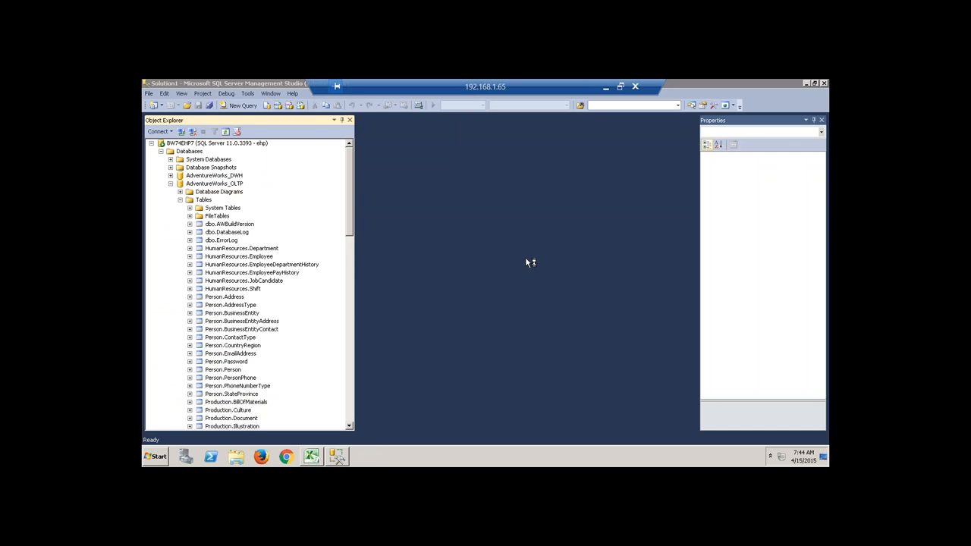
Log on with the user credentials and enter the QBEX7 repository with its password.
{"action": "type", "text": "hana"}
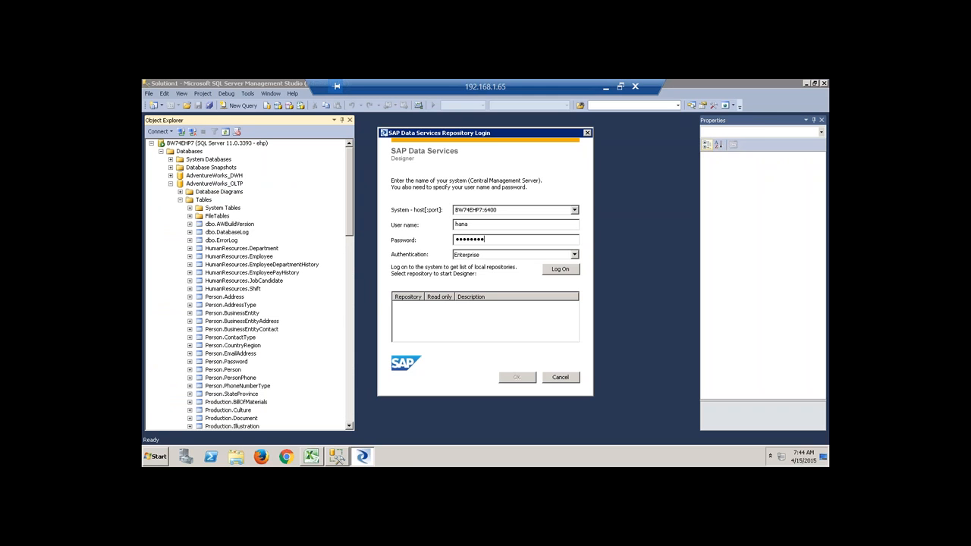
{"action": "key", "text": "Return"}
{"action": "double_click", "coordinate": [416, 336]}
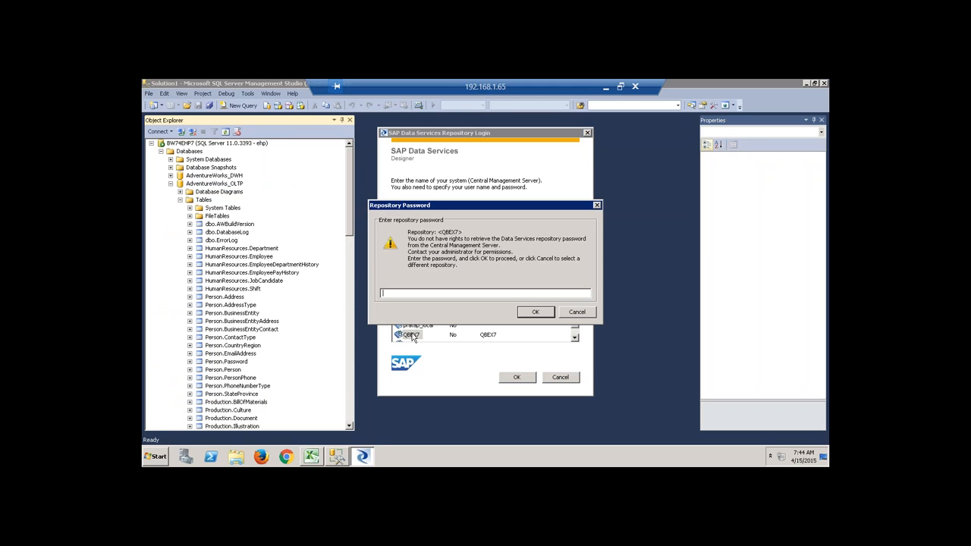
{"action": "type", "text": "****"}
{"action": "key", "text": "Return"}
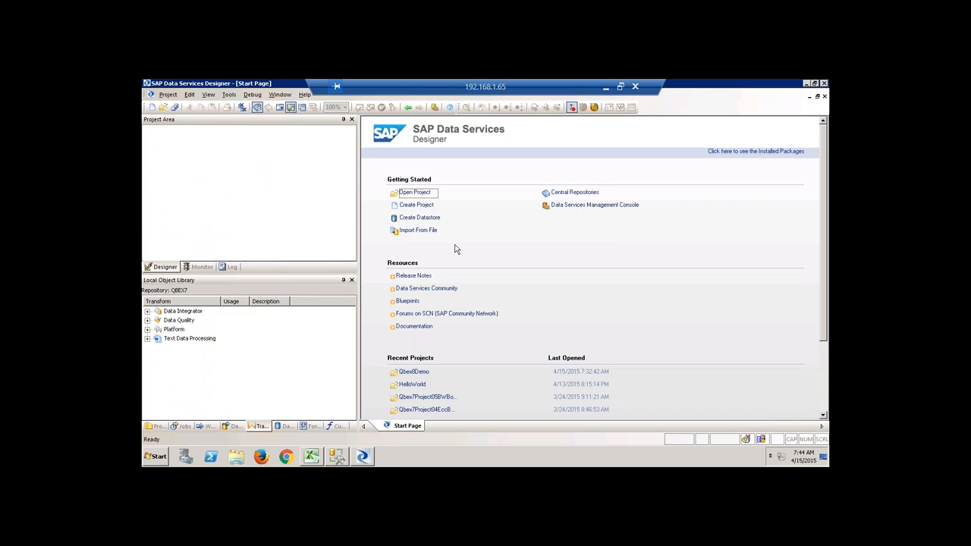
Open the Qbex8Demo project from the project library and expand Job_demo.
{"action": "left_click", "coordinate": [156, 426]}
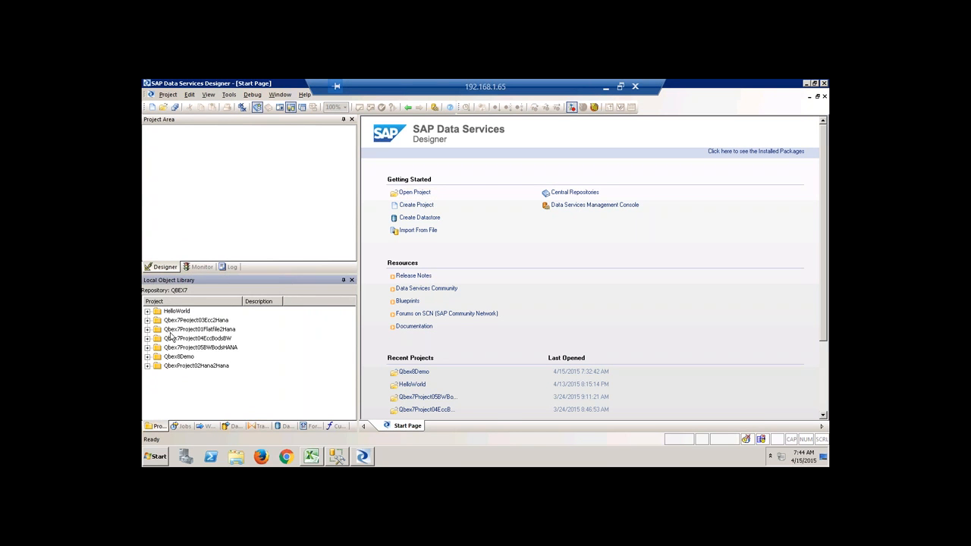
{"action": "right_click", "coordinate": [184, 357]}
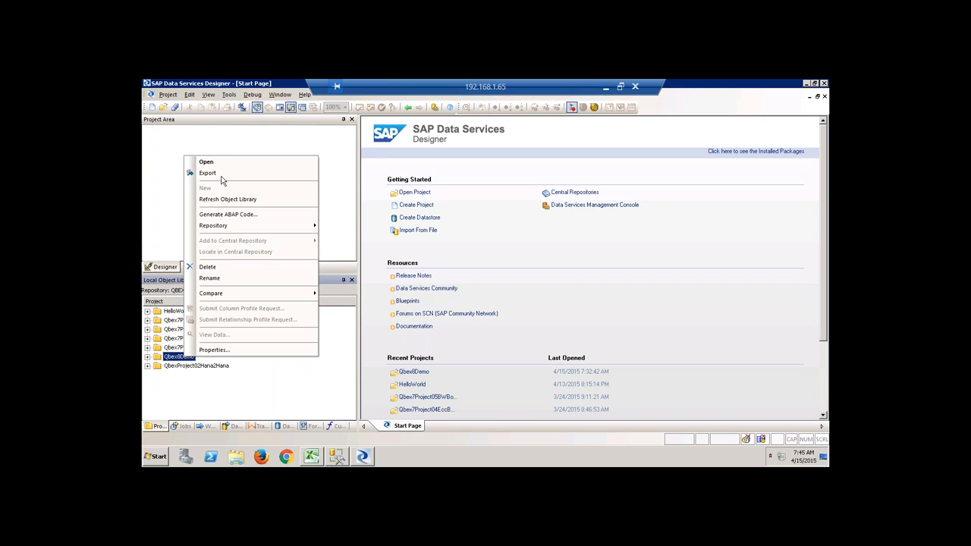
{"action": "left_click", "coordinate": [202, 162]}
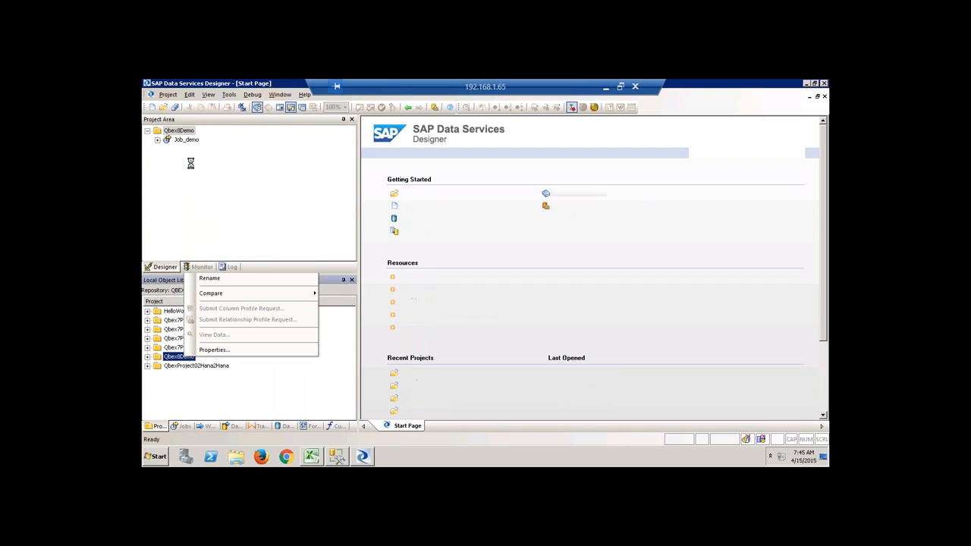
{"action": "left_click", "coordinate": [158, 140]}
Try executing Job_demo, check available job servers after the warning, then cancel and close the job.
{"action": "right_click", "coordinate": [190, 141]}
{"action": "left_click", "coordinate": [219, 148]}
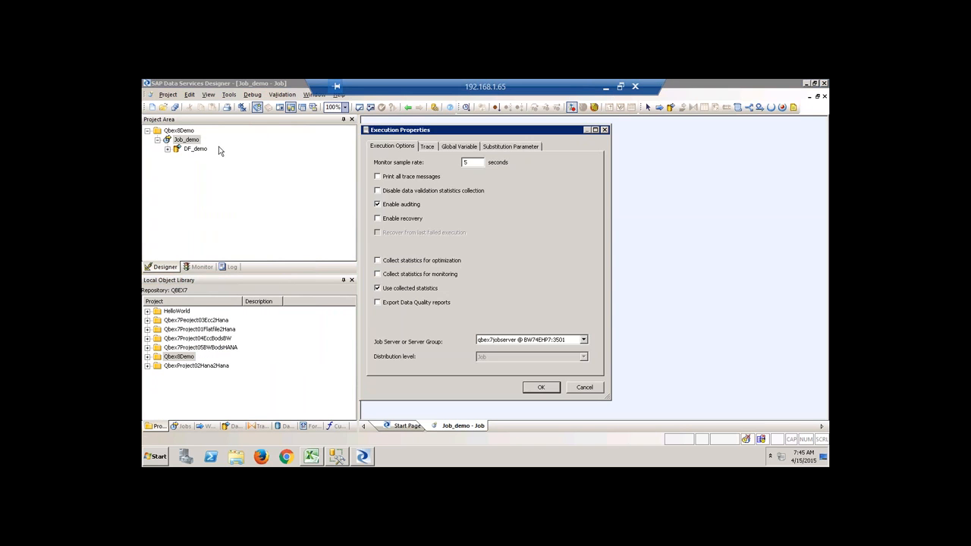
{"action": "left_click", "coordinate": [538, 388]}
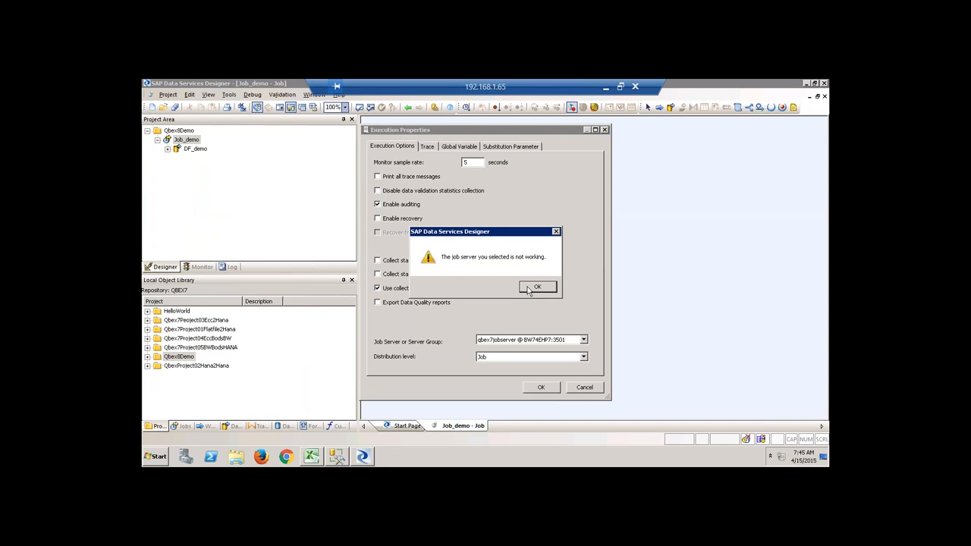
{"action": "left_click", "coordinate": [529, 290]}
{"action": "left_click", "coordinate": [584, 340]}
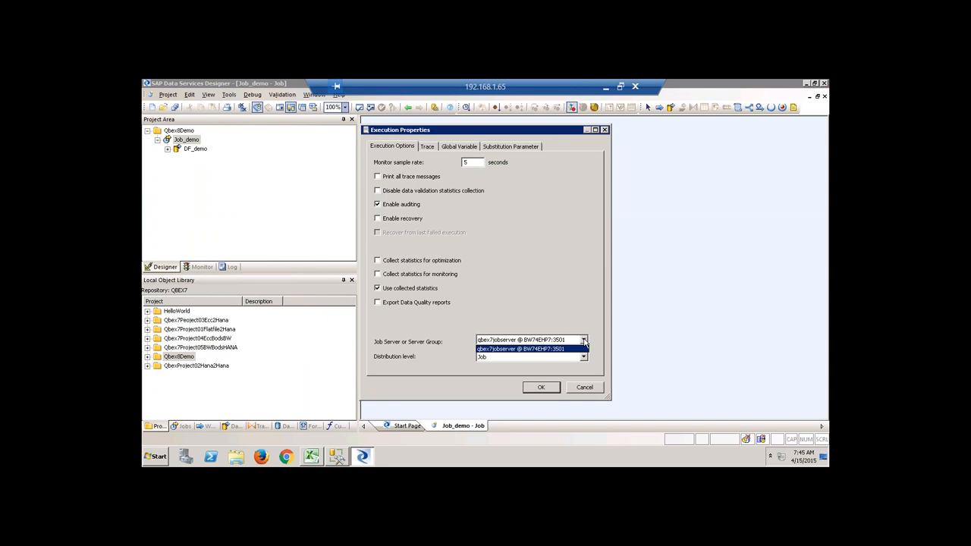
{"action": "left_click", "coordinate": [576, 299]}
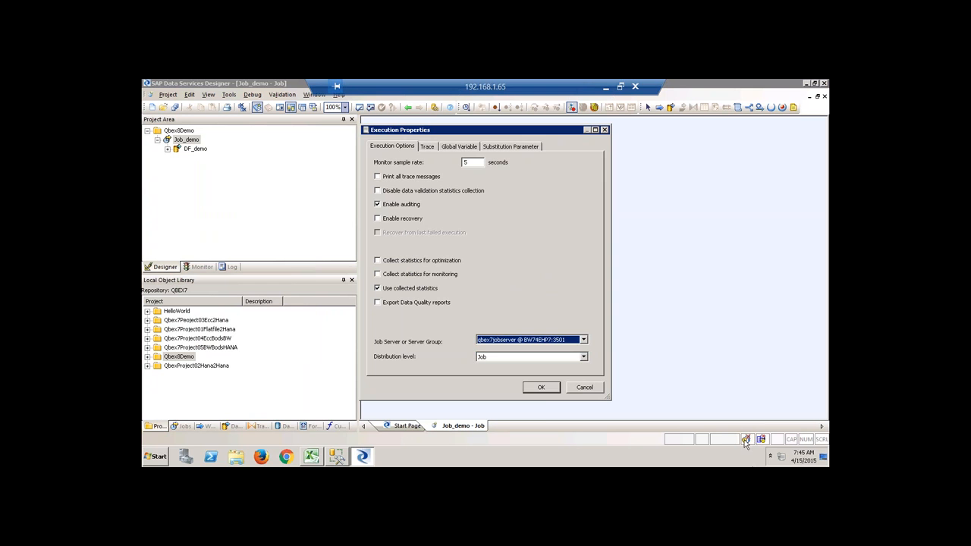
{"action": "left_click", "coordinate": [585, 389]}
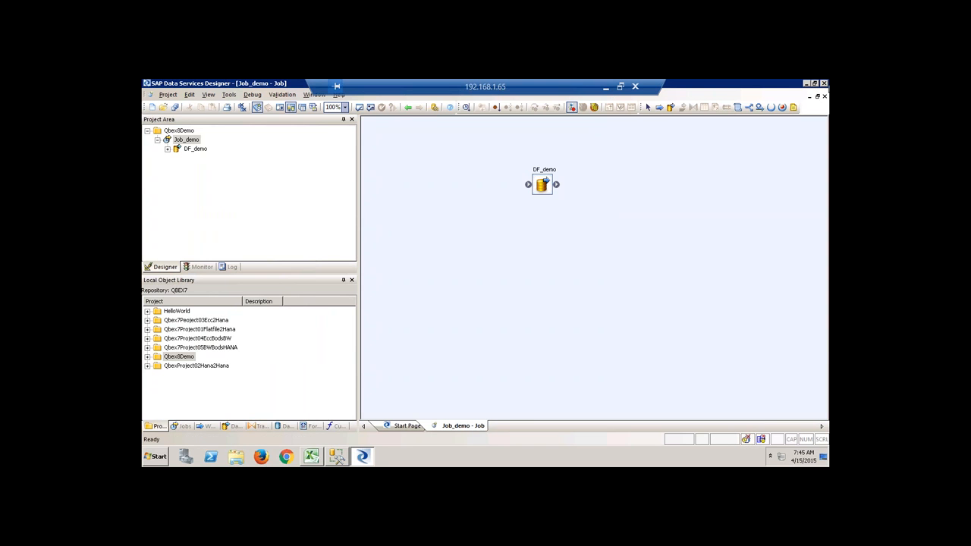
{"action": "left_click", "coordinate": [825, 96]}
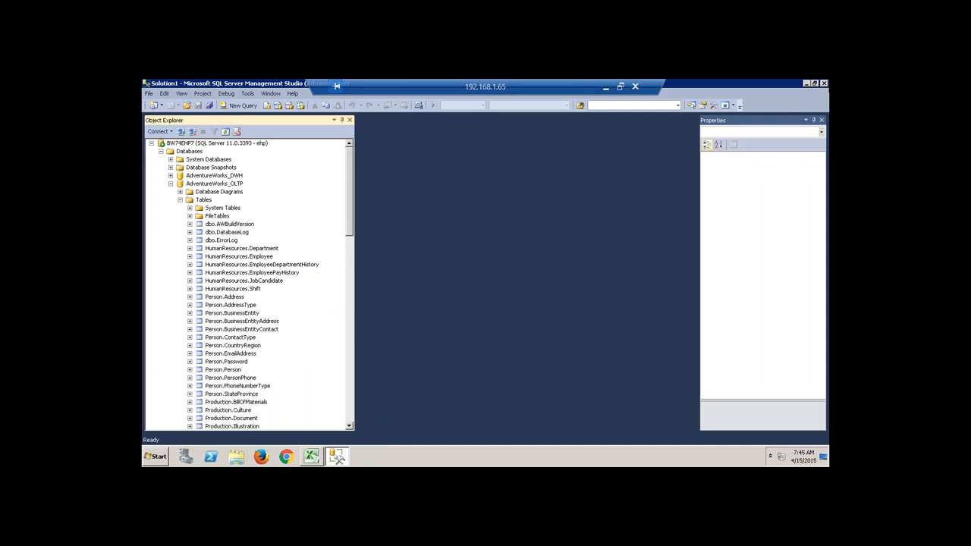
Minimize SQL Server Management Studio and Excel, then launch Data Services Server Manager.
{"action": "left_click", "coordinate": [807, 83]}
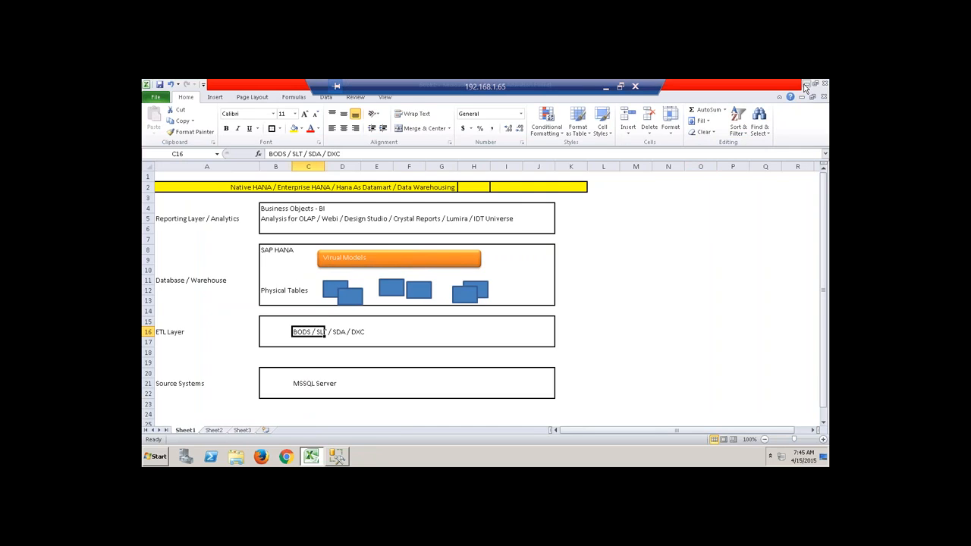
{"action": "left_click", "coordinate": [807, 85]}
{"action": "left_click", "coordinate": [156, 457]}
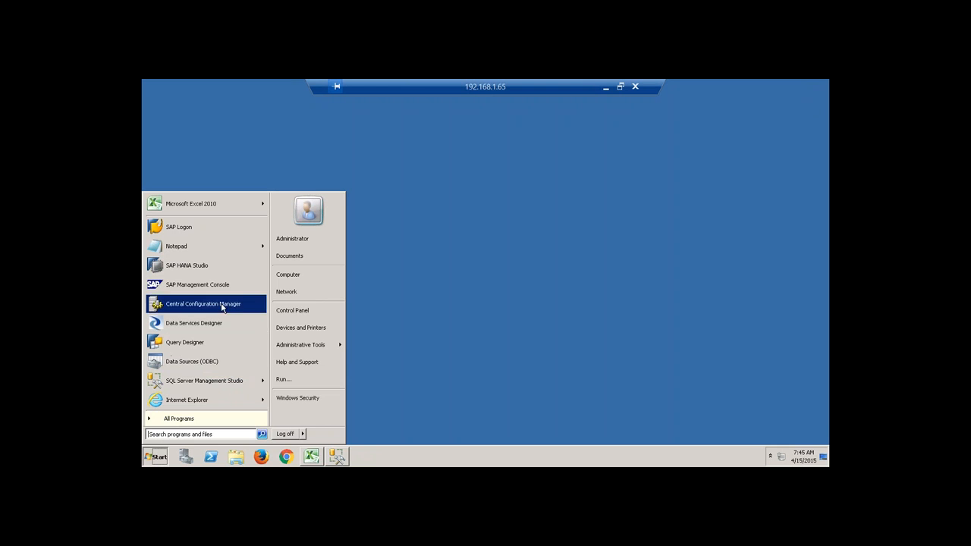
{"action": "left_click", "coordinate": [193, 428]}
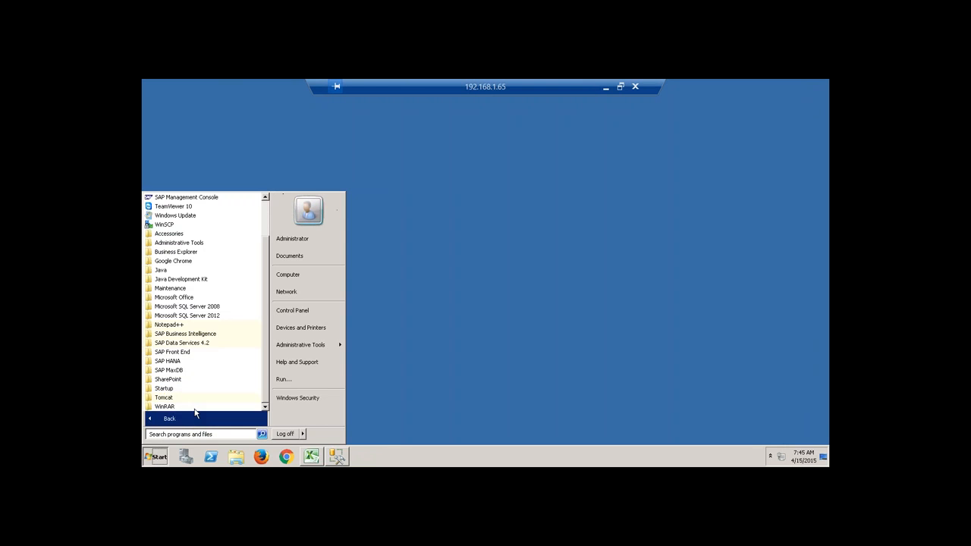
{"action": "left_click", "coordinate": [190, 343]}
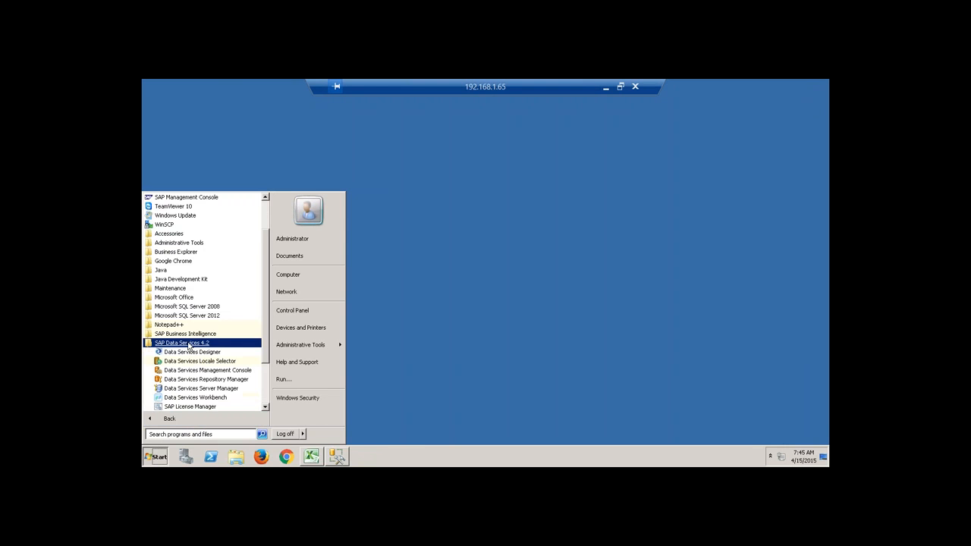
{"action": "left_click", "coordinate": [199, 388]}
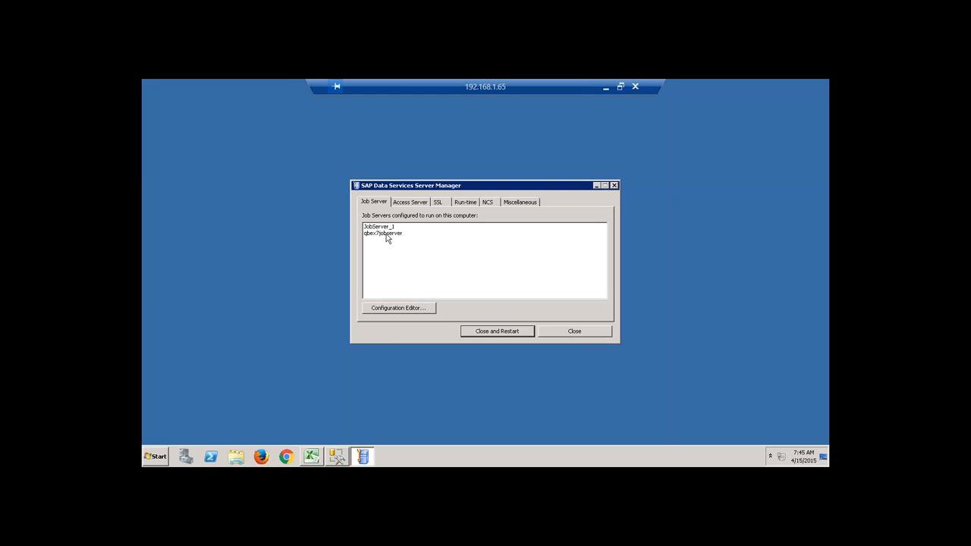
Open qbex7jobserver's properties in the Configuration Editor and open a Windows Explorer window.
{"action": "left_click", "coordinate": [388, 311]}
{"action": "left_click", "coordinate": [415, 209]}
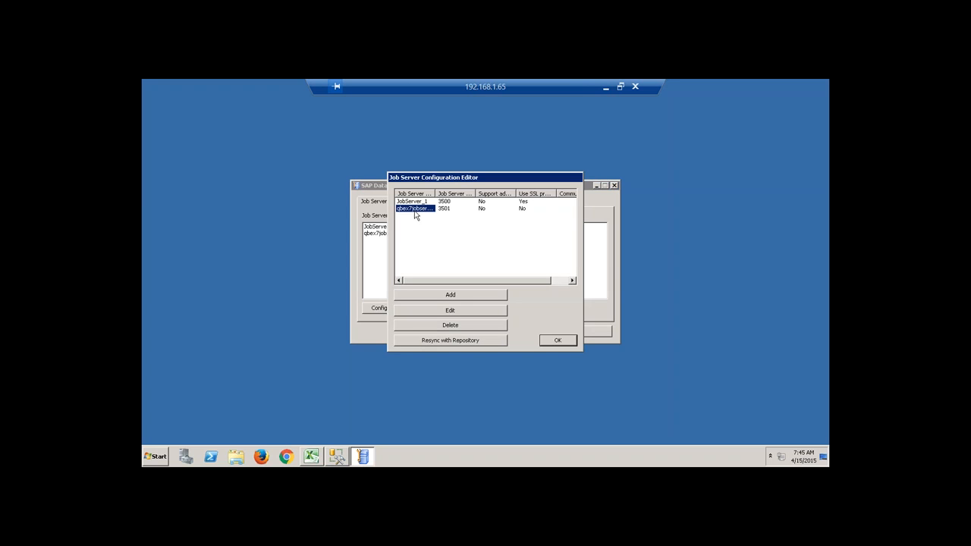
{"action": "left_click", "coordinate": [466, 309]}
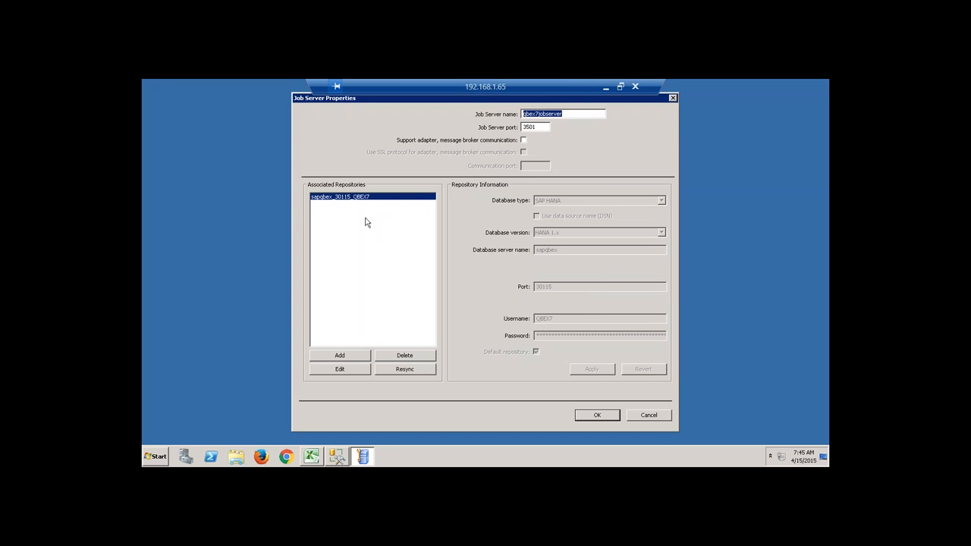
{"action": "left_click_drag", "start_coordinate": [573, 114], "coordinate": [510, 116]}
{"action": "left_click", "coordinate": [236, 456]}
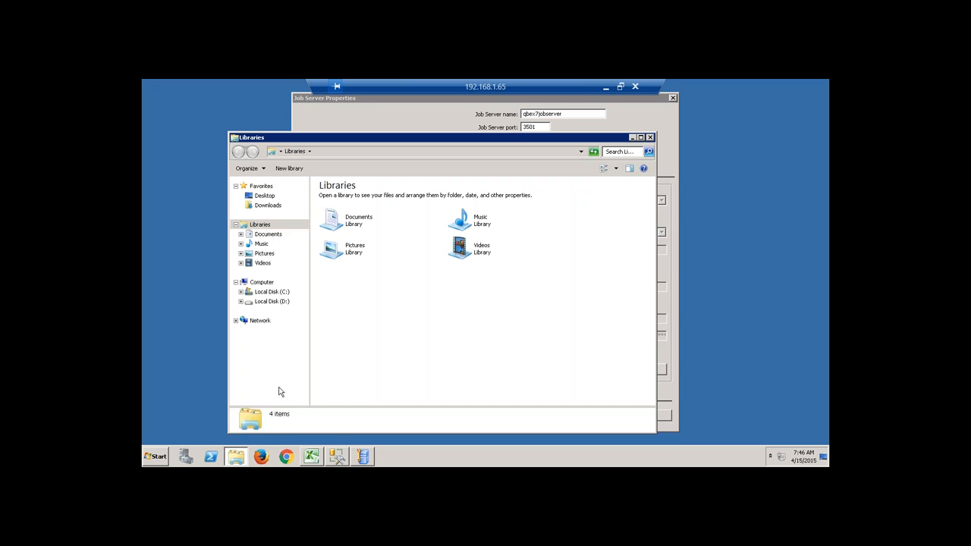
Launch SAP HANA Studio, then exit it again.
{"action": "left_click", "coordinate": [444, 115]}
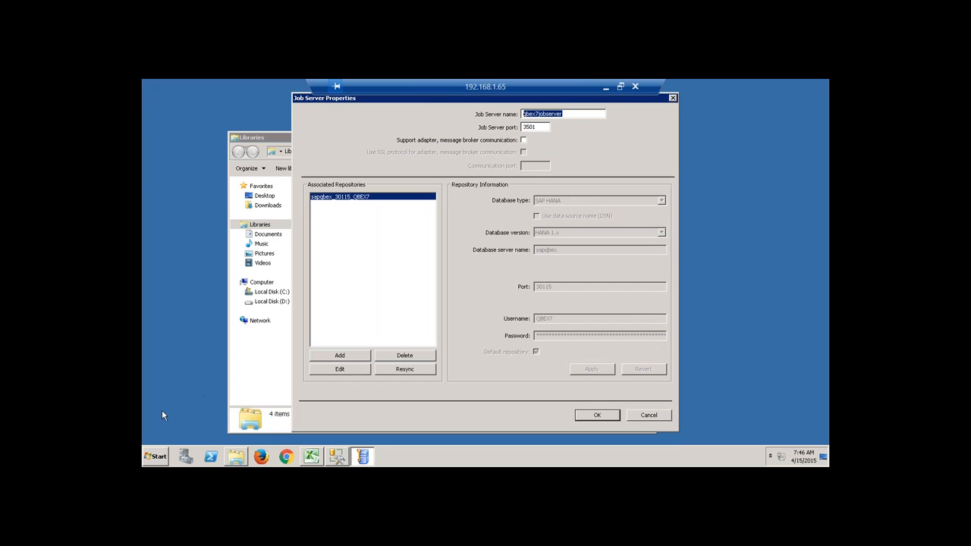
{"action": "left_click", "coordinate": [157, 456]}
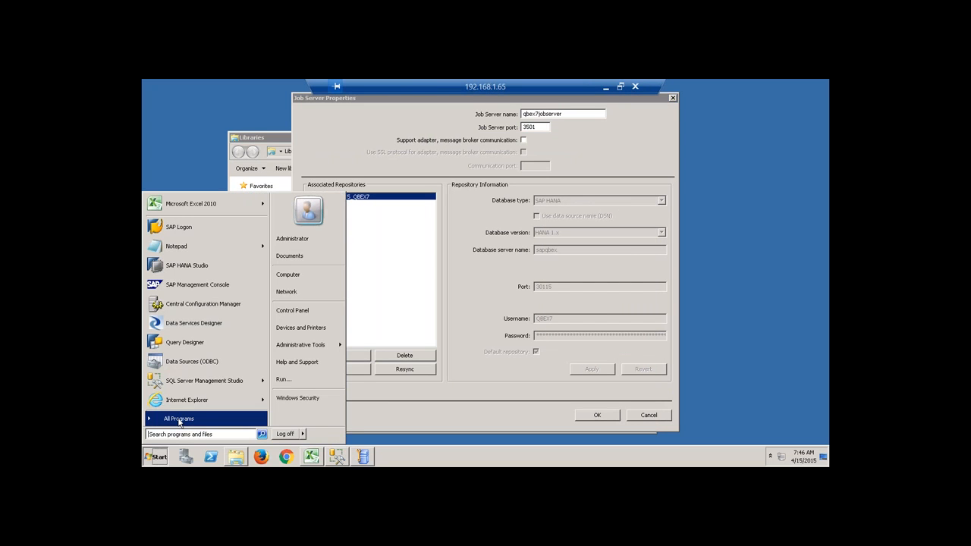
{"action": "left_click", "coordinate": [189, 265]}
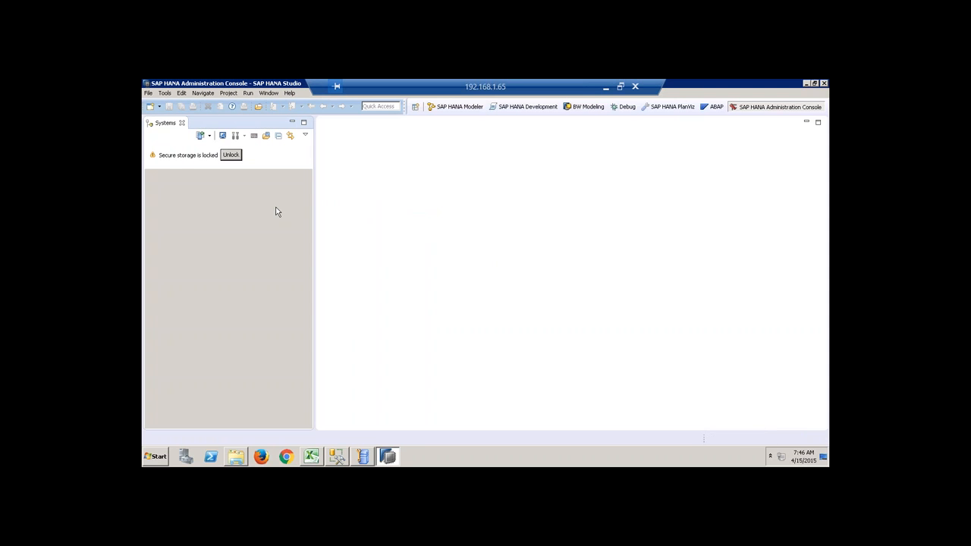
{"action": "left_click", "coordinate": [824, 83]}
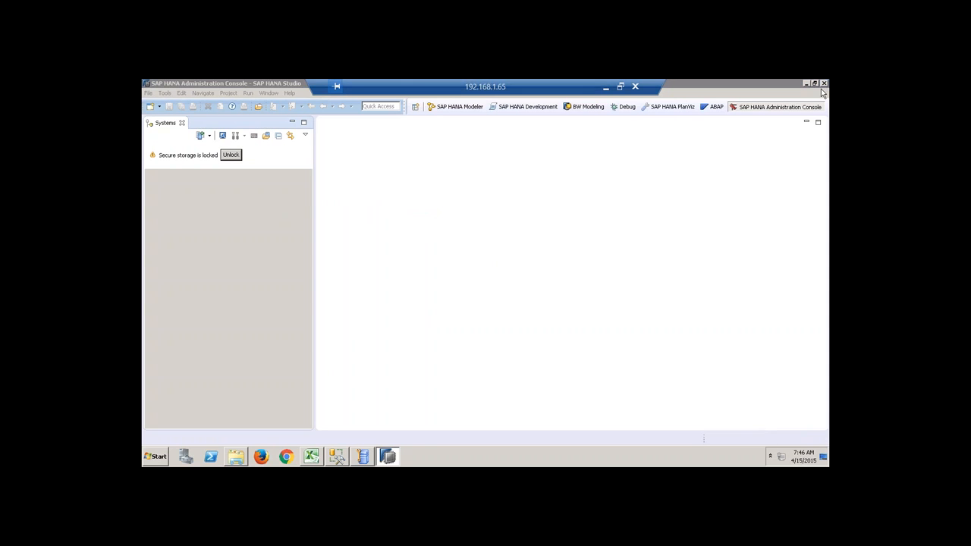
{"action": "left_click", "coordinate": [526, 273]}
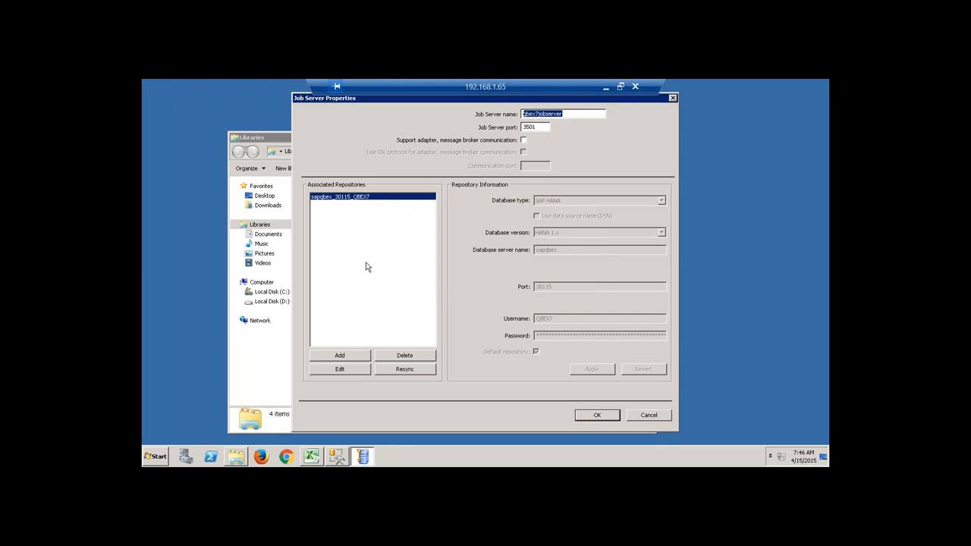
Go to C:\Users\Administrator, permanently delete the .eclipse folder, and close Explorer.
{"action": "left_click", "coordinate": [238, 458]}
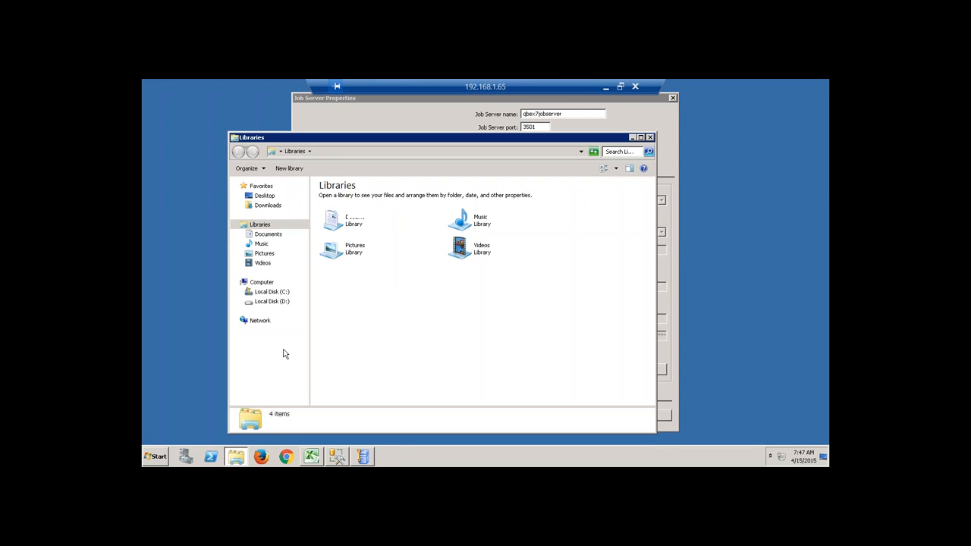
{"action": "left_click", "coordinate": [281, 292]}
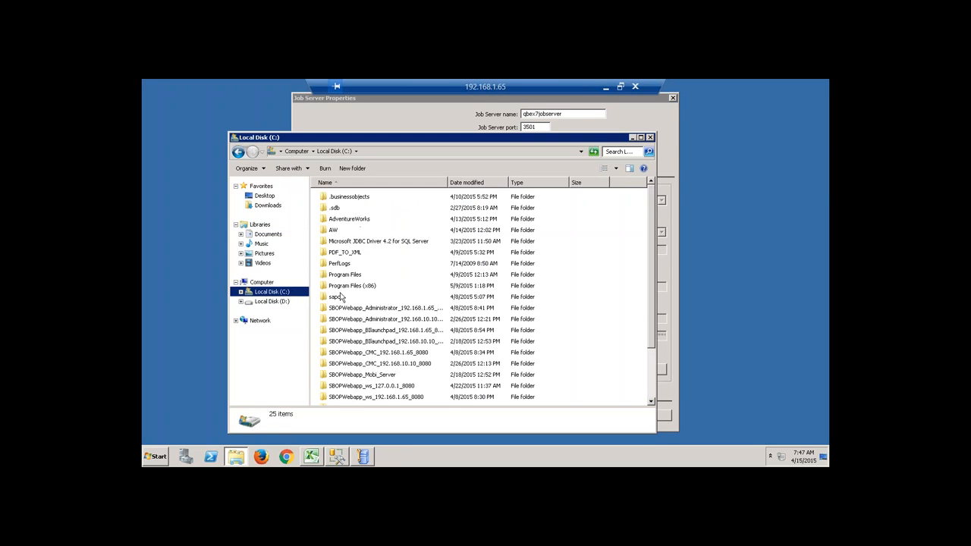
{"action": "left_click", "coordinate": [341, 253]}
{"action": "key", "text": "u"}
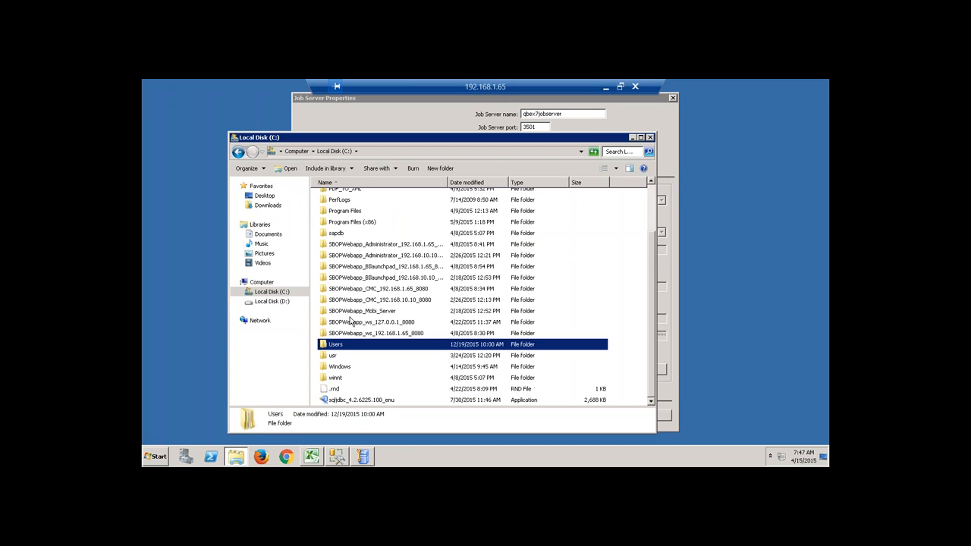
{"action": "double_click", "coordinate": [341, 351]}
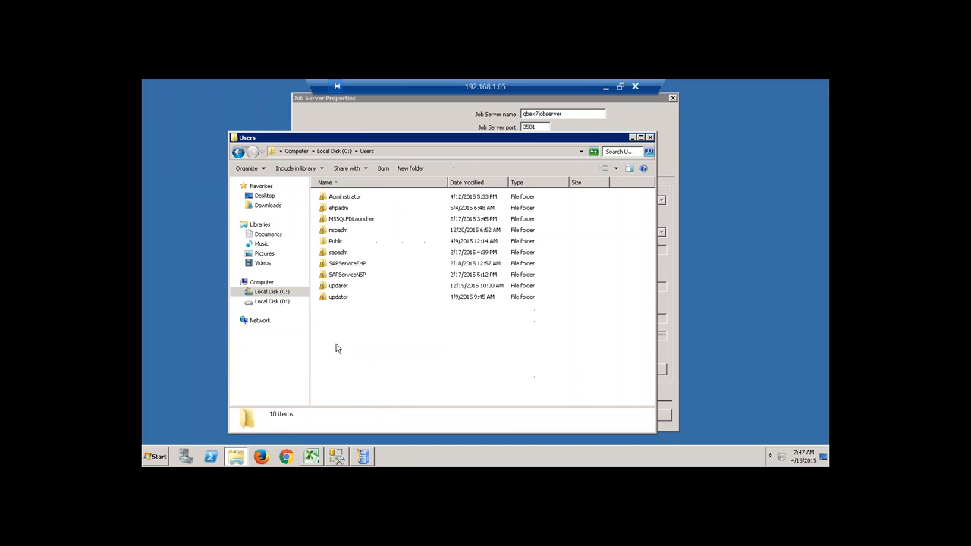
{"action": "double_click", "coordinate": [352, 199]}
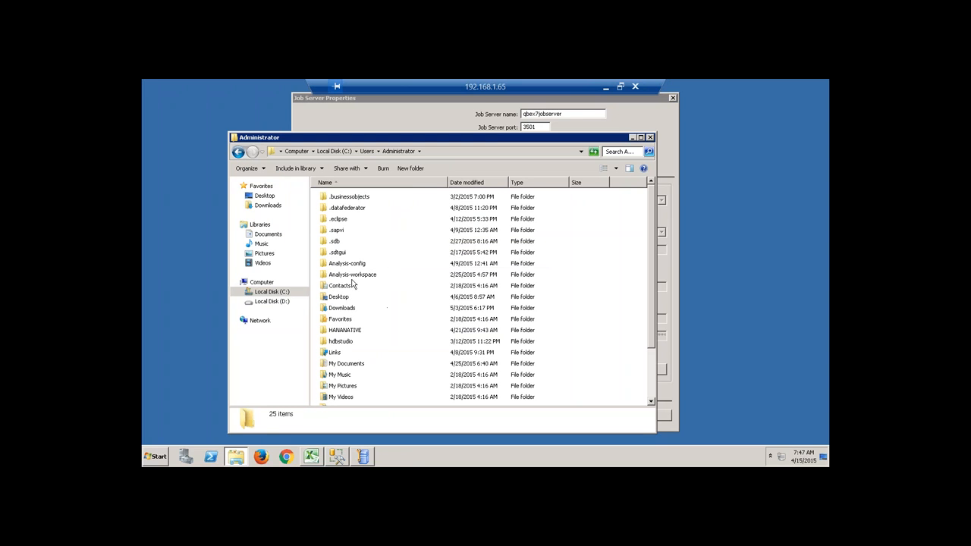
{"action": "left_click", "coordinate": [339, 220]}
{"action": "key", "text": "shift+Delete"}
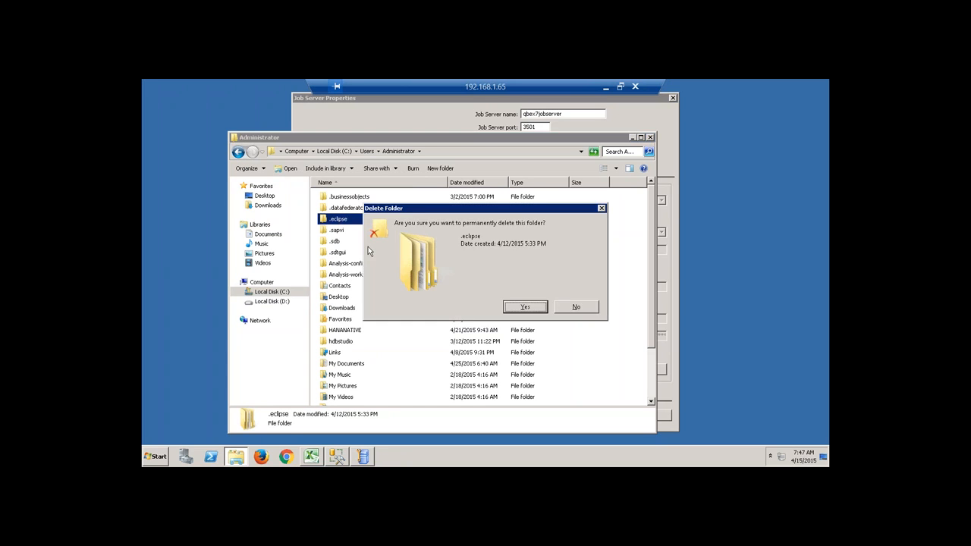
{"action": "key", "text": "Return"}
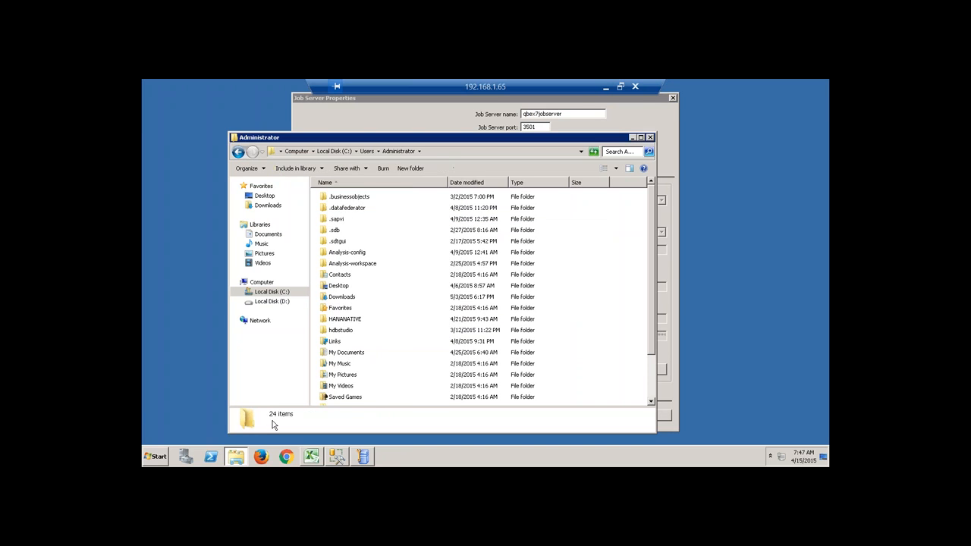
{"action": "left_click", "coordinate": [651, 137]}
Relaunch SAP HANA Studio, decline password recovery, and log on to SP9 (SYSTEM) with its password.
{"action": "left_click", "coordinate": [156, 456]}
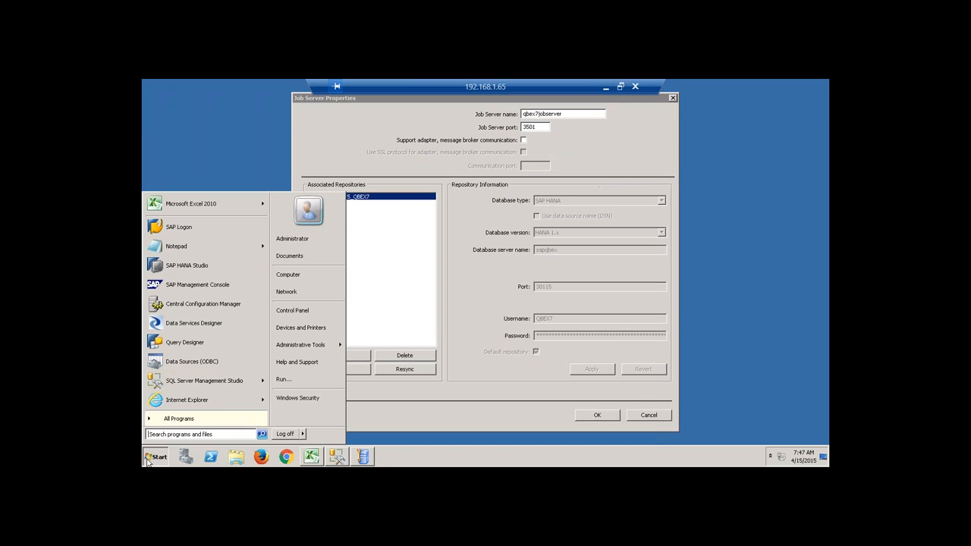
{"action": "left_click", "coordinate": [199, 265]}
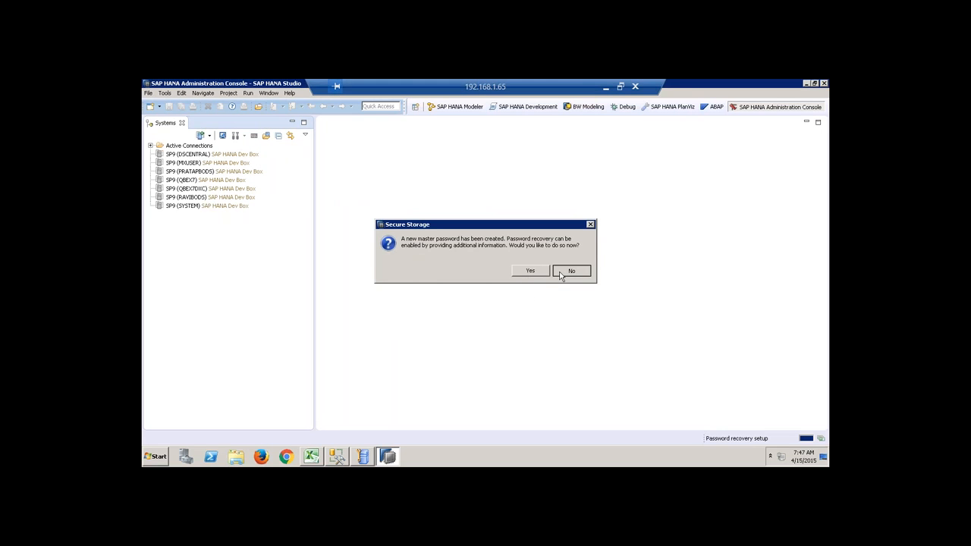
{"action": "left_click", "coordinate": [571, 271]}
{"action": "left_click", "coordinate": [199, 206]}
{"action": "right_click", "coordinate": [199, 209]}
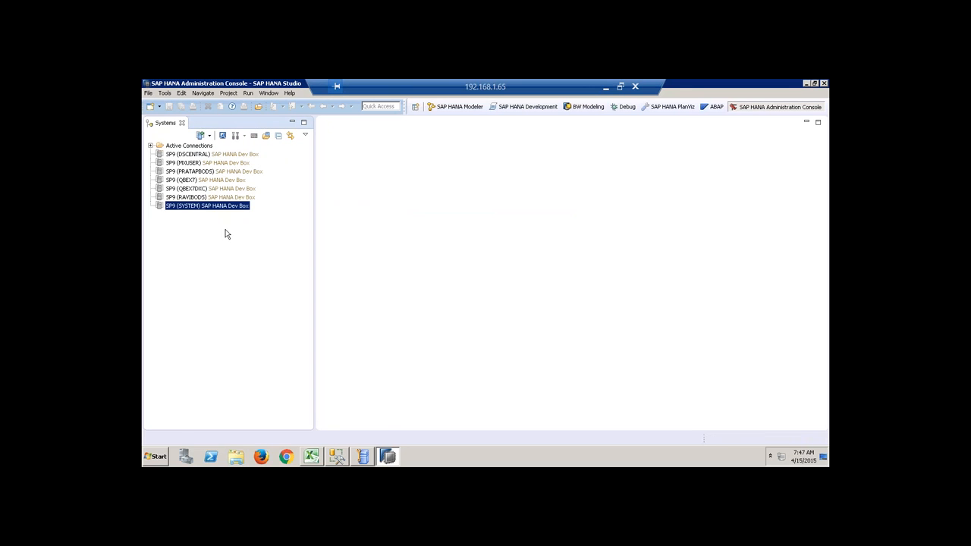
{"action": "left_click", "coordinate": [236, 241]}
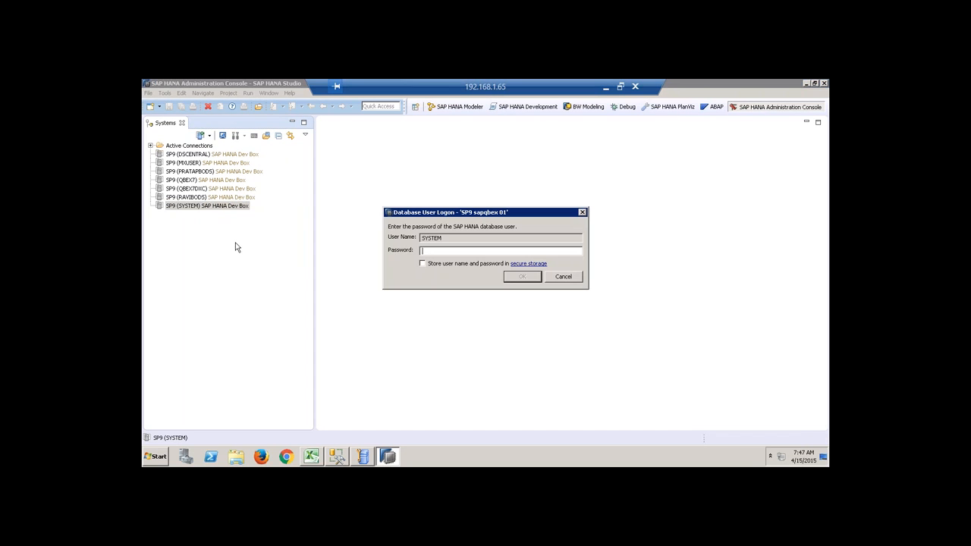
{"action": "type", "text": "******"}
{"action": "key", "text": "Return"}
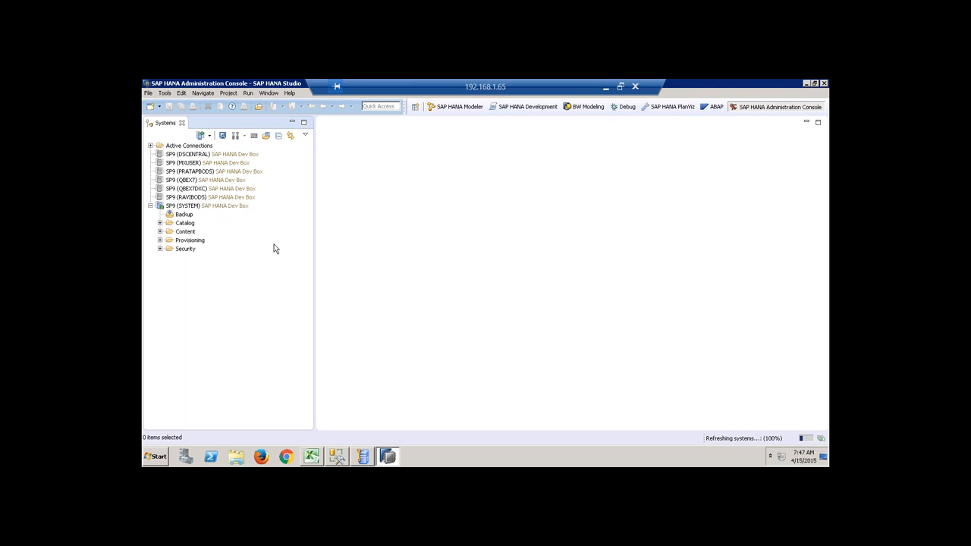
Resync qbex7jobserver with its repository using the repository password and save the properties.
{"action": "left_click", "coordinate": [367, 456]}
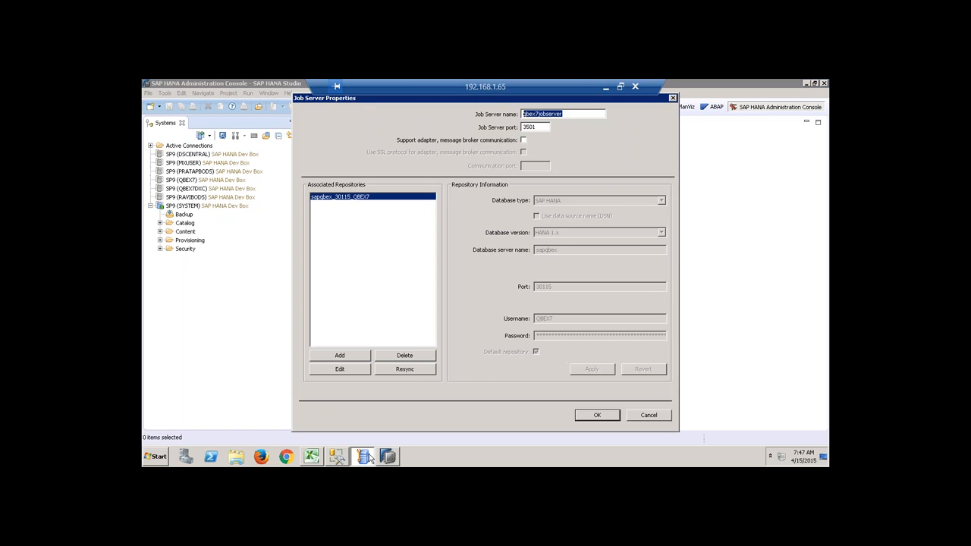
{"action": "left_click", "coordinate": [405, 369]}
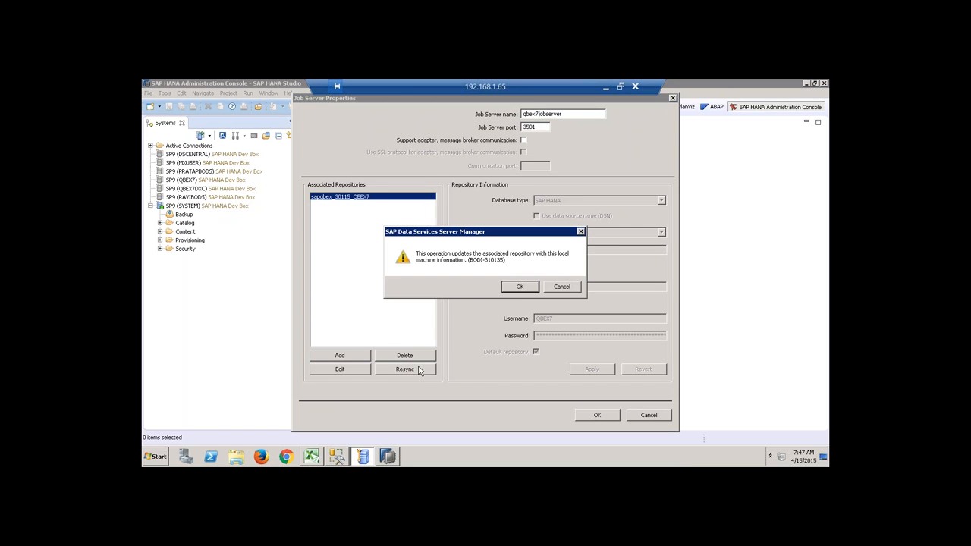
{"action": "left_click", "coordinate": [521, 285]}
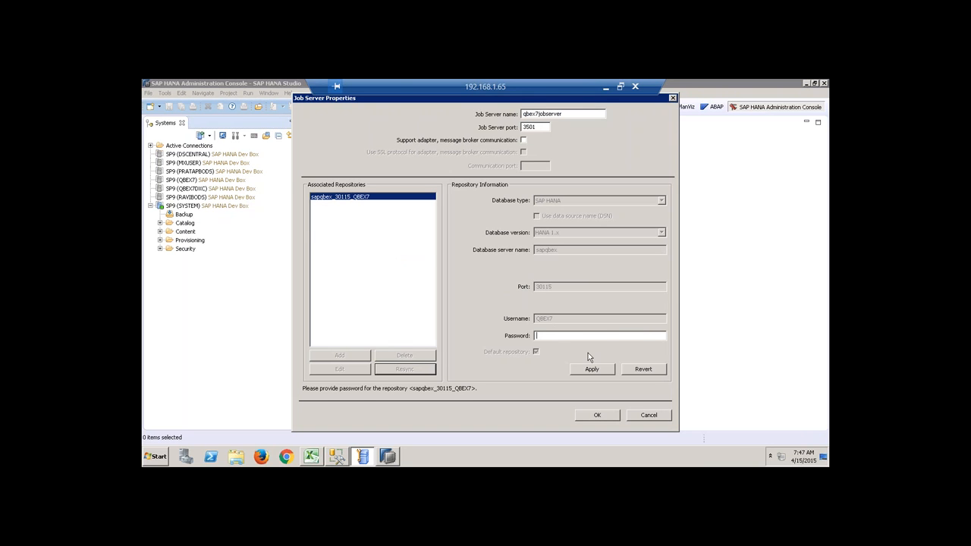
{"action": "type", "text": "**********"}
{"action": "left_click", "coordinate": [599, 370]}
{"action": "left_click", "coordinate": [597, 415]}
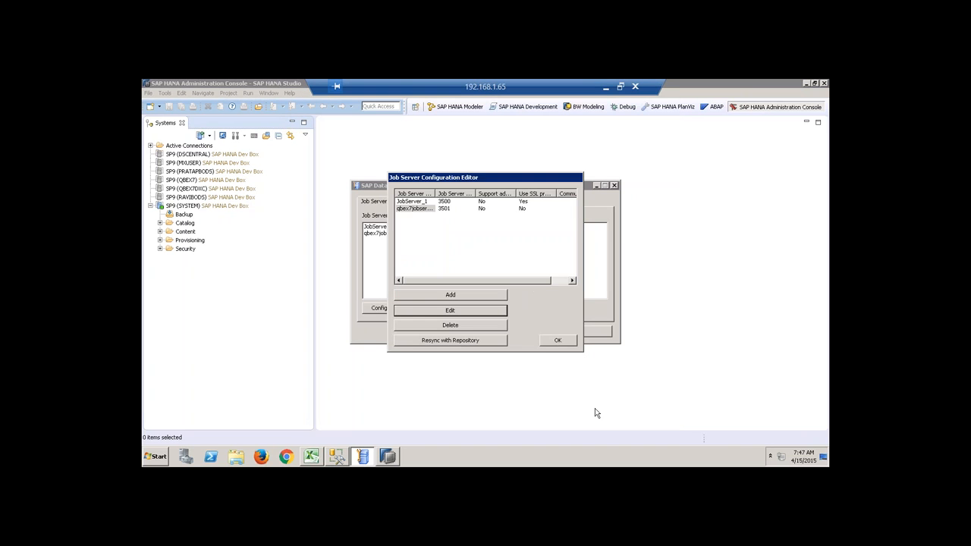
{"action": "left_click", "coordinate": [550, 342]}
Close Server Manager with a service restart, dismiss the restart error, and minimize HANA Studio.
{"action": "left_click", "coordinate": [478, 331]}
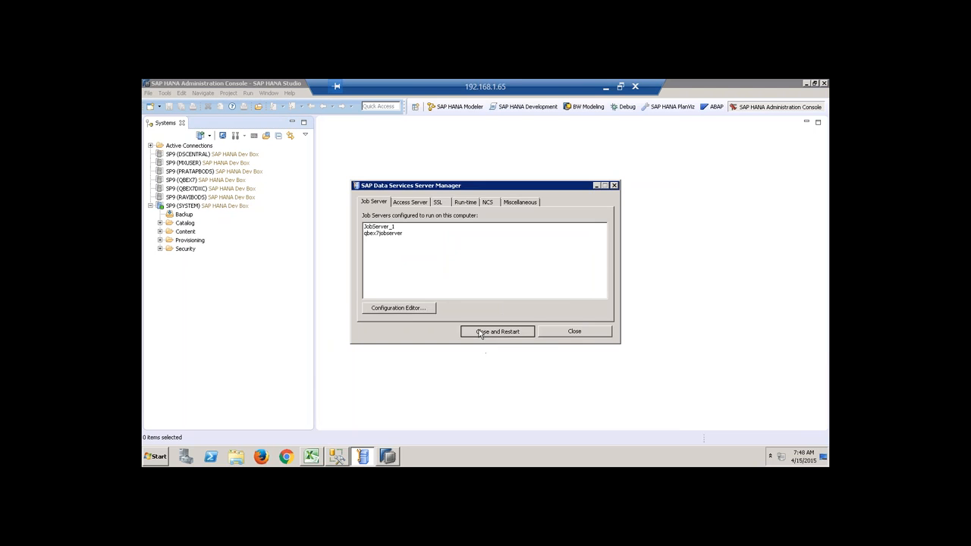
{"action": "left_click", "coordinate": [509, 290]}
{"action": "left_click", "coordinate": [557, 290]}
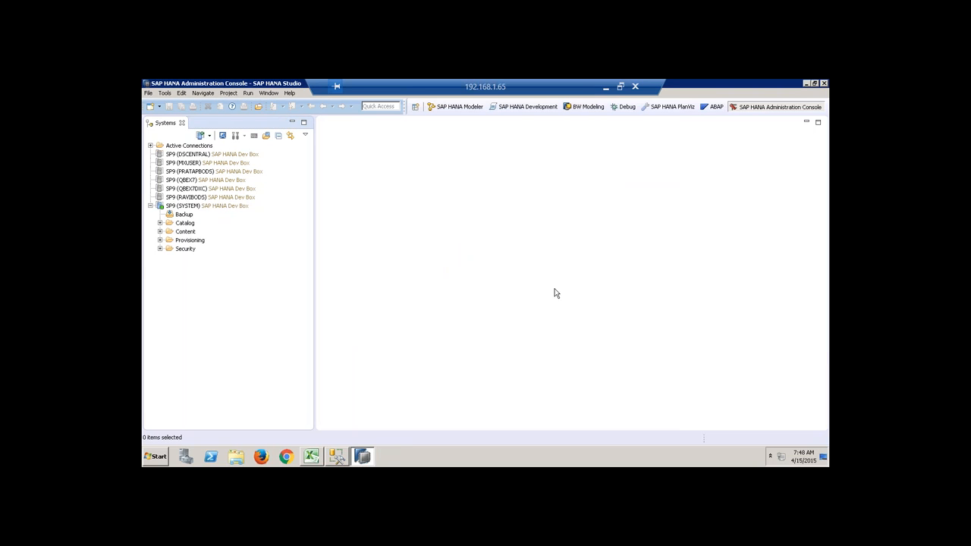
{"action": "left_click", "coordinate": [807, 83]}
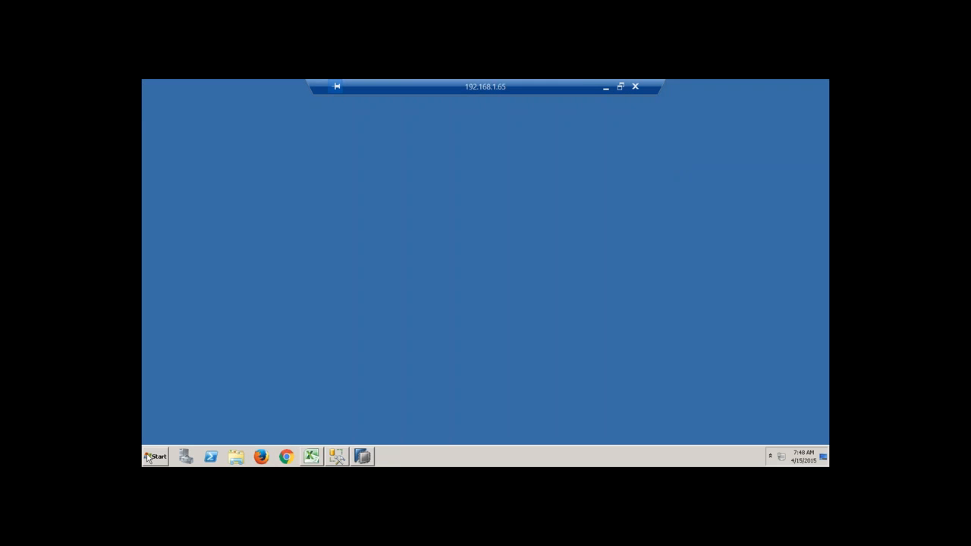
Refresh the desktop and launch Data Services Designer.
{"action": "right_click", "coordinate": [387, 250]}
{"action": "left_click", "coordinate": [408, 271]}
{"action": "left_click", "coordinate": [150, 448]}
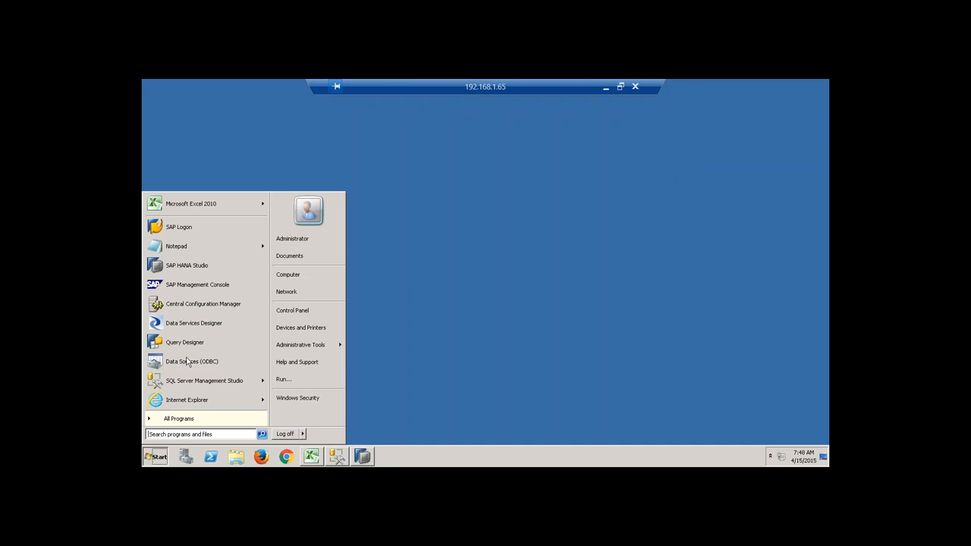
{"action": "left_click", "coordinate": [209, 324]}
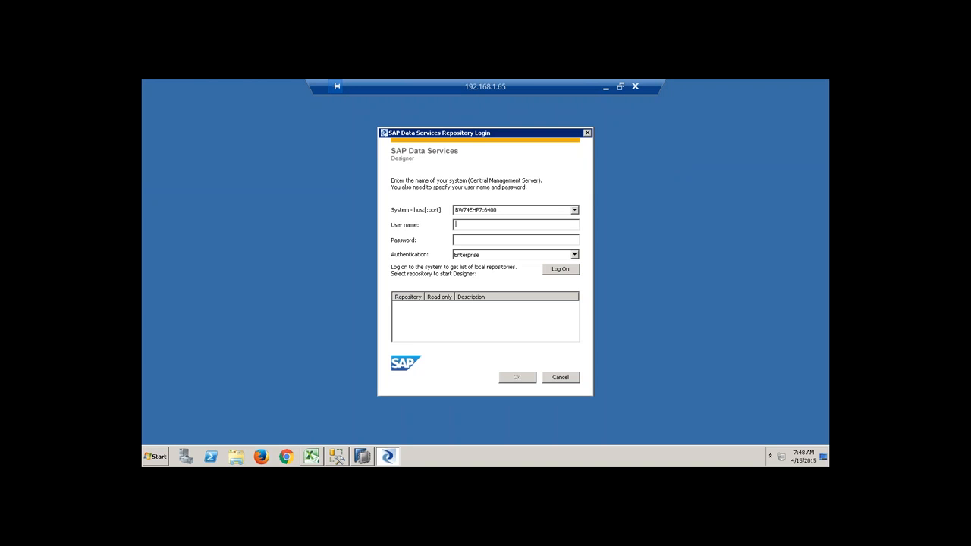
Log on, choose the QBEX7 repository, and confirm its repository password.
{"action": "type", "text": "hana"}
{"action": "key", "text": "Return"}
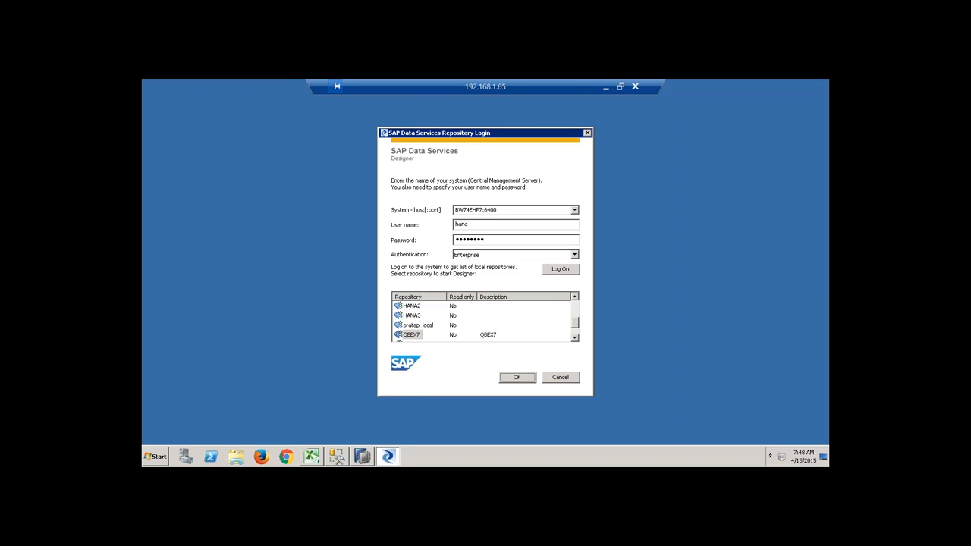
{"action": "left_click", "coordinate": [518, 378]}
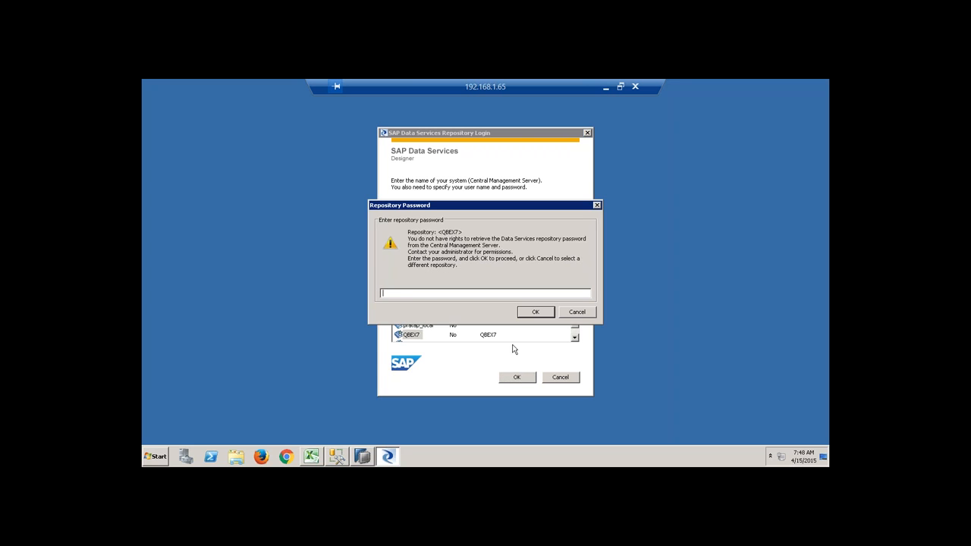
{"action": "type", "text": "**********"}
{"action": "left_click", "coordinate": [535, 312]}
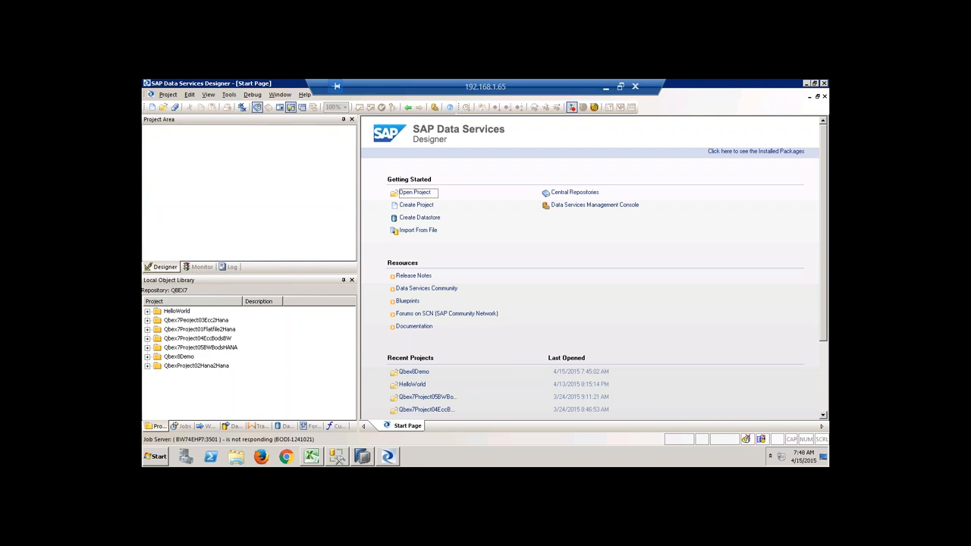
Launch Server Manager and add a new job server named job_qbex8 on port 3503.
{"action": "left_click", "coordinate": [155, 459]}
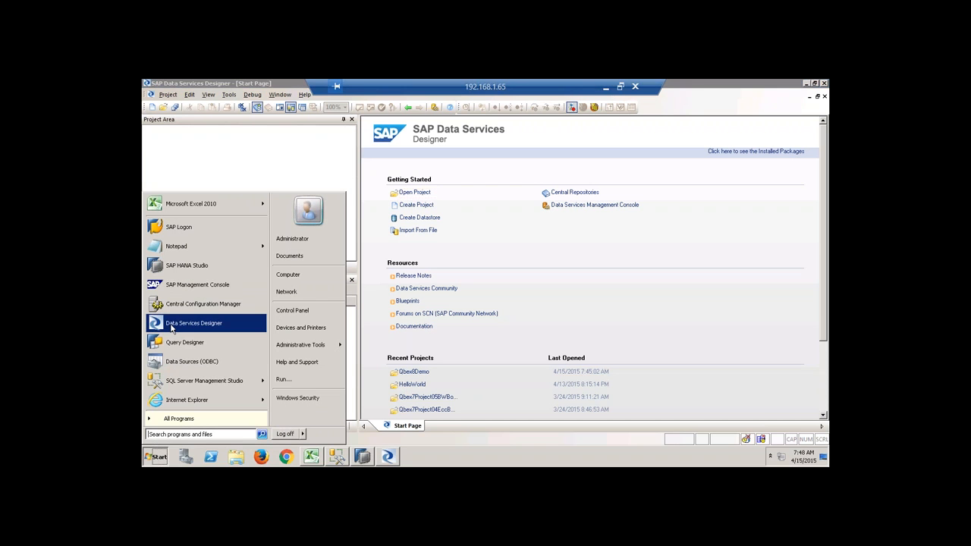
{"action": "left_click", "coordinate": [182, 418]}
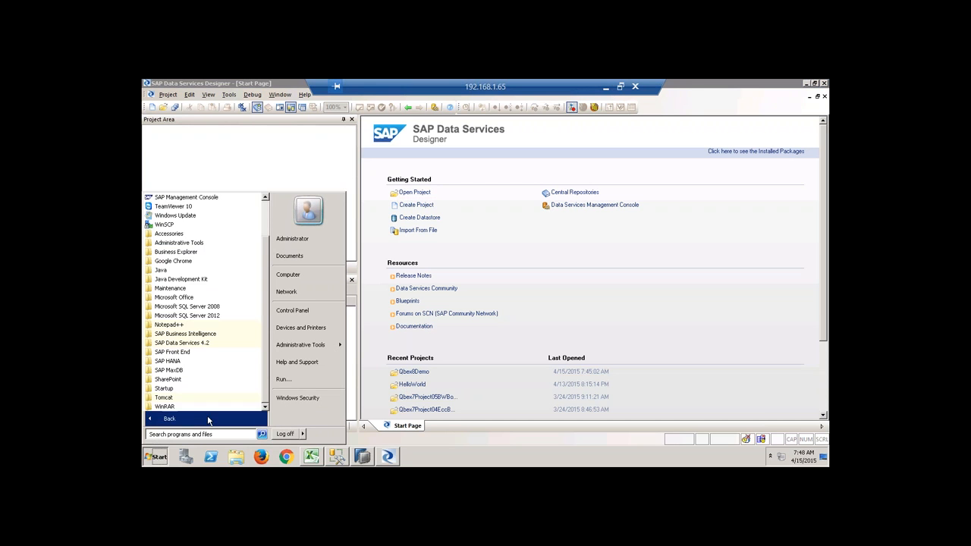
{"action": "left_click", "coordinate": [205, 346]}
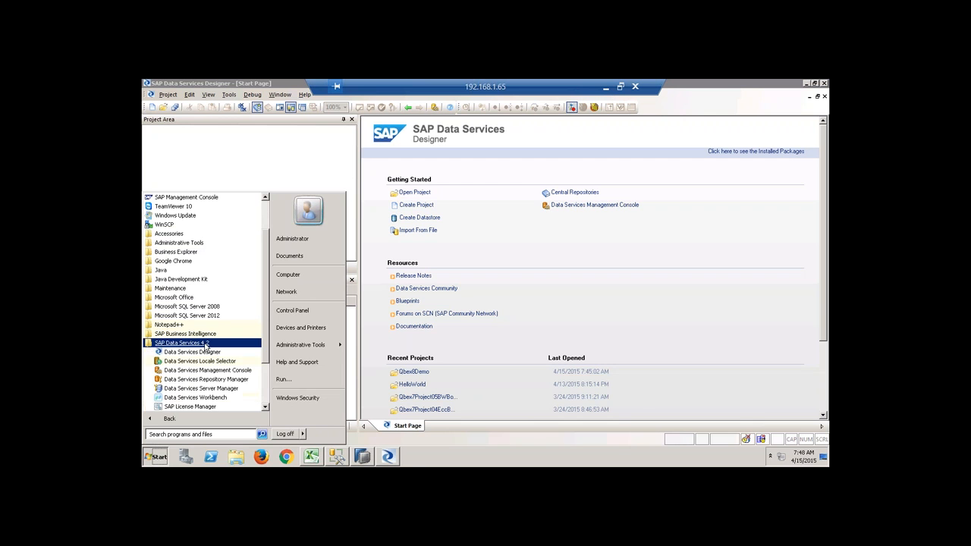
{"action": "left_click", "coordinate": [201, 388]}
{"action": "left_click", "coordinate": [425, 309]}
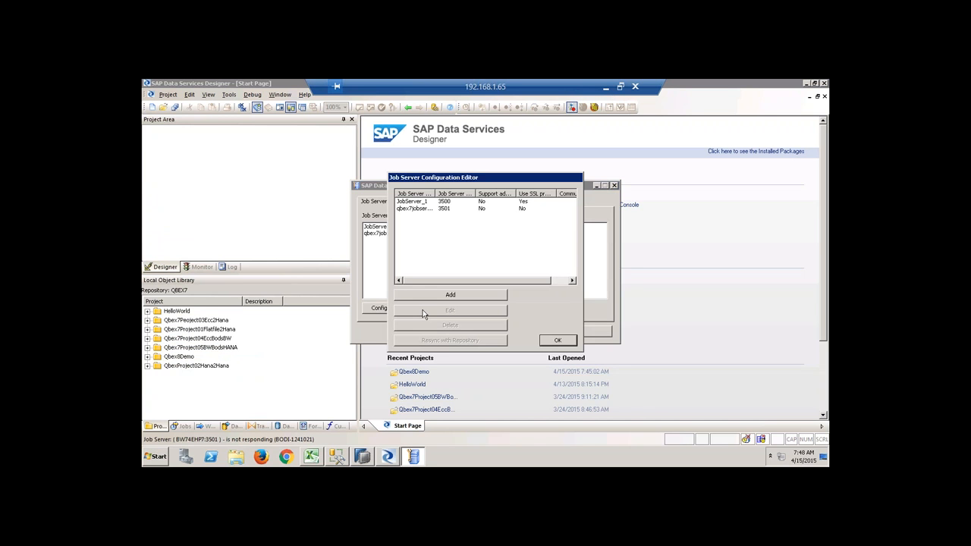
{"action": "left_click", "coordinate": [442, 296]}
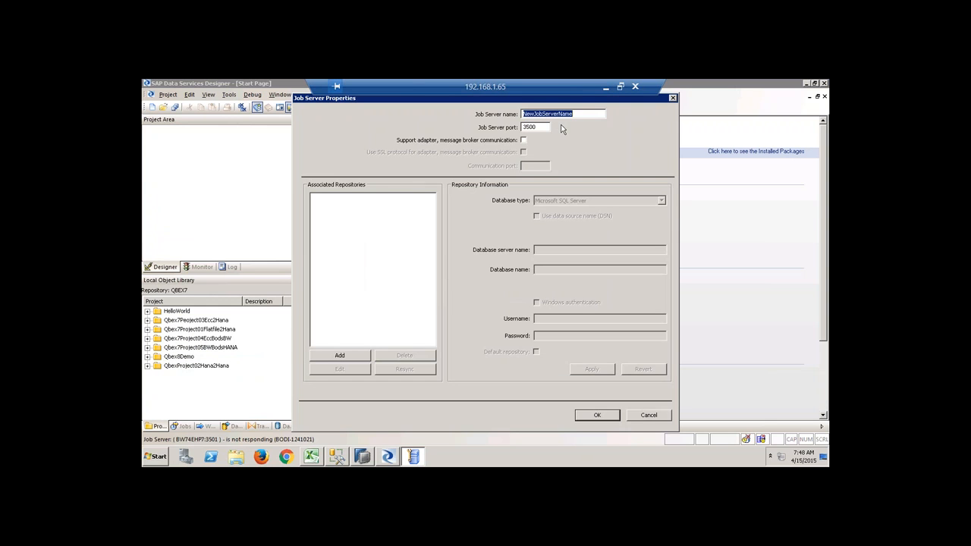
{"action": "type", "text": "Job_qbex8"}
Associate the QBEX7 SAP HANA repository on sapqbex port 30115 and save the job server.
{"action": "left_click", "coordinate": [359, 356]}
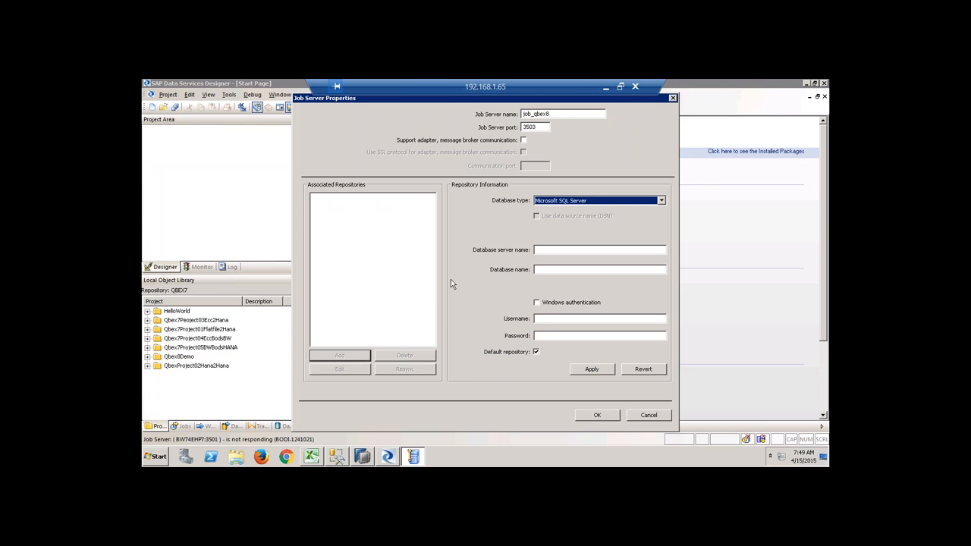
{"action": "left_click", "coordinate": [599, 202]}
{"action": "left_click", "coordinate": [564, 237]}
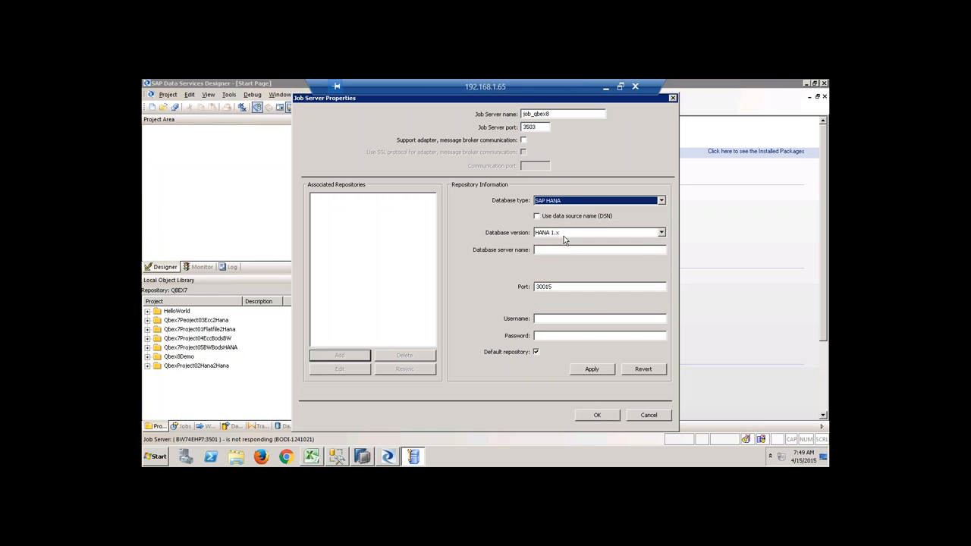
{"action": "left_click", "coordinate": [557, 249]}
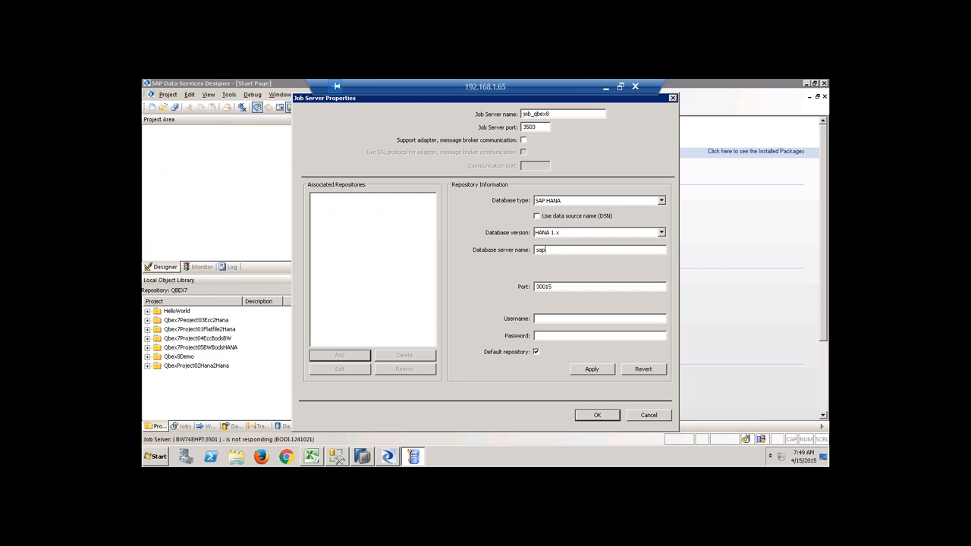
{"action": "left_click", "coordinate": [558, 318]}
{"action": "type", "text": "qbe"}
{"action": "key", "text": "BackSpace"}
{"action": "key", "text": "BackSpace"}
{"action": "type", "text": "QBE********"}
{"action": "left_click", "coordinate": [599, 370]}
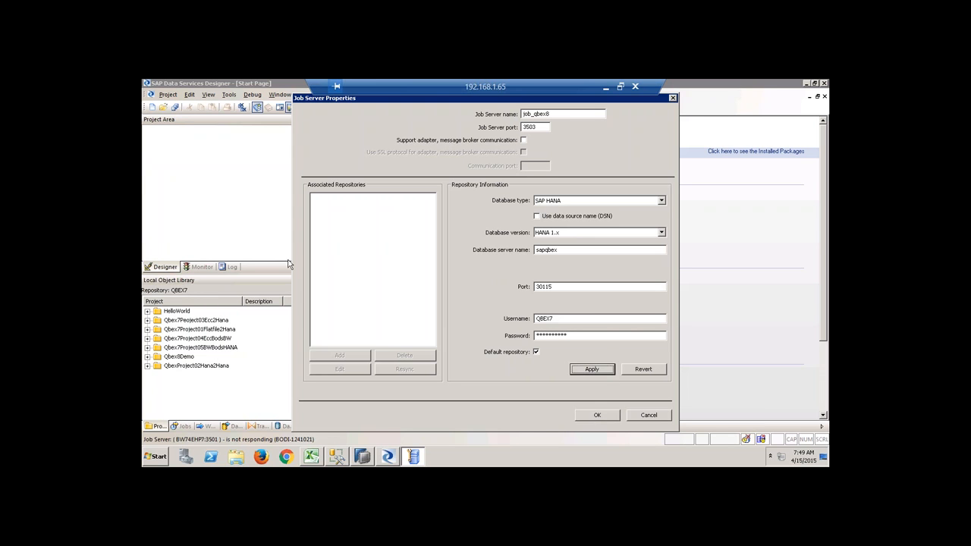
{"action": "left_click", "coordinate": [597, 417]}
{"action": "left_click", "coordinate": [543, 345]}
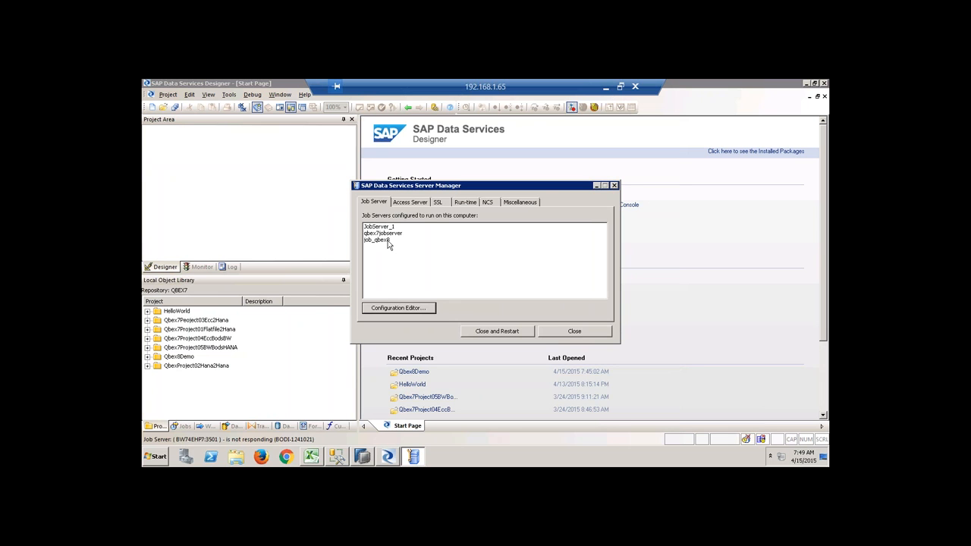
Review Job Server > General in Designer's Tools > Options, then cancel without changes.
{"action": "left_click", "coordinate": [717, 299]}
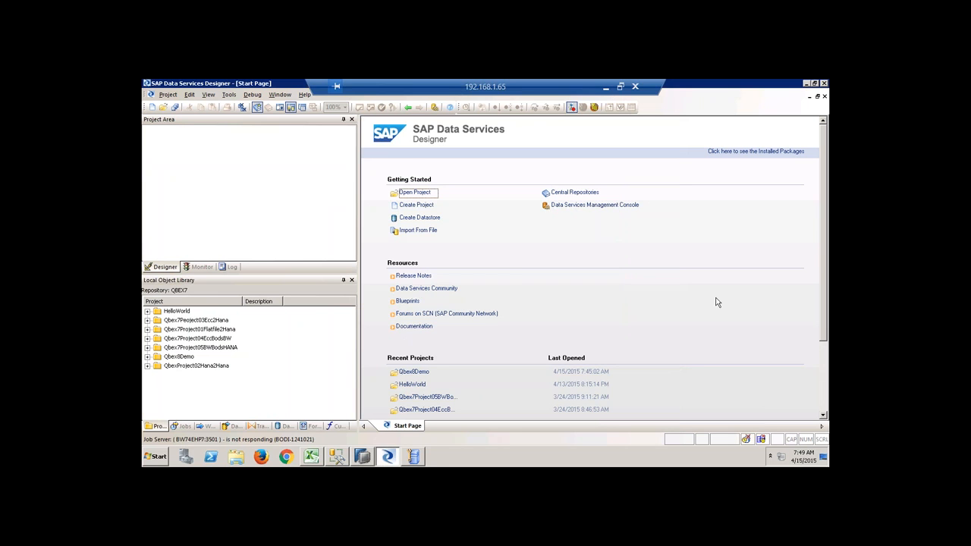
{"action": "left_click", "coordinate": [280, 94]}
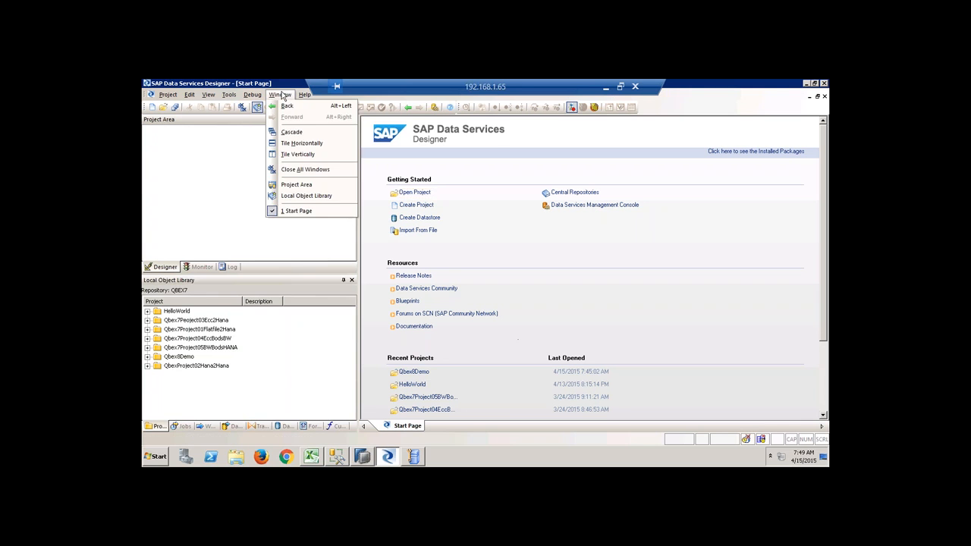
{"action": "mouse_move", "coordinate": [303, 95]}
{"action": "mouse_move", "coordinate": [230, 96]}
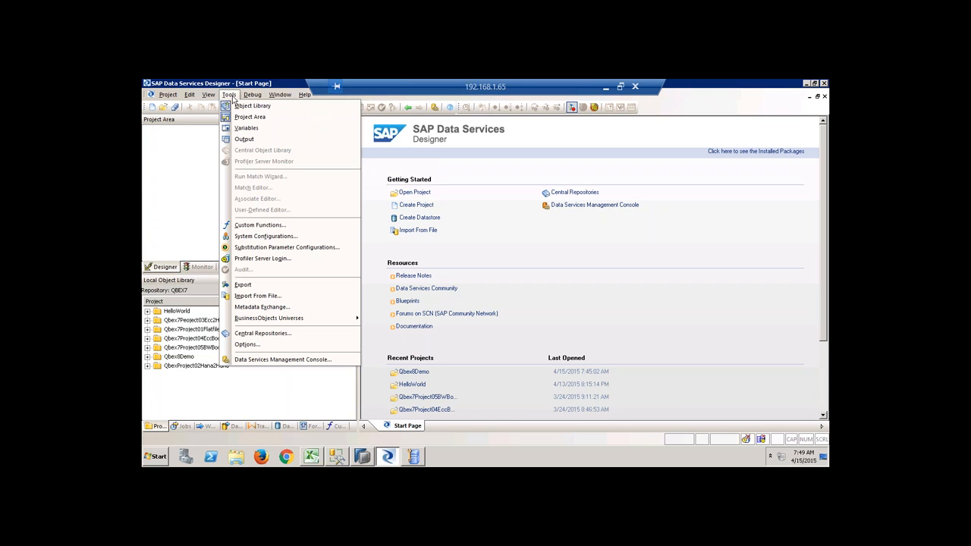
{"action": "left_click", "coordinate": [275, 345]}
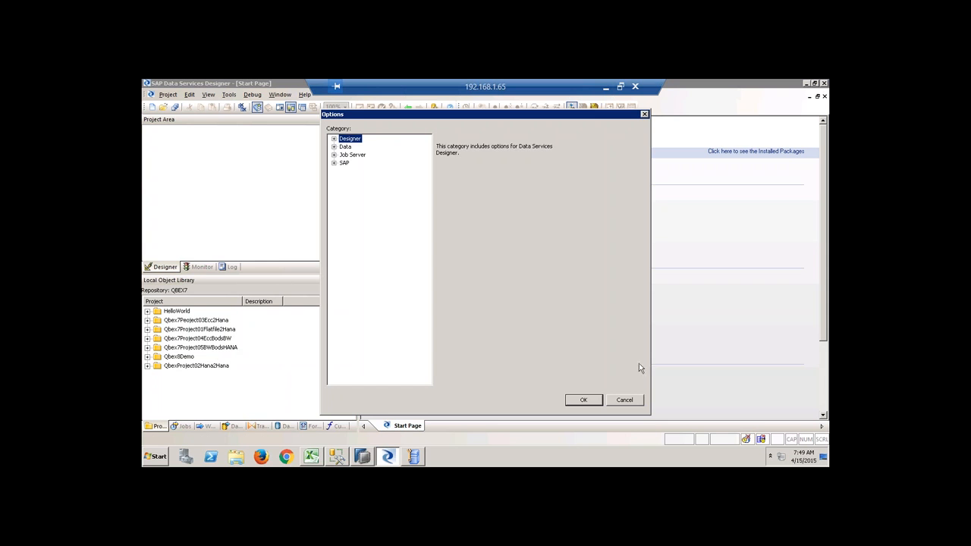
{"action": "left_click", "coordinate": [352, 155]}
{"action": "left_click", "coordinate": [334, 156]}
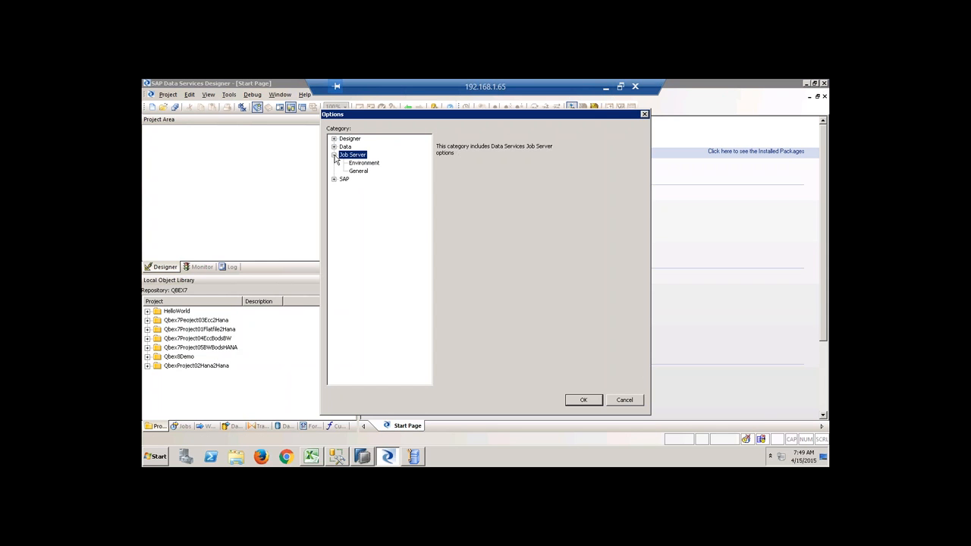
{"action": "left_click", "coordinate": [364, 172]}
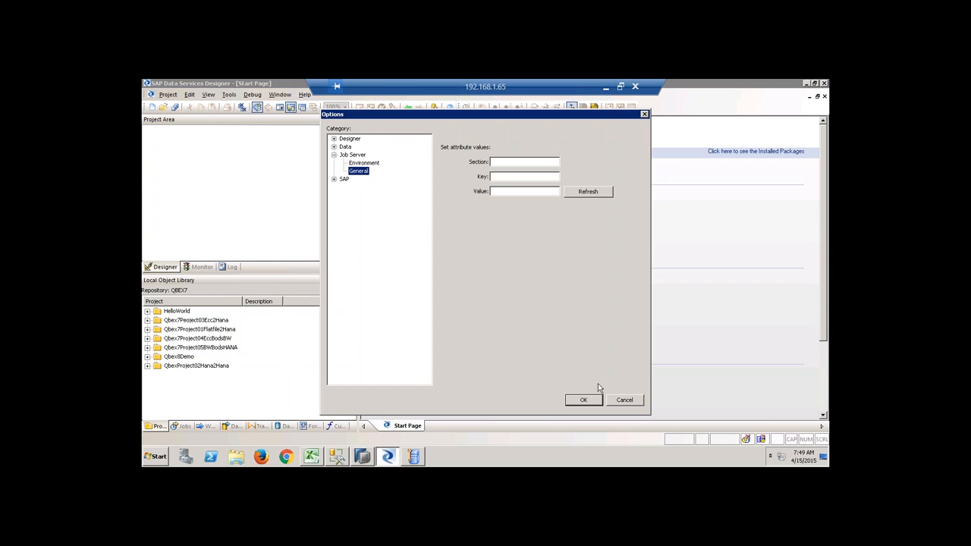
{"action": "left_click", "coordinate": [616, 400]}
Close the Designer and Server Manager, confirming the service restart and dismissing its error.
{"action": "left_click", "coordinate": [824, 84]}
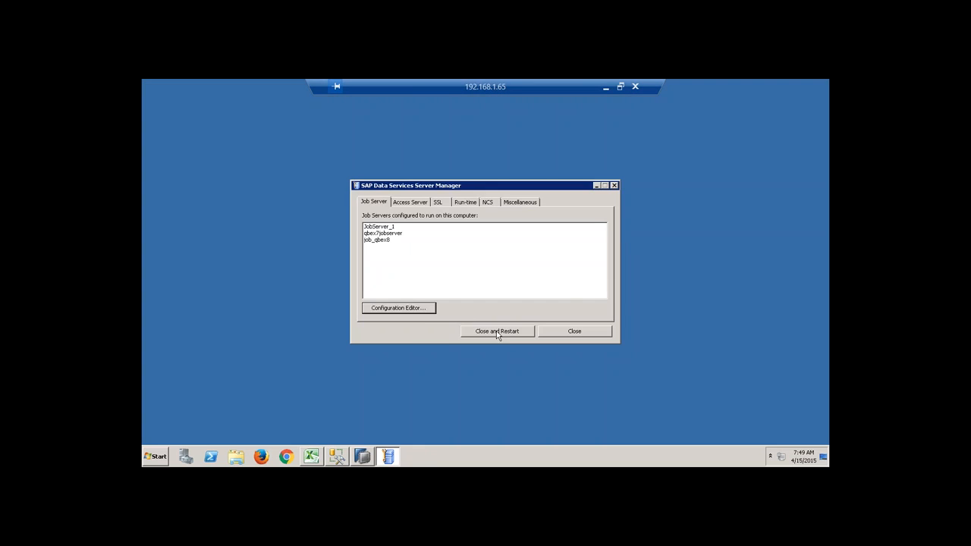
{"action": "left_click", "coordinate": [505, 332]}
{"action": "left_click", "coordinate": [508, 290]}
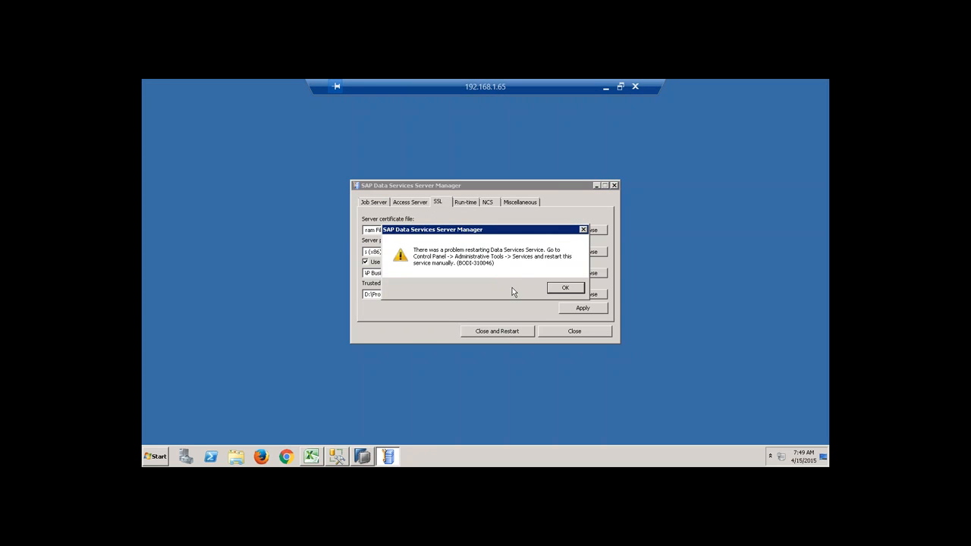
{"action": "left_click", "coordinate": [563, 289]}
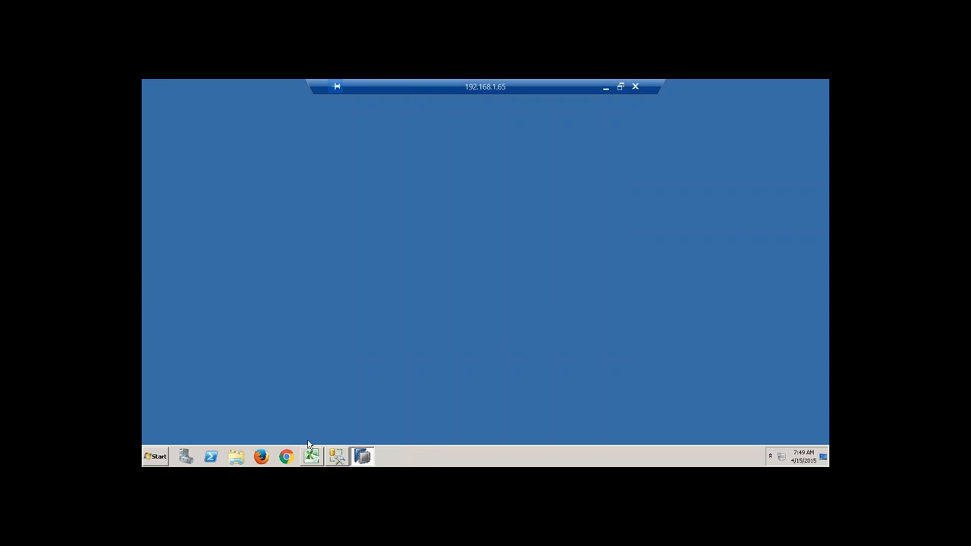
Refresh the desktop twice and relaunch Data Services Designer from the Start menu.
{"action": "right_click", "coordinate": [349, 292]}
{"action": "left_click", "coordinate": [372, 314]}
{"action": "right_click", "coordinate": [390, 268]}
{"action": "left_click", "coordinate": [408, 289]}
{"action": "left_click", "coordinate": [156, 457]}
{"action": "left_click", "coordinate": [194, 324]}
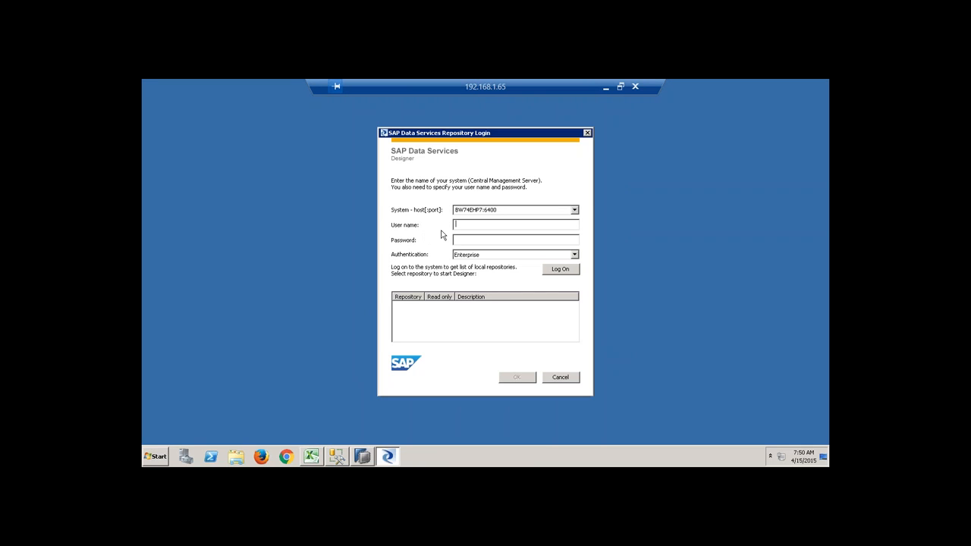
Log on to the QBEX7 repository with its password and select the Qbex8Demo project.
{"action": "type", "text": "hana••"}
{"action": "left_click", "coordinate": [422, 335]}
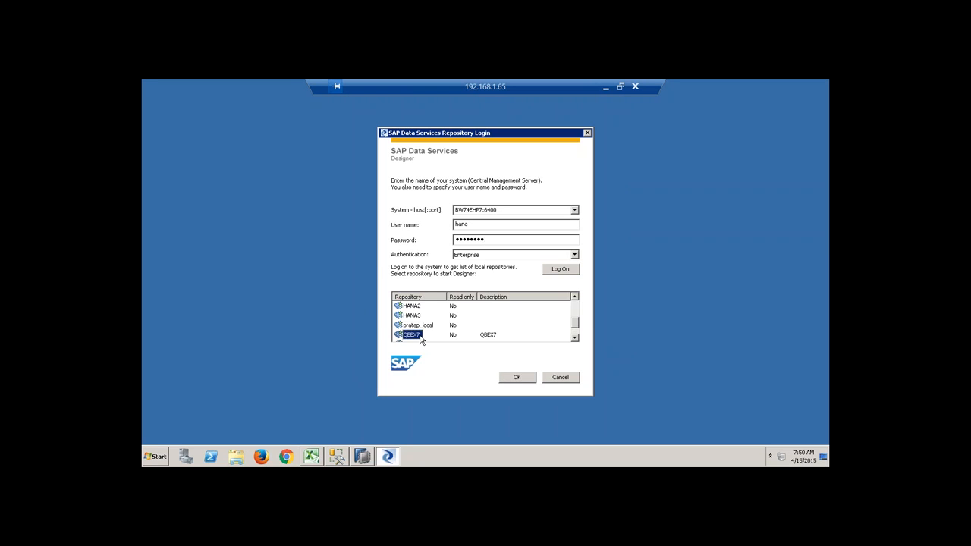
{"action": "type", "text": "••"}
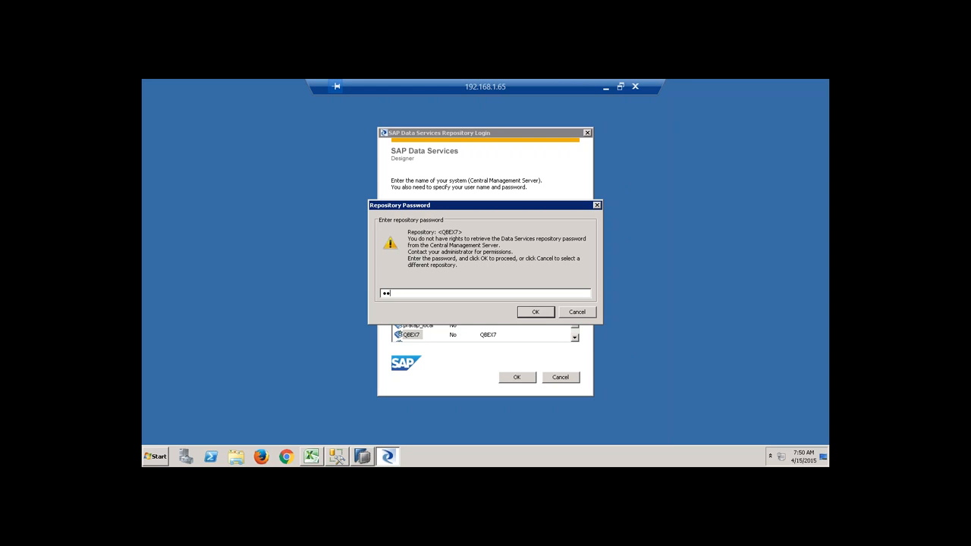
{"action": "type", "text": "•••••••"}
{"action": "key", "text": "Return"}
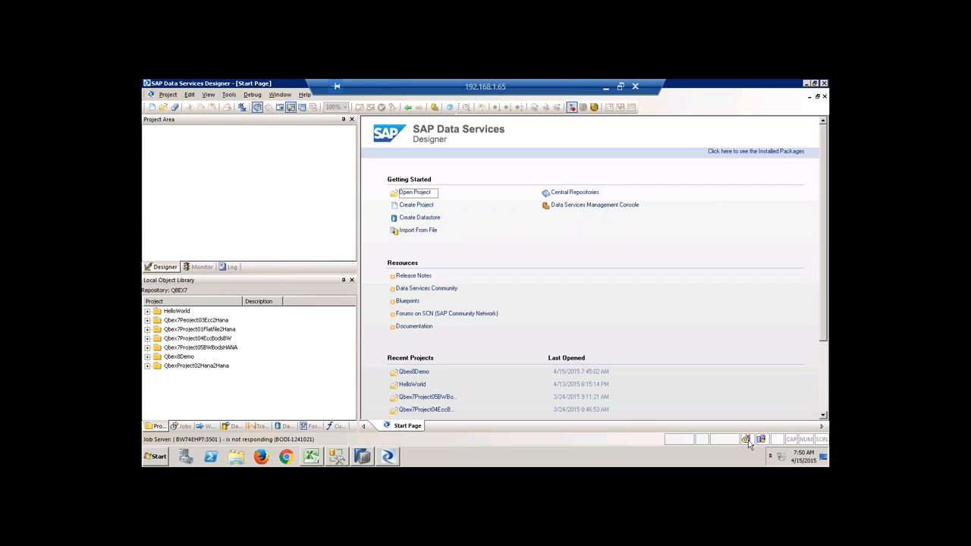
{"action": "left_click", "coordinate": [182, 358]}
{"action": "right_click", "coordinate": [183, 359]}
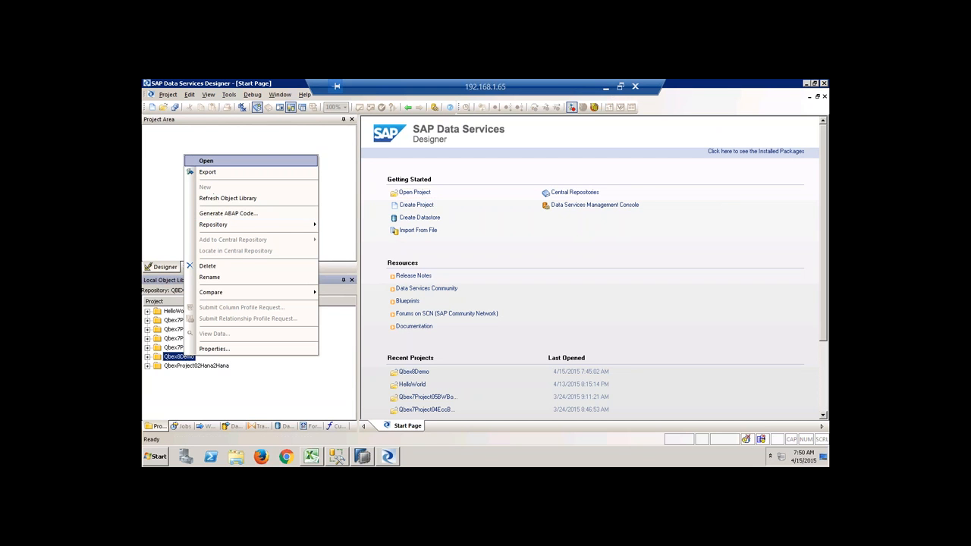
Try executing Job_demo on job server job_qbex8, then cancel after the 'not working' warning.
{"action": "left_click", "coordinate": [208, 162]}
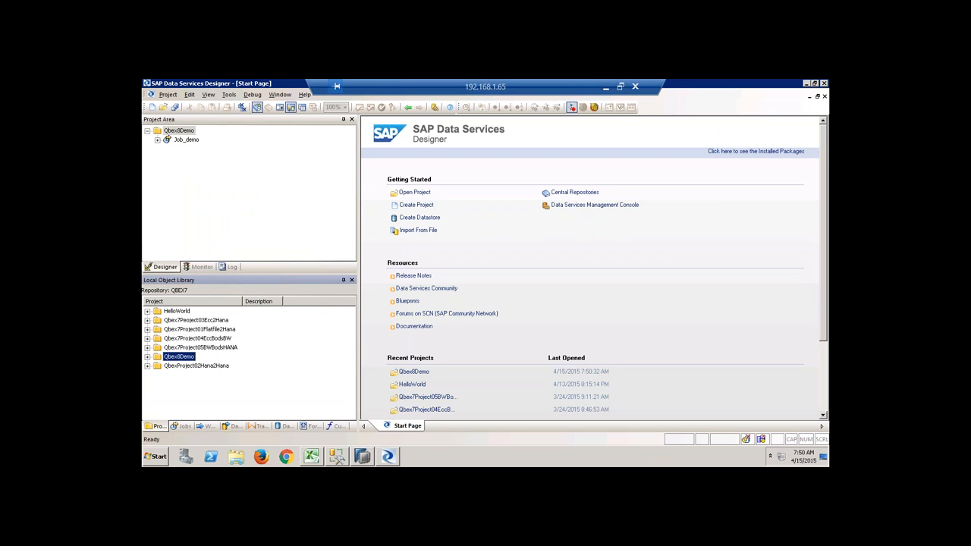
{"action": "right_click", "coordinate": [184, 147]}
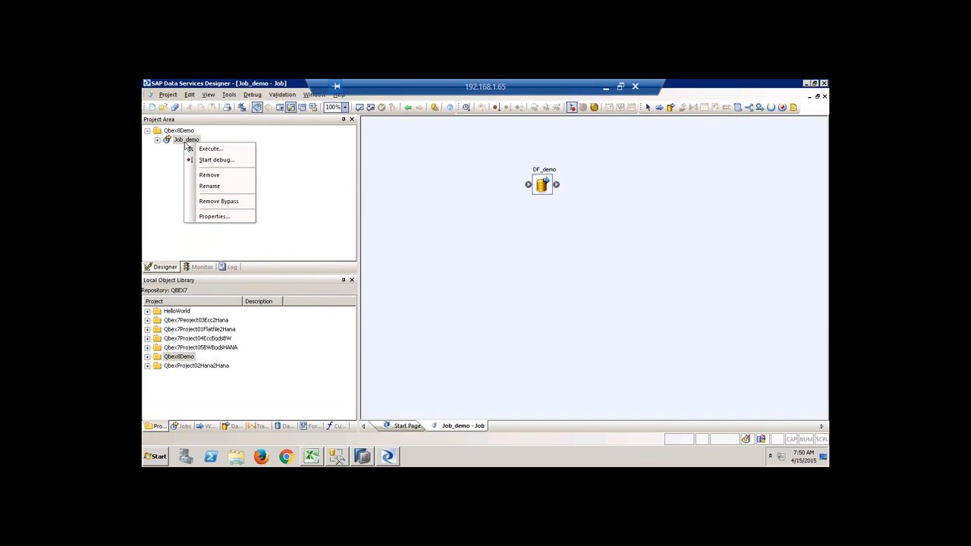
{"action": "left_click", "coordinate": [208, 150]}
{"action": "left_click", "coordinate": [551, 339]}
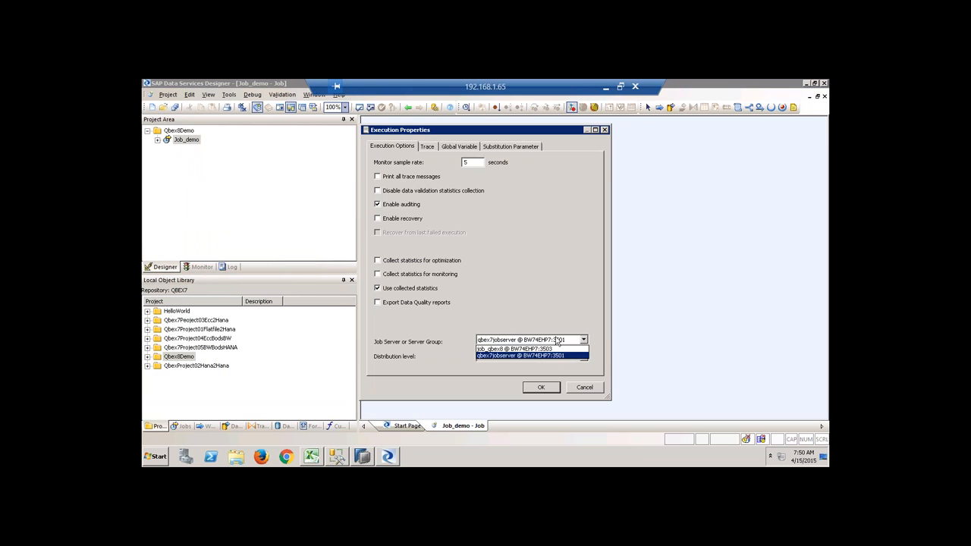
{"action": "left_click", "coordinate": [531, 349]}
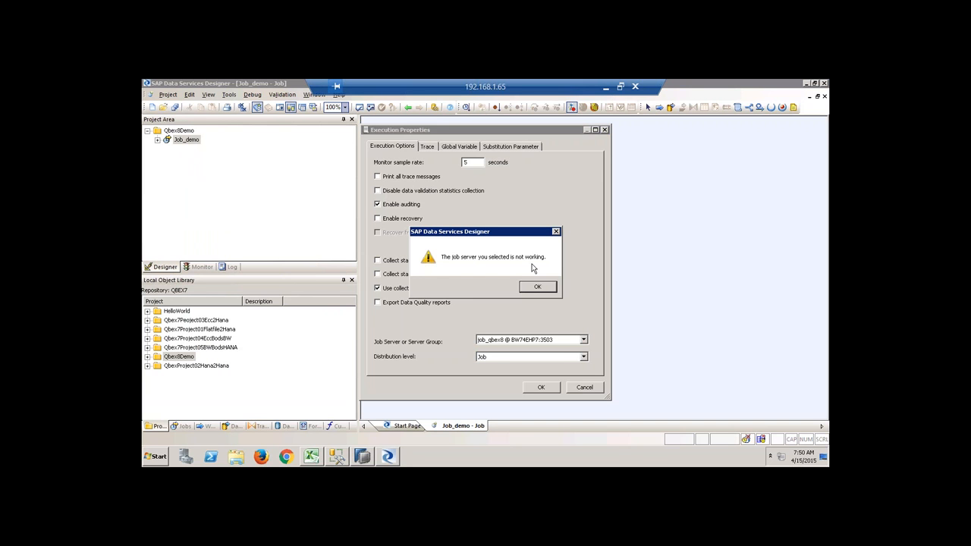
{"action": "left_click", "coordinate": [538, 288]}
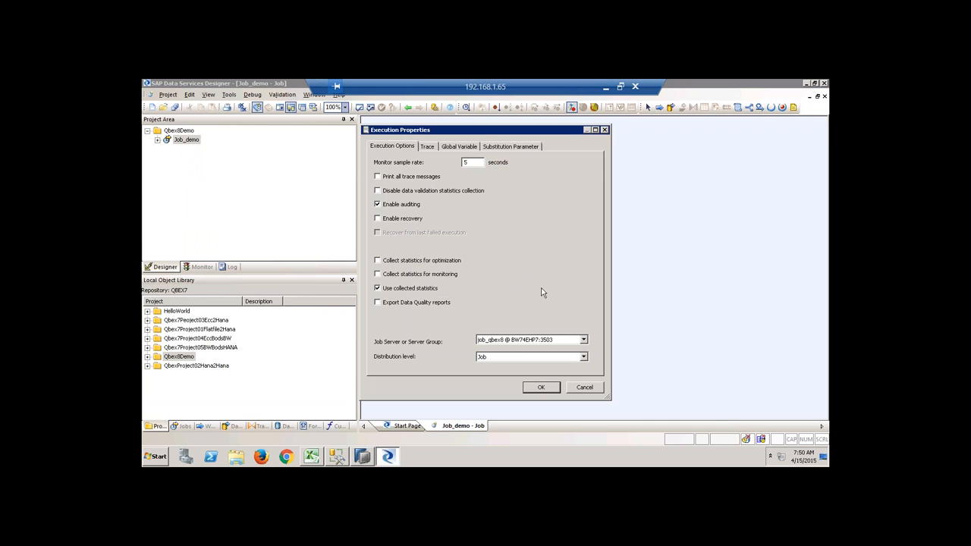
{"action": "left_click", "coordinate": [599, 387]}
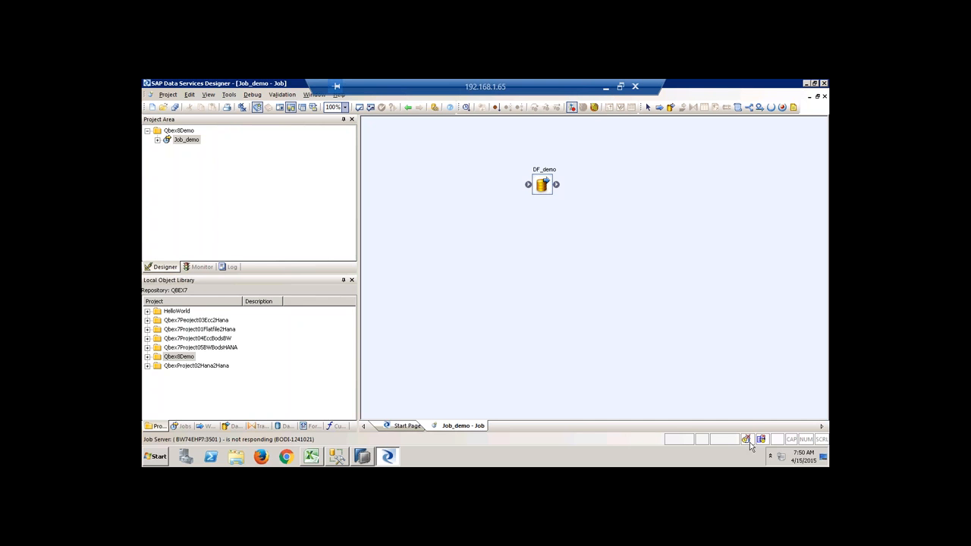
{"action": "left_click", "coordinate": [158, 457]}
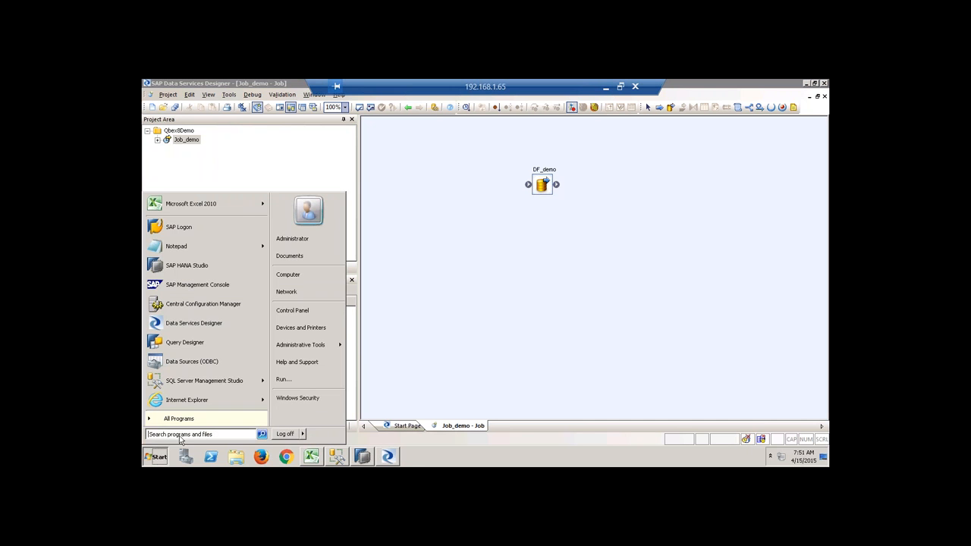
{"action": "left_click", "coordinate": [180, 418]}
{"action": "left_click", "coordinate": [182, 343]}
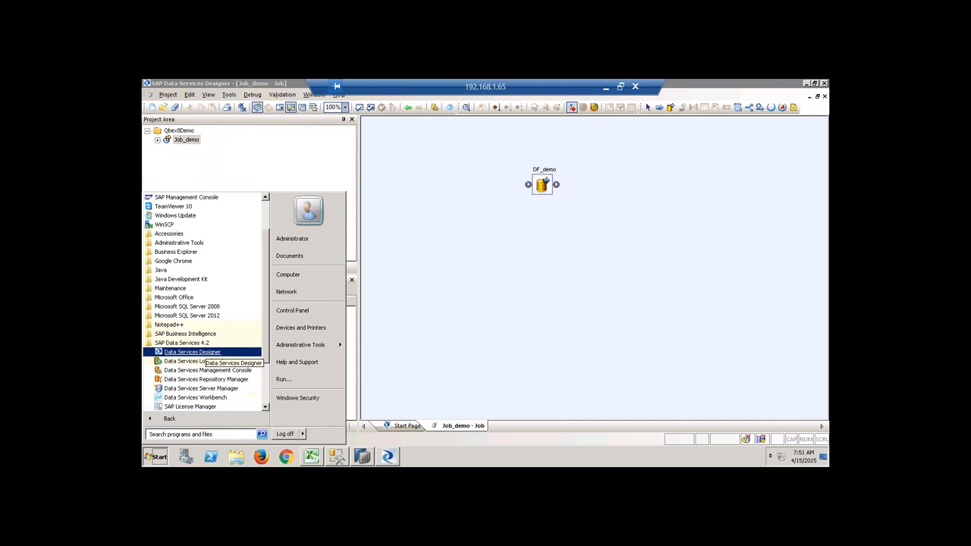
{"action": "left_click", "coordinate": [219, 391]}
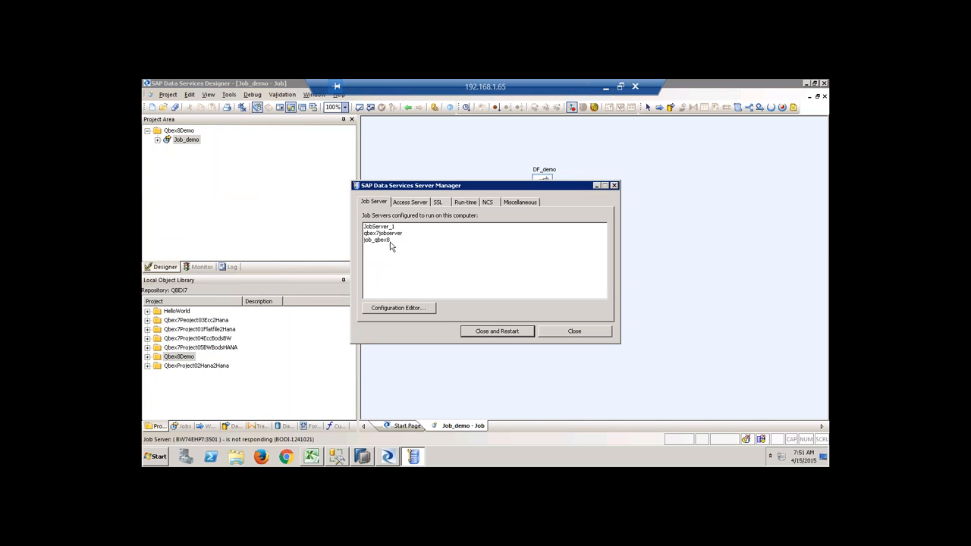
{"action": "left_click", "coordinate": [409, 205]}
{"action": "left_click", "coordinate": [438, 205]}
{"action": "left_click", "coordinate": [458, 205]}
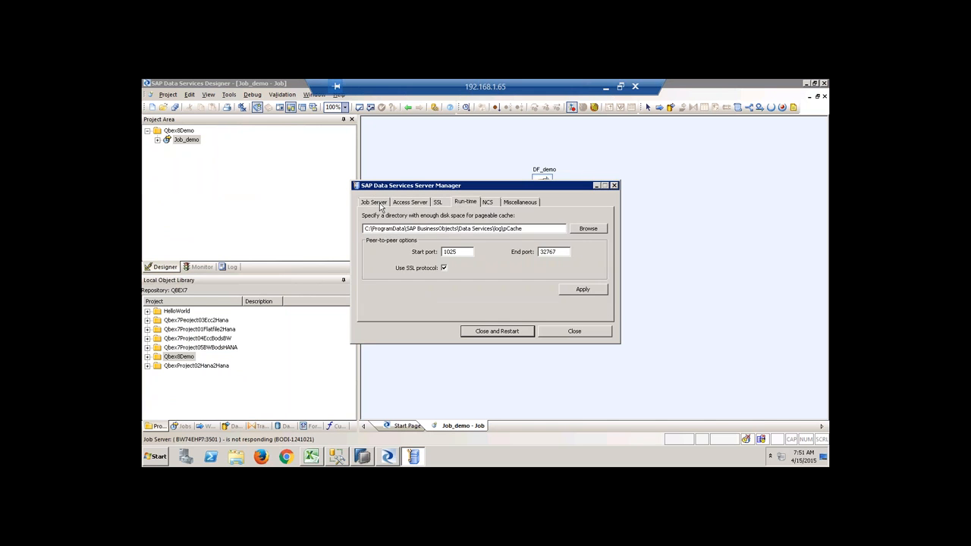
{"action": "left_click", "coordinate": [381, 205]}
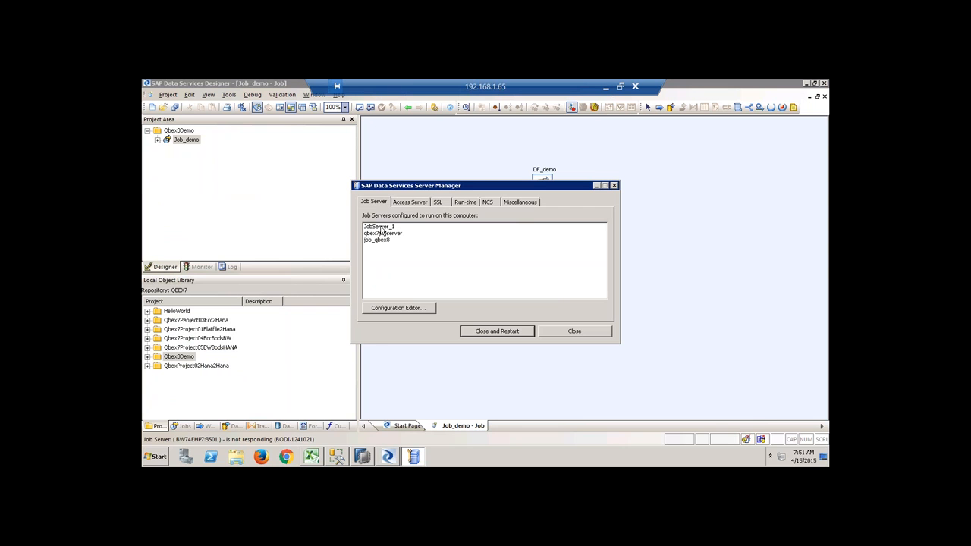
{"action": "left_click", "coordinate": [415, 311]}
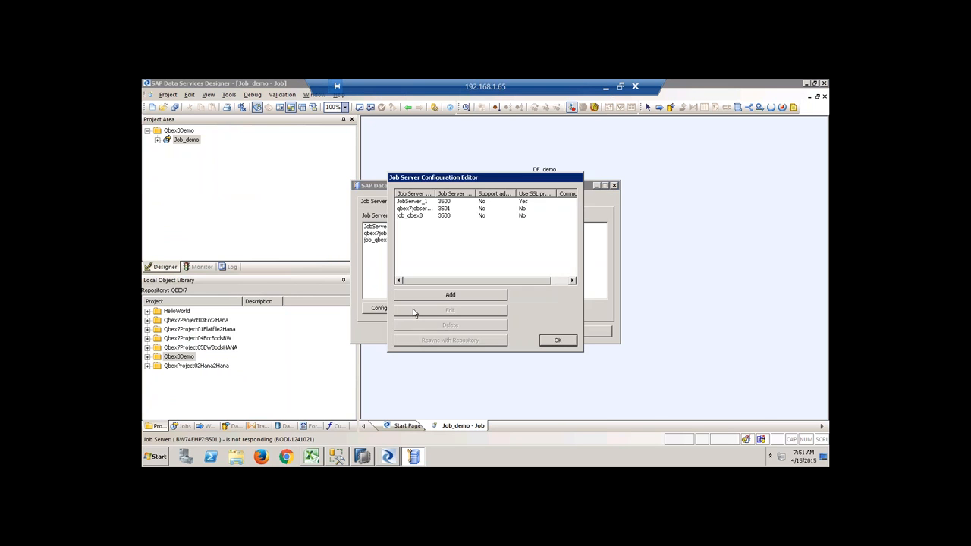
{"action": "left_click", "coordinate": [414, 201]}
{"action": "left_click", "coordinate": [481, 312]}
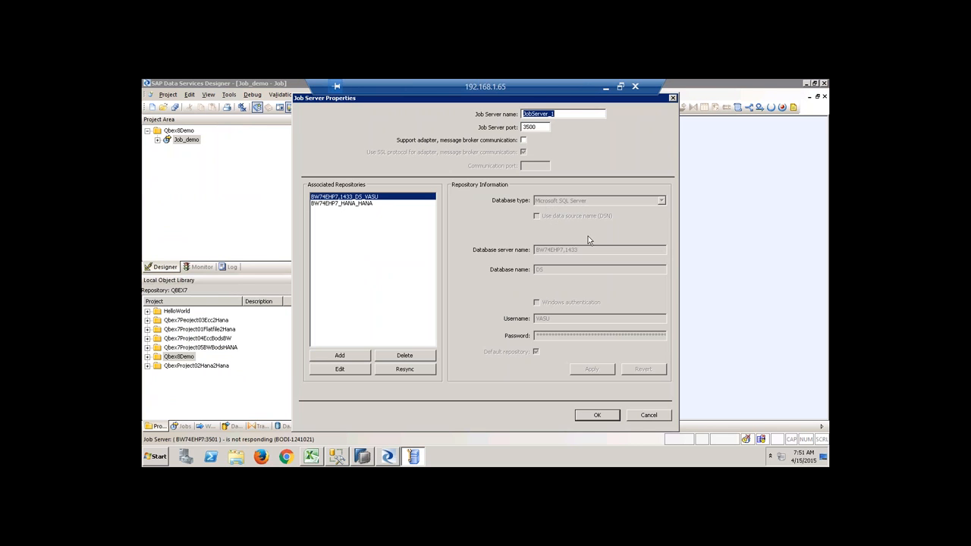
{"action": "left_click", "coordinate": [654, 418]}
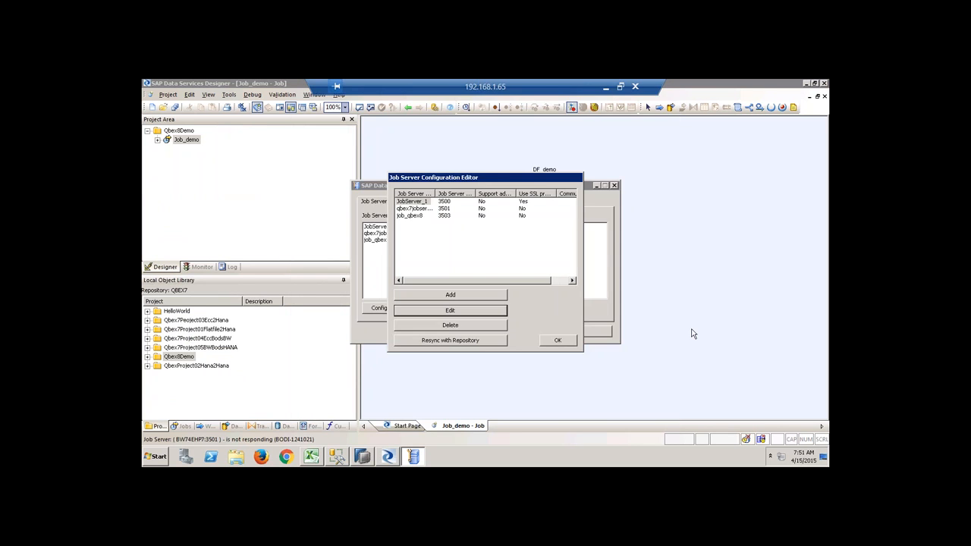
{"action": "left_click", "coordinate": [559, 341]}
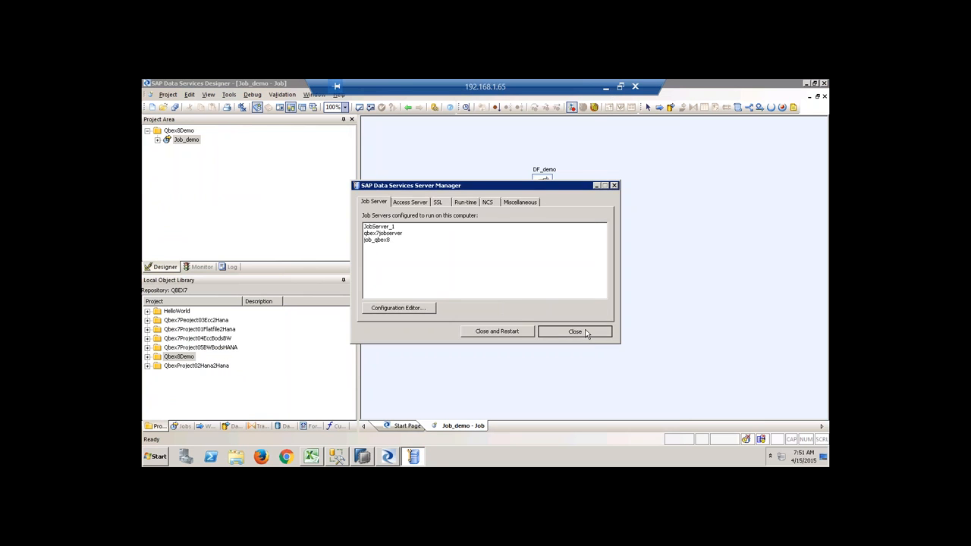
{"action": "left_click", "coordinate": [595, 330]}
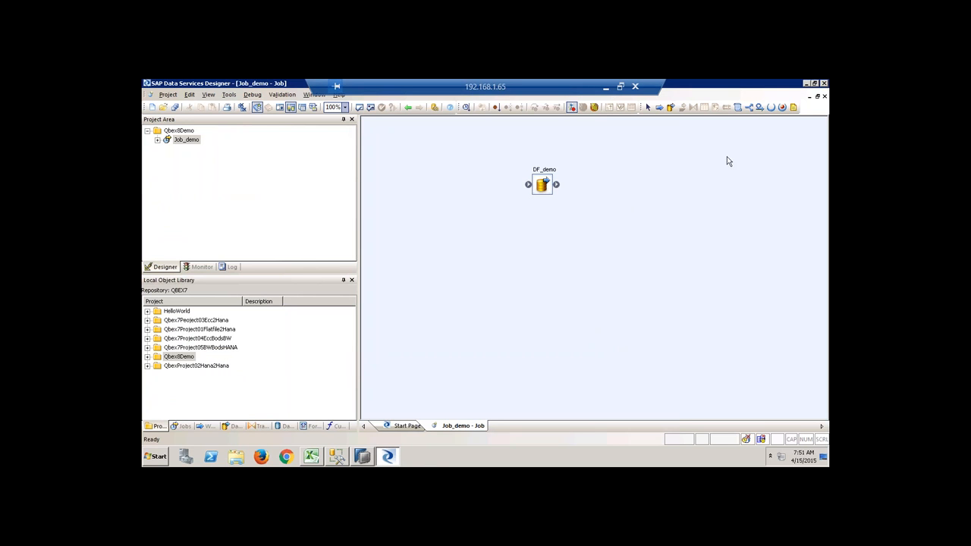
{"action": "left_click", "coordinate": [825, 96]}
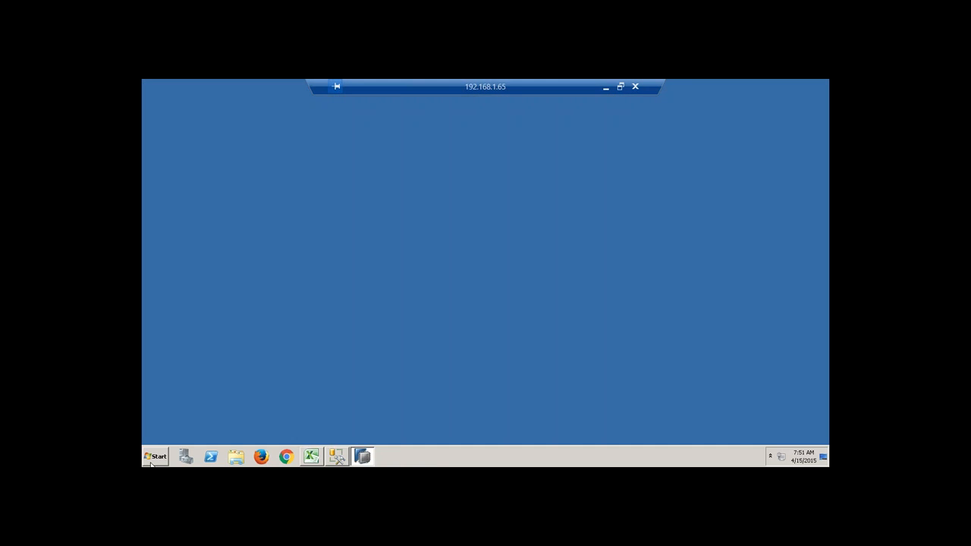
Relaunch Data Services Designer and log on with the user name and password.
{"action": "left_click", "coordinate": [152, 454]}
{"action": "left_click", "coordinate": [201, 326]}
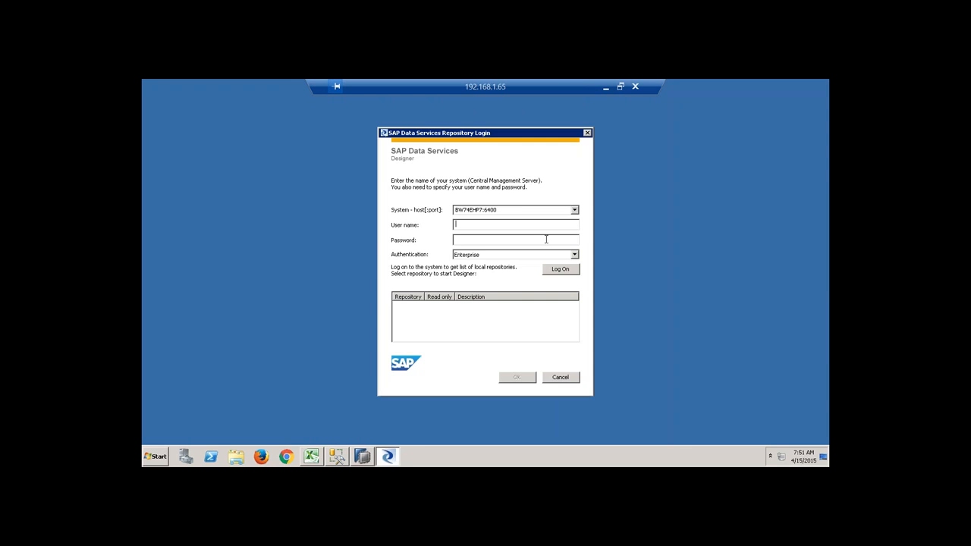
{"action": "type", "text": "hana"}
{"action": "key", "text": "Tab"}
{"action": "type", "text": "han"}
{"action": "key", "text": "Return"}
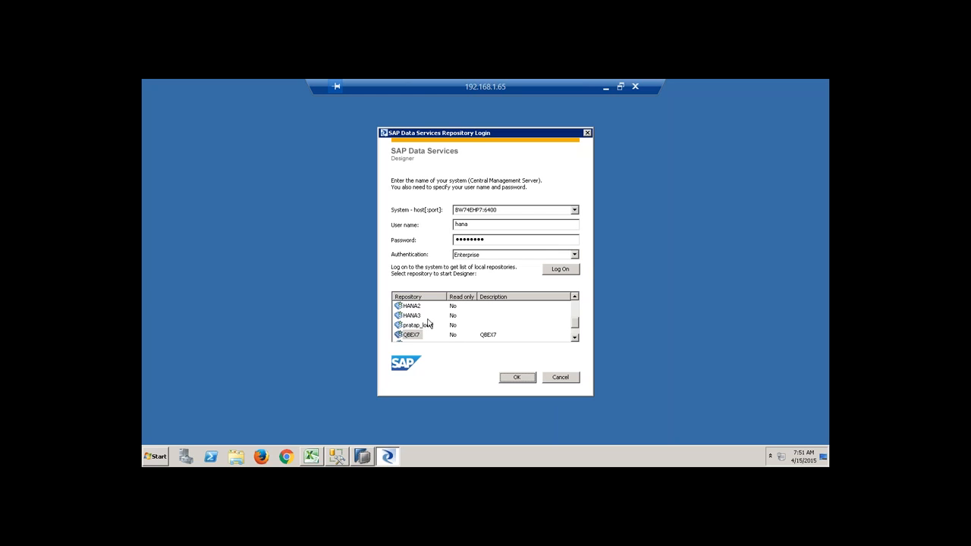
Open the HANA repository, entering its repository password.
{"action": "left_click", "coordinate": [575, 297]}
{"action": "left_click", "coordinate": [574, 296]}
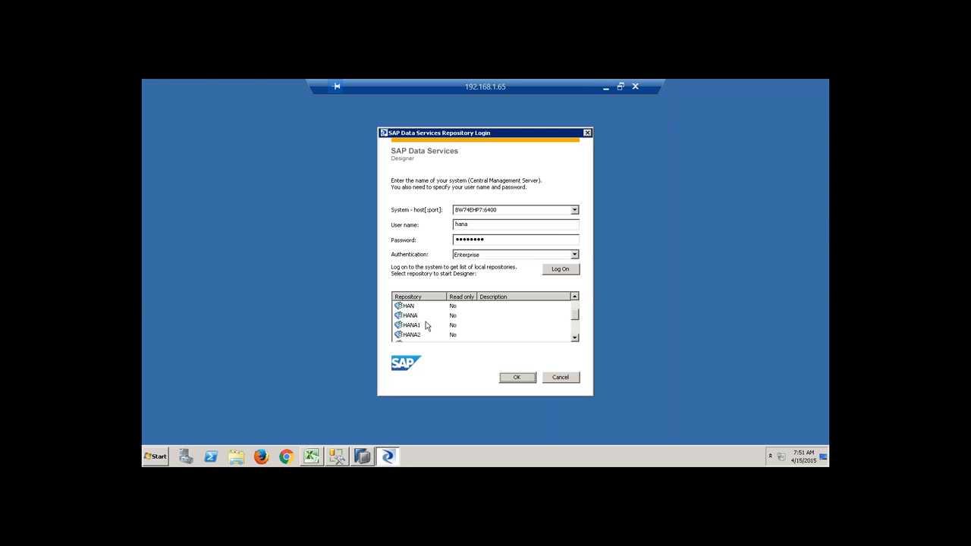
{"action": "left_click", "coordinate": [413, 325]}
{"action": "type", "text": "***"}
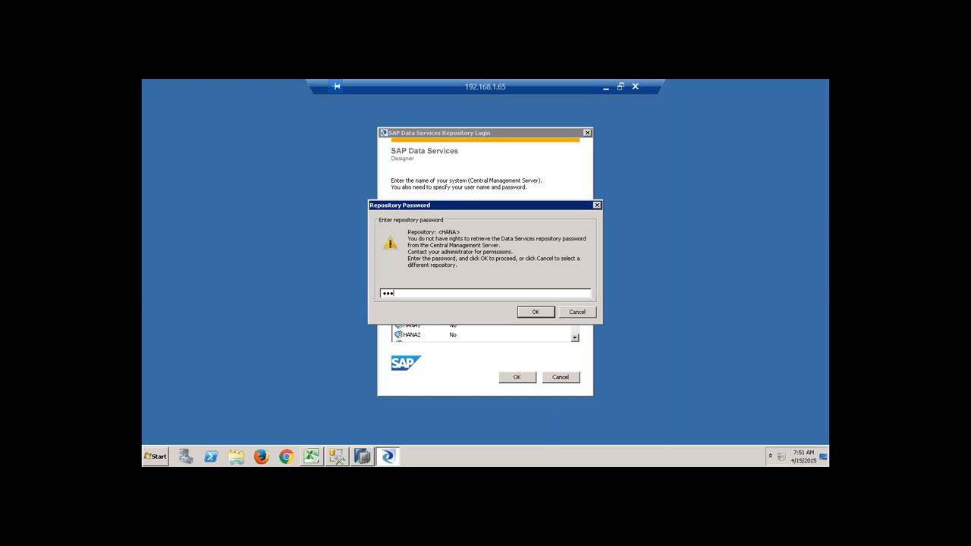
{"action": "type", "text": "*****"}
{"action": "key", "text": "Return"}
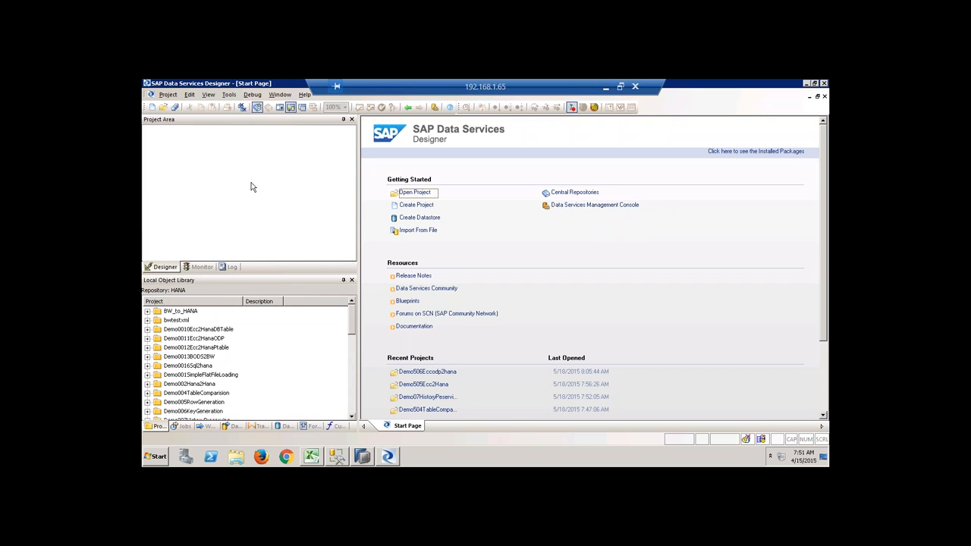
Create the new project assdsfc containing a new batch job named dfgbdb.
{"action": "left_click", "coordinate": [407, 207]}
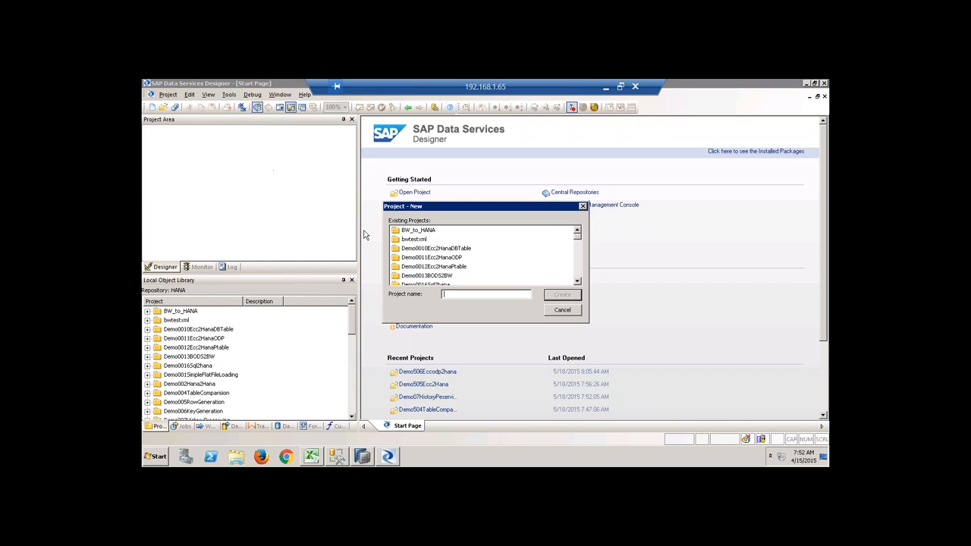
{"action": "type", "text": "Demo507"}
{"action": "left_click", "coordinate": [562, 294]}
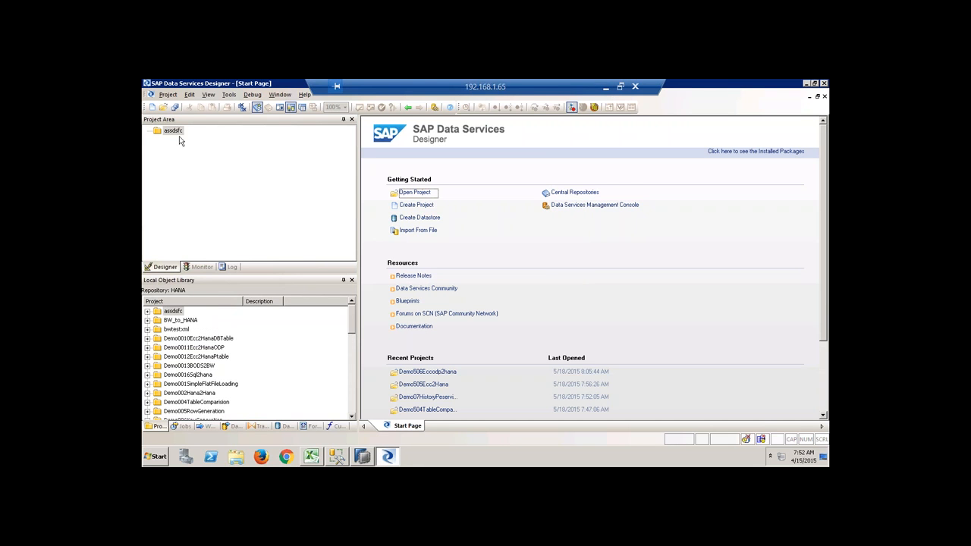
{"action": "right_click", "coordinate": [174, 131]}
{"action": "left_click", "coordinate": [207, 137]}
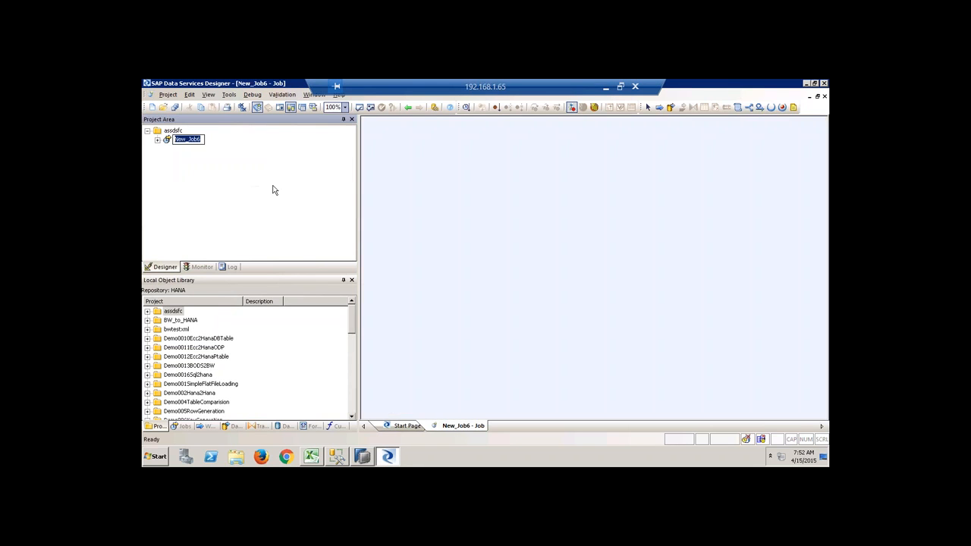
{"action": "type", "text": "dfgbdb"}
{"action": "key", "text": "Return"}
Attempt to execute dfgbdb, then cancel after repeated job-server-not-working warnings.
{"action": "right_click", "coordinate": [187, 141]}
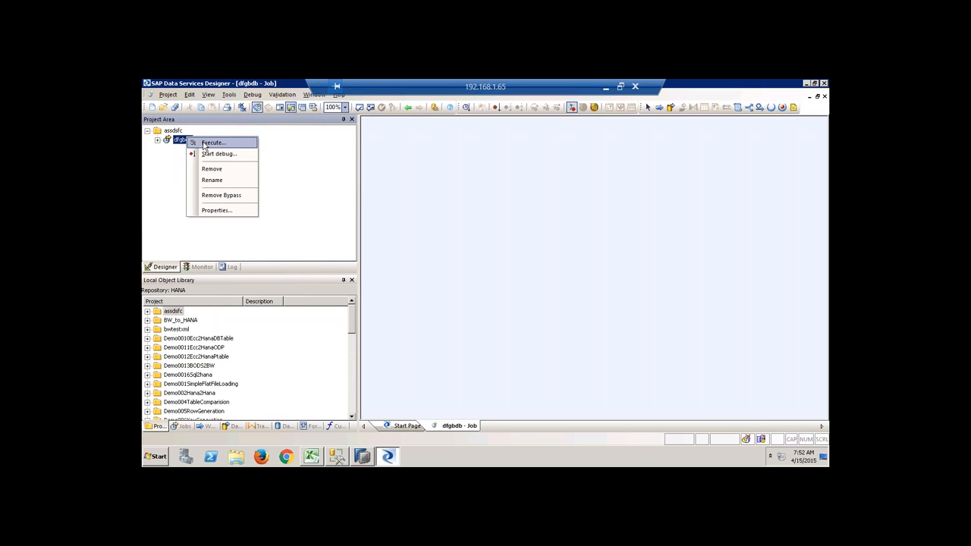
{"action": "left_click", "coordinate": [212, 144]}
{"action": "left_click", "coordinate": [419, 321]}
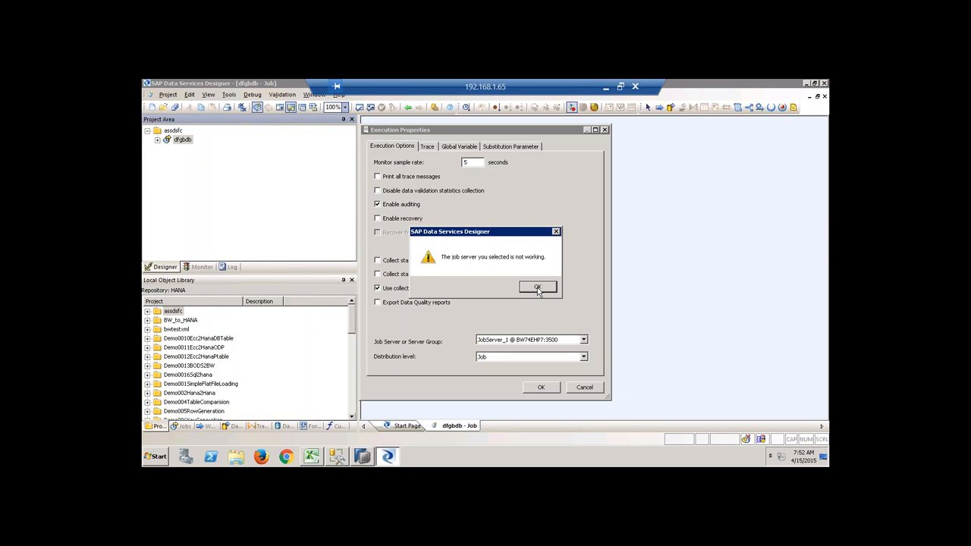
{"action": "left_click", "coordinate": [537, 288]}
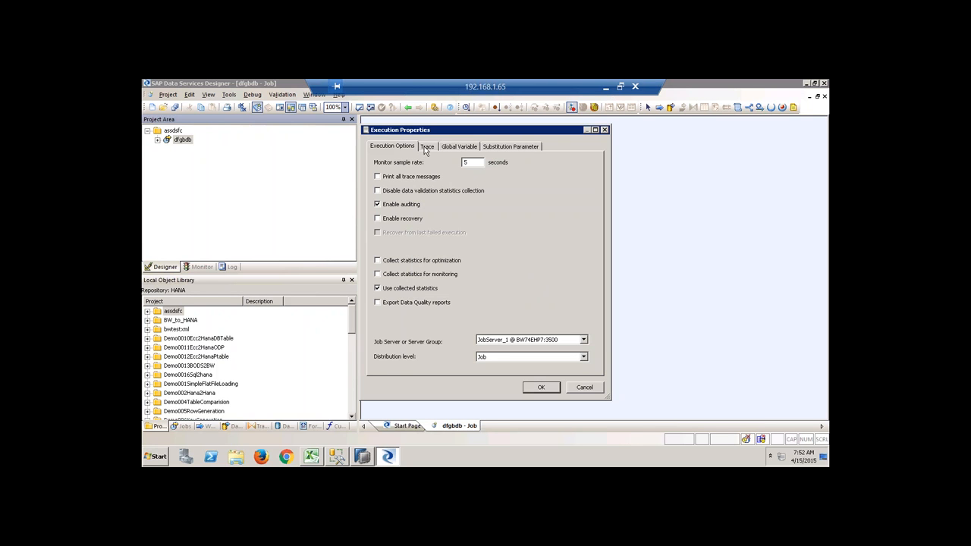
{"action": "left_click", "coordinate": [591, 388]}
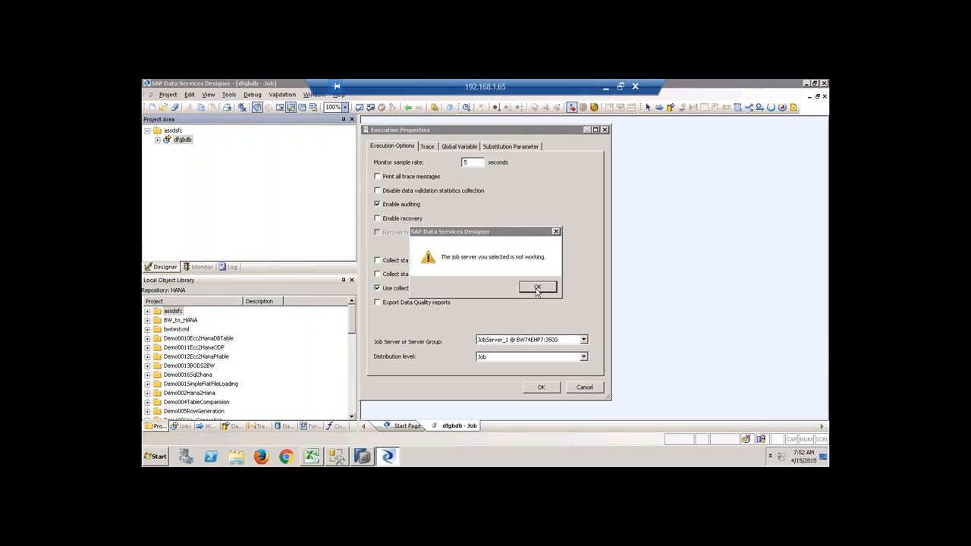
{"action": "left_click", "coordinate": [537, 288]}
{"action": "left_click", "coordinate": [594, 388]}
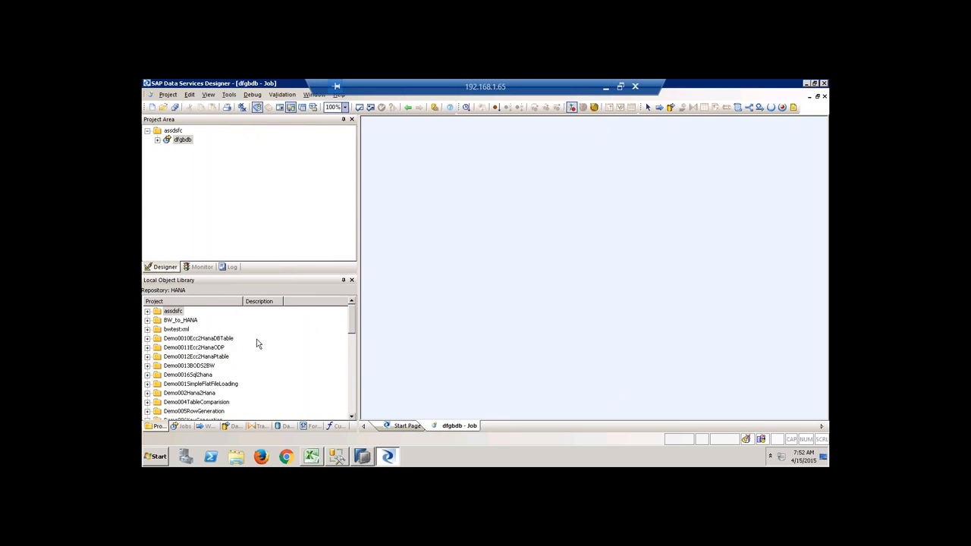
In HANA Studio, filter the SP9 (SYSTEM) Catalog with the schema pattern SAP_HANA_DEMO.
{"action": "left_click", "coordinate": [361, 457]}
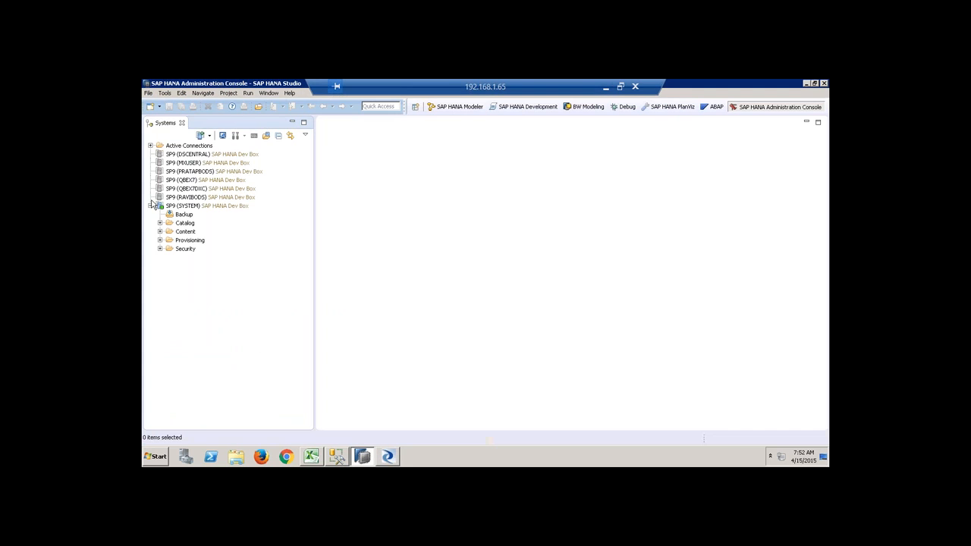
{"action": "left_click", "coordinate": [160, 224]}
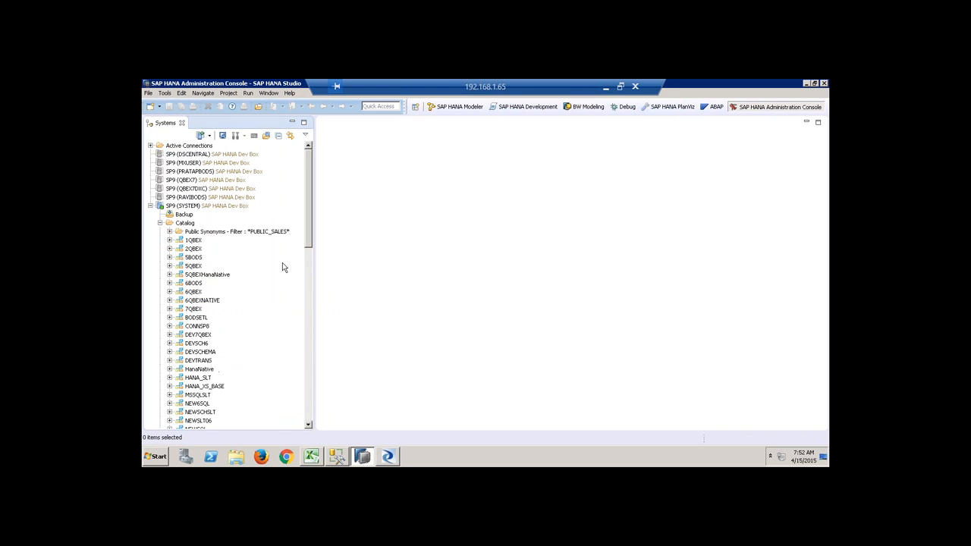
{"action": "left_click_drag", "start_coordinate": [305, 202], "coordinate": [307, 243]}
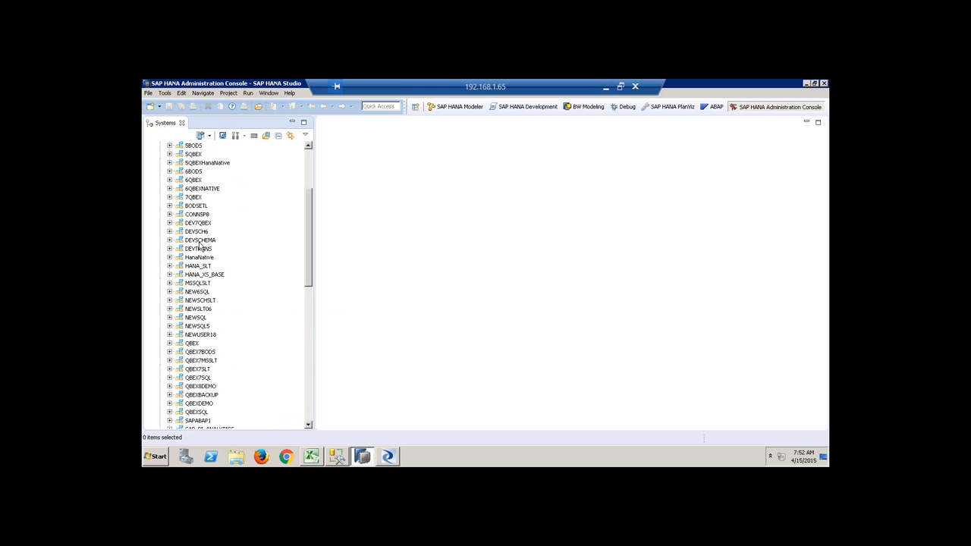
{"action": "left_click", "coordinate": [308, 160]}
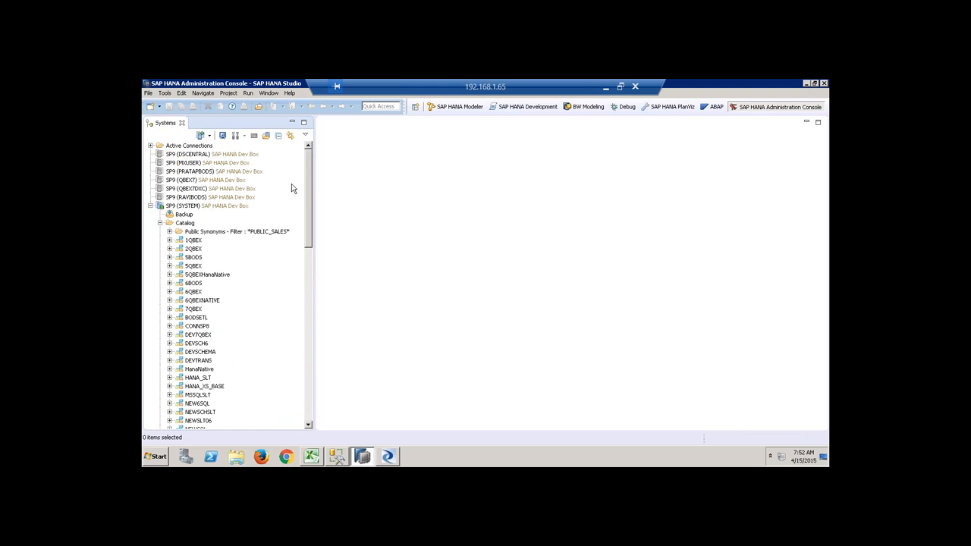
{"action": "left_click", "coordinate": [185, 223]}
{"action": "right_click", "coordinate": [187, 225]}
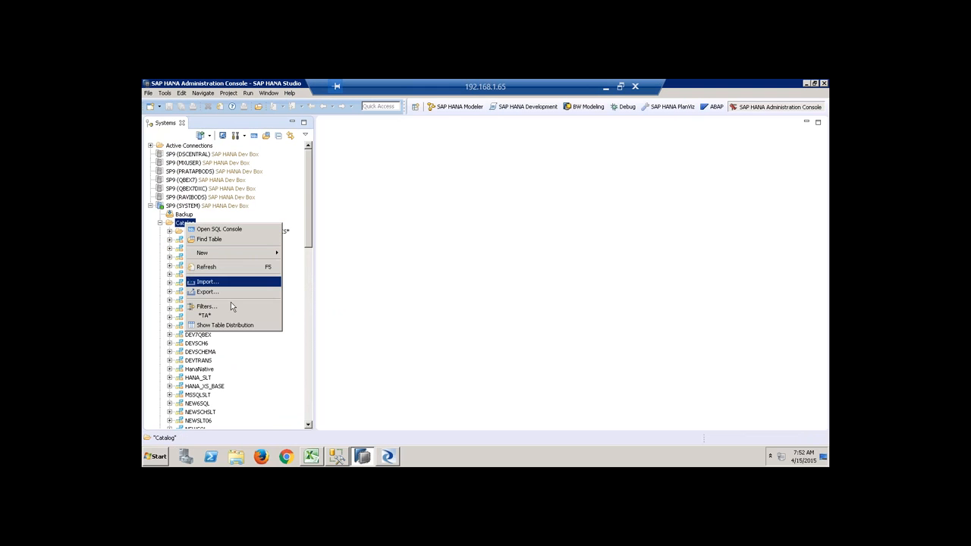
{"action": "left_click", "coordinate": [225, 308]}
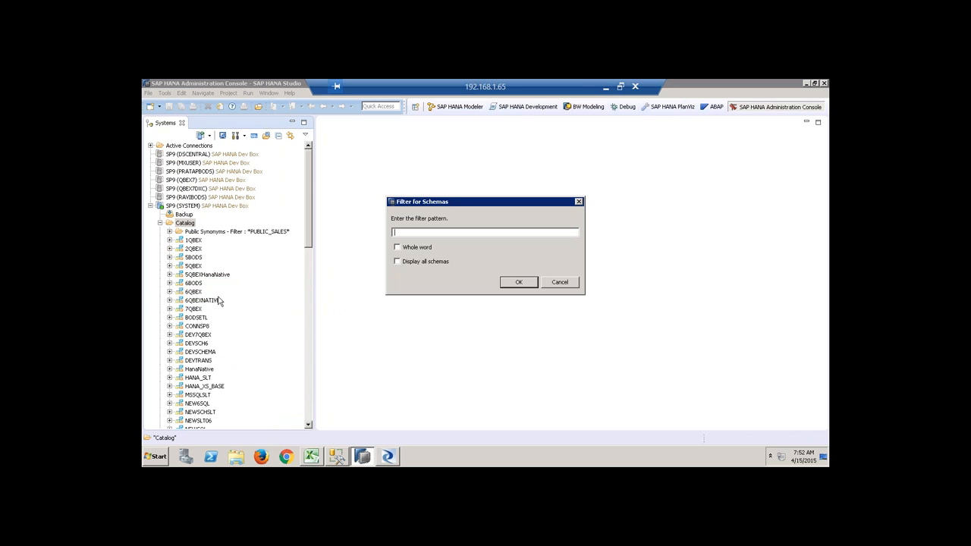
{"action": "type", "text": "SAP_HANA_DEMO"}
{"action": "key", "text": "Return"}
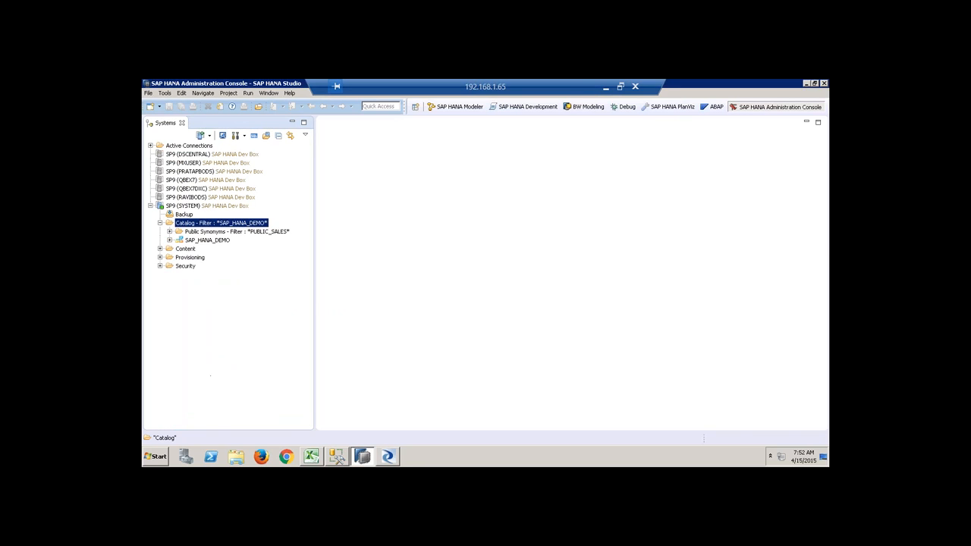
Expand SAP_HANA_DEMO's Tables folder and widen the panel so table names show fully.
{"action": "left_click", "coordinate": [170, 240]}
{"action": "left_click", "coordinate": [213, 242]}
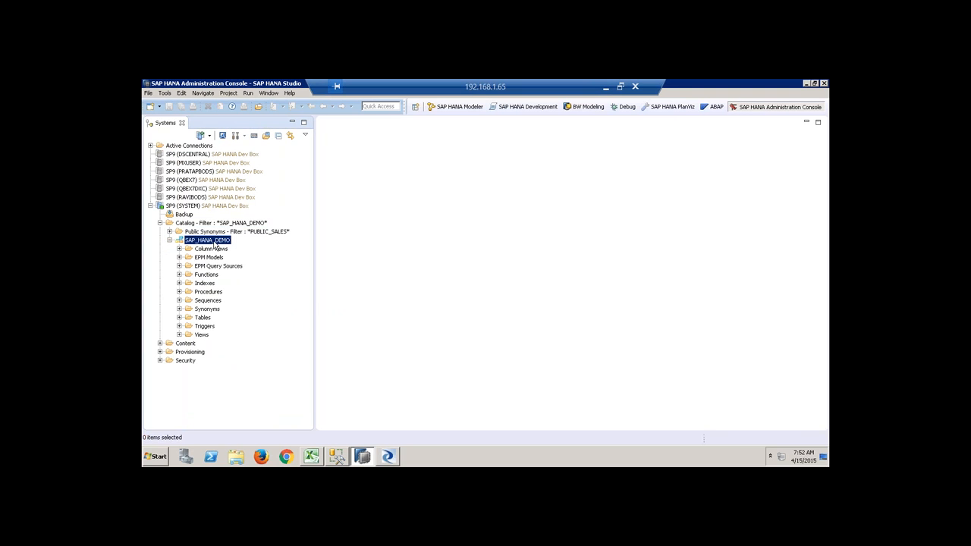
{"action": "left_click", "coordinate": [177, 317]}
{"action": "left_click", "coordinate": [180, 318]}
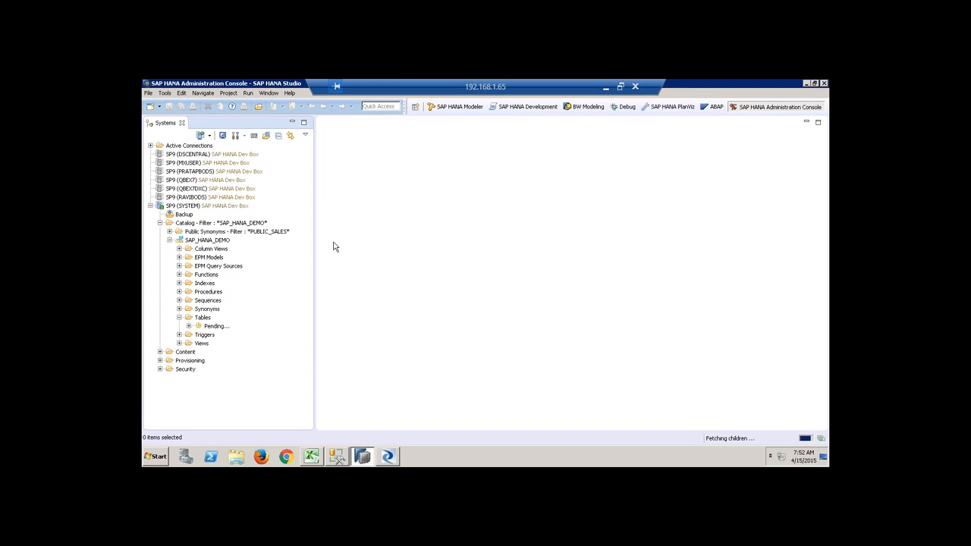
{"action": "scroll", "coordinate": [319, 209], "scroll_direction": "down", "scroll_amount": 3}
{"action": "left_click_drag", "start_coordinate": [313, 207], "coordinate": [437, 257]}
{"action": "left_click", "coordinate": [339, 230]}
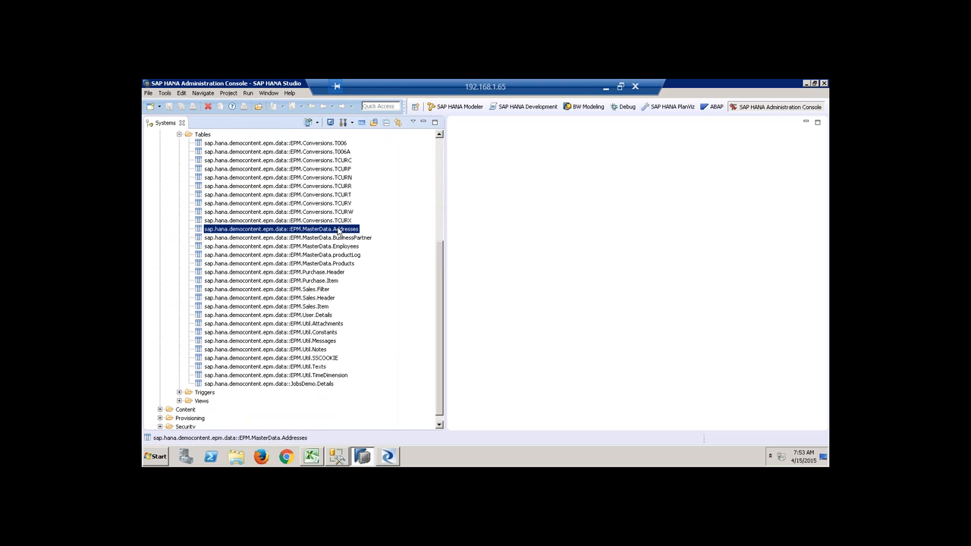
{"action": "left_click", "coordinate": [382, 303]}
Preview the Sales.Header table contents maximized, then close the preview.
{"action": "right_click", "coordinate": [327, 300]}
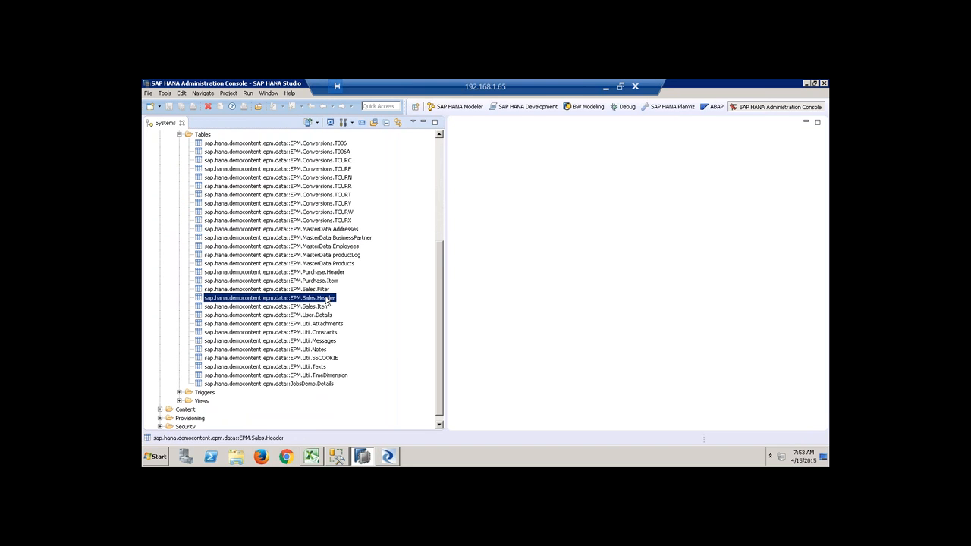
{"action": "left_click", "coordinate": [362, 194]}
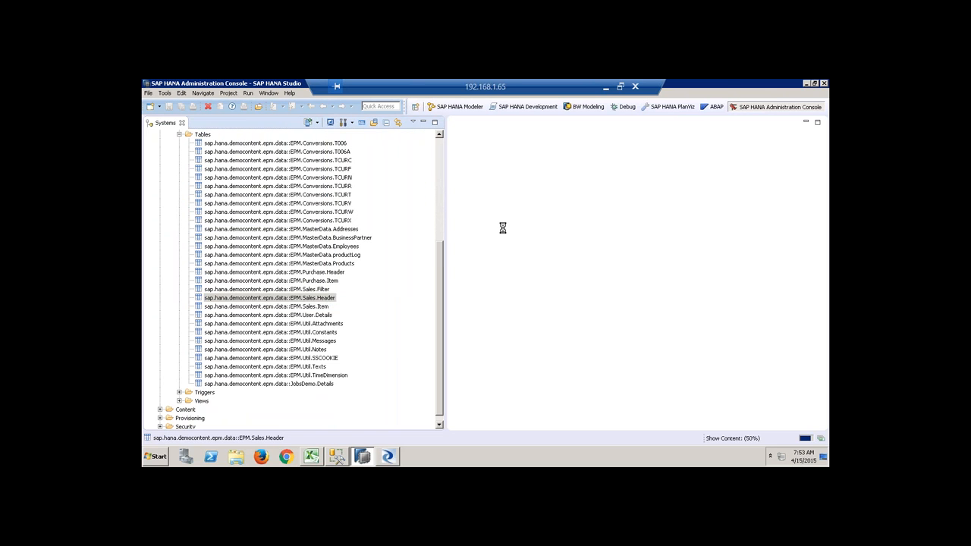
{"action": "left_click", "coordinate": [423, 135]}
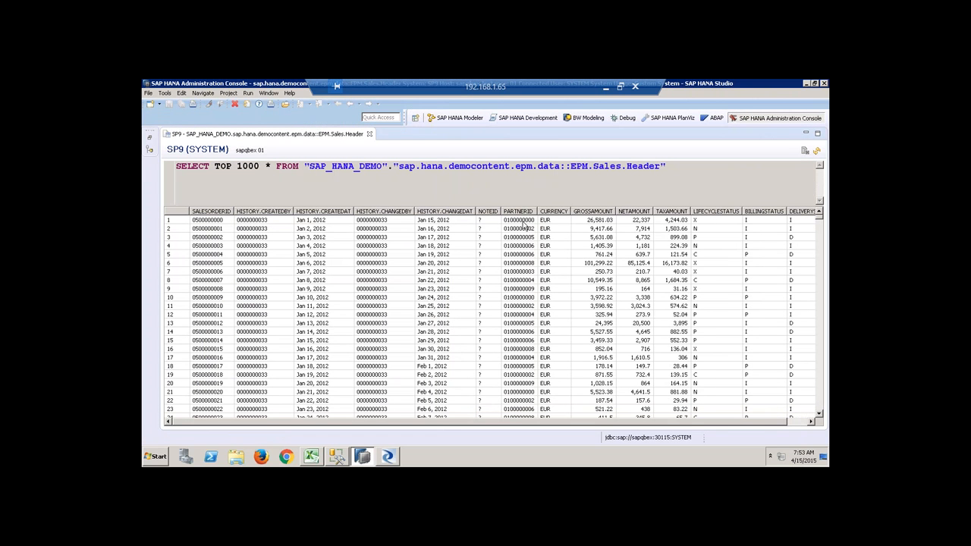
{"action": "left_click_drag", "start_coordinate": [546, 424], "coordinate": [618, 425]}
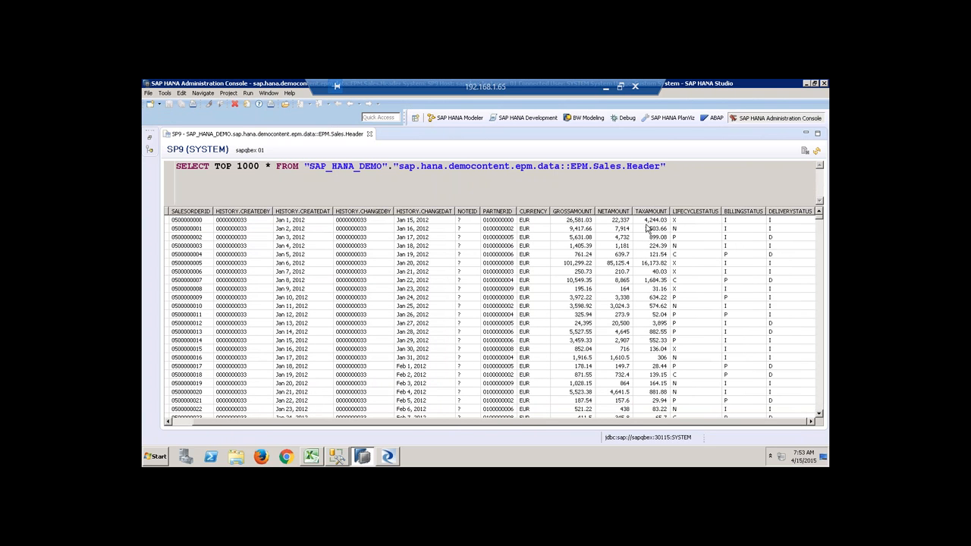
{"action": "left_click", "coordinate": [370, 133]}
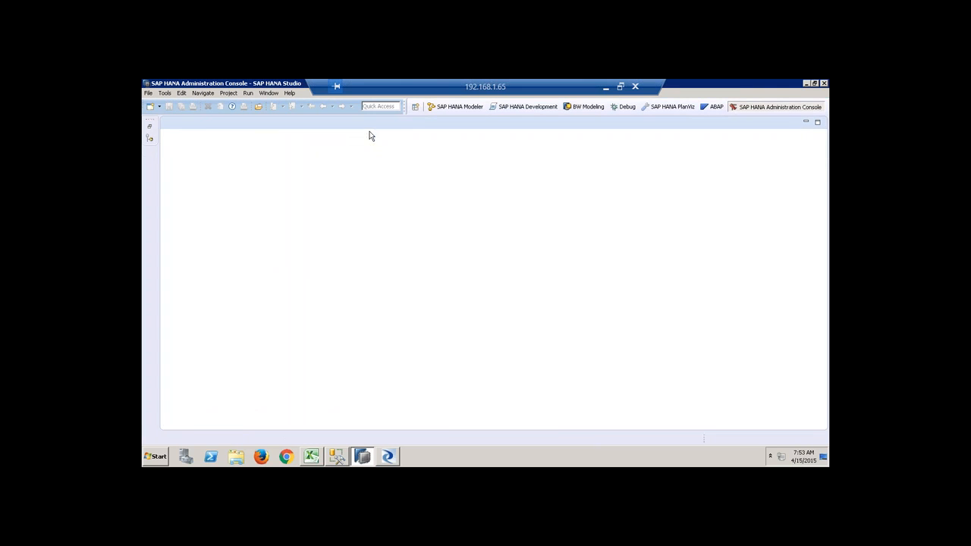
{"action": "left_click", "coordinate": [149, 132]}
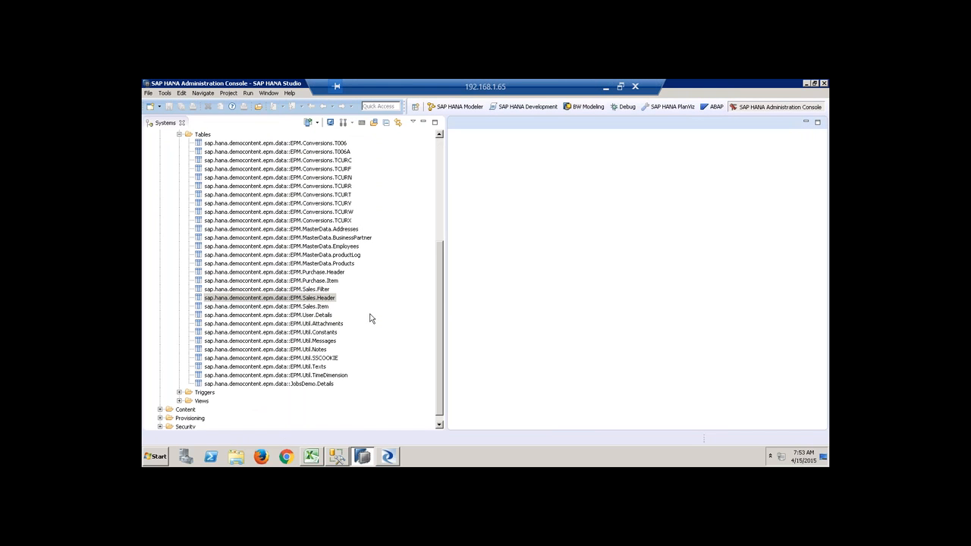
Preview the Sales.Item table contents, inspecting the first row's SALESORDERITEM, then close it.
{"action": "right_click", "coordinate": [312, 307]}
{"action": "left_click", "coordinate": [332, 216]}
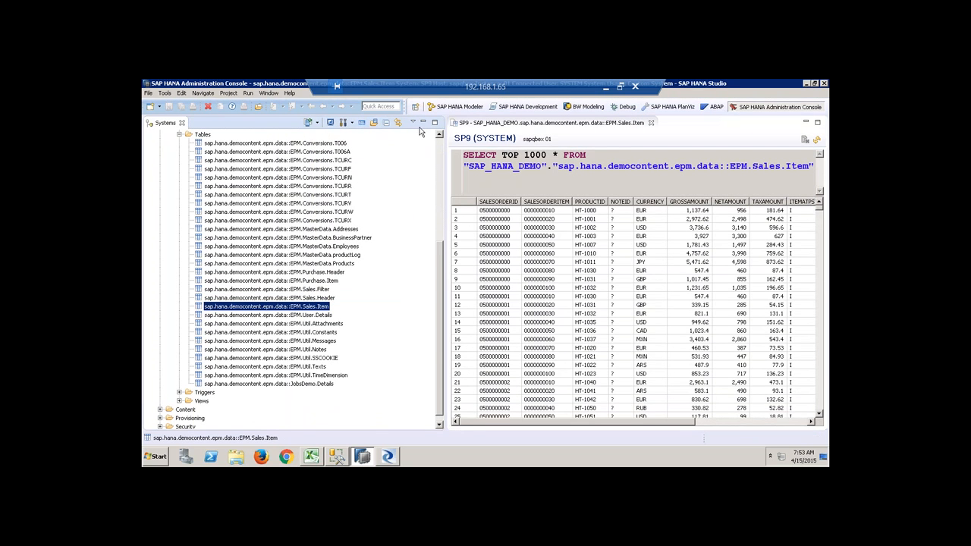
{"action": "left_click", "coordinate": [423, 123]}
{"action": "left_click", "coordinate": [222, 223]}
{"action": "left_click", "coordinate": [265, 223]}
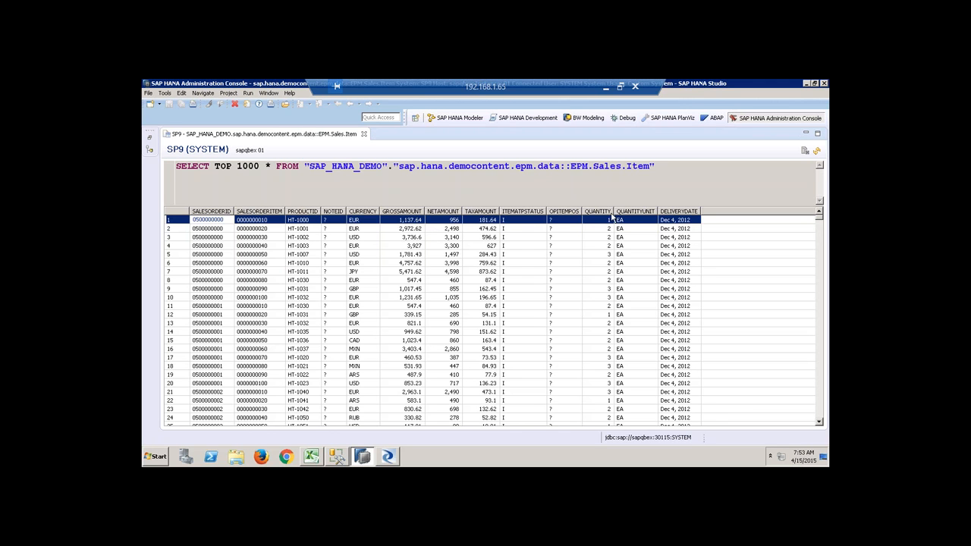
{"action": "left_click", "coordinate": [364, 134]}
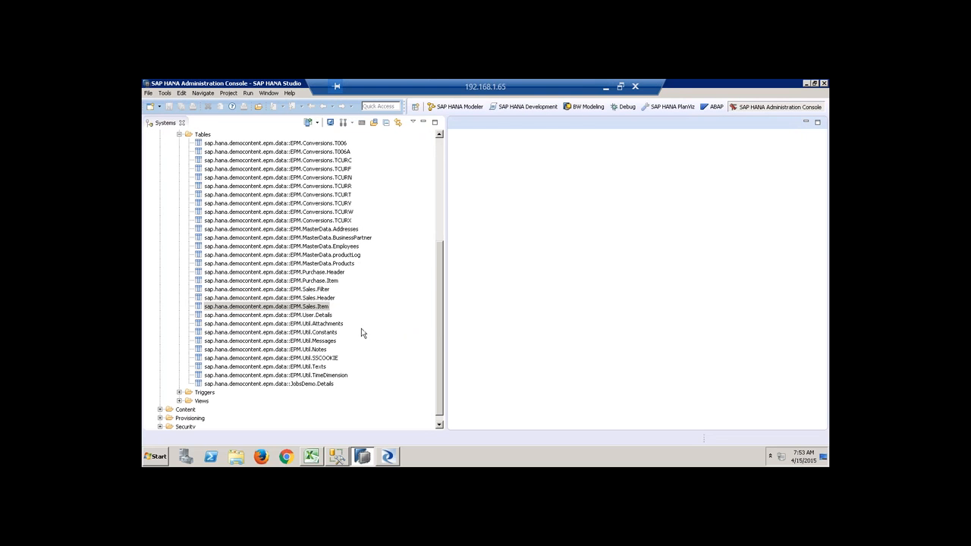
Preview the MasterData.Products table contents maximized, then close the preview.
{"action": "right_click", "coordinate": [345, 265]}
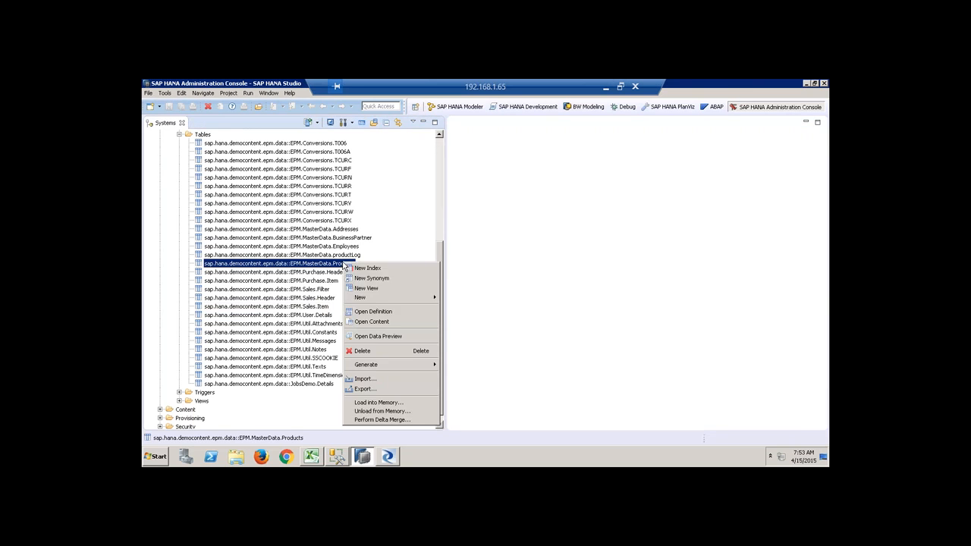
{"action": "left_click", "coordinate": [399, 313]}
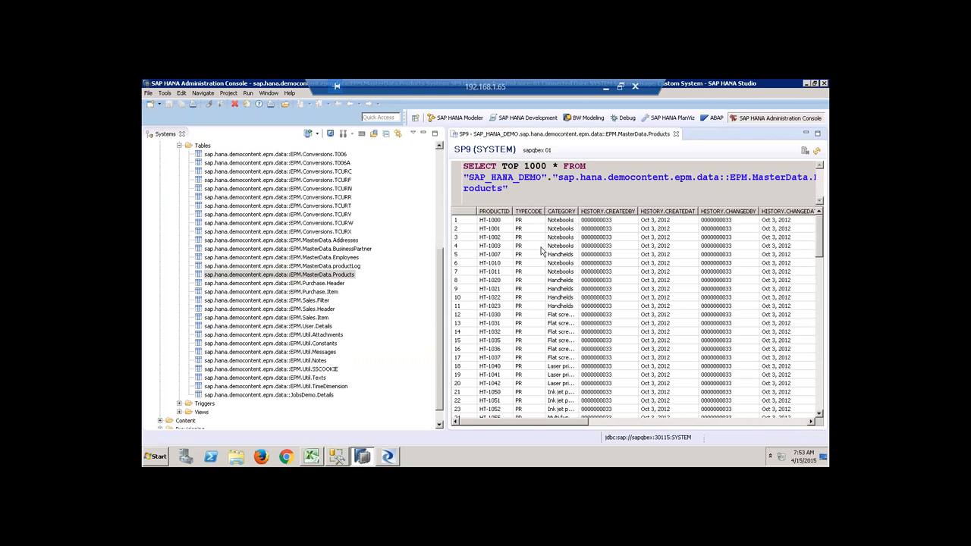
{"action": "left_click", "coordinate": [423, 134]}
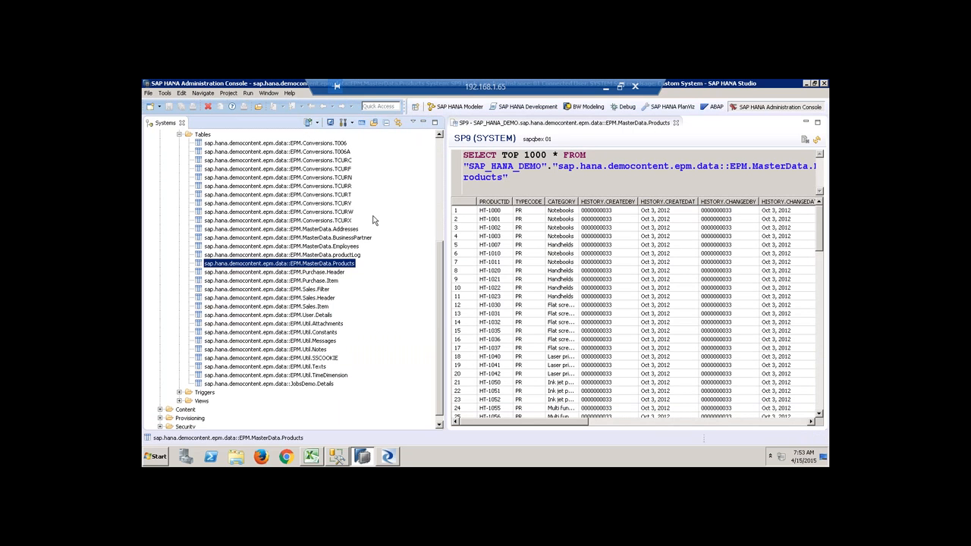
{"action": "left_click", "coordinate": [423, 122]}
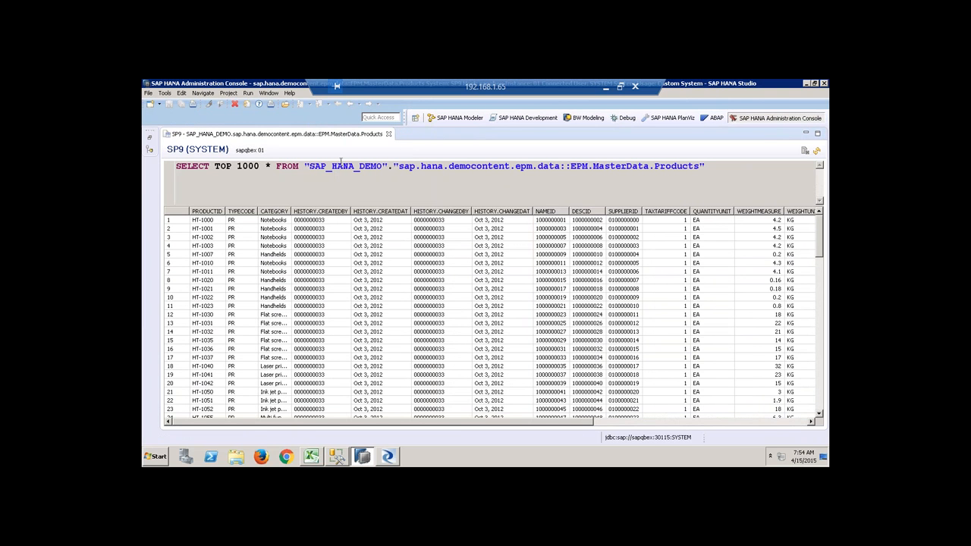
{"action": "left_click", "coordinate": [388, 133]}
{"action": "left_click", "coordinate": [151, 136]}
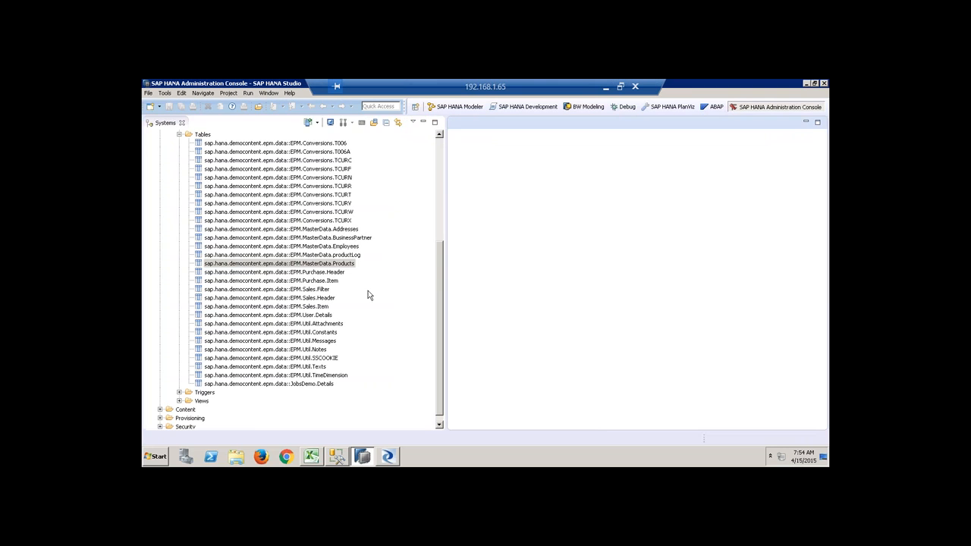
Preview the MasterData.BusinessPartner table contents and inspect the first row.
{"action": "left_click", "coordinate": [359, 239]}
{"action": "right_click", "coordinate": [360, 241]}
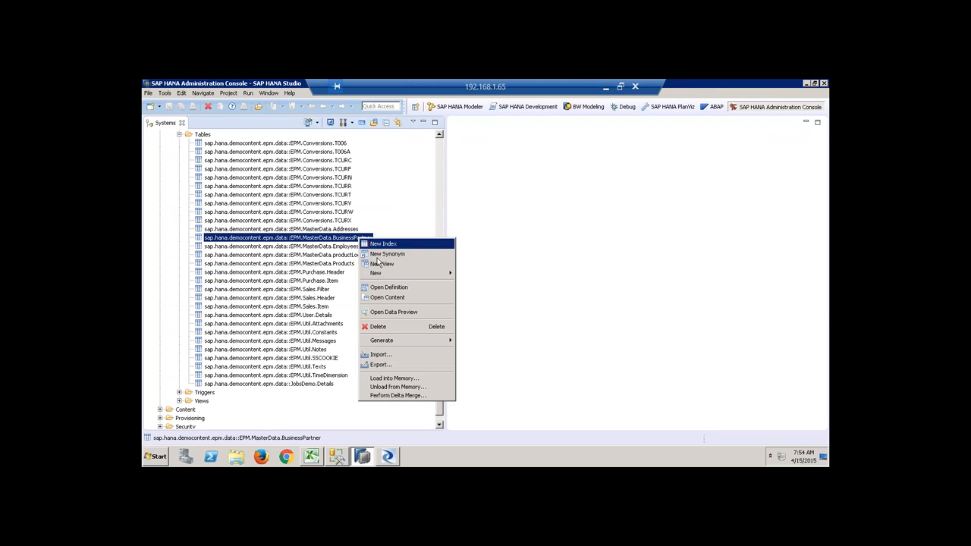
{"action": "left_click", "coordinate": [402, 297]}
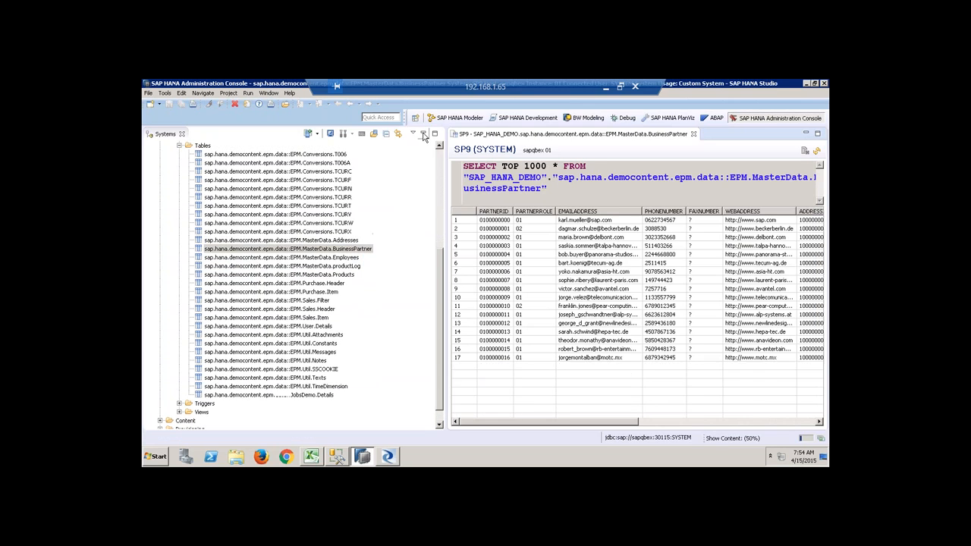
{"action": "left_click", "coordinate": [423, 122]}
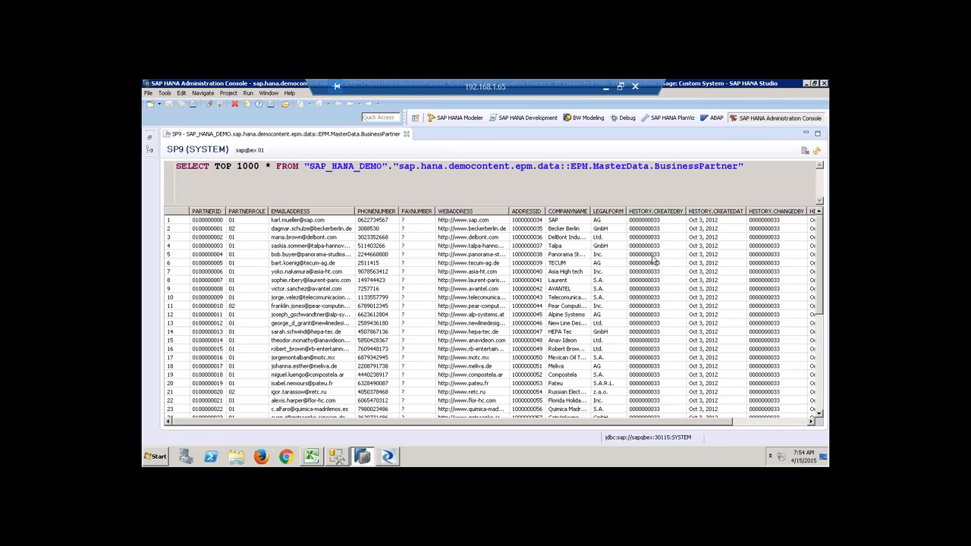
{"action": "left_click", "coordinate": [535, 221]}
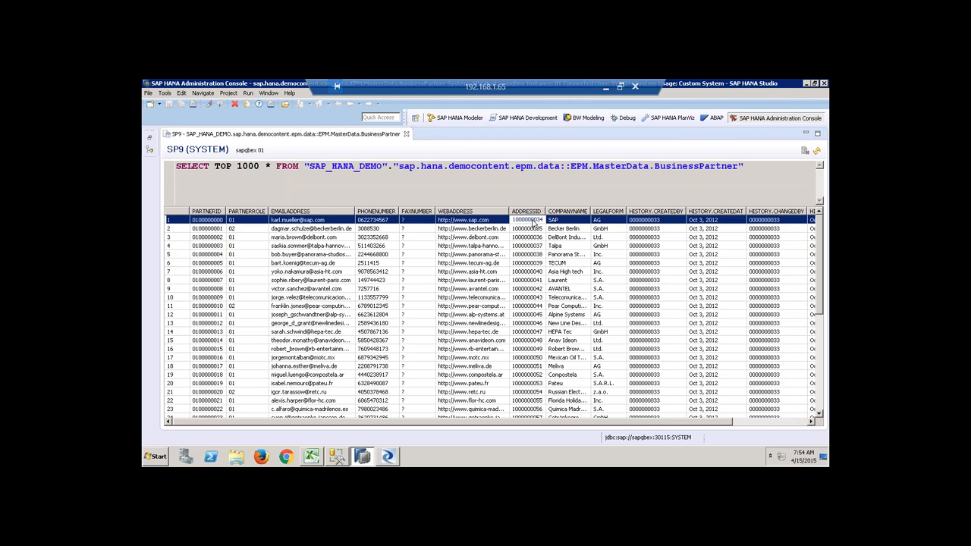
{"action": "left_click", "coordinate": [150, 137]}
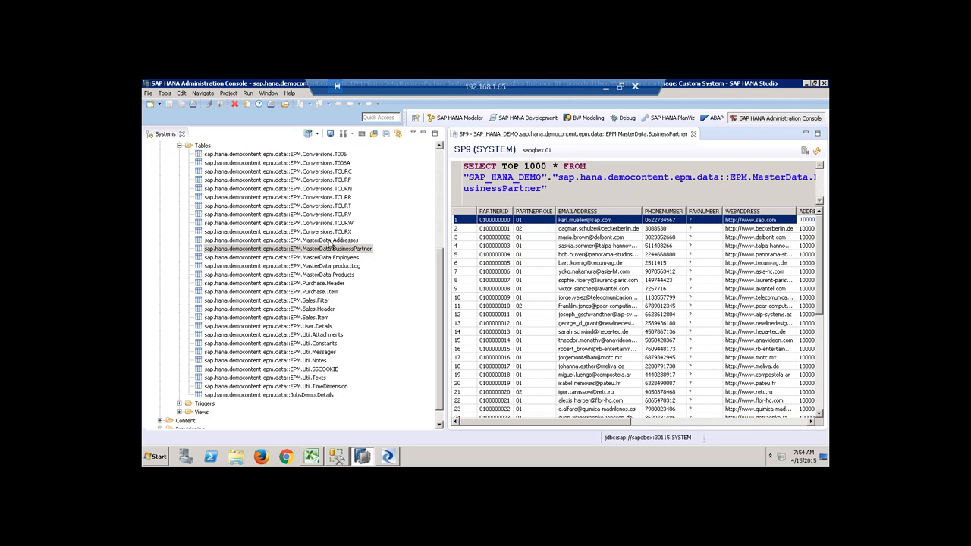
Preview MasterData.Addresses, then close both the Addresses and BusinessPartner previews.
{"action": "right_click", "coordinate": [342, 241]}
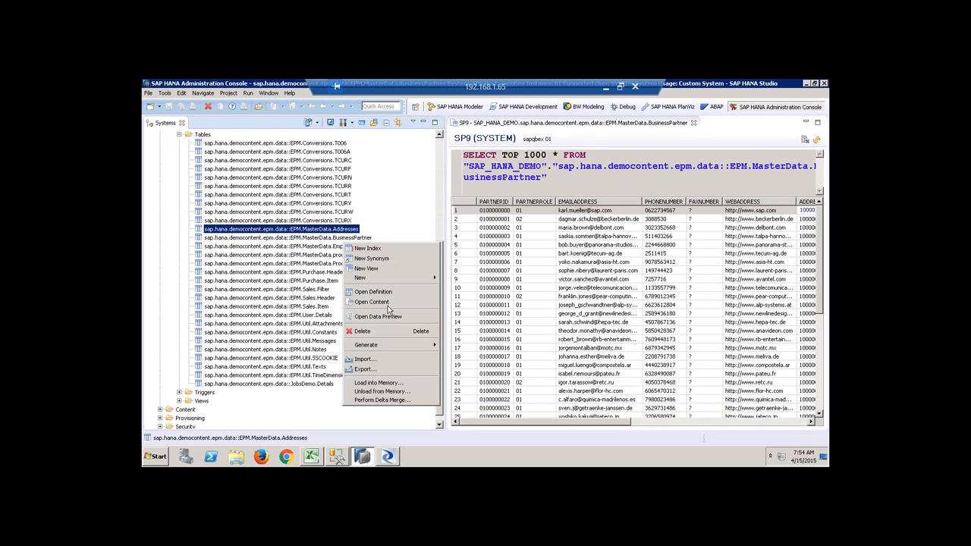
{"action": "left_click", "coordinate": [387, 303]}
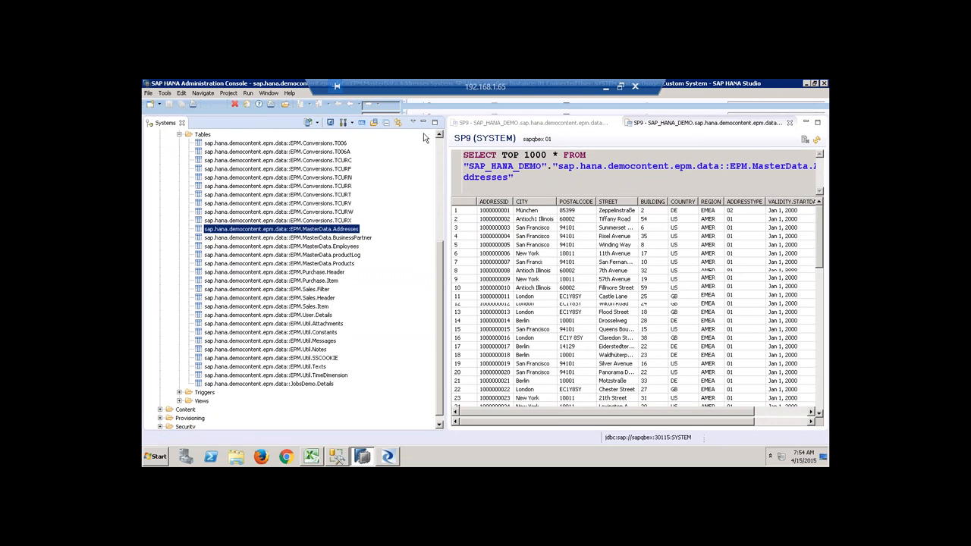
{"action": "left_click", "coordinate": [501, 212]}
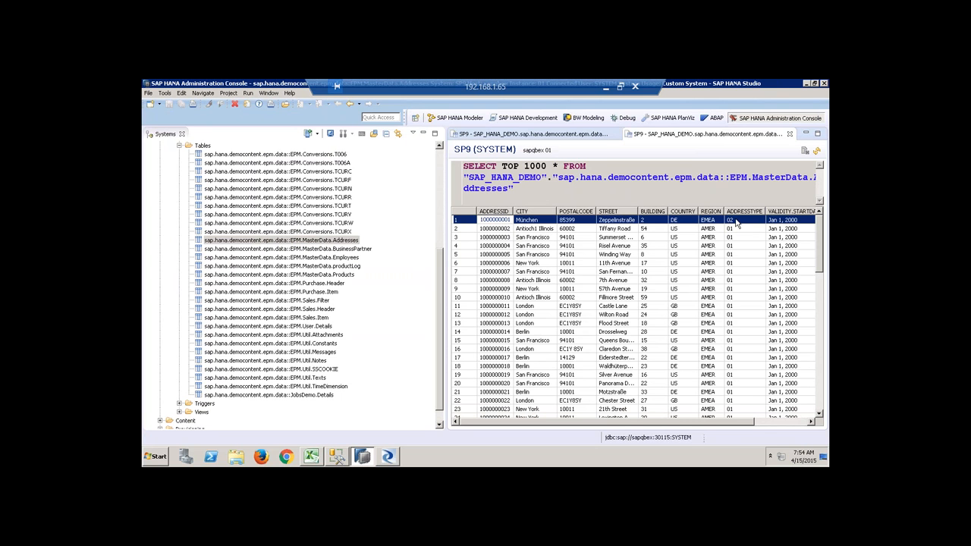
{"action": "left_click", "coordinate": [790, 134]}
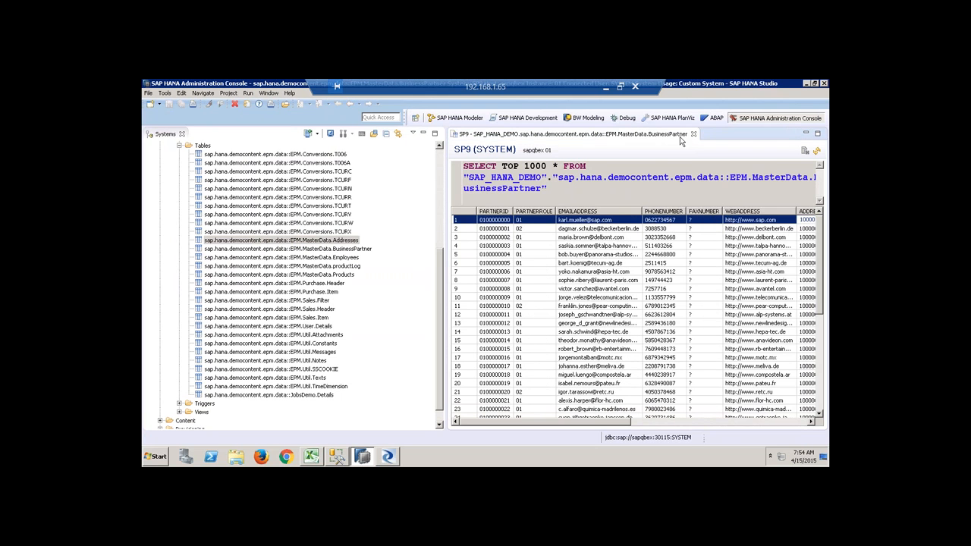
{"action": "left_click", "coordinate": [693, 134]}
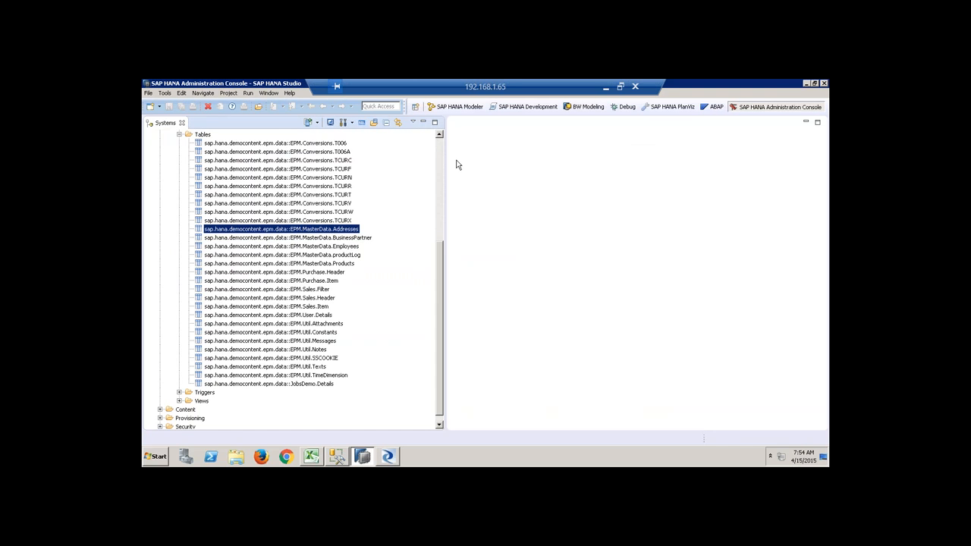
Collapse the Catalog and create package QBEX8PAK under the SP9 Content folder.
{"action": "scroll", "coordinate": [148, 267], "scroll_direction": "up", "scroll_amount": 7}
{"action": "left_click", "coordinate": [170, 228]}
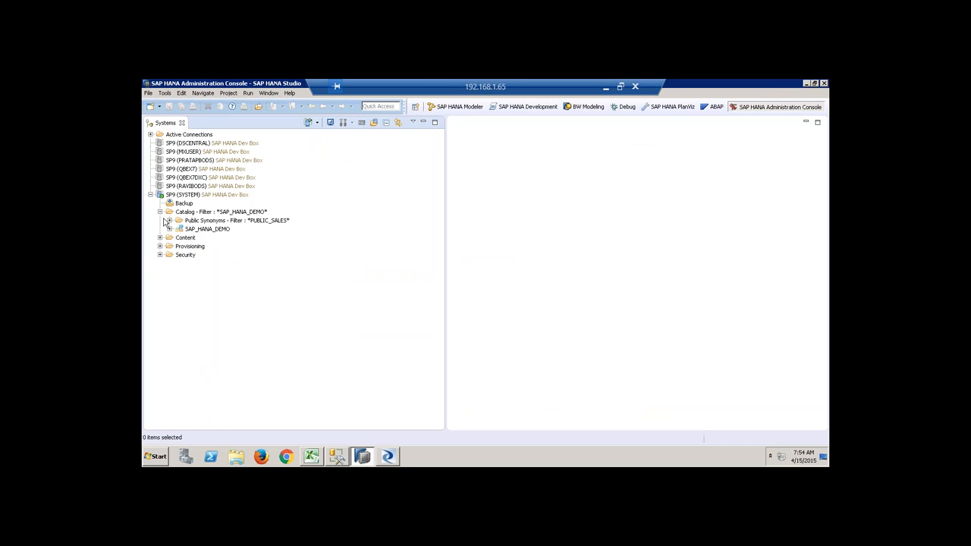
{"action": "left_click", "coordinate": [160, 212]}
{"action": "left_click", "coordinate": [187, 221]}
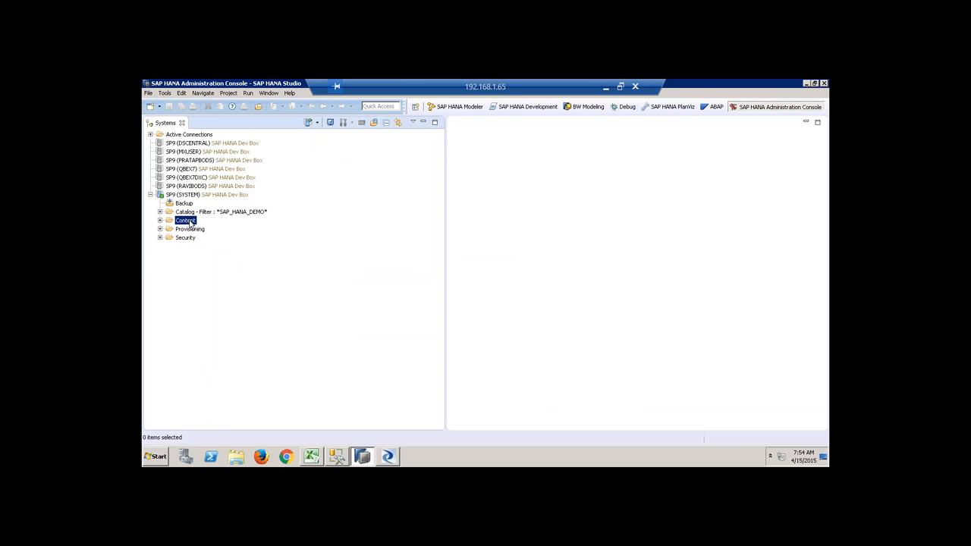
{"action": "right_click", "coordinate": [190, 224]}
{"action": "mouse_move", "coordinate": [270, 229]}
{"action": "left_click", "coordinate": [301, 231]}
{"action": "type", "text": "QBEX8PAK"}
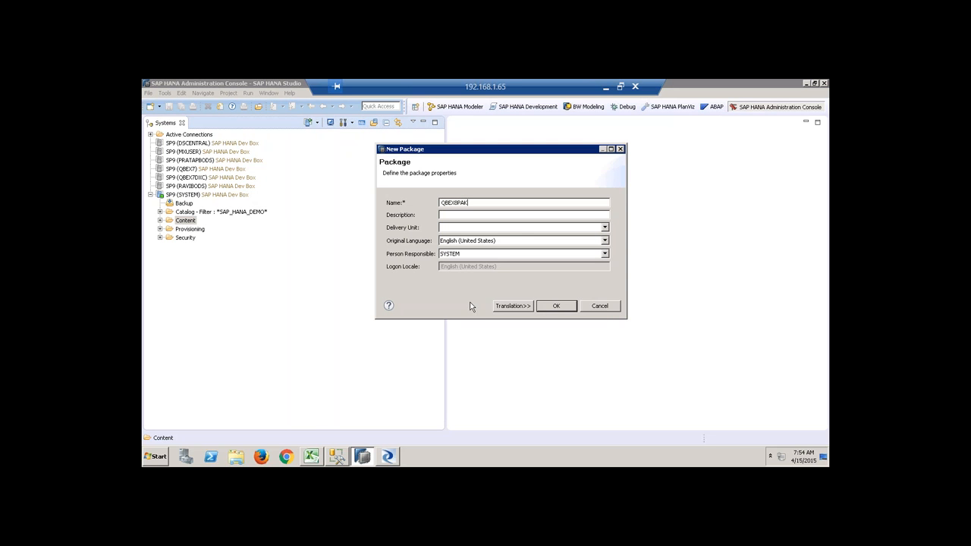
{"action": "left_click", "coordinate": [550, 304]}
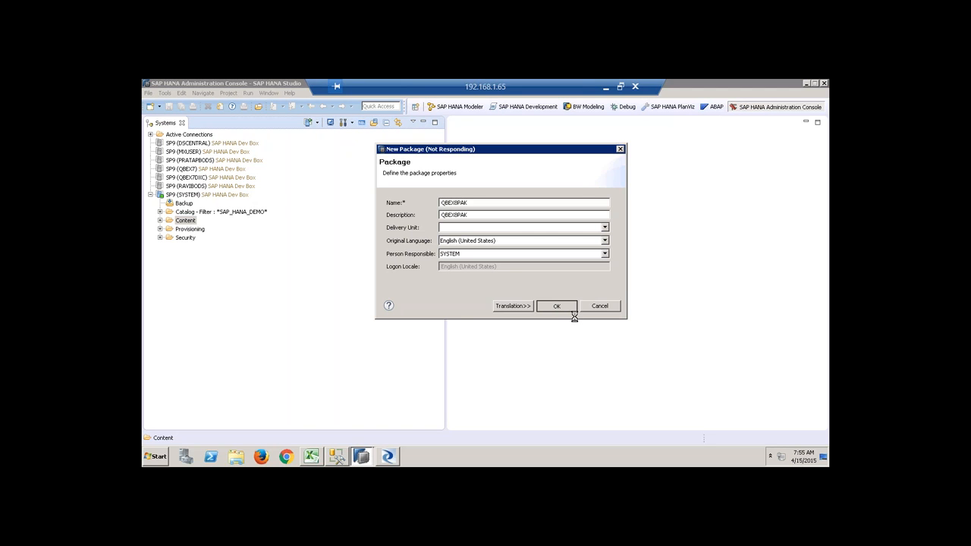
{"action": "right_click", "coordinate": [188, 223]}
Filter the Content packages to QBEX8.
{"action": "left_click", "coordinate": [225, 296]}
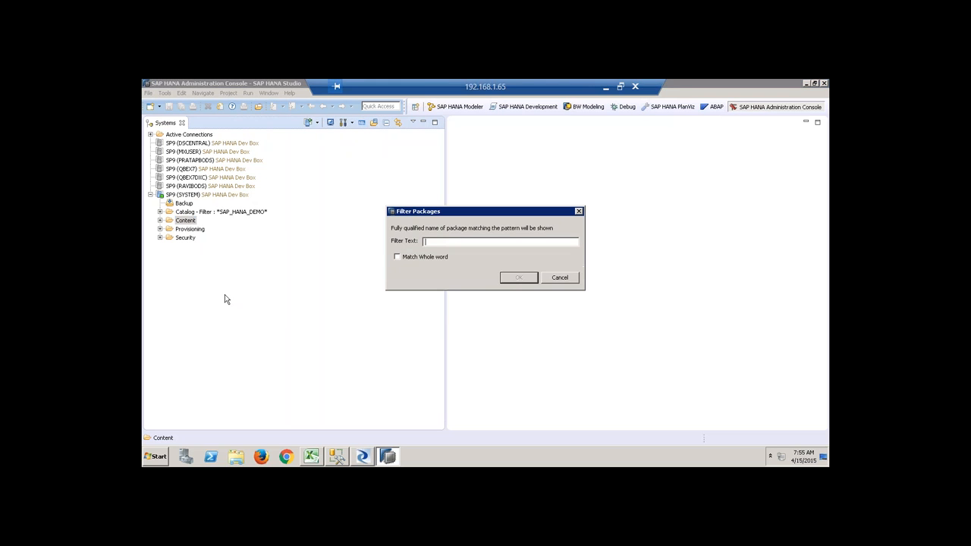
{"action": "type", "text": "QBEX8"}
{"action": "key", "text": "Return"}
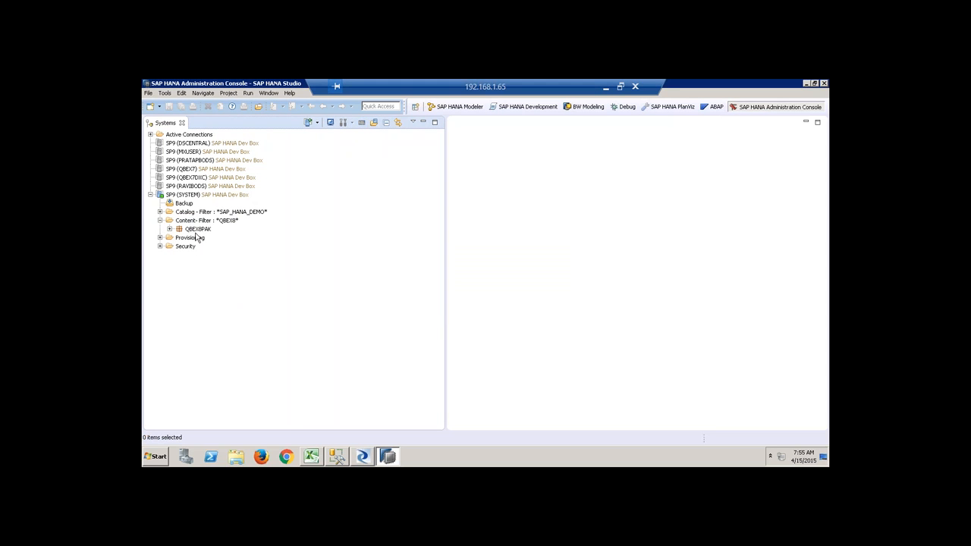
Create the graphical calculation view ZCV_DEMO in package QBEX8PAK.
{"action": "left_click", "coordinate": [196, 230]}
{"action": "right_click", "coordinate": [196, 233]}
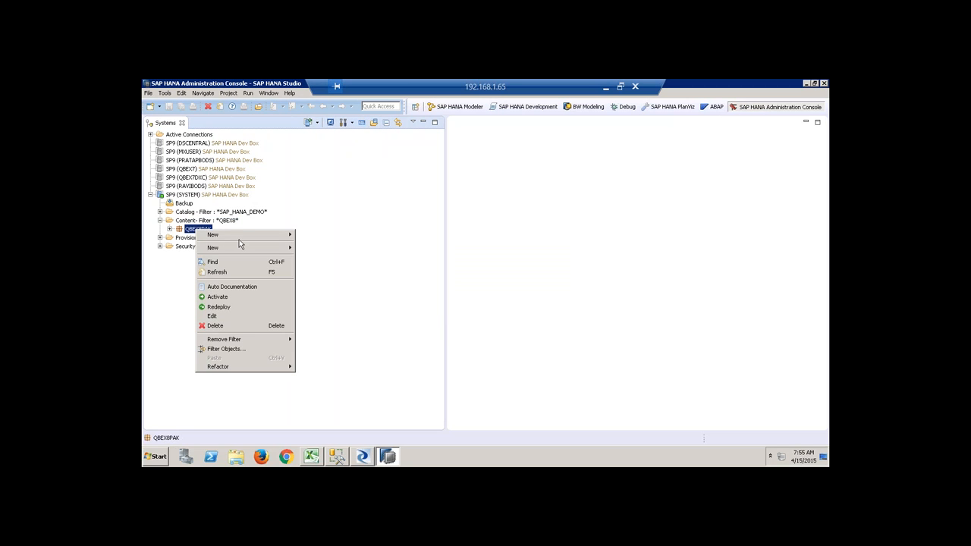
{"action": "mouse_move", "coordinate": [271, 248]}
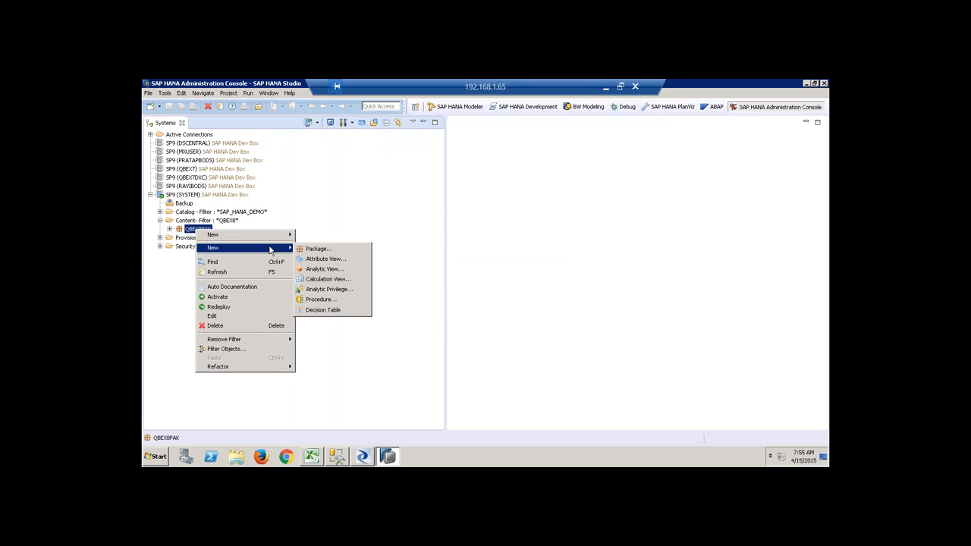
{"action": "left_click", "coordinate": [347, 280]}
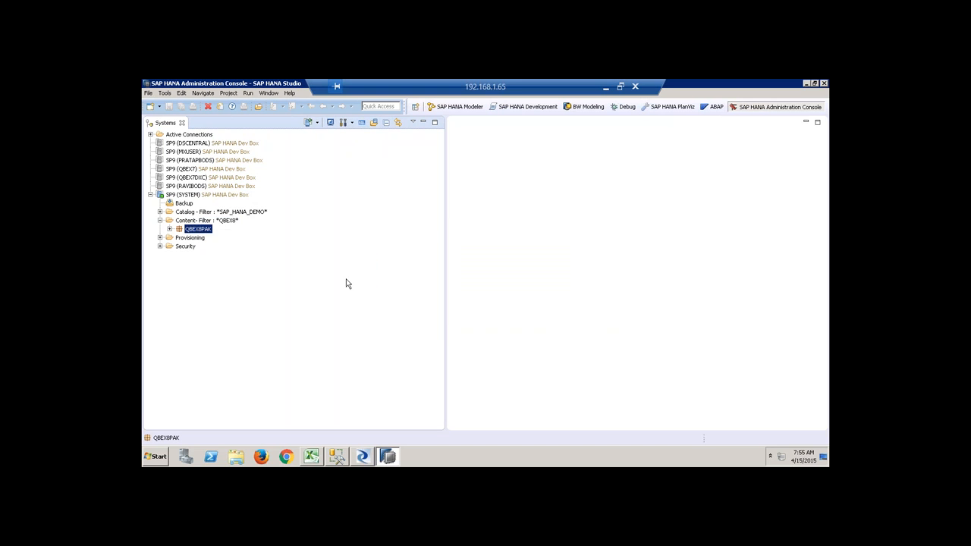
{"action": "type", "text": "ZCV_DEMO"}
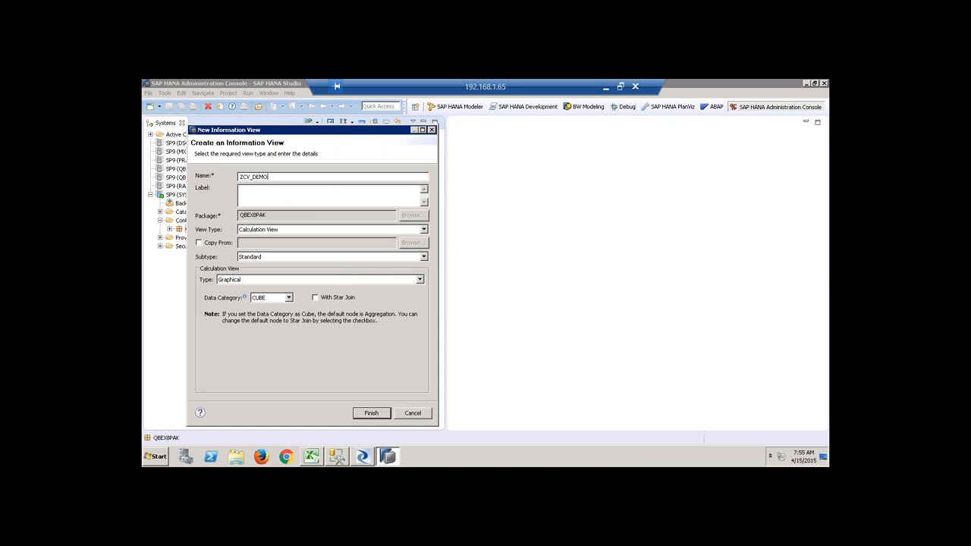
{"action": "key", "text": "Tab"}
{"action": "left_click", "coordinate": [253, 281]}
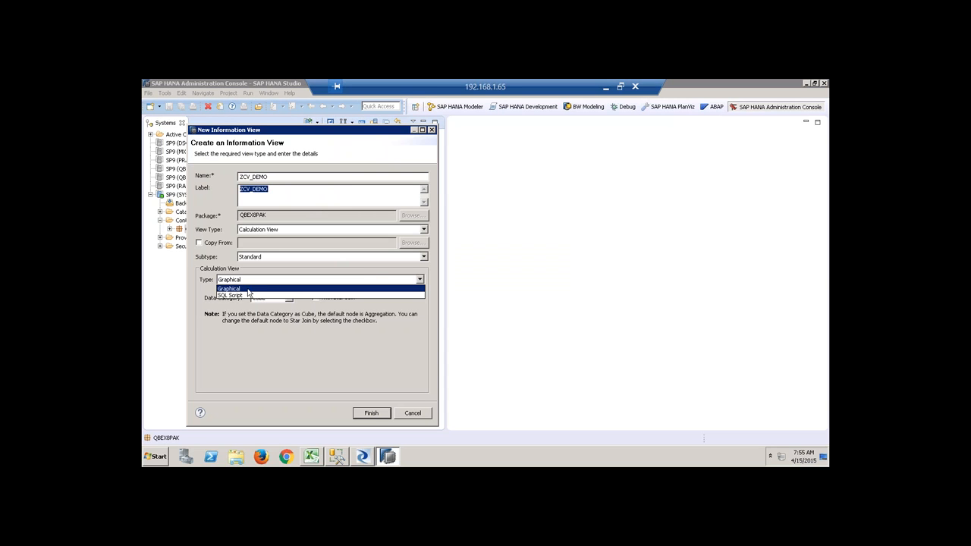
{"action": "left_click", "coordinate": [248, 289]}
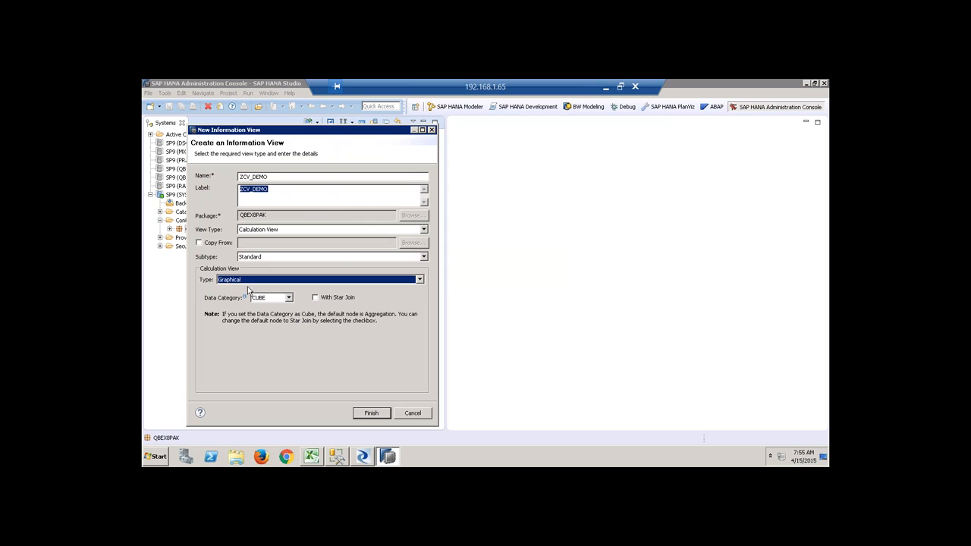
{"action": "left_click", "coordinate": [376, 415]}
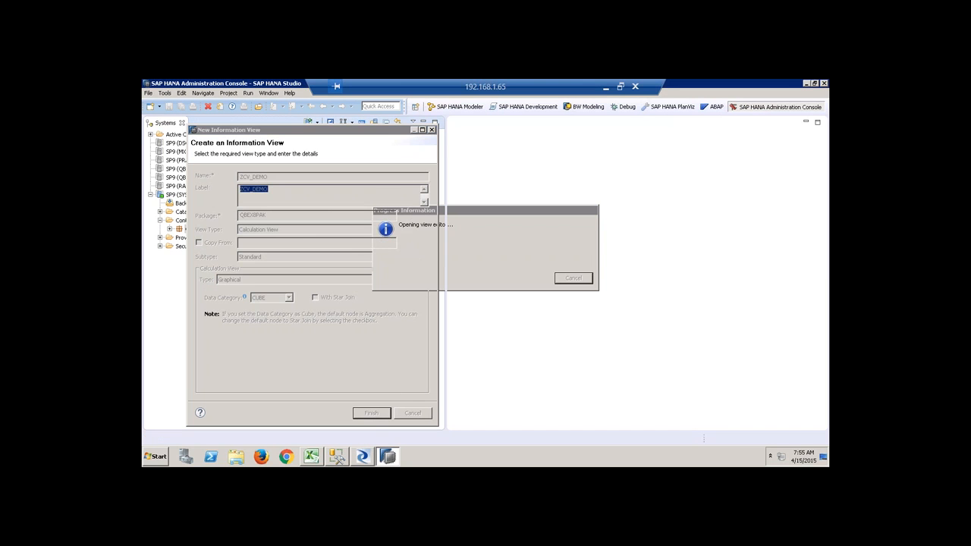
Add a projection node to the scenario using the MasterData.Addresses table.
{"action": "left_click", "coordinate": [423, 133]}
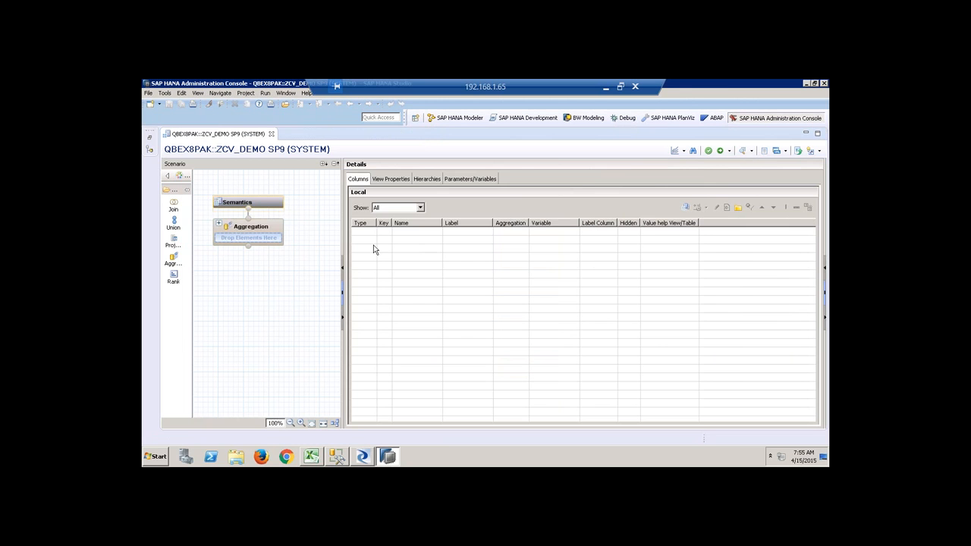
{"action": "left_click_drag", "start_coordinate": [341, 210], "coordinate": [415, 210]}
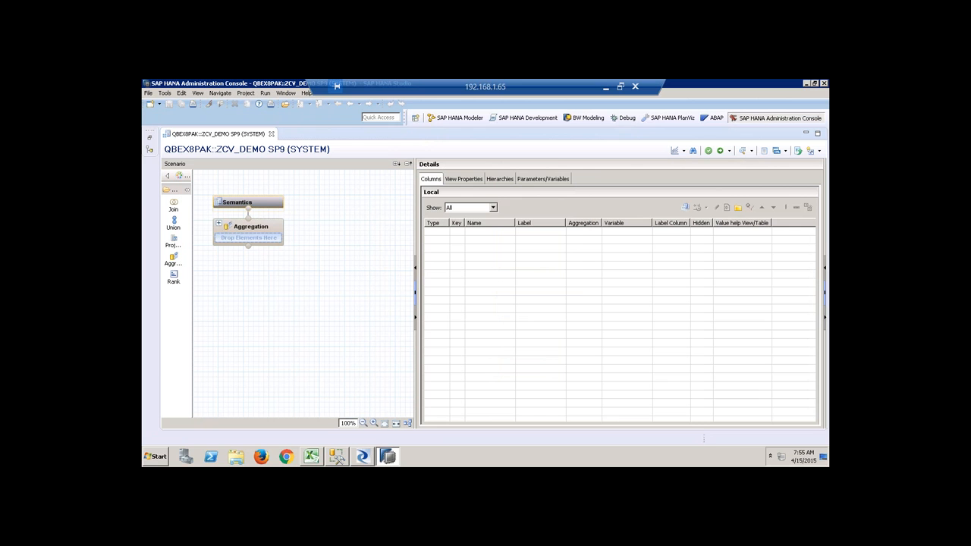
{"action": "left_click_drag", "start_coordinate": [174, 242], "coordinate": [258, 370]}
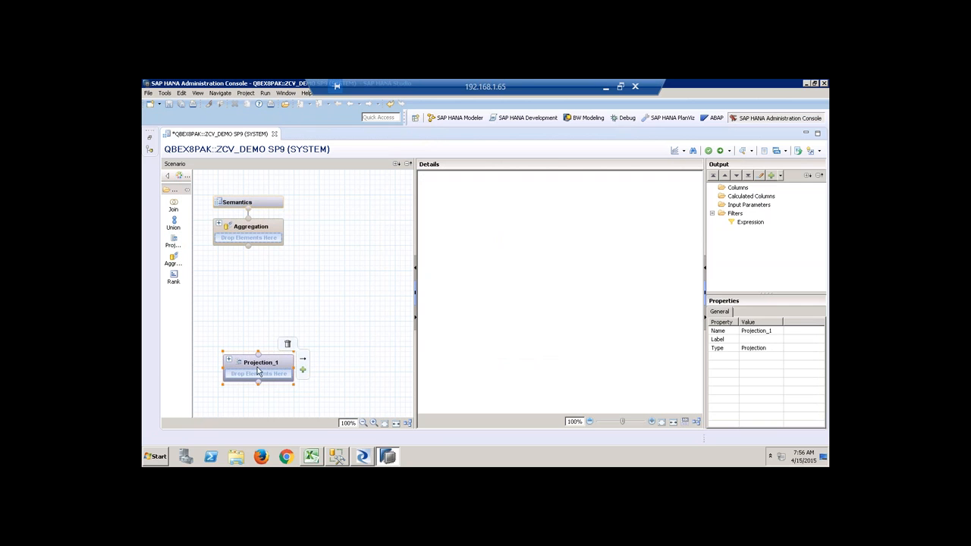
{"action": "right_click", "coordinate": [532, 231]}
{"action": "left_click", "coordinate": [544, 230]}
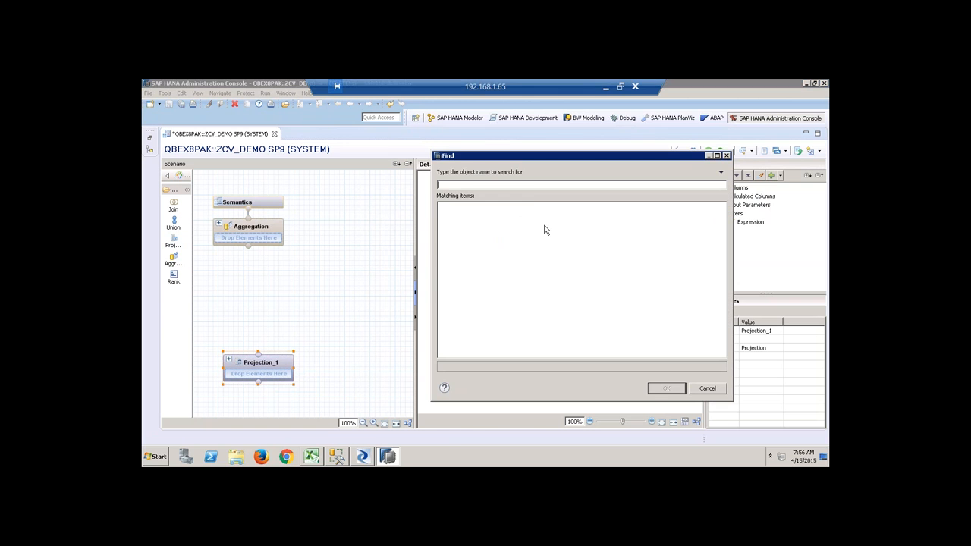
{"action": "type", "text": "sap.hana.demo"}
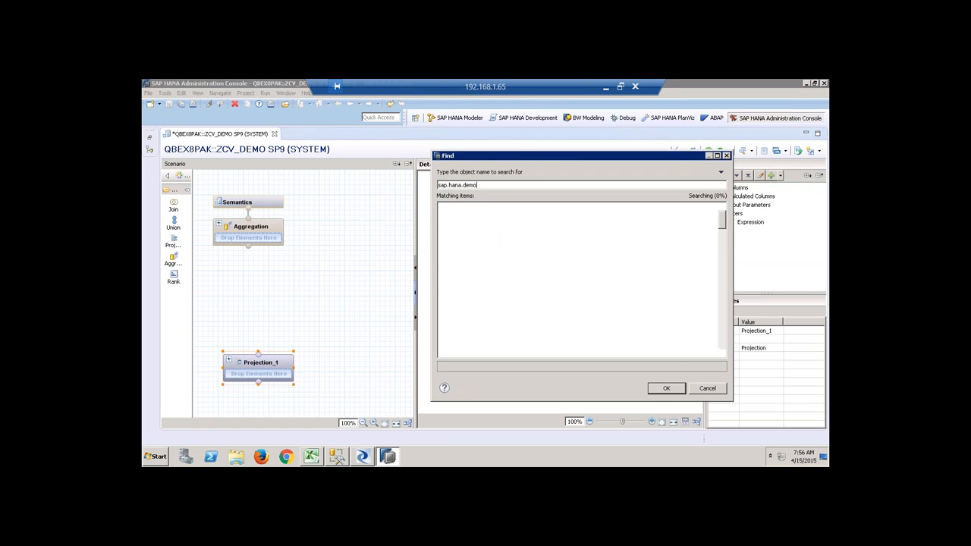
{"action": "double_click", "coordinate": [601, 304]}
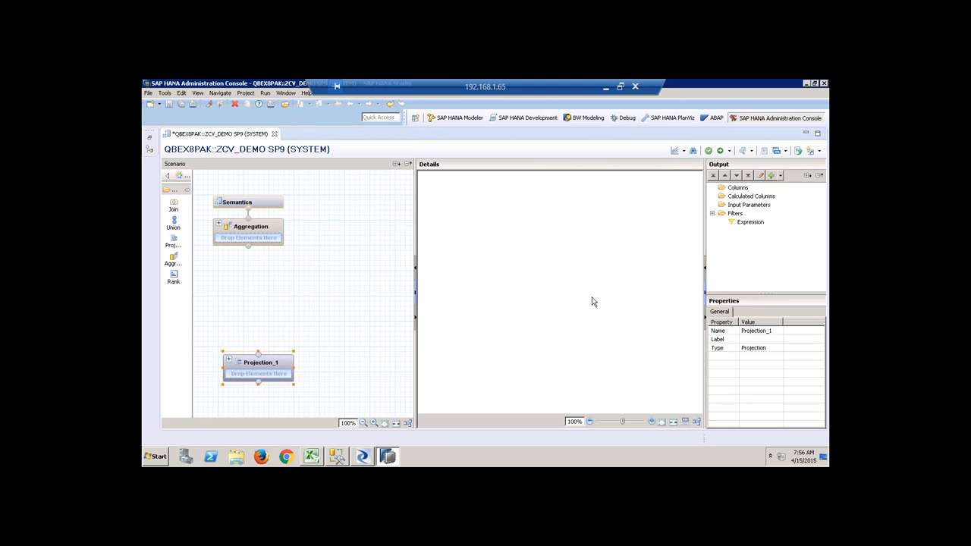
Output ADDRESSID, COUNTRY and REGION from the Addresses projection.
{"action": "left_click", "coordinate": [466, 201]}
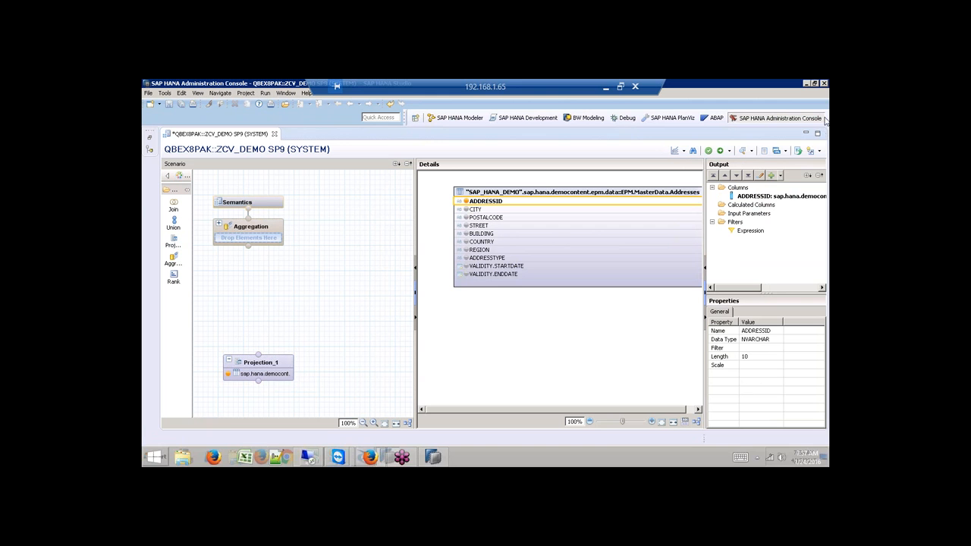
{"action": "left_click", "coordinate": [465, 211]}
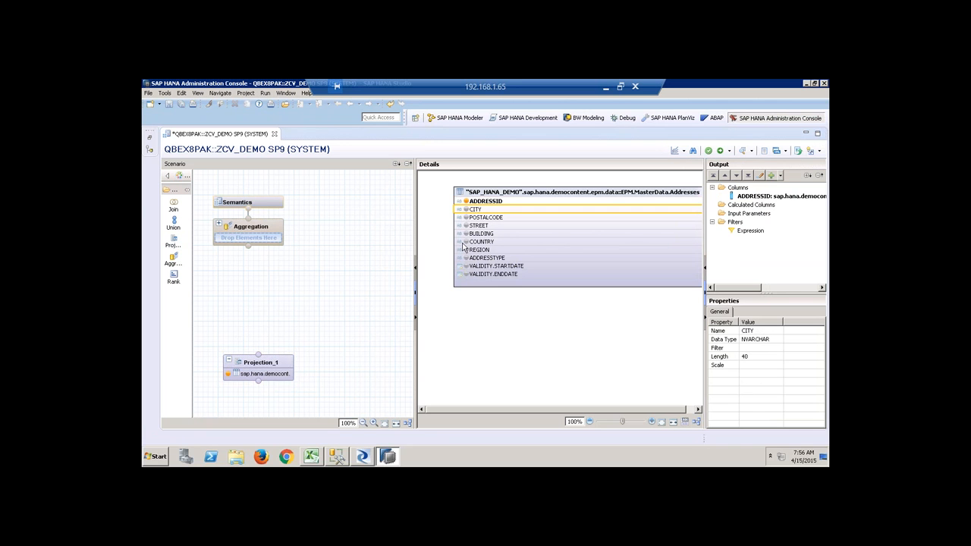
{"action": "left_click", "coordinate": [466, 241]}
{"action": "left_click", "coordinate": [466, 249]}
{"action": "mouse_move", "coordinate": [266, 369]}
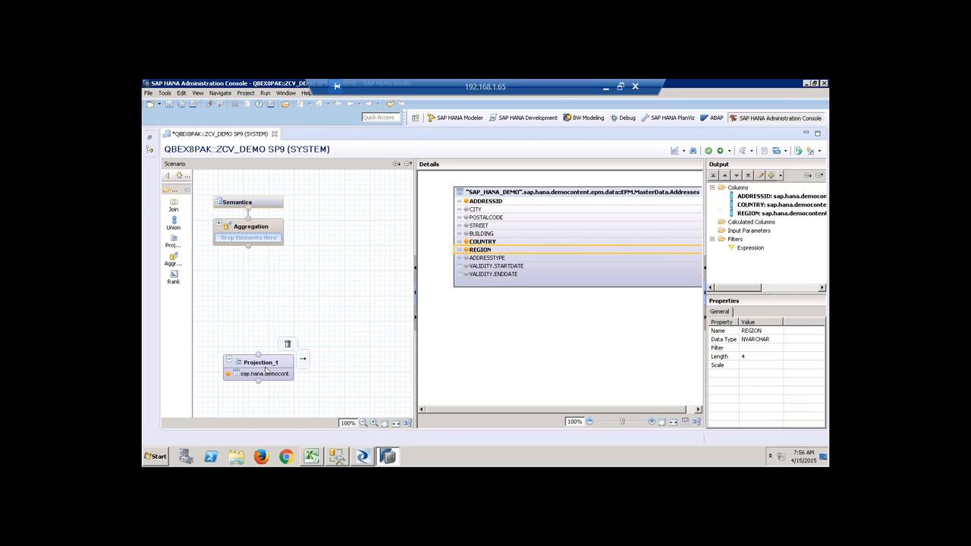
{"action": "left_click_drag", "start_coordinate": [263, 367], "coordinate": [242, 367]}
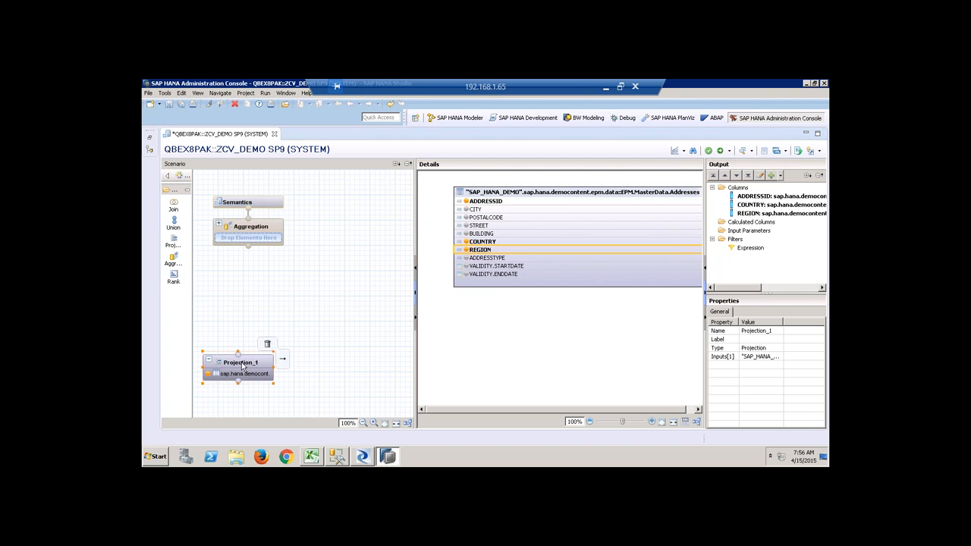
Rename the Addresses projection node to Addess.
{"action": "right_click", "coordinate": [242, 367]}
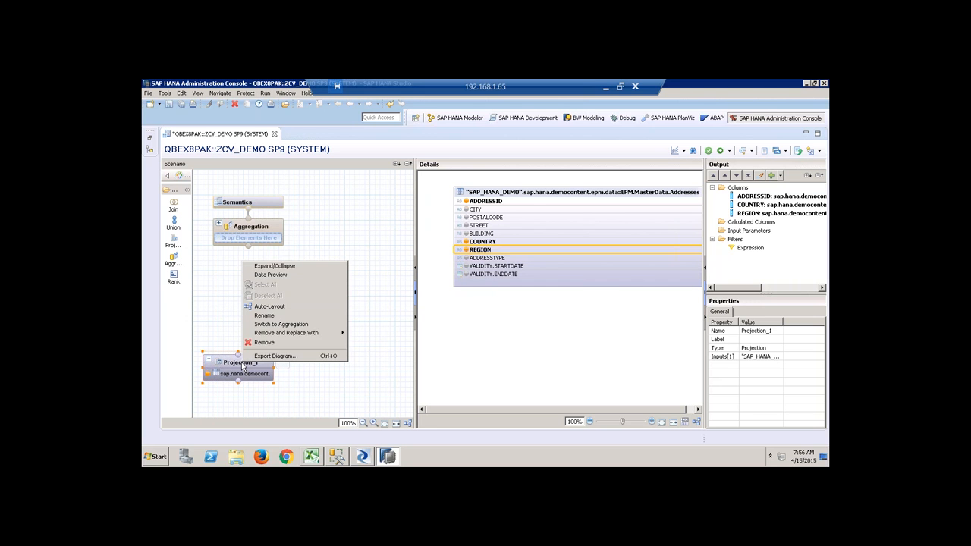
{"action": "left_click", "coordinate": [272, 317]}
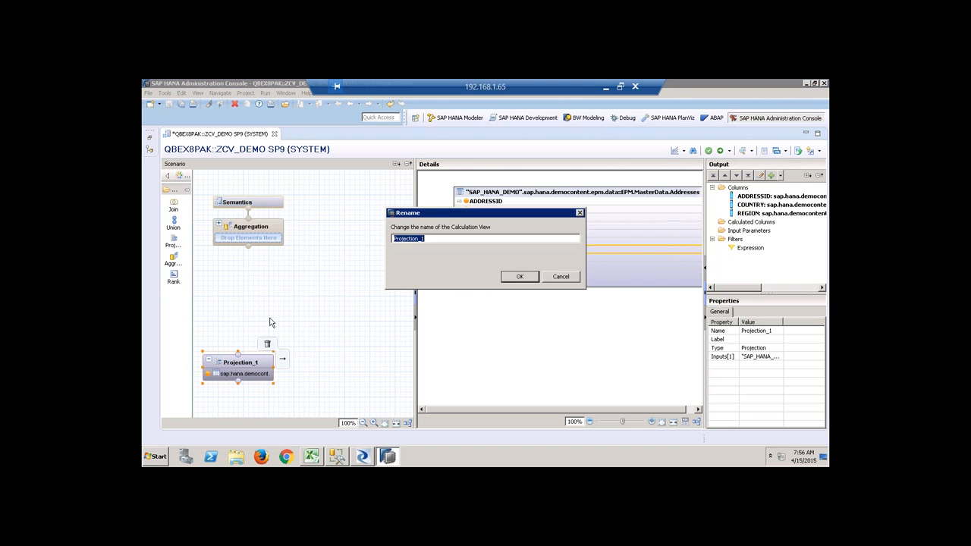
{"action": "type", "text": "Addess"}
{"action": "left_click", "coordinate": [520, 278]}
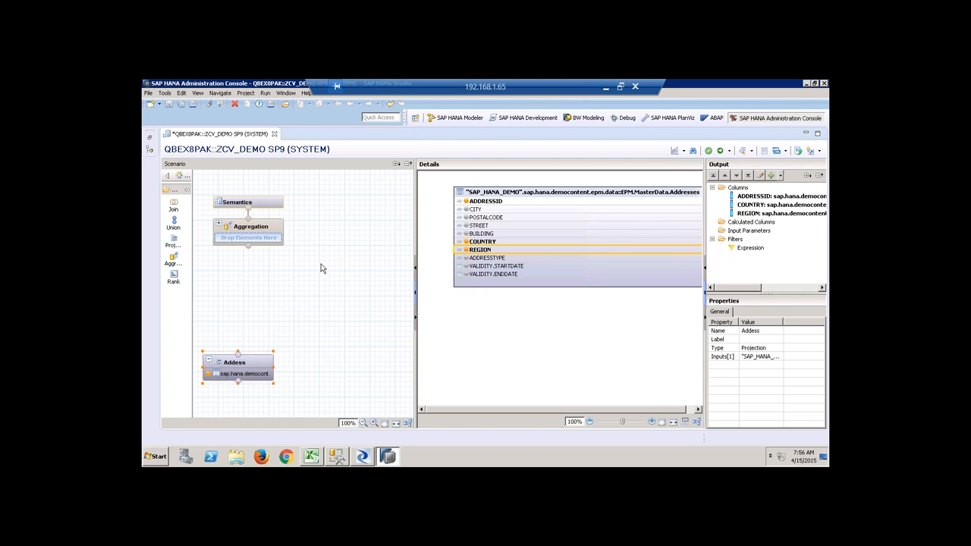
{"action": "left_click", "coordinate": [176, 245]}
Add a second projection using the MasterData.BusinessPartner table.
{"action": "left_click", "coordinate": [326, 370]}
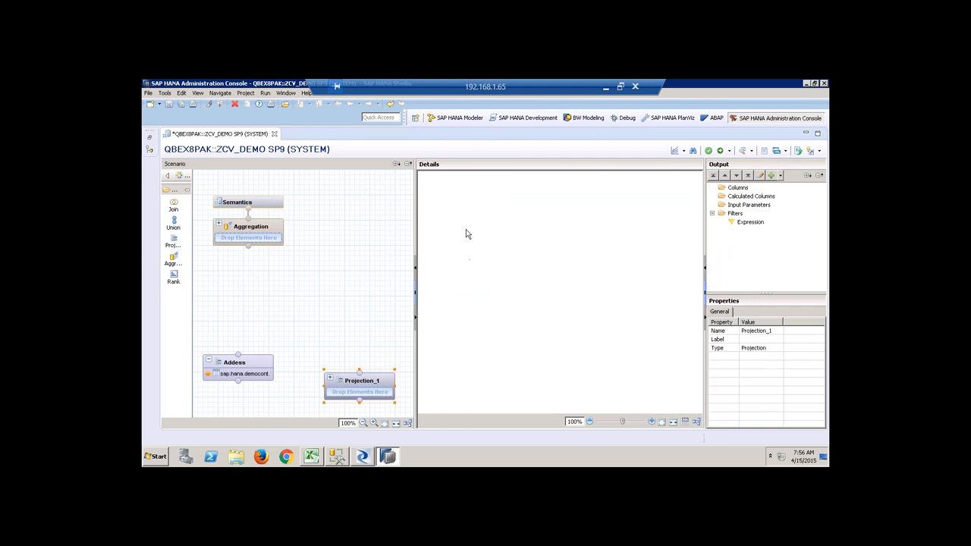
{"action": "right_click", "coordinate": [468, 234]}
{"action": "left_click", "coordinate": [488, 239]}
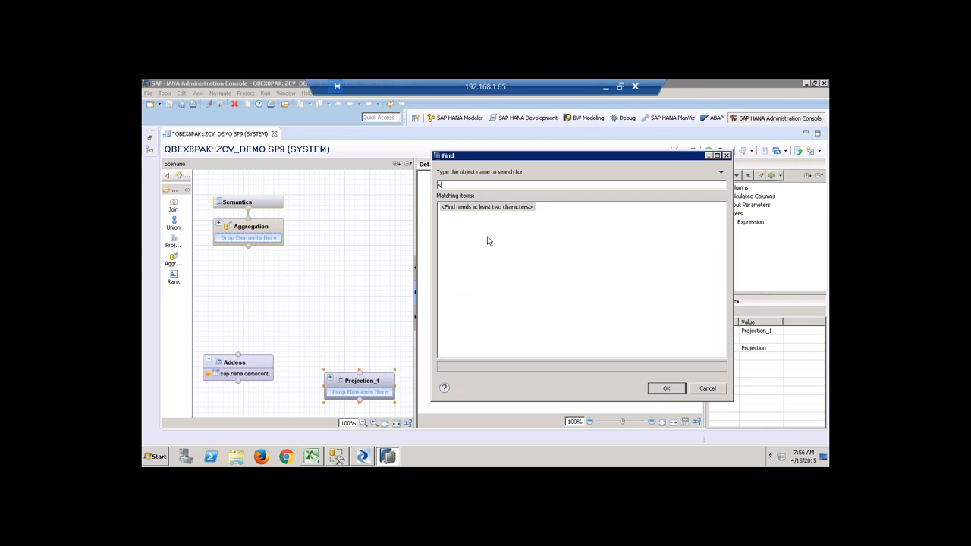
{"action": "type", "text": "sap"}
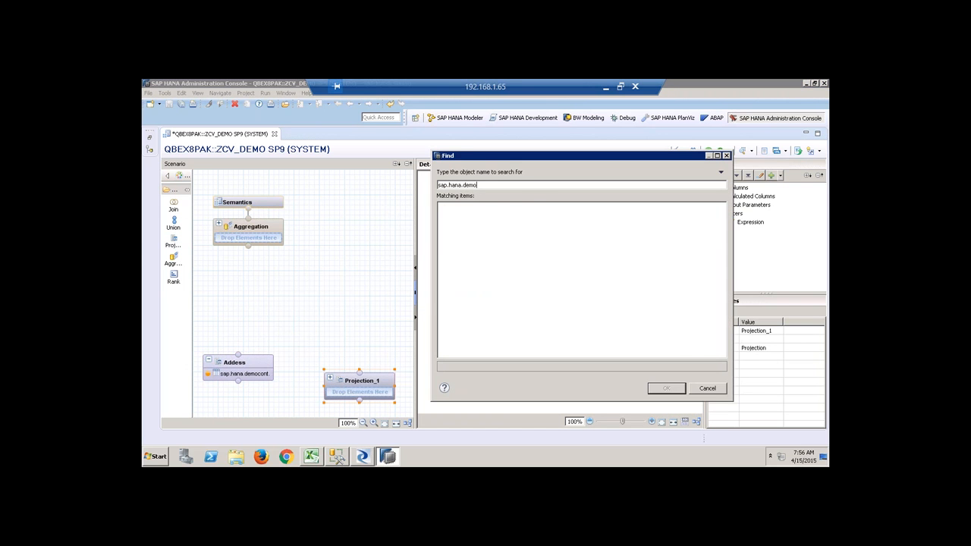
{"action": "type", "text": ".hana.demo"}
{"action": "left_click", "coordinate": [621, 311]}
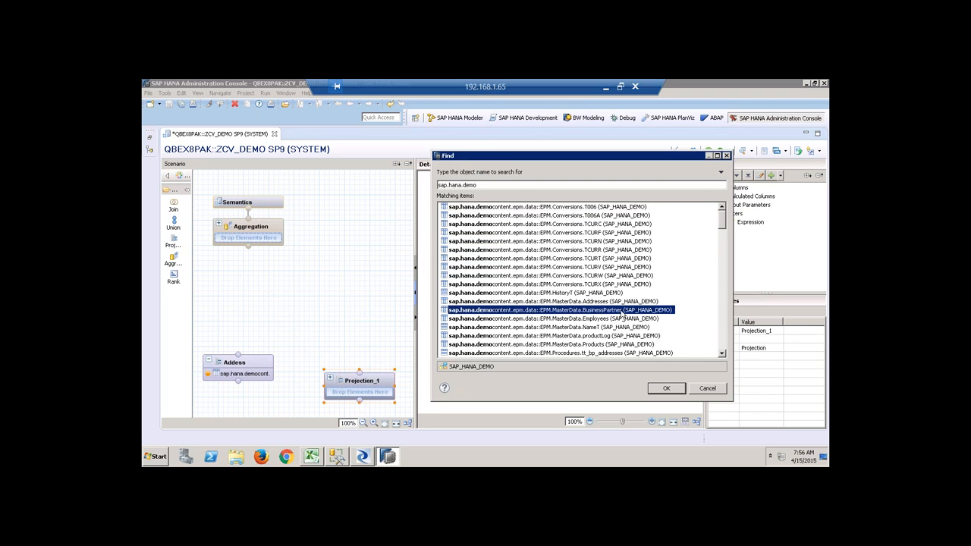
{"action": "left_click", "coordinate": [665, 390]}
Output PARTNERID, COMPANYNAME and ADDRESSID from the BusinessPartner projection.
{"action": "left_click", "coordinate": [465, 201]}
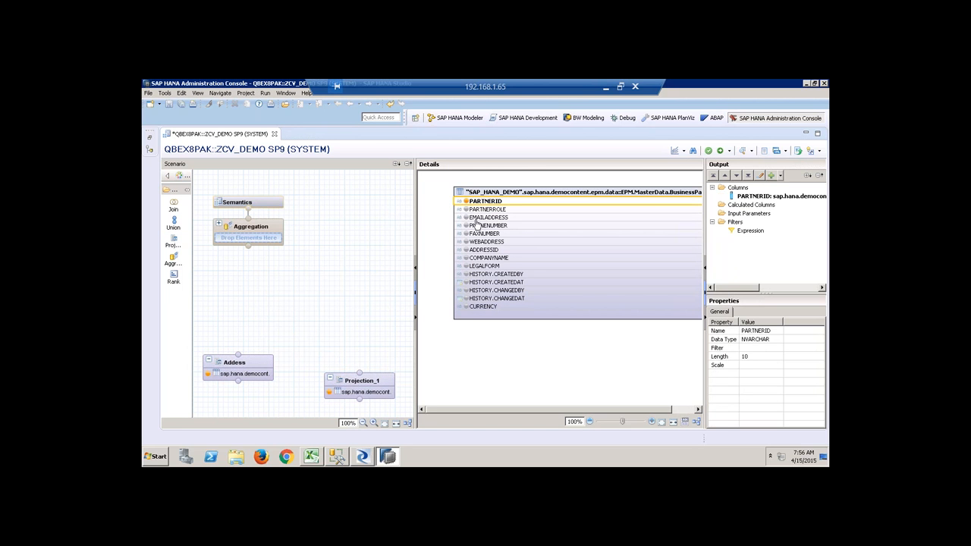
{"action": "left_click", "coordinate": [466, 258]}
{"action": "left_click", "coordinate": [465, 251]}
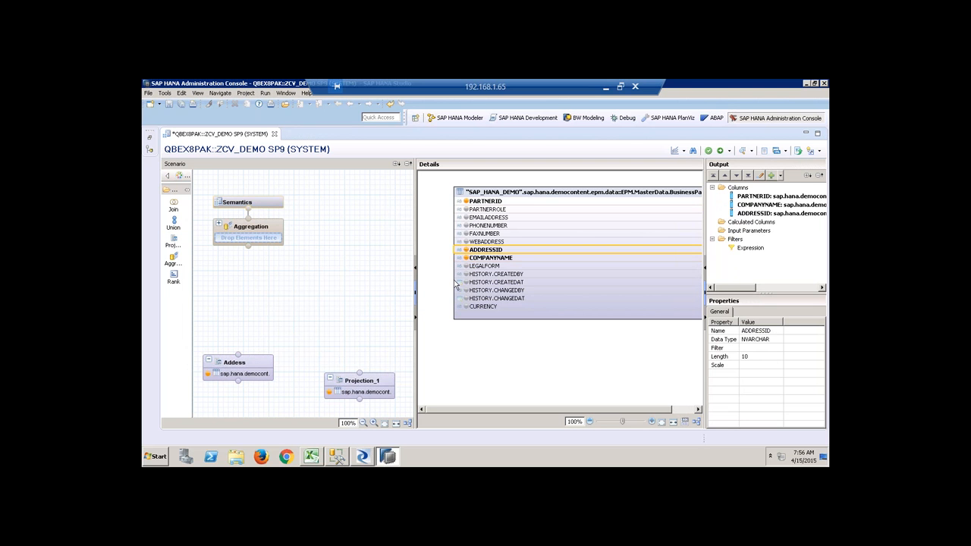
{"action": "left_click", "coordinate": [299, 286]}
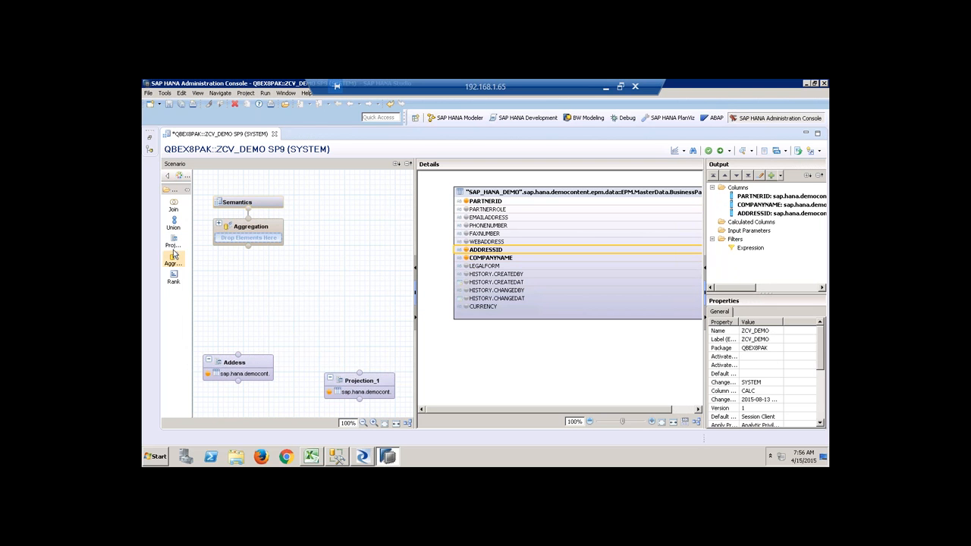
Add a Join_1 node fed by Addess and Projection_1.
{"action": "left_click", "coordinate": [174, 205]}
{"action": "left_click", "coordinate": [255, 319]}
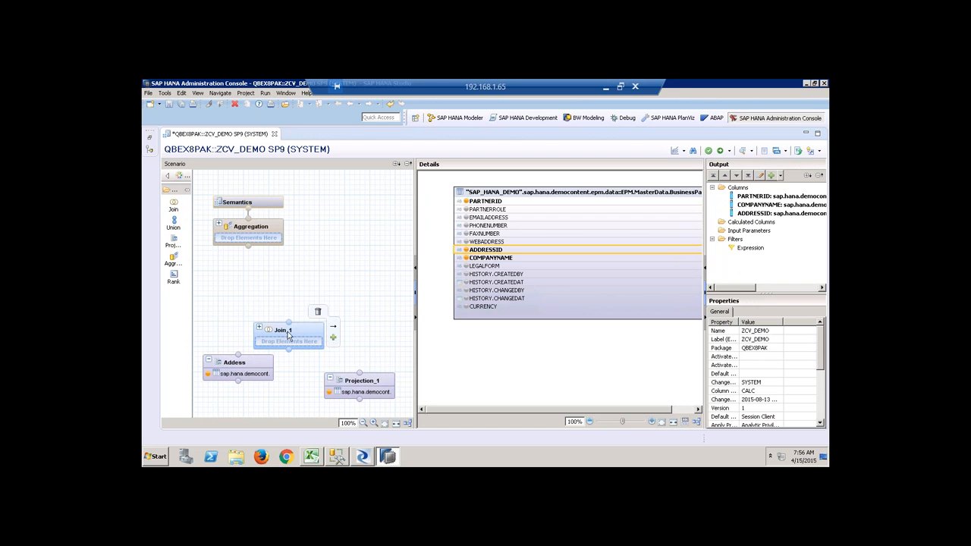
{"action": "left_click_drag", "start_coordinate": [286, 325], "coordinate": [286, 311]}
{"action": "left_click_drag", "start_coordinate": [239, 354], "coordinate": [289, 345]}
{"action": "left_click", "coordinate": [356, 385]}
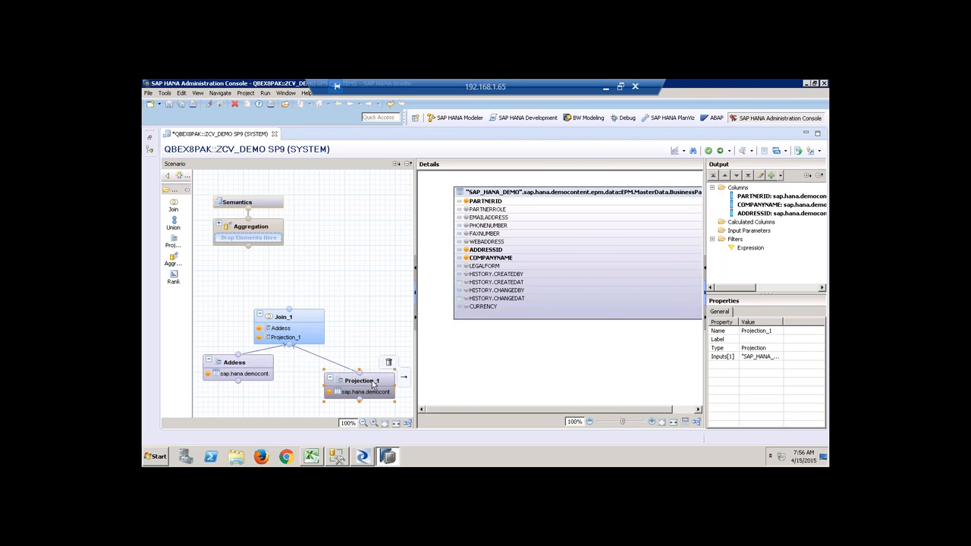
Rename Projection_1 to BP.
{"action": "right_click", "coordinate": [371, 379]}
{"action": "left_click", "coordinate": [406, 334]}
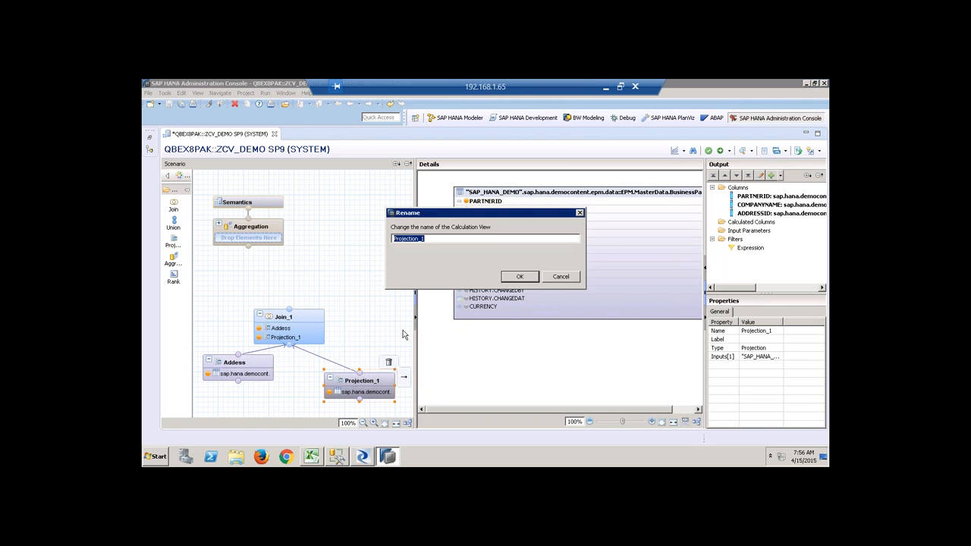
{"action": "type", "text": "BP"}
{"action": "key", "text": "Return"}
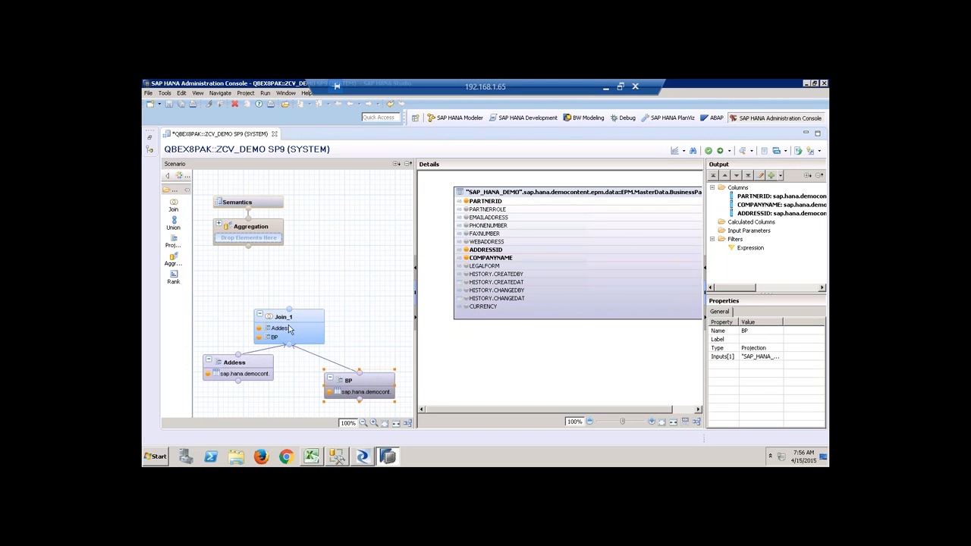
{"action": "left_click", "coordinate": [288, 328]}
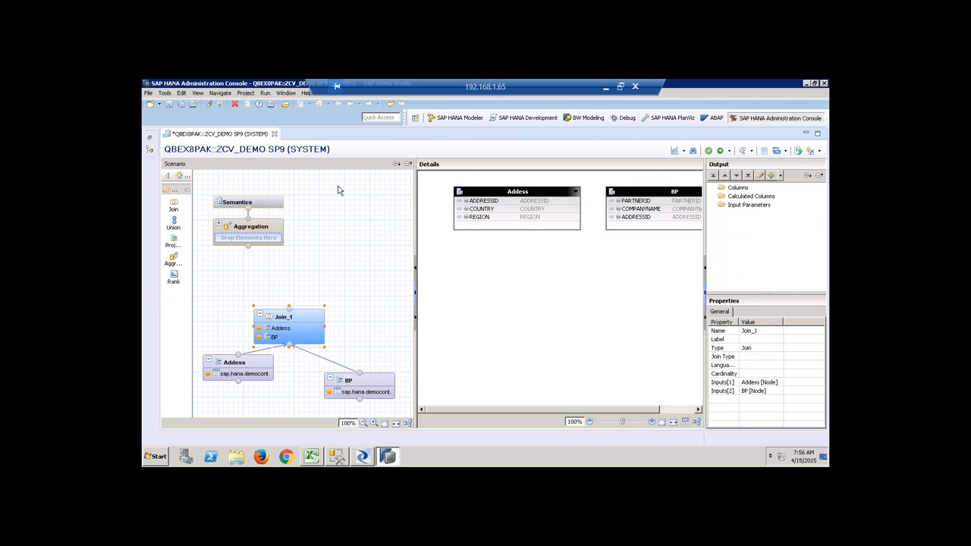
Add CITY to the Addess projection's output.
{"action": "left_click_drag", "start_coordinate": [416, 188], "coordinate": [376, 183]}
{"action": "left_click", "coordinate": [256, 369]}
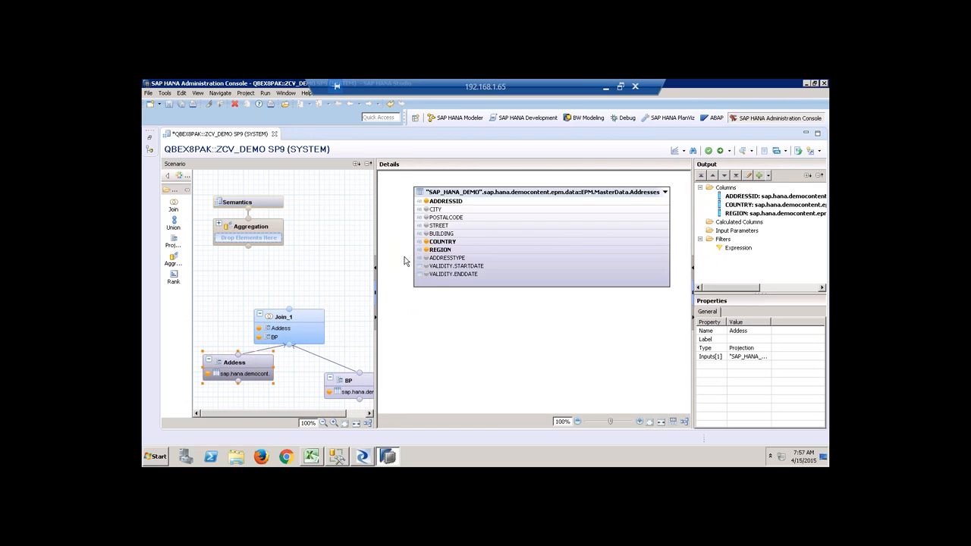
{"action": "left_click", "coordinate": [430, 210]}
{"action": "left_click", "coordinate": [317, 317]}
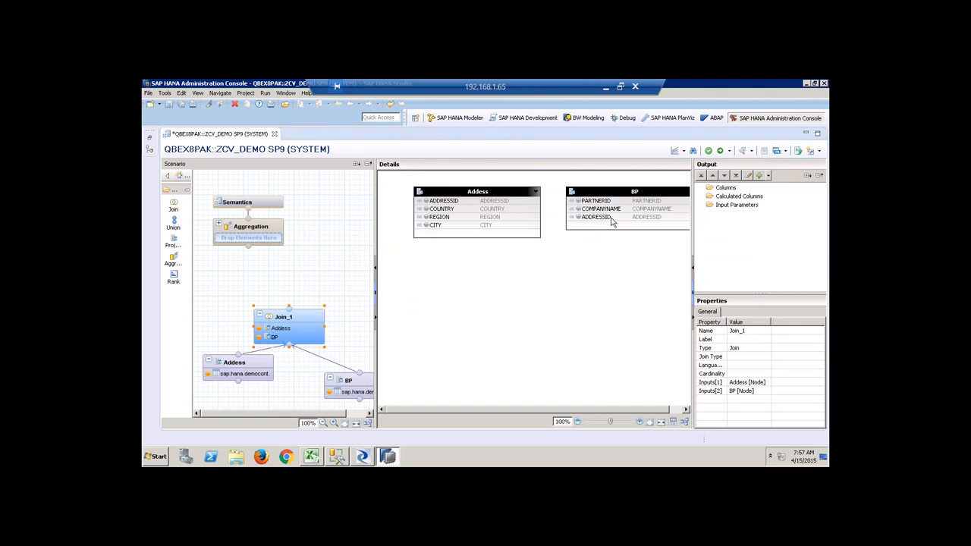
Inner-join Addess and BP on ADDRESSID in Join_1.
{"action": "left_click_drag", "start_coordinate": [597, 218], "coordinate": [540, 202]}
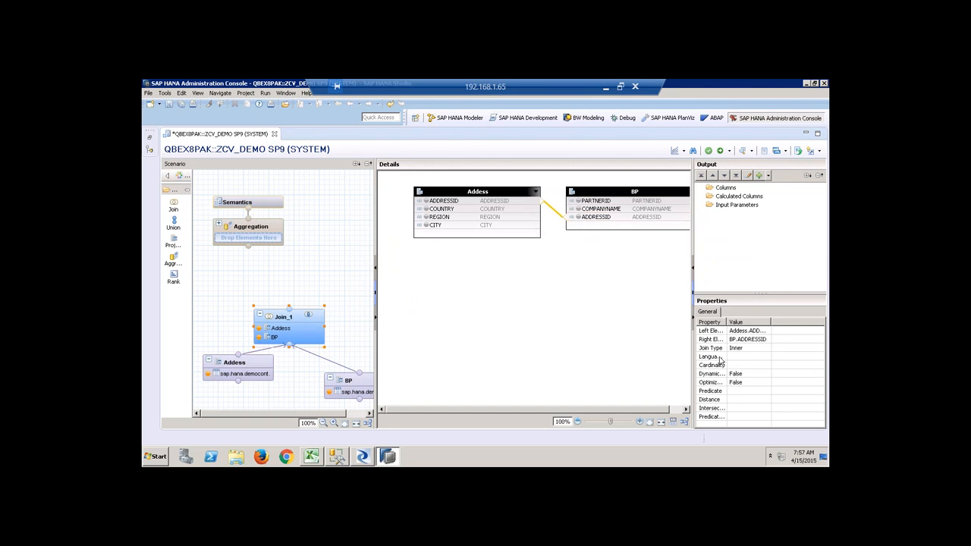
{"action": "left_click", "coordinate": [748, 347]}
{"action": "left_click", "coordinate": [766, 348]}
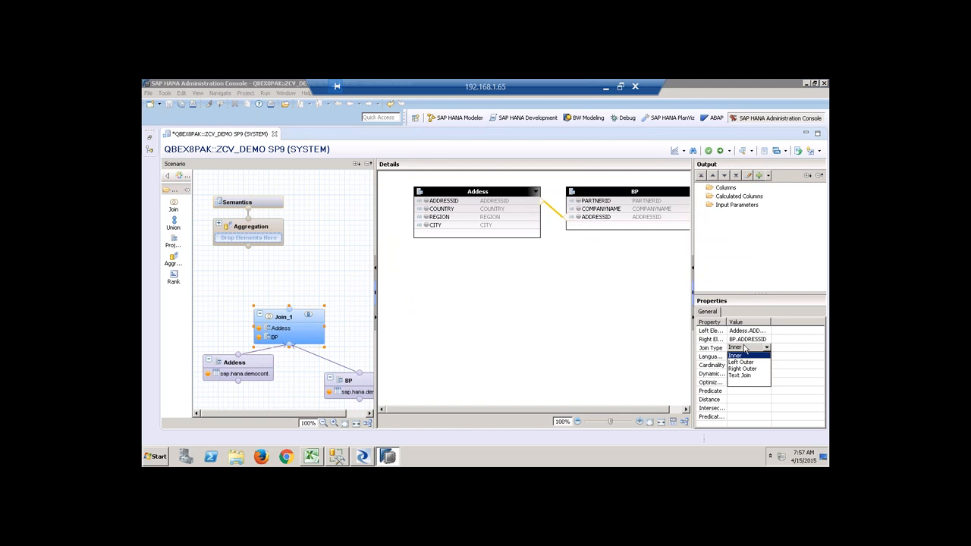
{"action": "left_click", "coordinate": [482, 301]}
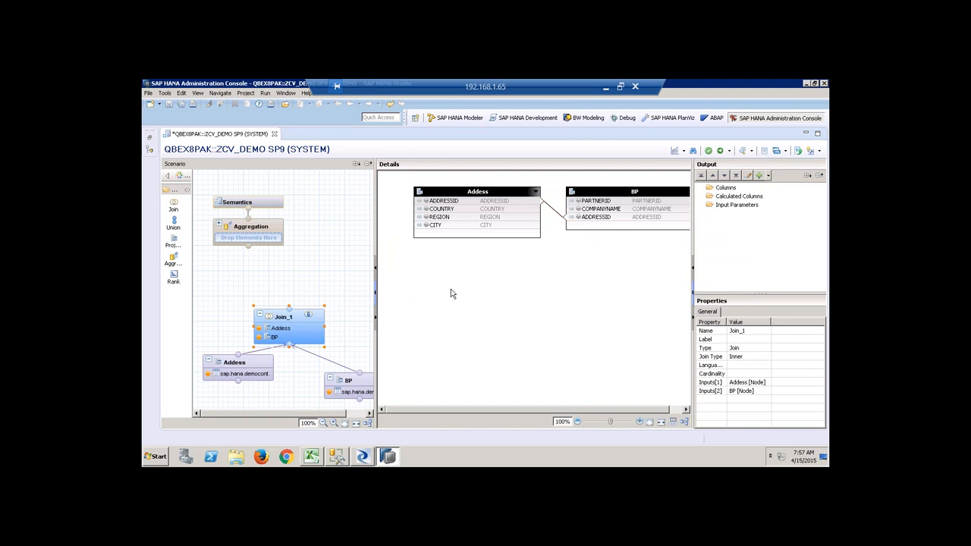
Output PARTNERID, COMPANYNAME, COUNTRY, REGION and CITY from Join_1.
{"action": "right_click", "coordinate": [579, 203]}
{"action": "left_click", "coordinate": [583, 214]}
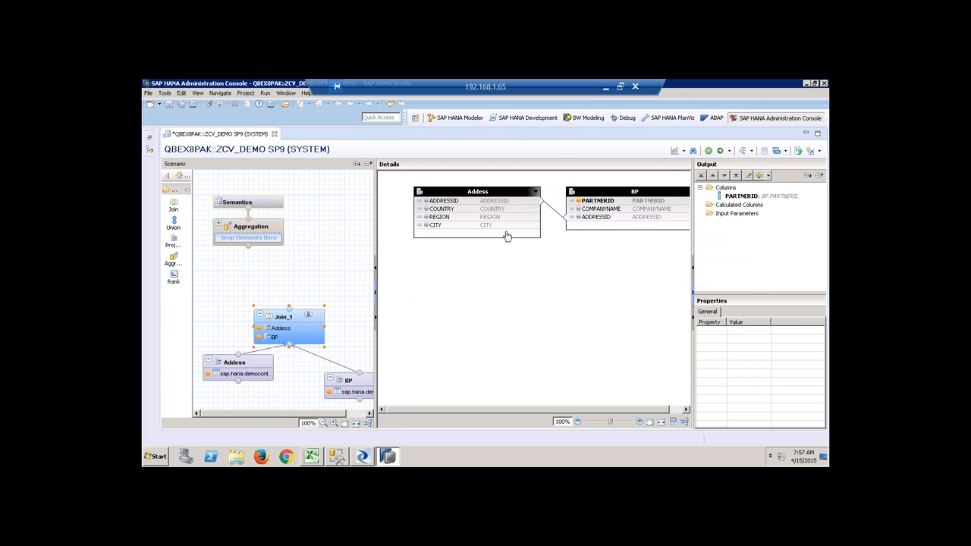
{"action": "left_click", "coordinate": [578, 210]}
{"action": "left_click", "coordinate": [425, 209]}
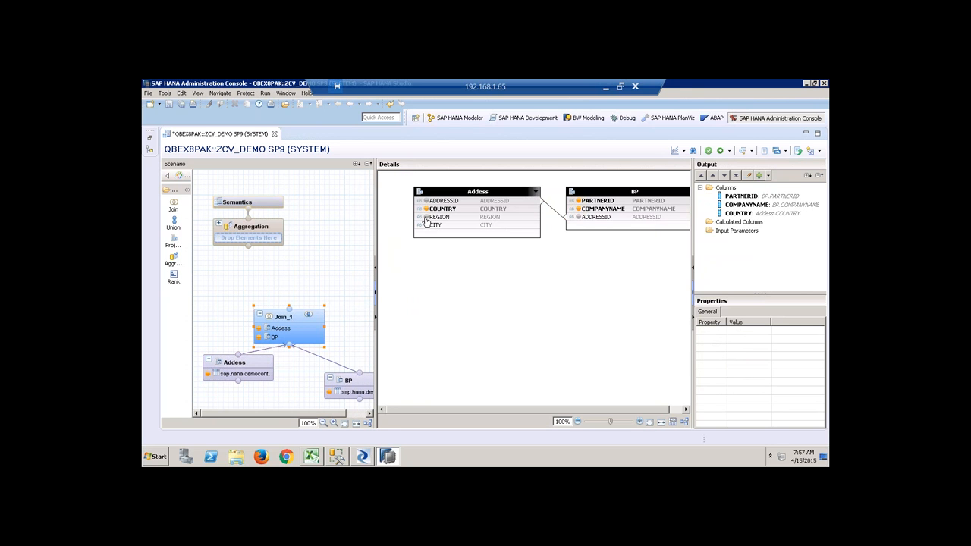
{"action": "left_click", "coordinate": [426, 217]}
{"action": "left_click", "coordinate": [426, 226]}
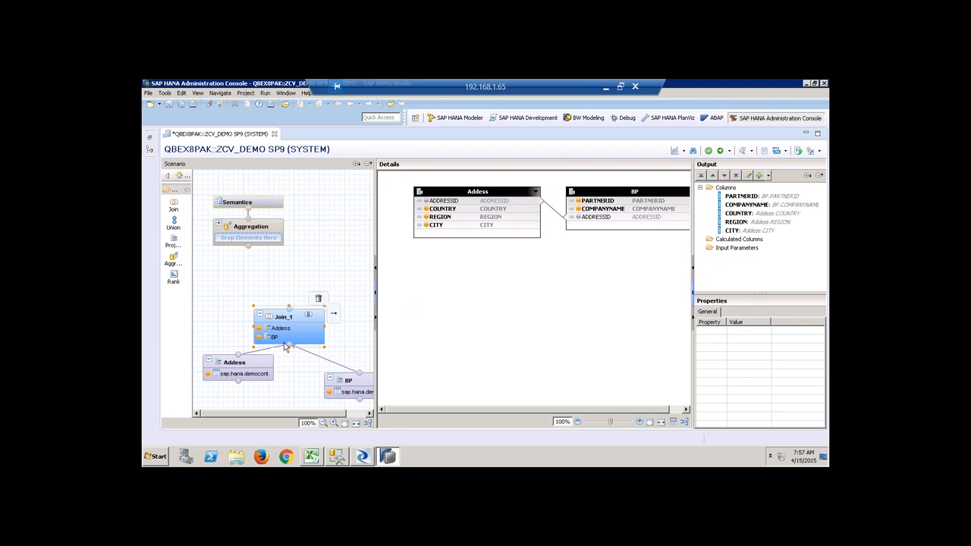
{"action": "left_click_drag", "start_coordinate": [286, 321], "coordinate": [275, 320]}
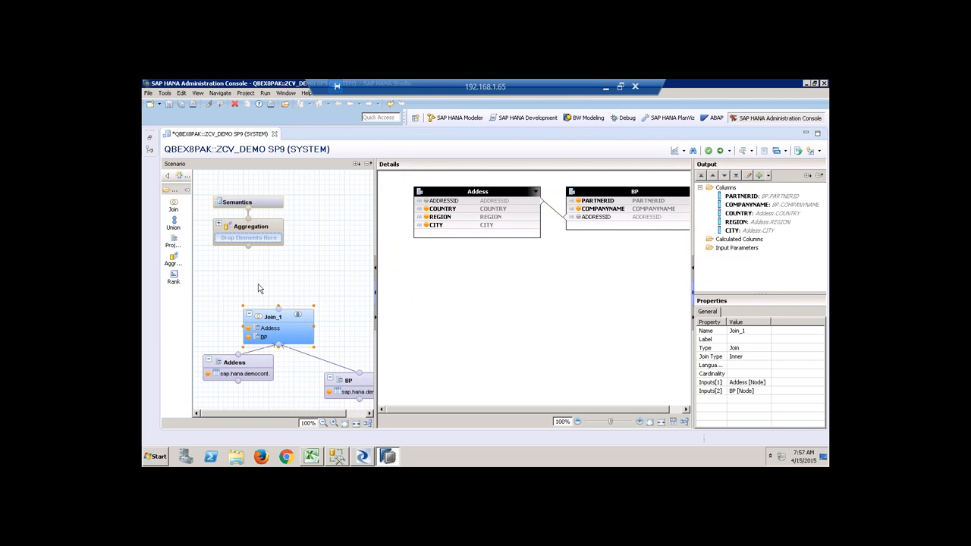
Add Join_2 fed by Join_1 and the Sales.Header table.
{"action": "left_click_drag", "start_coordinate": [178, 211], "coordinate": [326, 255]}
{"action": "left_click_drag", "start_coordinate": [266, 307], "coordinate": [339, 302]}
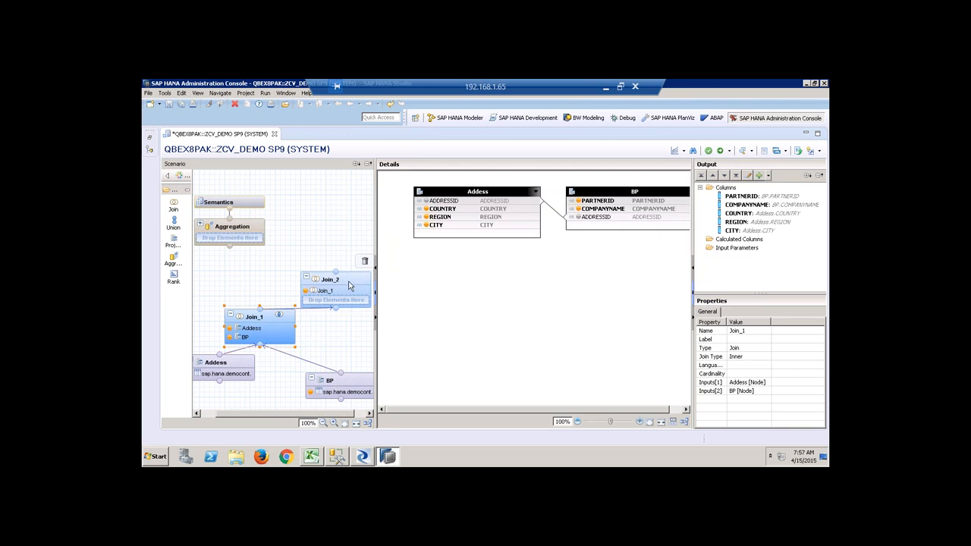
{"action": "right_click", "coordinate": [522, 273]}
{"action": "left_click", "coordinate": [548, 281]}
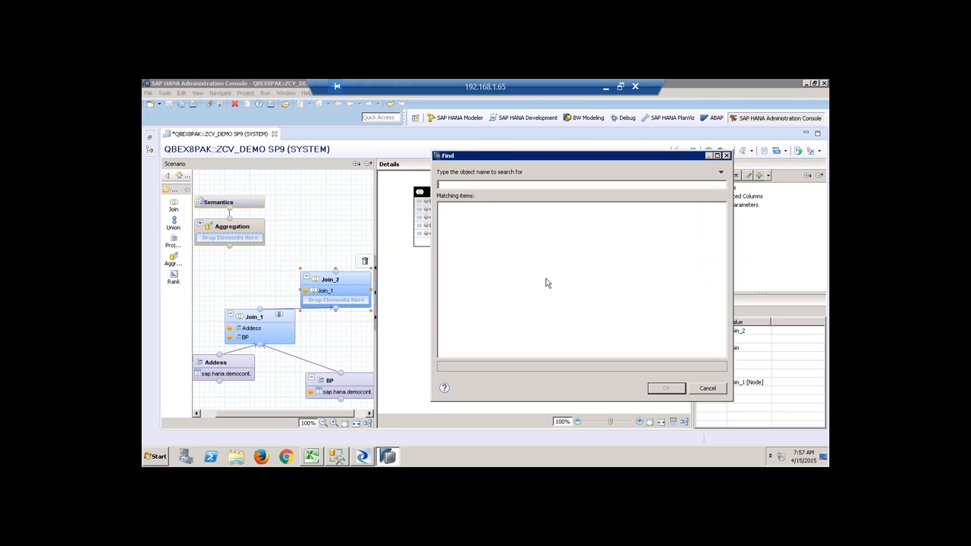
{"action": "type", "text": "sap.hana.demo"}
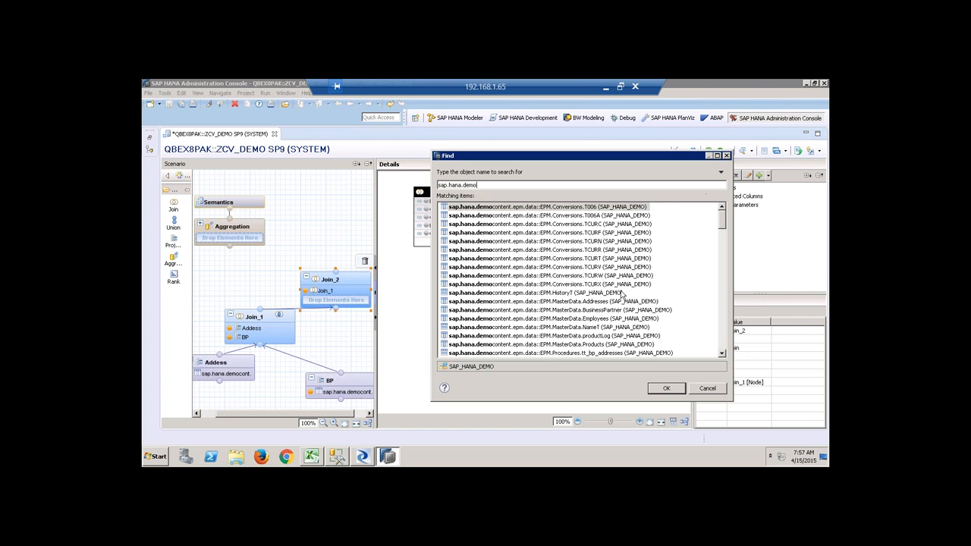
{"action": "left_click", "coordinate": [723, 342]}
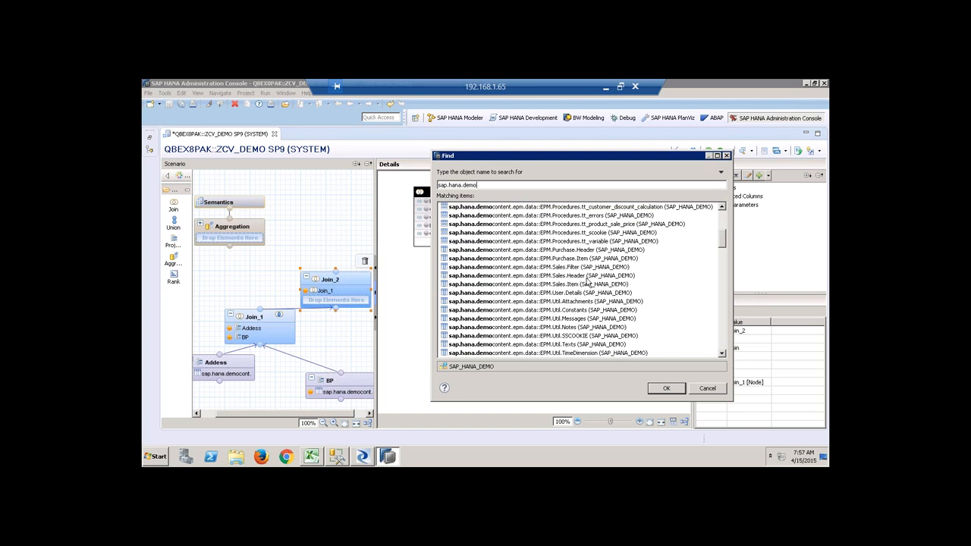
{"action": "left_click", "coordinate": [587, 277]}
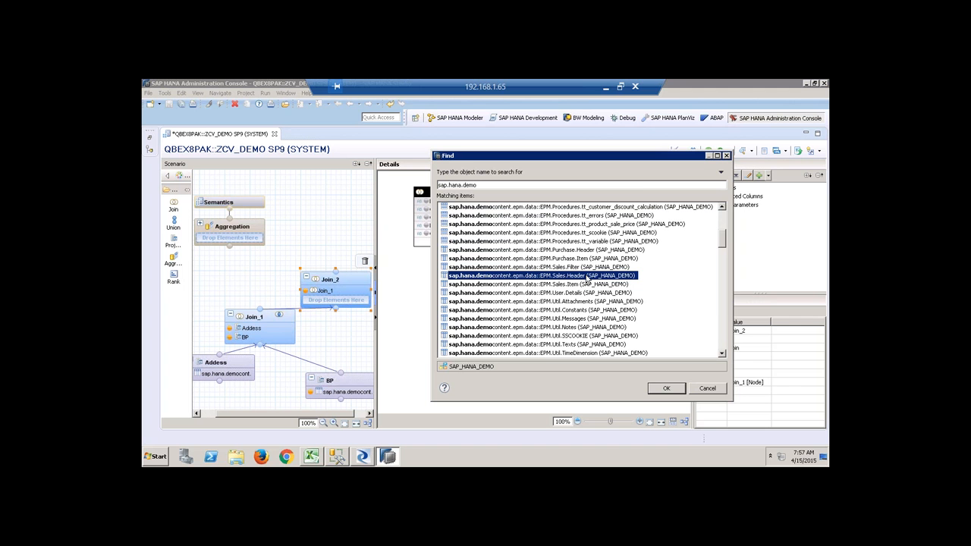
{"action": "left_click", "coordinate": [663, 389]}
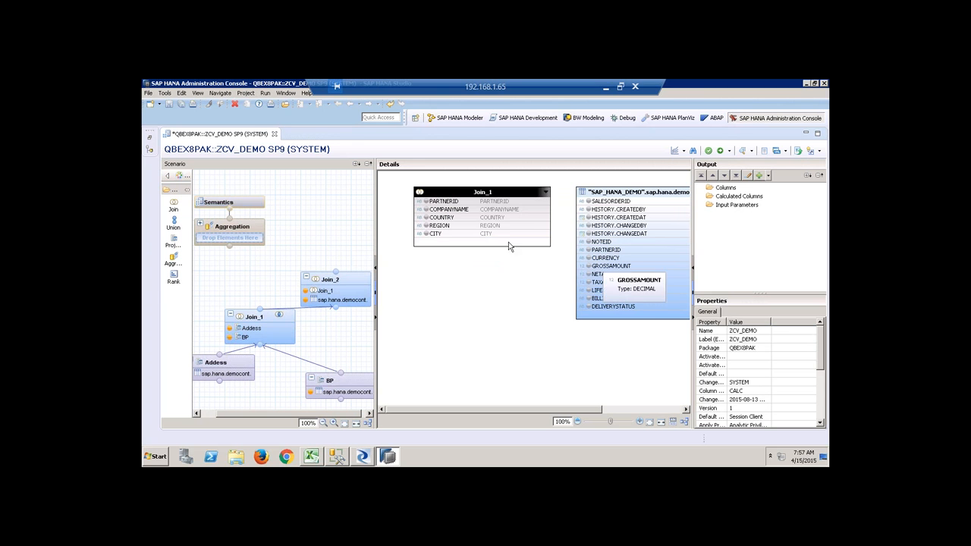
Join Sales.Header to Join_1 on PARTNERID.
{"action": "left_click", "coordinate": [457, 192]}
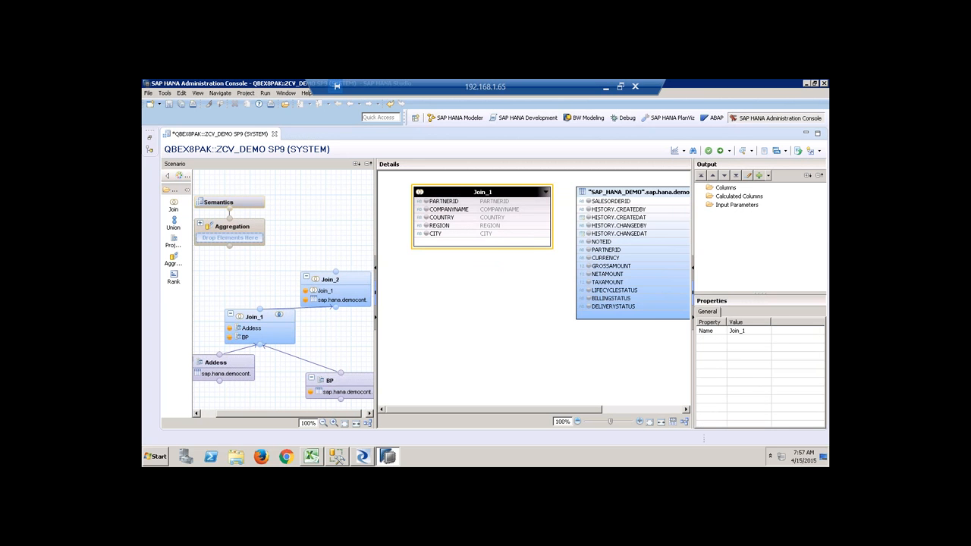
{"action": "left_click", "coordinate": [606, 249]}
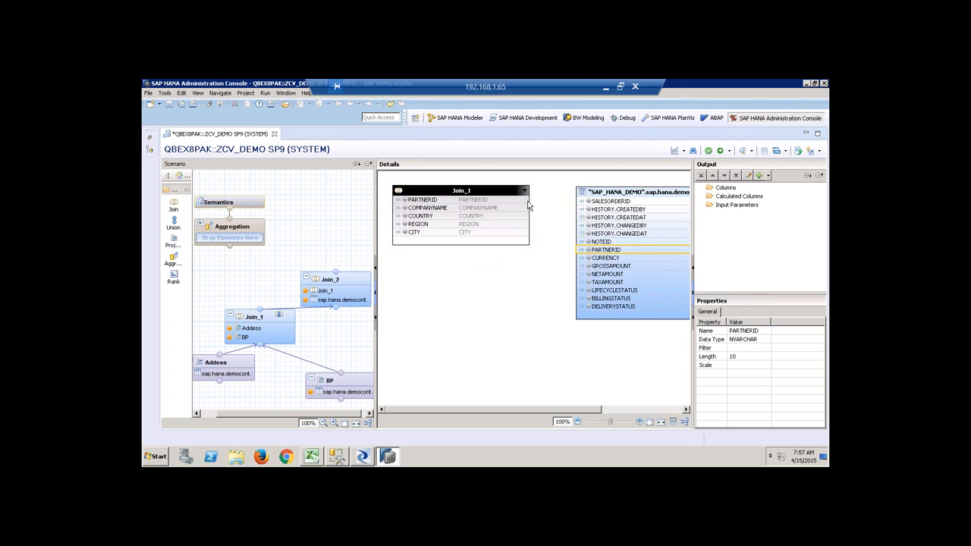
{"action": "left_click", "coordinate": [552, 285]}
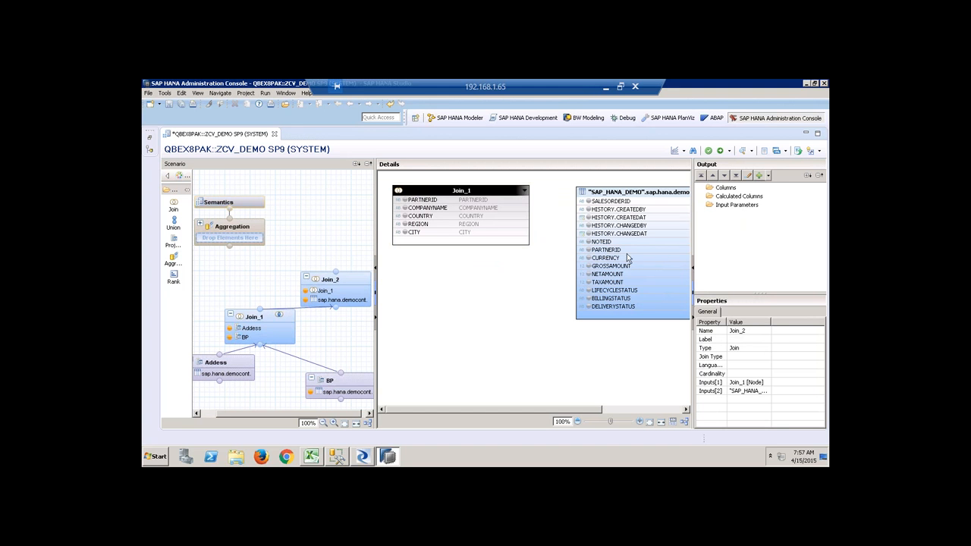
{"action": "left_click_drag", "start_coordinate": [621, 250], "coordinate": [529, 200]}
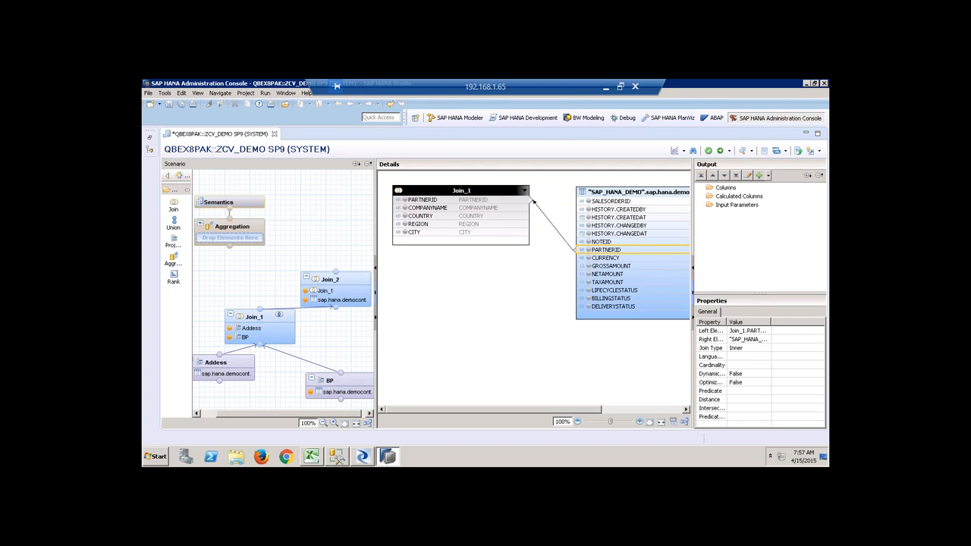
Output SALESORDERID, partner columns, the three status columns and HISTORY.CHANGEDAT; place Join_3.
{"action": "left_click", "coordinate": [589, 202]}
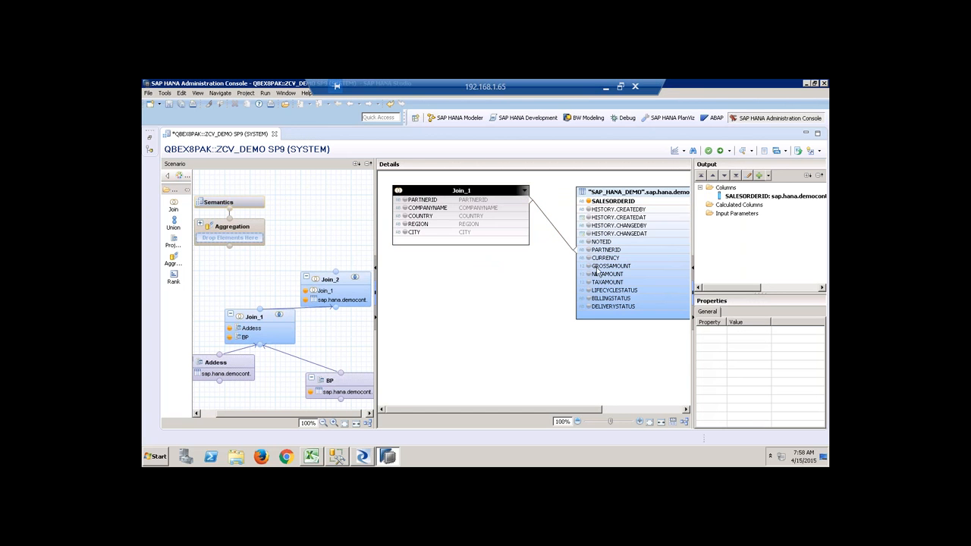
{"action": "left_click", "coordinate": [405, 200]}
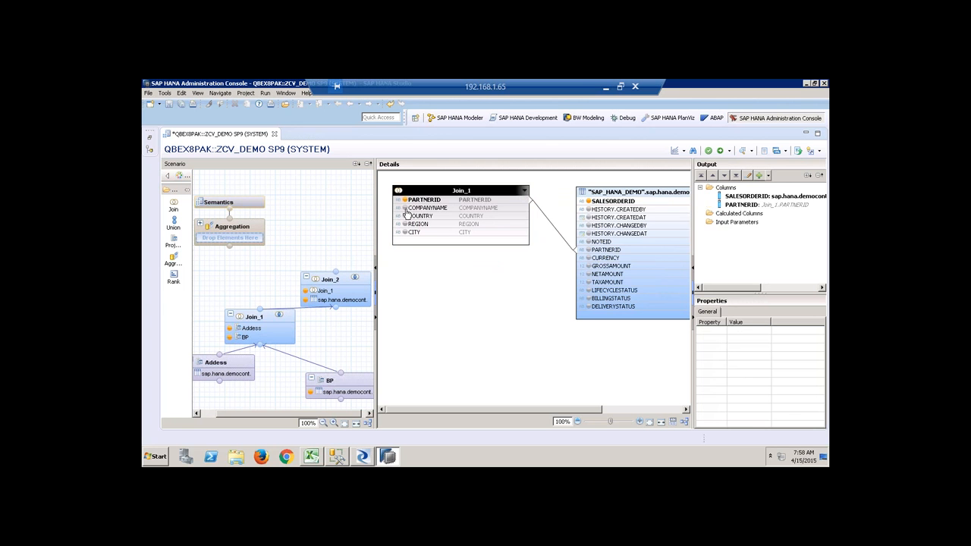
{"action": "left_click", "coordinate": [404, 208]}
{"action": "left_click", "coordinate": [405, 215]}
{"action": "left_click", "coordinate": [405, 224]}
{"action": "left_click", "coordinate": [405, 233]}
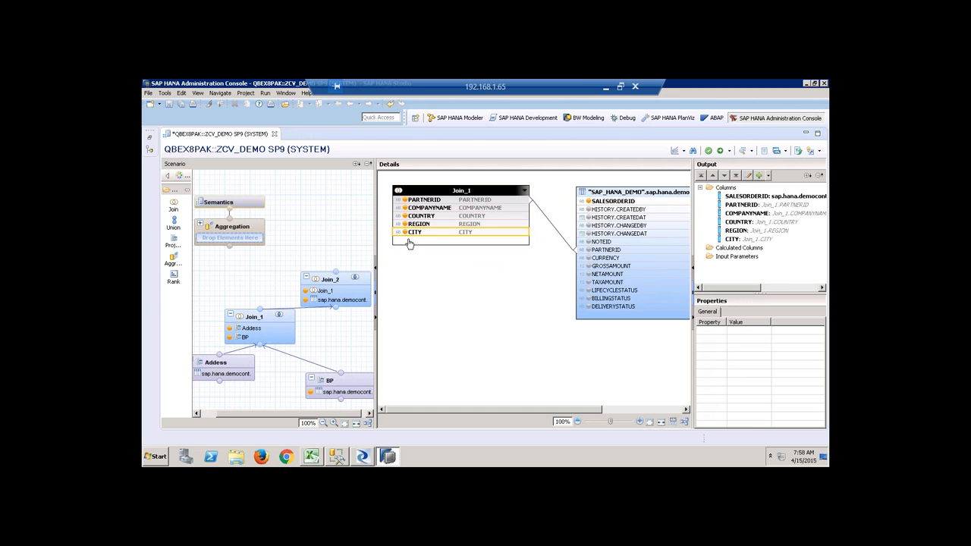
{"action": "left_click", "coordinate": [588, 291]}
{"action": "left_click", "coordinate": [589, 299]}
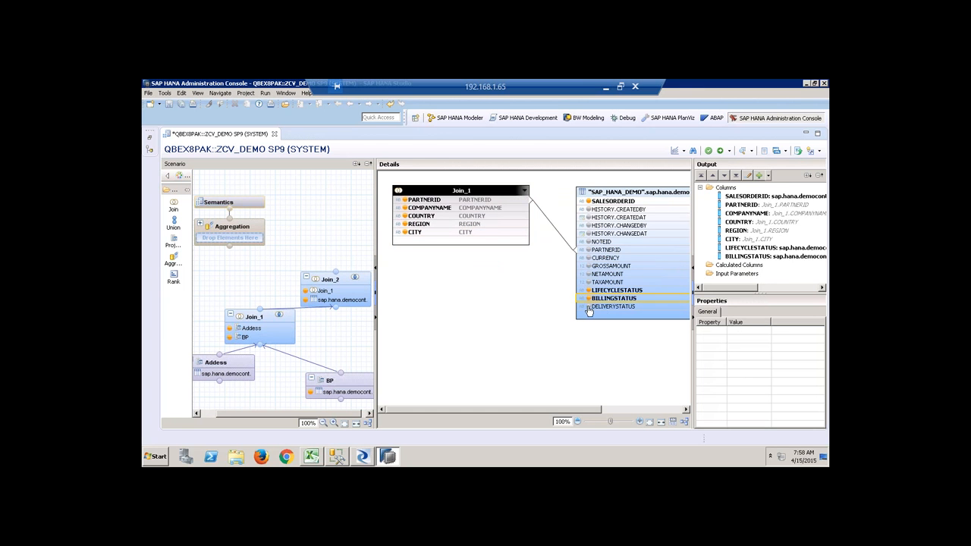
{"action": "left_click", "coordinate": [588, 307]}
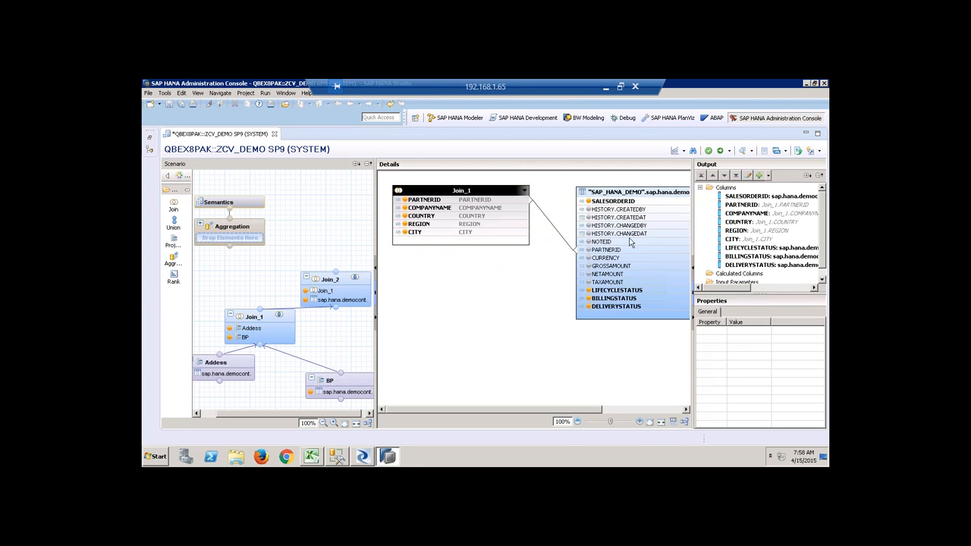
{"action": "left_click", "coordinate": [589, 233]}
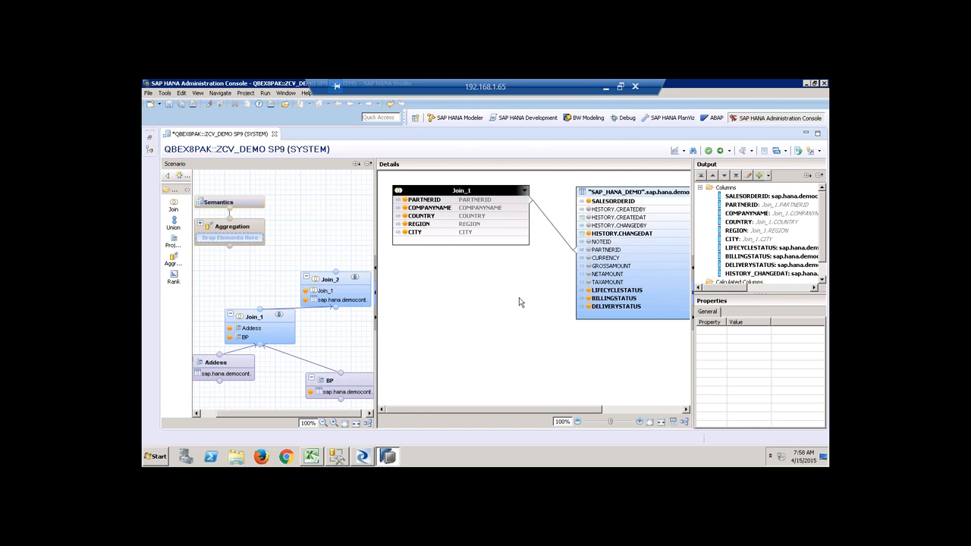
{"action": "left_click_drag", "start_coordinate": [346, 281], "coordinate": [330, 277]}
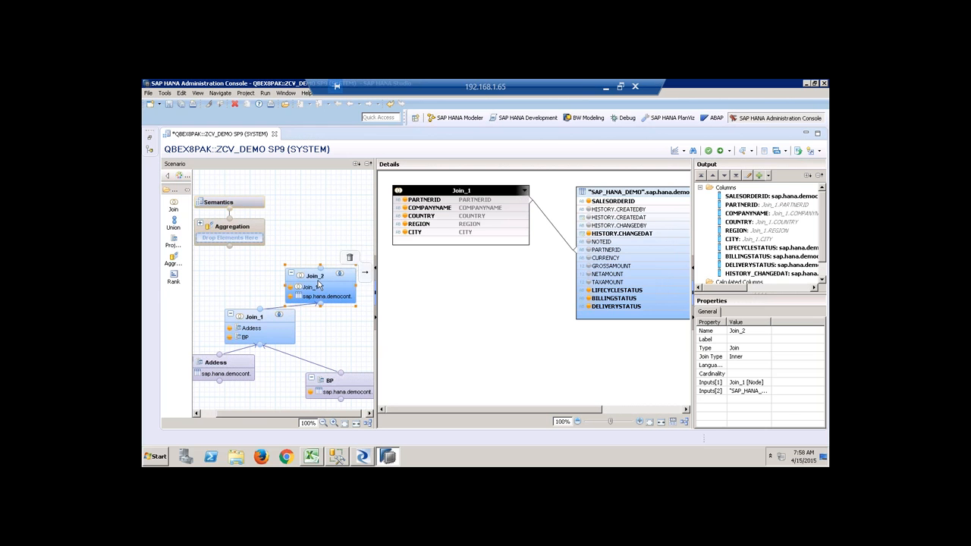
{"action": "left_click", "coordinate": [174, 205]}
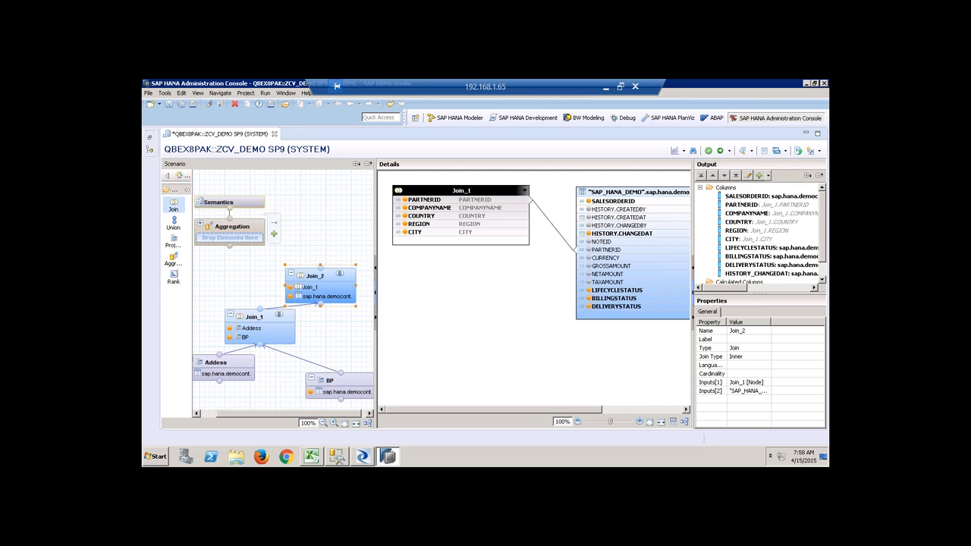
{"action": "left_click", "coordinate": [333, 250]}
Link Join_2 into Join_3 and add EPM.Sales.Item, found via 'sap.hana.demo', as second input.
{"action": "left_click_drag", "start_coordinate": [334, 245], "coordinate": [334, 232]}
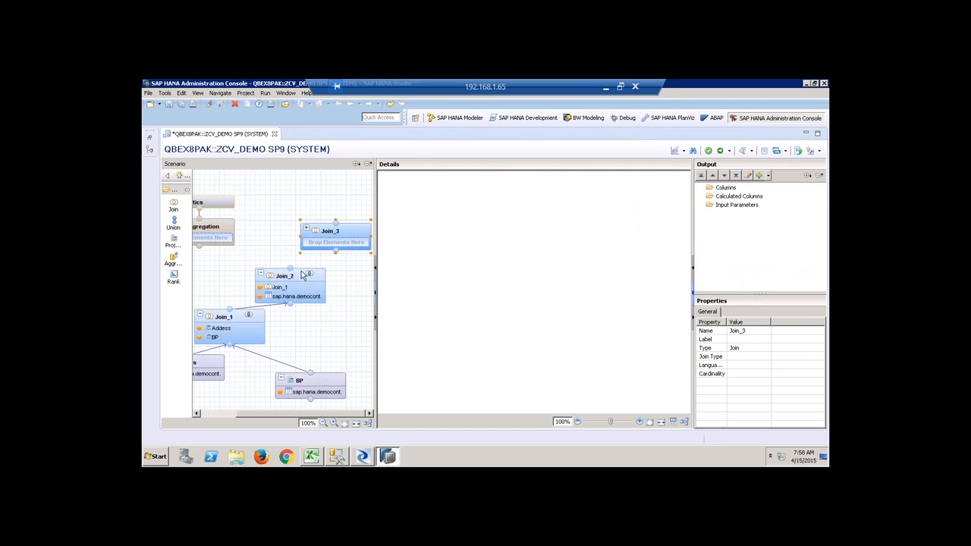
{"action": "left_click_drag", "start_coordinate": [291, 268], "coordinate": [339, 254]}
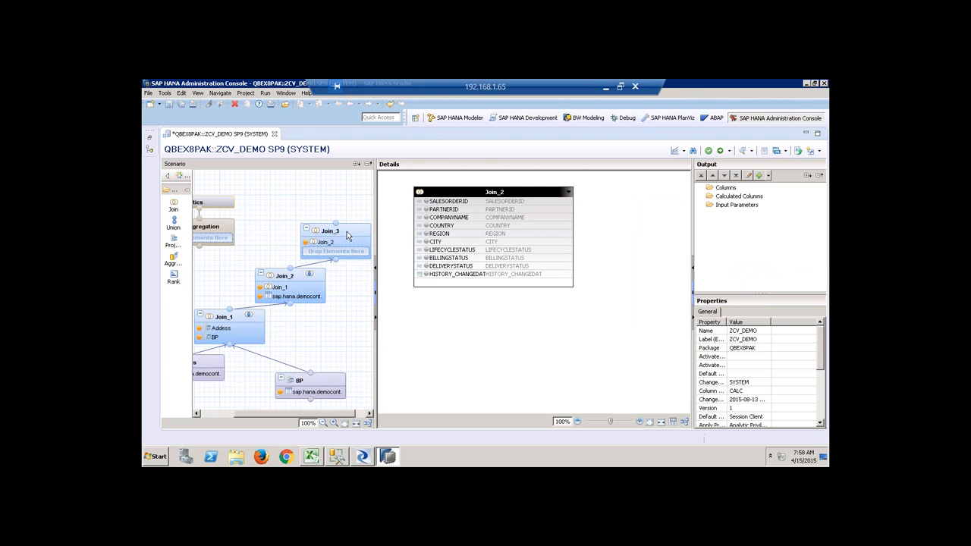
{"action": "right_click", "coordinate": [637, 200]}
{"action": "left_click", "coordinate": [651, 202]}
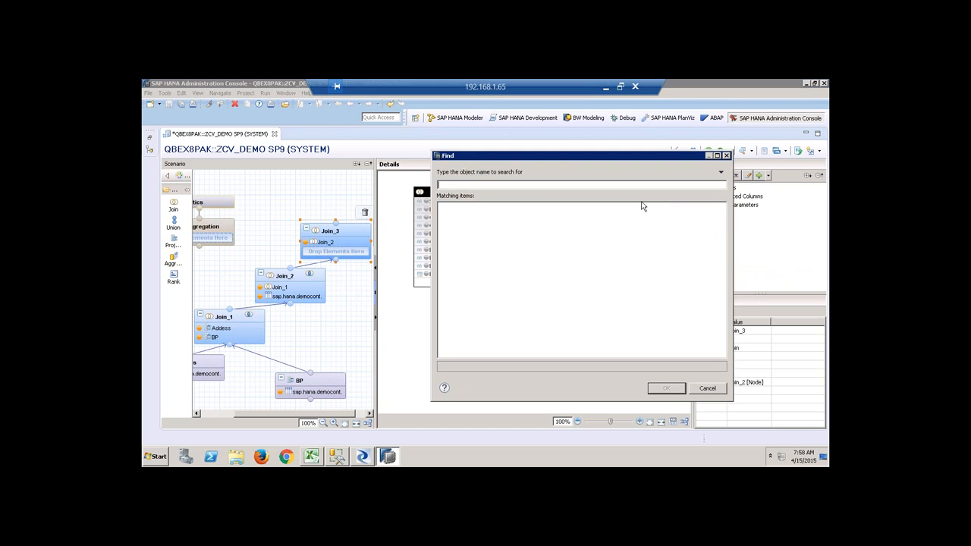
{"action": "type", "text": "sap.hana.demo"}
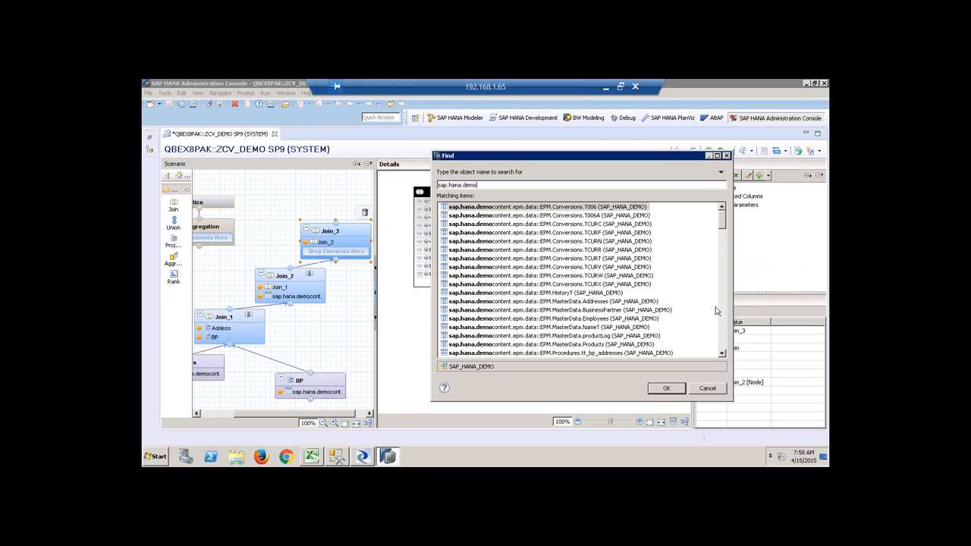
{"action": "left_click", "coordinate": [721, 326]}
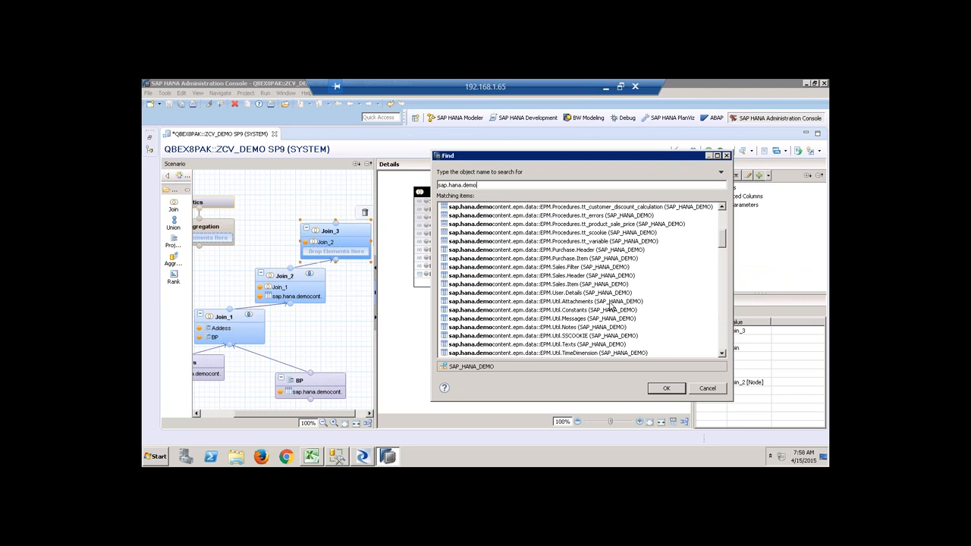
{"action": "left_click", "coordinate": [583, 284]}
{"action": "left_click", "coordinate": [666, 389]}
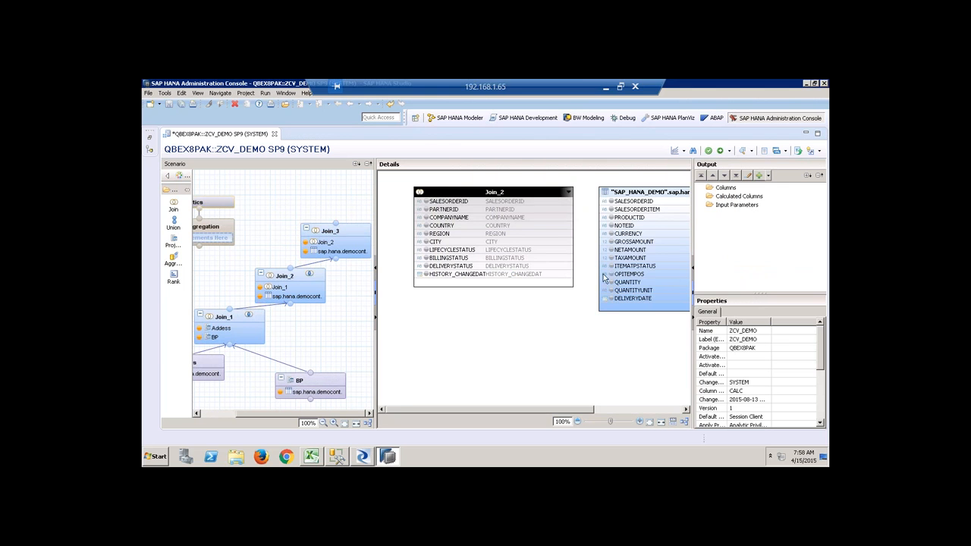
Join Join_2 and the item table on SALESORDERID; output SALESORDERID, SALESORDERITEM, PRODUCTID.
{"action": "left_click", "coordinate": [475, 191]}
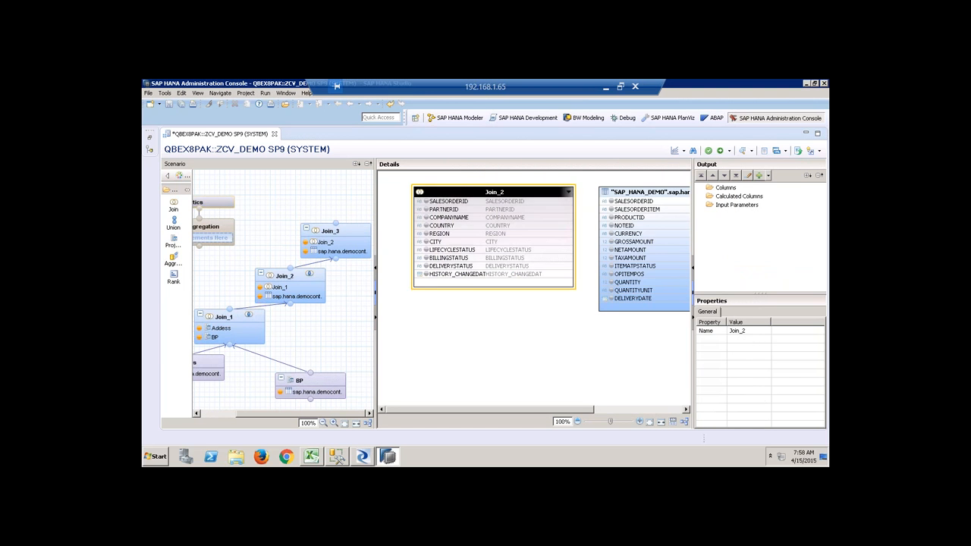
{"action": "left_click_drag", "start_coordinate": [485, 202], "coordinate": [456, 202]}
{"action": "left_click_drag", "start_coordinate": [628, 203], "coordinate": [527, 203]}
{"action": "left_click", "coordinate": [612, 201]}
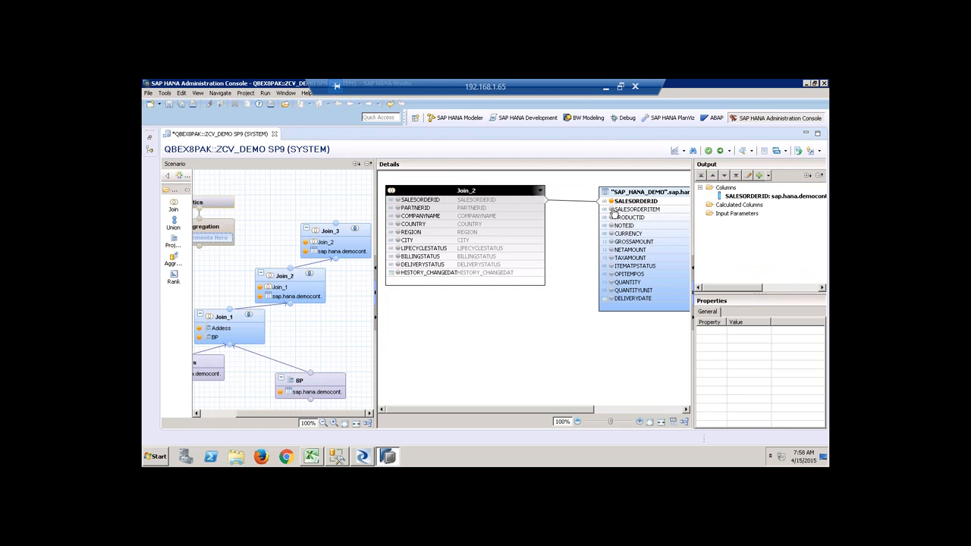
{"action": "left_click", "coordinate": [611, 209]}
{"action": "left_click", "coordinate": [612, 218]}
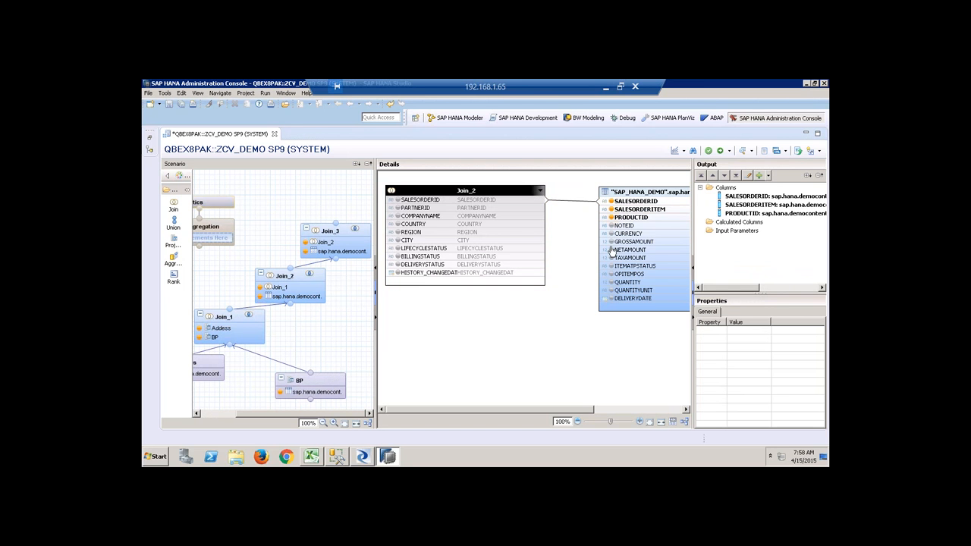
Output GROSSAMOUNT, NETAMOUNT, TAXAMOUNT, CURRENCY, QUANTITY and QUANTITYUNIT from the item table.
{"action": "left_click", "coordinate": [612, 241]}
{"action": "left_click", "coordinate": [611, 249]}
{"action": "left_click", "coordinate": [612, 258]}
{"action": "left_click", "coordinate": [612, 234]}
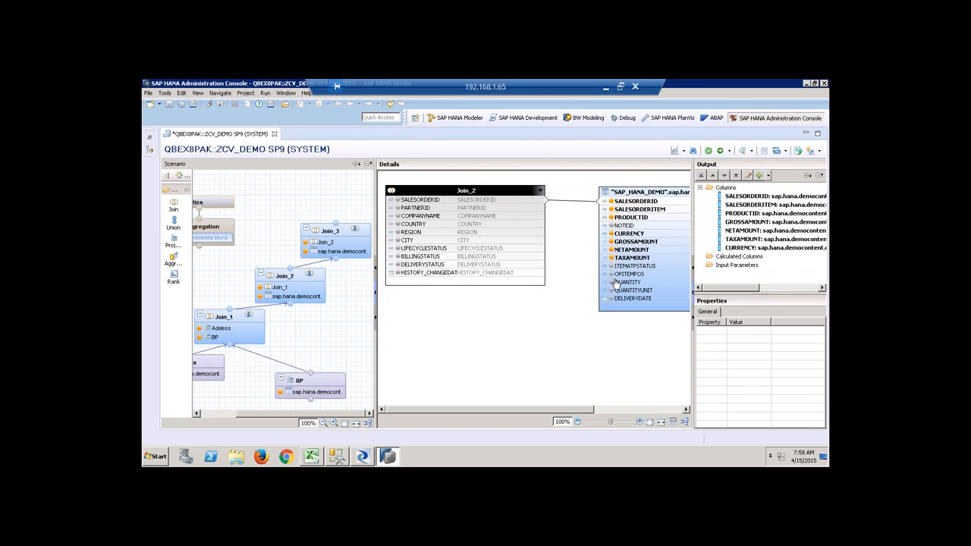
{"action": "left_click", "coordinate": [612, 282]}
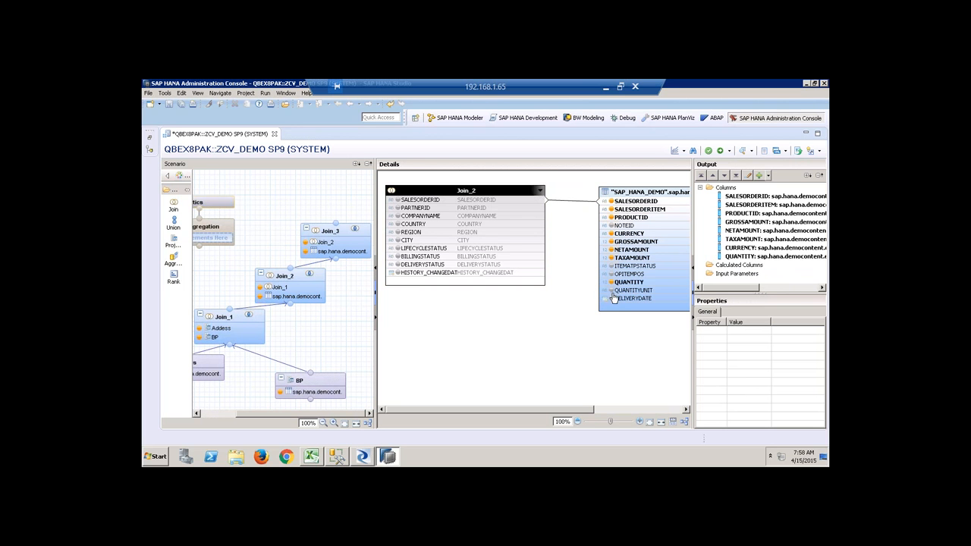
{"action": "left_click", "coordinate": [611, 290]}
Output all Join_2 partner columns through HISTORY_CHANGEDAT, and add a Join_4 node.
{"action": "left_click", "coordinate": [398, 207]}
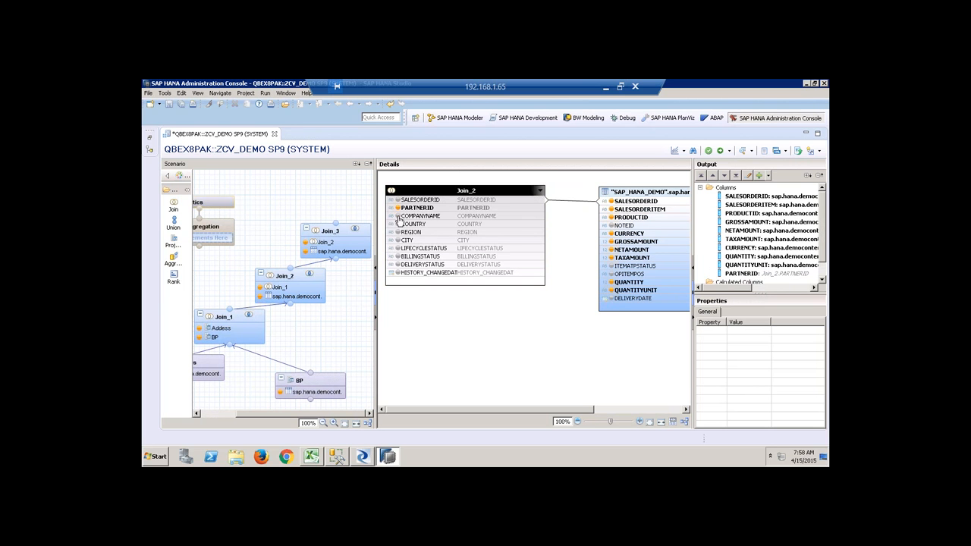
{"action": "left_click", "coordinate": [398, 216]}
{"action": "left_click", "coordinate": [418, 224]}
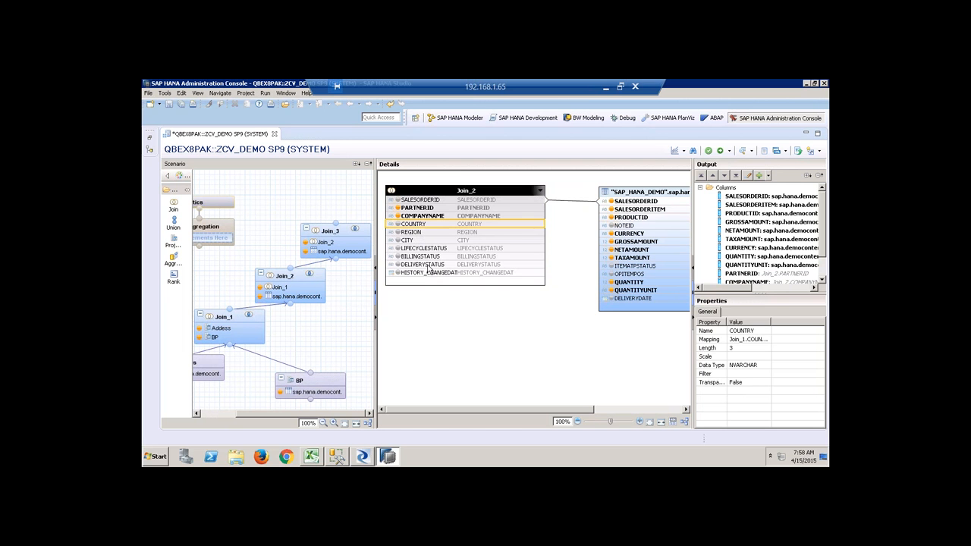
{"action": "left_click", "coordinate": [429, 274], "text": "shift"}
{"action": "right_click", "coordinate": [429, 274]}
{"action": "left_click", "coordinate": [452, 278]}
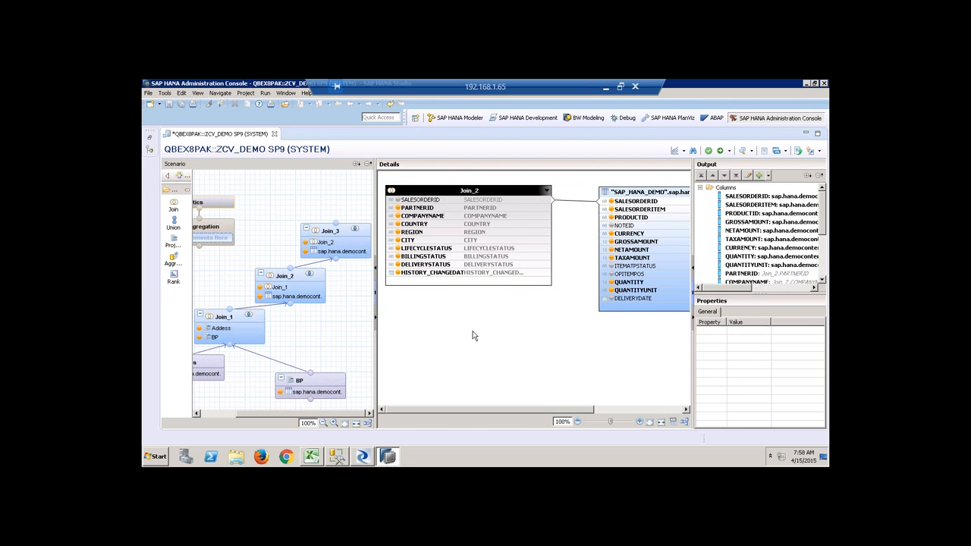
{"action": "left_click", "coordinate": [337, 234]}
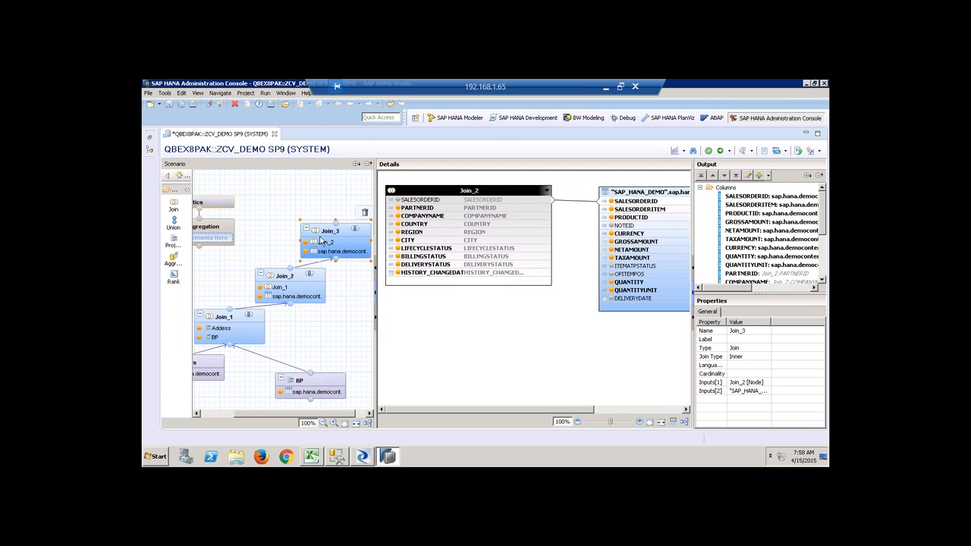
{"action": "left_click_drag", "start_coordinate": [174, 203], "coordinate": [334, 213]}
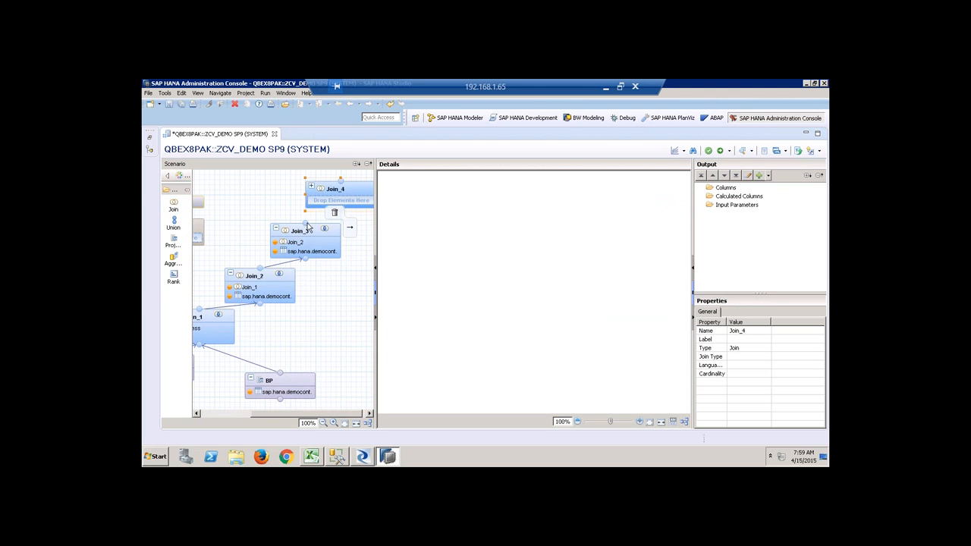
Feed Join_3 into Join_4 and add the Products table as its second input.
{"action": "left_click_drag", "start_coordinate": [307, 226], "coordinate": [341, 200]}
{"action": "left_click", "coordinate": [359, 191]}
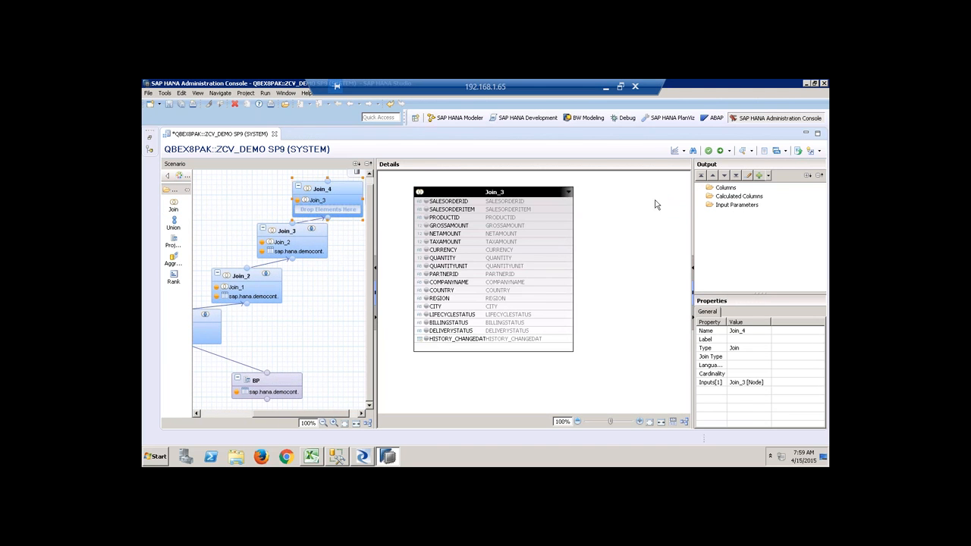
{"action": "right_click", "coordinate": [626, 206]}
{"action": "left_click", "coordinate": [639, 209]}
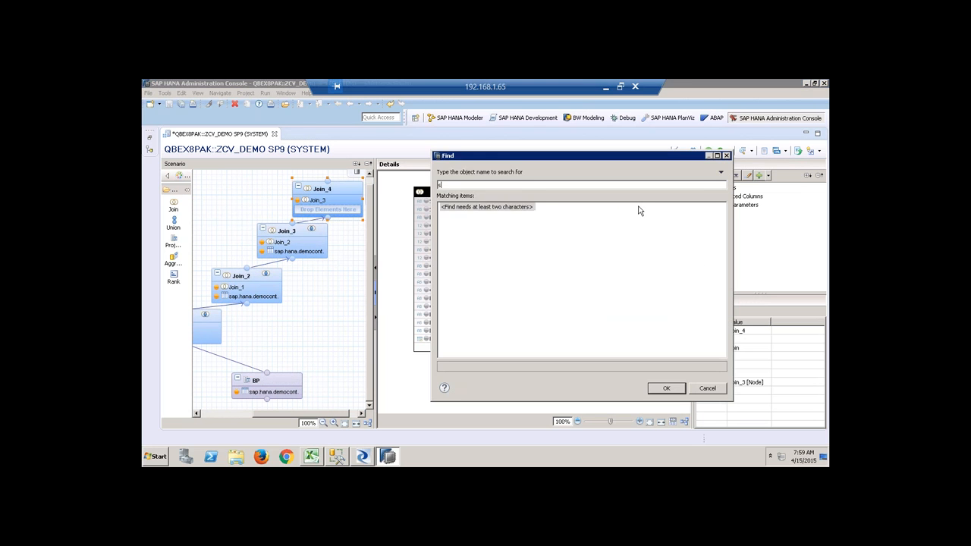
{"action": "type", "text": "sap.hana.demo"}
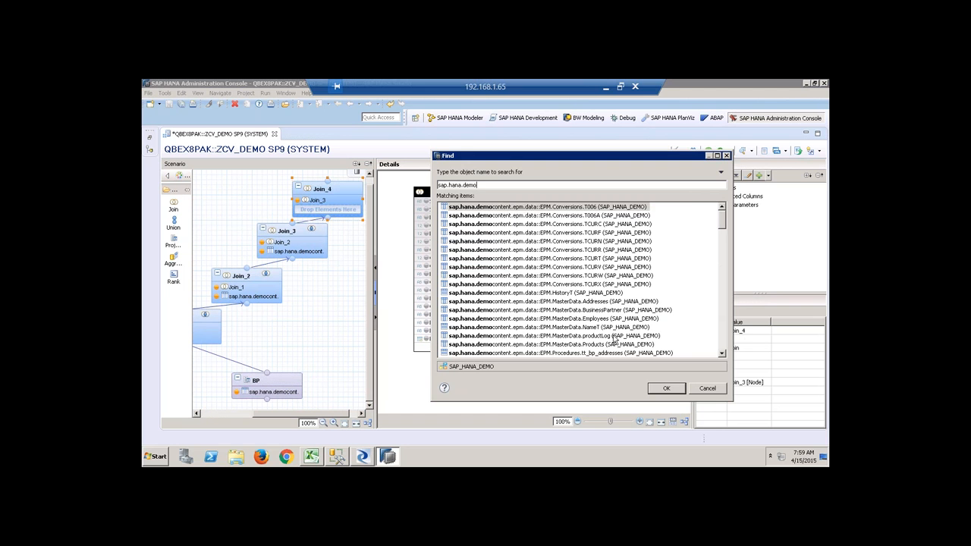
{"action": "left_click", "coordinate": [668, 353]}
{"action": "left_click", "coordinate": [666, 388]}
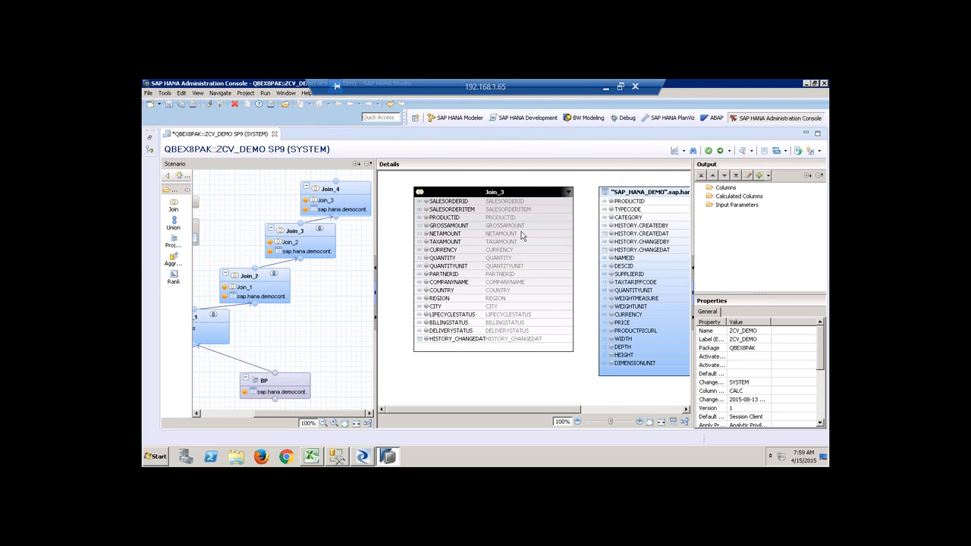
Join on PRODUCTID, outputting all Join_3 columns plus TYPECODE and CATEGORY.
{"action": "left_click_drag", "start_coordinate": [517, 221], "coordinate": [616, 201]}
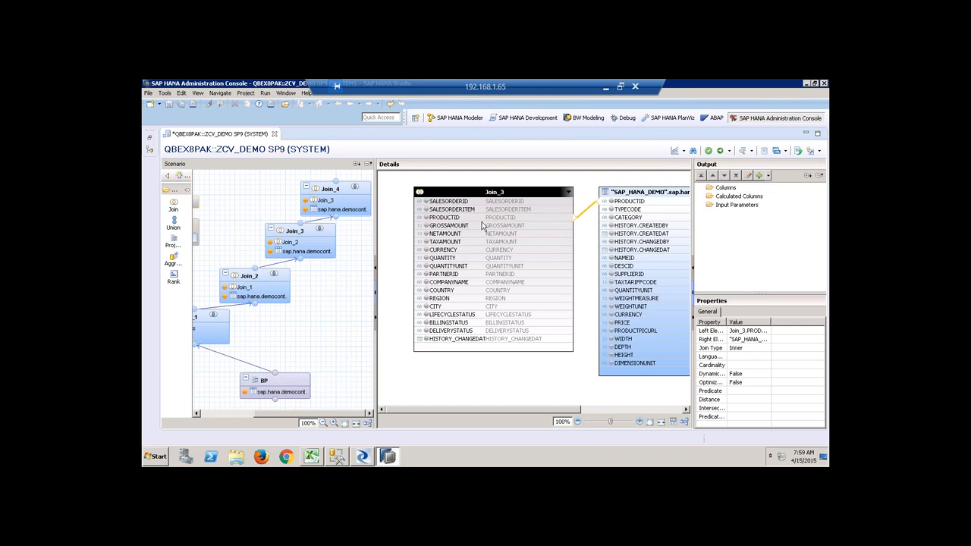
{"action": "left_click_drag", "start_coordinate": [479, 203], "coordinate": [476, 345]}
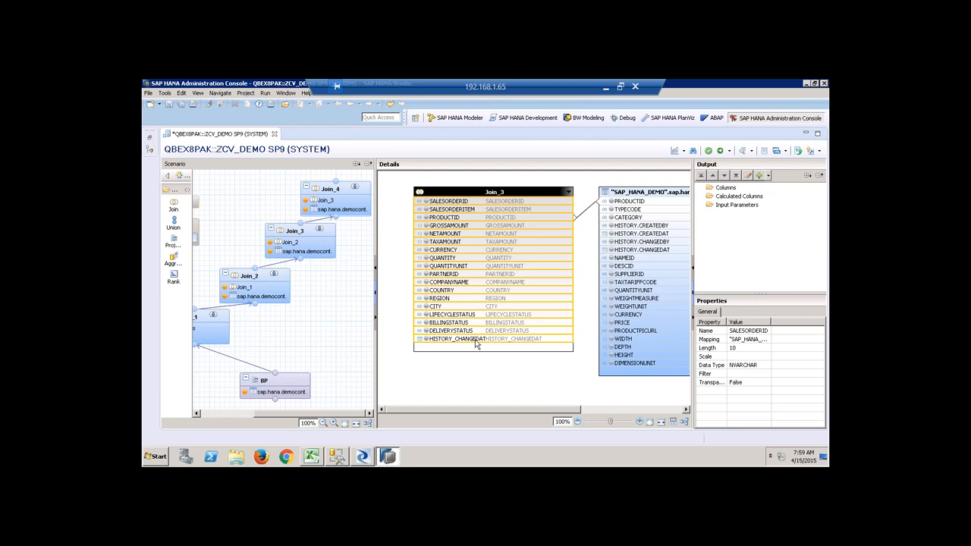
{"action": "right_click", "coordinate": [476, 345]}
{"action": "left_click", "coordinate": [501, 346]}
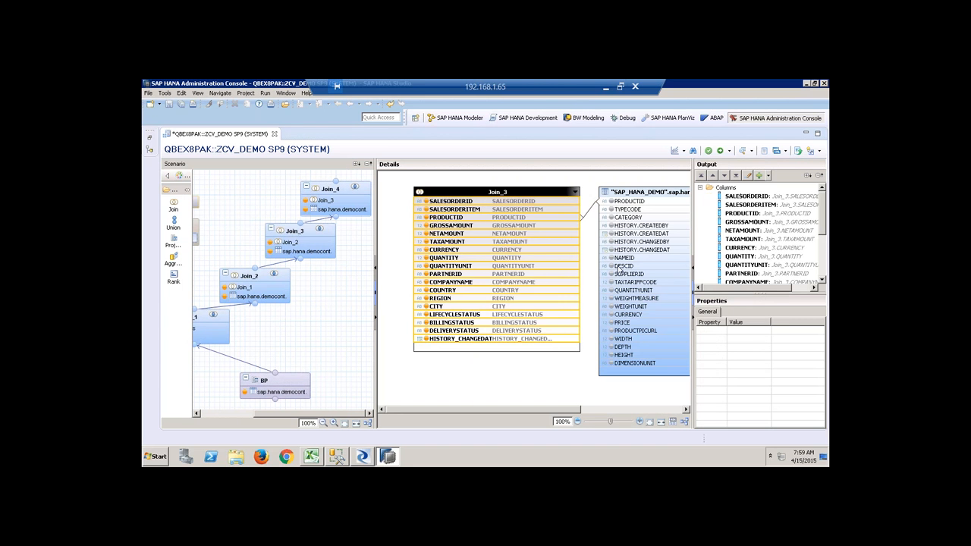
{"action": "left_click", "coordinate": [611, 209]}
{"action": "left_click", "coordinate": [611, 218]}
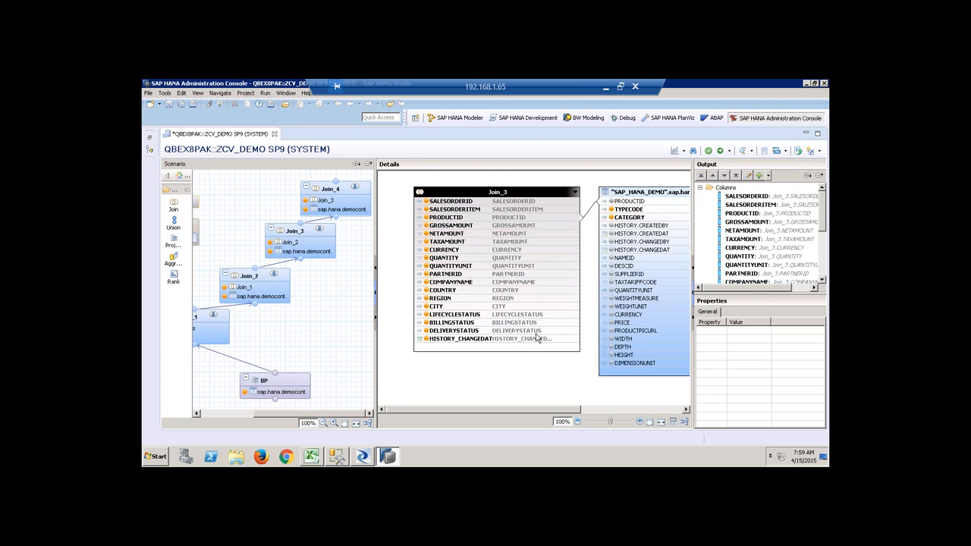
{"action": "left_click_drag", "start_coordinate": [268, 415], "coordinate": [212, 413]}
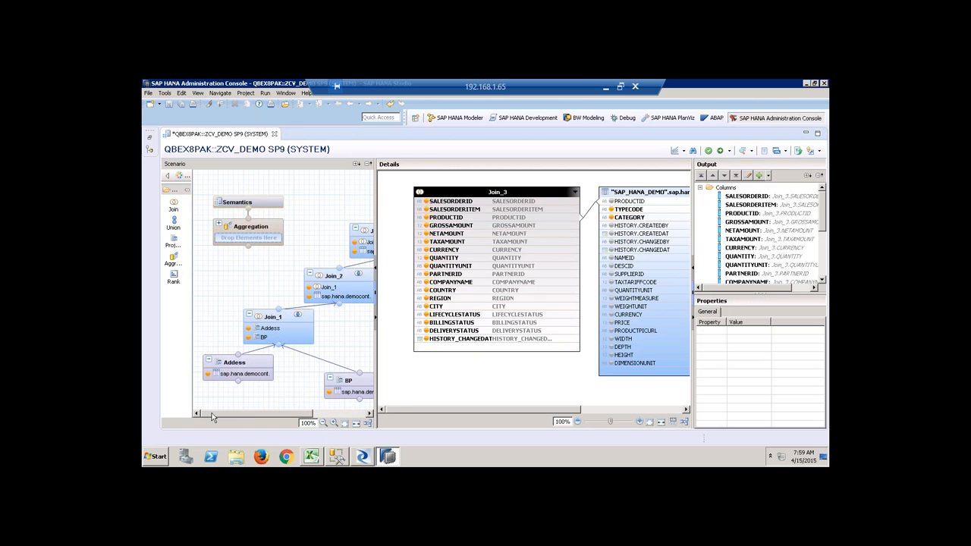
Connect Join_4 into the Aggregation node and show its incoming columns.
{"action": "left_click_drag", "start_coordinate": [278, 415], "coordinate": [313, 415]}
{"action": "left_click_drag", "start_coordinate": [366, 181], "coordinate": [195, 254]}
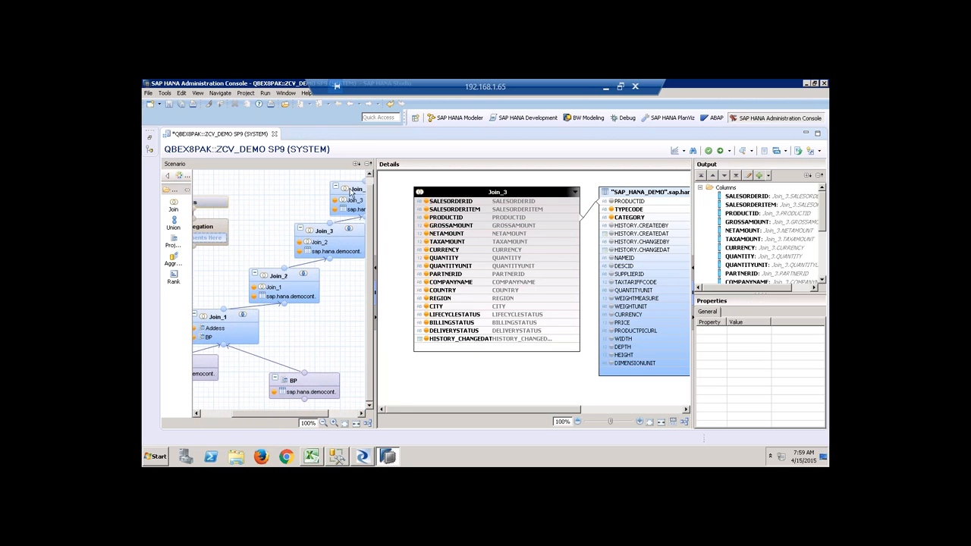
{"action": "left_click_drag", "start_coordinate": [363, 185], "coordinate": [213, 236]}
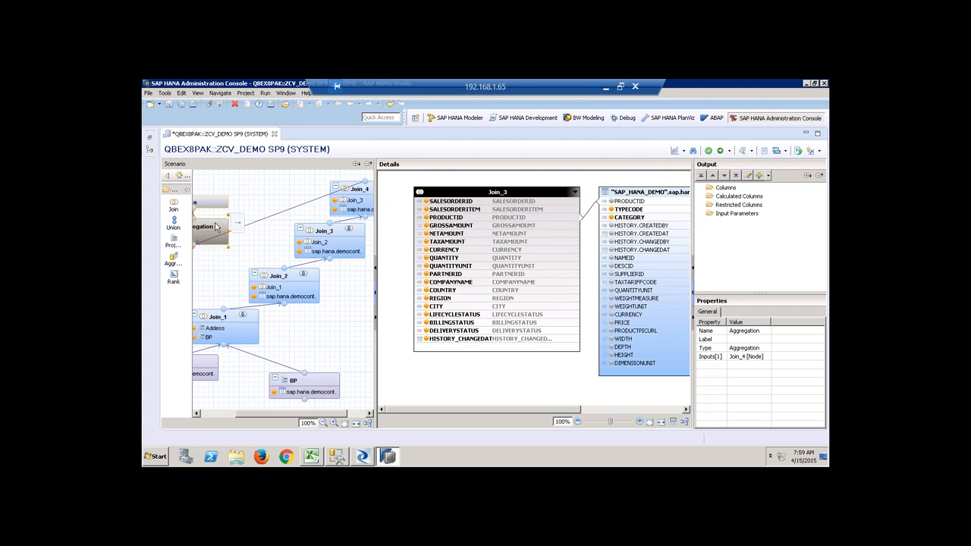
{"action": "left_click", "coordinate": [463, 202]}
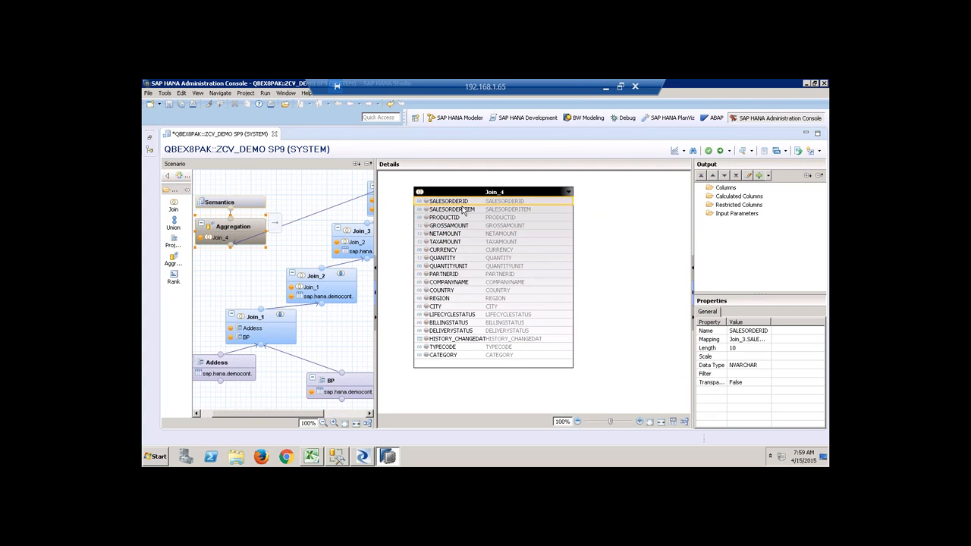
Add the three key columns, SALESORDERID through PRODUCTID, to the Aggregation output.
{"action": "left_click", "coordinate": [458, 219]}
{"action": "left_click", "coordinate": [459, 202]}
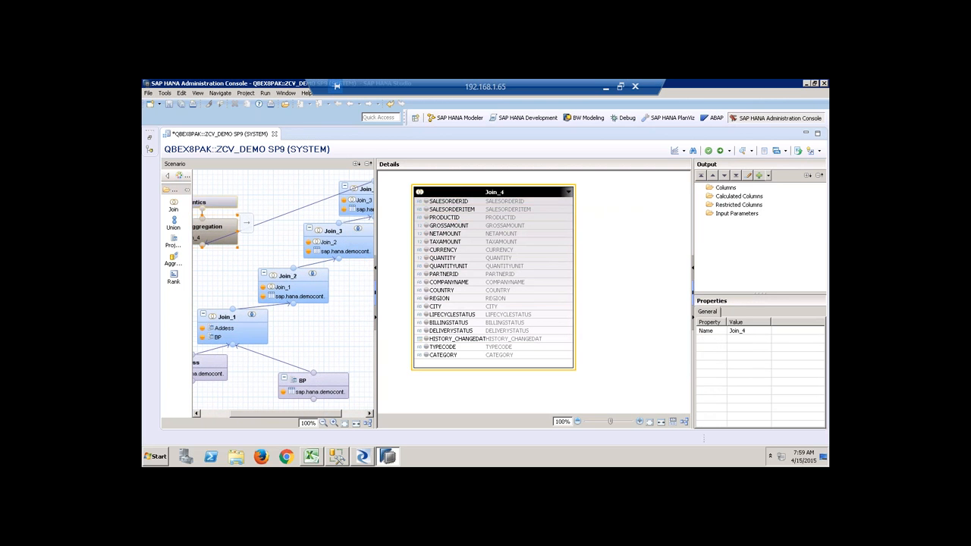
{"action": "left_click", "coordinate": [464, 217], "text": "shift"}
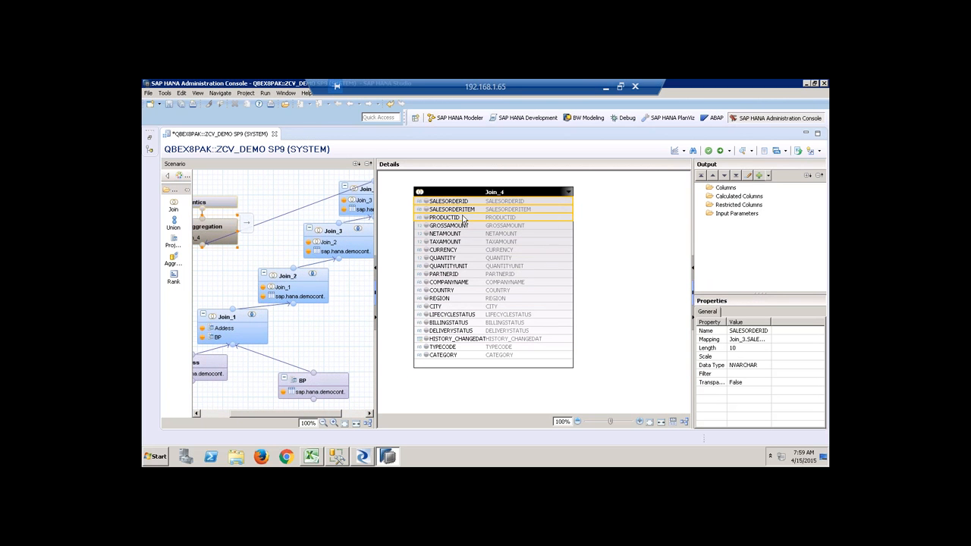
{"action": "right_click", "coordinate": [464, 217]}
{"action": "left_click", "coordinate": [510, 229]}
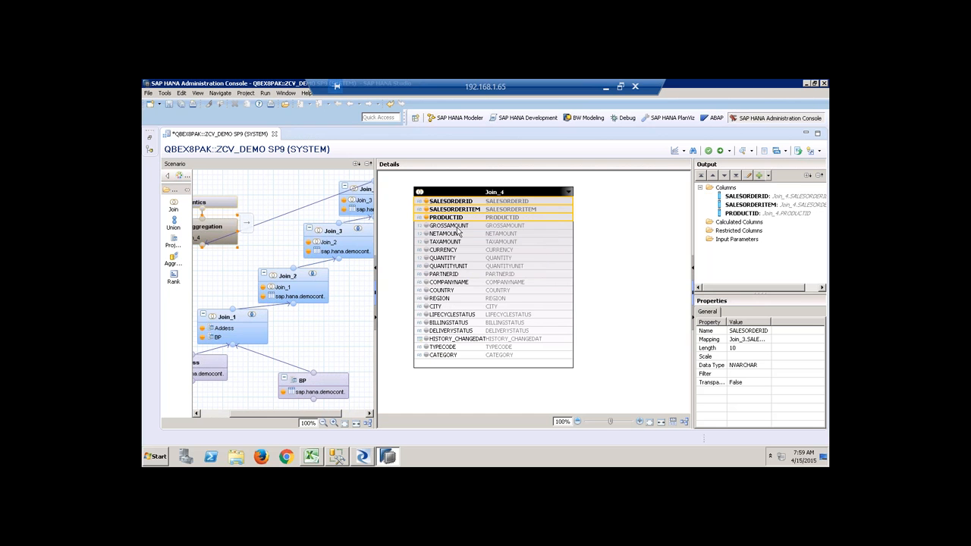
Add GROSSAMOUNT, NETAMOUNT, TAXAMOUNT and QUANTITY as aggregated measures.
{"action": "left_click", "coordinate": [458, 226]}
{"action": "left_click", "coordinate": [458, 234], "text": "shift"}
{"action": "left_click", "coordinate": [454, 242], "text": "shift"}
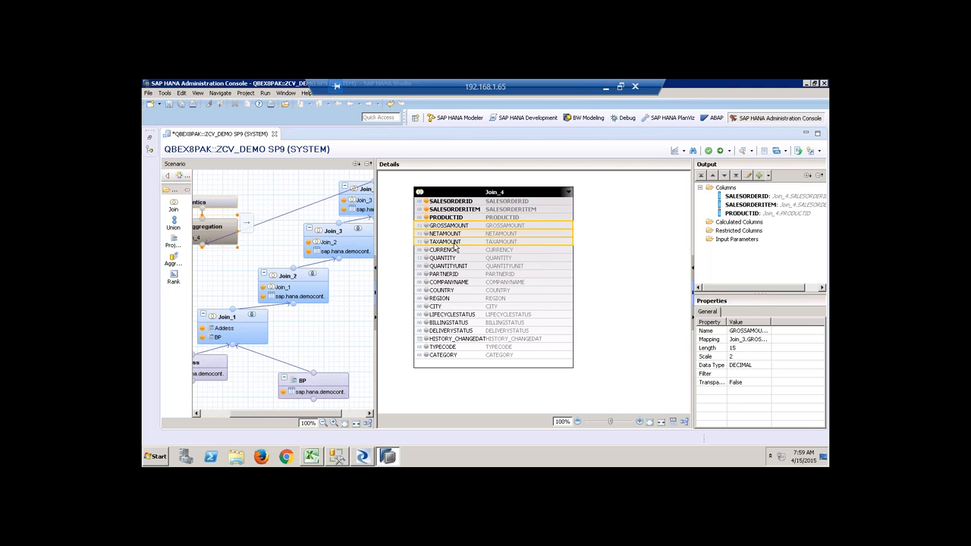
{"action": "right_click", "coordinate": [454, 243]}
{"action": "left_click", "coordinate": [499, 250]}
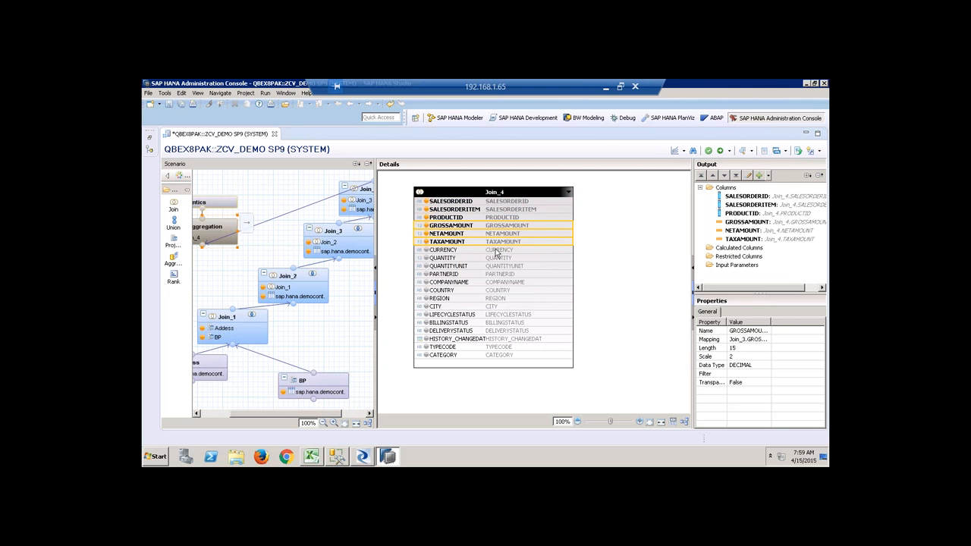
{"action": "left_click", "coordinate": [471, 259]}
{"action": "right_click", "coordinate": [472, 259]}
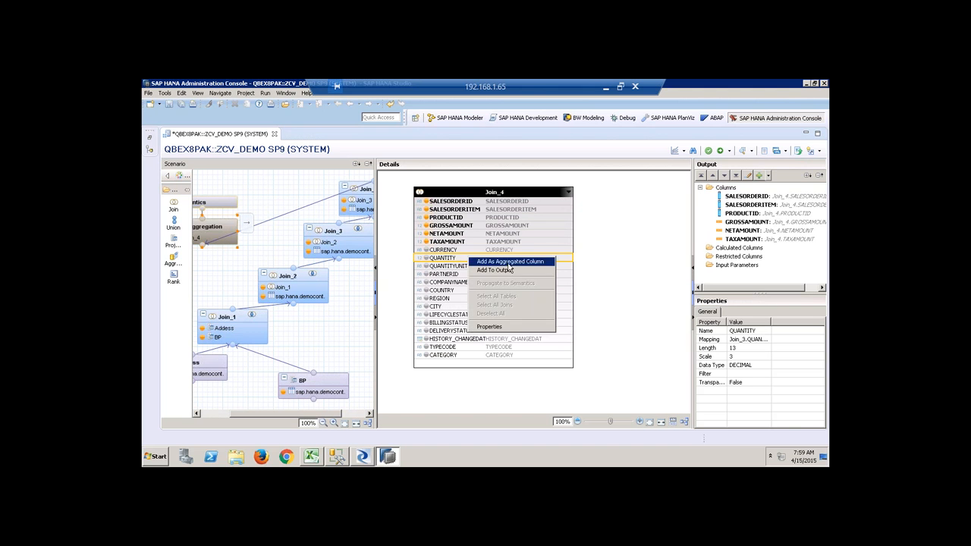
{"action": "left_click", "coordinate": [502, 263]}
Add CURRENCY and the remaining columns, QUANTITYUNIT through CATEGORY, to the output.
{"action": "left_click", "coordinate": [464, 250]}
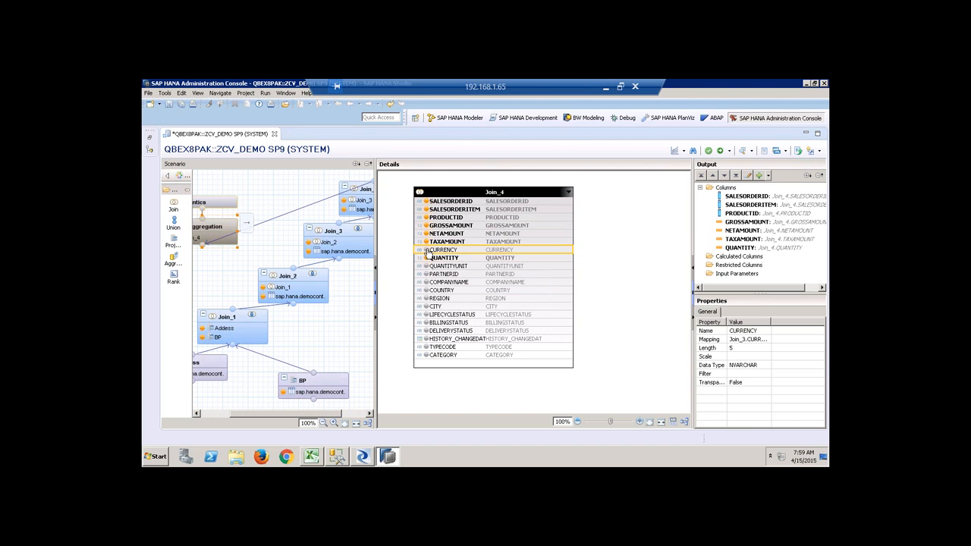
{"action": "right_click", "coordinate": [466, 250]}
{"action": "left_click", "coordinate": [509, 262]}
{"action": "left_click", "coordinate": [477, 267]}
{"action": "left_click", "coordinate": [462, 357], "text": "shift"}
{"action": "right_click", "coordinate": [462, 357]}
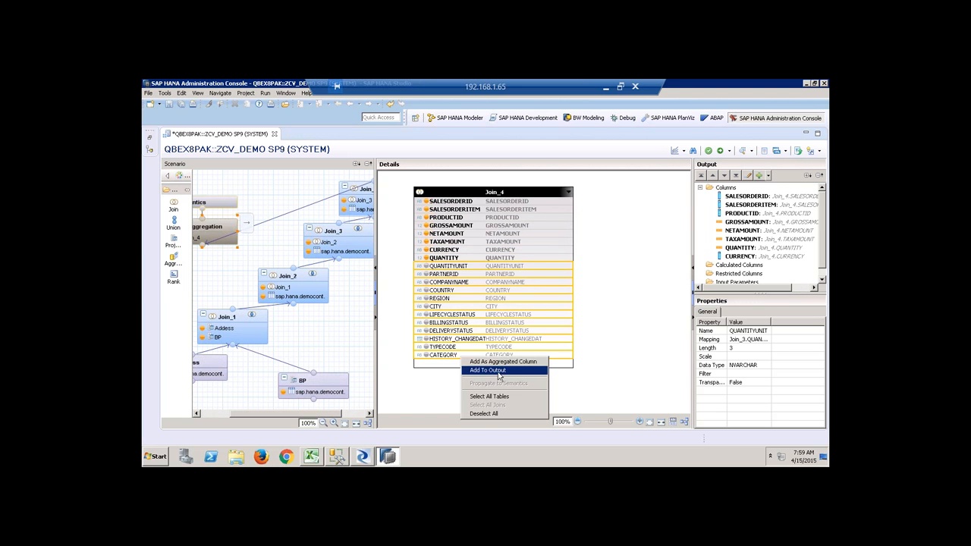
{"action": "left_click", "coordinate": [498, 371]}
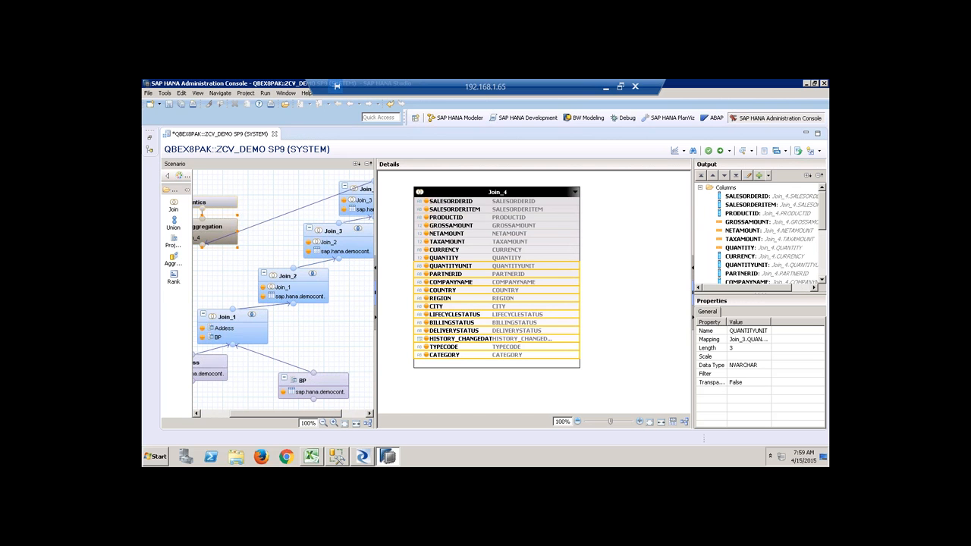
Auto-arrange the diagram into a tidy vertical stack.
{"action": "left_click", "coordinate": [368, 425]}
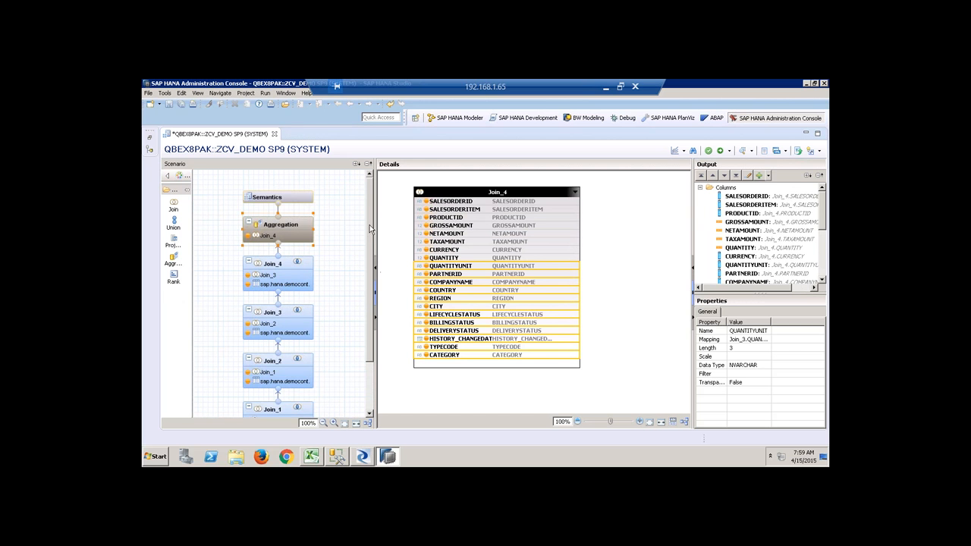
{"action": "left_click_drag", "start_coordinate": [376, 200], "coordinate": [408, 312]}
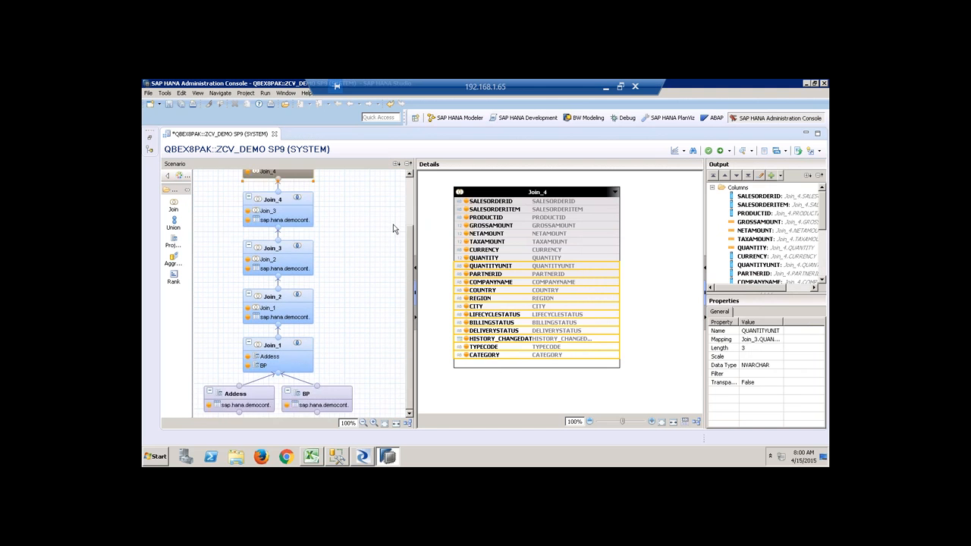
{"action": "scroll", "coordinate": [393, 209], "scroll_direction": "up", "scroll_amount": 3}
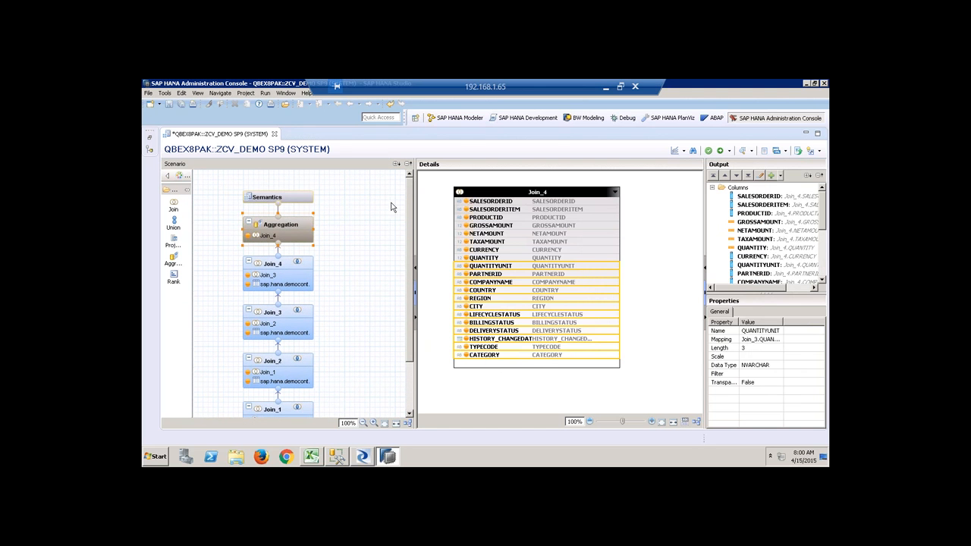
In Semantics, change HISTORY_CHANGEDAT from a Min measure to an Attribute, activate, and close the job log.
{"action": "left_click", "coordinate": [291, 194]}
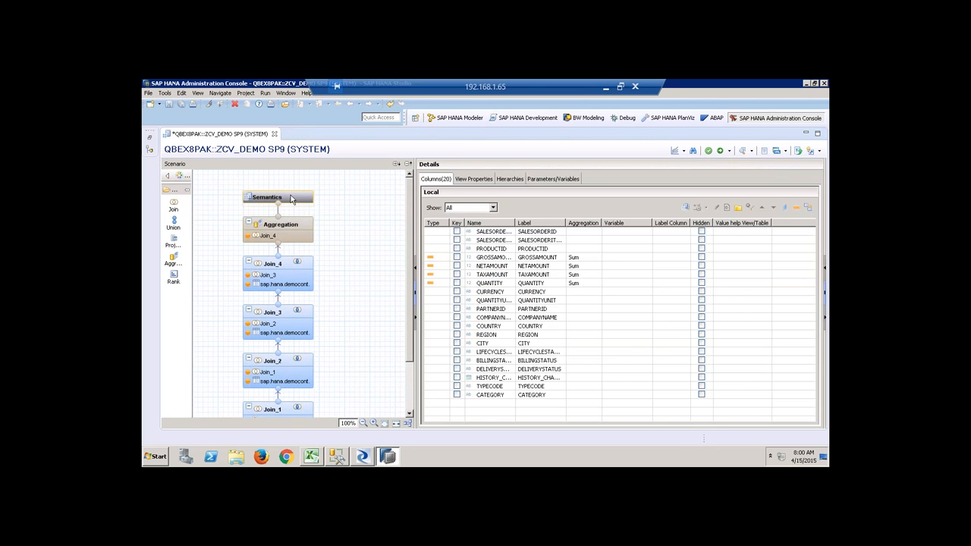
{"action": "left_click", "coordinate": [444, 378]}
{"action": "left_click", "coordinate": [446, 377]}
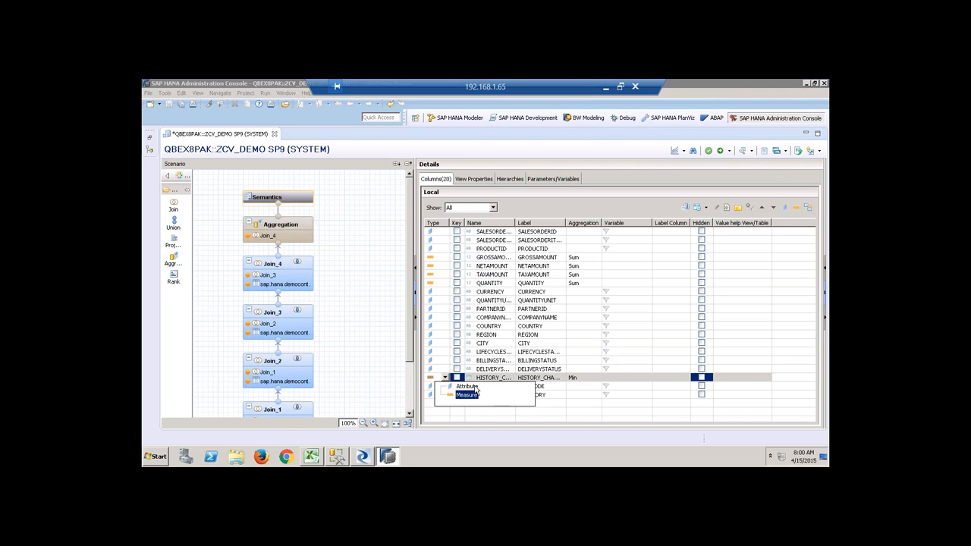
{"action": "left_click", "coordinate": [469, 387]}
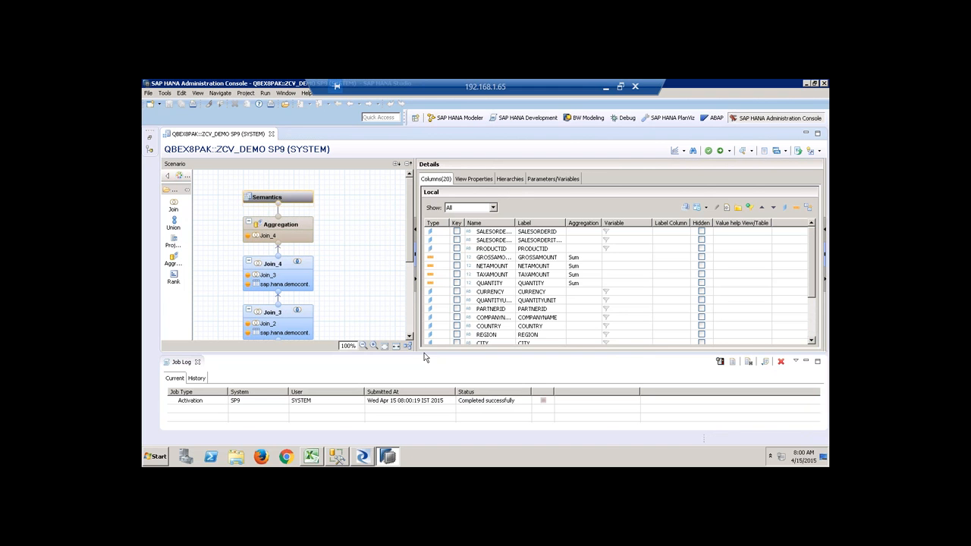
{"action": "left_click", "coordinate": [198, 362]}
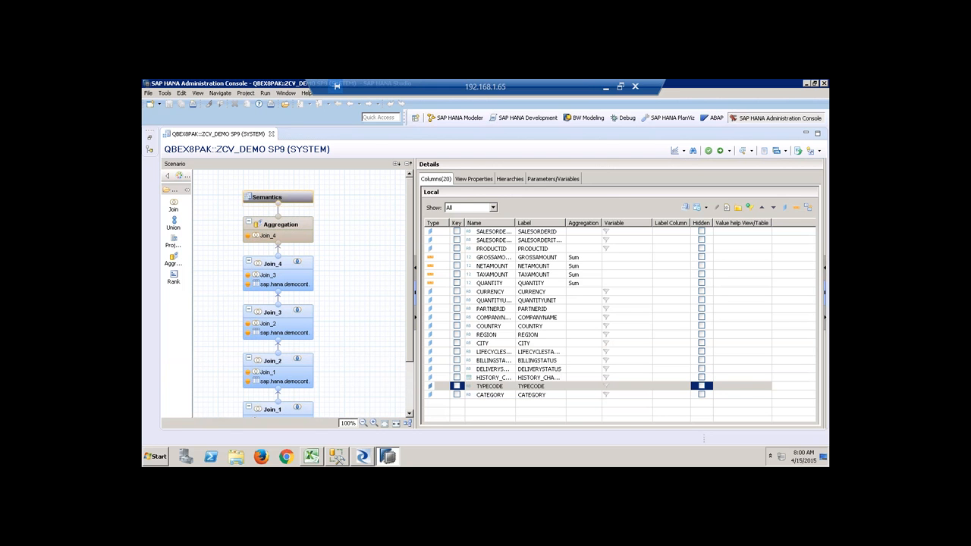
Launch Analysis for Microsoft Excel from All Programs > SAP Business Intelligence > SAP BusinessObjects Analysis.
{"action": "left_click", "coordinate": [158, 456]}
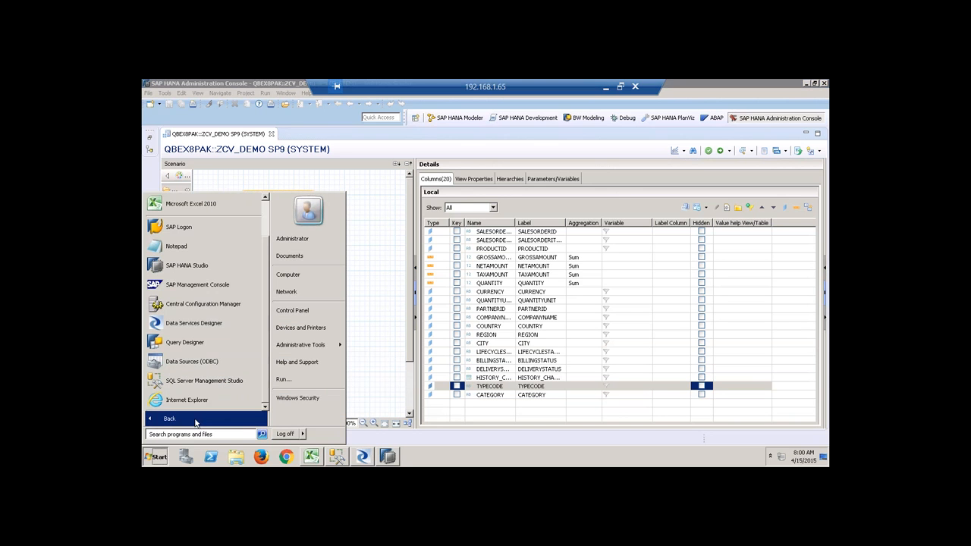
{"action": "left_click", "coordinate": [195, 422]}
{"action": "left_click", "coordinate": [207, 336]}
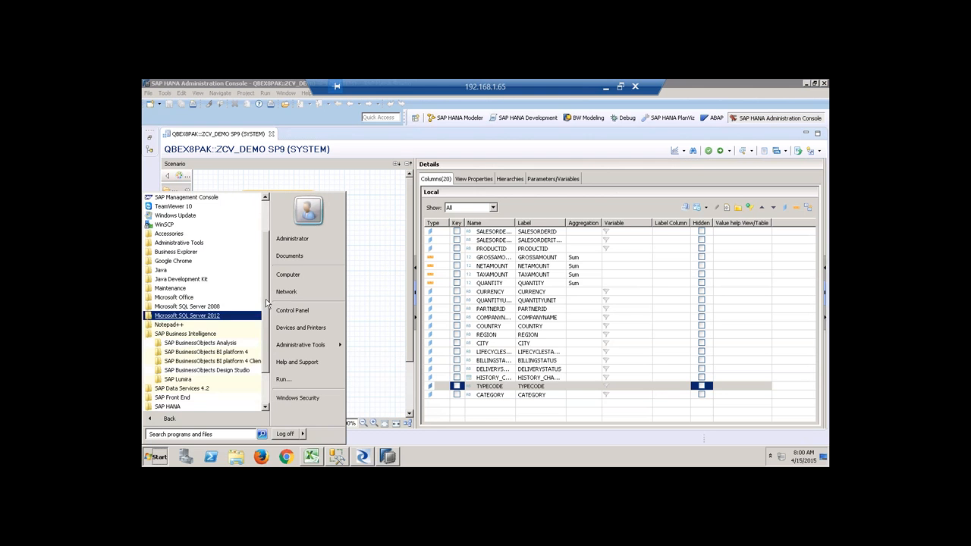
{"action": "scroll", "coordinate": [267, 313], "scroll_direction": "down", "scroll_amount": 2}
{"action": "left_click", "coordinate": [200, 297]}
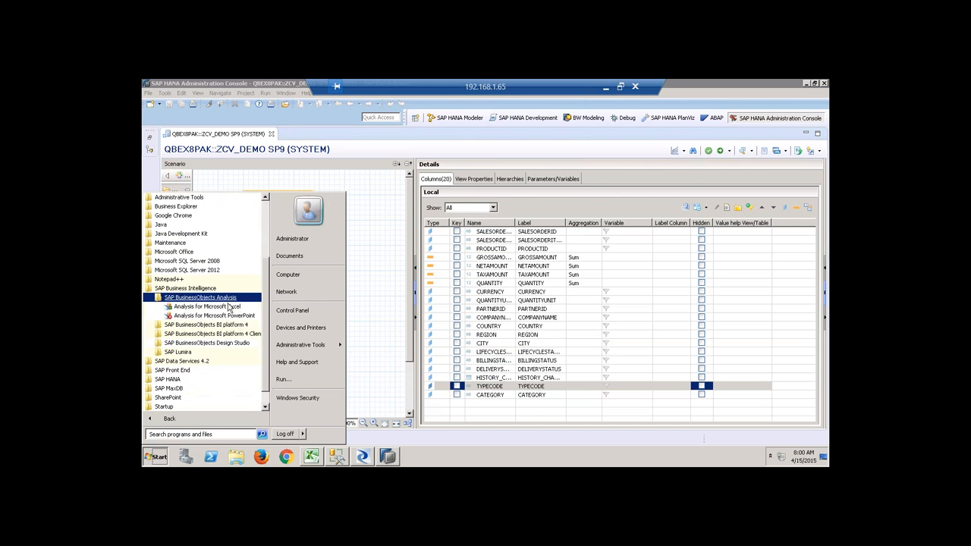
{"action": "left_click", "coordinate": [228, 307]}
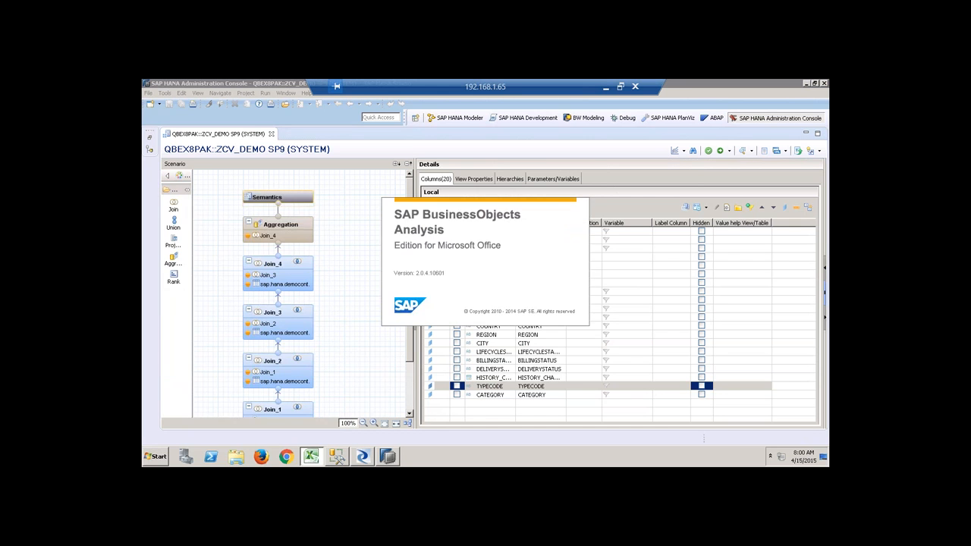
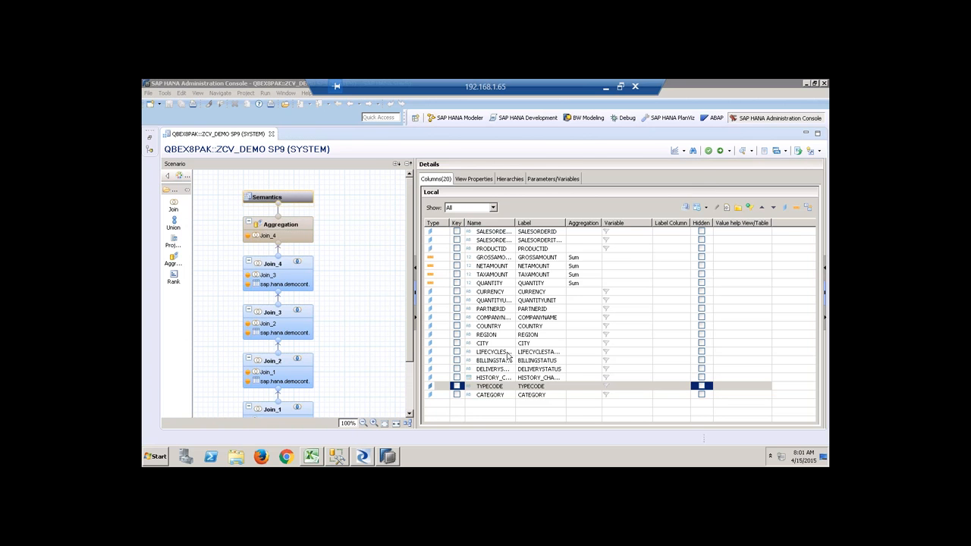
Switch to Excel and create a new blank workbook with cell B2 selected.
{"action": "left_click", "coordinate": [312, 457]}
{"action": "left_click", "coordinate": [627, 271]}
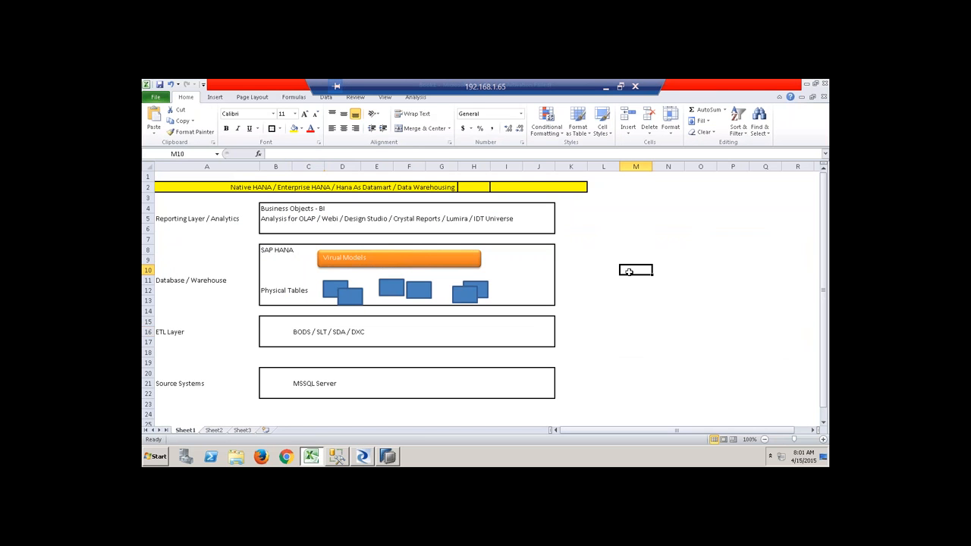
{"action": "left_click", "coordinate": [418, 98]}
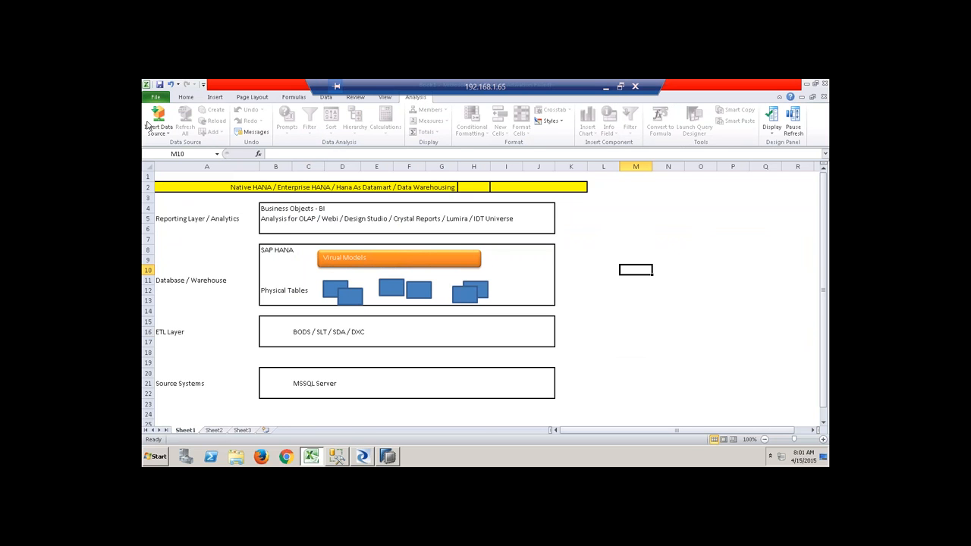
{"action": "left_click", "coordinate": [154, 97]}
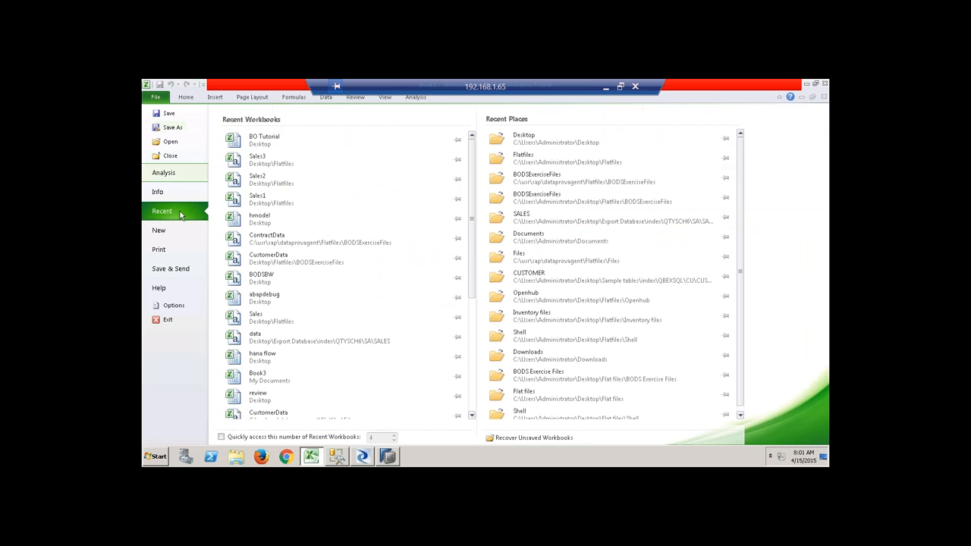
{"action": "left_click", "coordinate": [162, 230]}
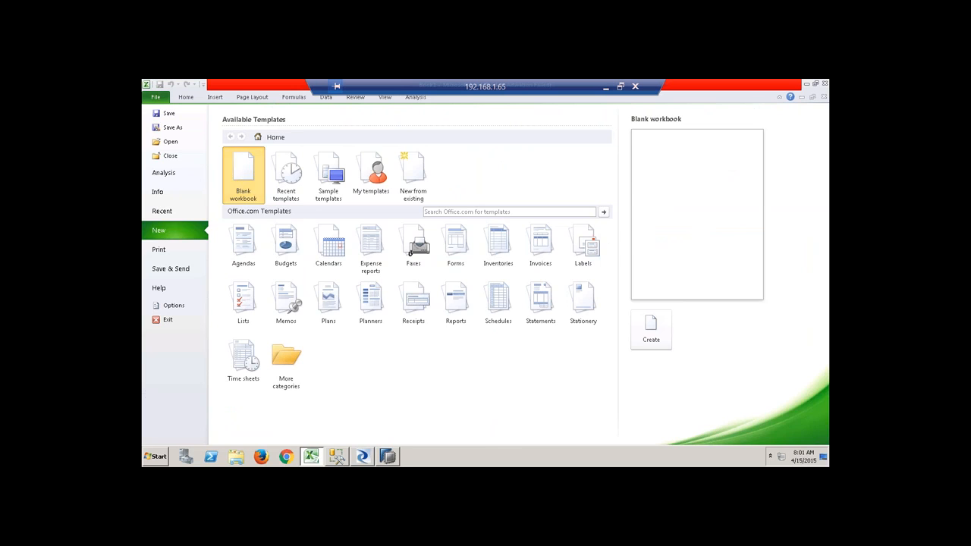
{"action": "double_click", "coordinate": [243, 180]}
{"action": "left_click", "coordinate": [338, 215]}
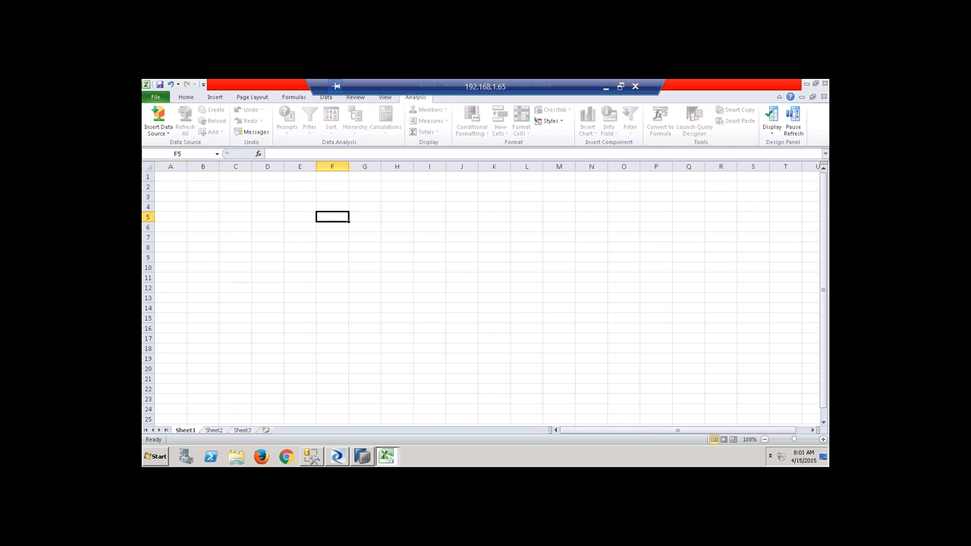
{"action": "left_click", "coordinate": [194, 188]}
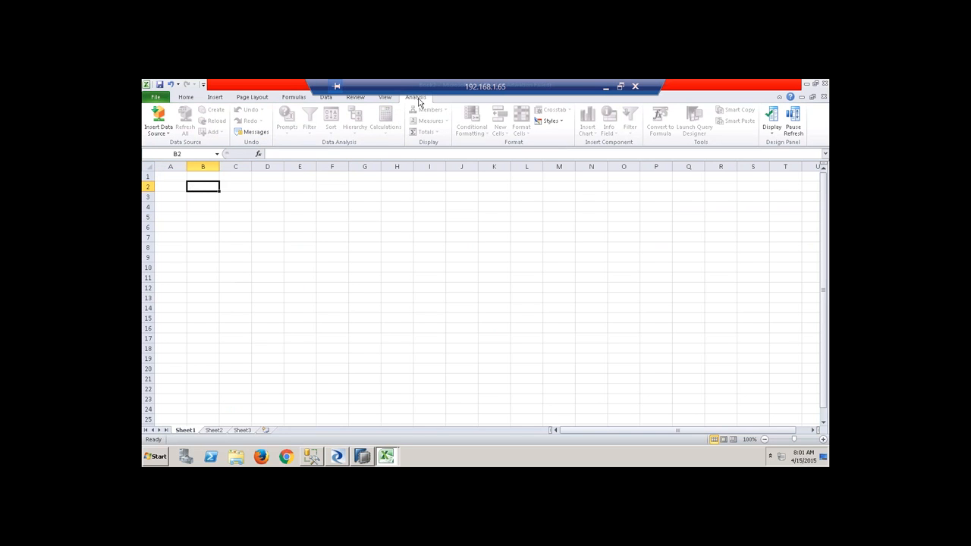
Choose Select Data Source from Insert Data Source, skipping the BI platform logon.
{"action": "left_click", "coordinate": [158, 129]}
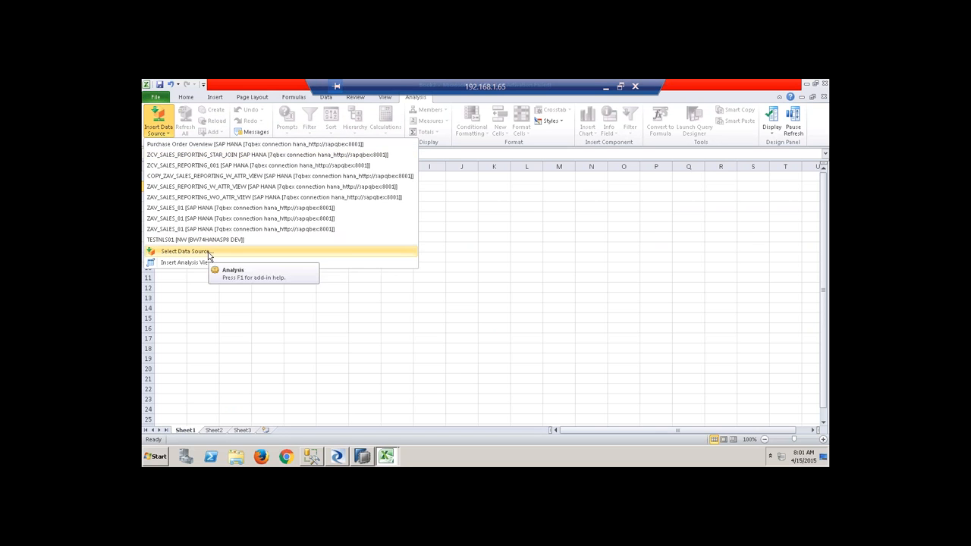
{"action": "left_click", "coordinate": [209, 255]}
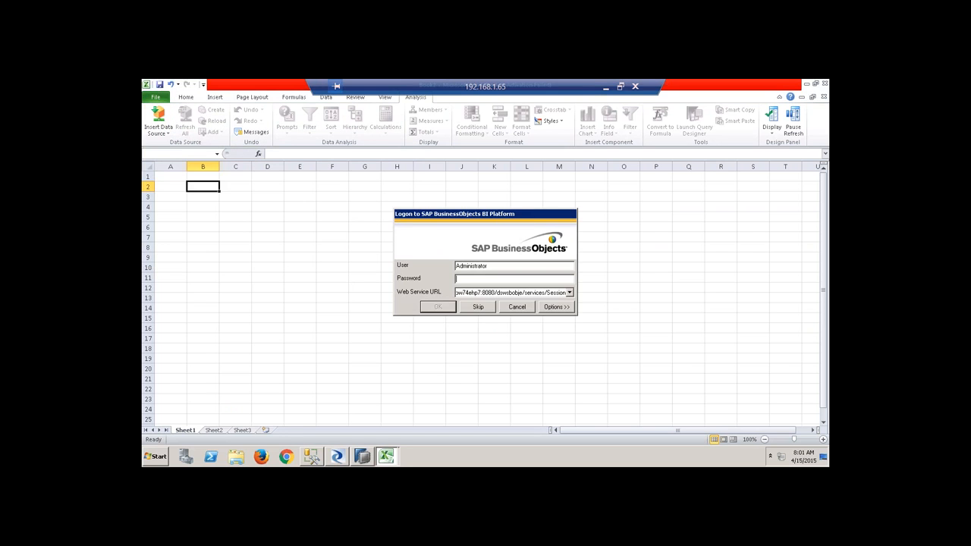
{"action": "left_click", "coordinate": [484, 307]}
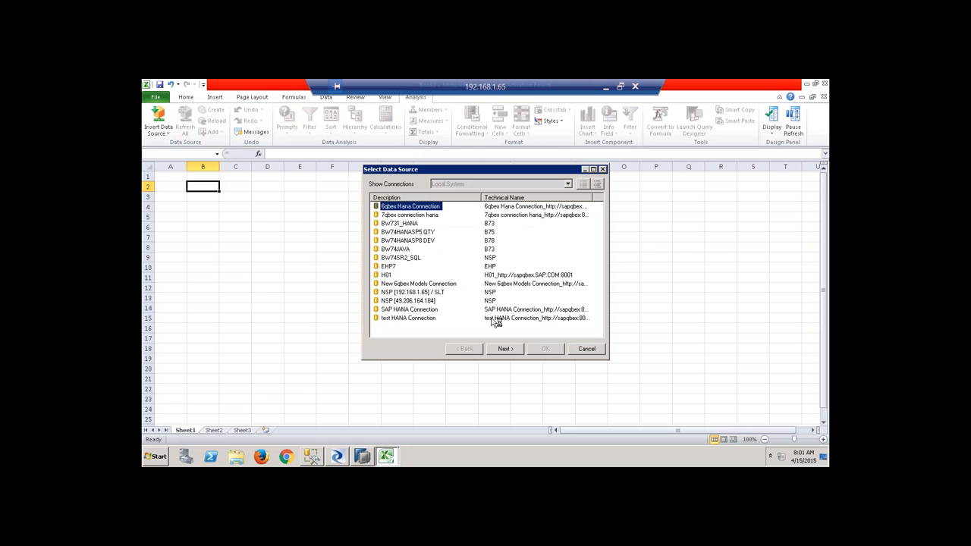
Create SAP HANA connection qbex8hanaconn to host sapqbex, port 30115.
{"action": "left_click", "coordinate": [411, 330]}
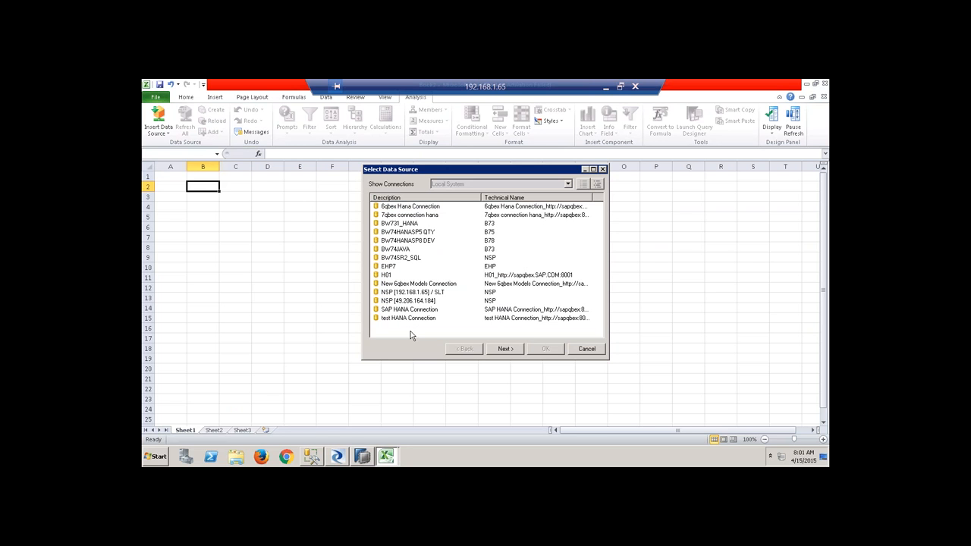
{"action": "right_click", "coordinate": [411, 331]}
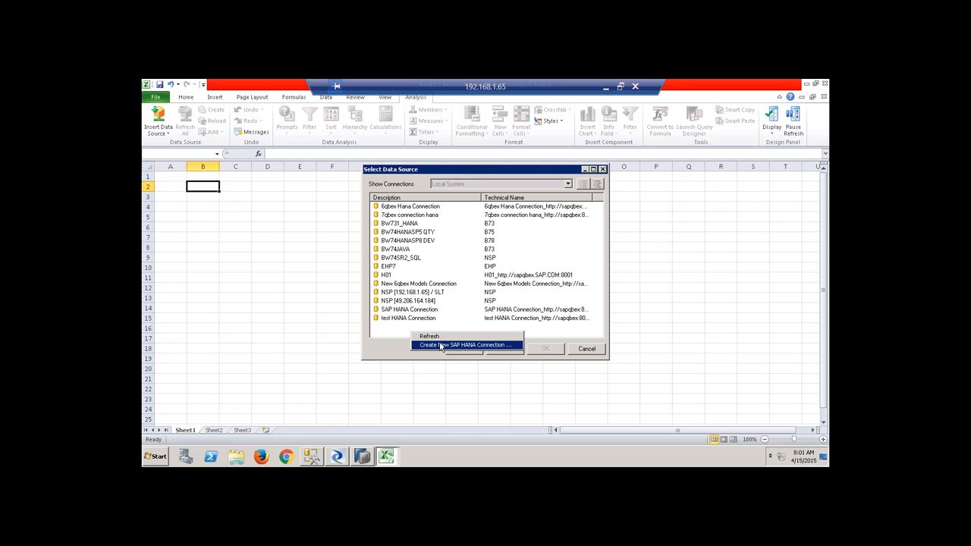
{"action": "left_click", "coordinate": [442, 346]}
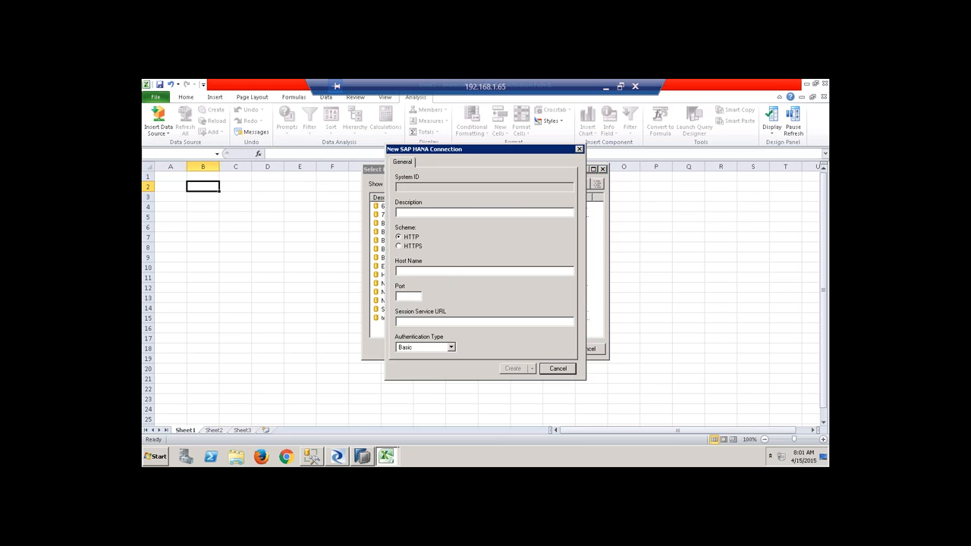
{"action": "left_click", "coordinate": [428, 213]}
{"action": "type", "text": "qbex8hanaconn_http://"}
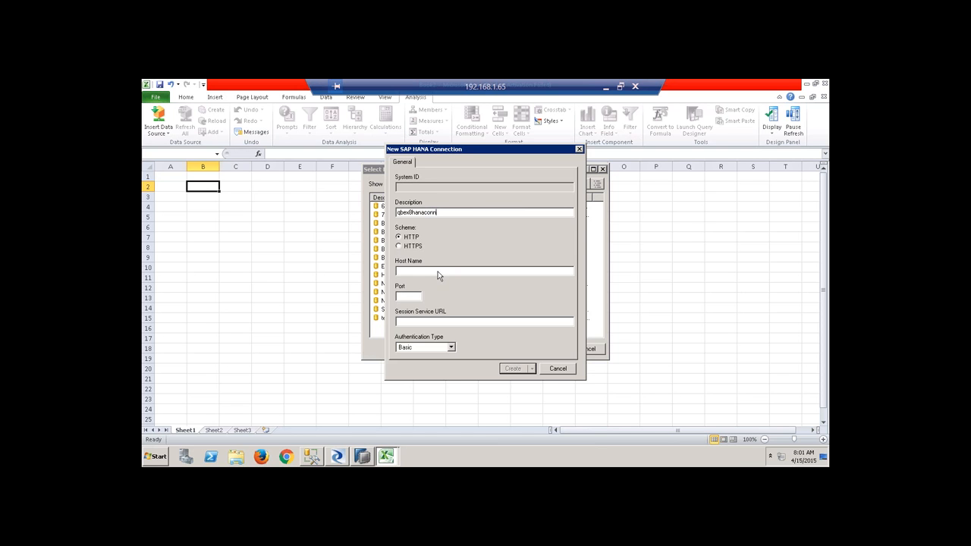
{"action": "type", "text": "sapqbex:"}
{"action": "type", "text": "30100"}
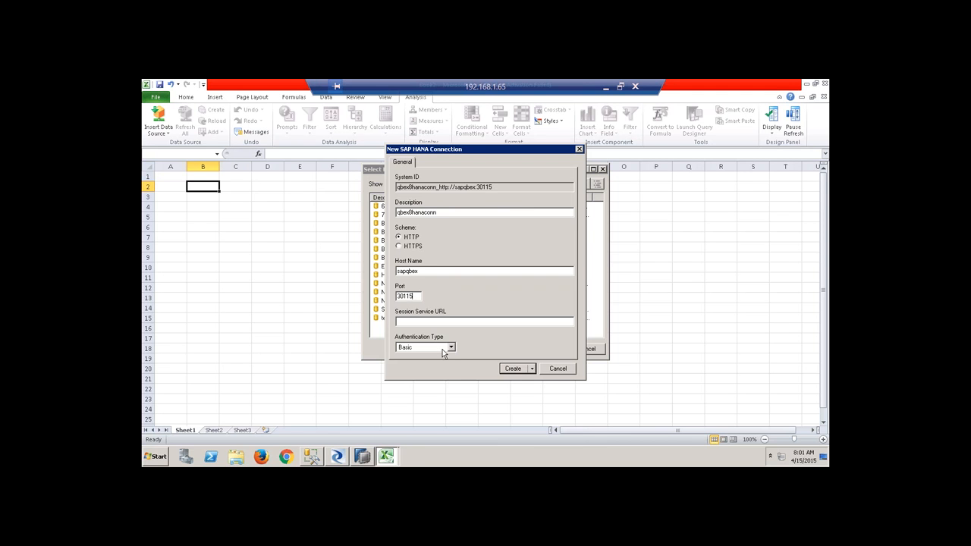
{"action": "left_click", "coordinate": [513, 369]}
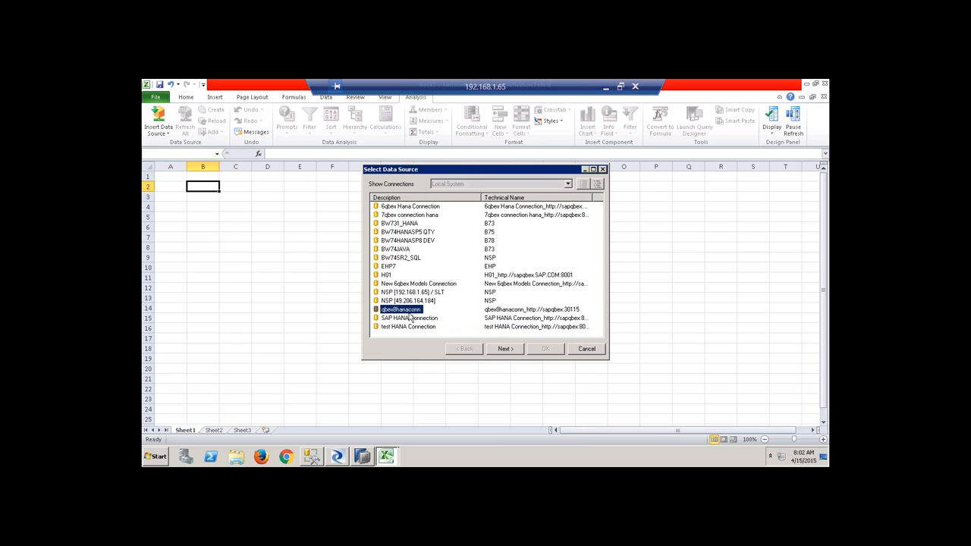
Try logging on to qbex8hanaconn, cancel the failed logon, and compare with the 6qbex connection's settings.
{"action": "left_click", "coordinate": [505, 350]}
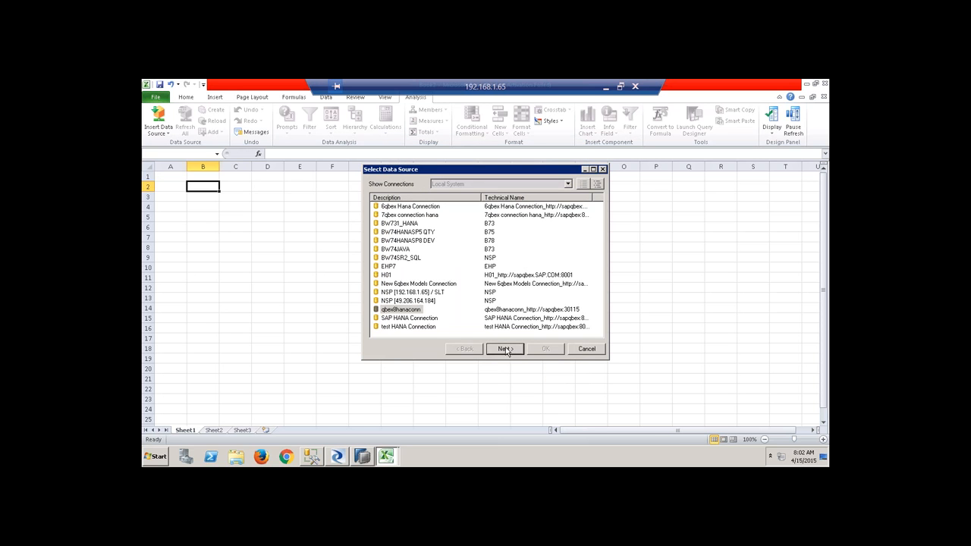
{"action": "type", "text": "system"}
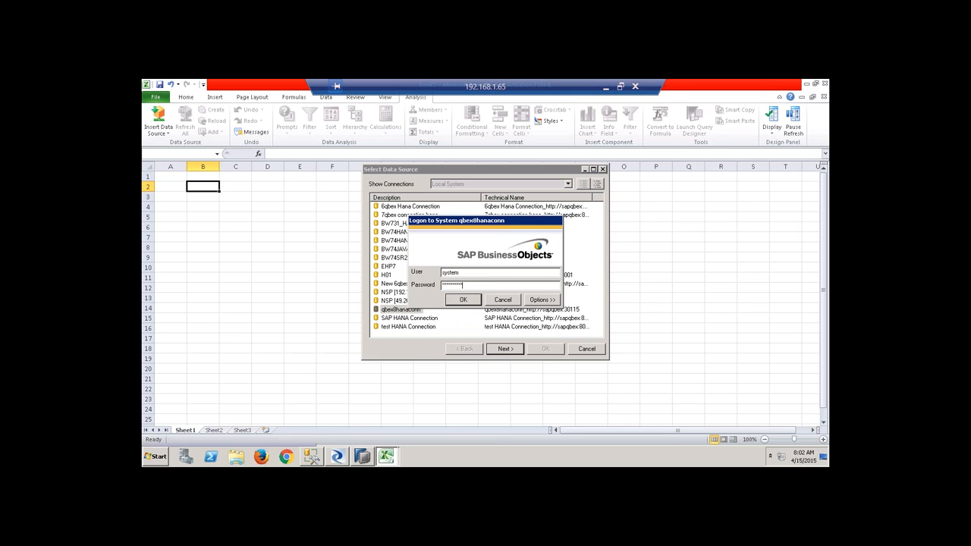
{"action": "left_click", "coordinate": [464, 300]}
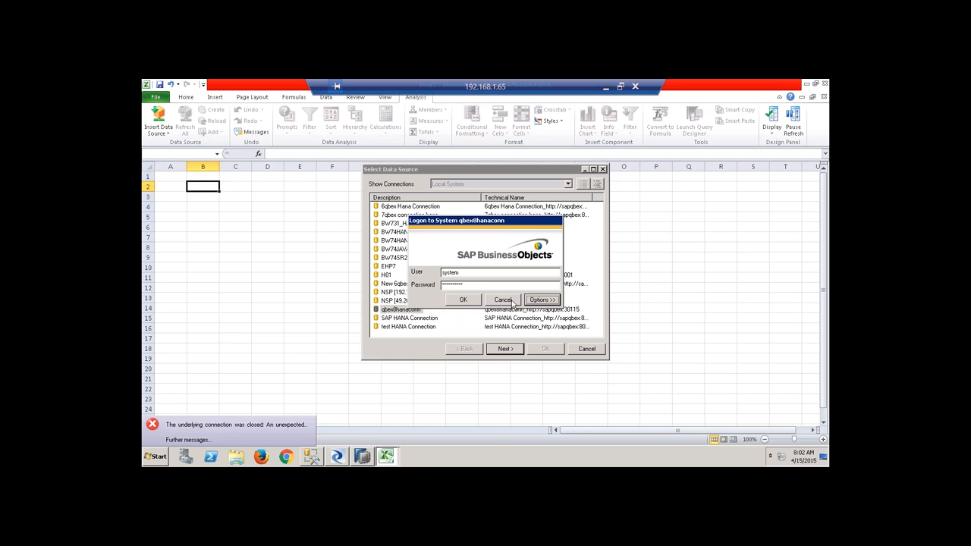
{"action": "left_click", "coordinate": [512, 301]}
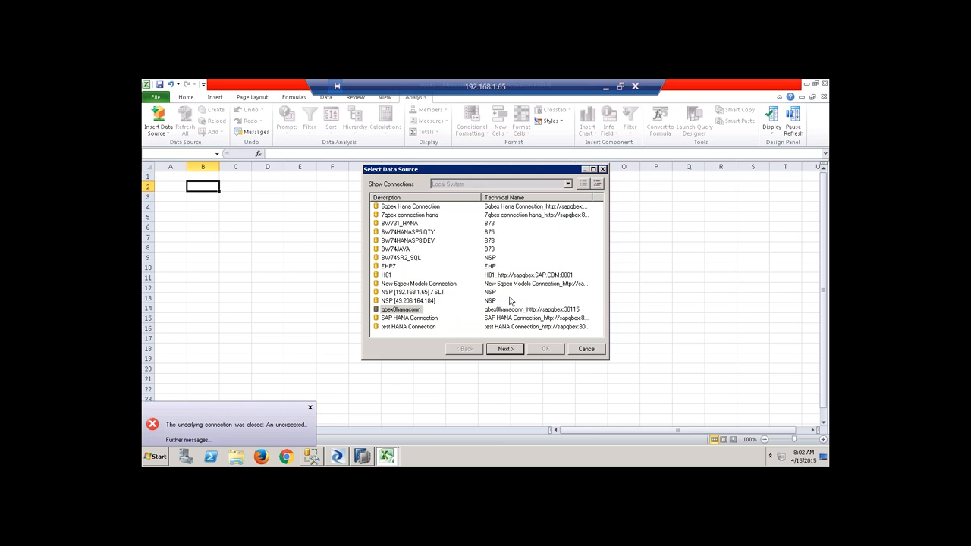
{"action": "right_click", "coordinate": [422, 211]}
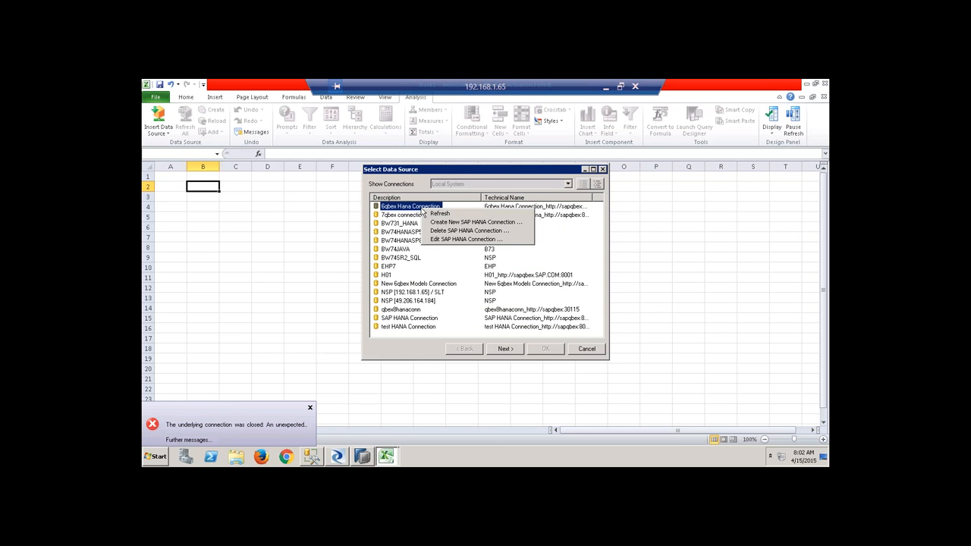
{"action": "left_click", "coordinate": [474, 241]}
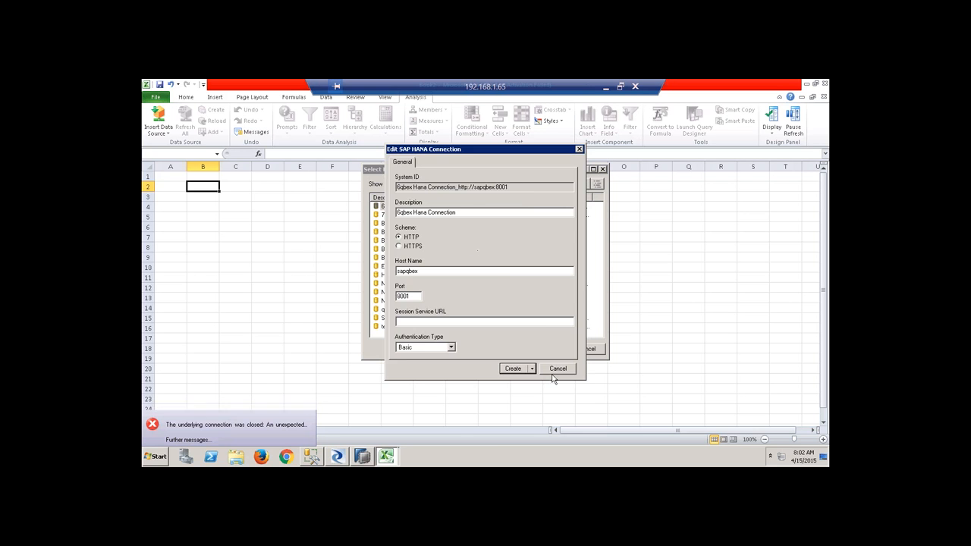
{"action": "left_click", "coordinate": [558, 368]}
Change qbex8hanaconn's port to 8001 and log on with the system user's credentials.
{"action": "right_click", "coordinate": [404, 311]}
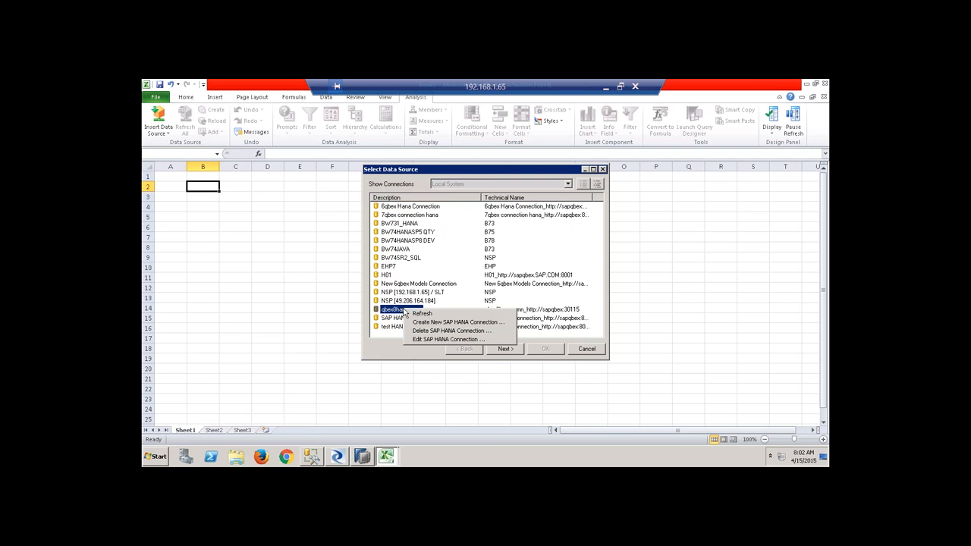
{"action": "left_click", "coordinate": [429, 339]}
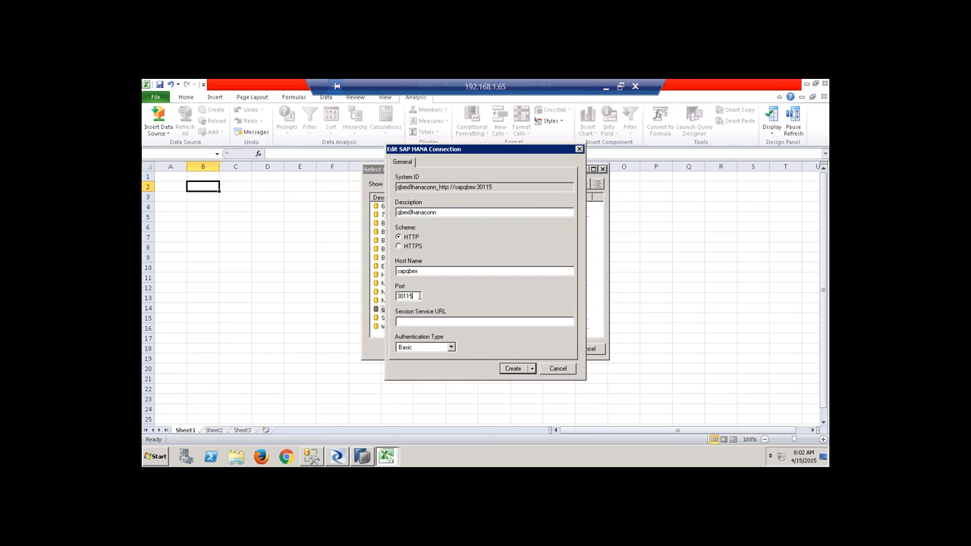
{"action": "left_click_drag", "start_coordinate": [415, 296], "coordinate": [347, 294]}
{"action": "type", "text": "8001"}
{"action": "left_click", "coordinate": [515, 369]}
{"action": "left_click", "coordinate": [505, 349]}
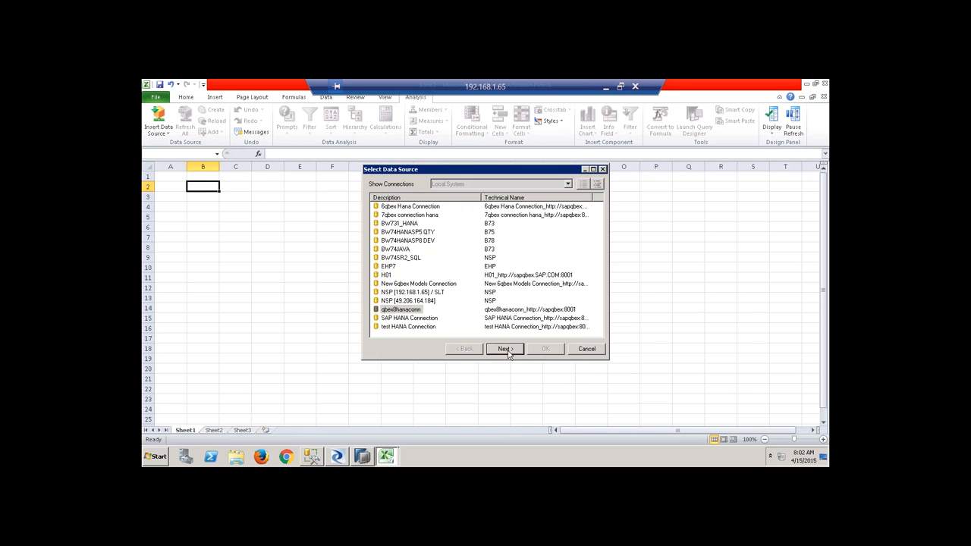
{"action": "type", "text": "system"}
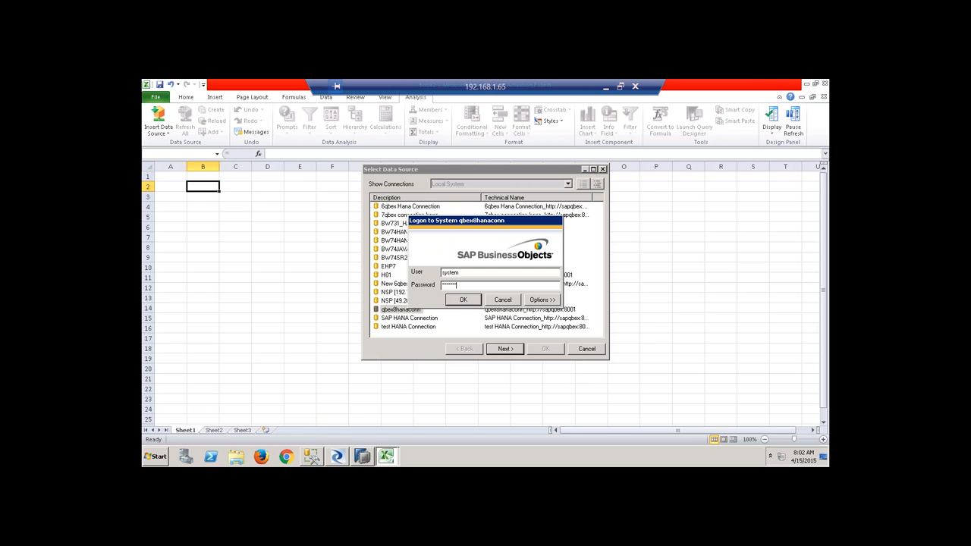
{"action": "type", "text": "1"}
{"action": "key", "text": "Return"}
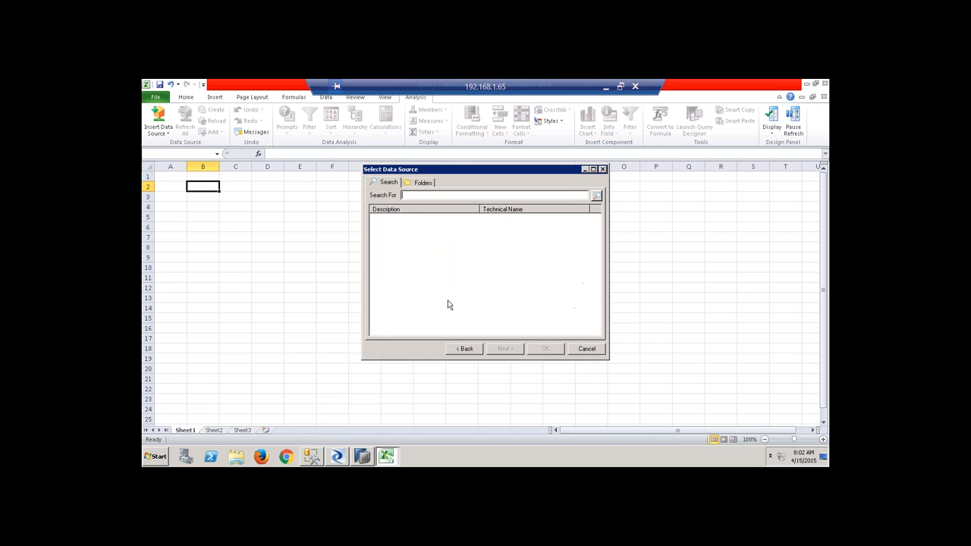
Switch to the Folders view, expand Calculation Views in HANA Studio to find ZCV_DEMO, then return to Excel.
{"action": "left_click", "coordinate": [426, 187]}
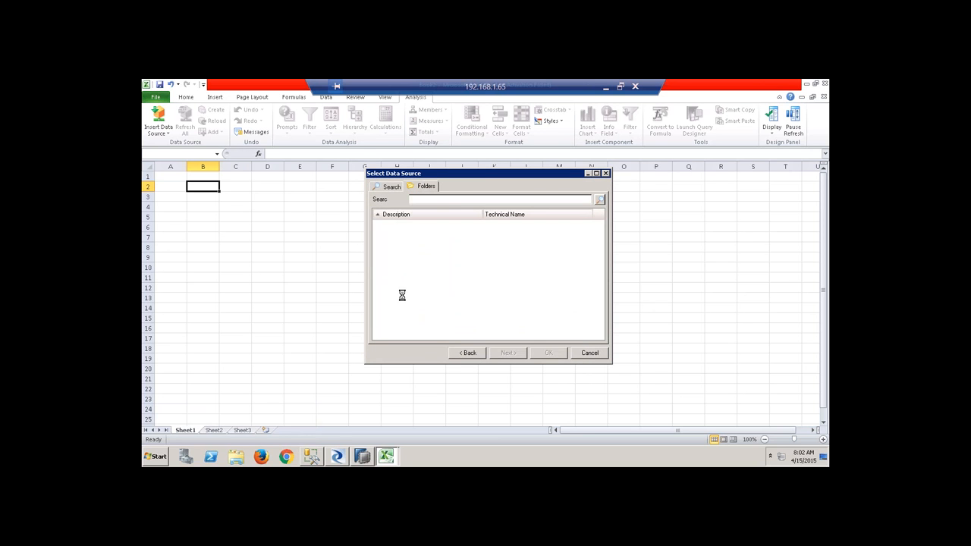
{"action": "left_click", "coordinate": [360, 454]}
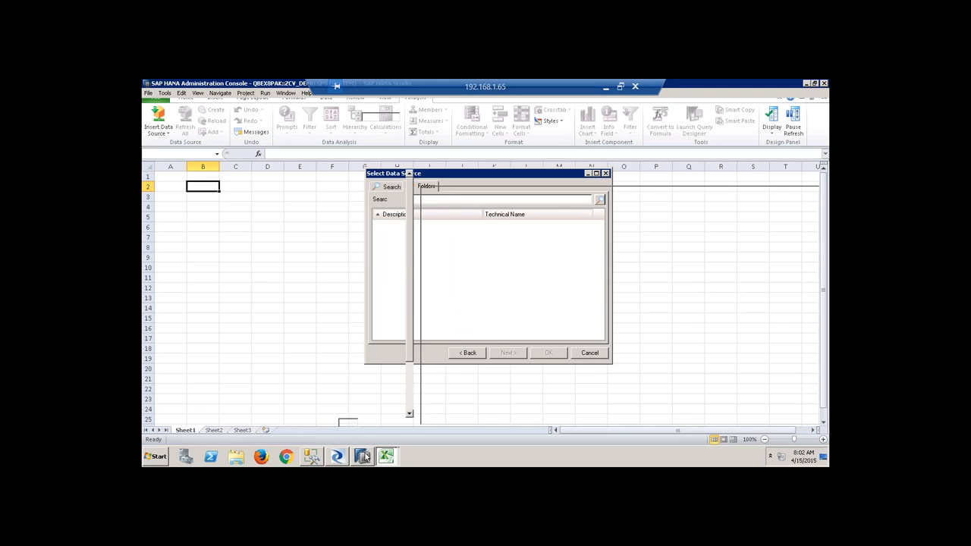
{"action": "left_click", "coordinate": [149, 137]}
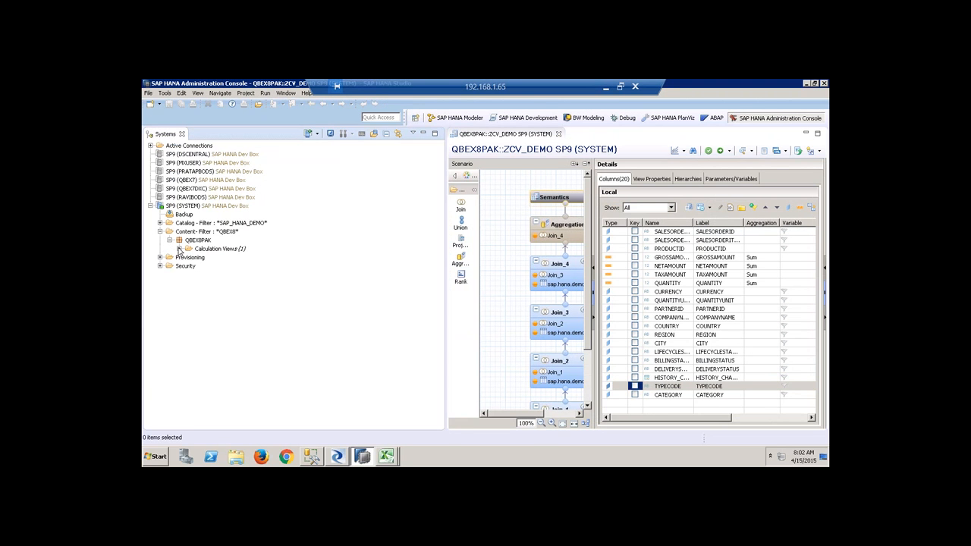
{"action": "left_click", "coordinate": [179, 250]}
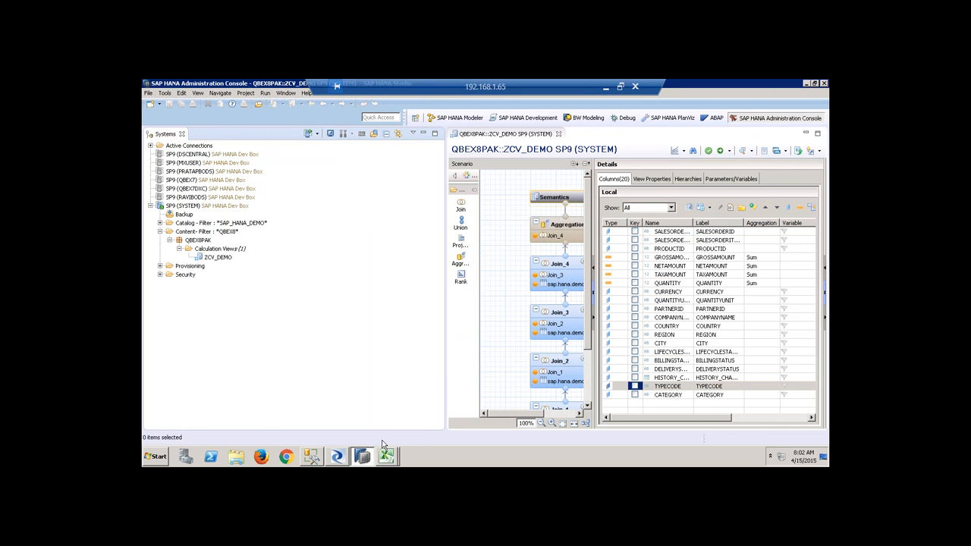
{"action": "key", "text": "alt+Tab"}
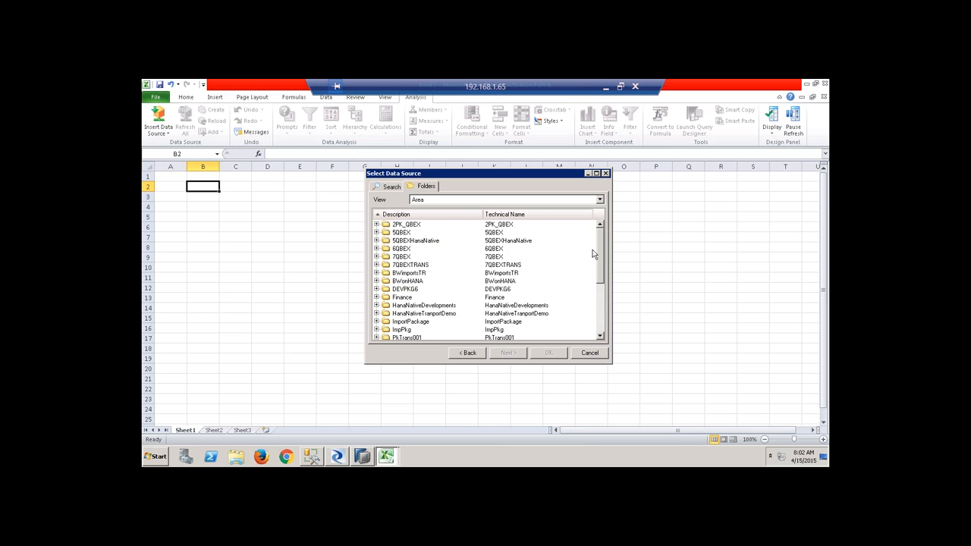
Expand the QBEX8PAK folder and insert ZCV_DEMO into the sheet as a crosstab.
{"action": "left_click_drag", "start_coordinate": [599, 250], "coordinate": [601, 308]}
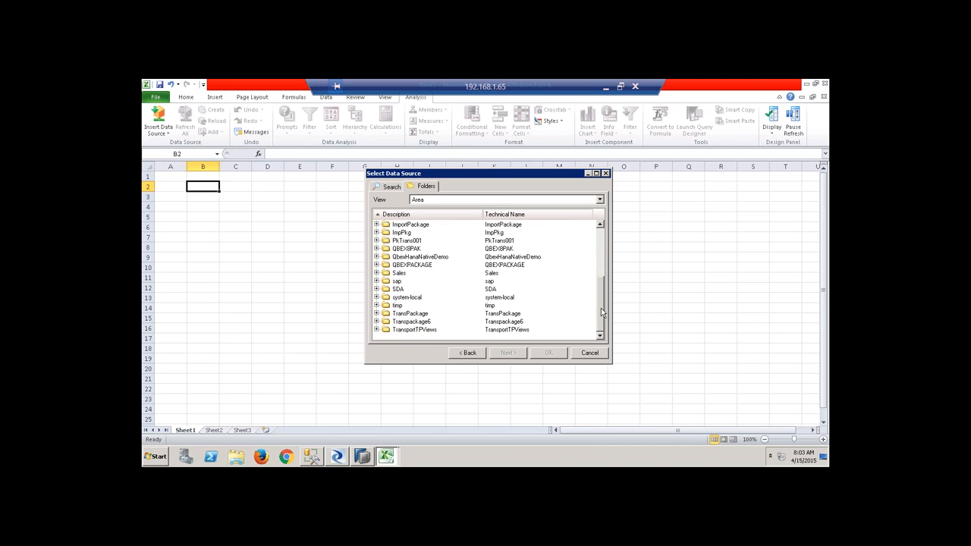
{"action": "left_click", "coordinate": [407, 249]}
{"action": "left_click", "coordinate": [377, 249]}
{"action": "left_click", "coordinate": [417, 257]}
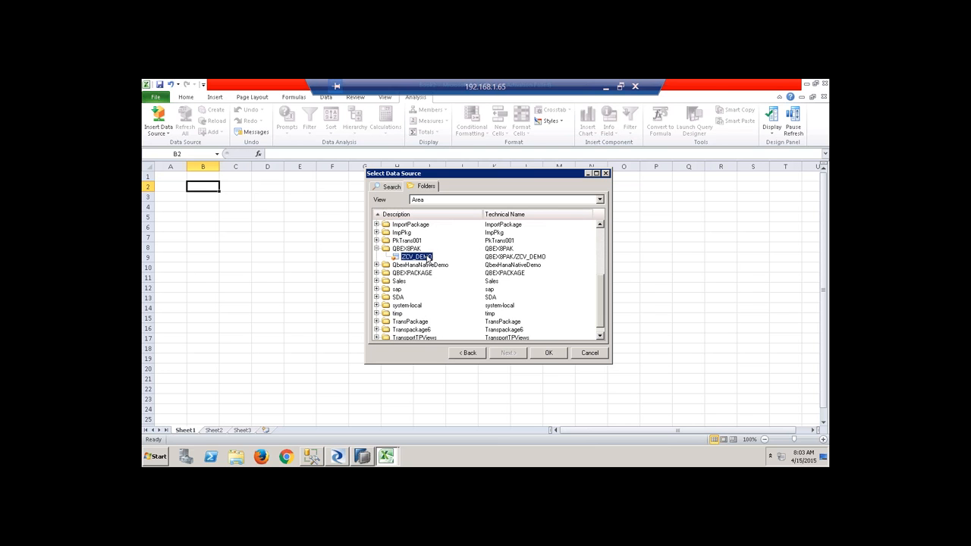
{"action": "left_click", "coordinate": [554, 357]}
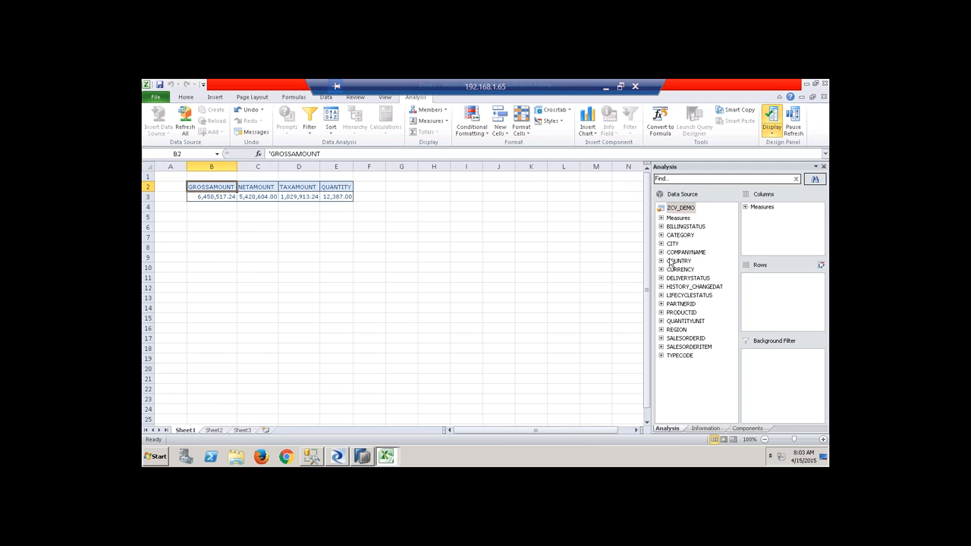
Put COUNTRY then COMPANYNAME in the crosstab rows, giving per-country Result subtotals.
{"action": "left_click_drag", "start_coordinate": [679, 255], "coordinate": [763, 277]}
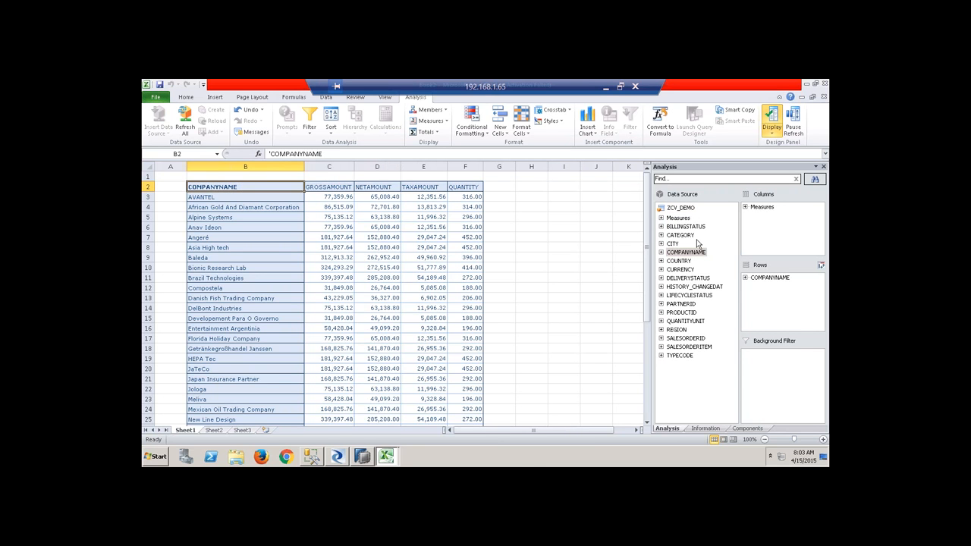
{"action": "left_click_drag", "start_coordinate": [680, 261], "coordinate": [764, 278]}
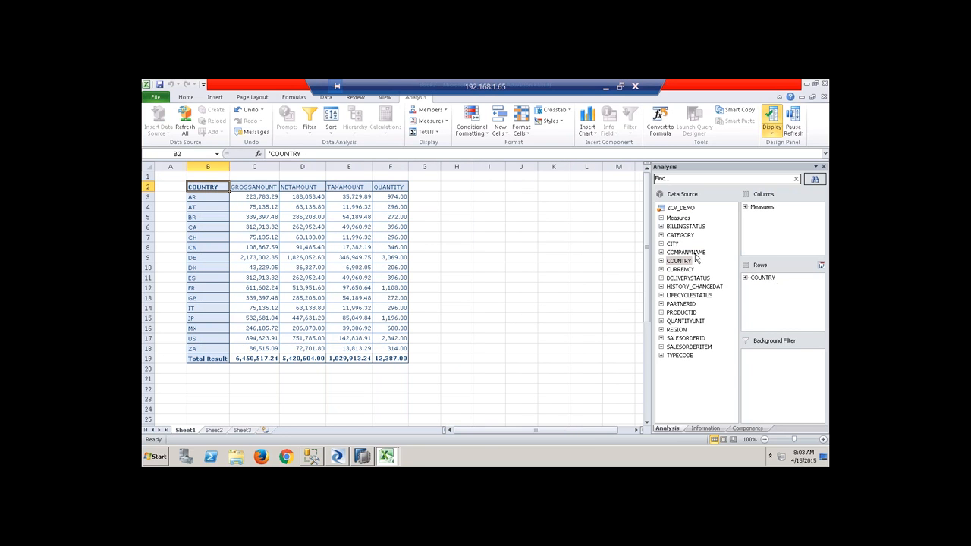
{"action": "left_click_drag", "start_coordinate": [695, 255], "coordinate": [755, 290]}
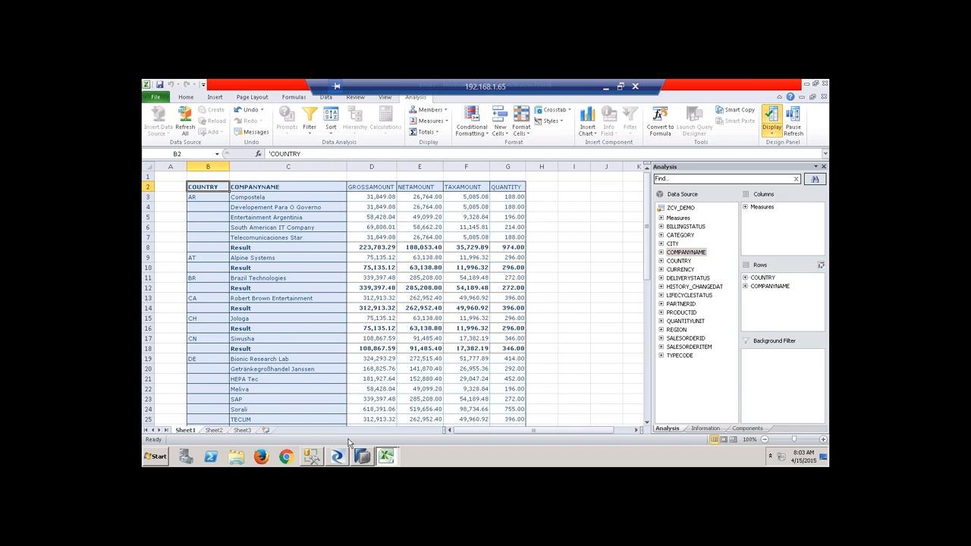
{"action": "left_click", "coordinate": [154, 456]}
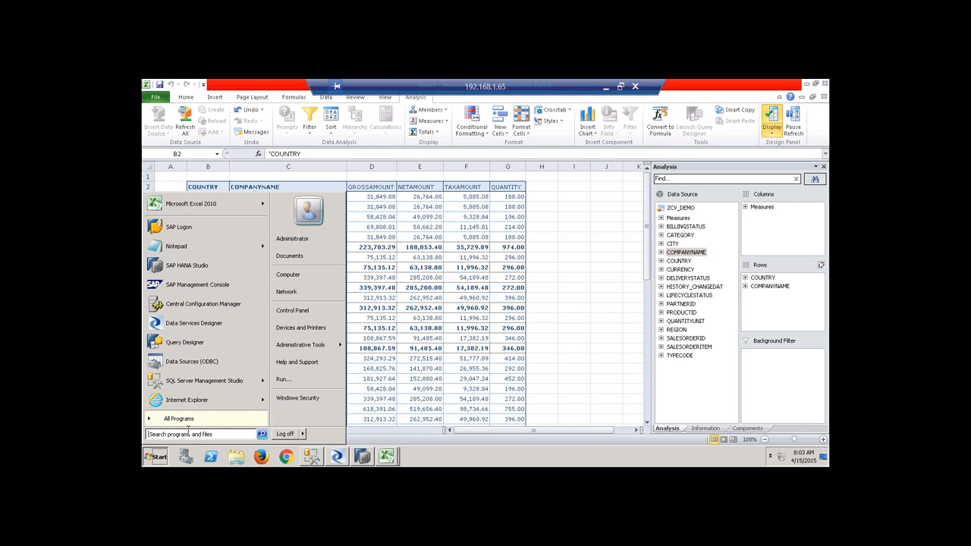
Launch Information Design Tool from SAP Business Intelligence > BI platform 4 Client Tools.
{"action": "left_click", "coordinate": [196, 419]}
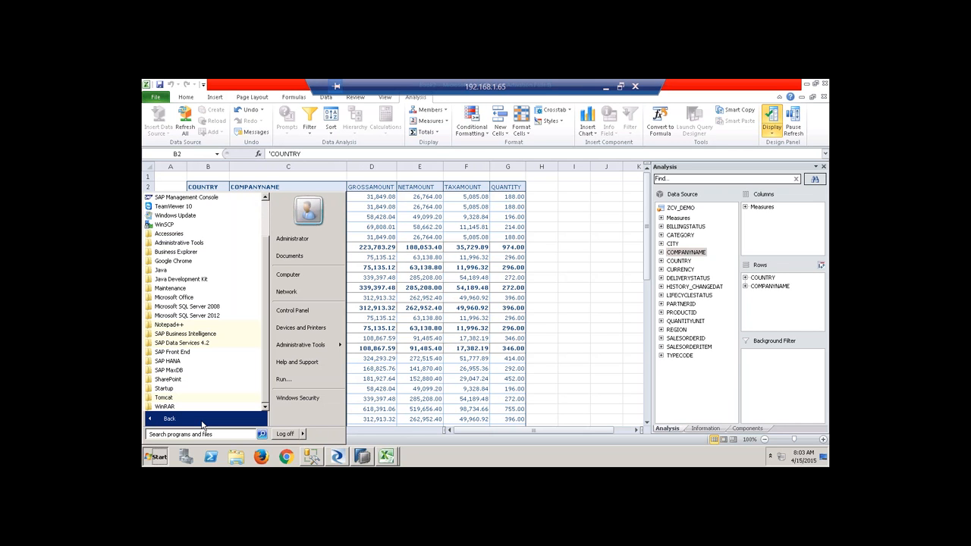
{"action": "left_click", "coordinate": [202, 335]}
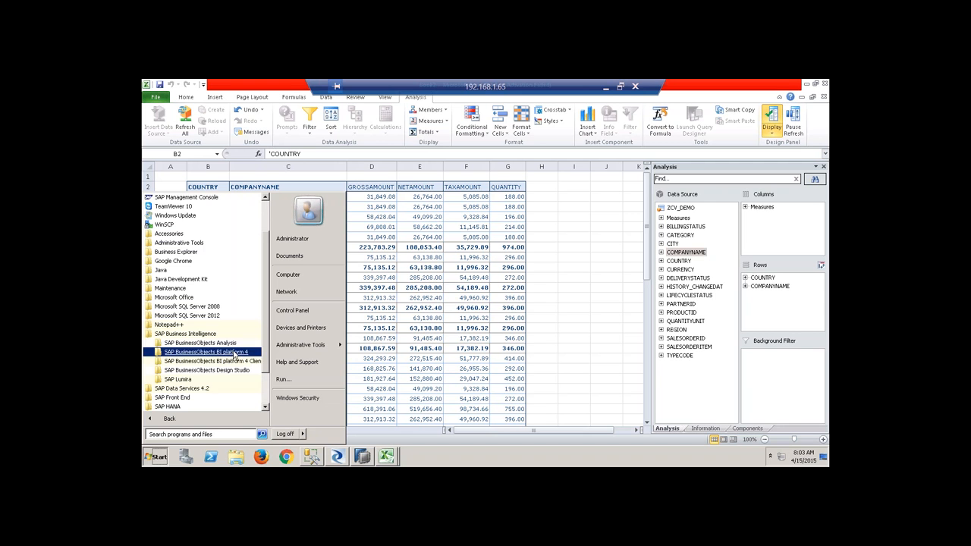
{"action": "left_click", "coordinate": [242, 362]}
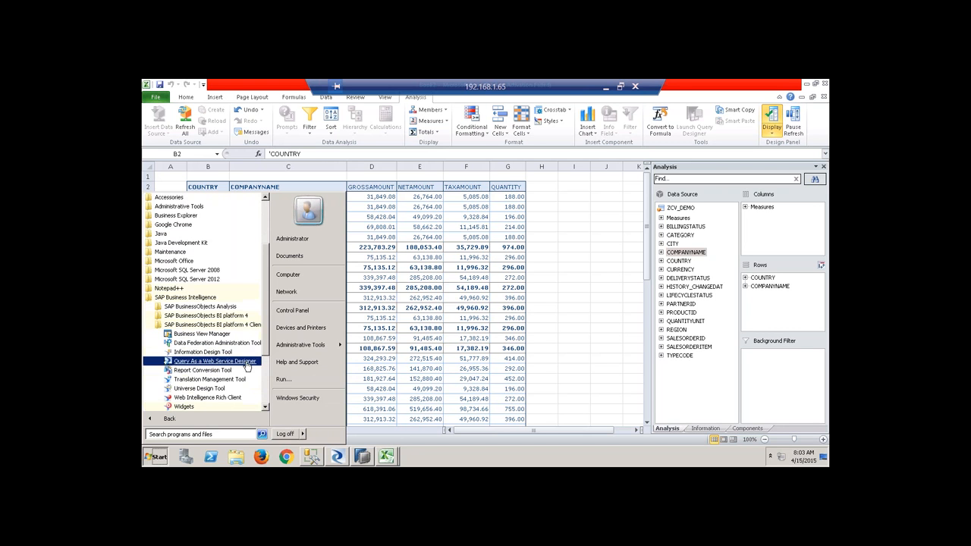
{"action": "scroll", "coordinate": [263, 363], "scroll_direction": "down", "scroll_amount": 2}
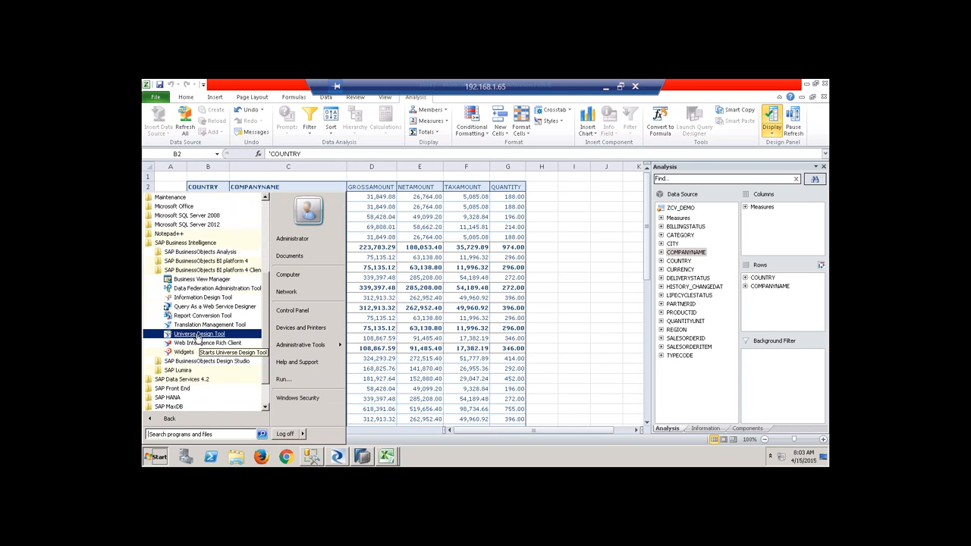
{"action": "left_click", "coordinate": [203, 299]}
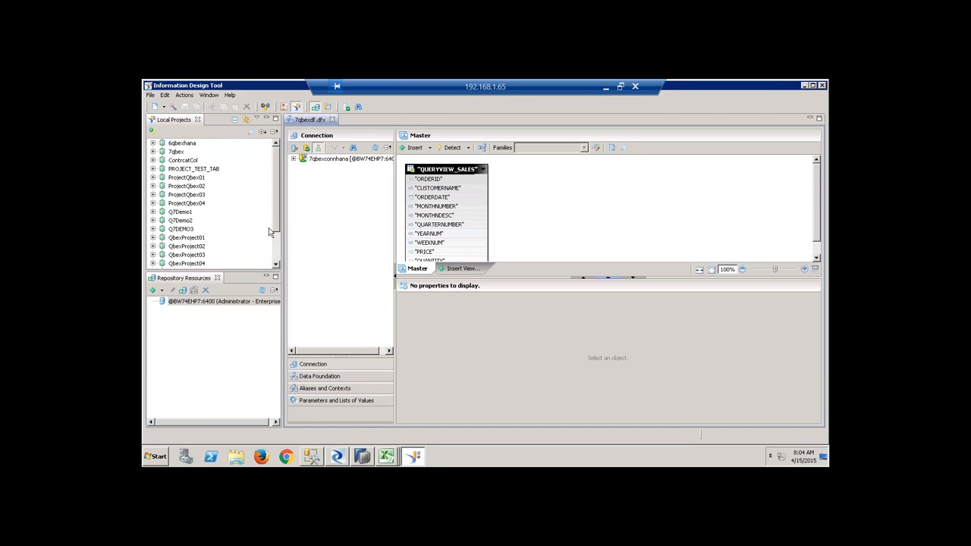
Close the 7qbexdf.dfx editor and create a new local project named qbex8.
{"action": "left_click", "coordinate": [331, 120]}
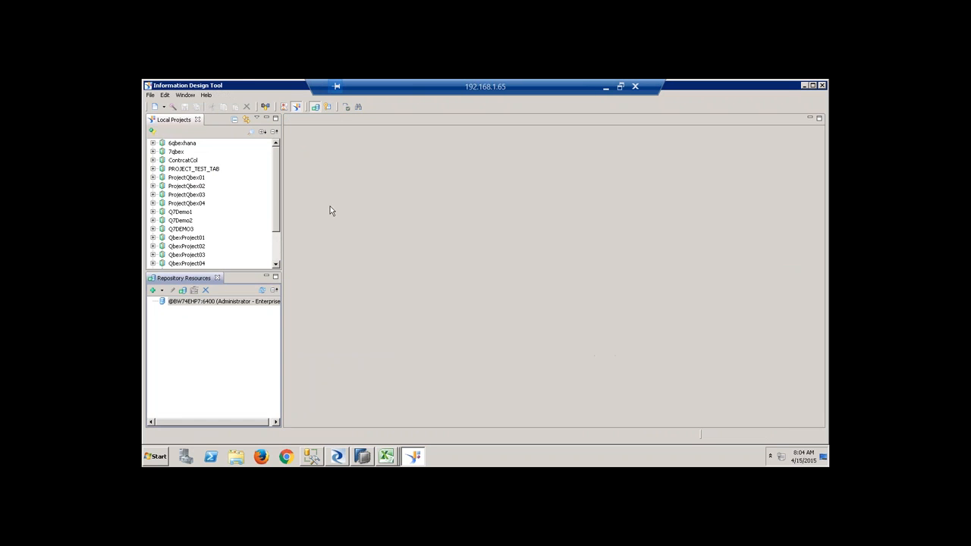
{"action": "left_click", "coordinate": [163, 107]}
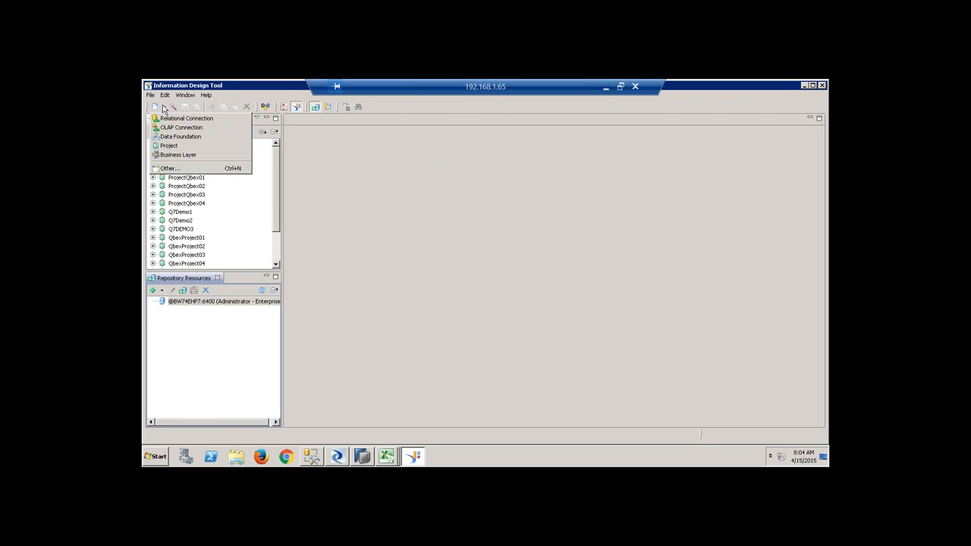
{"action": "left_click", "coordinate": [169, 145]}
{"action": "type", "text": "q"}
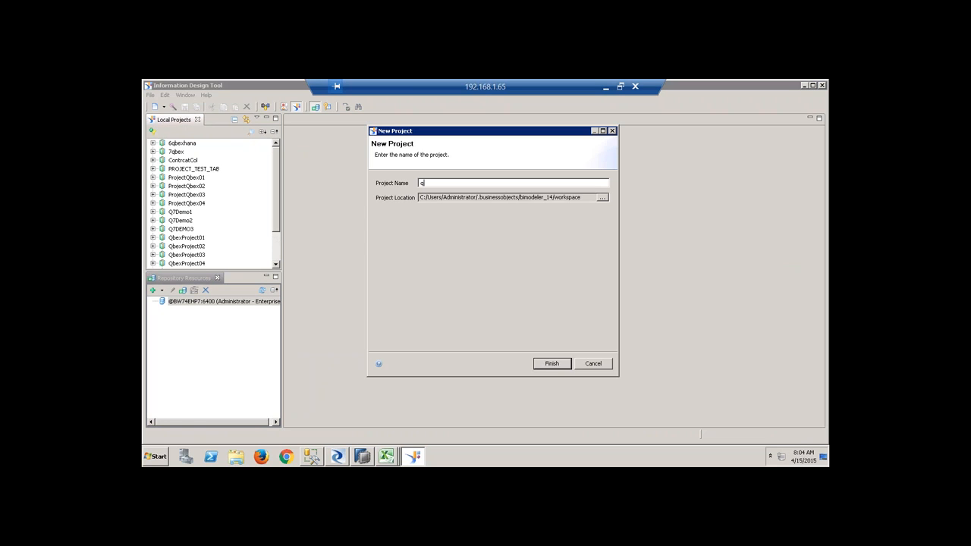
{"action": "type", "text": "bex8"}
{"action": "left_click", "coordinate": [552, 364]}
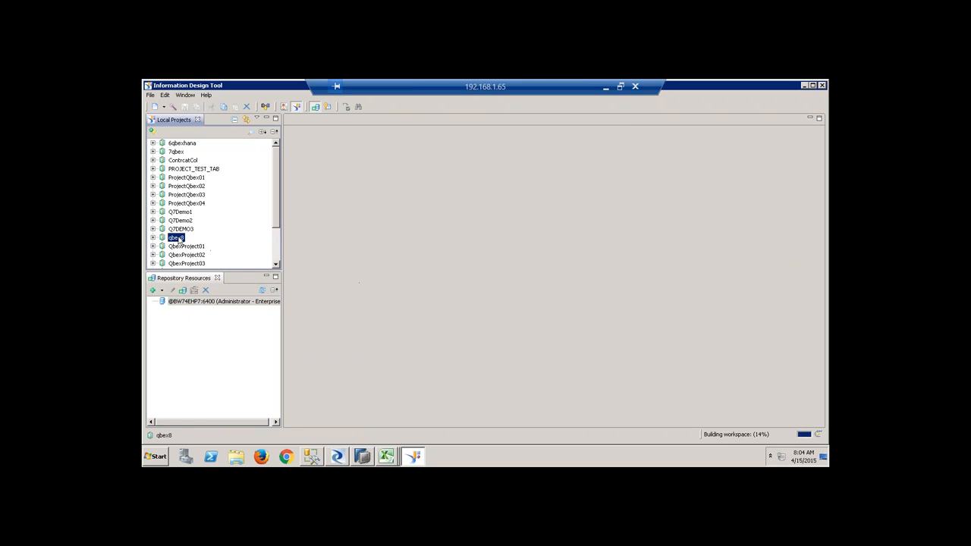
Start a new relational connection in the qbex8 project.
{"action": "right_click", "coordinate": [179, 239]}
{"action": "mouse_move", "coordinate": [220, 240]}
{"action": "left_click", "coordinate": [368, 258]}
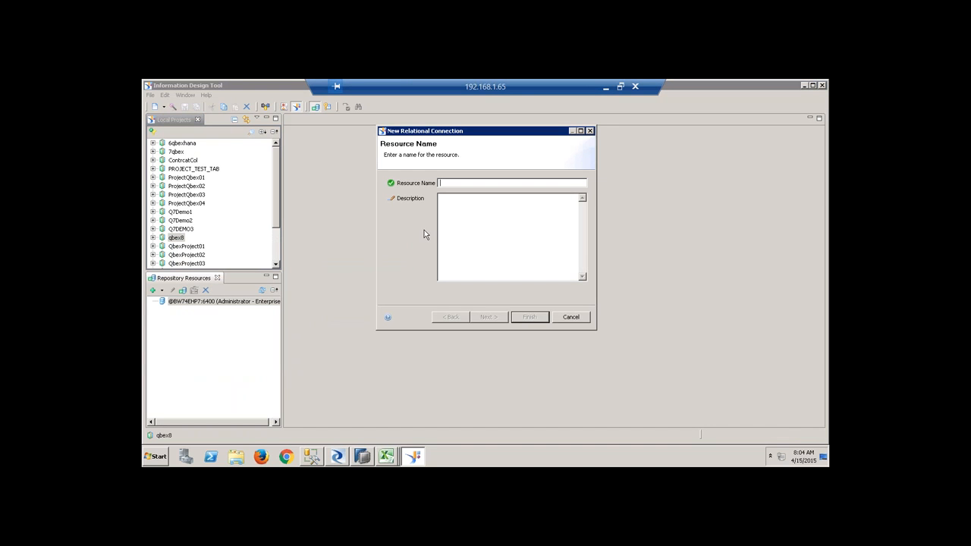
Name the connection qbex8conn and pick the SAP HANA database 1.0 JDBC driver.
{"action": "type", "text": "qbex8conn"}
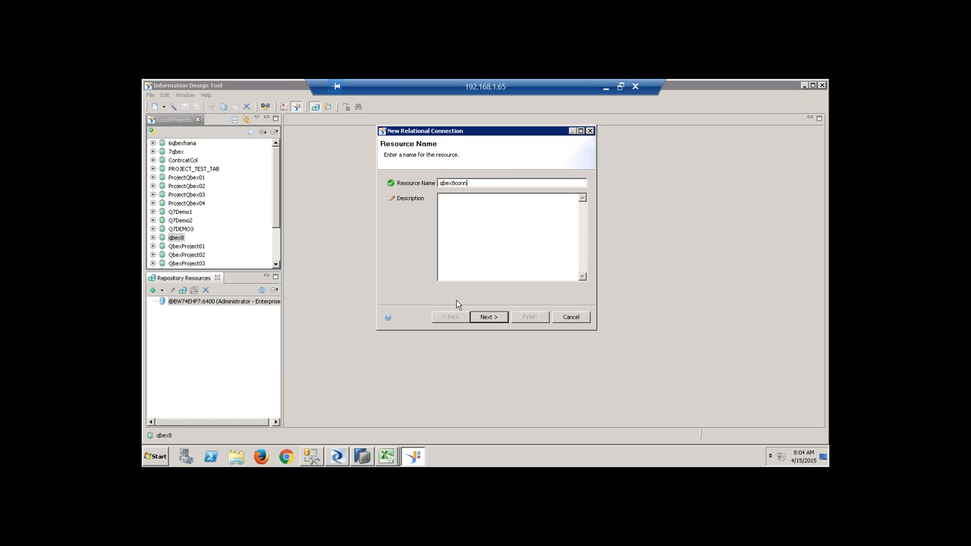
{"action": "left_click", "coordinate": [488, 317]}
{"action": "left_click", "coordinate": [583, 256]}
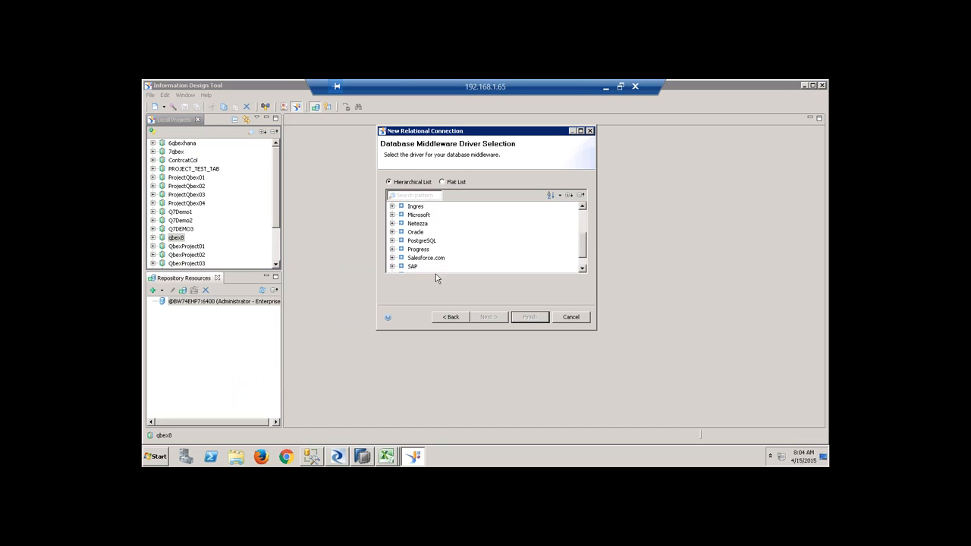
{"action": "left_click", "coordinate": [393, 266]}
{"action": "left_click", "coordinate": [403, 258]}
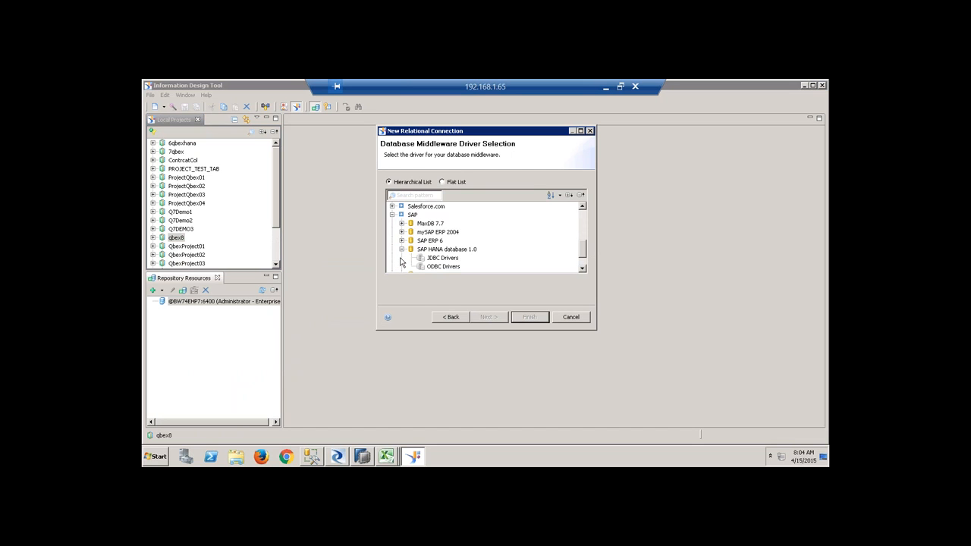
{"action": "left_click", "coordinate": [443, 259]}
{"action": "left_click", "coordinate": [489, 317]}
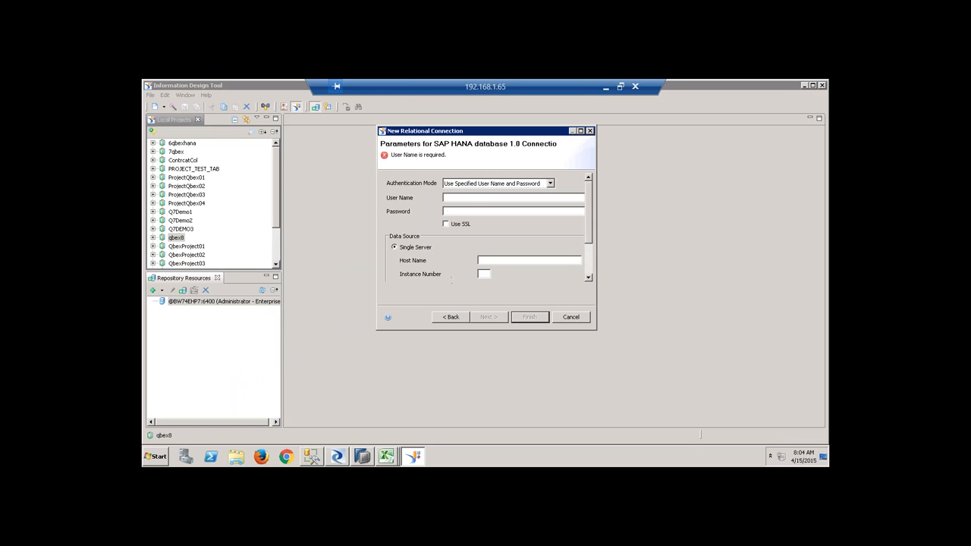
Enter the user credentials, host sapqbex and instance 01, then finish qbex8conn.cnx.
{"action": "type", "text": "syste"}
{"action": "key", "text": "Tab"}
{"action": "key", "text": "Tab"}
{"action": "key", "text": "Tab"}
{"action": "type", "text": "sap"}
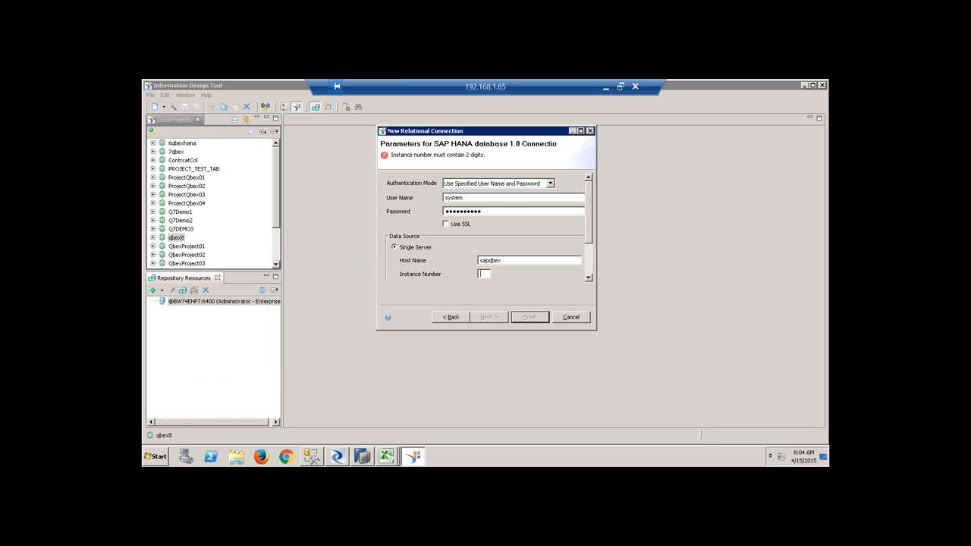
{"action": "type", "text": "00"}
{"action": "left_click", "coordinate": [491, 319]}
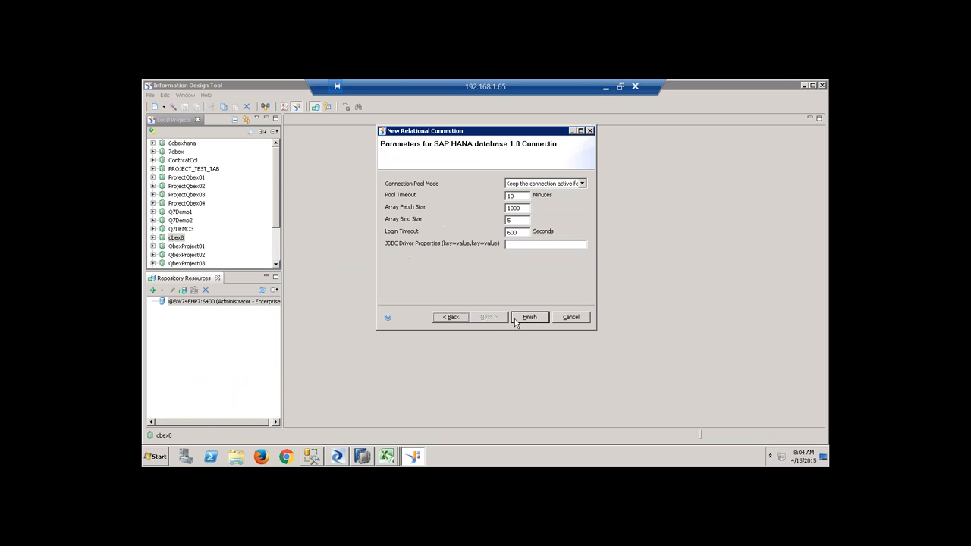
{"action": "left_click", "coordinate": [530, 317]}
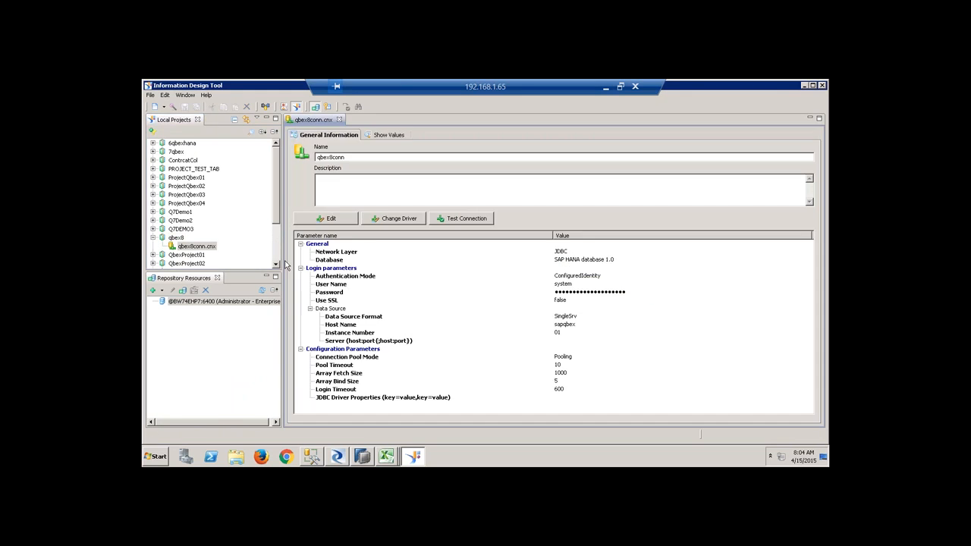
{"action": "left_click", "coordinate": [338, 119]}
Publish qbex8conn to the repository's QbexConnections folder and add a local qbex8conn.cns shortcut.
{"action": "right_click", "coordinate": [208, 247]}
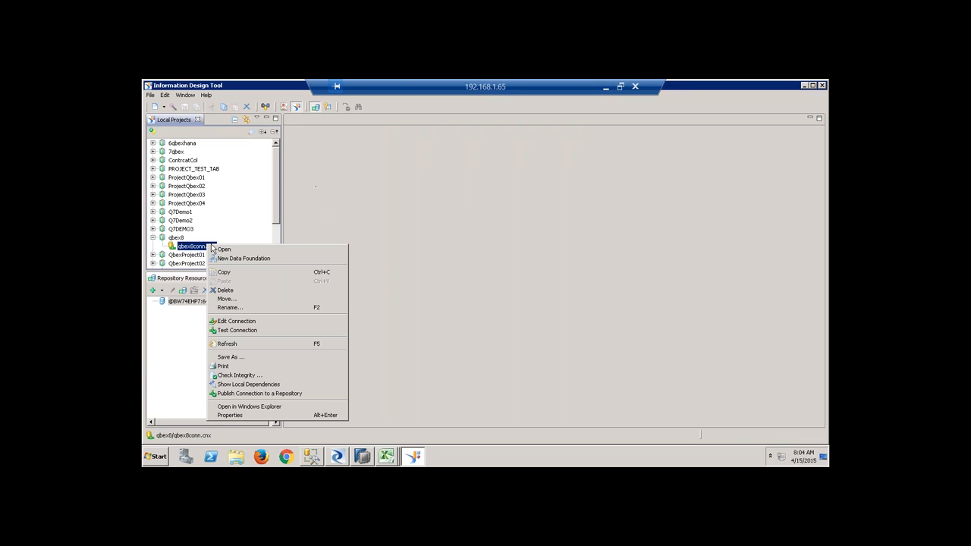
{"action": "left_click", "coordinate": [298, 393]}
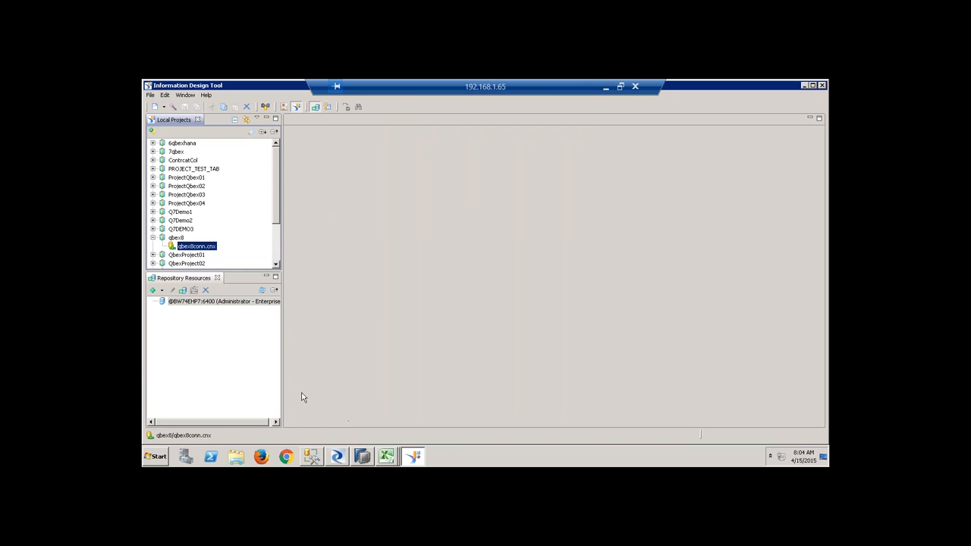
{"action": "type", "text": "****"}
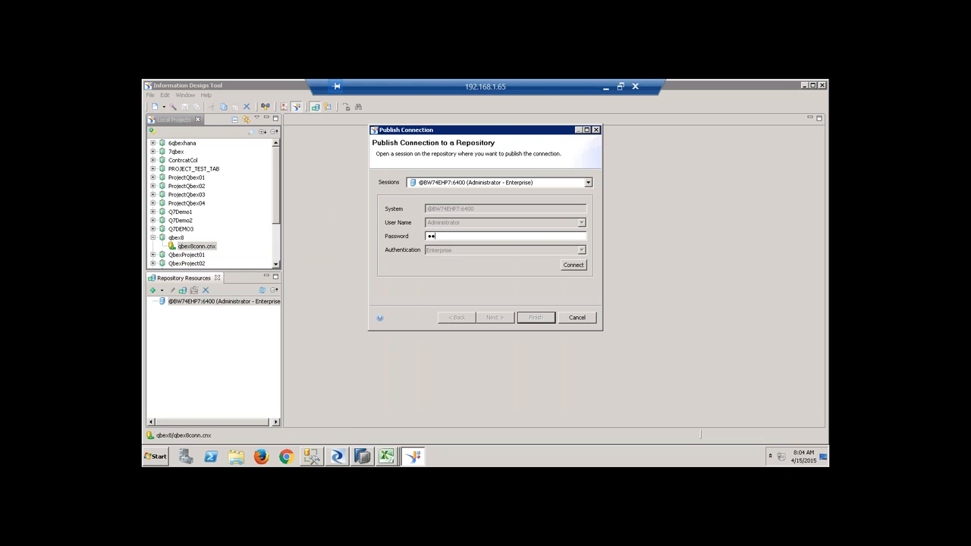
{"action": "type", "text": "****"}
{"action": "key", "text": "Return"}
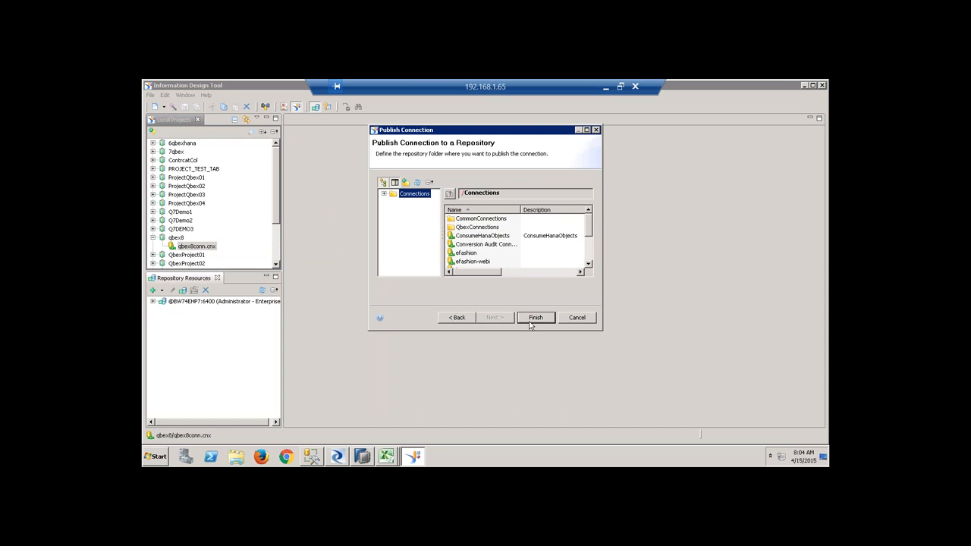
{"action": "left_click", "coordinate": [470, 229]}
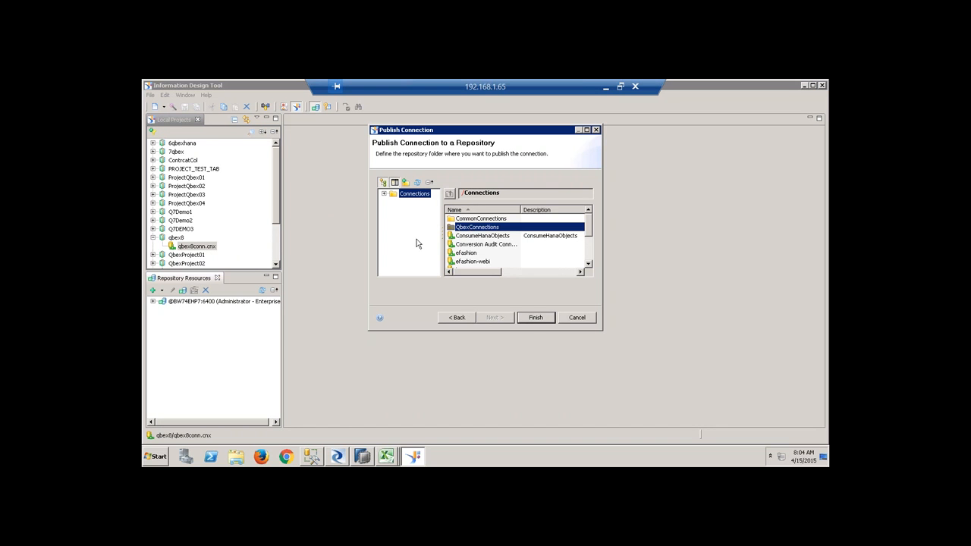
{"action": "left_click", "coordinate": [536, 319]}
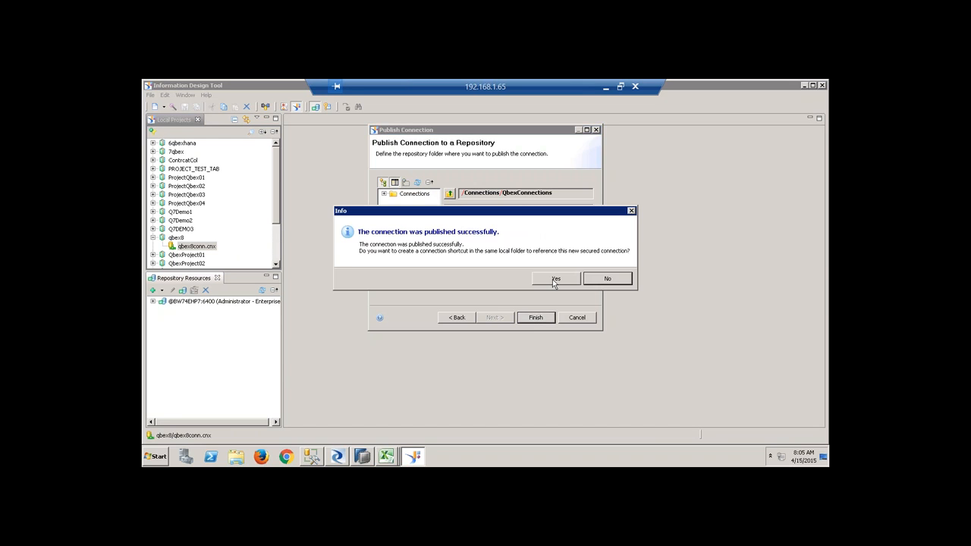
{"action": "left_click", "coordinate": [554, 281]}
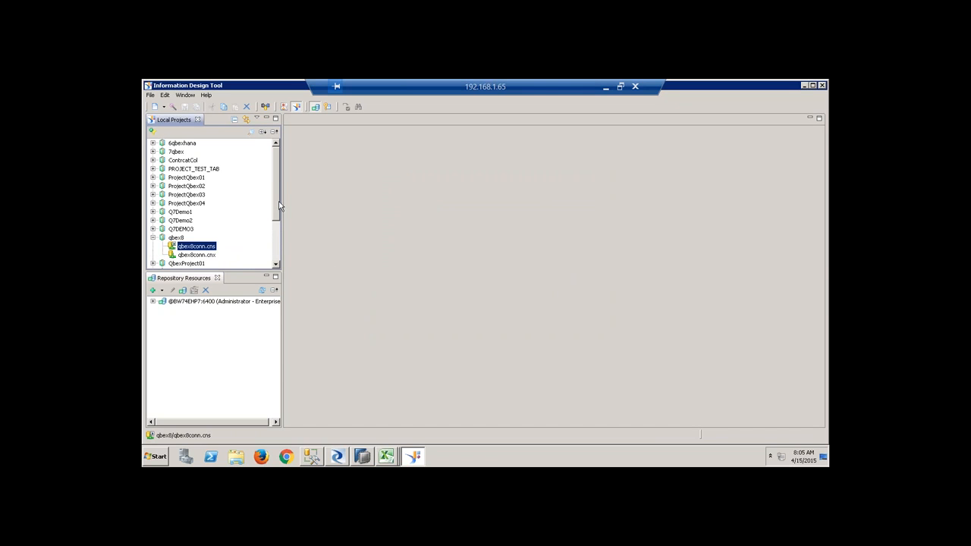
{"action": "scroll", "coordinate": [277, 211], "scroll_direction": "down", "scroll_amount": 1}
Start a new SAP HANA business layer named qbex8 on the qbex8conn.cnx connection.
{"action": "right_click", "coordinate": [176, 204]}
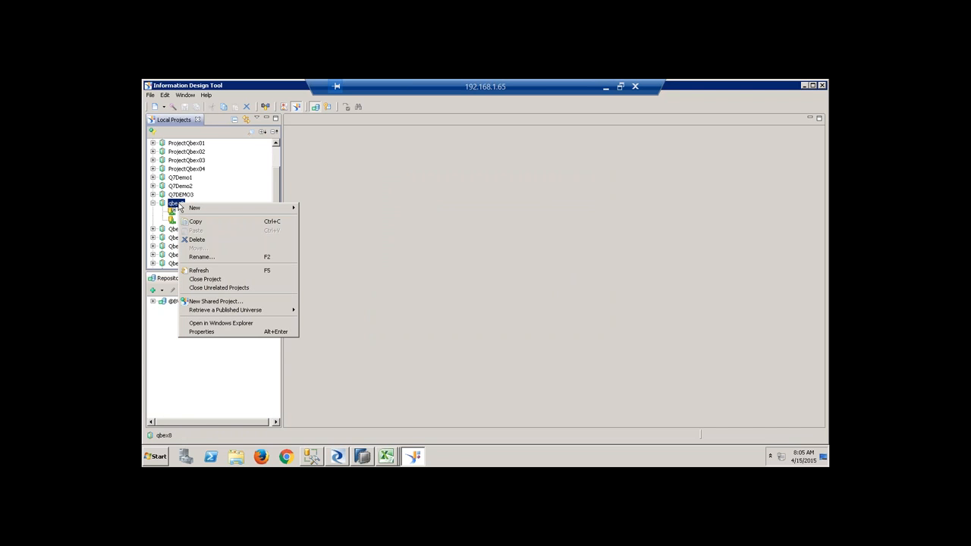
{"action": "mouse_move", "coordinate": [216, 208]}
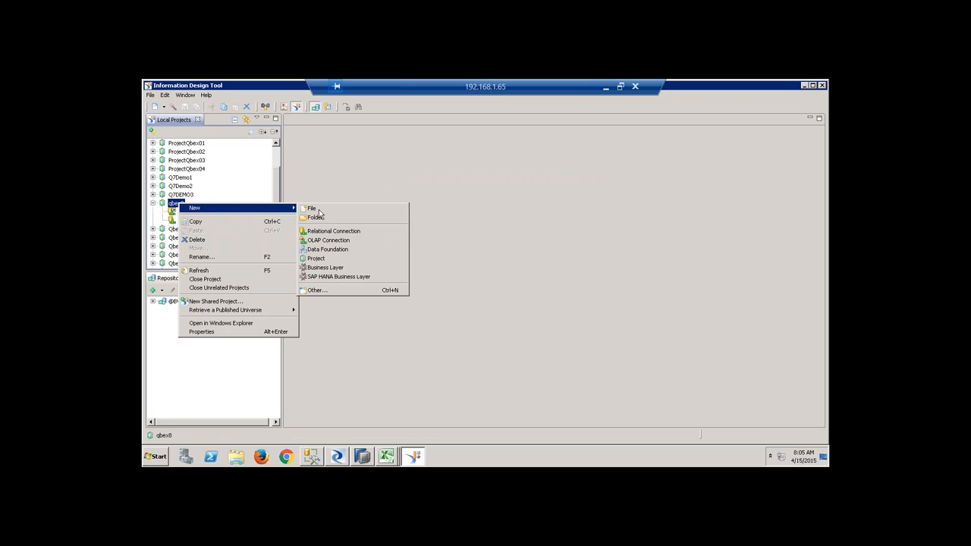
{"action": "left_click", "coordinate": [359, 276]}
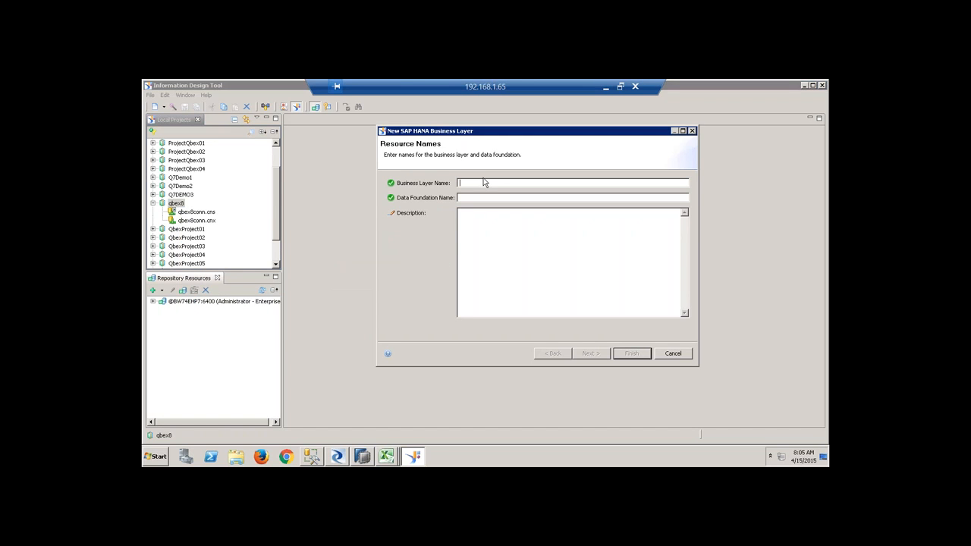
{"action": "type", "text": "qbex8"}
{"action": "key", "text": "Tab"}
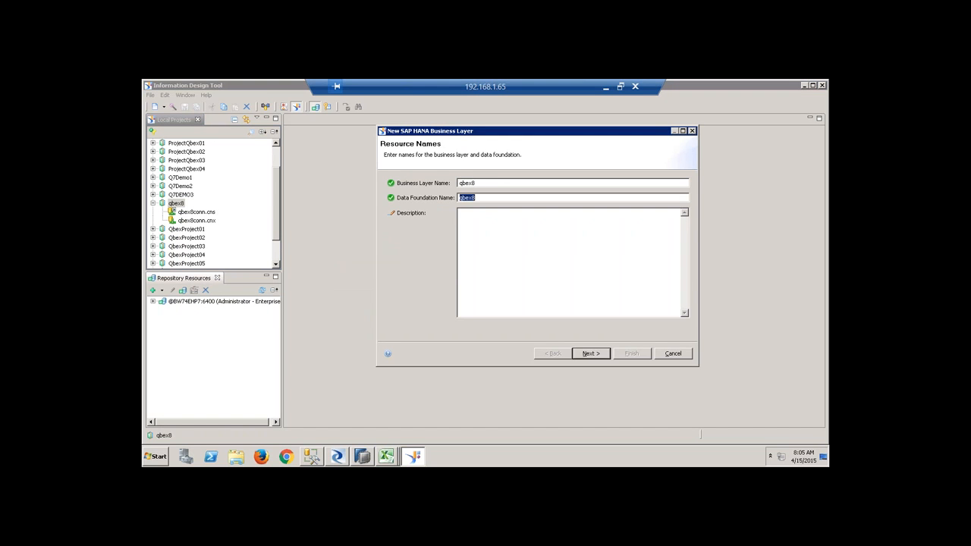
{"action": "left_click", "coordinate": [590, 354]}
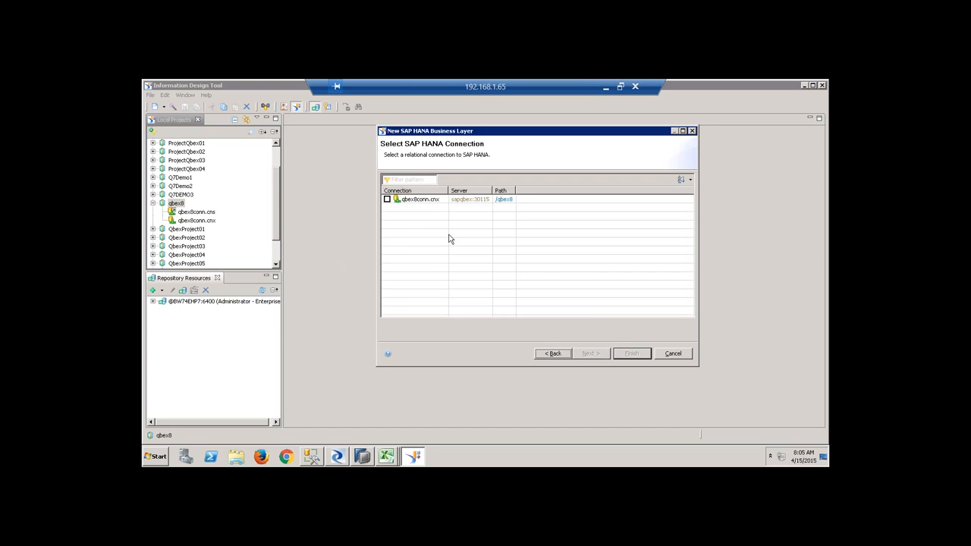
{"action": "left_click", "coordinate": [387, 200]}
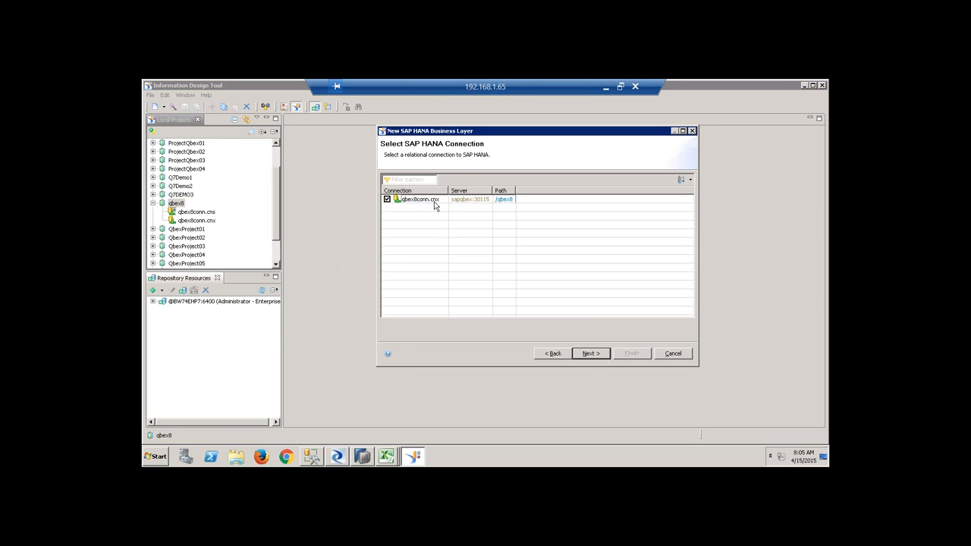
{"action": "left_click", "coordinate": [592, 353]}
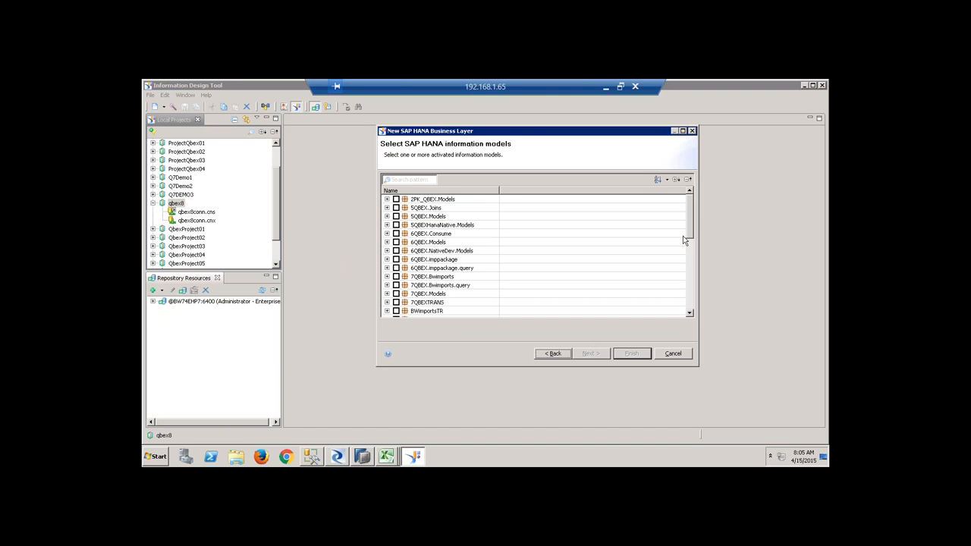
Generate the business layer on the QBEX8PAK/ZCV_DEMO calculation view.
{"action": "left_click_drag", "start_coordinate": [689, 222], "coordinate": [692, 282]}
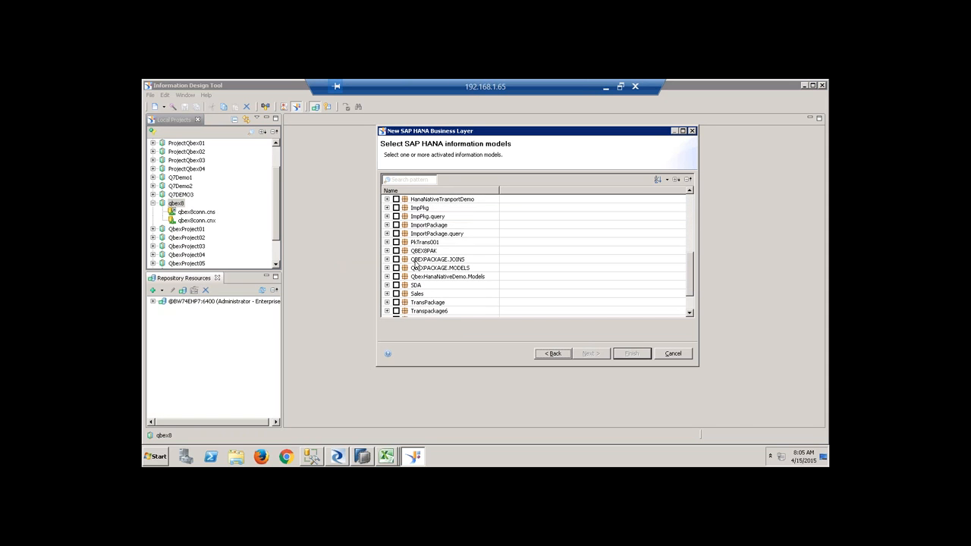
{"action": "left_click", "coordinate": [387, 251]}
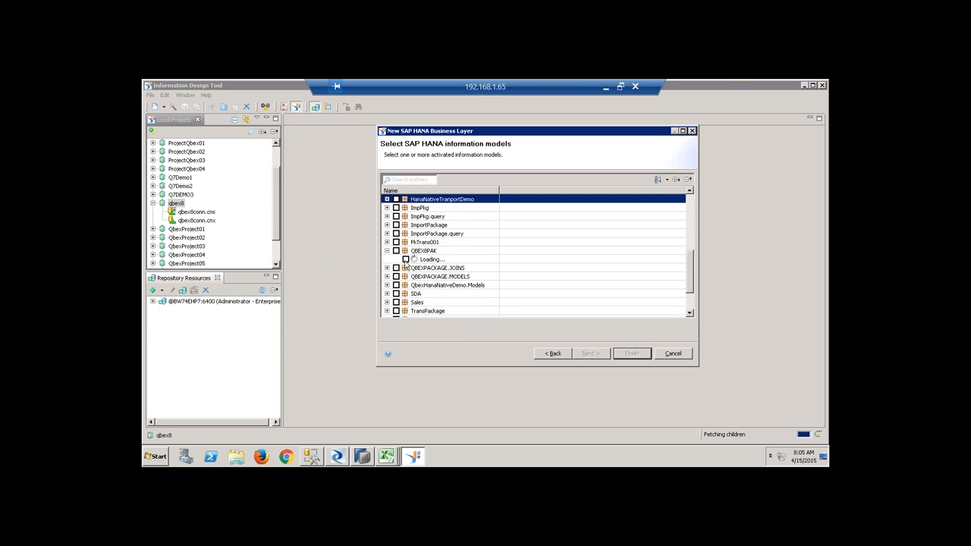
{"action": "left_click", "coordinate": [406, 260]}
{"action": "left_click", "coordinate": [624, 353]}
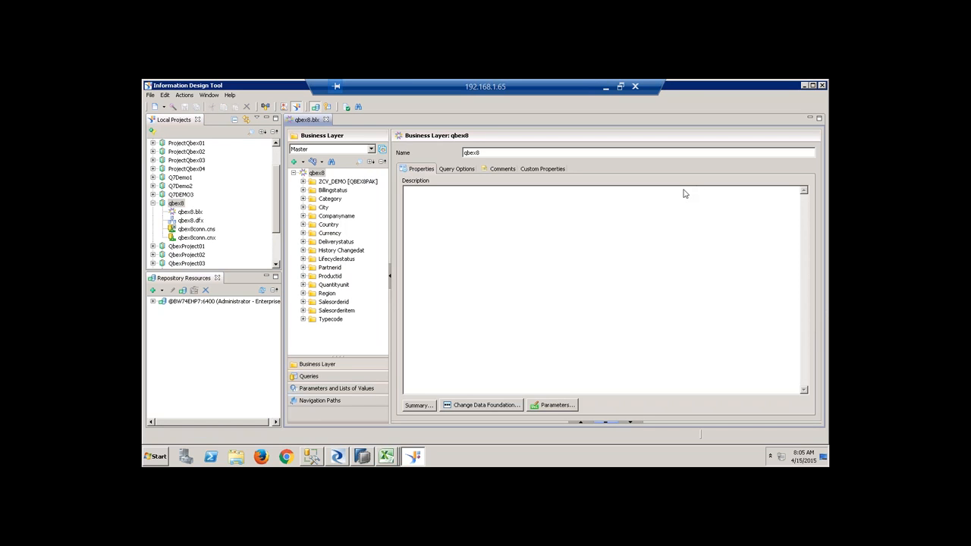
Add a query returning Companyname and Grossamount to the qbex8 business layer, previewing its rows.
{"action": "left_click", "coordinate": [303, 183]}
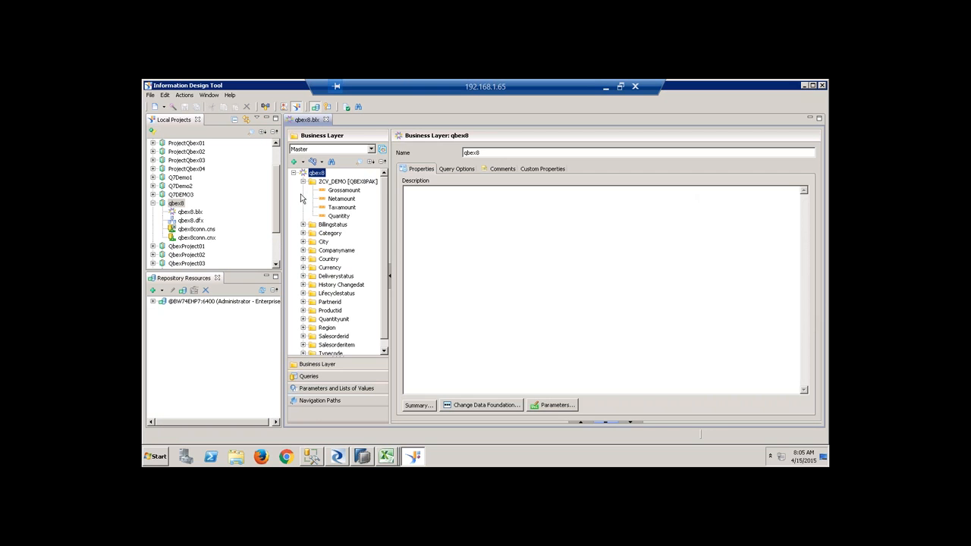
{"action": "left_click", "coordinate": [302, 182]}
{"action": "left_click", "coordinate": [303, 190]}
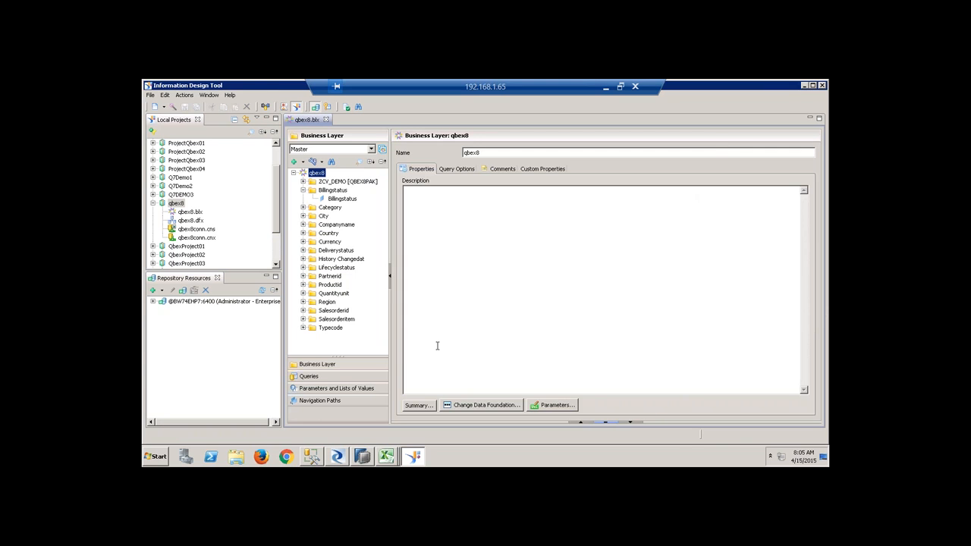
{"action": "left_click", "coordinate": [343, 378]}
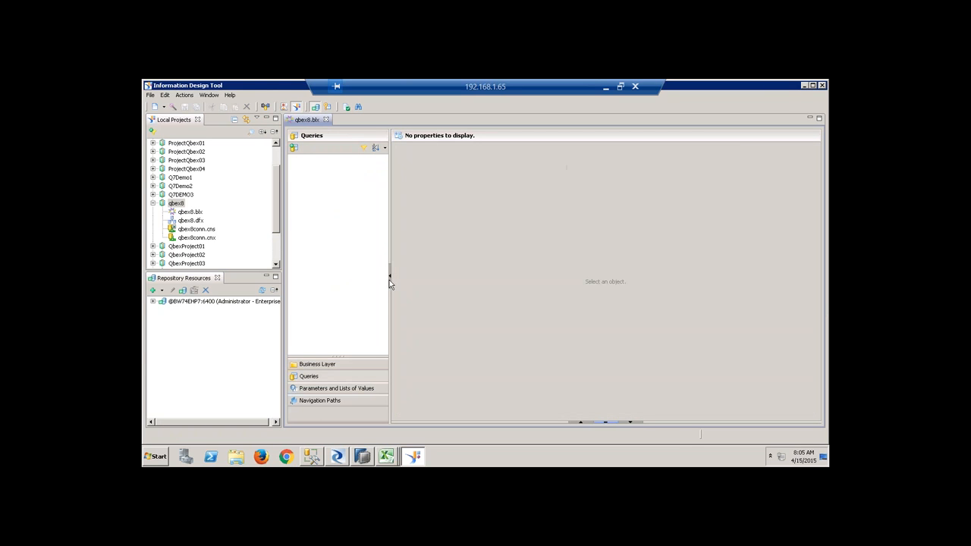
{"action": "left_click", "coordinate": [295, 150]}
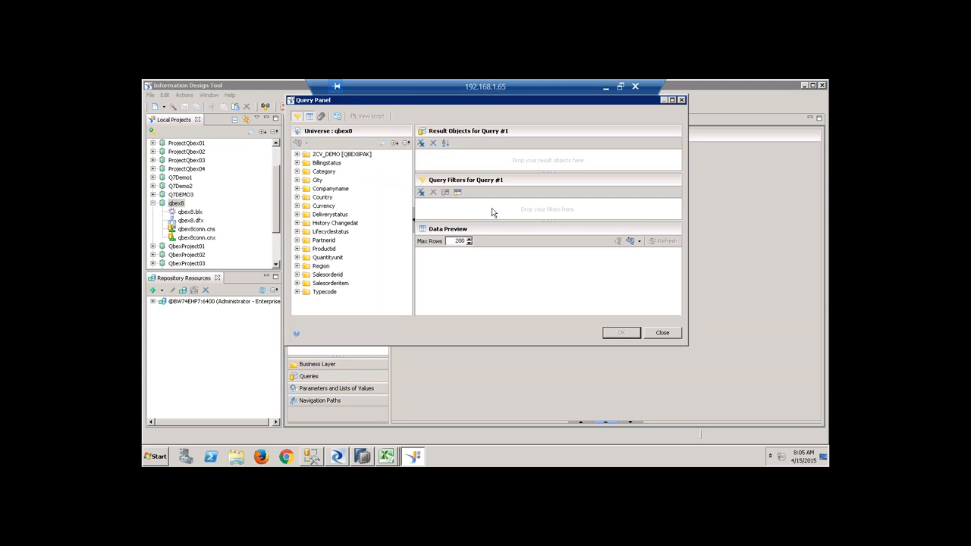
{"action": "left_click", "coordinate": [297, 189]}
{"action": "left_click_drag", "start_coordinate": [340, 197], "coordinate": [456, 163]}
{"action": "left_click", "coordinate": [298, 154]}
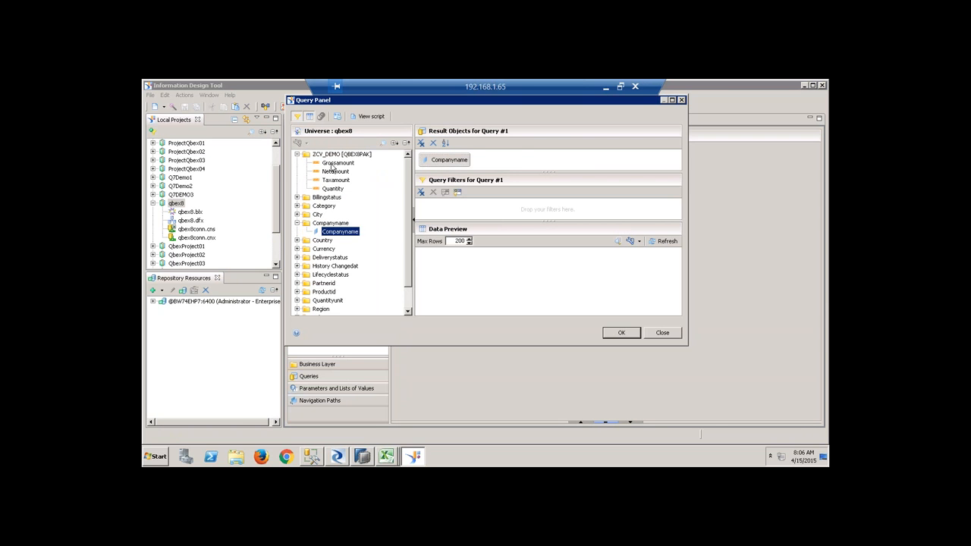
{"action": "left_click_drag", "start_coordinate": [335, 163], "coordinate": [524, 161]}
{"action": "left_click", "coordinate": [667, 241]}
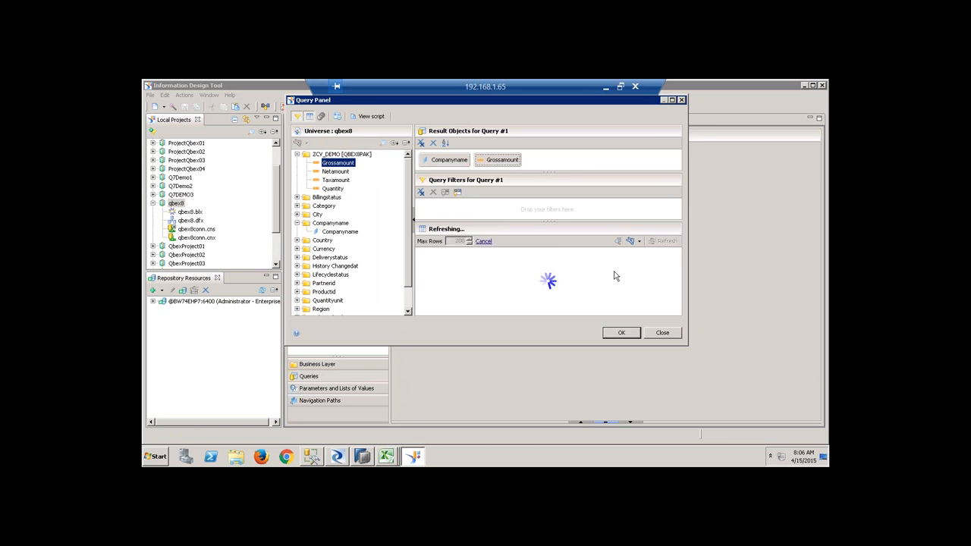
{"action": "left_click", "coordinate": [622, 333]}
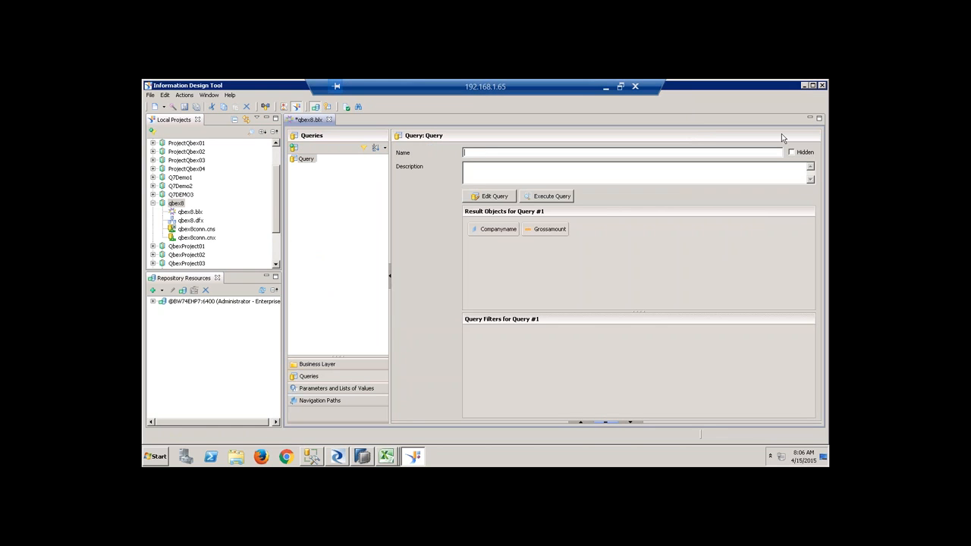
Close qbex8.blx with its changes saved, and open the qbex8.dfx data foundation.
{"action": "left_click", "coordinate": [330, 120]}
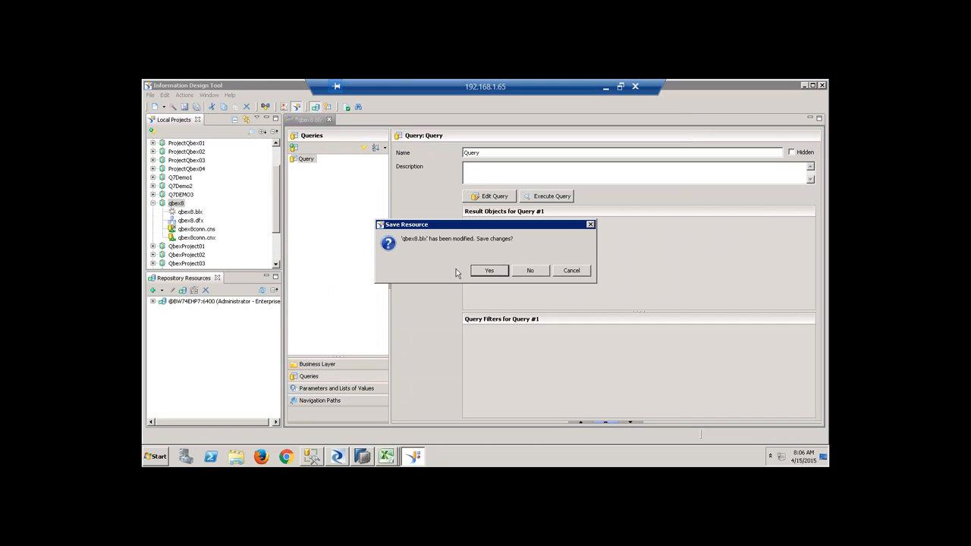
{"action": "left_click", "coordinate": [494, 271]}
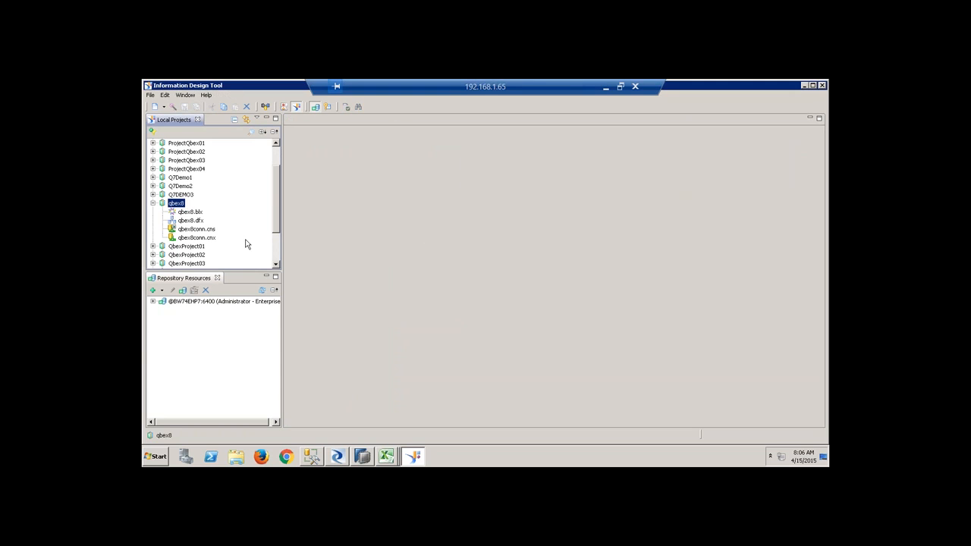
{"action": "double_click", "coordinate": [190, 220]}
Test qbex8conn, switch the data foundation to the secured qbex8conn.cns connection, and save.
{"action": "left_click", "coordinate": [329, 162]}
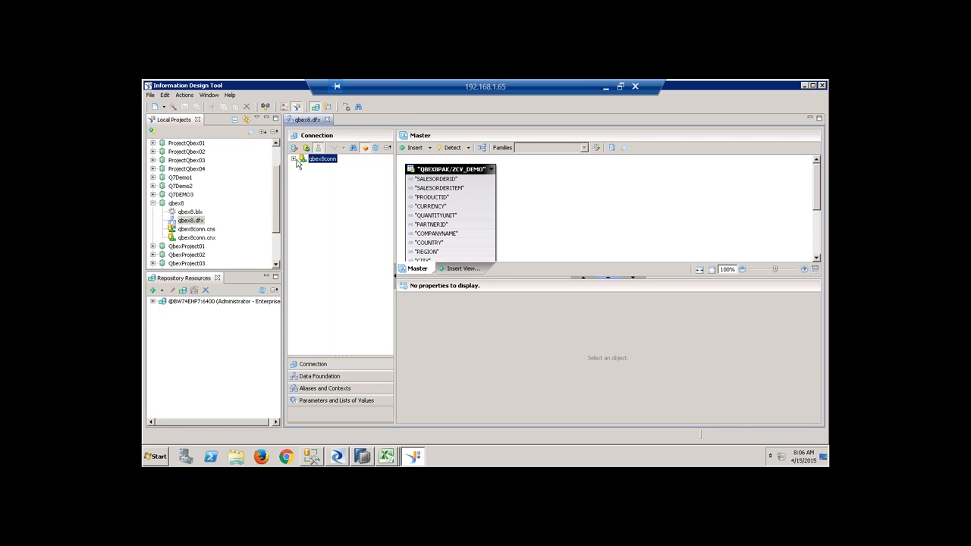
{"action": "left_click", "coordinate": [306, 148]}
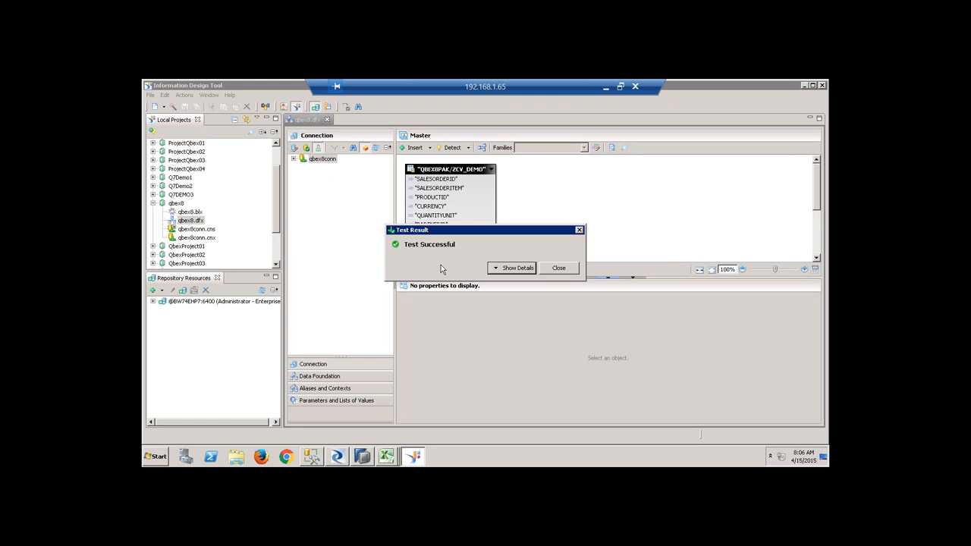
{"action": "left_click", "coordinate": [559, 268]}
{"action": "right_click", "coordinate": [322, 161]}
{"action": "left_click", "coordinate": [343, 174]}
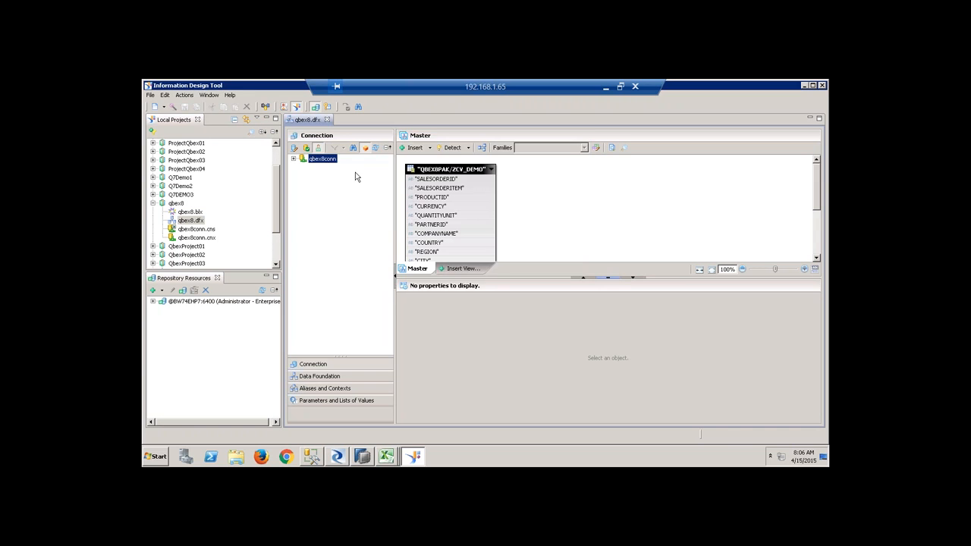
{"action": "left_click", "coordinate": [403, 201]}
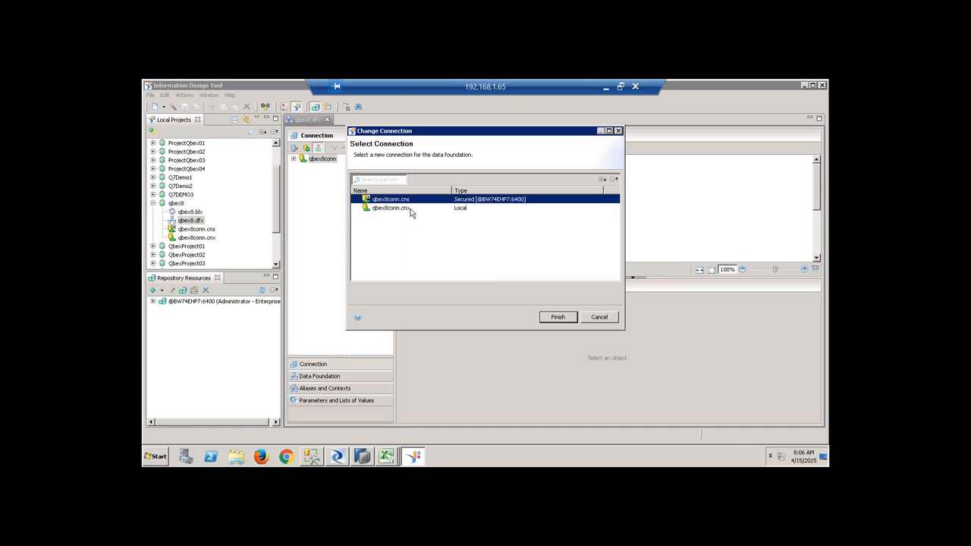
{"action": "left_click", "coordinate": [558, 318]}
{"action": "left_click", "coordinate": [184, 107]}
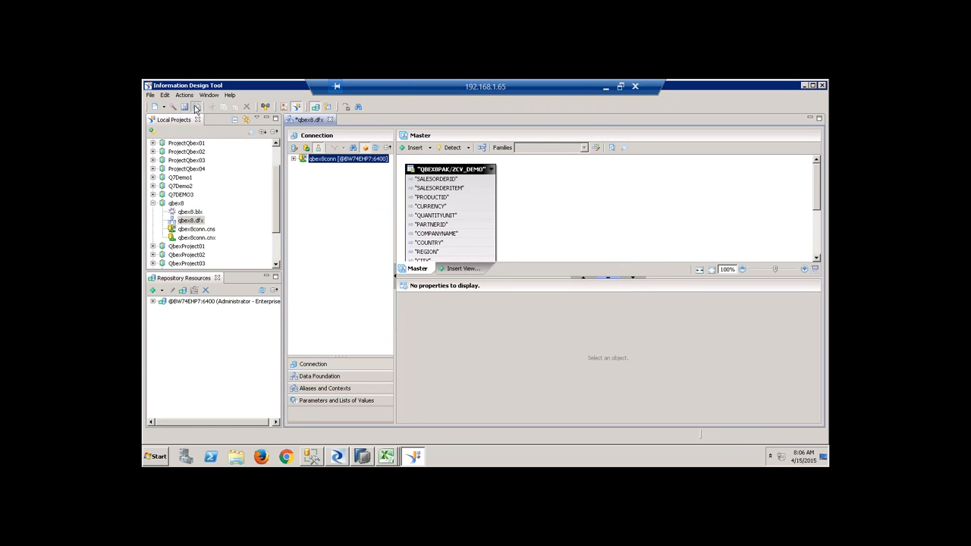
Publish qbex8.blx as a universe into the repository's Universes folder.
{"action": "left_click", "coordinate": [193, 214]}
{"action": "right_click", "coordinate": [196, 215]}
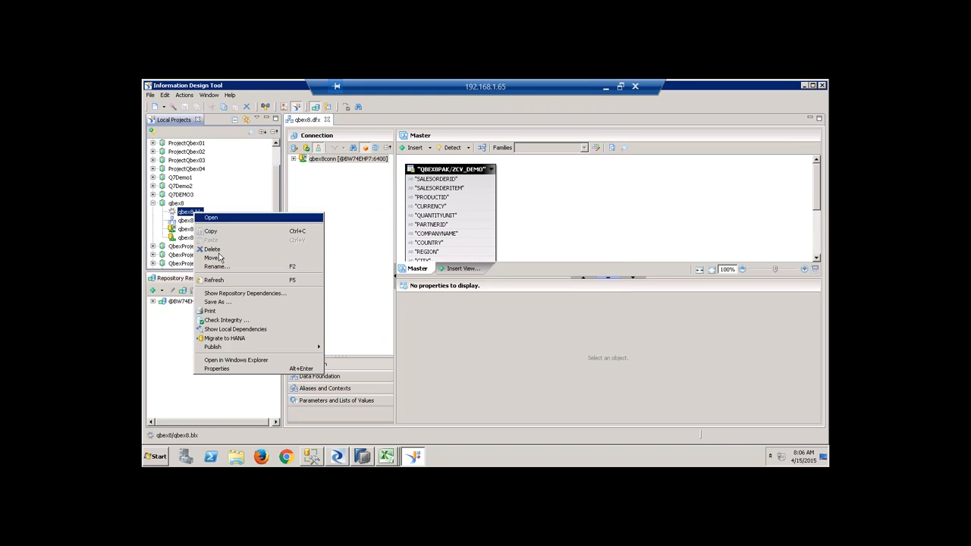
{"action": "mouse_move", "coordinate": [250, 347]}
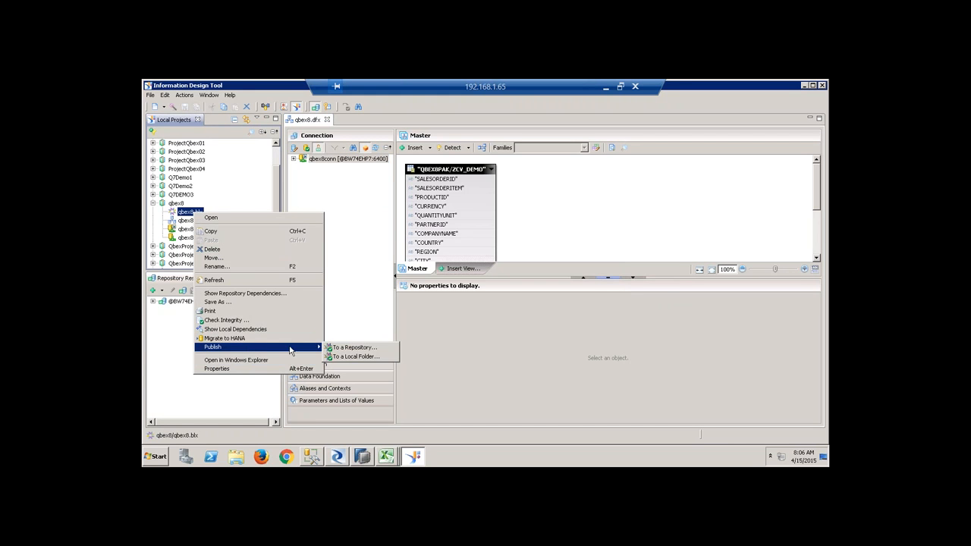
{"action": "left_click", "coordinate": [342, 348]}
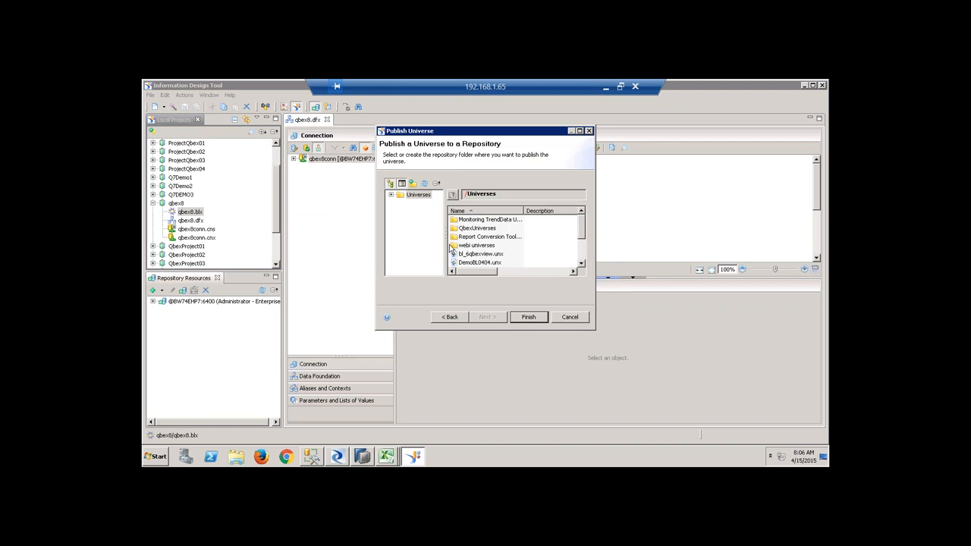
{"action": "left_click", "coordinate": [529, 317]}
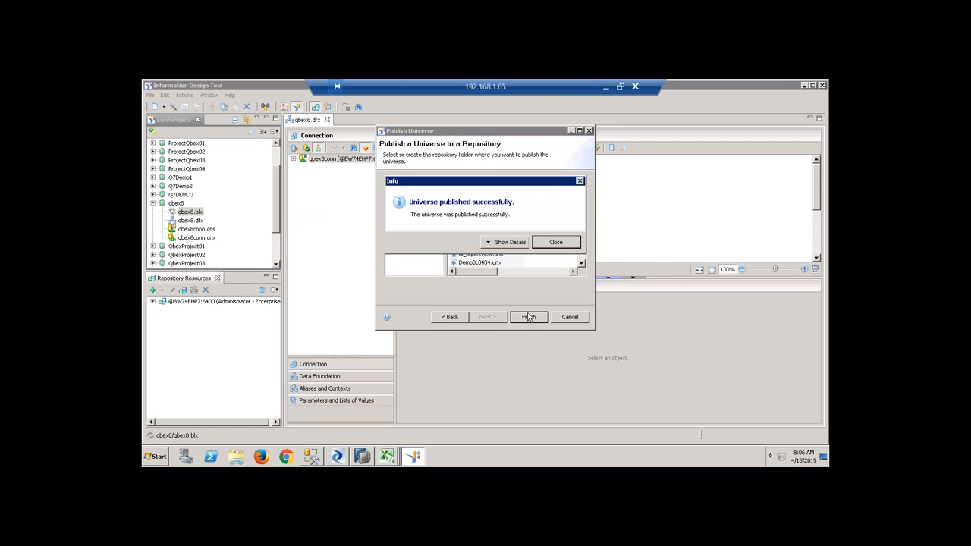
{"action": "left_click", "coordinate": [555, 242]}
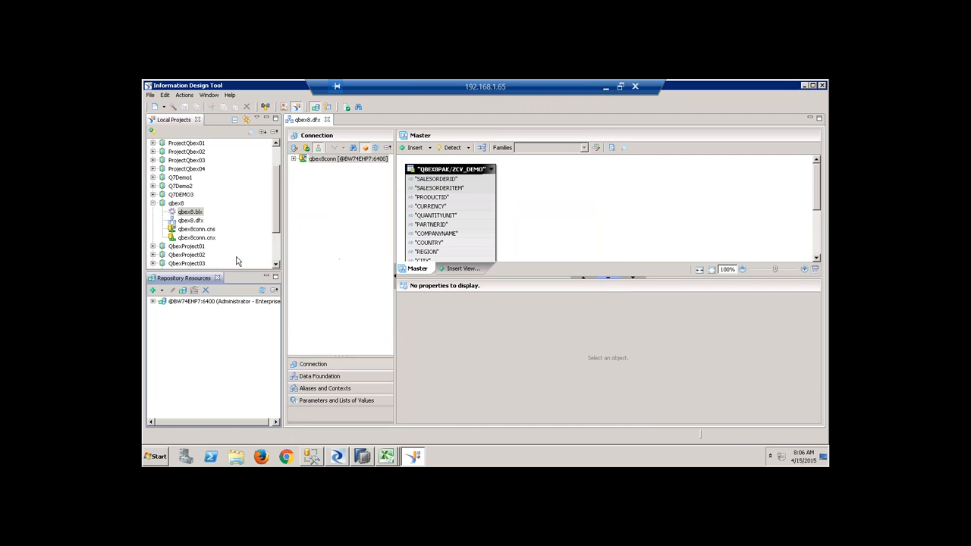
{"action": "left_click", "coordinate": [153, 460]}
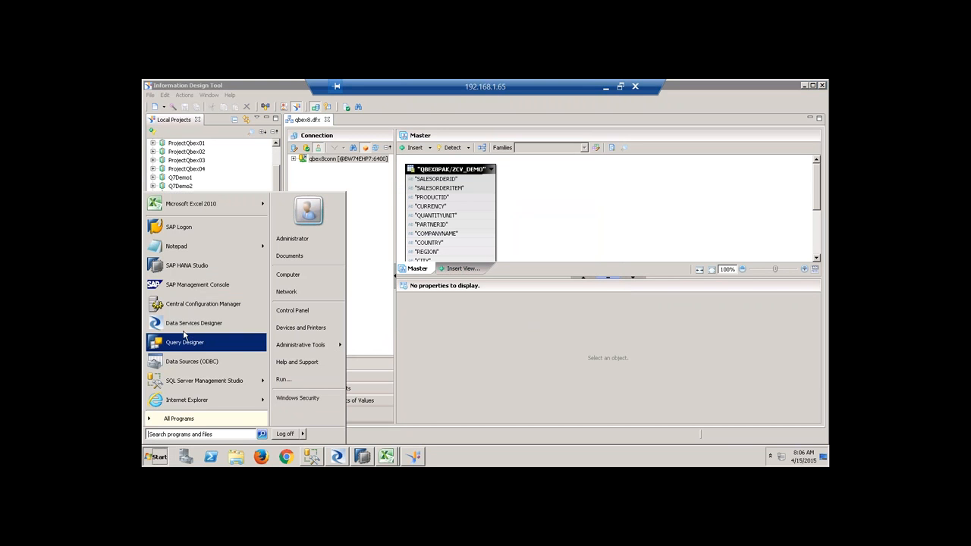
Launch Web Intelligence Rich Client from the SAP BusinessObjects BI platform 4 Client Start menu folder.
{"action": "left_click", "coordinate": [179, 419]}
{"action": "left_click", "coordinate": [206, 334]}
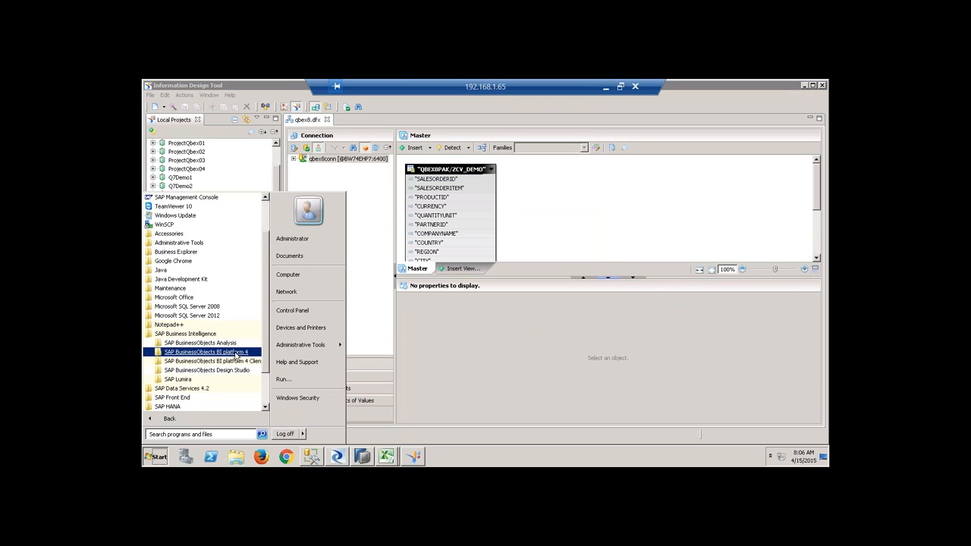
{"action": "left_click", "coordinate": [237, 361]}
{"action": "left_click", "coordinate": [199, 389]}
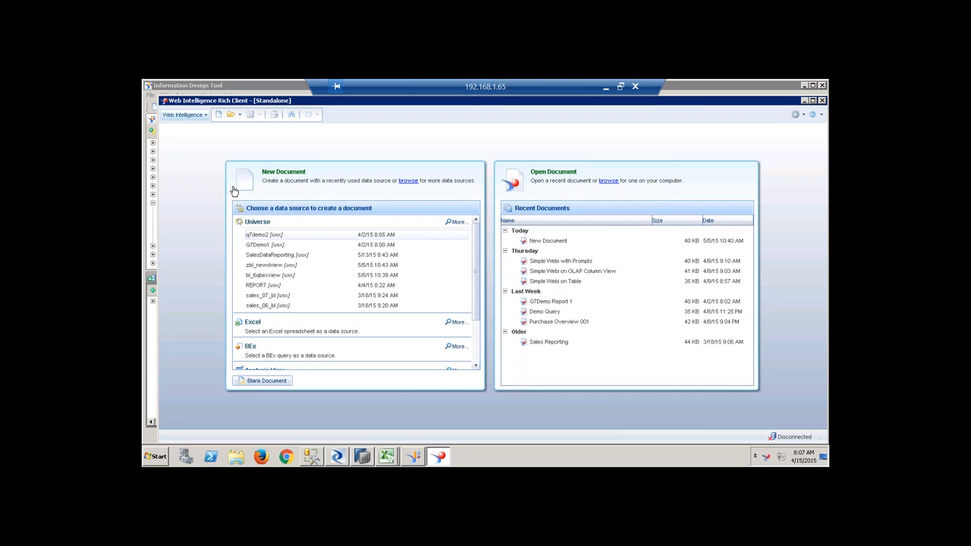
Create a new universe-based document, log on with the administrator password, and select qbex8.unx.
{"action": "left_click", "coordinate": [219, 114]}
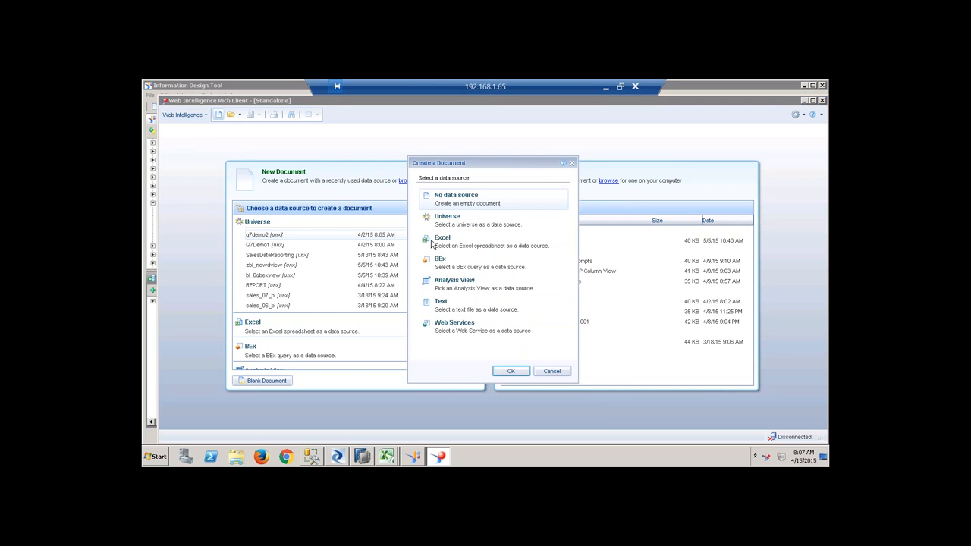
{"action": "left_click", "coordinate": [457, 226]}
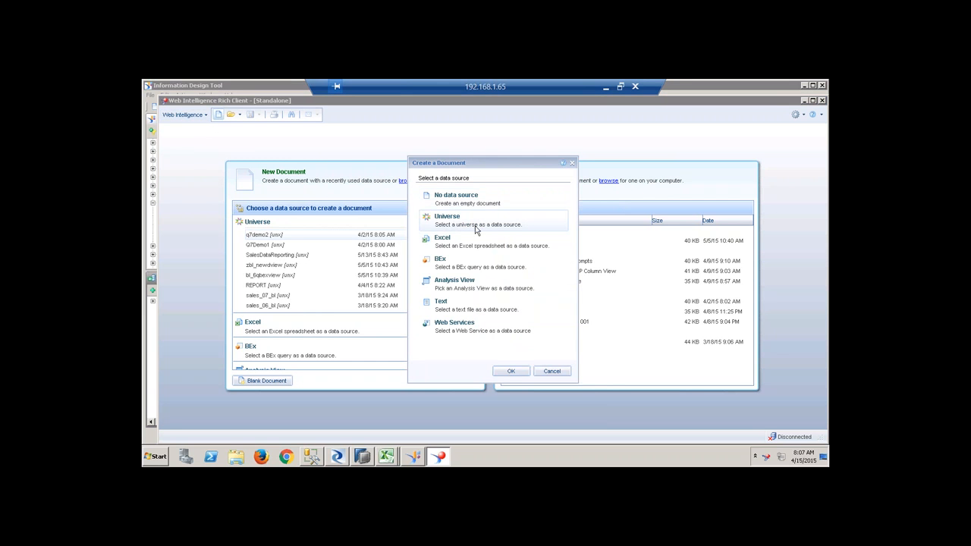
{"action": "left_click", "coordinate": [511, 371]}
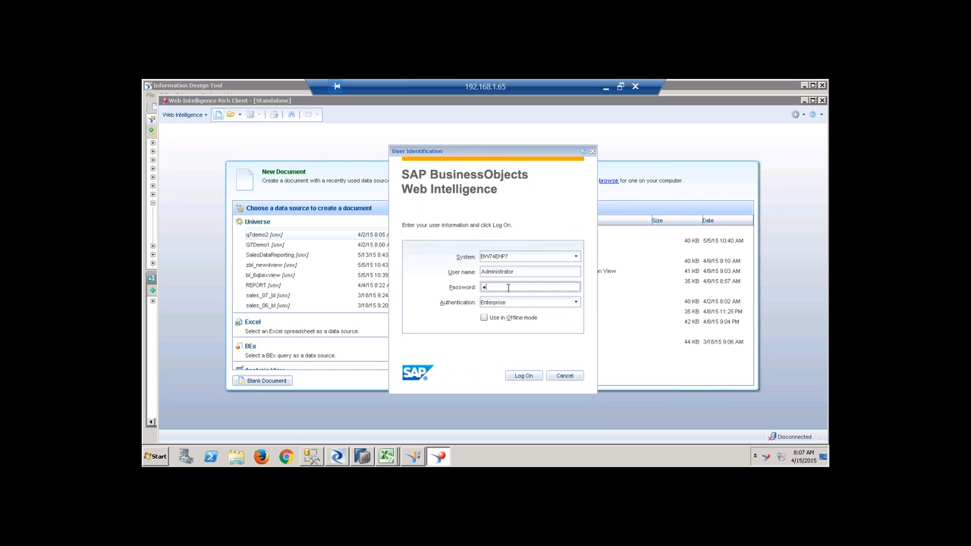
{"action": "type", "text": "*******"}
{"action": "left_click", "coordinate": [534, 376]}
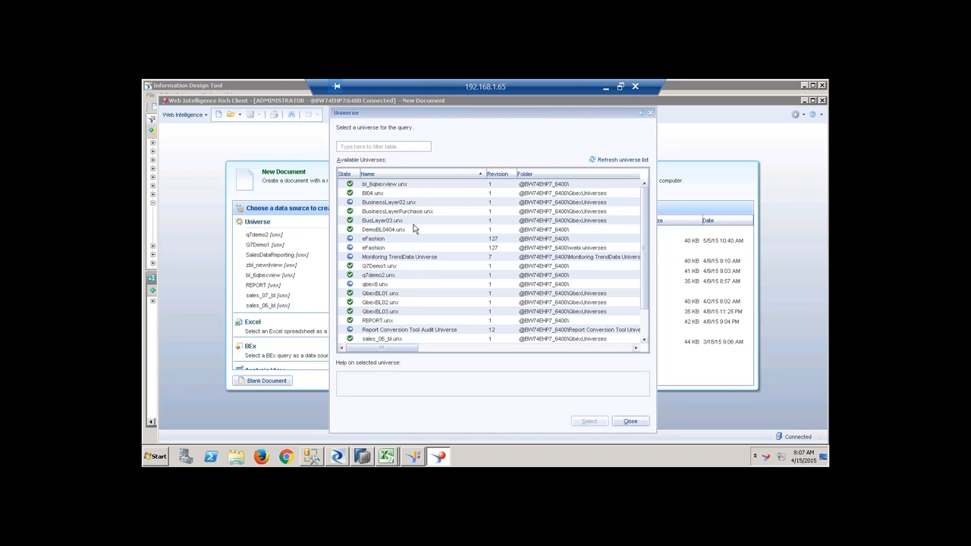
{"action": "left_click", "coordinate": [376, 284]}
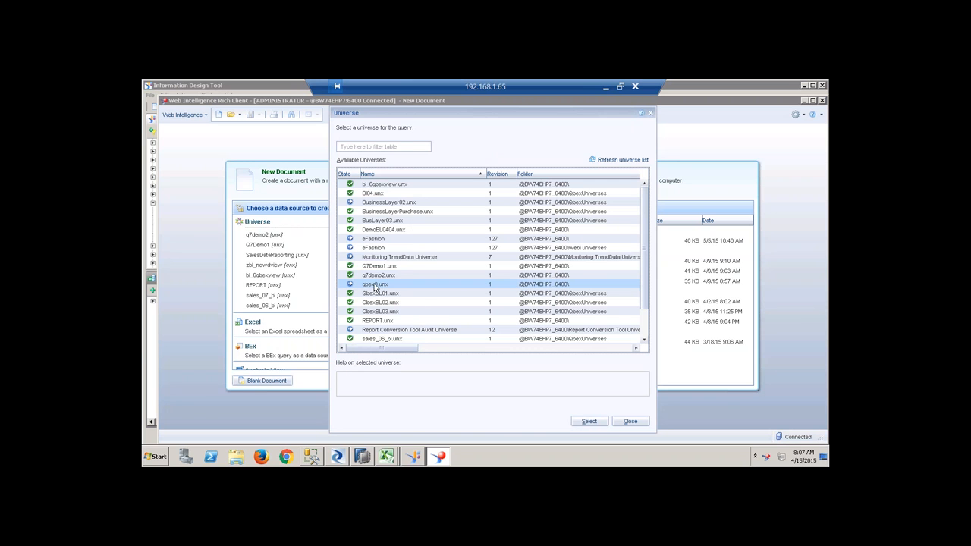
{"action": "left_click", "coordinate": [599, 422]}
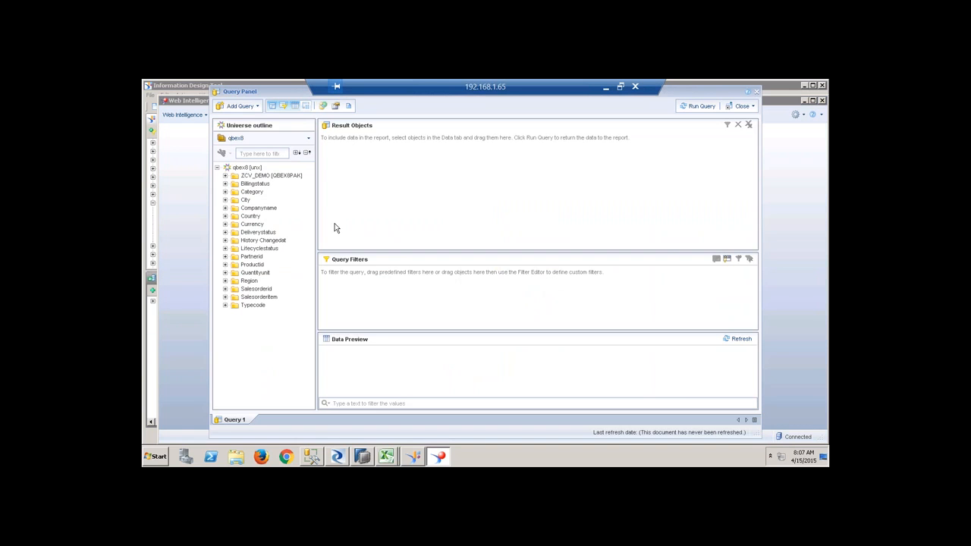
Put Country, Companyname and Grossamount into Result Objects and run the query into Report 1.
{"action": "left_click", "coordinate": [226, 176]}
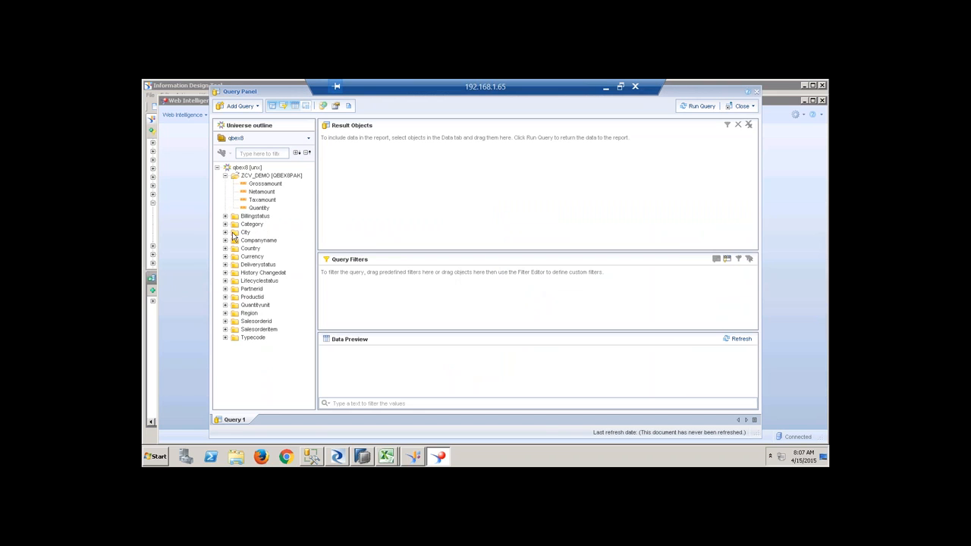
{"action": "left_click", "coordinate": [226, 240]}
{"action": "left_click", "coordinate": [225, 257]}
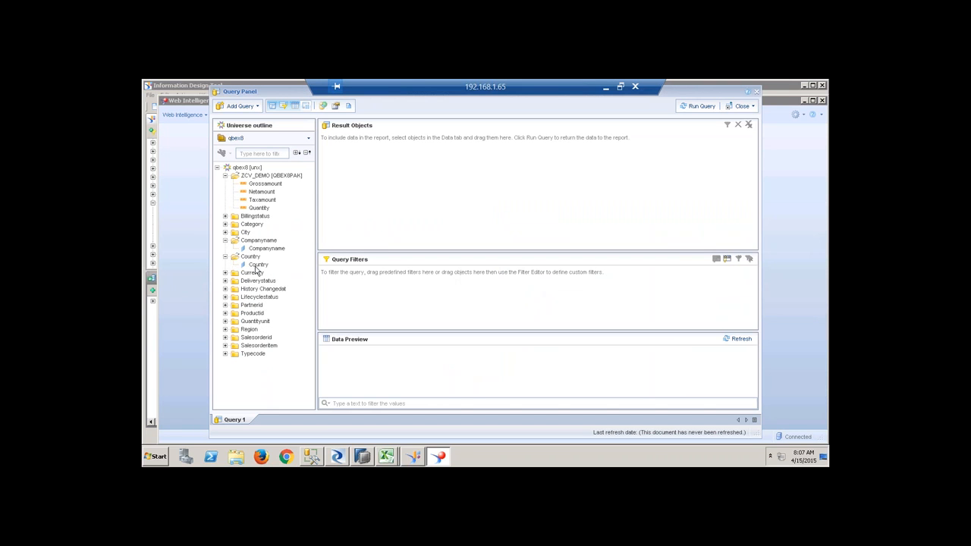
{"action": "double_click", "coordinate": [258, 264]}
{"action": "left_click_drag", "start_coordinate": [276, 250], "coordinate": [340, 231]}
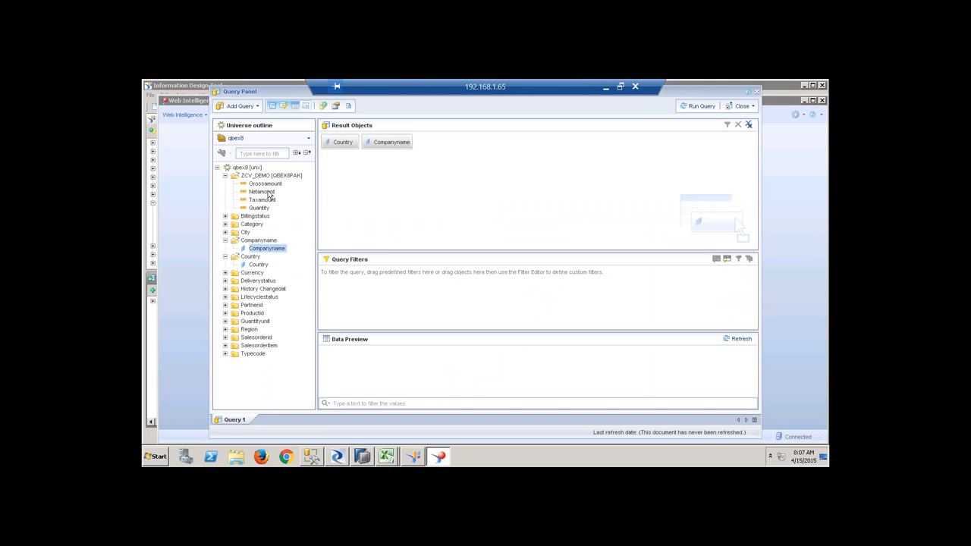
{"action": "left_click_drag", "start_coordinate": [266, 184], "coordinate": [372, 191]}
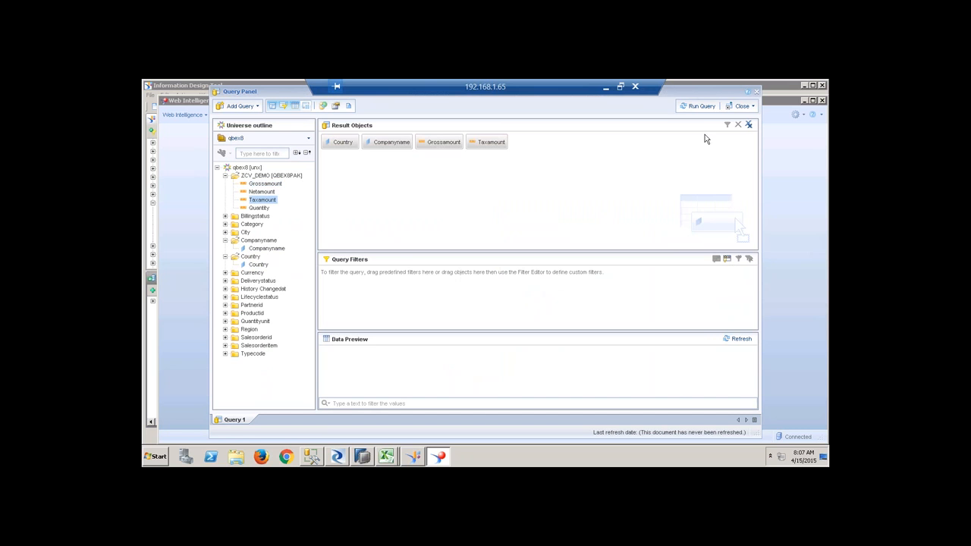
{"action": "left_click", "coordinate": [696, 104]}
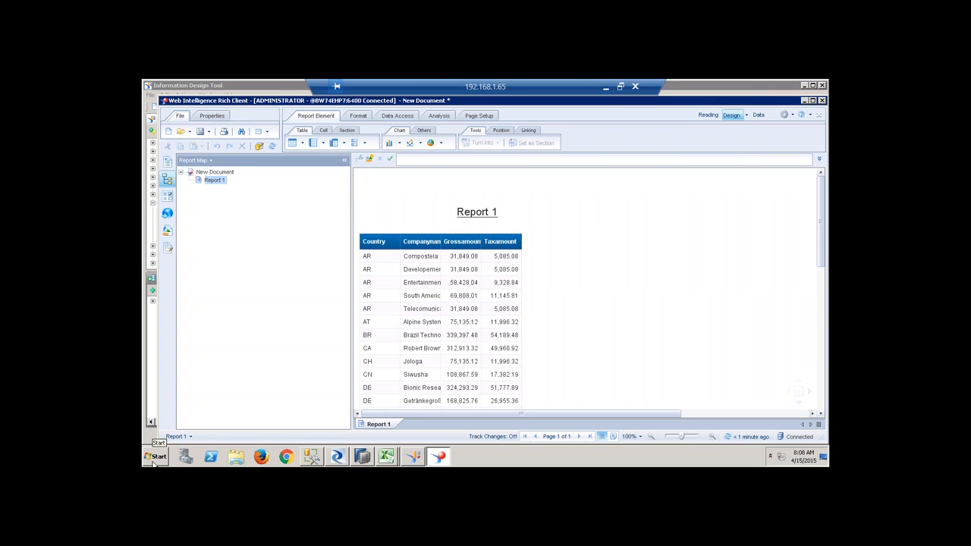
{"action": "left_click", "coordinate": [152, 461]}
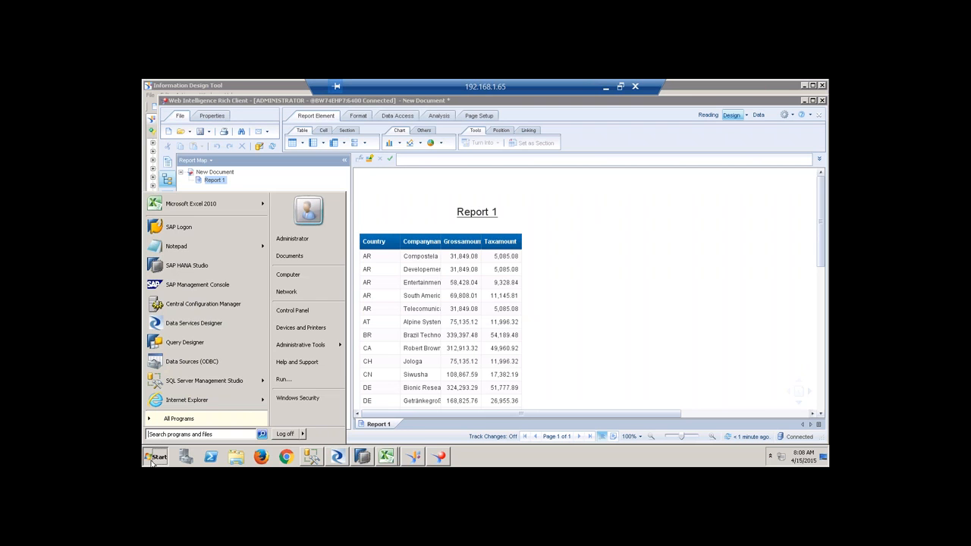
Launch Design Studio (64 bit) from the SAP Business Intelligence Start menu group and skip the HANA logon.
{"action": "left_click", "coordinate": [181, 419]}
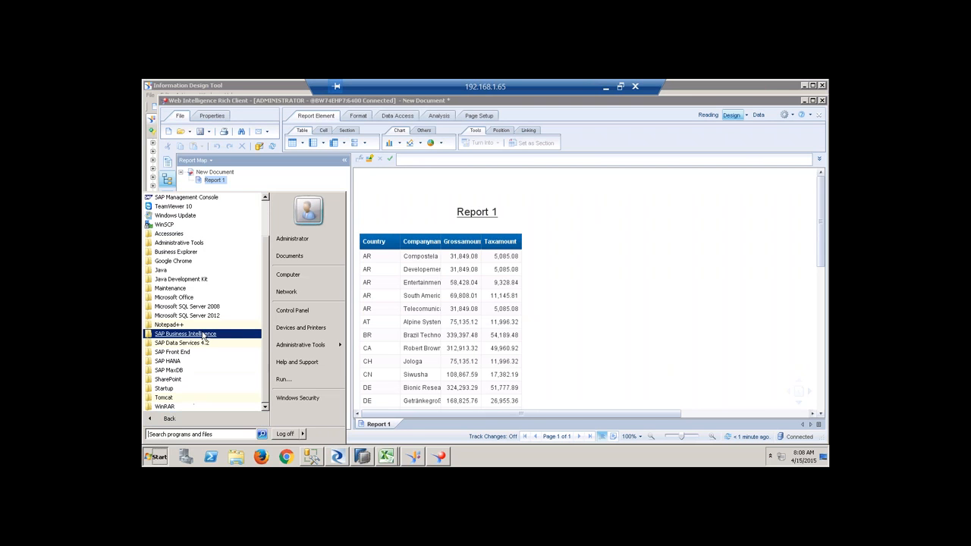
{"action": "left_click", "coordinate": [204, 335]}
{"action": "left_click", "coordinate": [237, 371]}
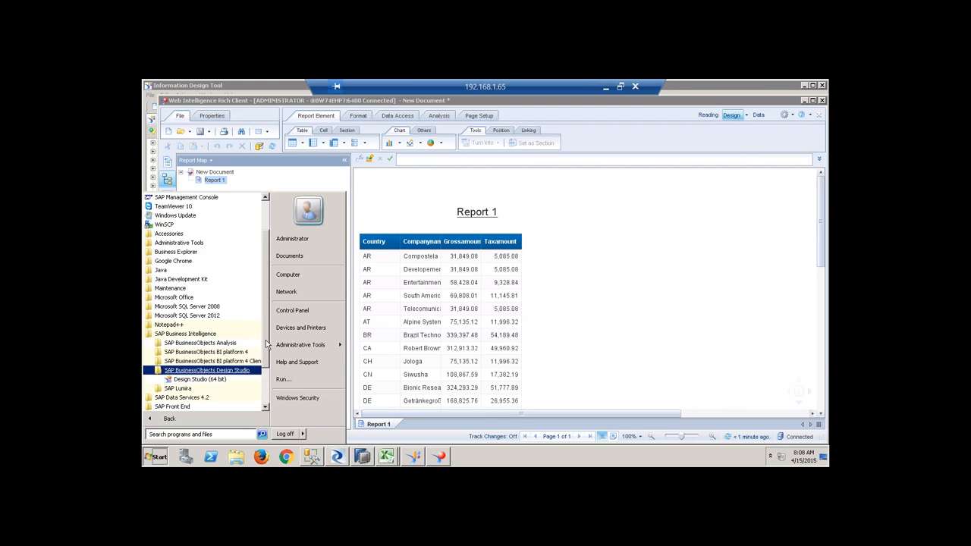
{"action": "scroll", "coordinate": [268, 329], "scroll_direction": "down", "scroll_amount": 2}
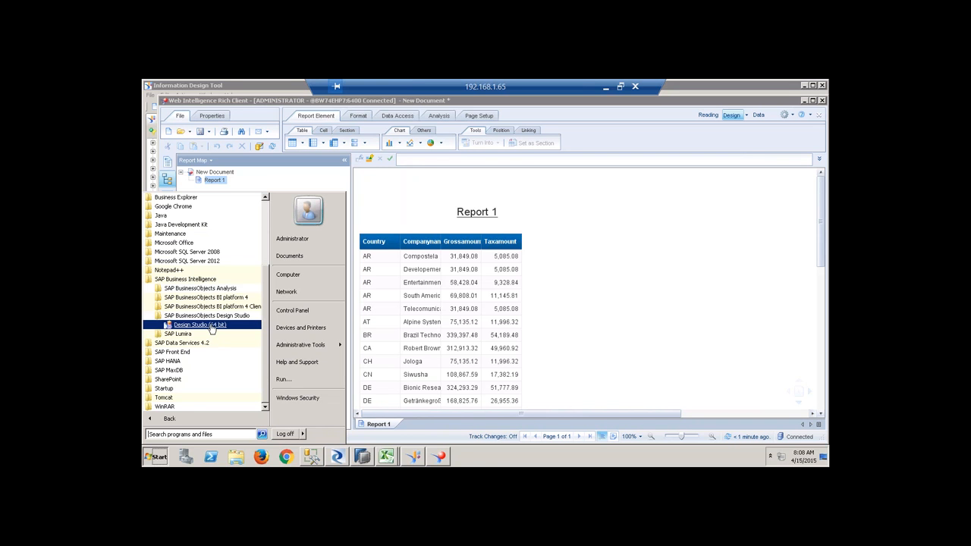
{"action": "left_click", "coordinate": [211, 326]}
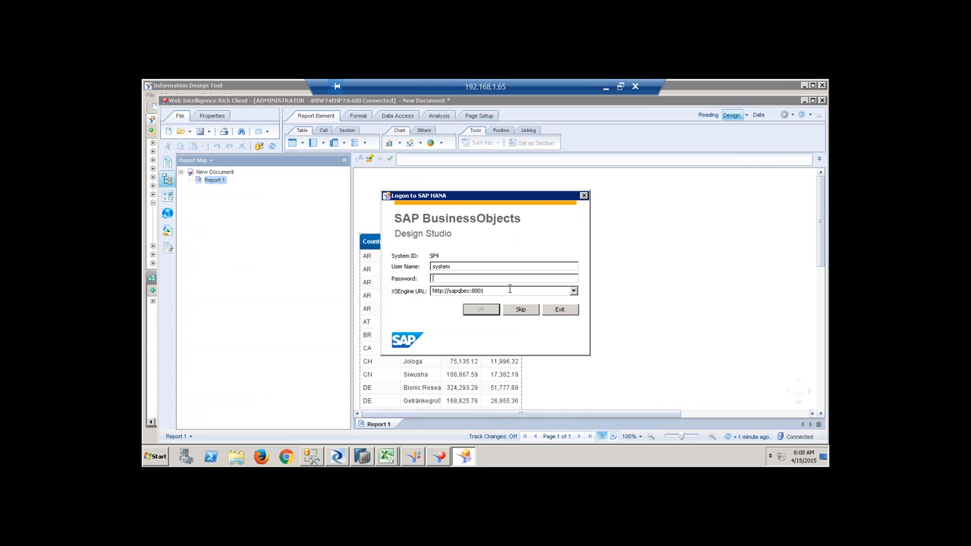
{"action": "left_click", "coordinate": [520, 310]}
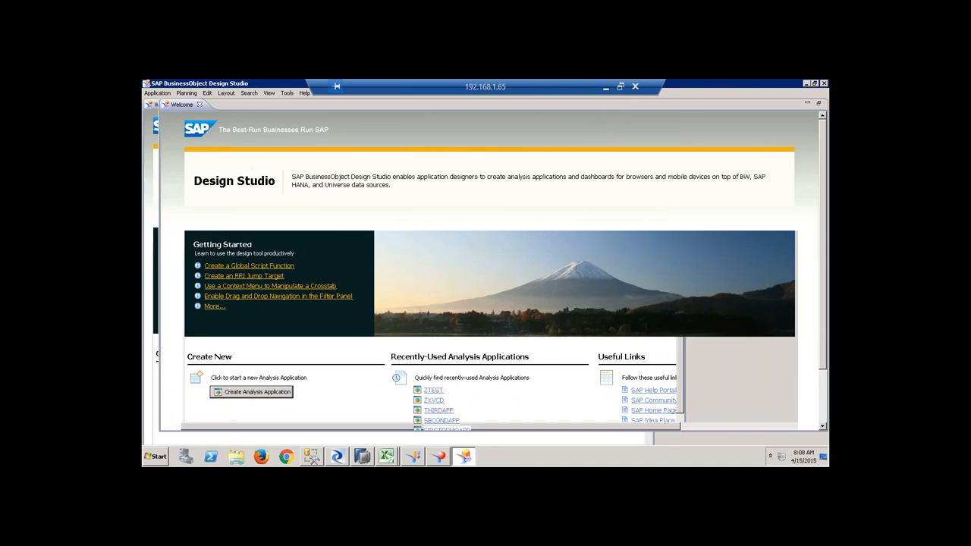
Set Preferred Startup Mode to SAP BusinessObjects BI Platform, restart, and log on to the platform.
{"action": "left_click", "coordinate": [287, 92]}
{"action": "left_click", "coordinate": [300, 128]}
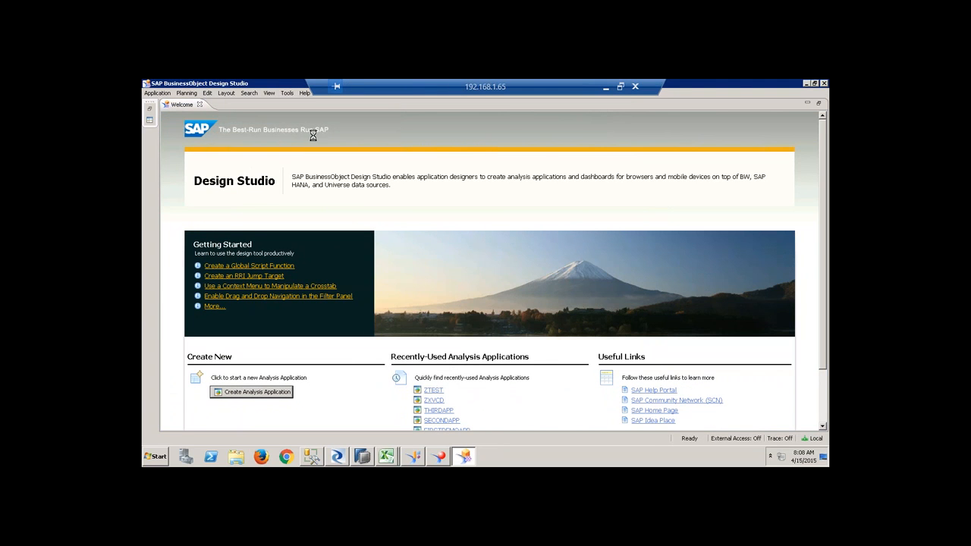
{"action": "left_click", "coordinate": [431, 133]}
{"action": "left_click", "coordinate": [381, 149]}
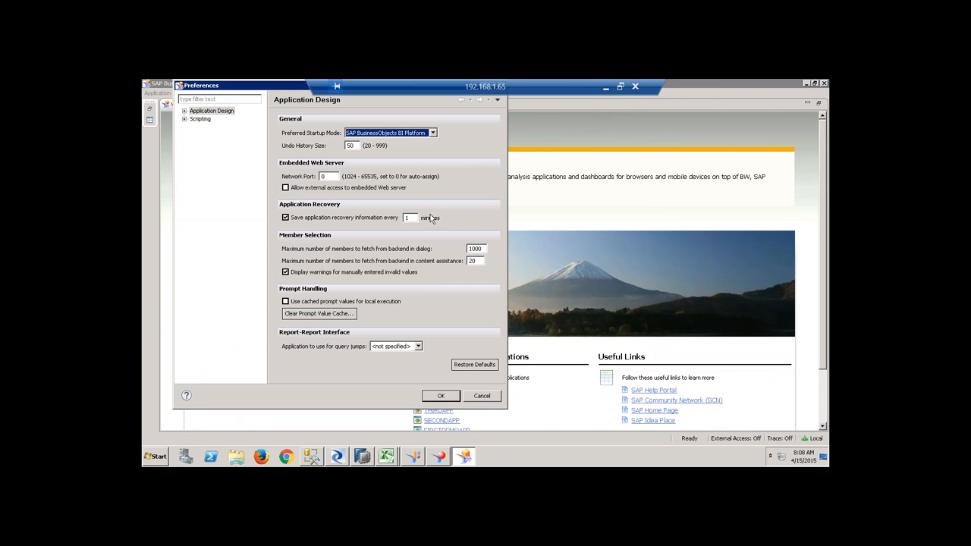
{"action": "left_click", "coordinate": [441, 397]}
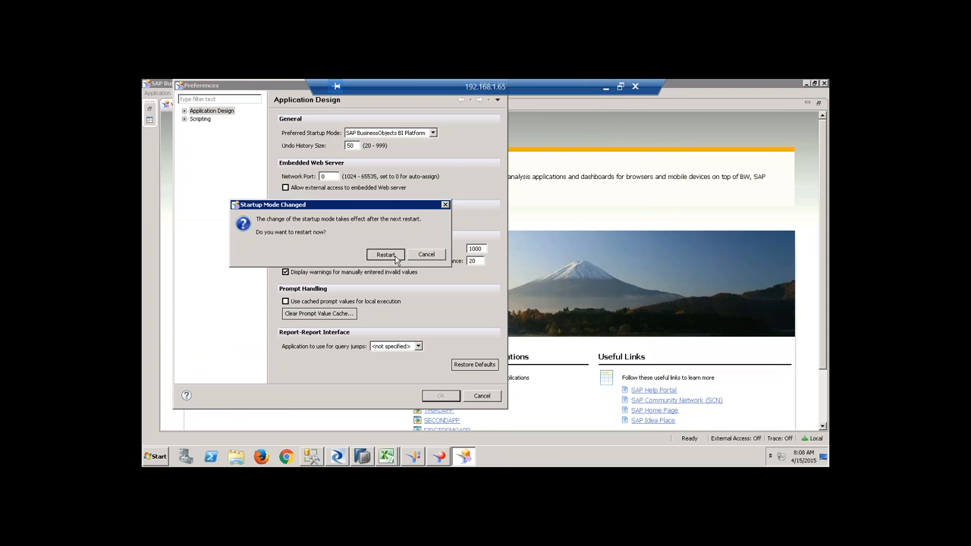
{"action": "left_click", "coordinate": [385, 254]}
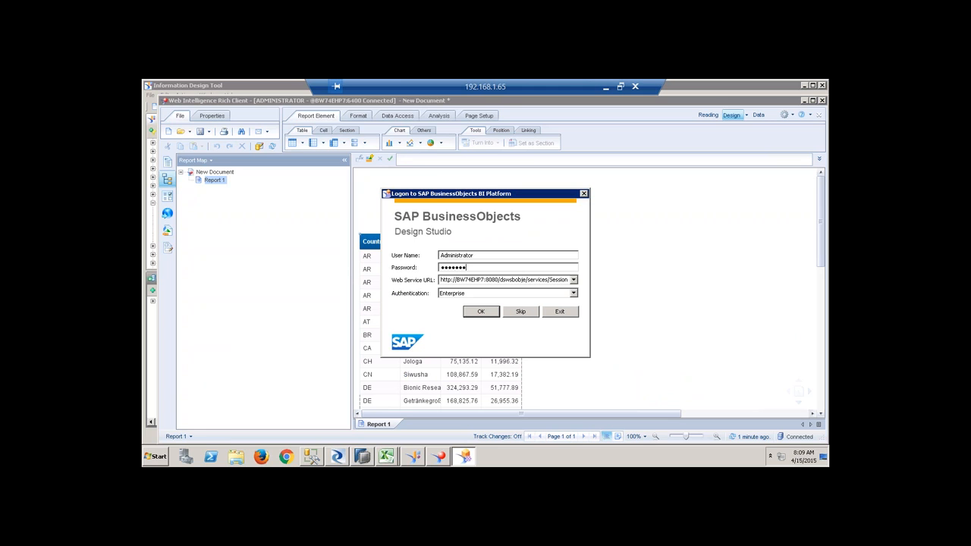
{"action": "type", "text": "1"}
{"action": "key", "text": "Return"}
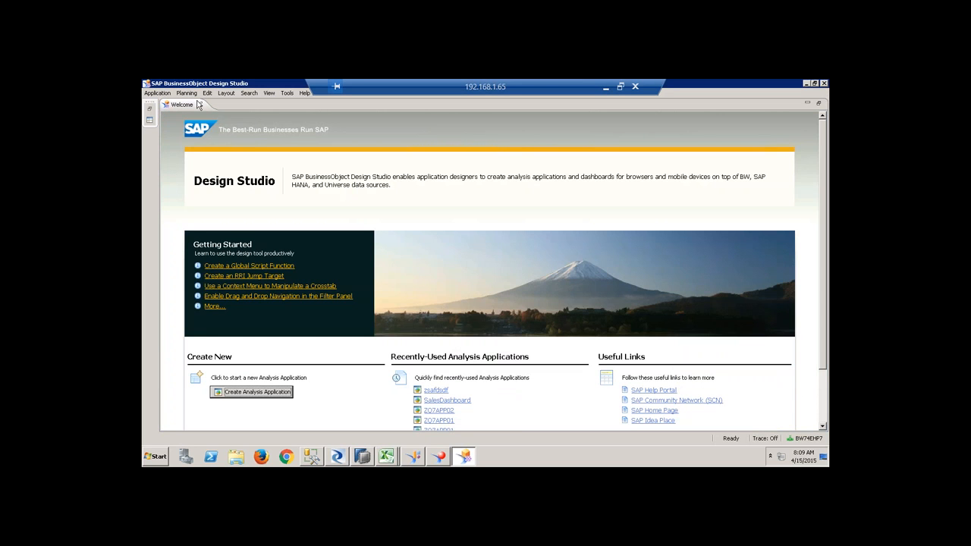
Create the Desktop Browser application qbex8 and bring up options for its Data Sources node.
{"action": "left_click", "coordinate": [199, 104]}
{"action": "left_click", "coordinate": [151, 103]}
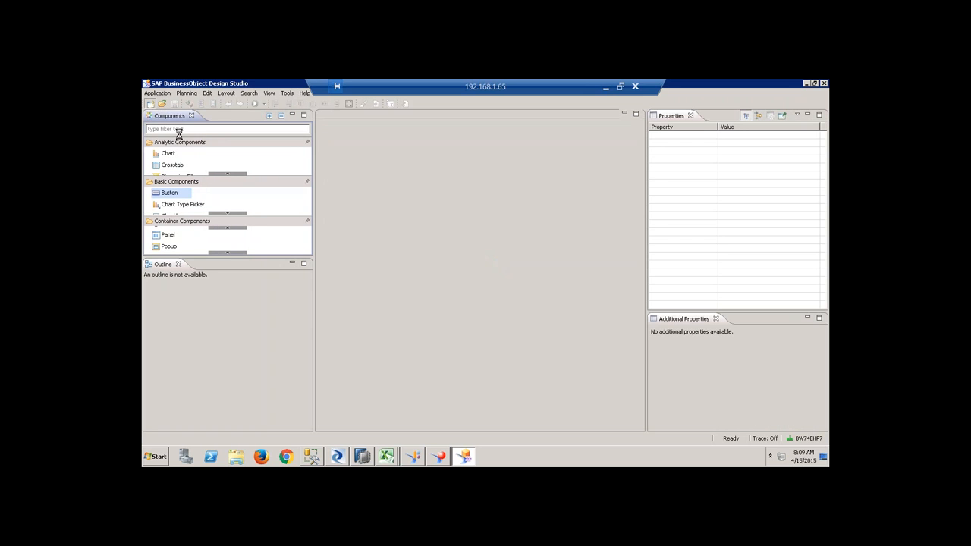
{"action": "type", "text": "qb"}
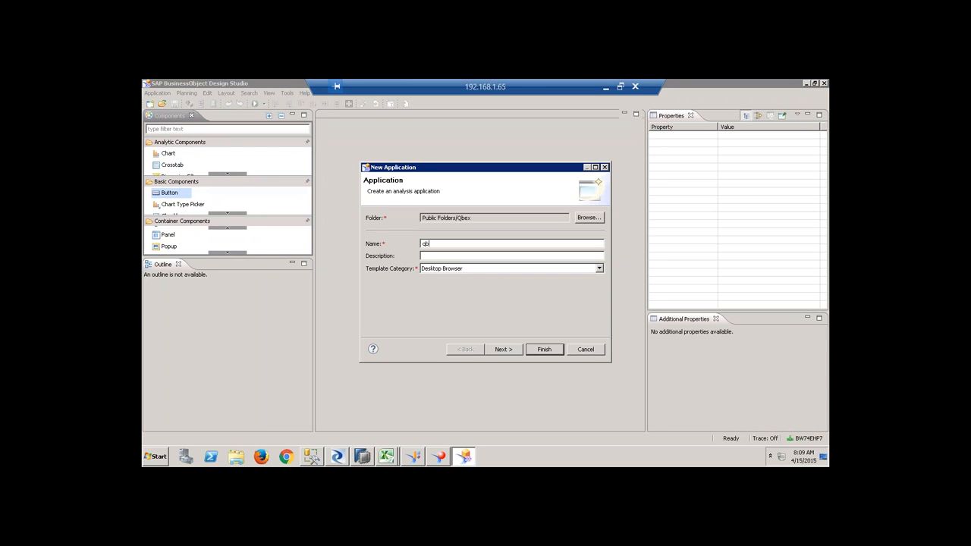
{"action": "type", "text": "ex8"}
{"action": "key", "text": "Tab"}
{"action": "left_click", "coordinate": [462, 271]}
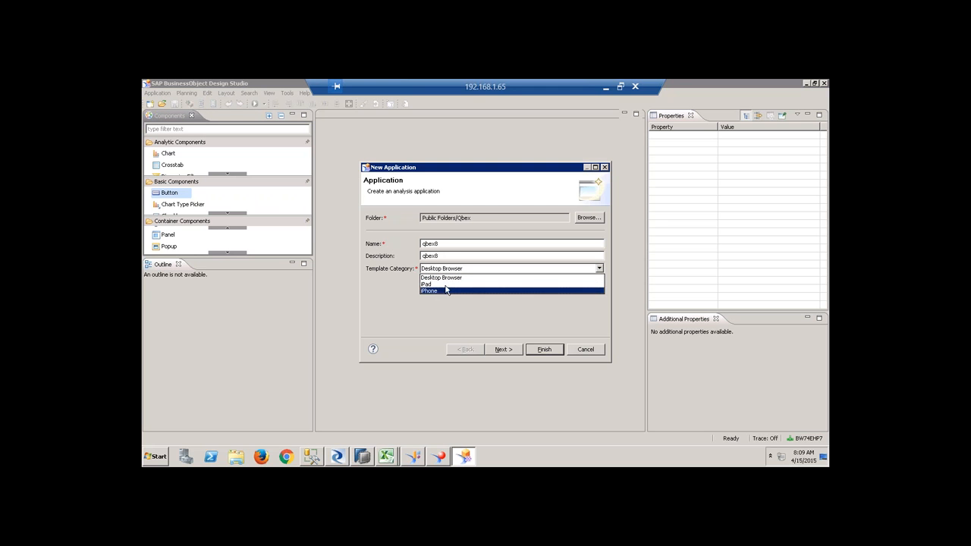
{"action": "left_click", "coordinate": [453, 278]}
{"action": "left_click", "coordinate": [504, 349]}
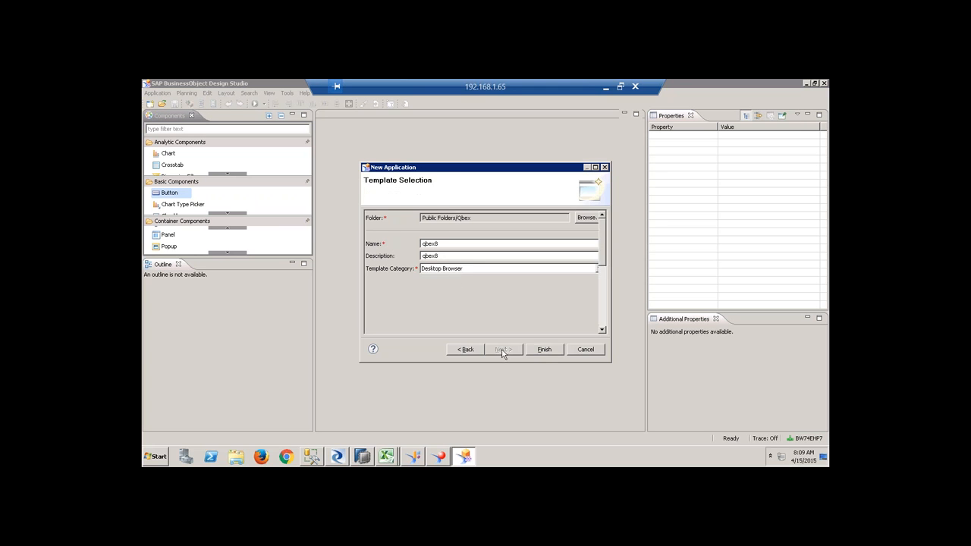
{"action": "left_click", "coordinate": [544, 349]}
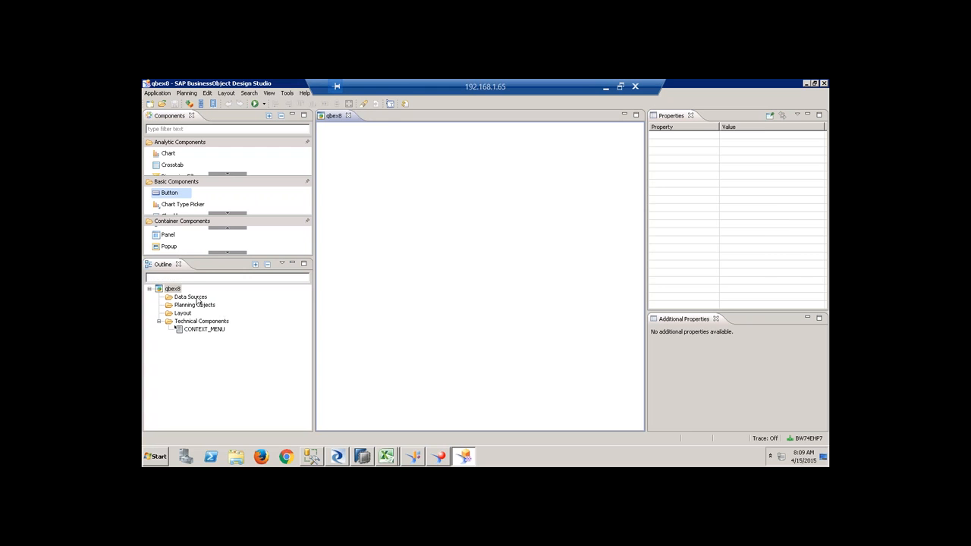
{"action": "left_click", "coordinate": [198, 298]}
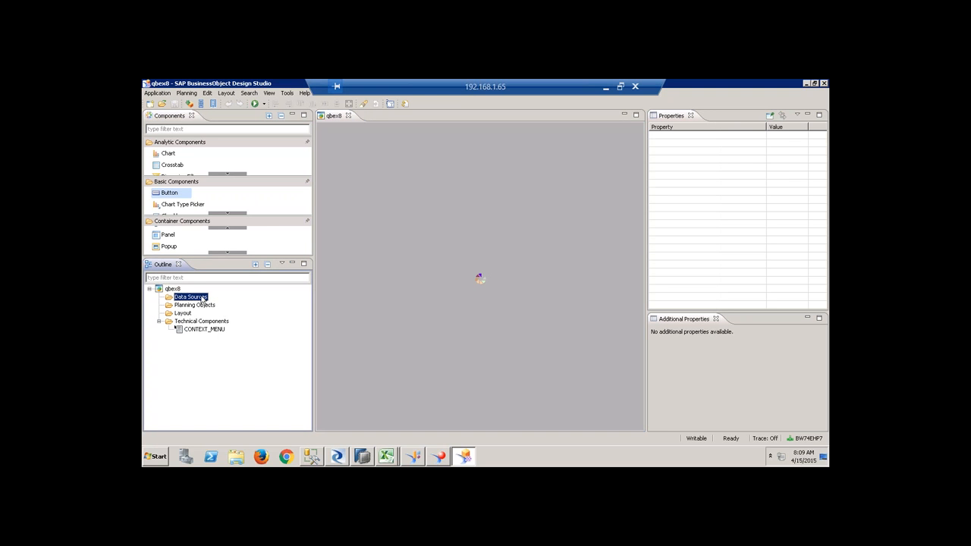
{"action": "right_click", "coordinate": [203, 299]}
Add data source DS_1 on CONNOLAPHANA bound to the QBEX8PAK/ZCV_DEMO calculation view.
{"action": "left_click", "coordinate": [228, 303]}
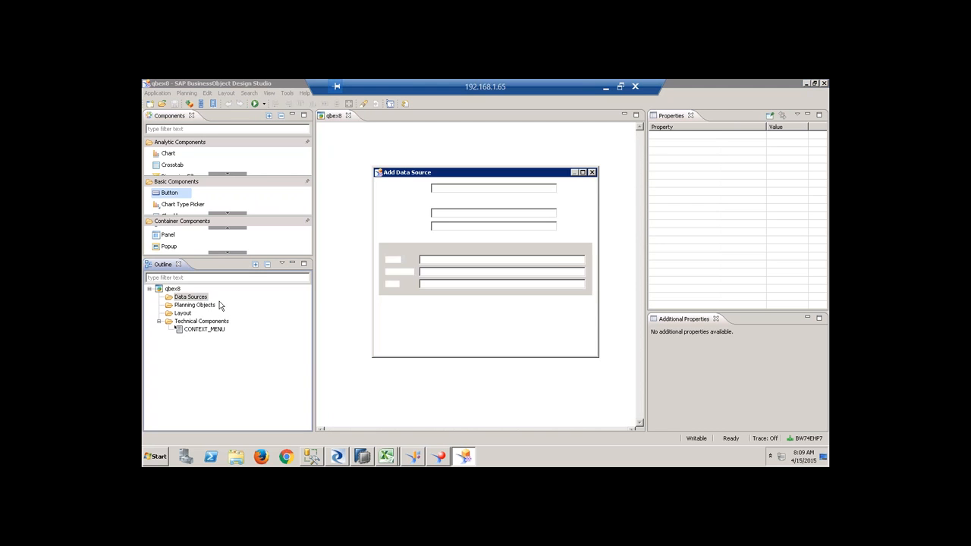
{"action": "left_click", "coordinate": [575, 188]}
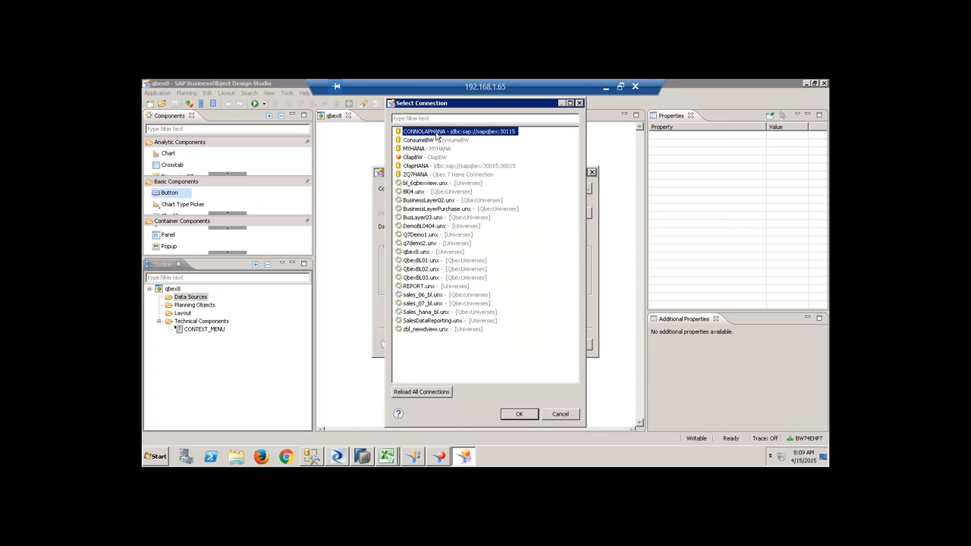
{"action": "double_click", "coordinate": [447, 132]}
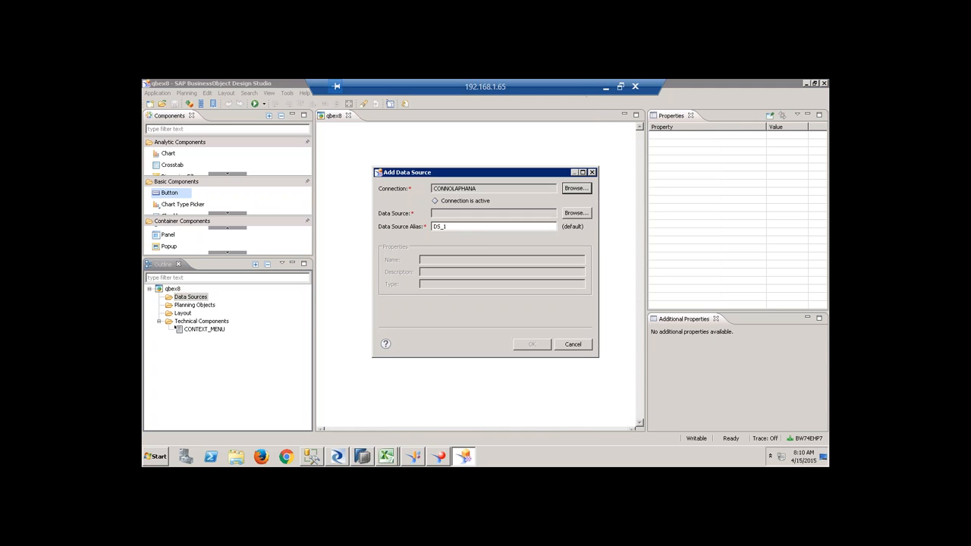
{"action": "left_click", "coordinate": [577, 214]}
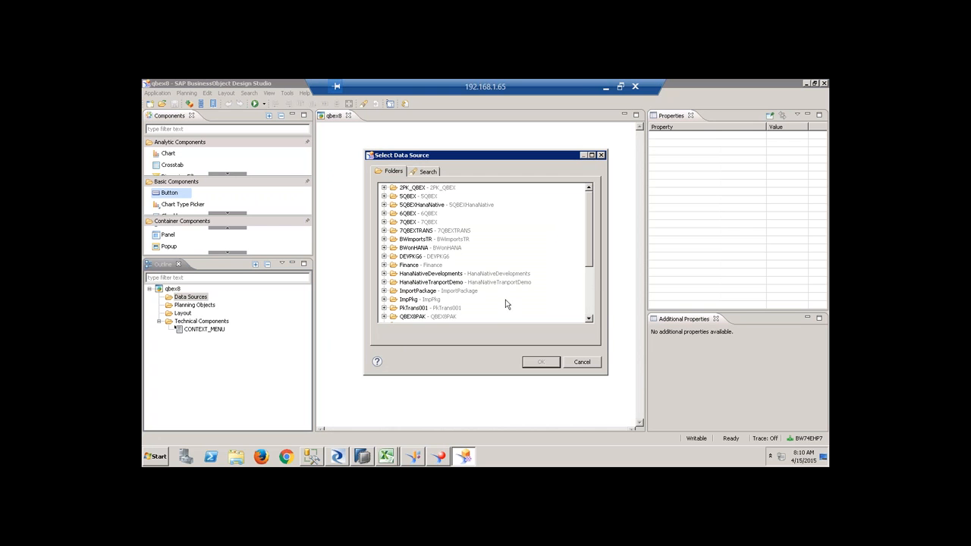
{"action": "left_click", "coordinate": [384, 317]}
{"action": "left_click", "coordinate": [433, 319]}
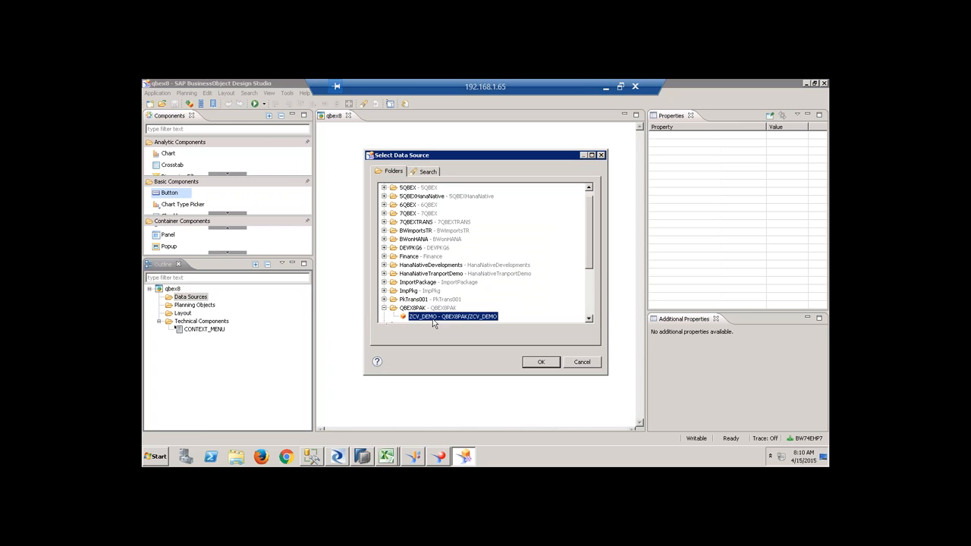
{"action": "left_click", "coordinate": [539, 362]}
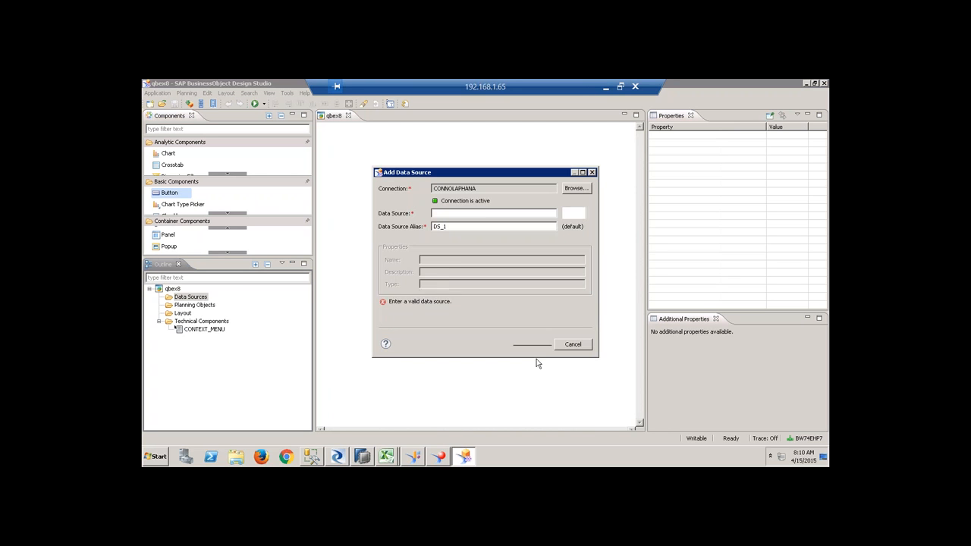
{"action": "left_click", "coordinate": [531, 345]}
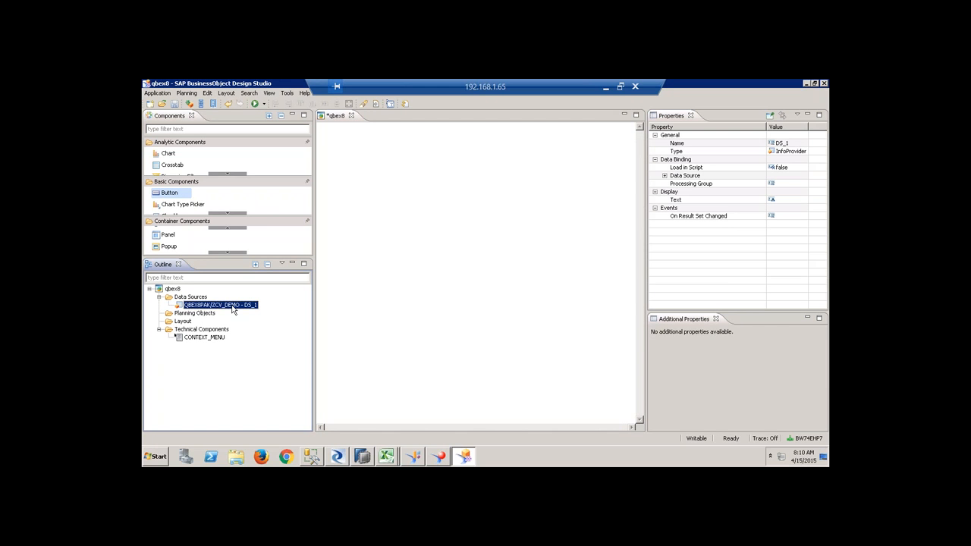
Edit DS_1's initial view to place COMPANYNAME in the rows.
{"action": "right_click", "coordinate": [233, 308]}
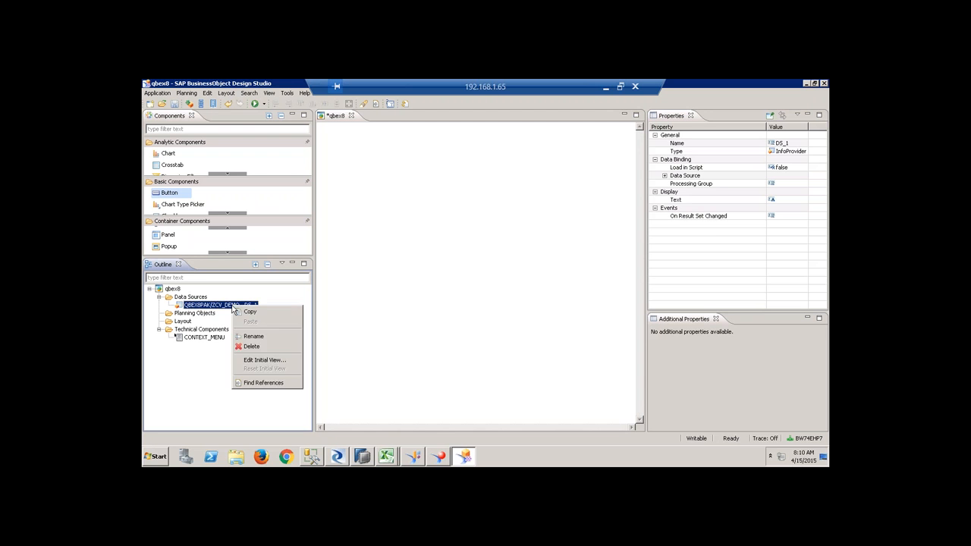
{"action": "left_click", "coordinate": [263, 361]}
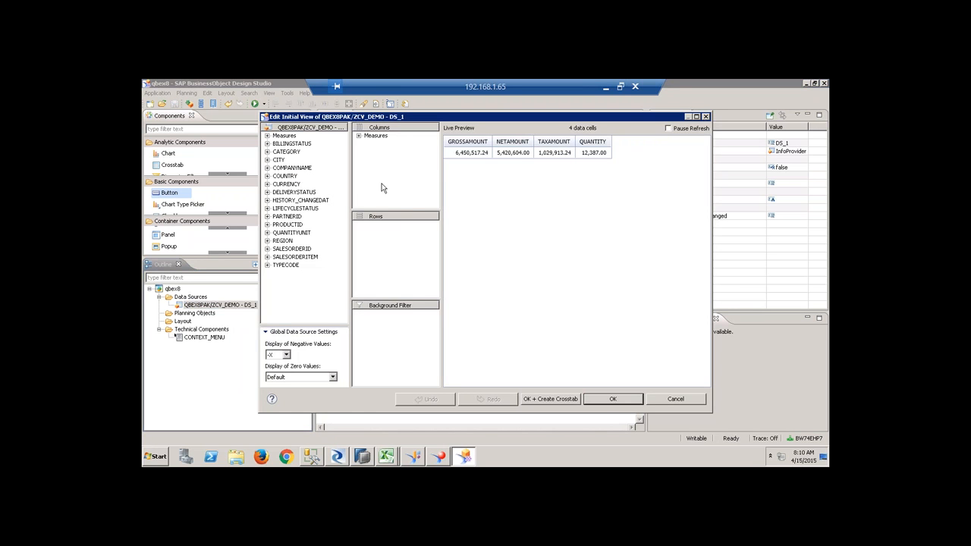
{"action": "left_click_drag", "start_coordinate": [296, 168], "coordinate": [400, 244]}
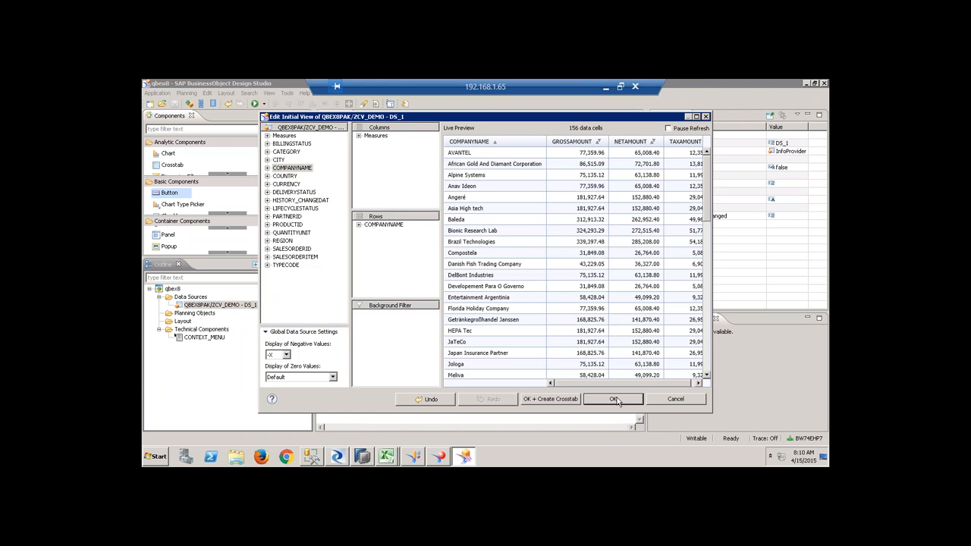
{"action": "left_click", "coordinate": [616, 399]}
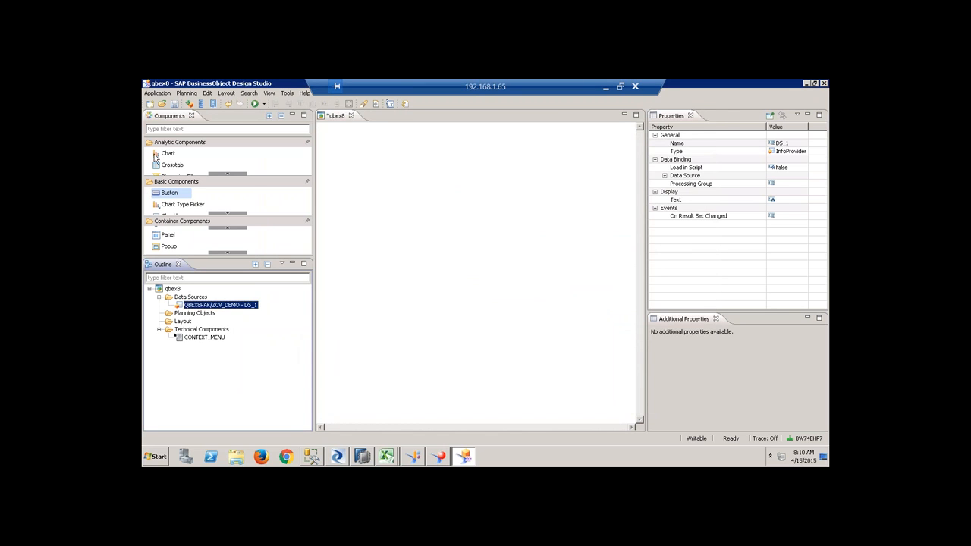
Add a crosstab bound to DS_1 and stretch it taller.
{"action": "left_click_drag", "start_coordinate": [175, 167], "coordinate": [455, 190]}
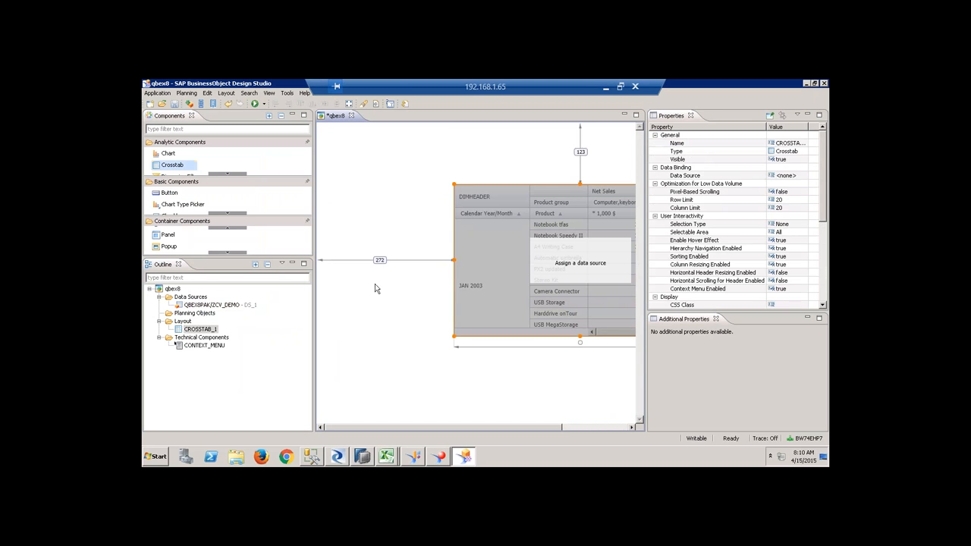
{"action": "left_click_drag", "start_coordinate": [225, 305], "coordinate": [509, 262]}
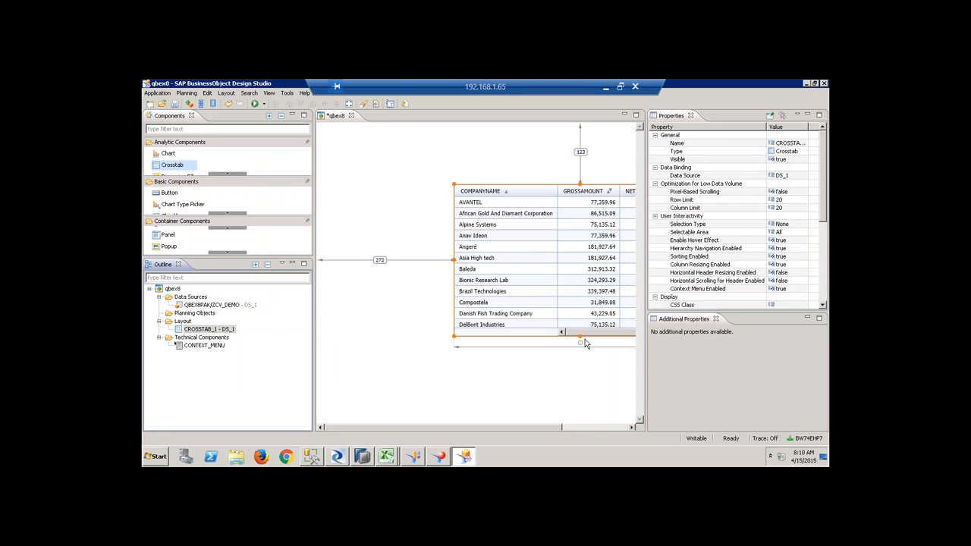
{"action": "left_click_drag", "start_coordinate": [580, 338], "coordinate": [581, 409]}
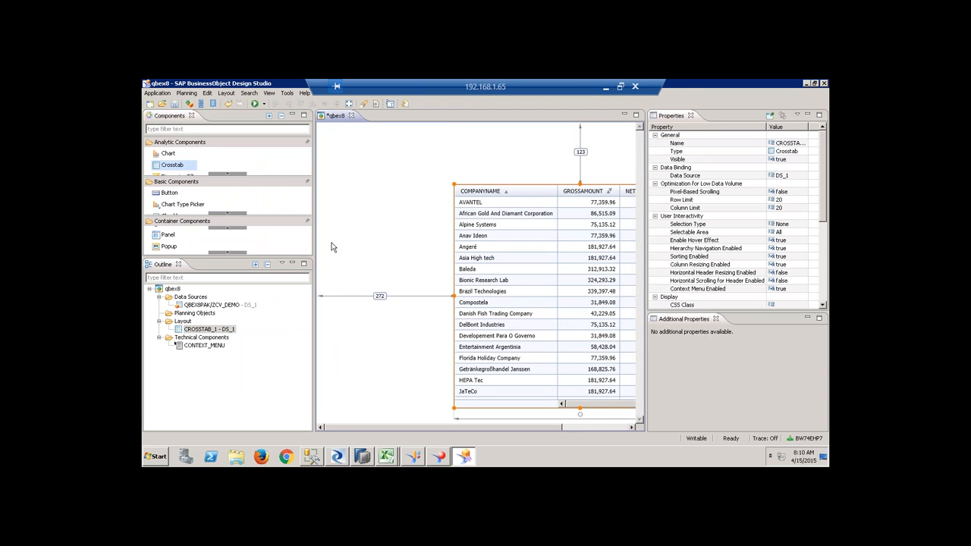
Add a filter panel bound to DS_1 and set its mode to Filtering and Navigation.
{"action": "left_click", "coordinate": [230, 174]}
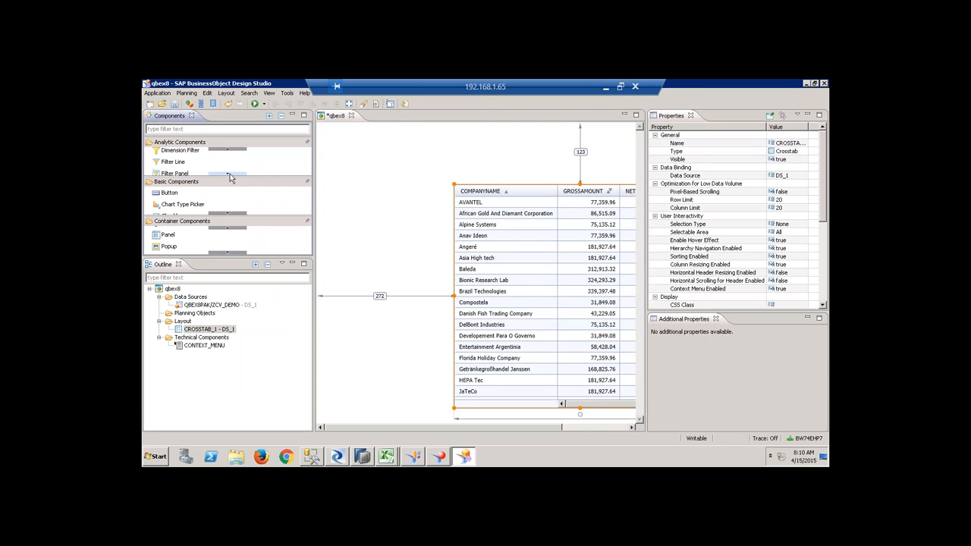
{"action": "left_click_drag", "start_coordinate": [182, 173], "coordinate": [341, 198]}
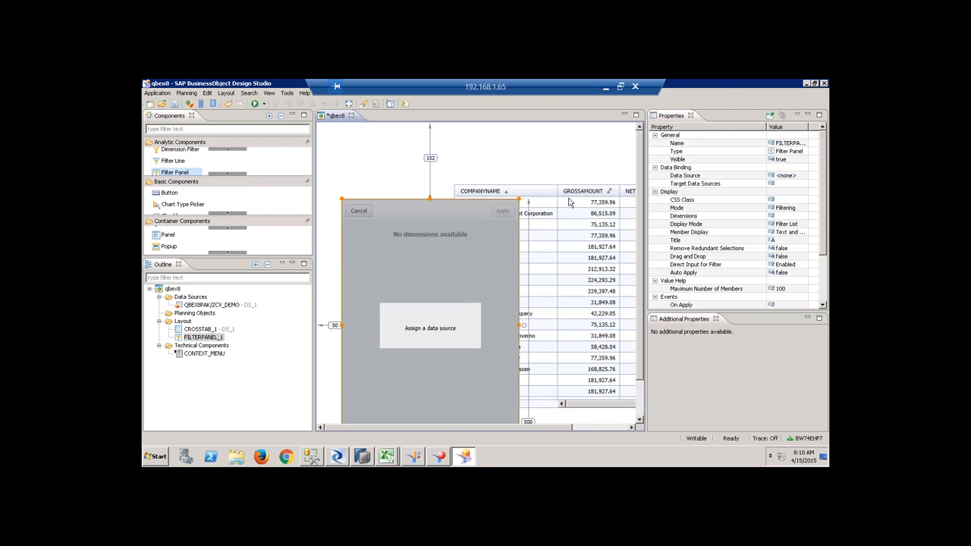
{"action": "left_click", "coordinate": [575, 202]}
{"action": "left_click_drag", "start_coordinate": [477, 214], "coordinate": [475, 196]}
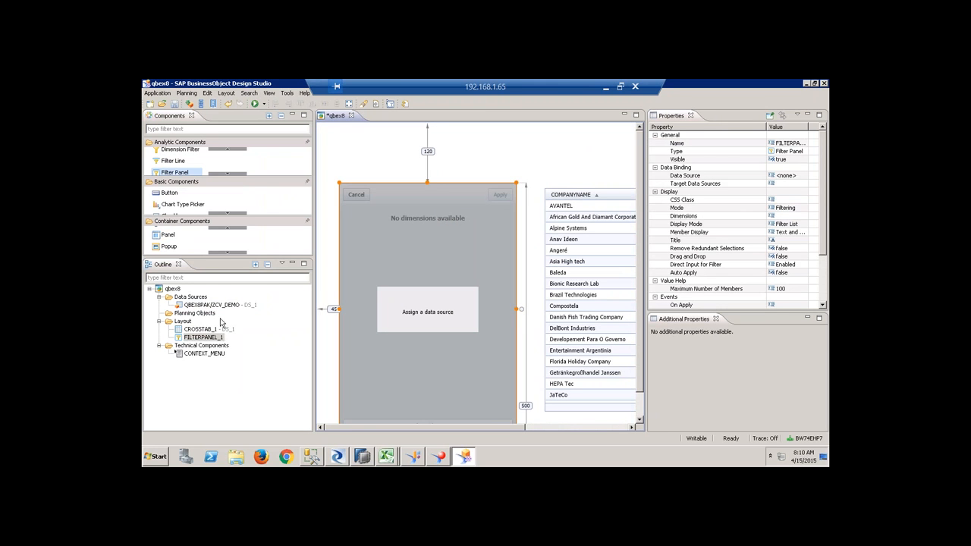
{"action": "left_click_drag", "start_coordinate": [230, 306], "coordinate": [357, 262]}
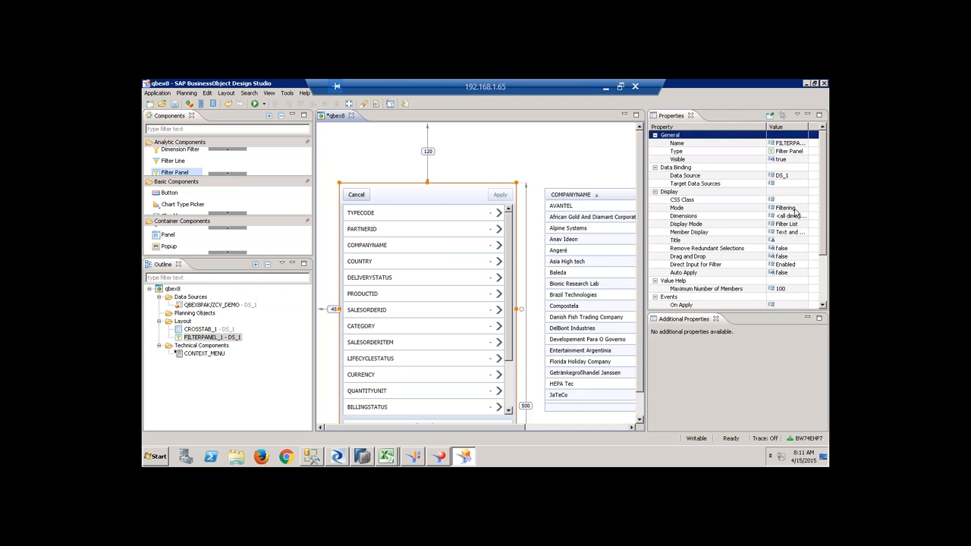
{"action": "left_click", "coordinate": [789, 208]}
{"action": "left_click", "coordinate": [804, 208]}
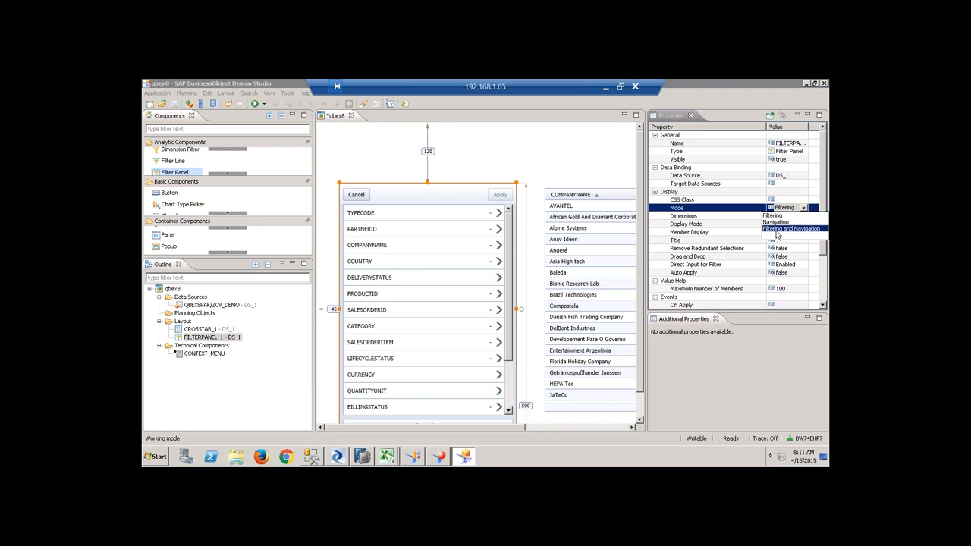
{"action": "left_click", "coordinate": [777, 229]}
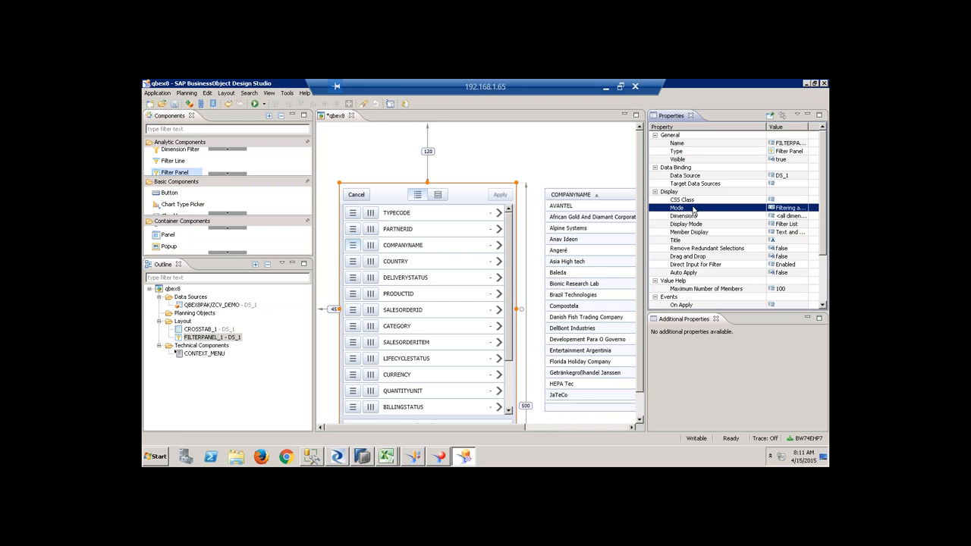
{"action": "left_click", "coordinate": [800, 217]}
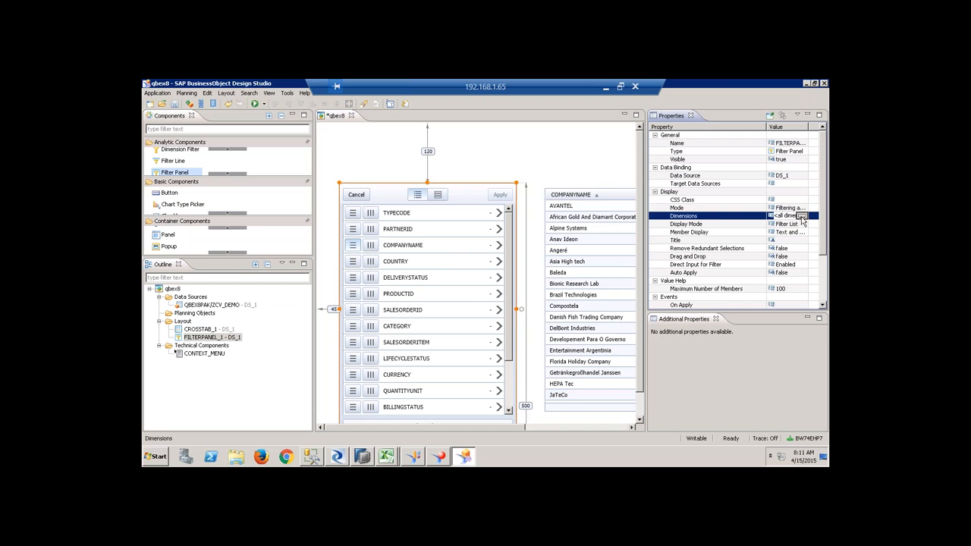
Drop Measures, HISTORY_CHANGEDAT, QUANTITYUNIT, CURRENCY, LIFECYCLESTATUS and DELIVERYSTATUS from the filter panel dimensions.
{"action": "left_click", "coordinate": [802, 216]}
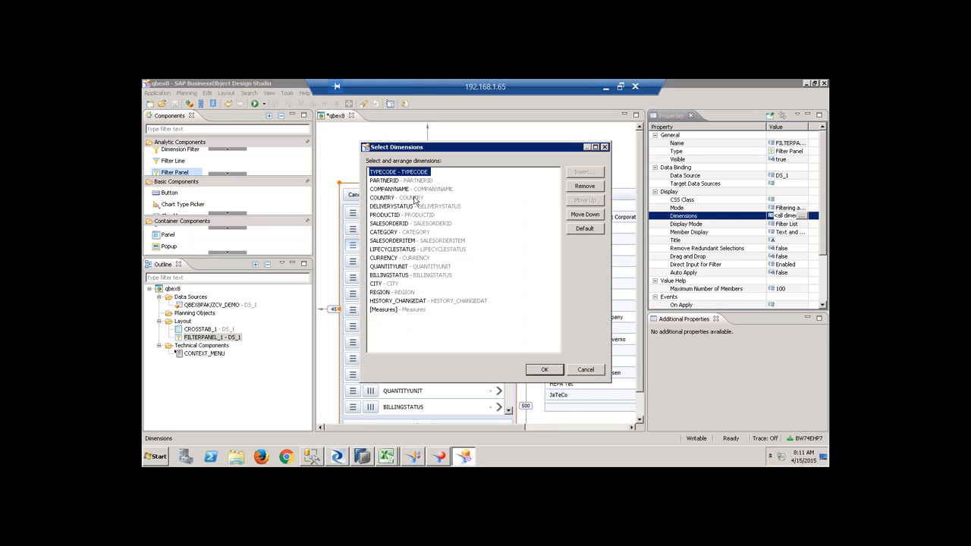
{"action": "left_click", "coordinate": [402, 311]}
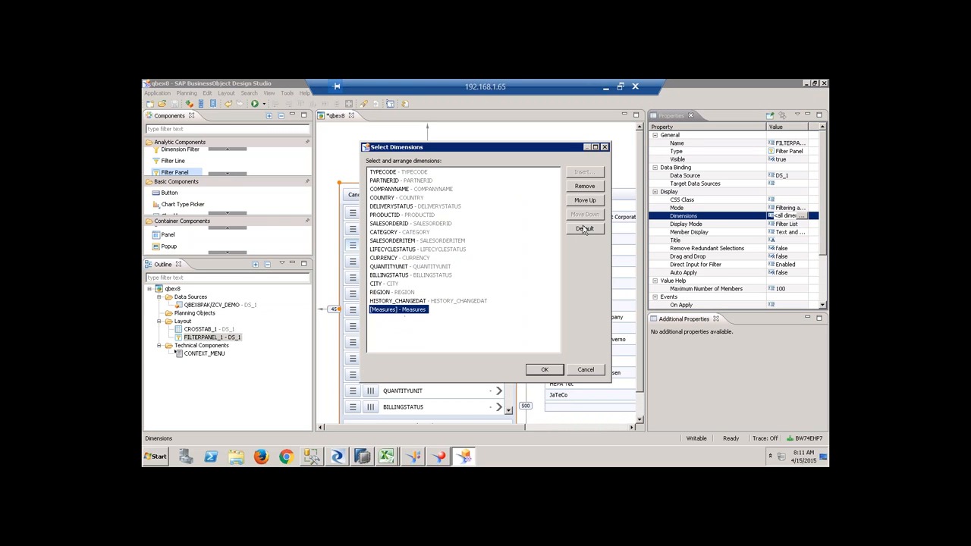
{"action": "left_click", "coordinate": [581, 187]}
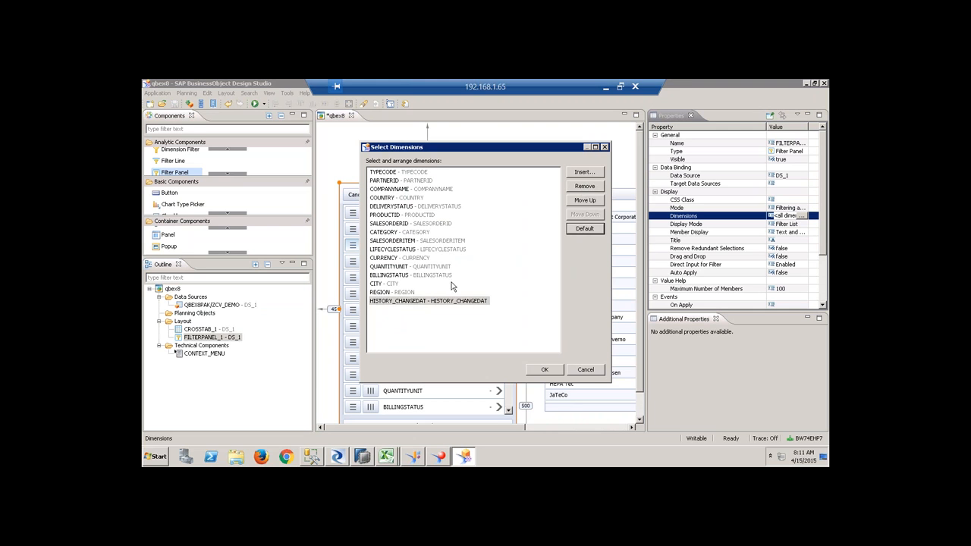
{"action": "left_click", "coordinate": [415, 302], "text": "ctrl"}
{"action": "left_click", "coordinate": [415, 304]}
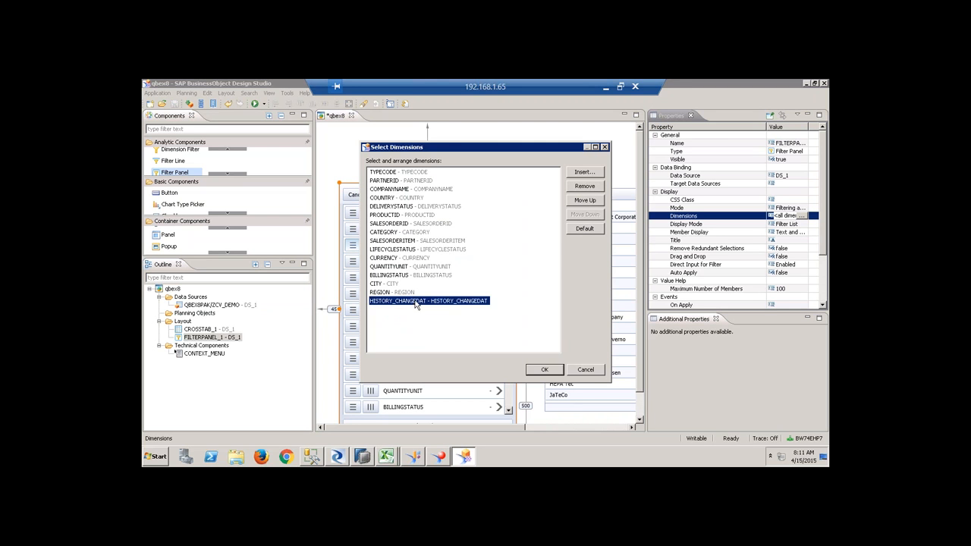
{"action": "left_click", "coordinate": [404, 267], "text": "ctrl"}
{"action": "left_click", "coordinate": [418, 259], "text": "ctrl"}
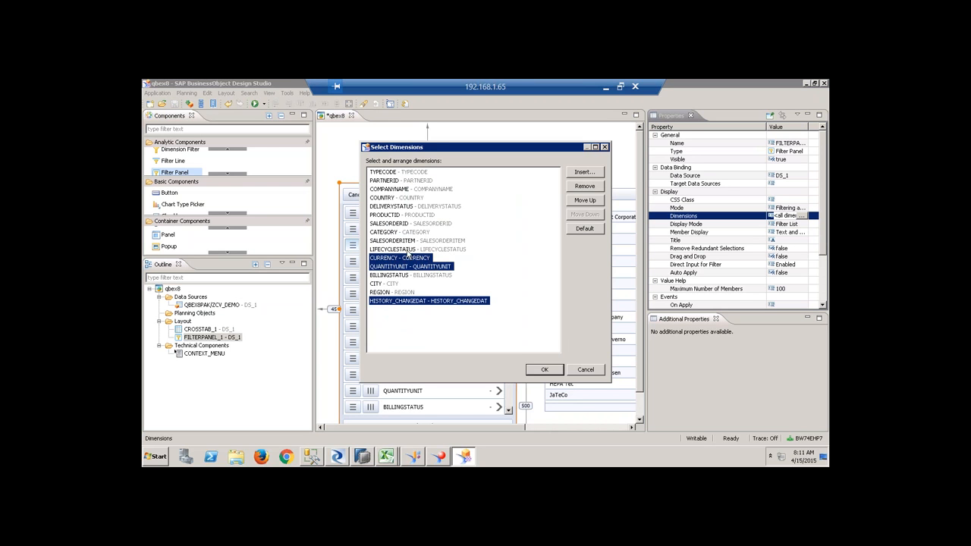
{"action": "left_click", "coordinate": [408, 249], "text": "ctrl"}
{"action": "left_click", "coordinate": [397, 207], "text": "ctrl"}
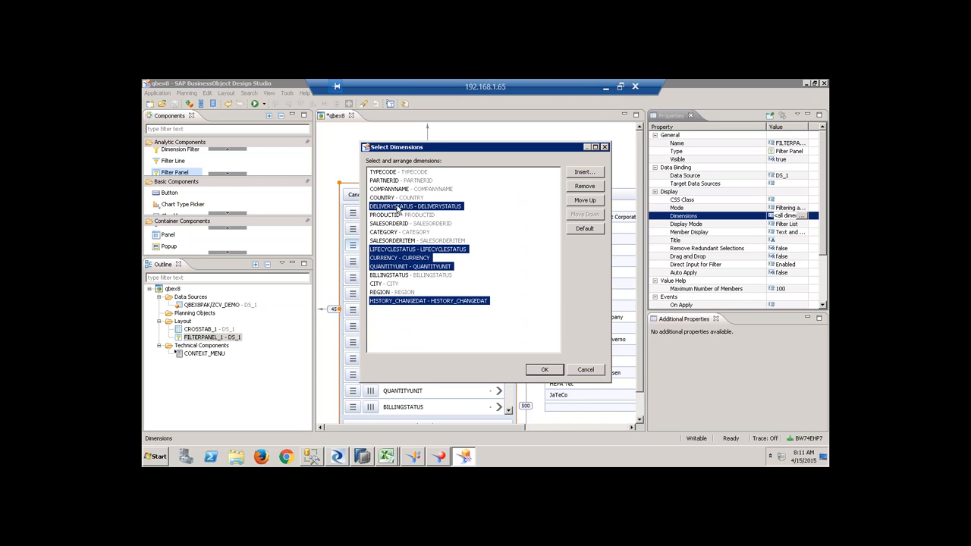
{"action": "left_click", "coordinate": [584, 186]}
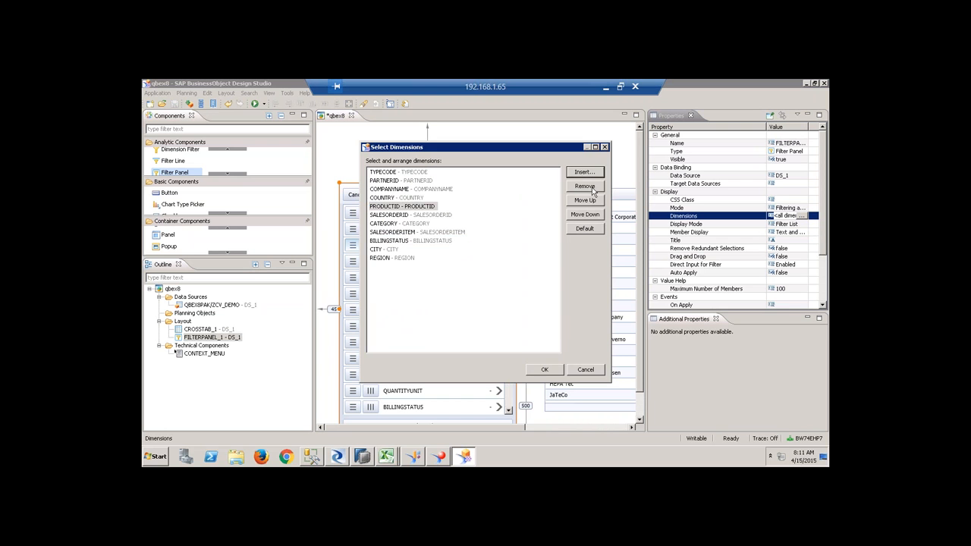
{"action": "left_click", "coordinate": [544, 370]}
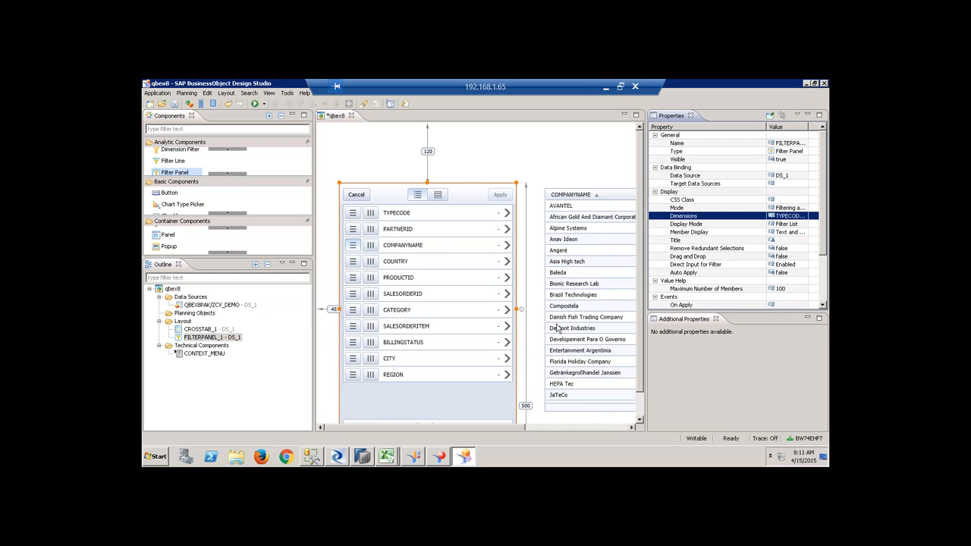
{"action": "left_click", "coordinate": [263, 104]}
Run qbex8 locally, remove COMPANYNAME from the rows and briefly try a COUNTRY breakdown.
{"action": "left_click", "coordinate": [274, 116]}
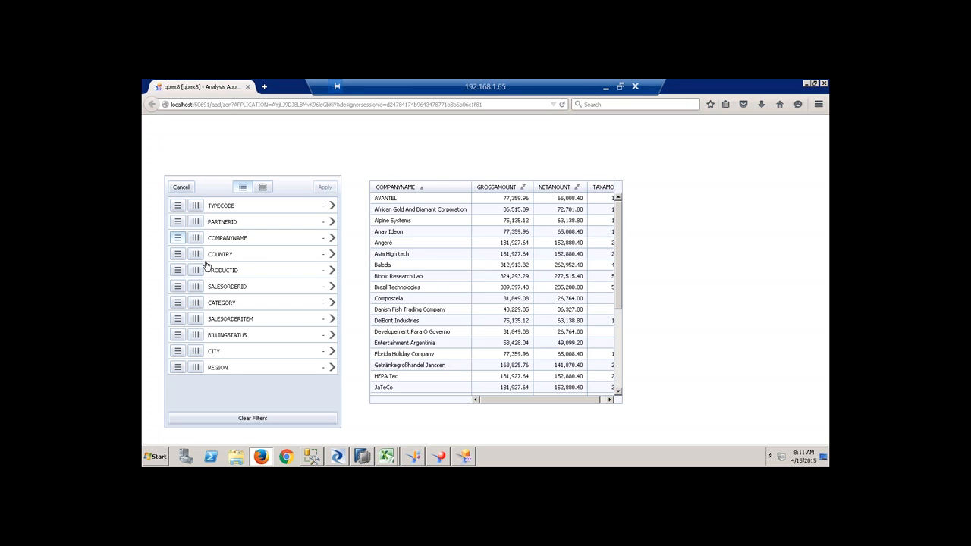
{"action": "left_click", "coordinate": [183, 239]}
{"action": "left_click", "coordinate": [331, 188]}
{"action": "left_click", "coordinate": [196, 255]}
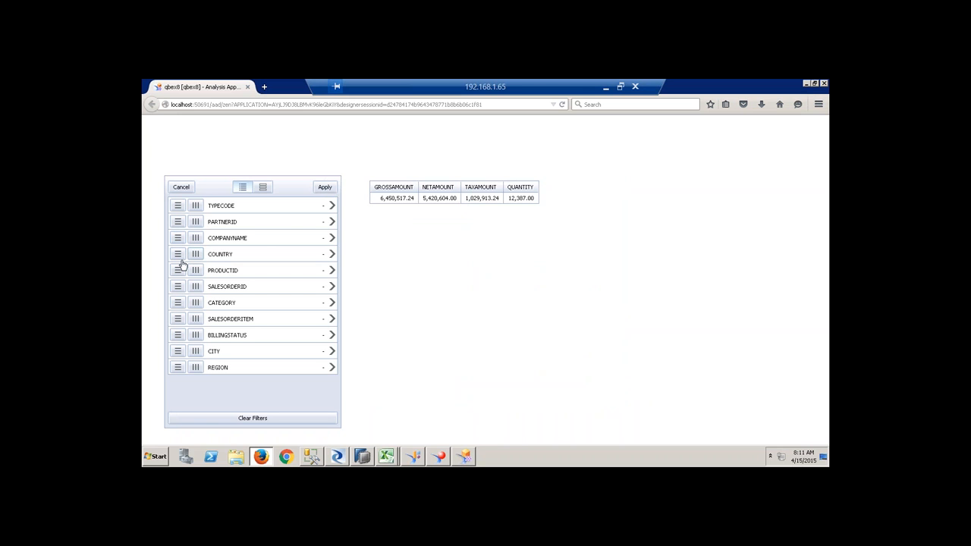
{"action": "left_click", "coordinate": [325, 187]}
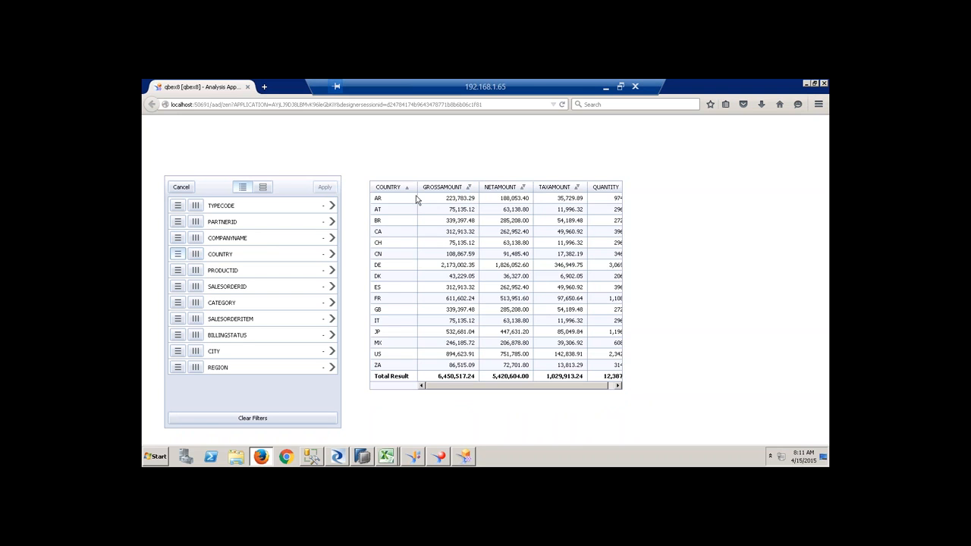
{"action": "left_click", "coordinate": [178, 254]}
{"action": "left_click", "coordinate": [324, 186]}
Put REGION in the rows and filter it to AFR and AMER.
{"action": "left_click", "coordinate": [177, 368]}
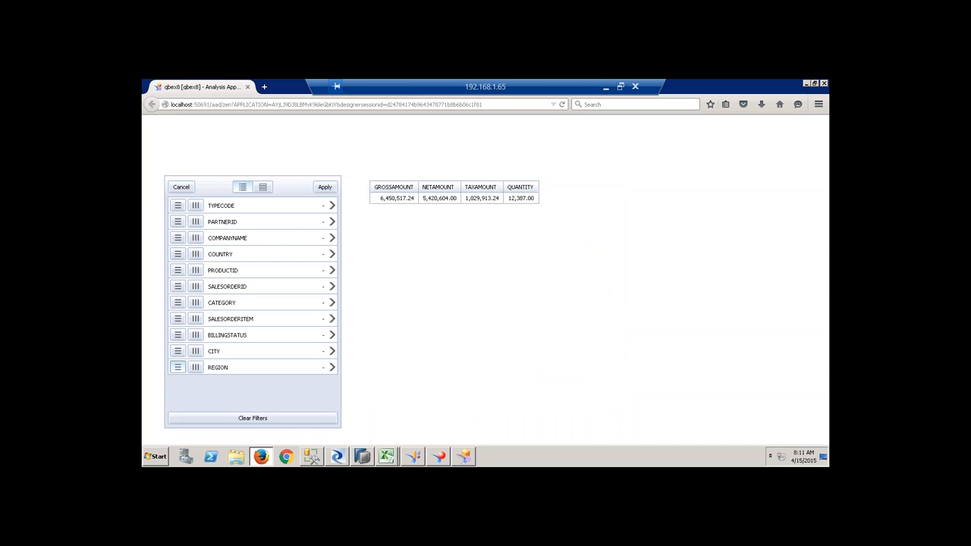
{"action": "left_click", "coordinate": [325, 187]}
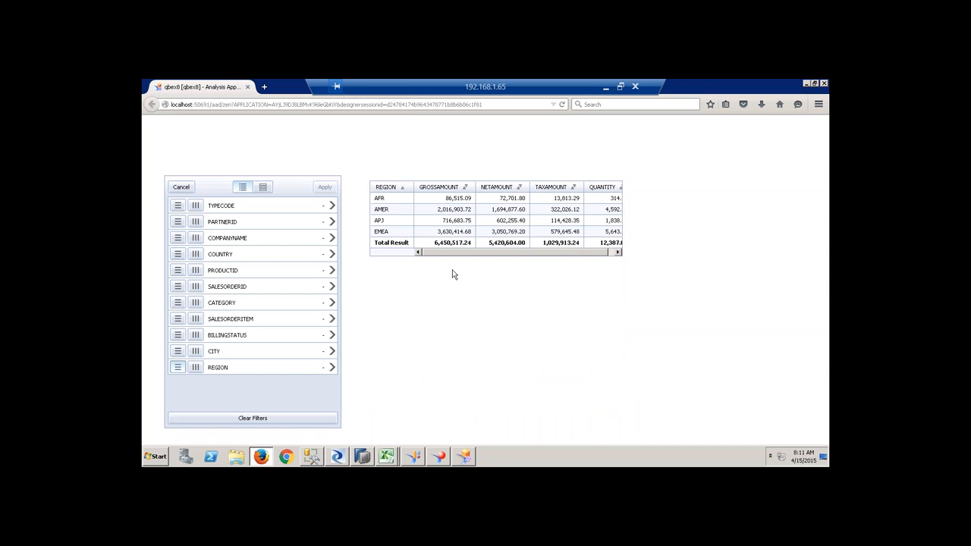
{"action": "left_click", "coordinate": [331, 368]}
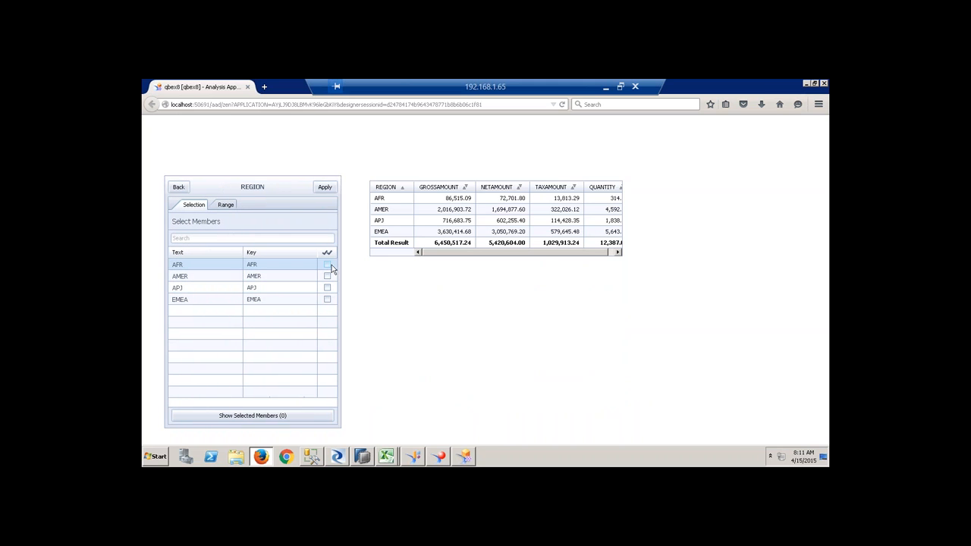
{"action": "left_click", "coordinate": [327, 264]}
{"action": "left_click", "coordinate": [327, 276]}
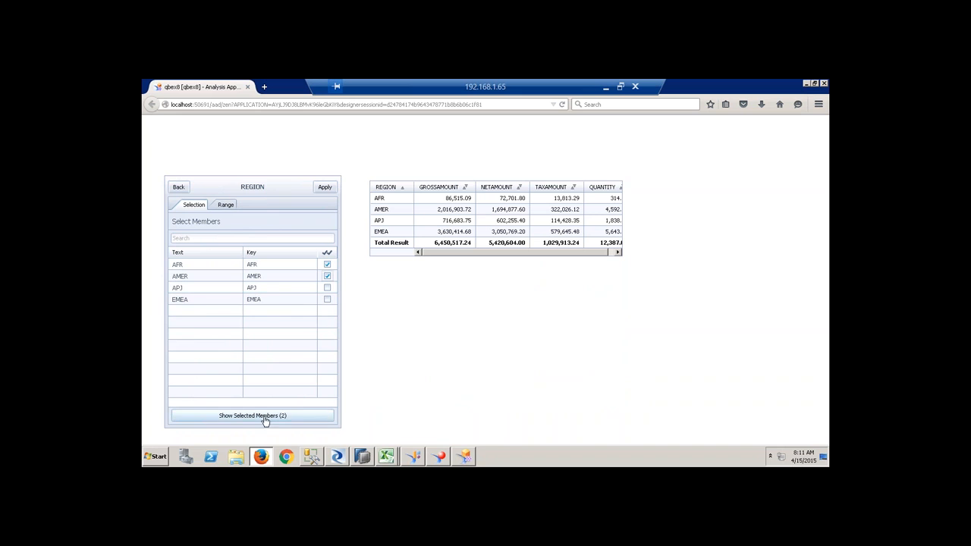
{"action": "left_click", "coordinate": [325, 186]}
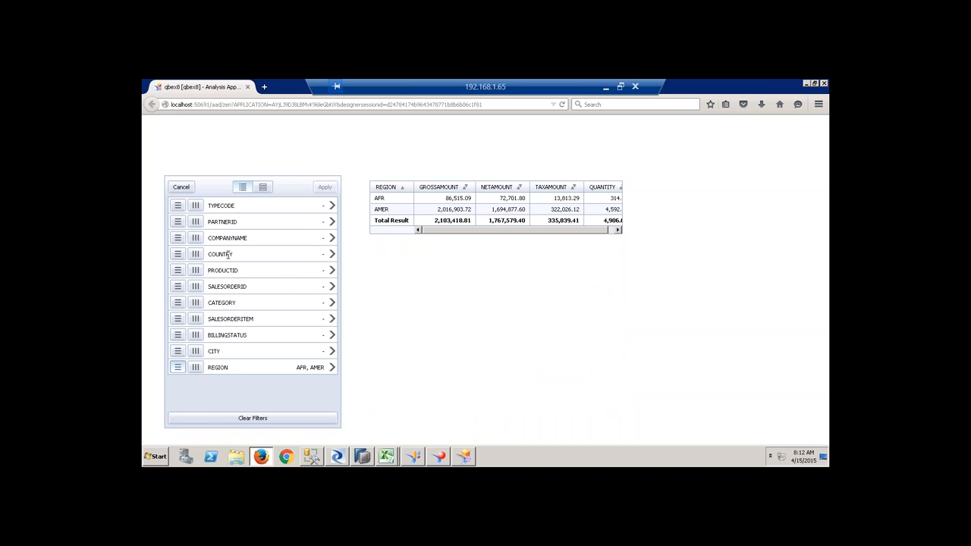
Add COUNTRY to the rows beneath REGION.
{"action": "left_click", "coordinate": [179, 255]}
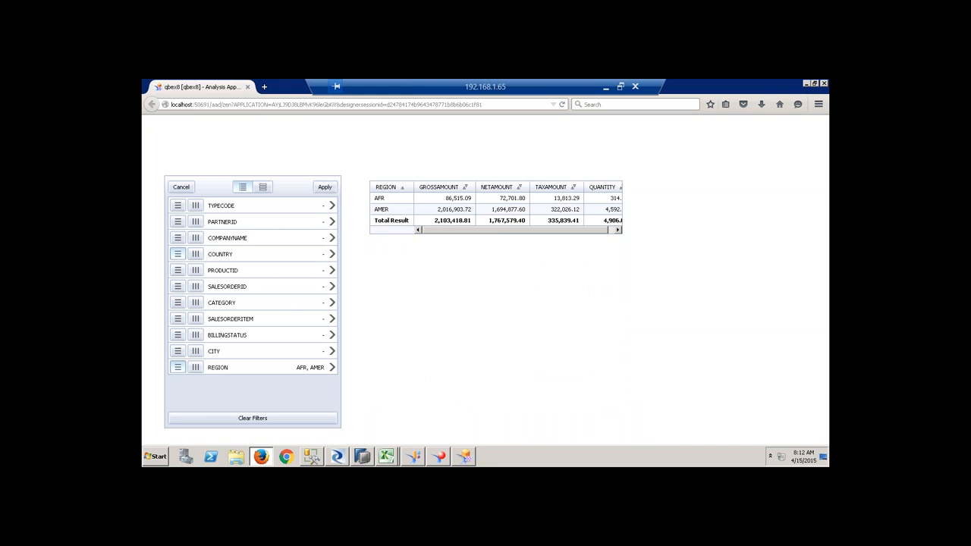
{"action": "left_click", "coordinate": [324, 187]}
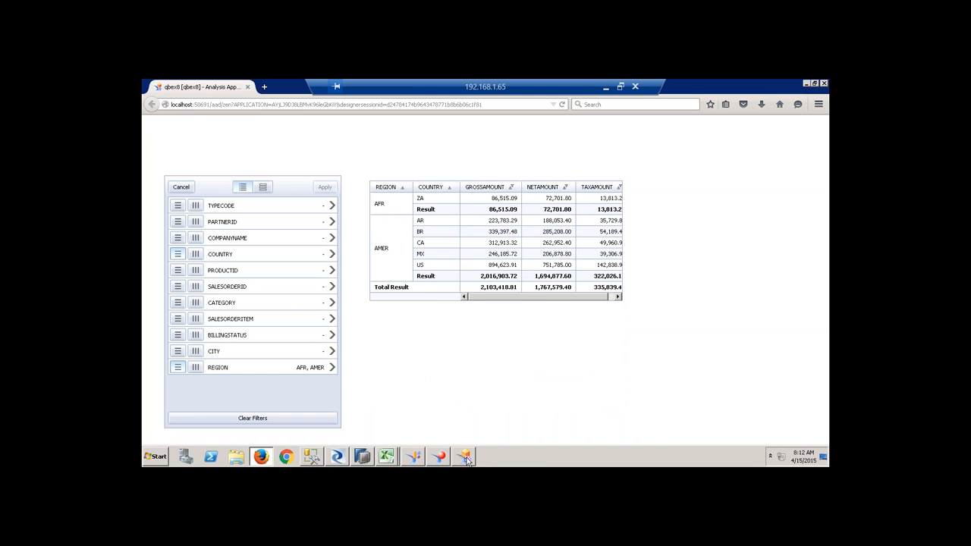
{"action": "left_click", "coordinate": [465, 456]}
Use Save As to store the application as qbex8 in the Qbex folder.
{"action": "left_click", "coordinate": [158, 93]}
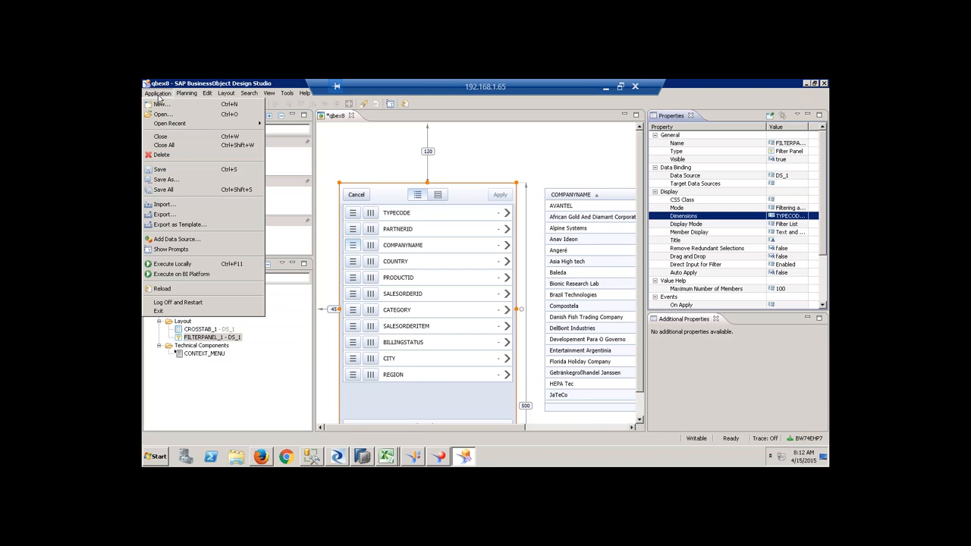
{"action": "left_click", "coordinate": [165, 180]}
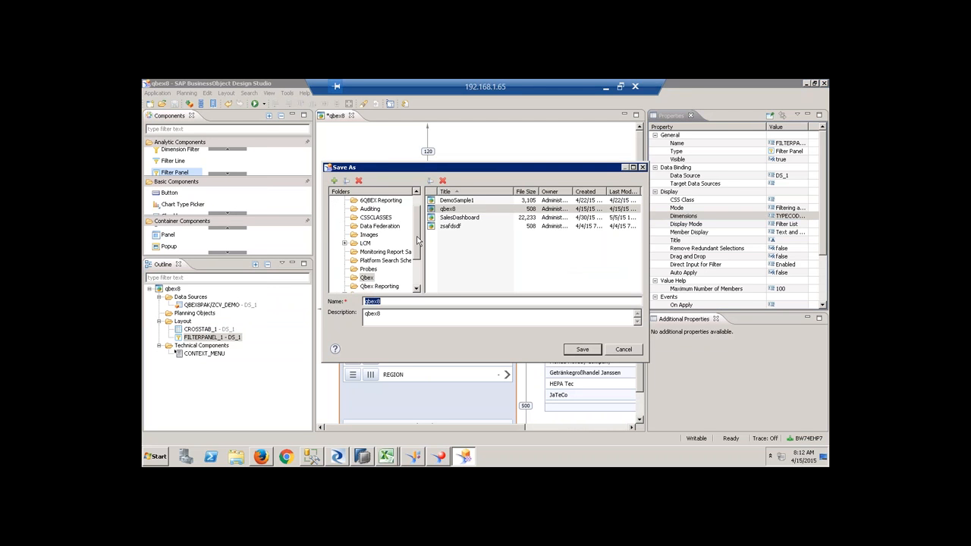
{"action": "scroll", "coordinate": [418, 240], "scroll_direction": "down", "scroll_amount": 1}
{"action": "left_click", "coordinate": [367, 251]}
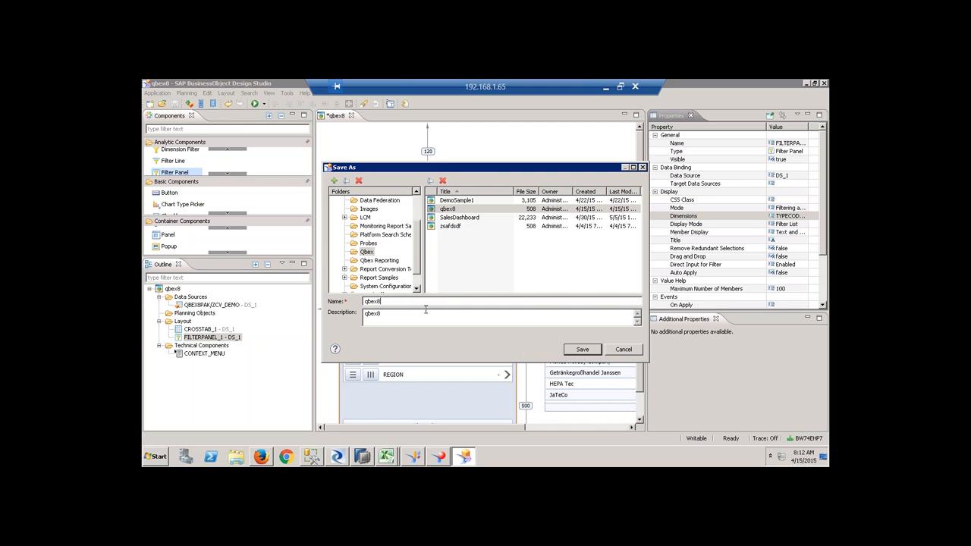
{"action": "left_click", "coordinate": [586, 348]}
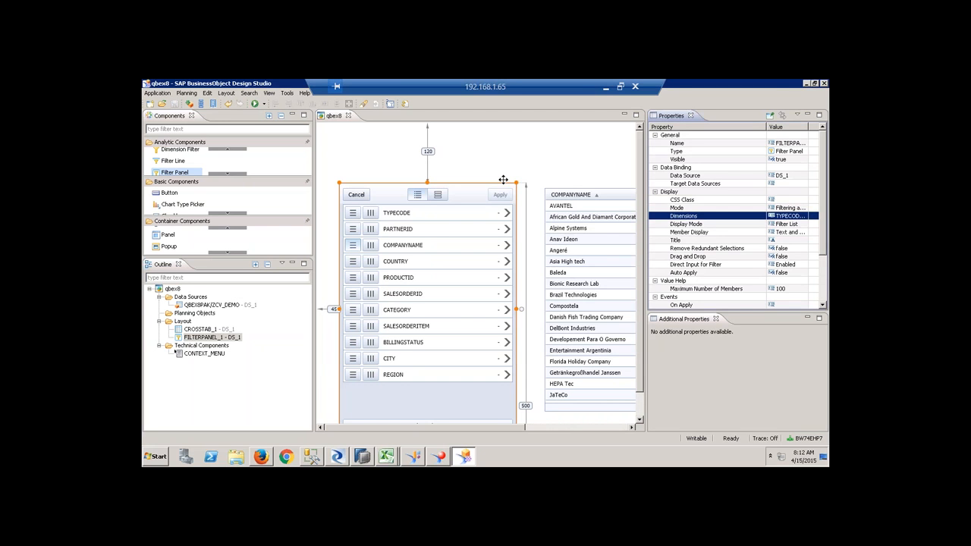
Start Java BI Launch Pad from SAP Business Intelligence > SAP BusinessObjects BI platform 4.
{"action": "left_click", "coordinate": [154, 457]}
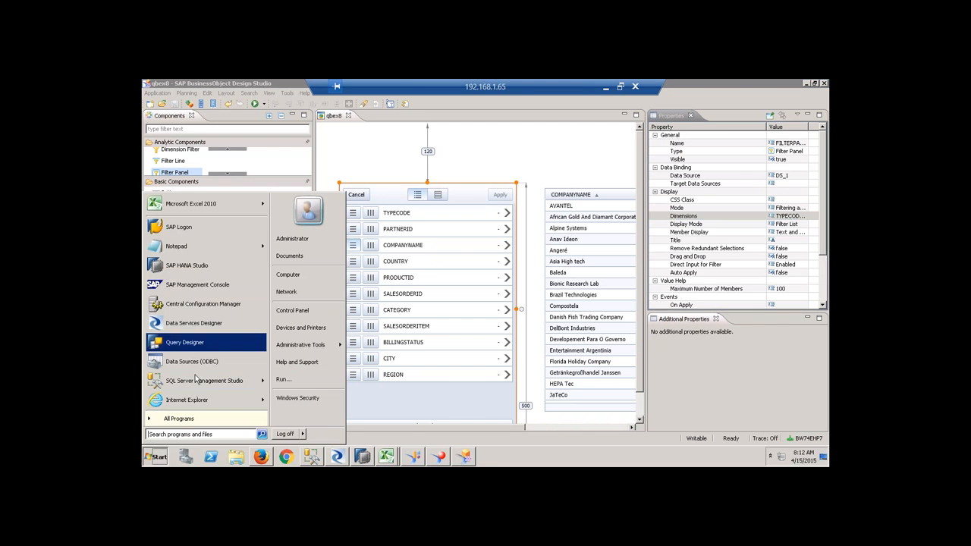
{"action": "left_click", "coordinate": [210, 427]}
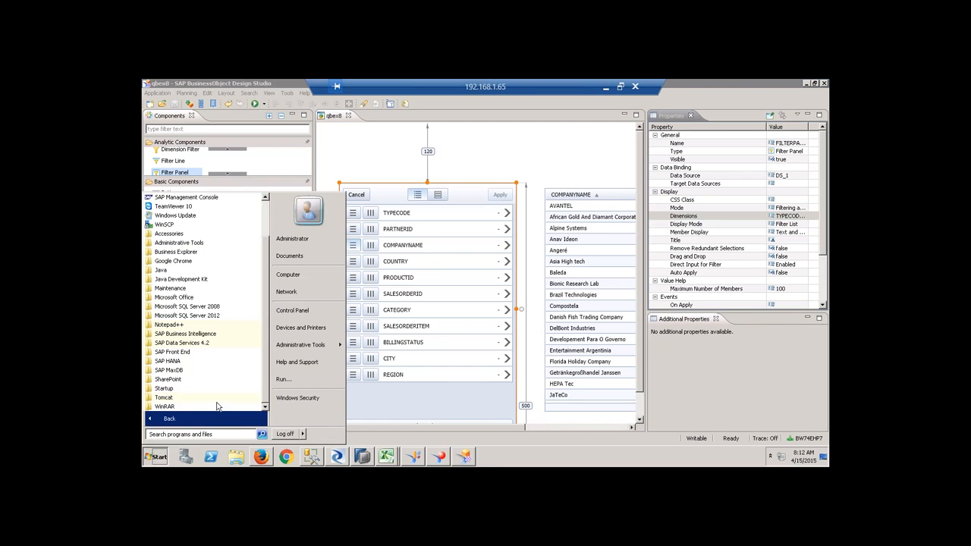
{"action": "left_click", "coordinate": [204, 334]}
{"action": "left_click", "coordinate": [235, 353]}
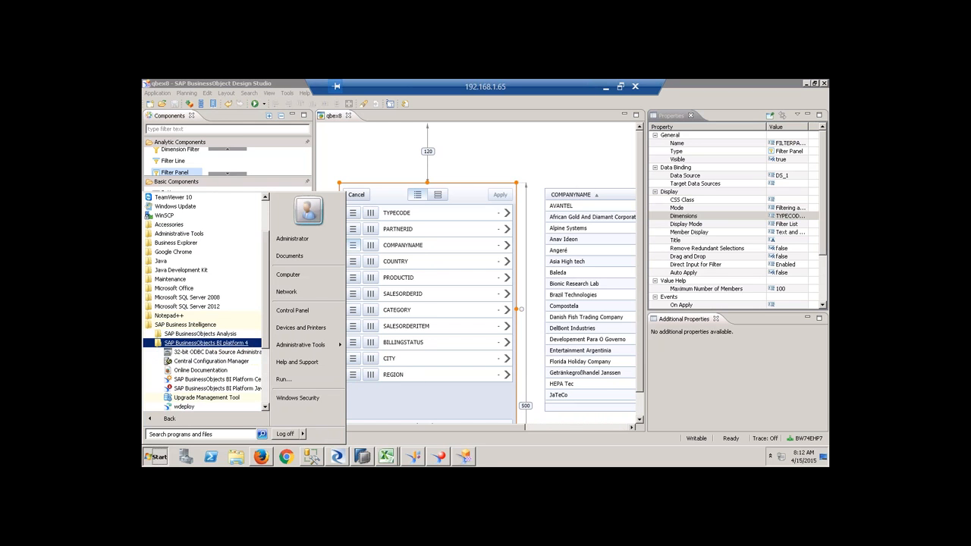
{"action": "left_click", "coordinate": [231, 389]}
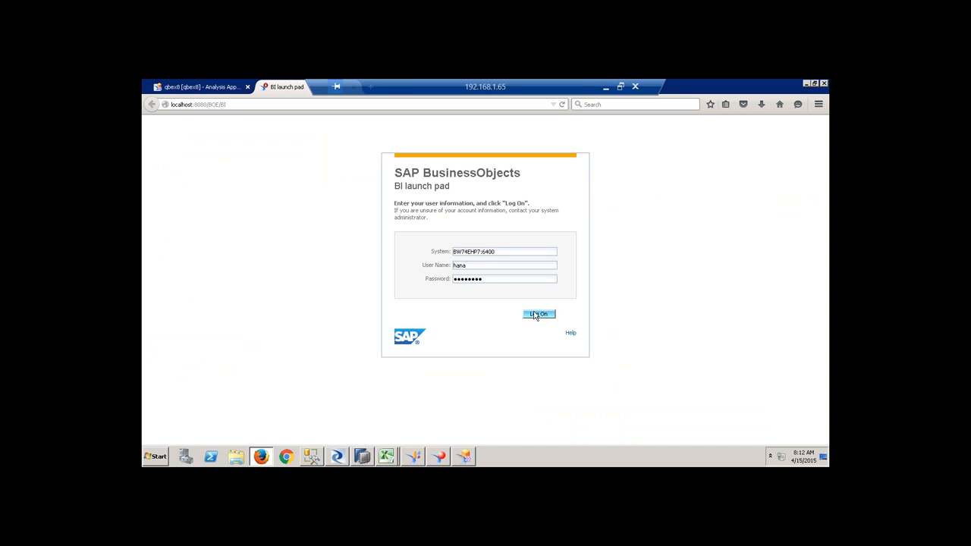
Log on, view qbex8 from Public Folders > Qbex, then go back to Design Studio.
{"action": "left_click", "coordinate": [537, 316]}
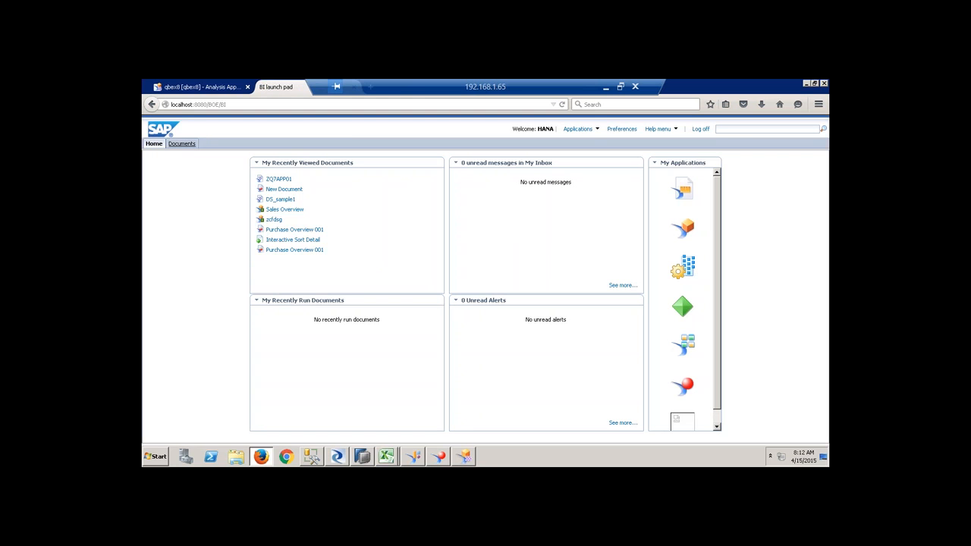
{"action": "left_click", "coordinate": [181, 143]}
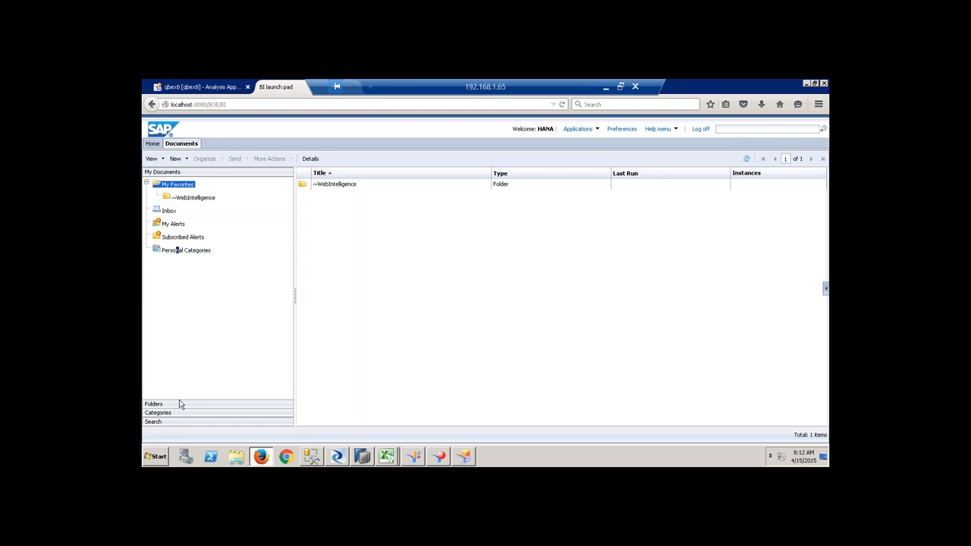
{"action": "left_click", "coordinate": [180, 404]}
{"action": "left_click", "coordinate": [146, 194]}
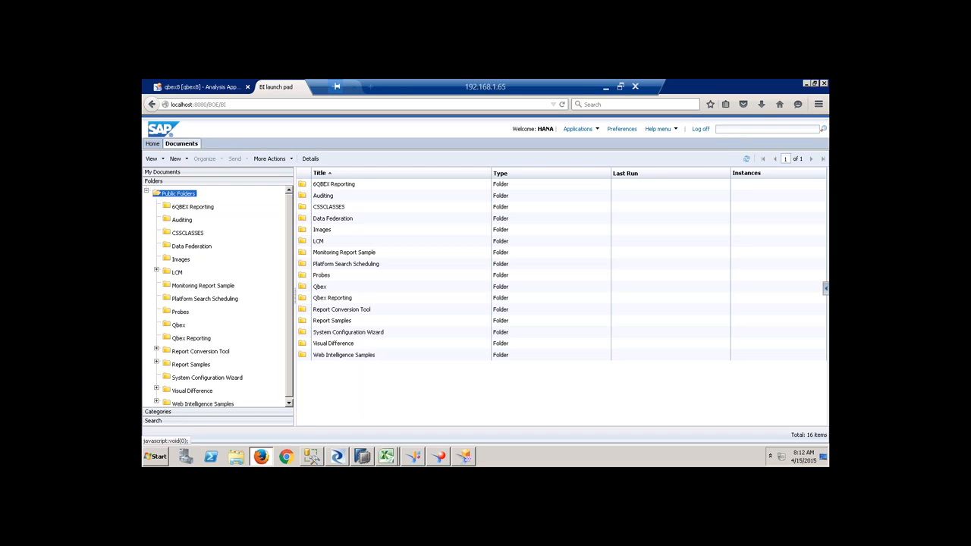
{"action": "left_click", "coordinate": [179, 325]}
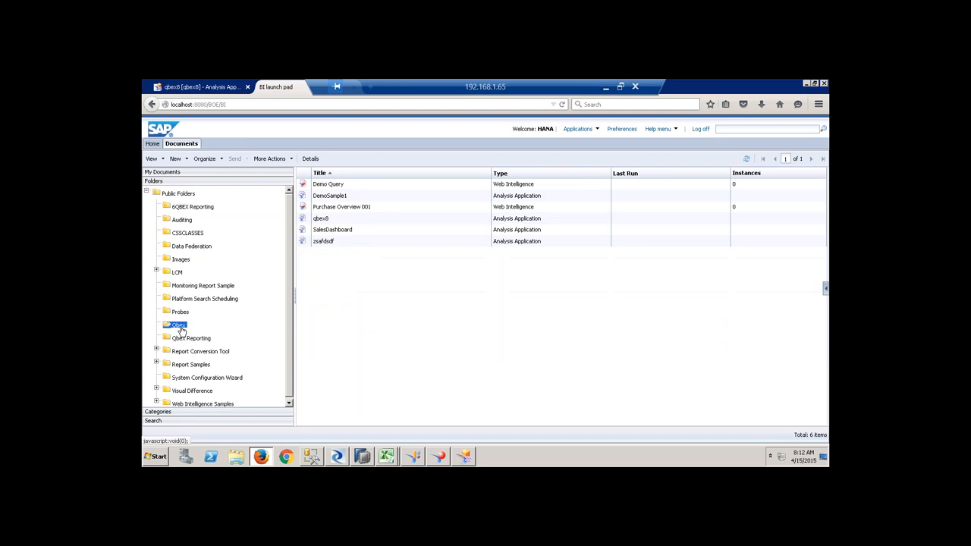
{"action": "right_click", "coordinate": [325, 219]}
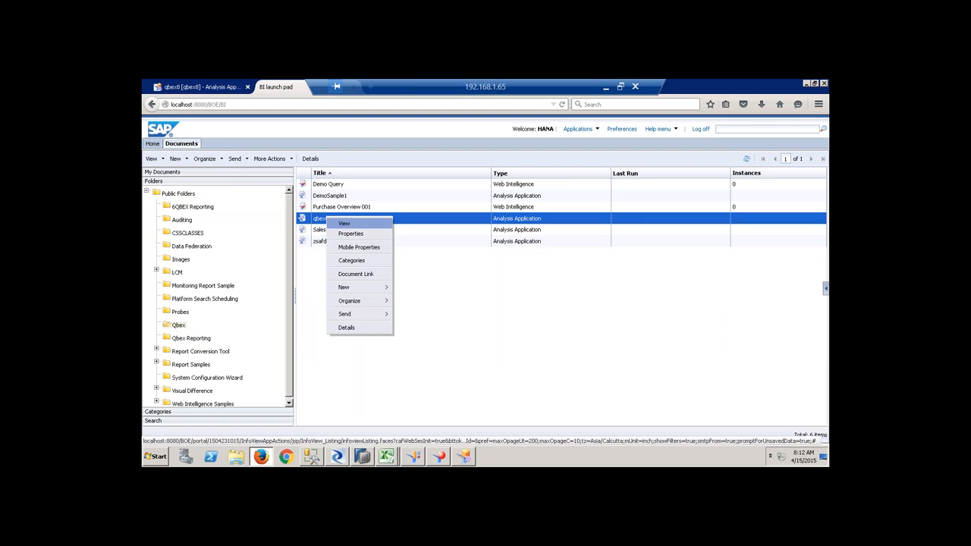
{"action": "left_click", "coordinate": [344, 223]}
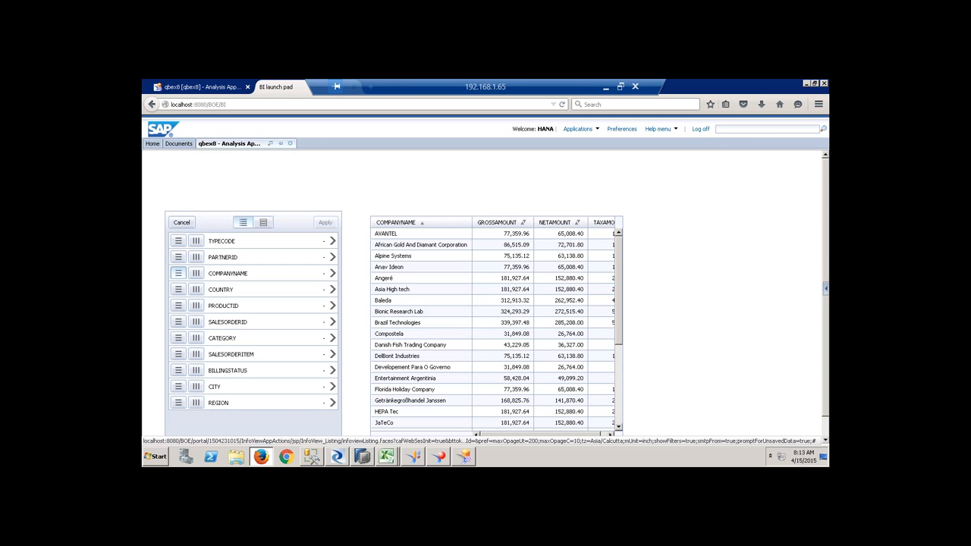
{"action": "left_click", "coordinate": [459, 458]}
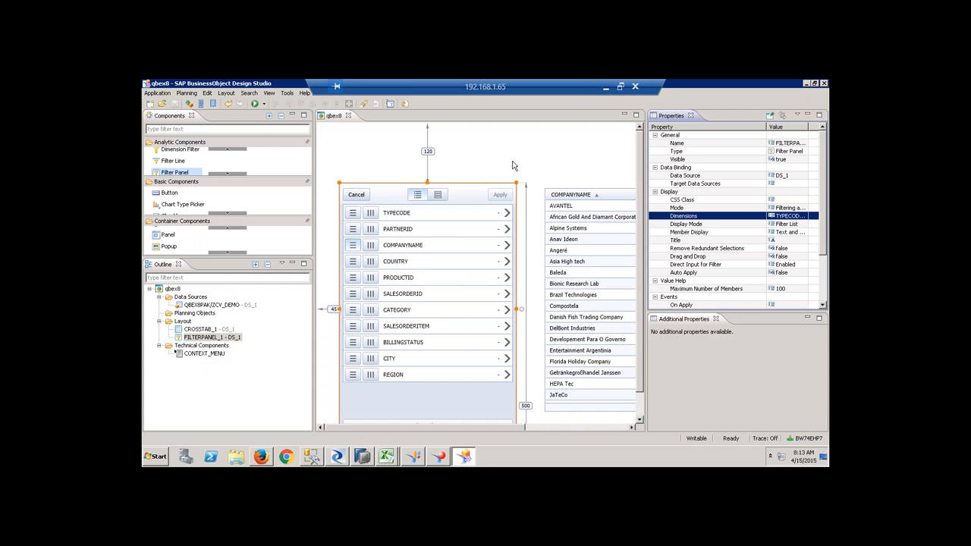
Set the qbex8 application's Theme property to Mobile.
{"action": "left_click", "coordinate": [172, 290]}
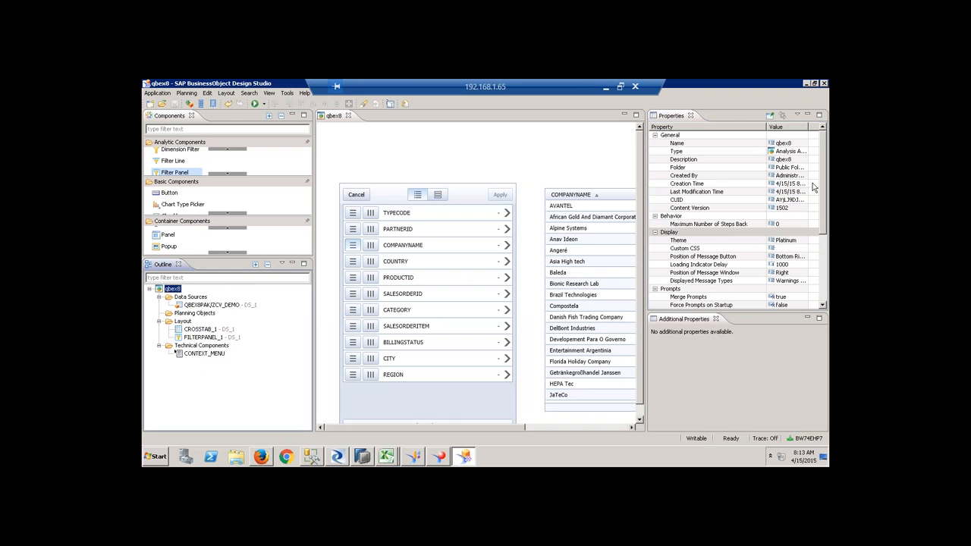
{"action": "left_click", "coordinate": [797, 239]}
{"action": "left_click", "coordinate": [803, 240]}
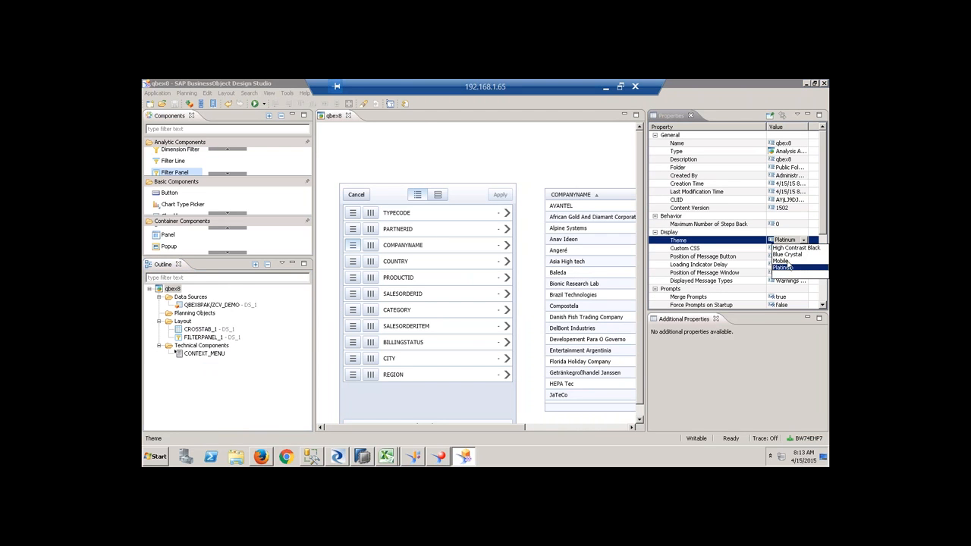
{"action": "left_click", "coordinate": [788, 261]}
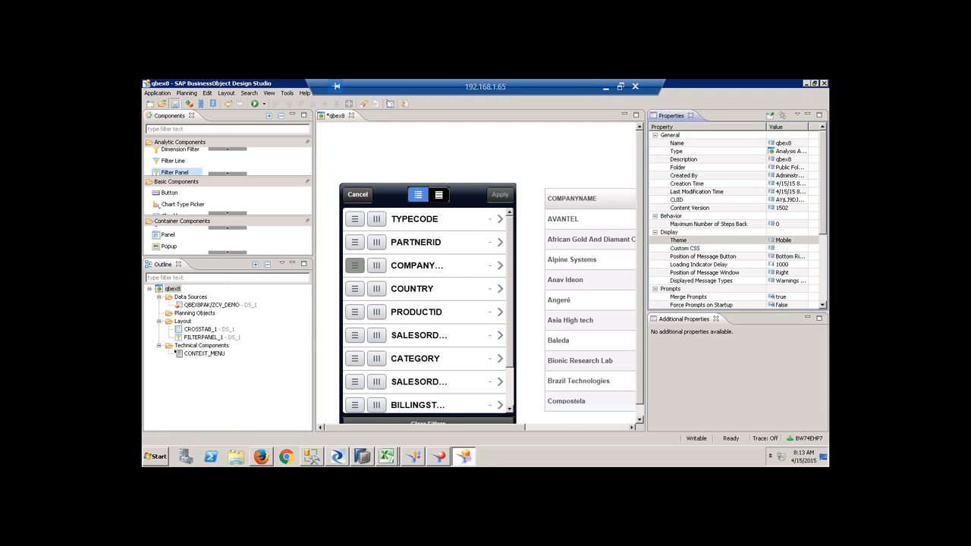
Execute the Mobile-themed app locally in the browser and return to Design Studio.
{"action": "left_click", "coordinate": [263, 104]}
{"action": "left_click", "coordinate": [277, 115]}
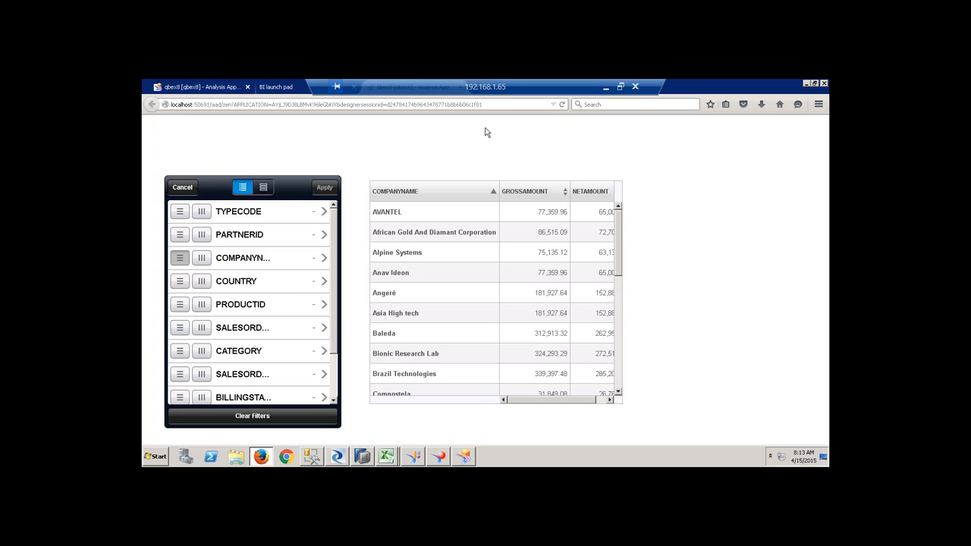
{"action": "left_click", "coordinate": [464, 457]}
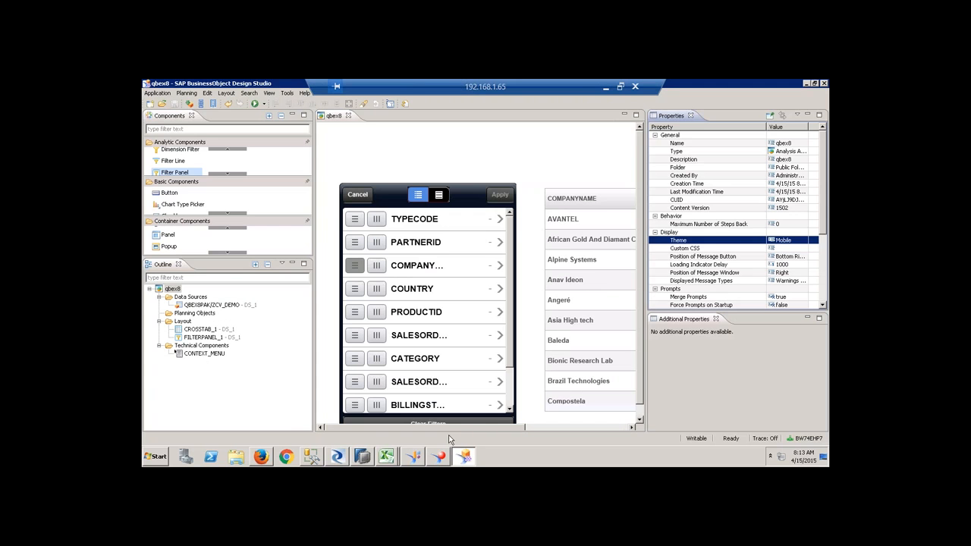
{"action": "left_click", "coordinate": [158, 93]}
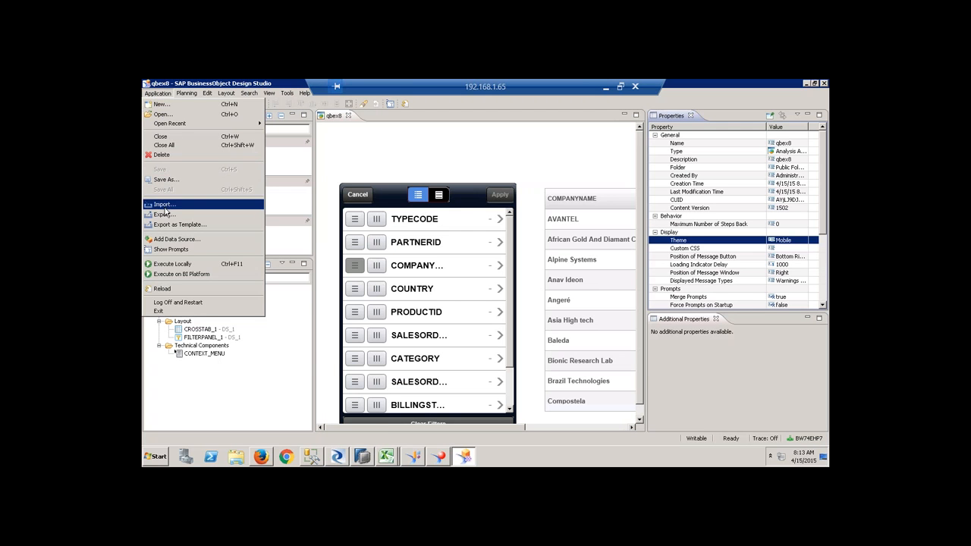
Save the app as qbex8mobile, with matching name and description, in the Qbex folder.
{"action": "left_click", "coordinate": [169, 181]}
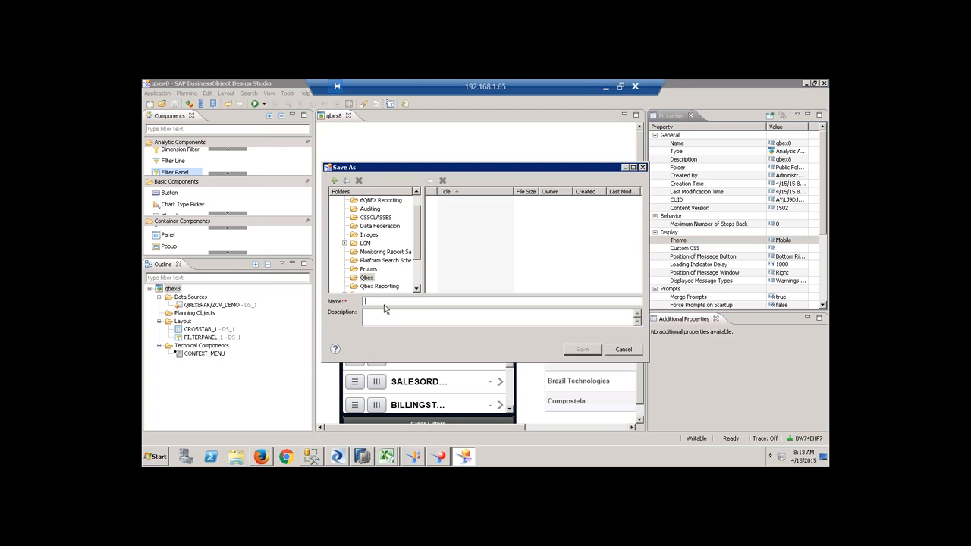
{"action": "left_click", "coordinate": [395, 302]}
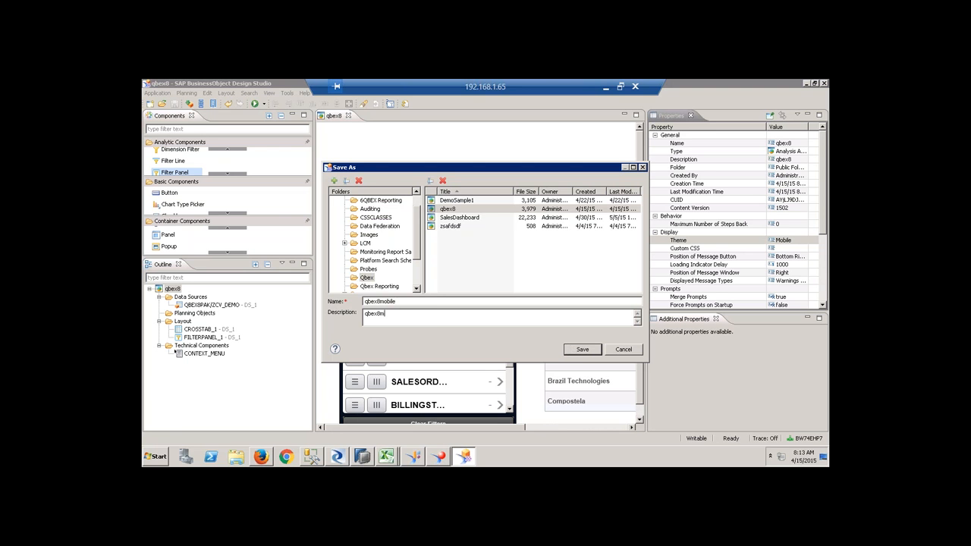
{"action": "left_click", "coordinate": [582, 349]}
{"action": "left_click", "coordinate": [443, 459]}
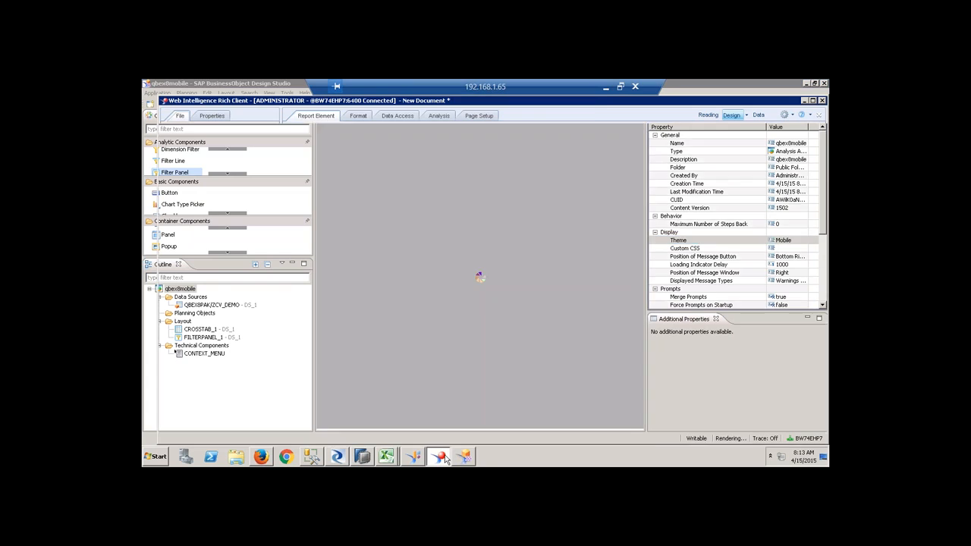
Close the running qbex8 app and return to the Qbex folder's document list.
{"action": "left_click", "coordinate": [261, 456]}
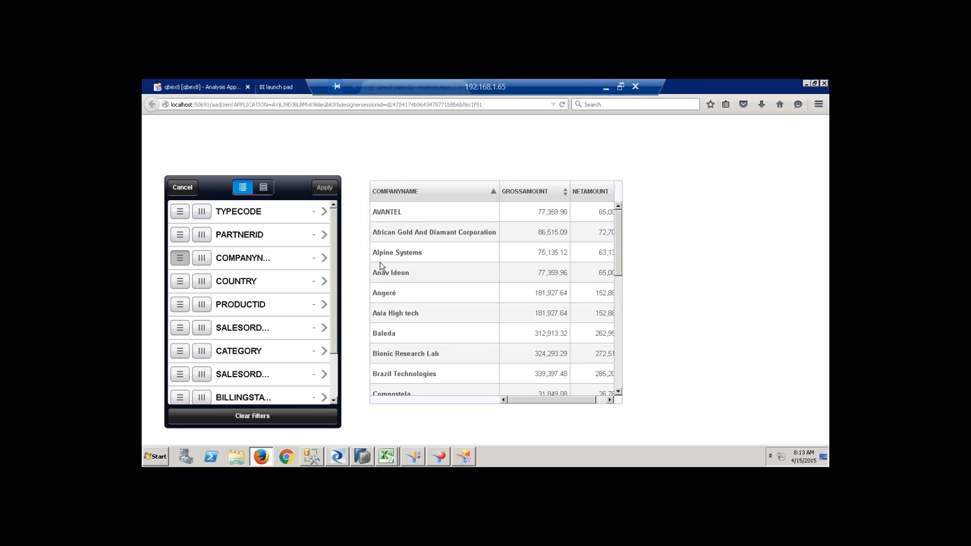
{"action": "left_click", "coordinate": [289, 88]}
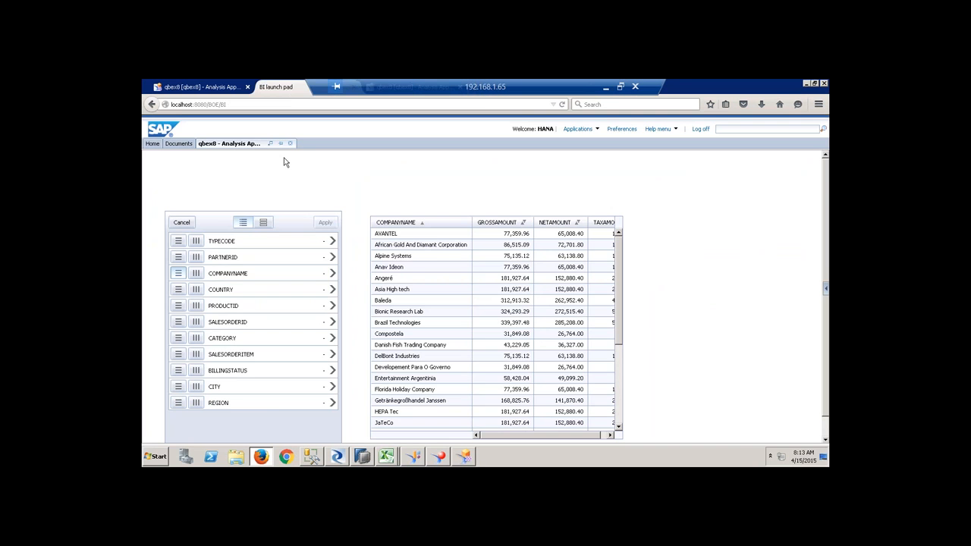
{"action": "left_click", "coordinate": [290, 143]}
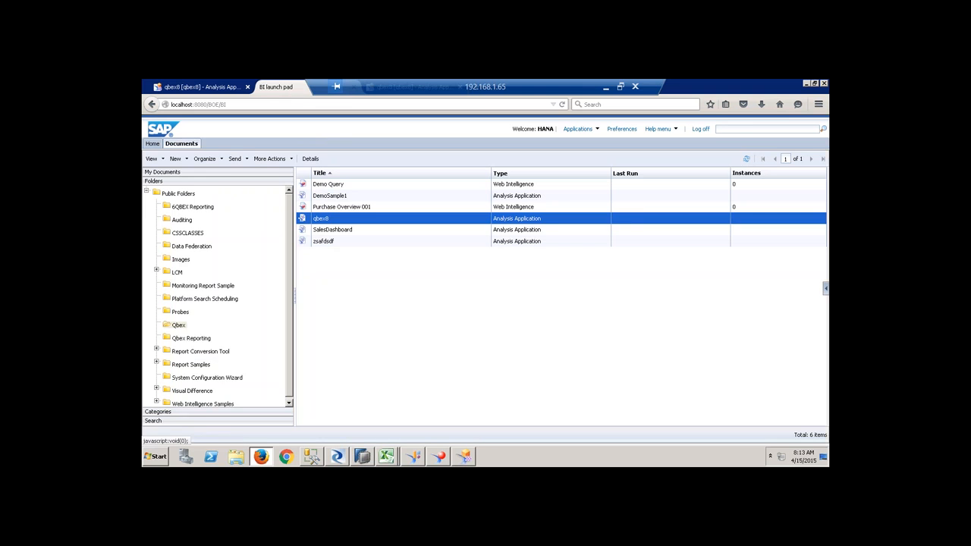
{"action": "right_click", "coordinate": [180, 326]}
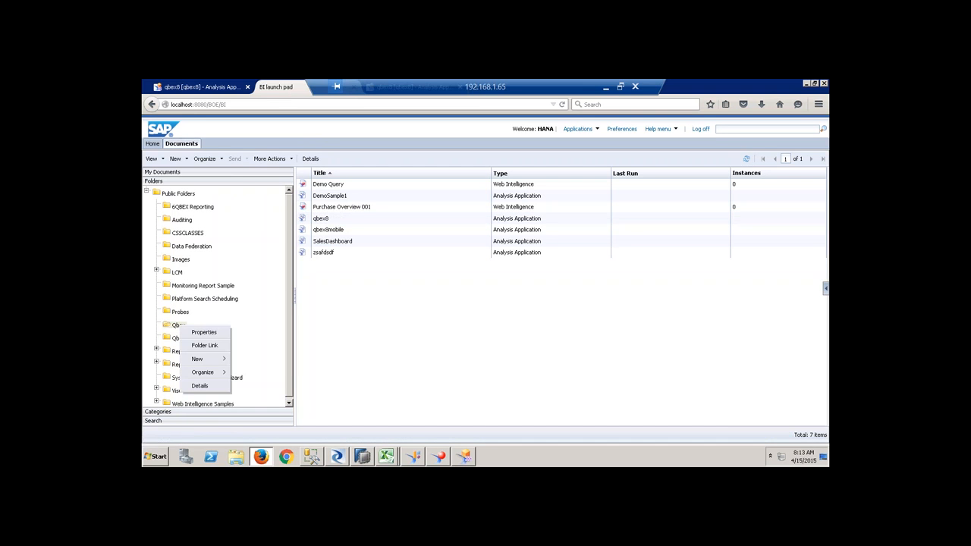
{"action": "left_click", "coordinate": [180, 259]}
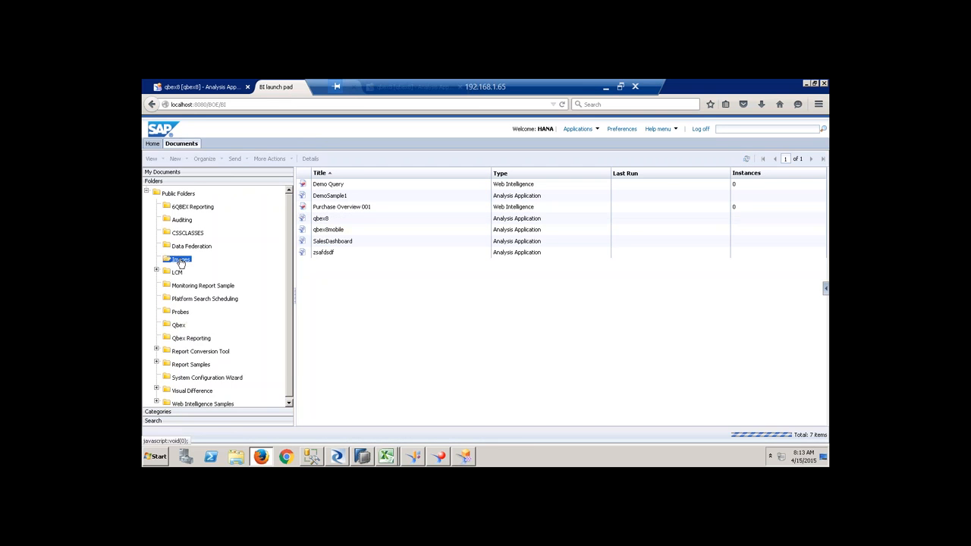
{"action": "left_click", "coordinate": [179, 325]}
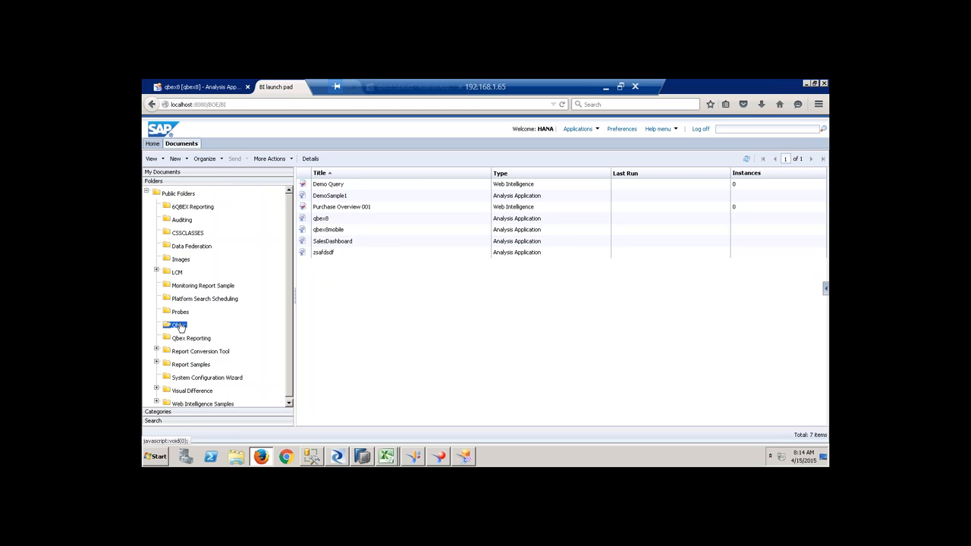
Enable Display on mobile in qbex8mobile's Mobile Properties and save.
{"action": "left_click", "coordinate": [327, 232]}
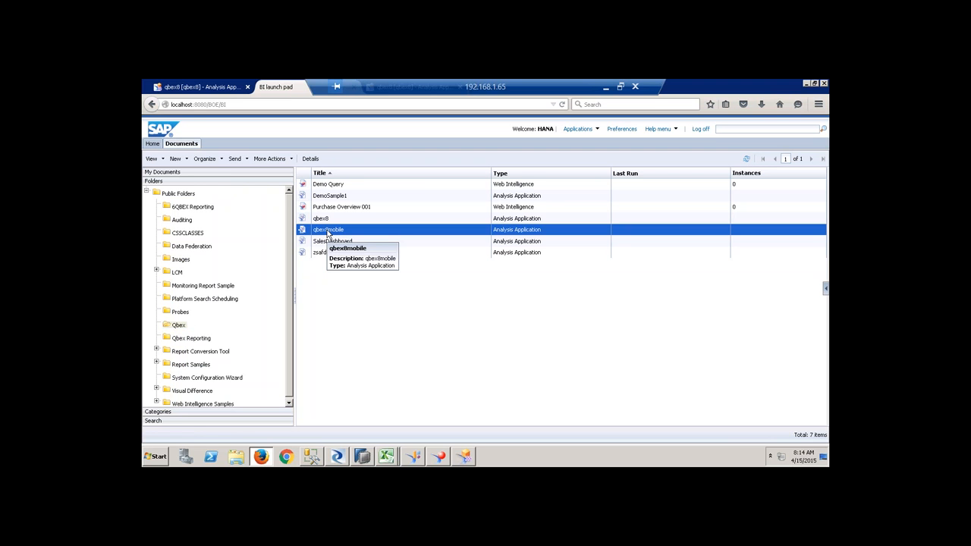
{"action": "right_click", "coordinate": [330, 233]}
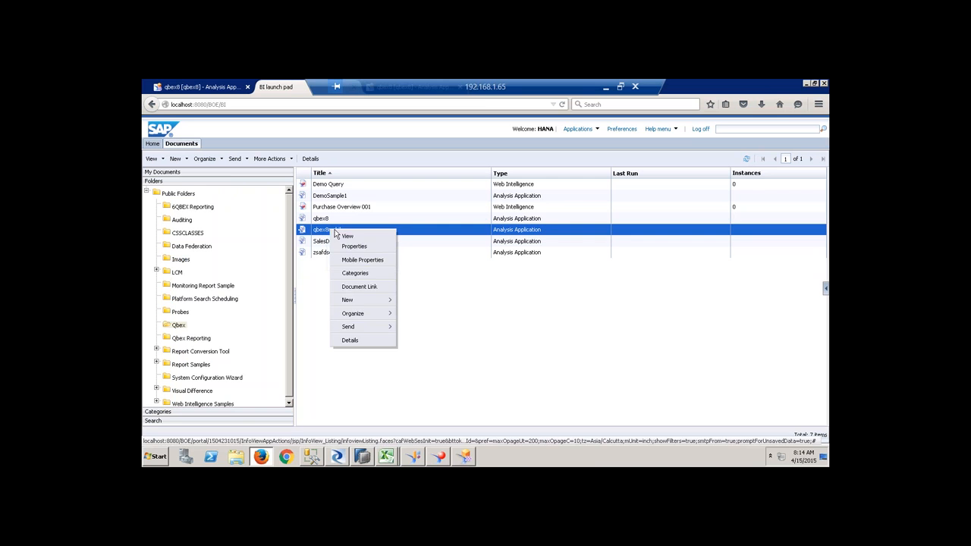
{"action": "left_click", "coordinate": [363, 260]}
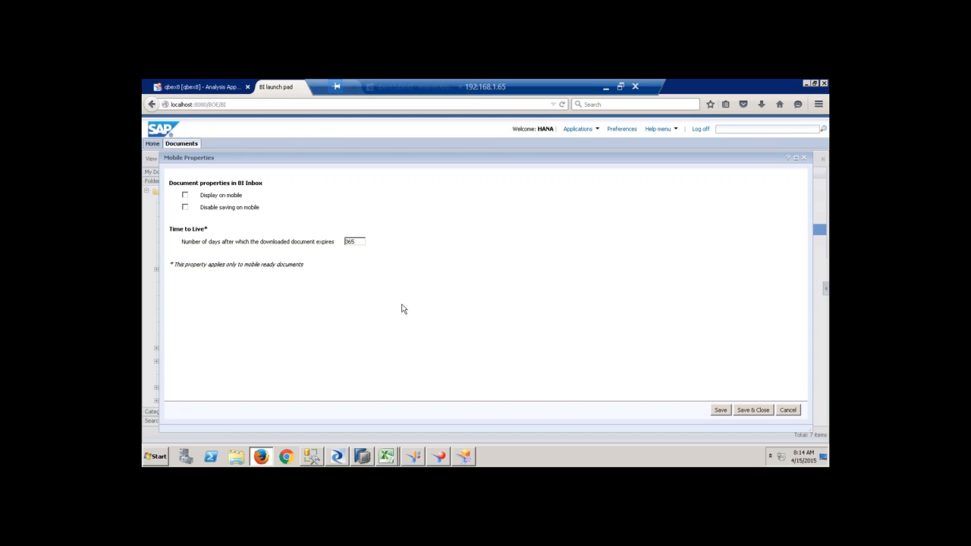
{"action": "left_click", "coordinate": [186, 195]}
{"action": "left_click", "coordinate": [744, 413]}
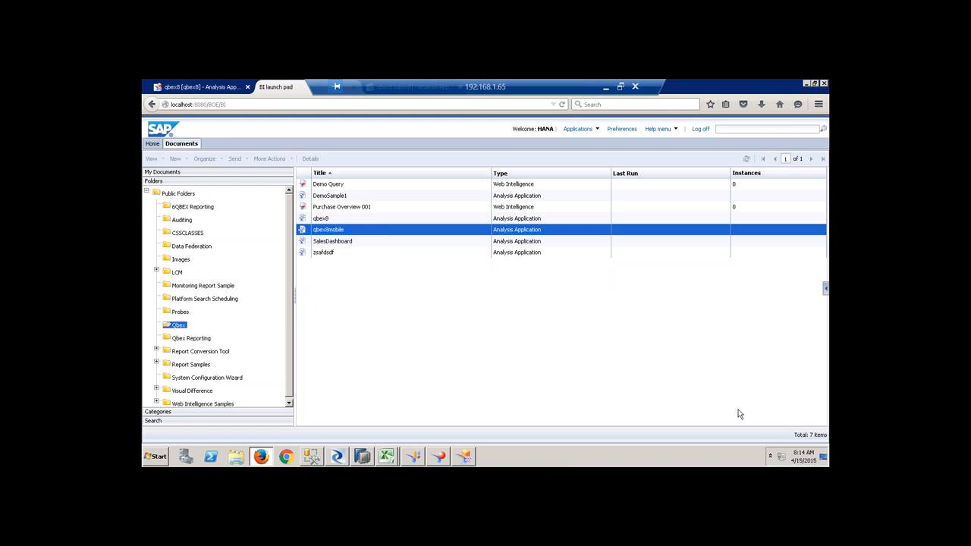
File qbex8mobile under a Corporate Categories category, then return to SAP HANA Studio.
{"action": "right_click", "coordinate": [328, 234]}
{"action": "left_click", "coordinate": [363, 281]}
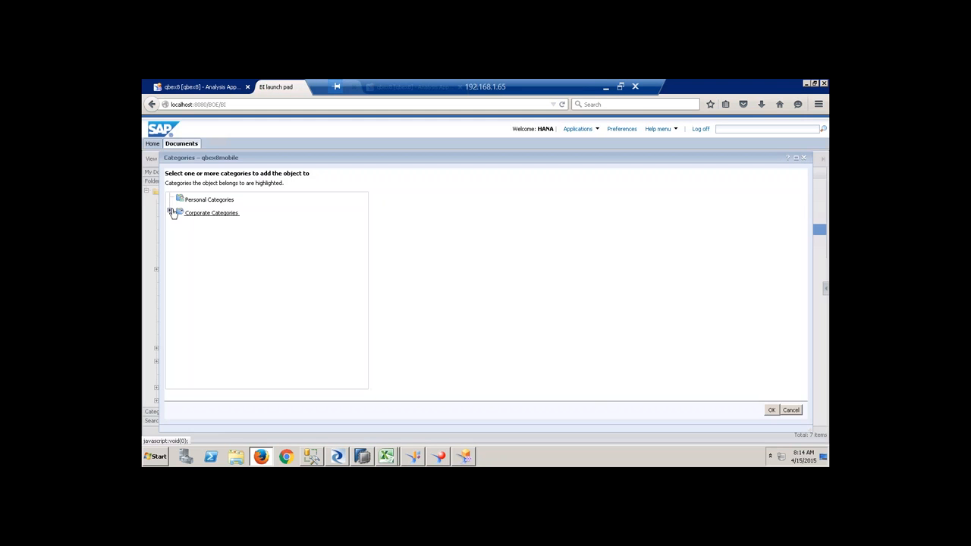
{"action": "left_click", "coordinate": [170, 212]}
{"action": "left_click", "coordinate": [203, 226]}
{"action": "left_click", "coordinate": [772, 410]}
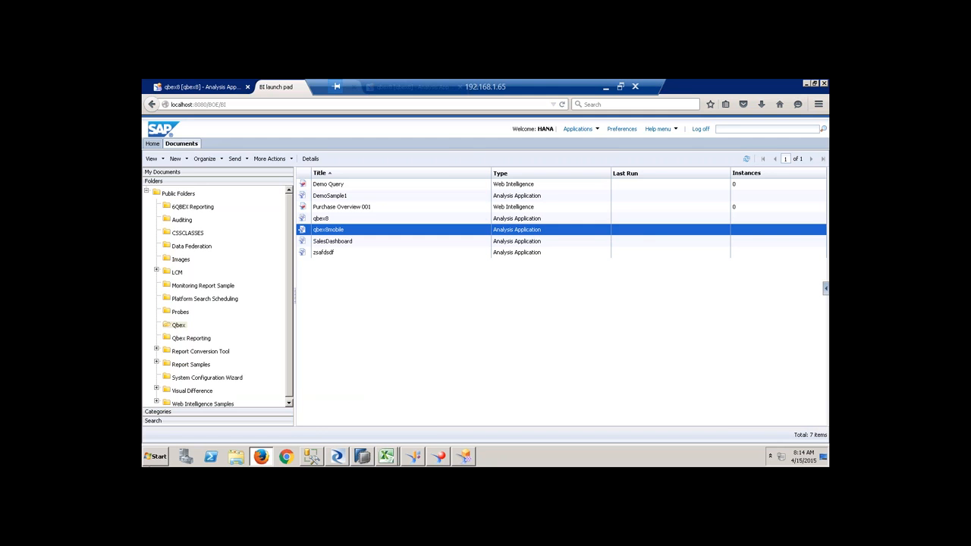
{"action": "left_click", "coordinate": [364, 457]}
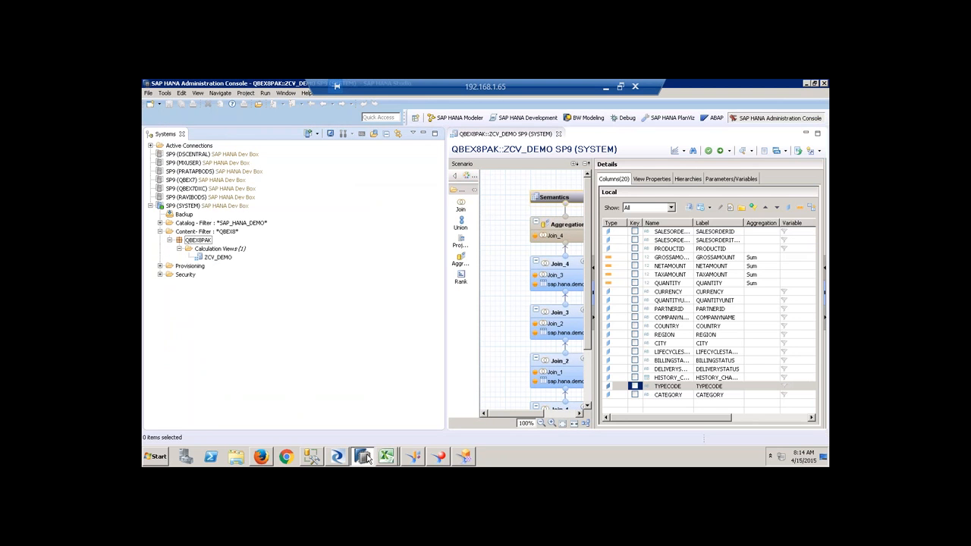
Close the ZCV_DEMO calculation view, narrow the Systems panel and switch to SAP HANA Modeler.
{"action": "left_click", "coordinate": [559, 135]}
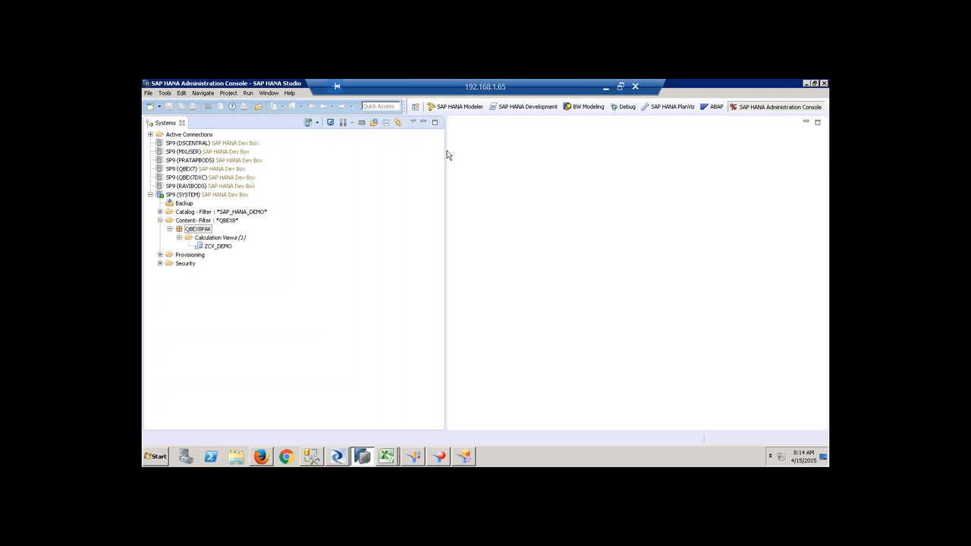
{"action": "left_click_drag", "start_coordinate": [445, 149], "coordinate": [365, 155]}
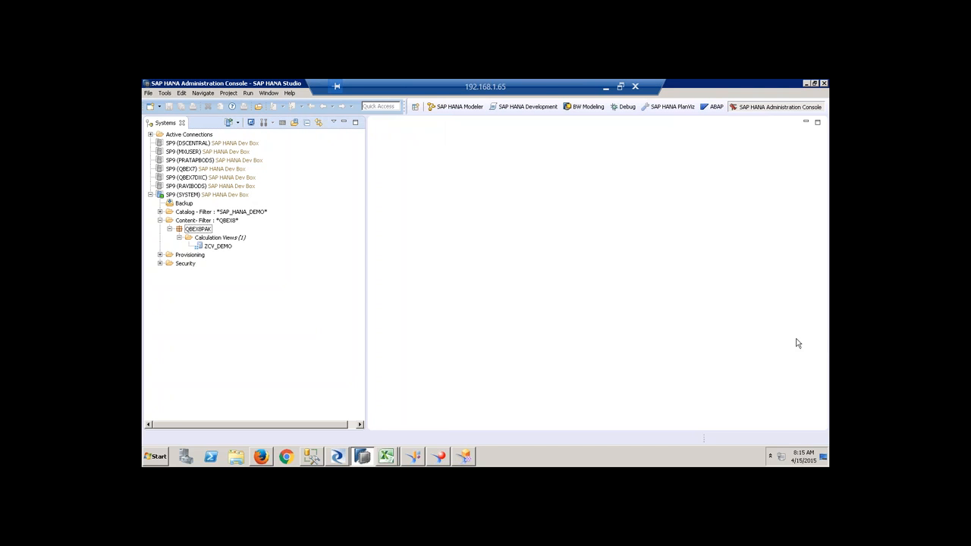
{"action": "left_click", "coordinate": [290, 92]}
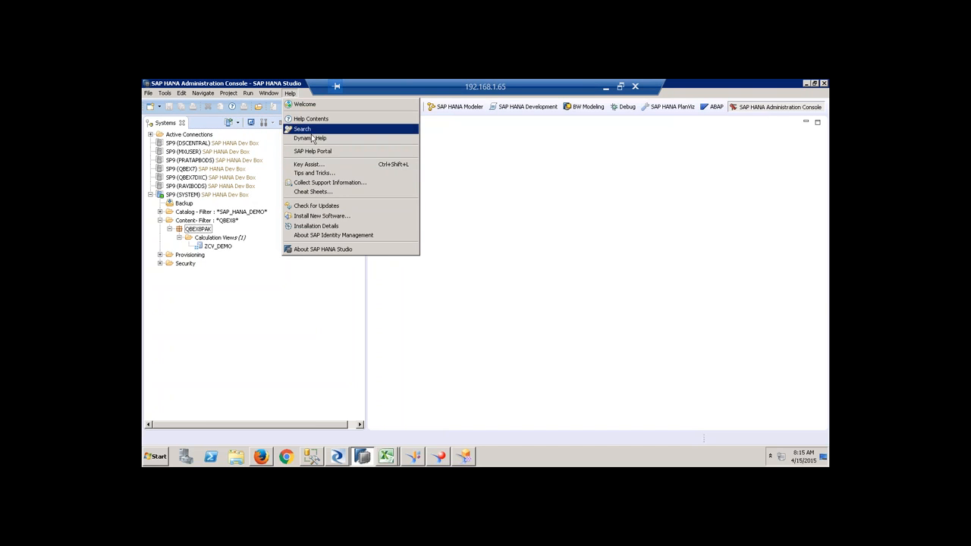
{"action": "left_click", "coordinate": [434, 201]}
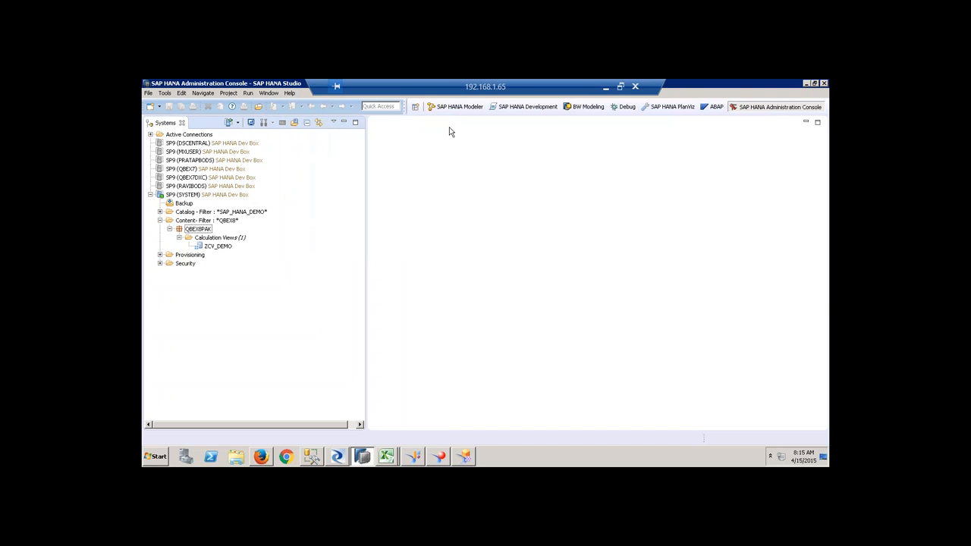
{"action": "left_click", "coordinate": [454, 106]}
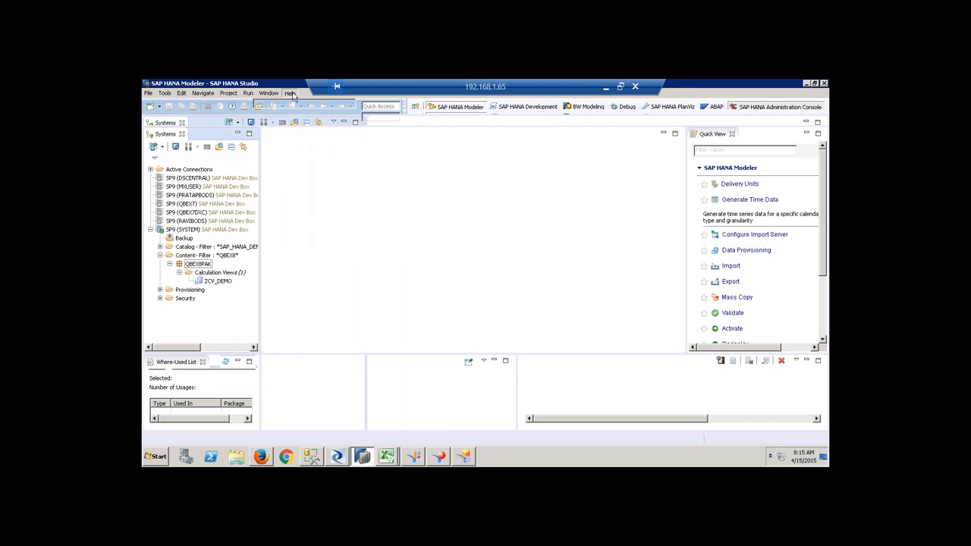
Open SLT Data Provisioning for the SP9 (SYSTEM) system from Quick View.
{"action": "left_click", "coordinate": [291, 93]}
{"action": "left_click", "coordinate": [497, 184]}
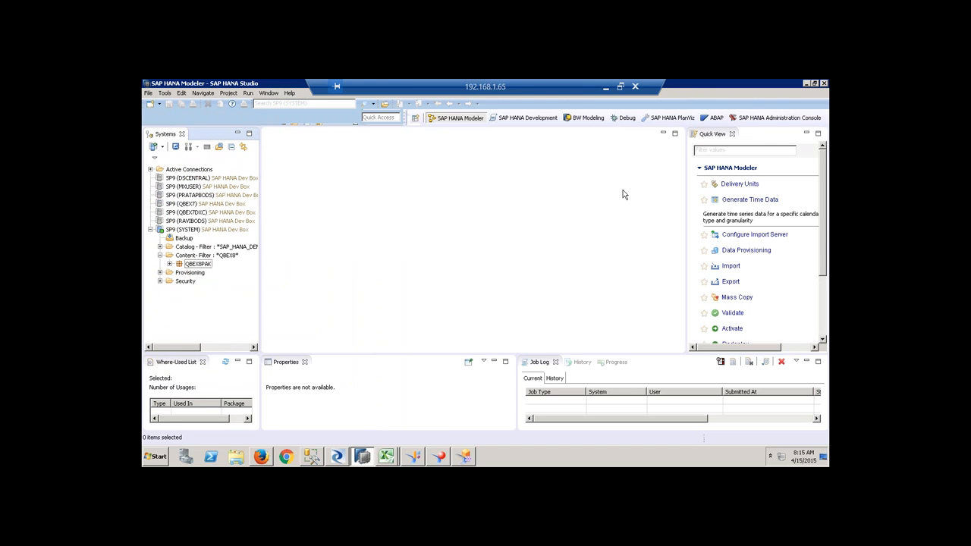
{"action": "left_click", "coordinate": [754, 251]}
{"action": "left_click", "coordinate": [400, 161]}
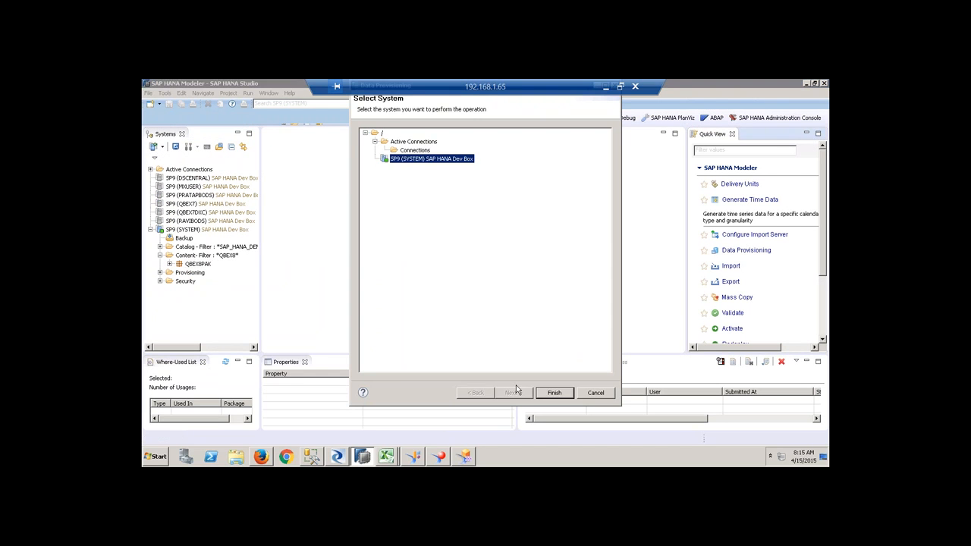
{"action": "left_click", "coordinate": [555, 393]}
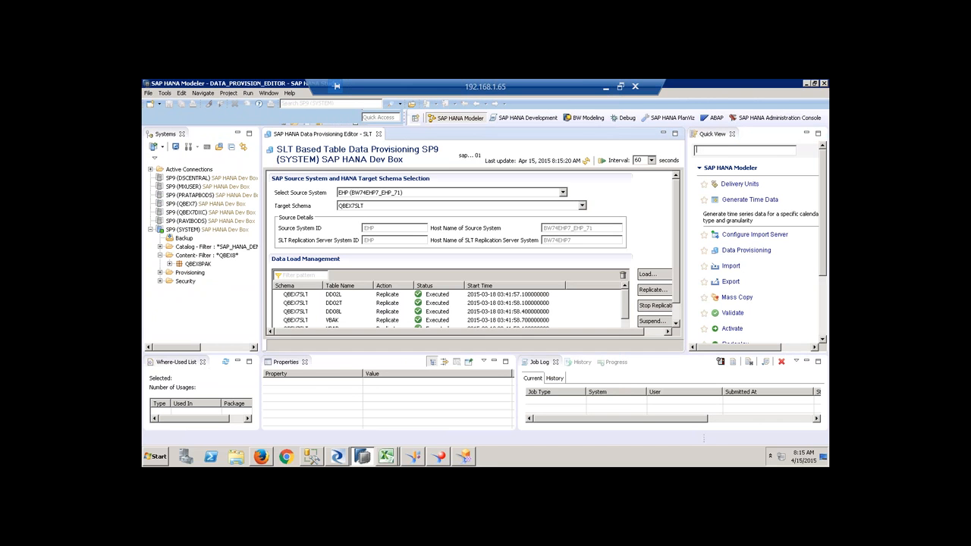
Close the Properties, Job Log, History, Progress and Quick View panels so the SLT editor fills the window.
{"action": "left_click", "coordinate": [305, 362]}
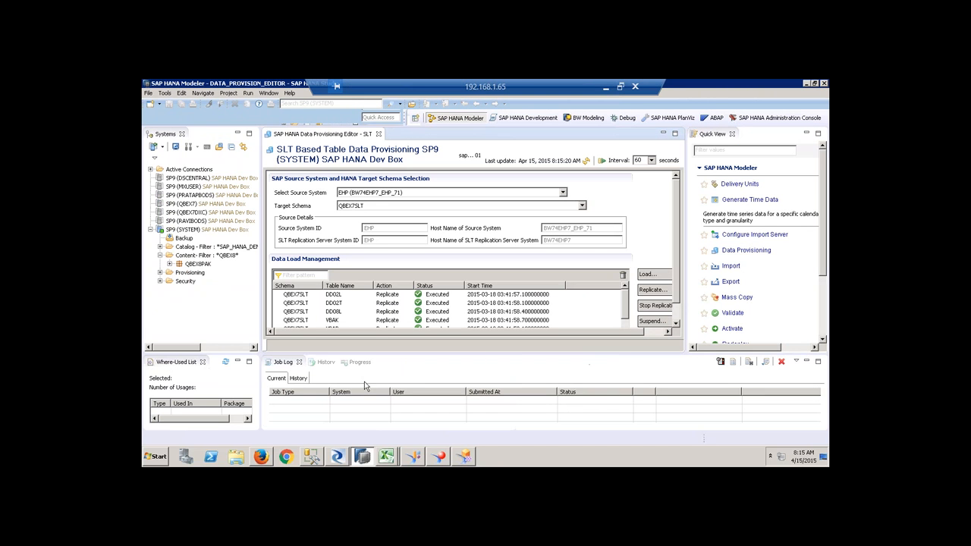
{"action": "left_click", "coordinate": [299, 362]}
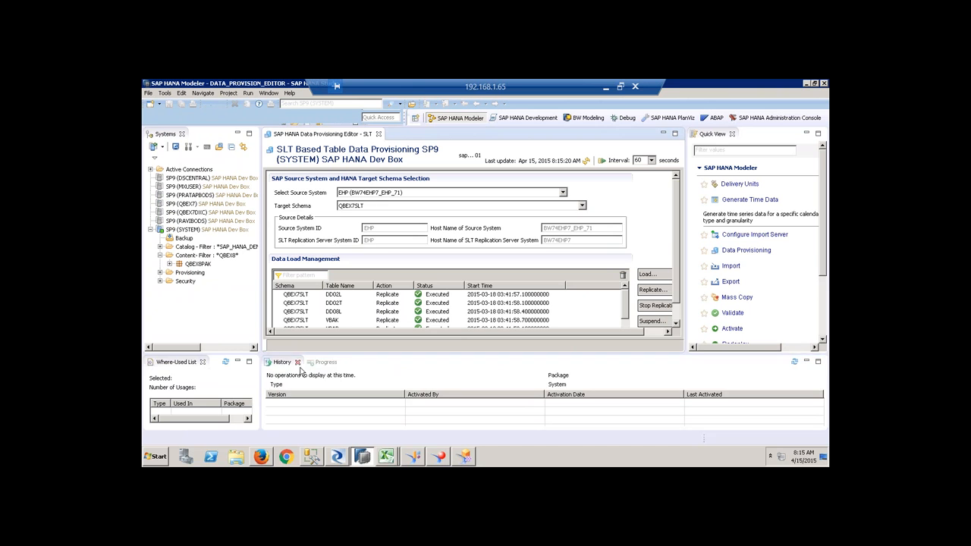
{"action": "left_click", "coordinate": [301, 362]}
{"action": "left_click", "coordinate": [302, 362]}
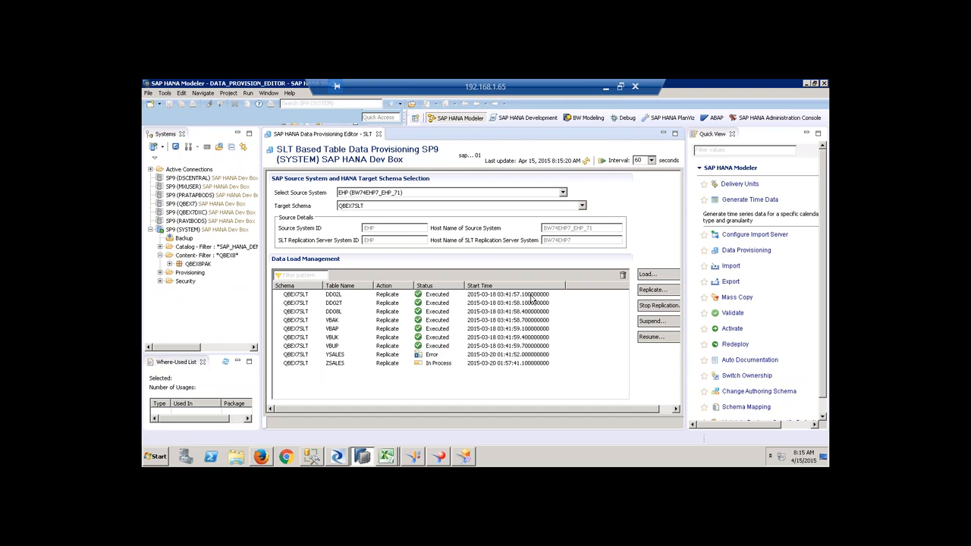
{"action": "left_click", "coordinate": [733, 135]}
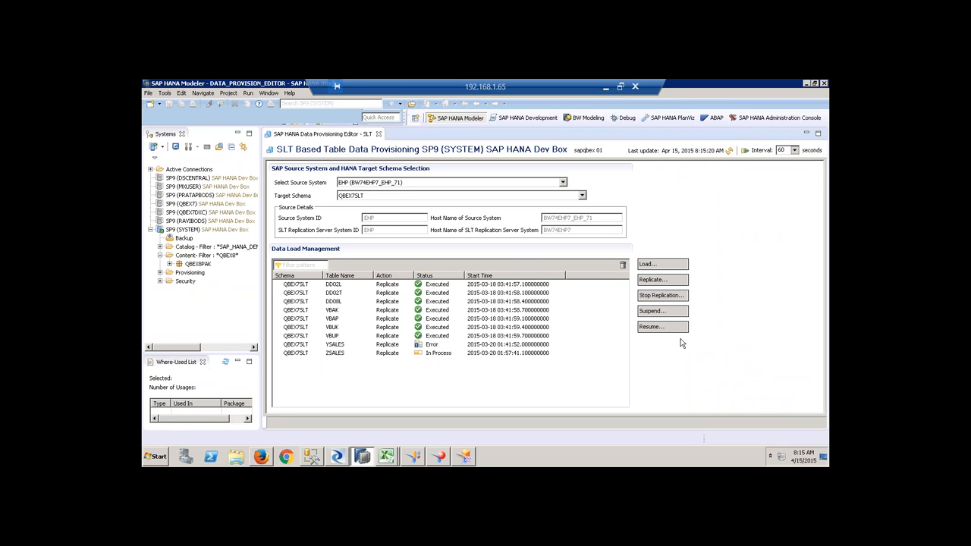
Start a replication request for table T161I, then cancel it.
{"action": "left_click", "coordinate": [658, 283]}
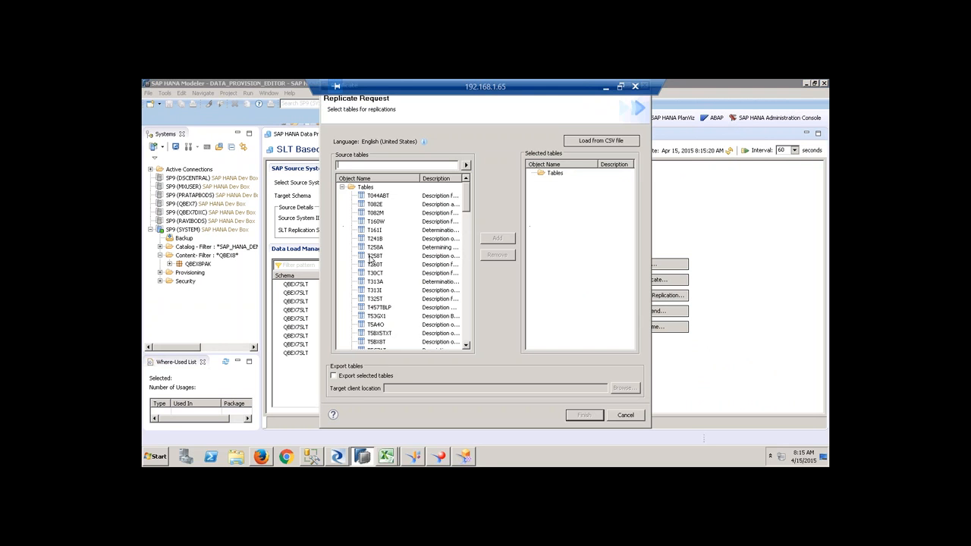
{"action": "left_click", "coordinate": [374, 230]}
{"action": "left_click", "coordinate": [626, 416]}
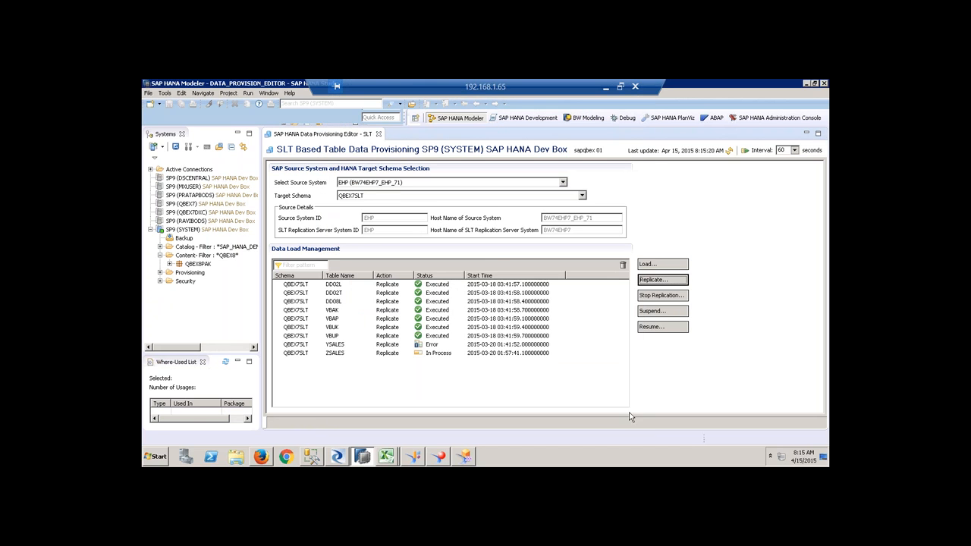
Switch the SLT source system to 016, then search load tables for 'Product' and cancel the request.
{"action": "left_click", "coordinate": [429, 185]}
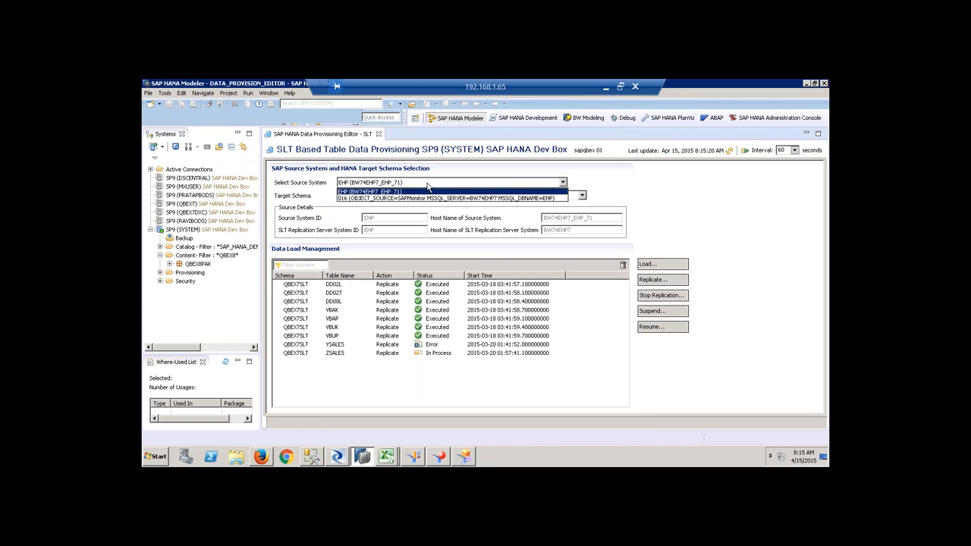
{"action": "left_click", "coordinate": [423, 198]}
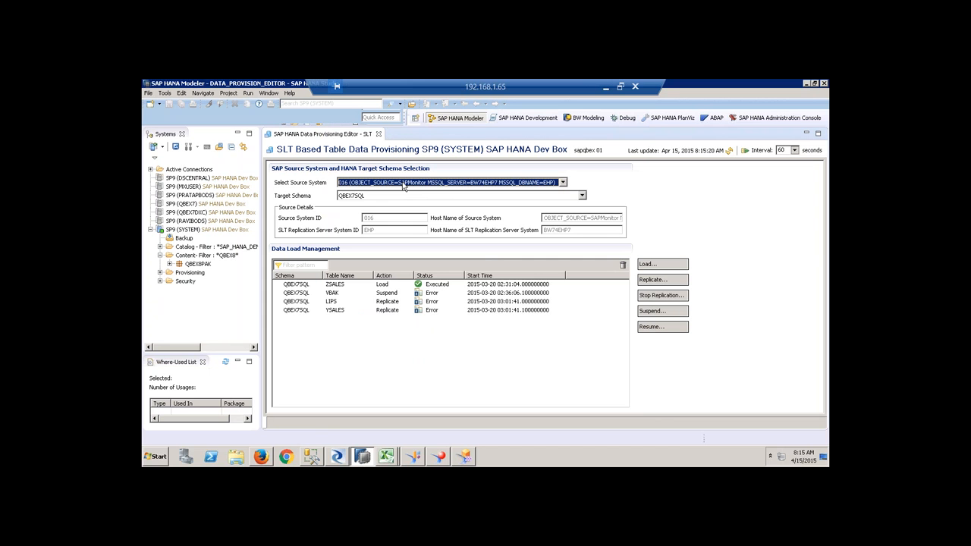
{"action": "left_click", "coordinate": [653, 265]}
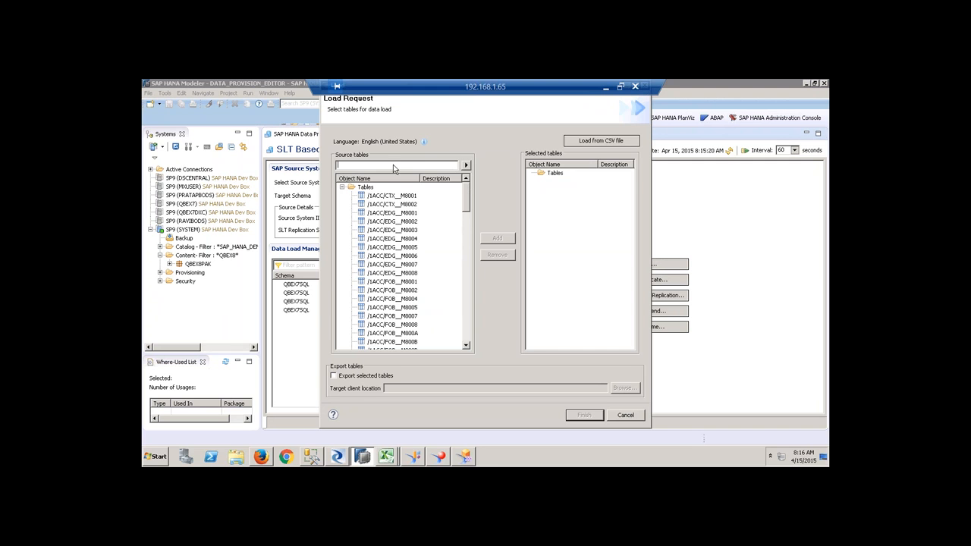
{"action": "type", "text": "Product"}
{"action": "left_click", "coordinate": [467, 165]}
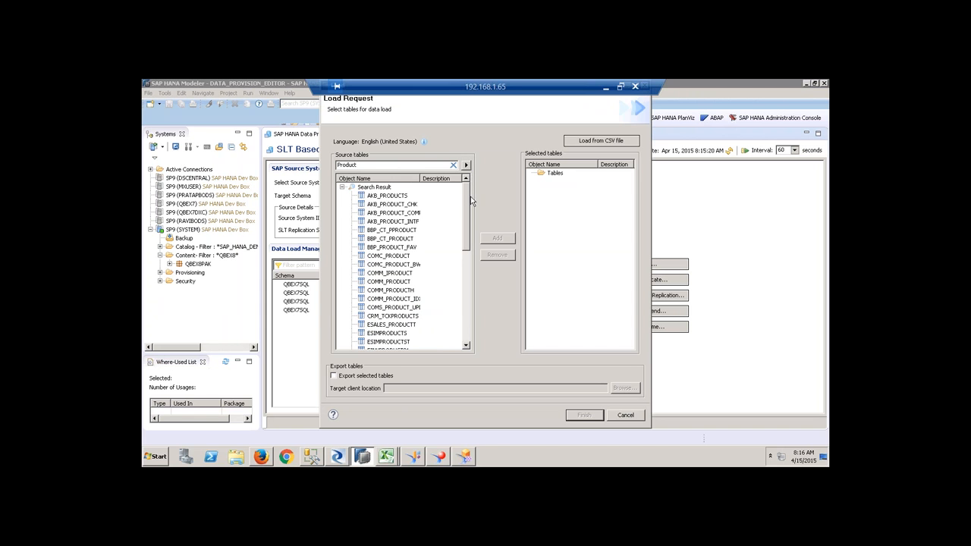
{"action": "left_click_drag", "start_coordinate": [467, 211], "coordinate": [475, 173]}
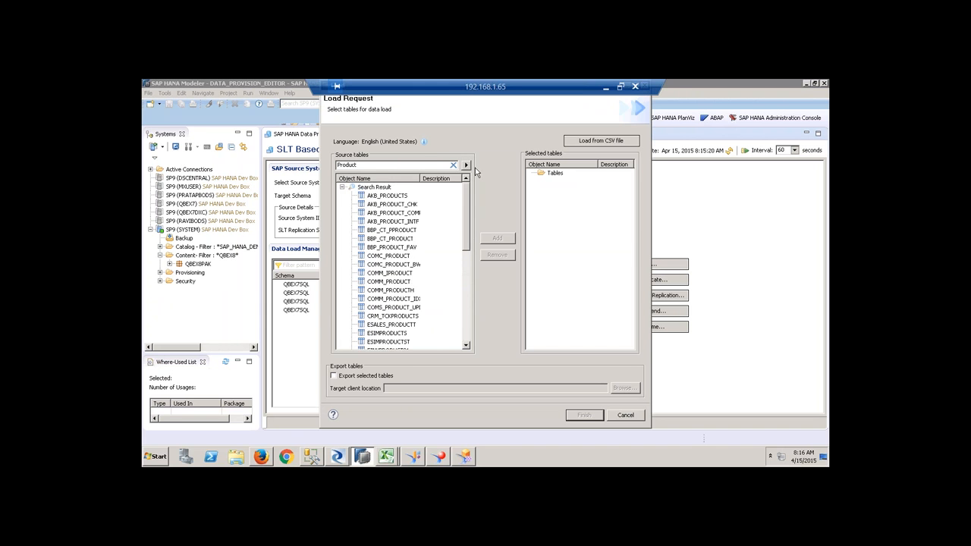
{"action": "left_click", "coordinate": [625, 416]}
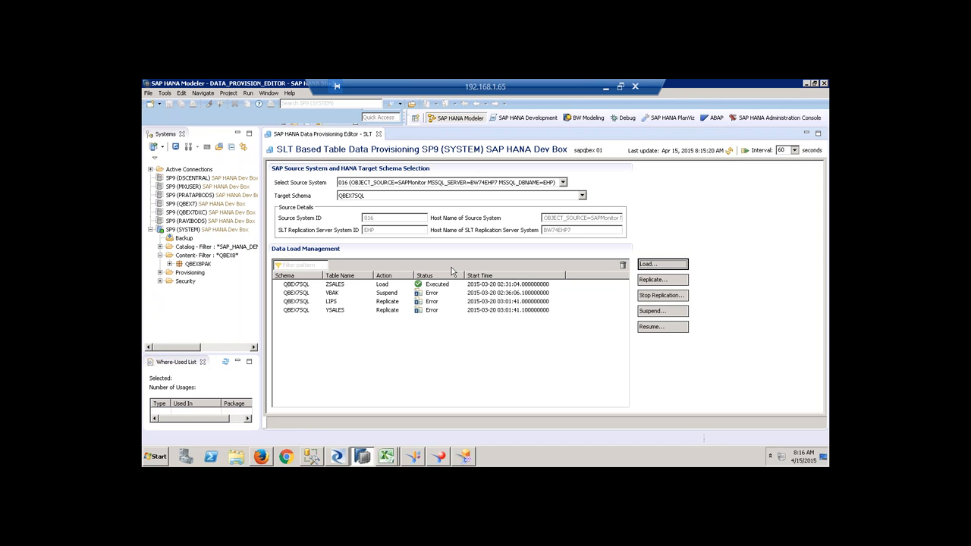
Check the SAP HANA DAY 5 listing in GoToTraining, then restore the remote SAP HANA Modeler session.
{"action": "left_click", "coordinate": [606, 86]}
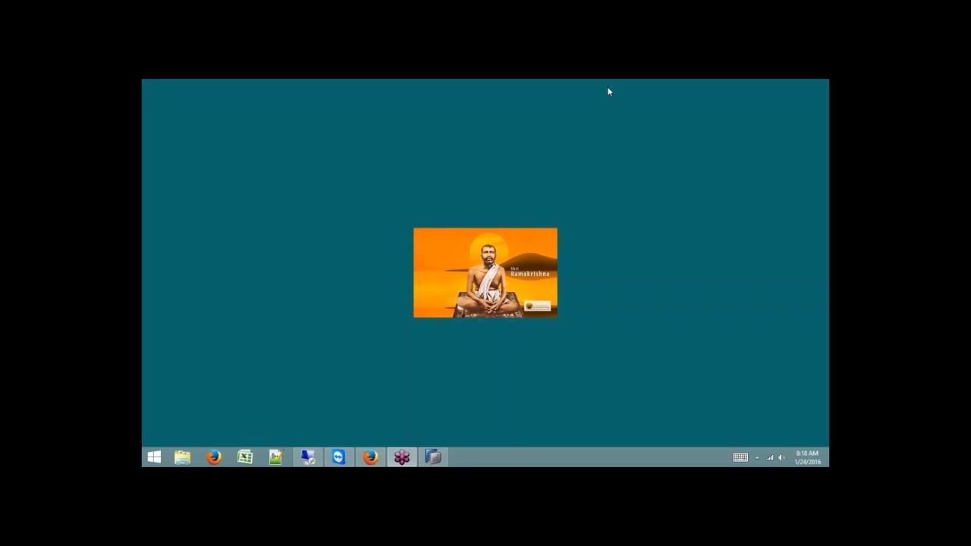
{"action": "left_click", "coordinate": [370, 457]}
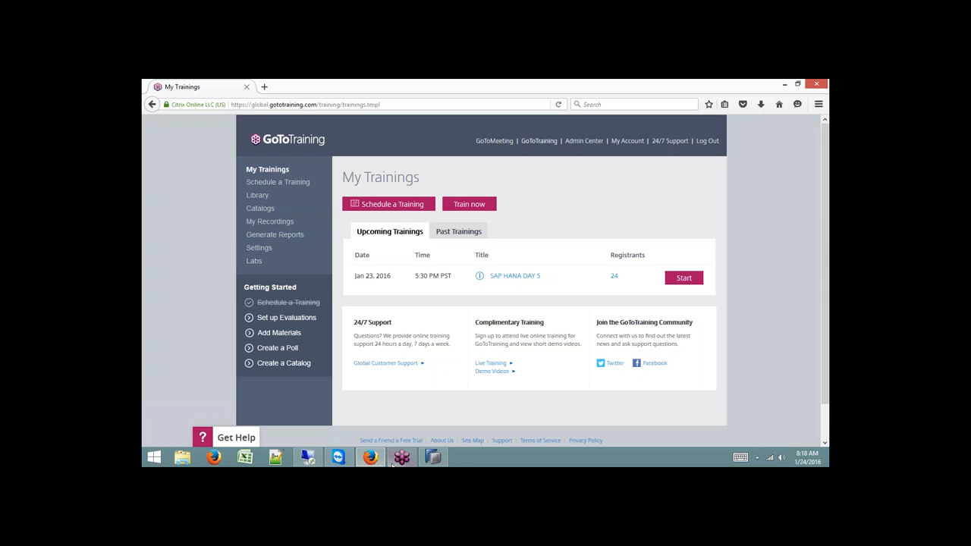
{"action": "left_click", "coordinate": [308, 458]}
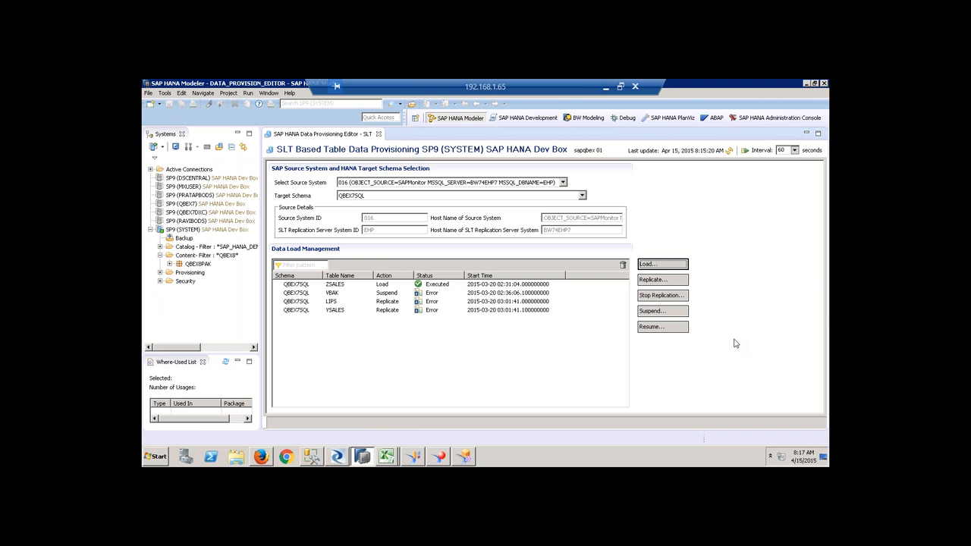
{"action": "left_click", "coordinate": [821, 309]}
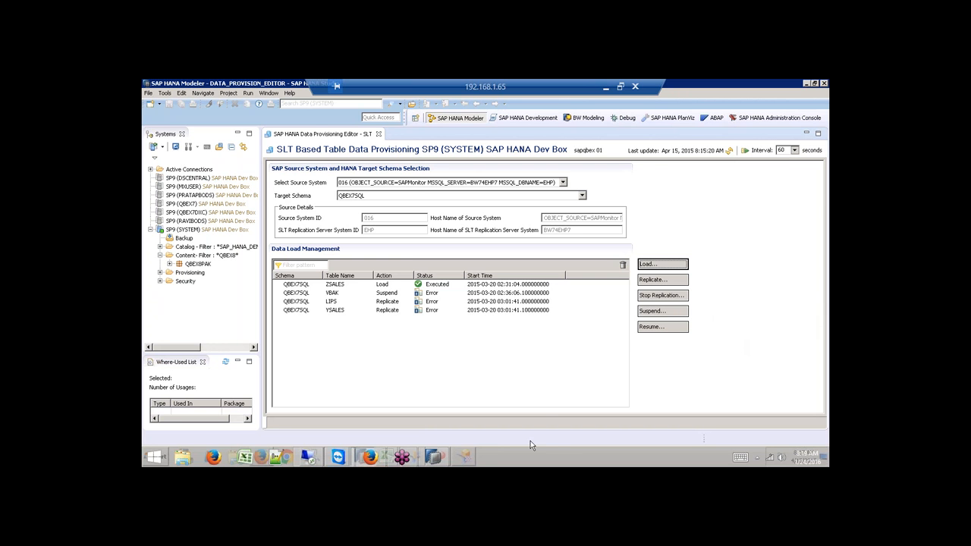
{"action": "mouse_move", "coordinate": [471, 458]}
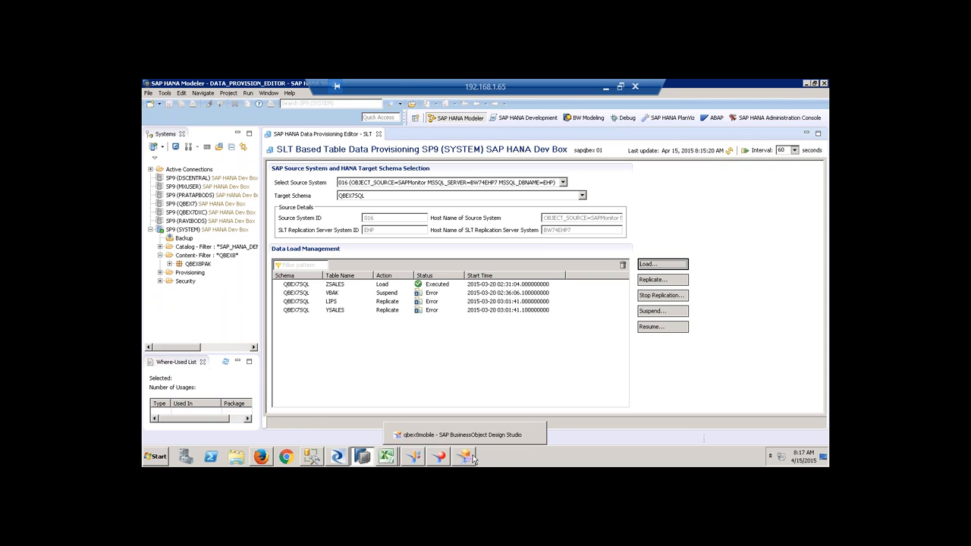
{"action": "left_click", "coordinate": [477, 436]}
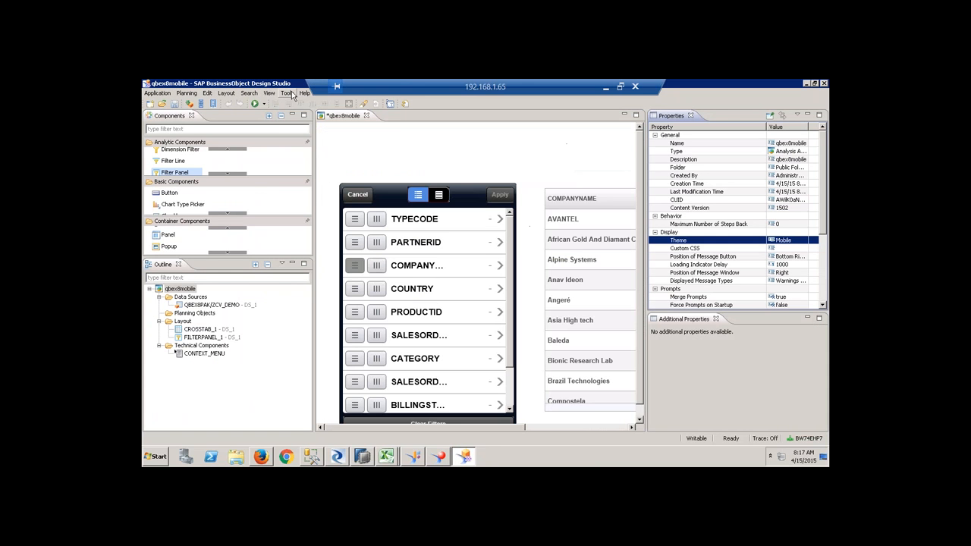
{"action": "left_click", "coordinate": [287, 93]}
{"action": "left_click", "coordinate": [303, 136]}
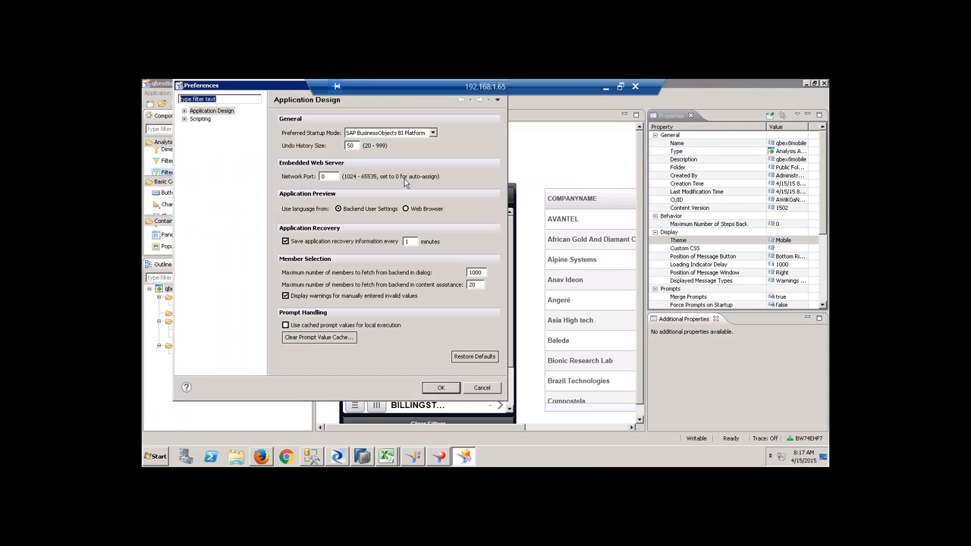
{"action": "left_click", "coordinate": [400, 134]}
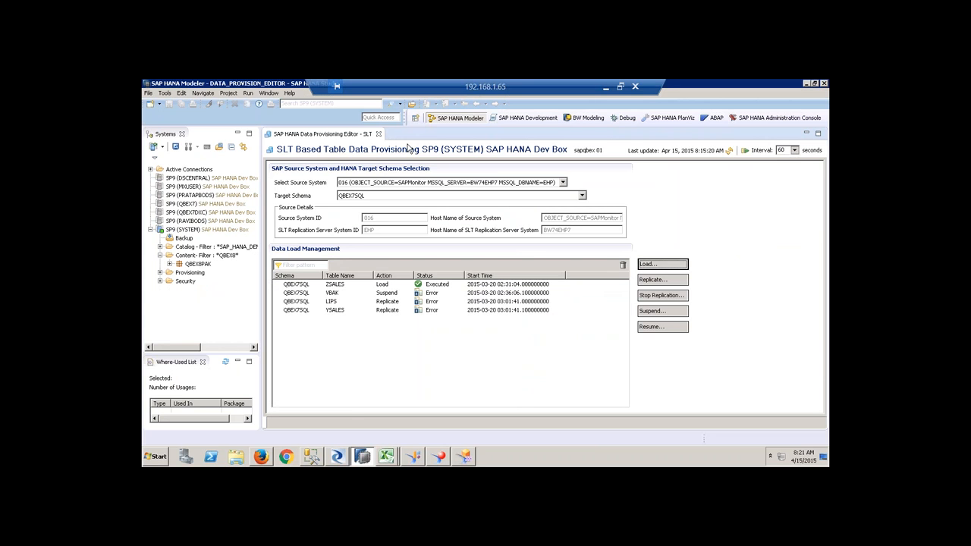
Close the SLT editor and expand the QBEX8PAK package to reveal ZCV_DEMO.
{"action": "left_click", "coordinate": [379, 134]}
{"action": "left_click", "coordinate": [169, 264]}
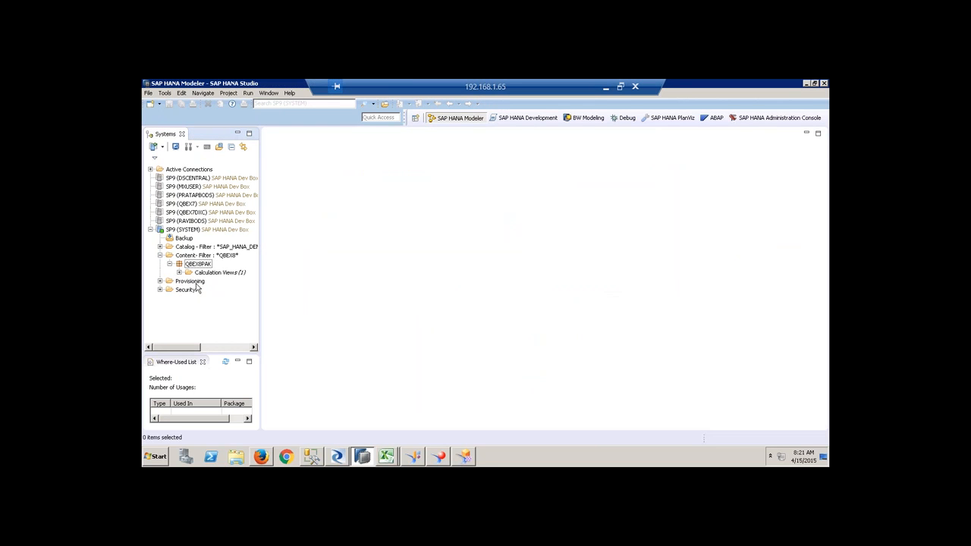
{"action": "left_click", "coordinate": [179, 273]}
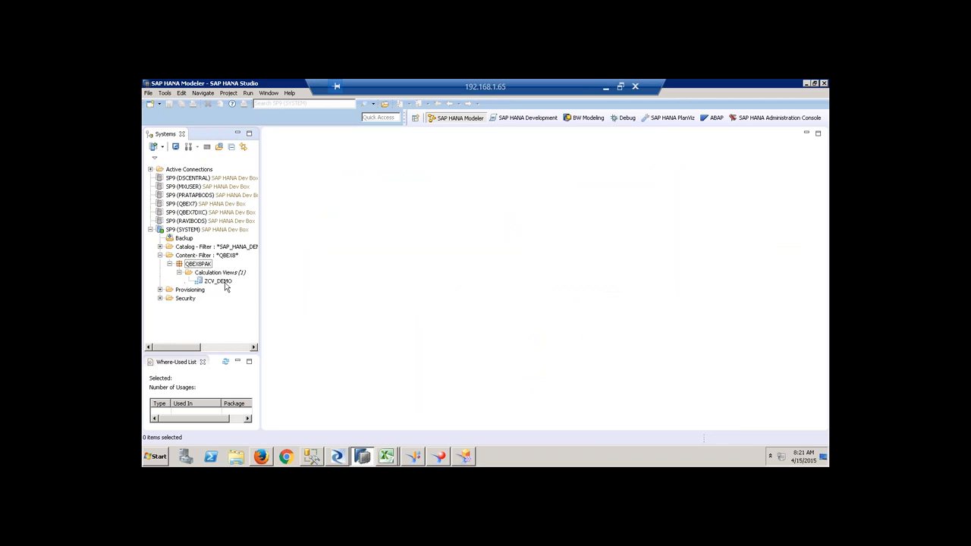
Filter the Catalog schemas to _sys_bic.
{"action": "left_click", "coordinate": [160, 246]}
{"action": "right_click", "coordinate": [206, 248]}
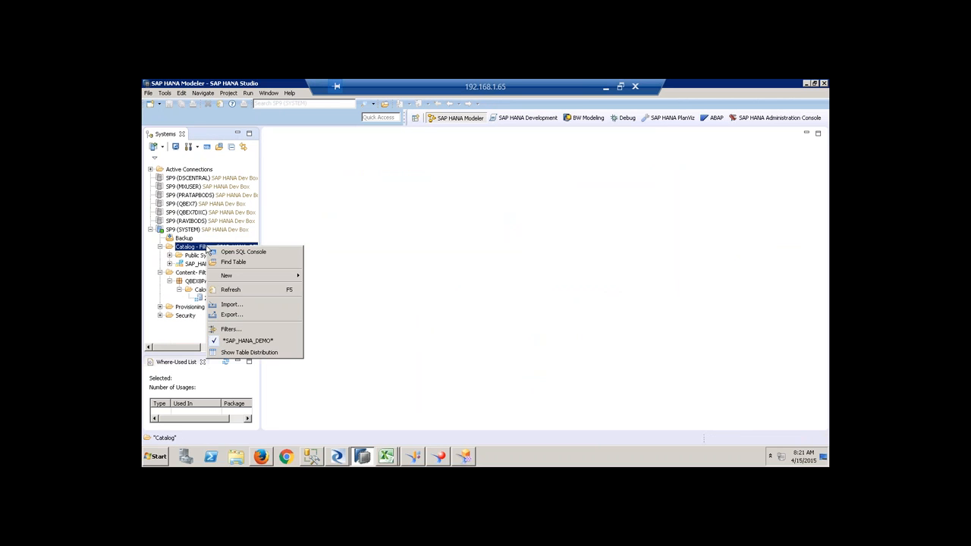
{"action": "left_click", "coordinate": [242, 331]}
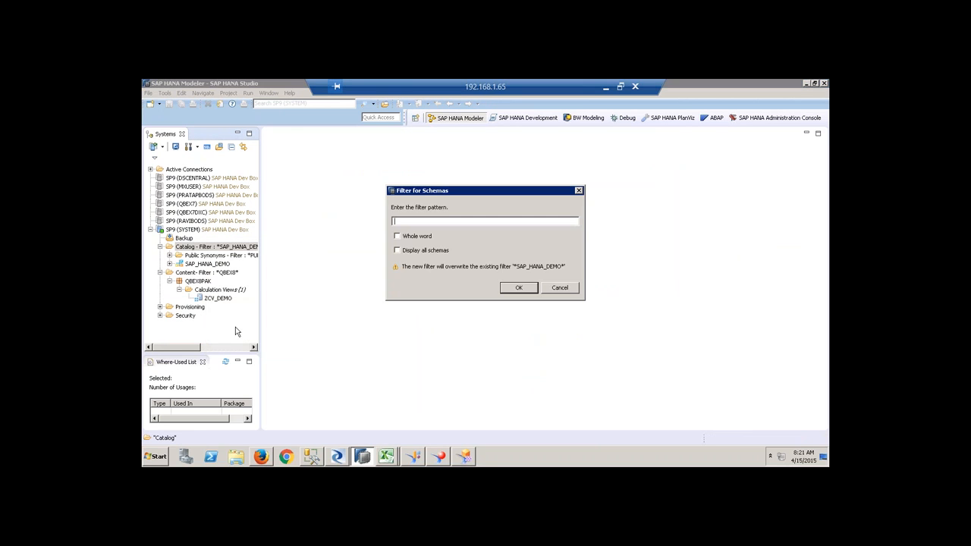
{"action": "type", "text": "_sys_bic"}
{"action": "key", "text": "Return"}
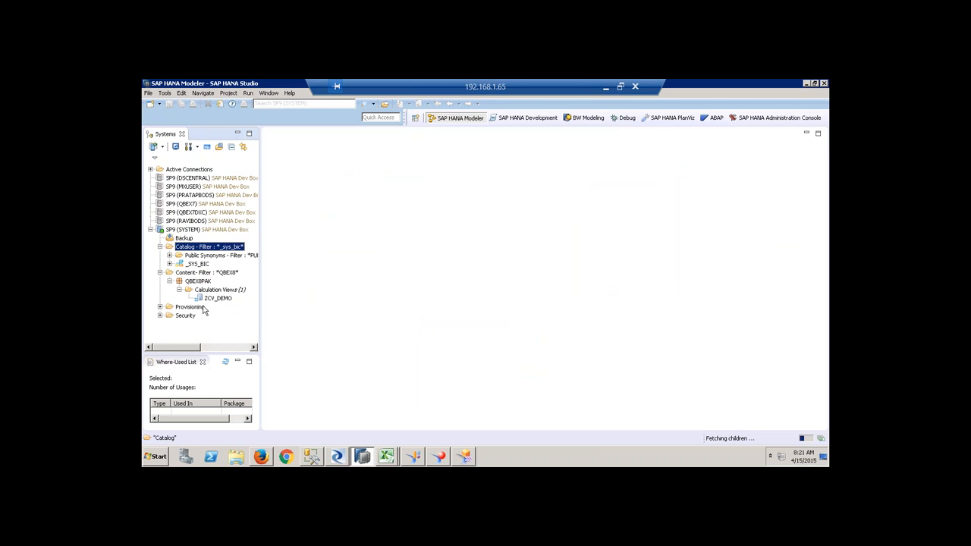
Name-filter the _SYS_BIC column views, list them, and widen the systems tree.
{"action": "left_click", "coordinate": [170, 264]}
{"action": "right_click", "coordinate": [214, 274]}
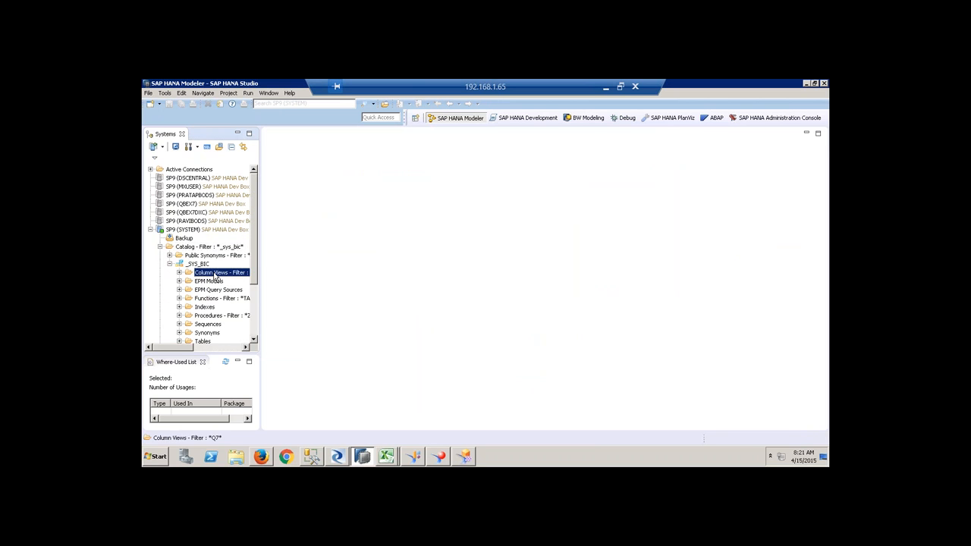
{"action": "left_click", "coordinate": [240, 356]}
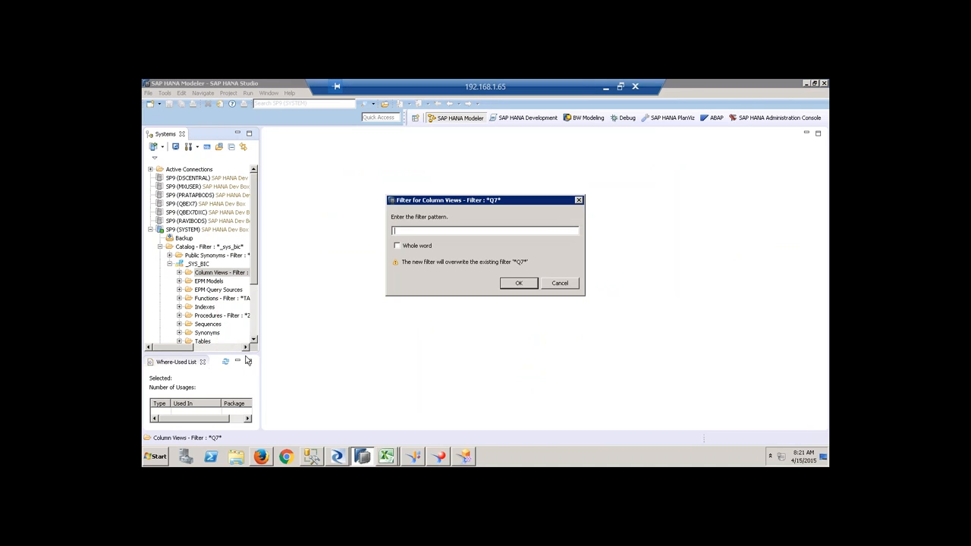
{"action": "type", "text": "ECC_COPA"}
{"action": "key", "text": "Return"}
{"action": "left_click", "coordinate": [179, 273]}
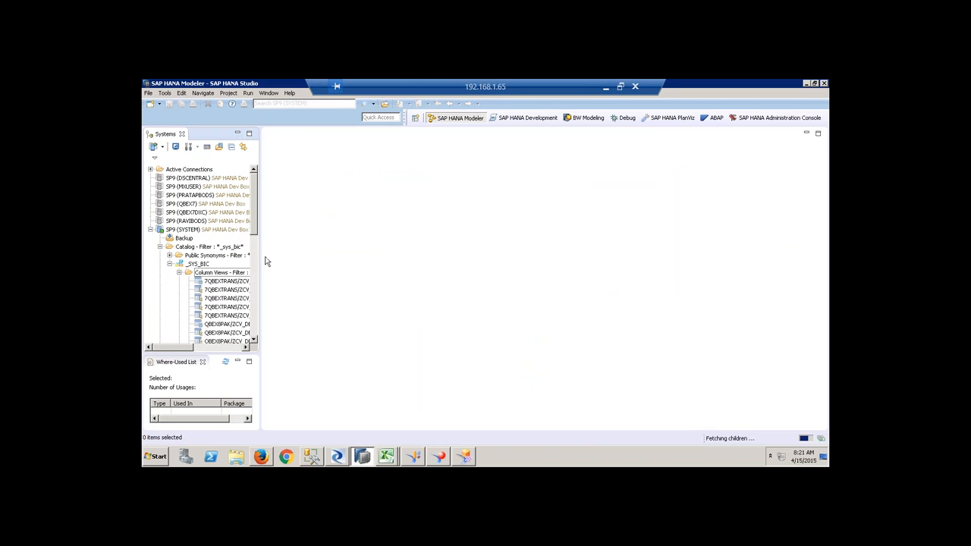
{"action": "left_click_drag", "start_coordinate": [260, 228], "coordinate": [379, 230]}
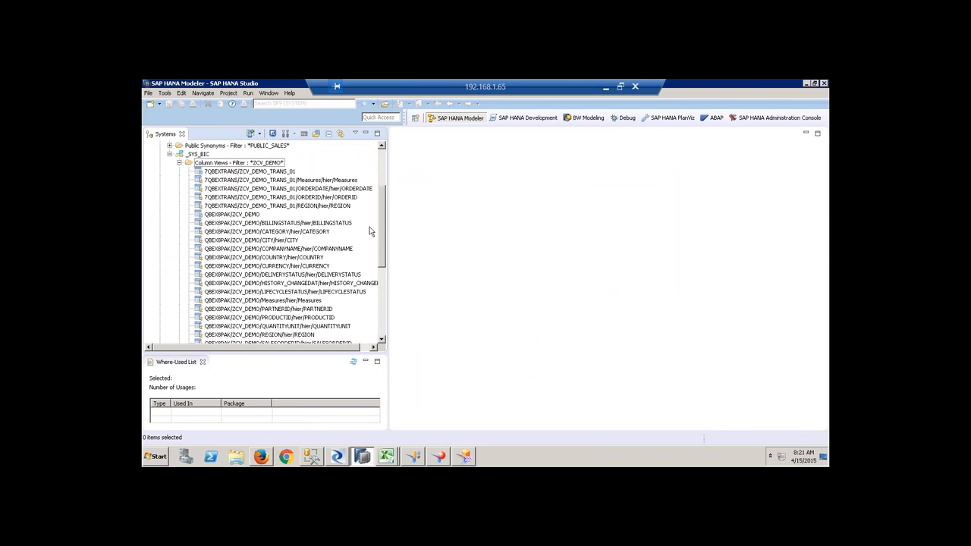
Preview QBEX8PAK/ZCV_DEMO's content as a SELECT * query returning sales order rows.
{"action": "left_click", "coordinate": [255, 216]}
{"action": "right_click", "coordinate": [253, 214]}
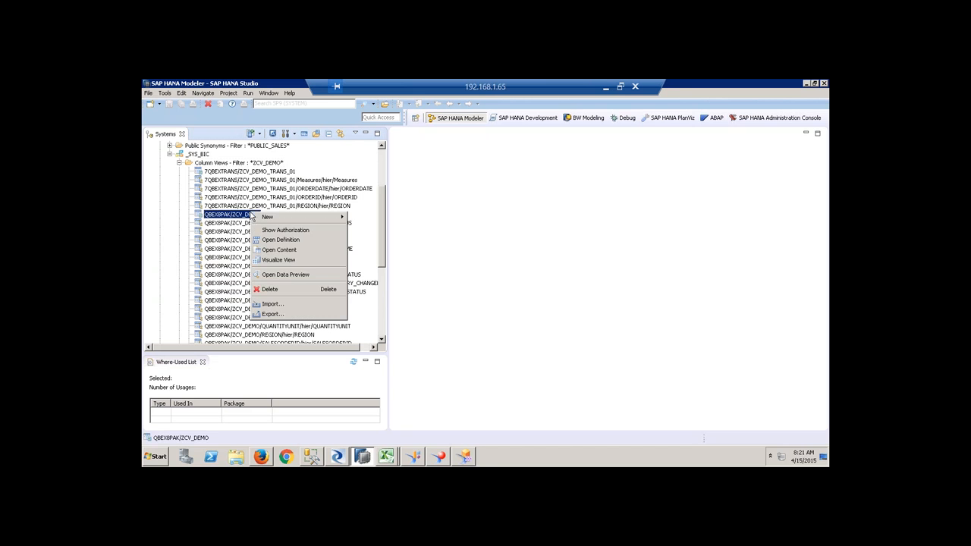
{"action": "left_click", "coordinate": [274, 250]}
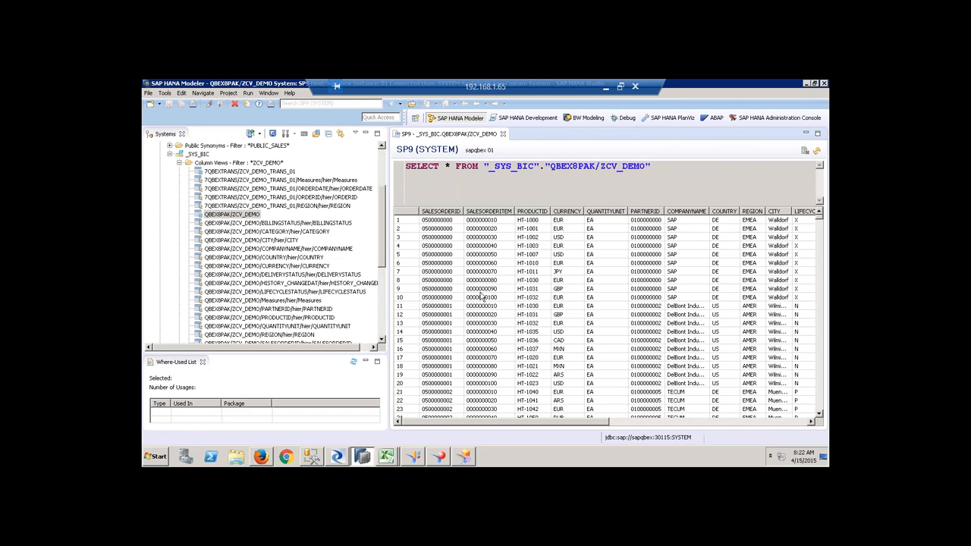
{"action": "left_click", "coordinate": [386, 457]}
Show the Sheet1 architecture diagram and resize rows around the SAP HANA and database layers.
{"action": "left_click", "coordinate": [387, 432]}
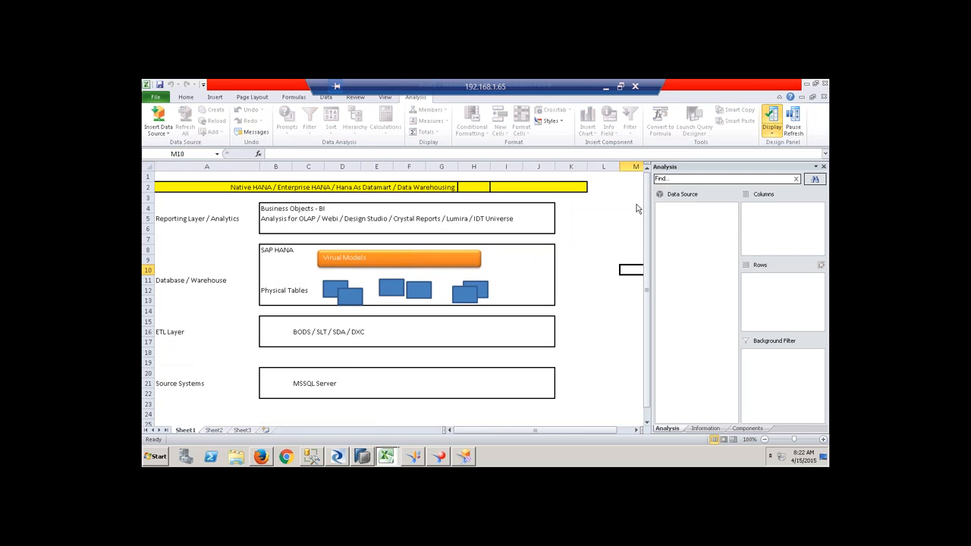
{"action": "left_click", "coordinate": [335, 375]}
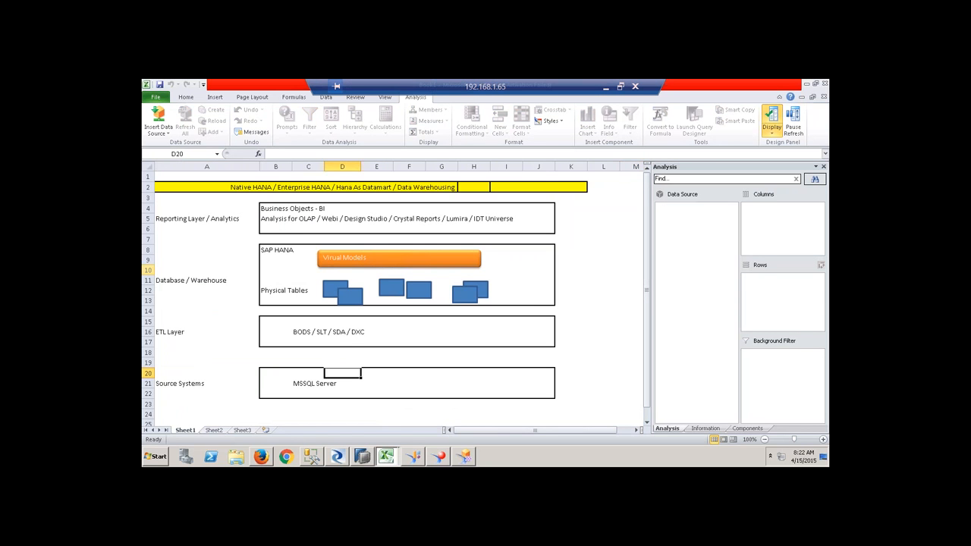
{"action": "left_click_drag", "start_coordinate": [149, 280], "coordinate": [149, 300]}
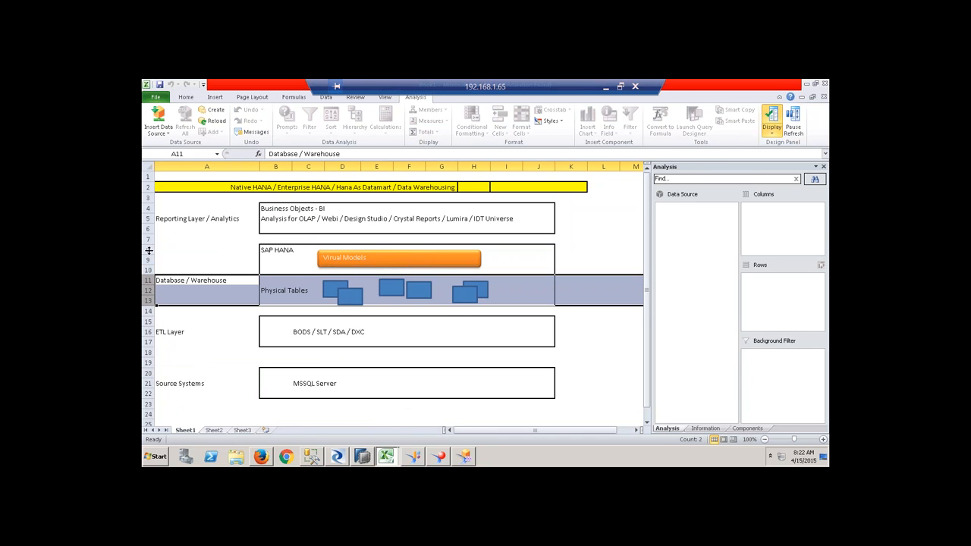
{"action": "left_click_drag", "start_coordinate": [149, 251], "coordinate": [148, 261]}
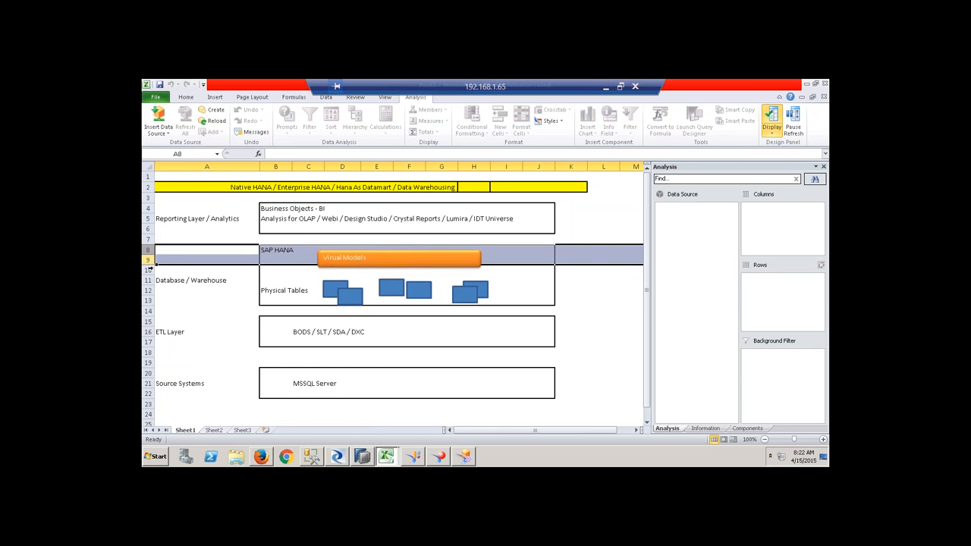
{"action": "left_click_drag", "start_coordinate": [149, 327], "coordinate": [149, 335]}
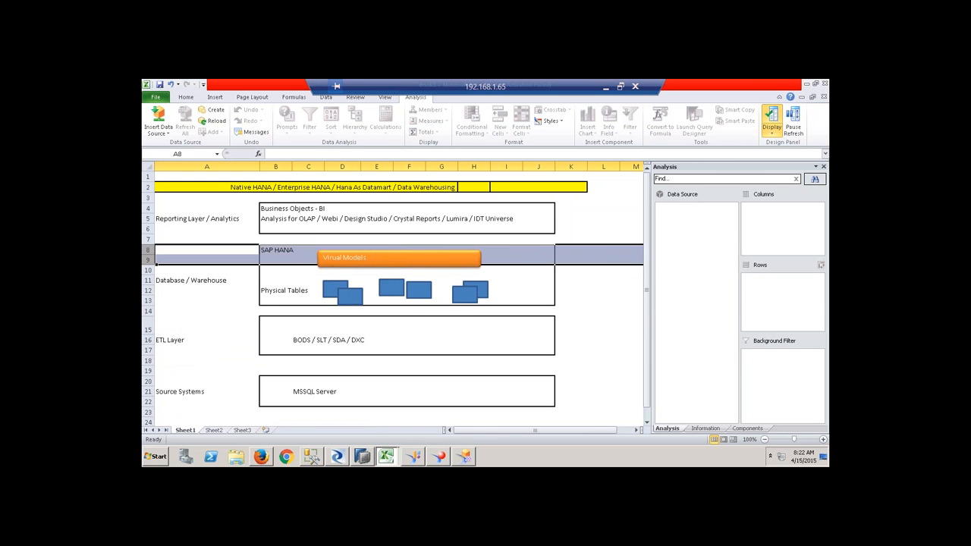
{"action": "left_click", "coordinate": [164, 222]}
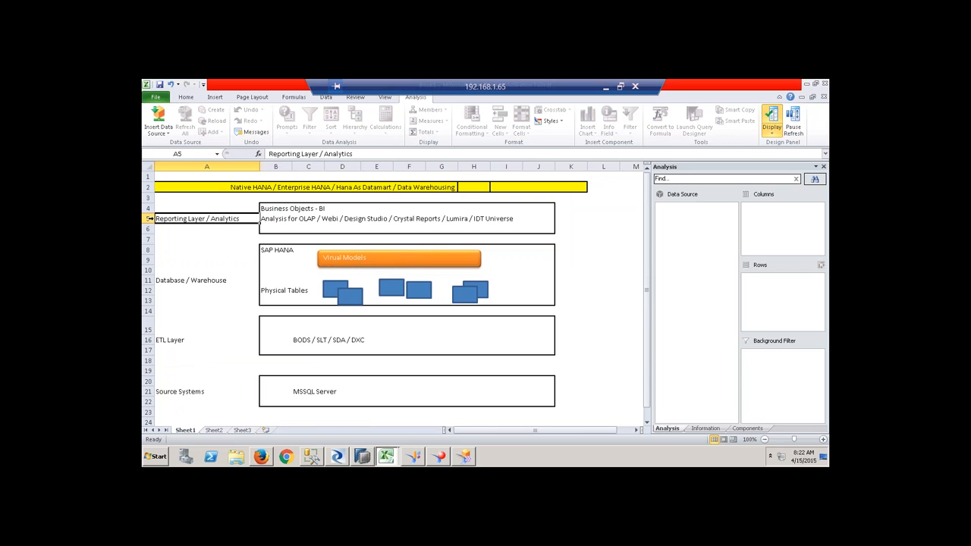